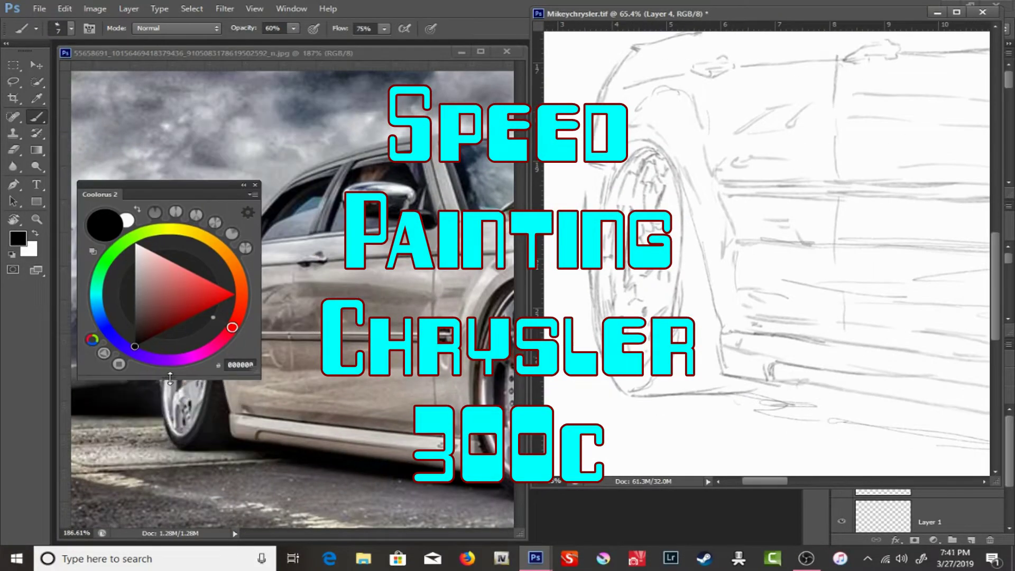
# - Undo the dark wheel-shadow strokes and repaint the tyre edge with fresh strokes
pyautogui.rightClick(683, 240)
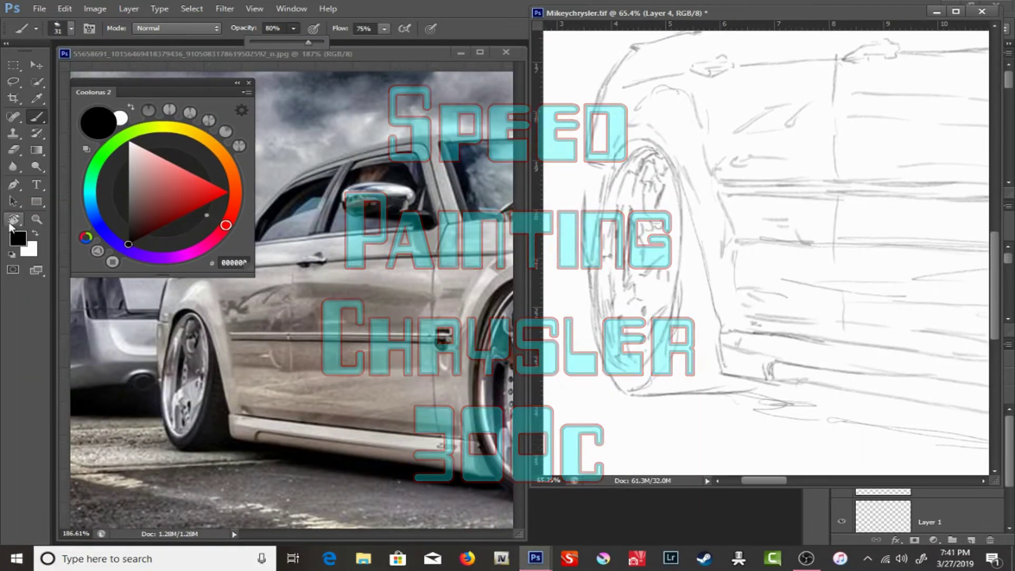
pyautogui.moveTo(455, 373); pyautogui.dragTo(465, 402)
pyautogui.hotkey('ctrl', 'z')
pyautogui.moveTo(449, 185); pyautogui.dragTo(455, 338)
pyautogui.moveTo(465, 407); pyautogui.dragTo(481, 278)
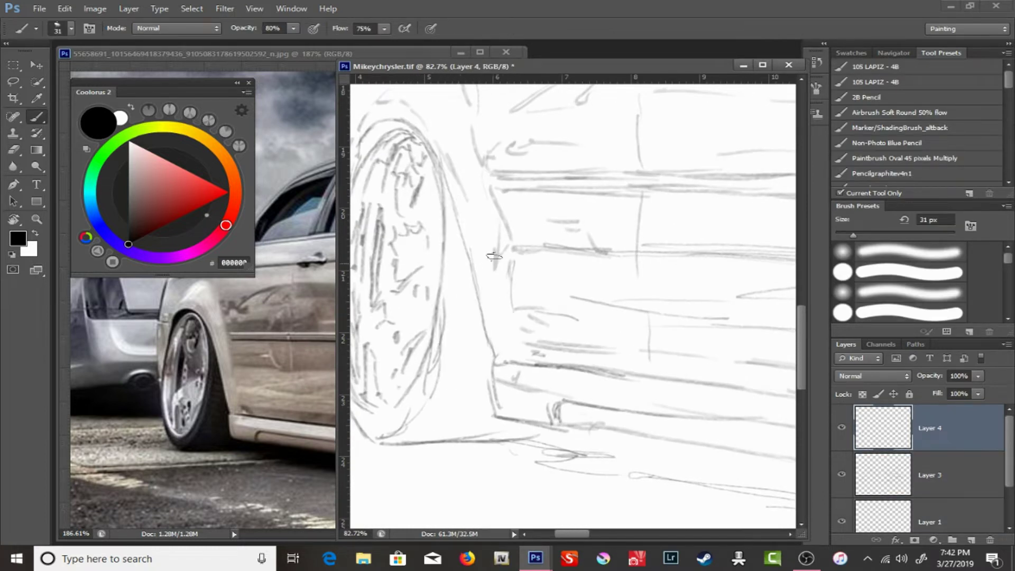
# - Paint a broad warm-grey base coat over the car with a large 288 px brush
pyautogui.moveTo(371, 59); pyautogui.dragTo(398, 61)
pyautogui.press('b')
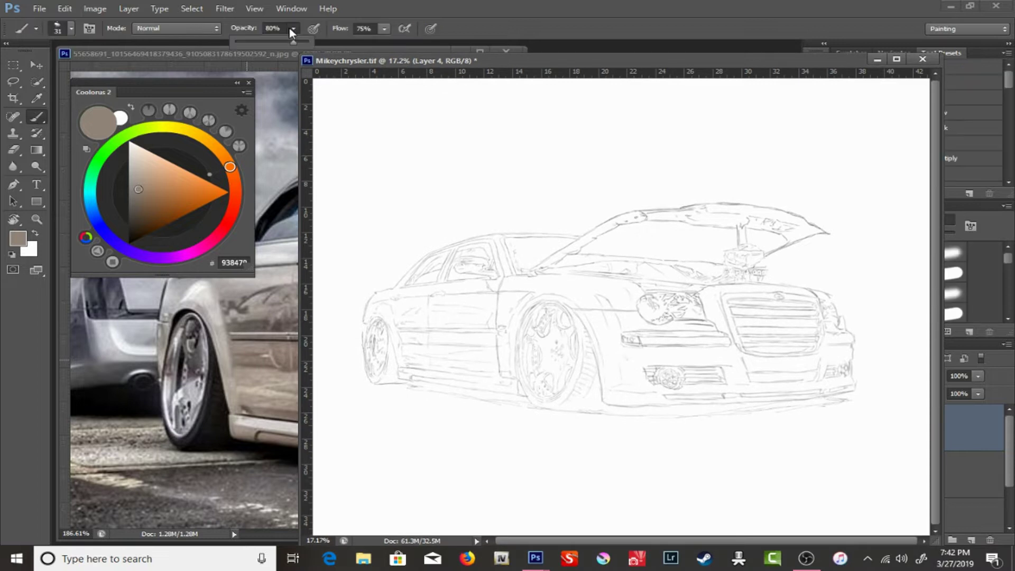
pyautogui.rightClick(515, 240)
pyautogui.press('Return')
pyautogui.moveTo(380, 359)
pyautogui.mouseDown()
pyautogui.moveTo(486, 294)
pyautogui.moveTo(729, 386)
pyautogui.moveTo(392, 389)
pyautogui.moveTo(849, 254)
pyautogui.moveTo(653, 205)
pyautogui.moveTo(657, 407)
pyautogui.moveTo(351, 238)
pyautogui.moveTo(476, 211)
pyautogui.mouseUp()
# - Lower Layer 4's opacity, add Layer 5, dock the colour wheel, and zoom in at 58% brush opacity
pyautogui.moveTo(977, 375); pyautogui.dragTo(963, 395)
pyautogui.click(970, 539)
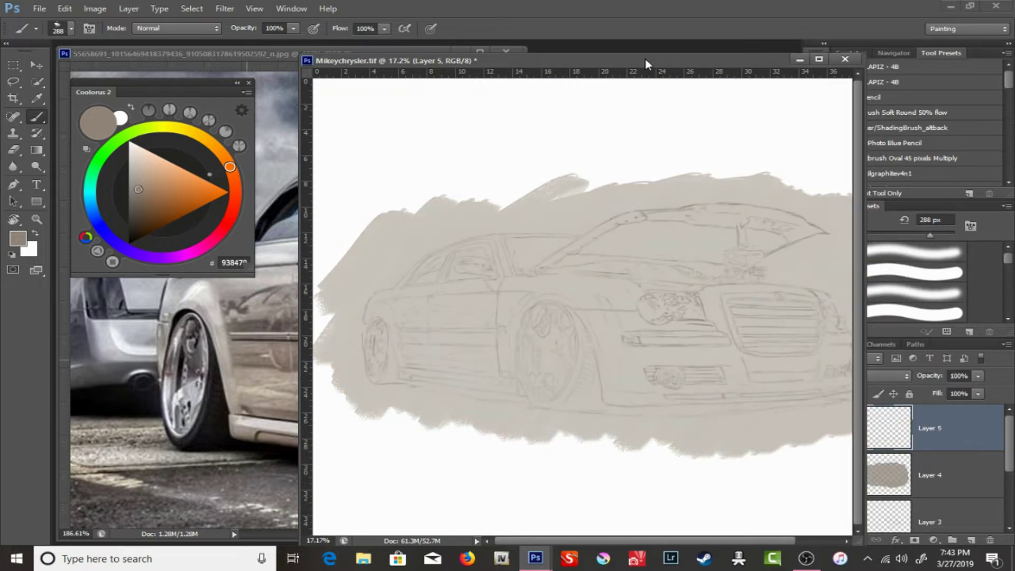
pyautogui.moveTo(93, 92); pyautogui.dragTo(962, 53)
pyautogui.press('z')
pyautogui.moveTo(333, 231); pyautogui.dragTo(344, 230)
pyautogui.press('b')
pyautogui.moveTo(293, 28)
pyautogui.mouseDown()
pyautogui.moveTo(313, 45)
pyautogui.moveTo(434, 45)
pyautogui.mouseUp()
# - Set the foreground to off-white EEECEA and try a pillar highlight, then undo it
pyautogui.moveTo(377, 158); pyautogui.dragTo(367, 195)
pyautogui.scroll(6, 793, 184)
pyautogui.scroll(5, 793, 184)
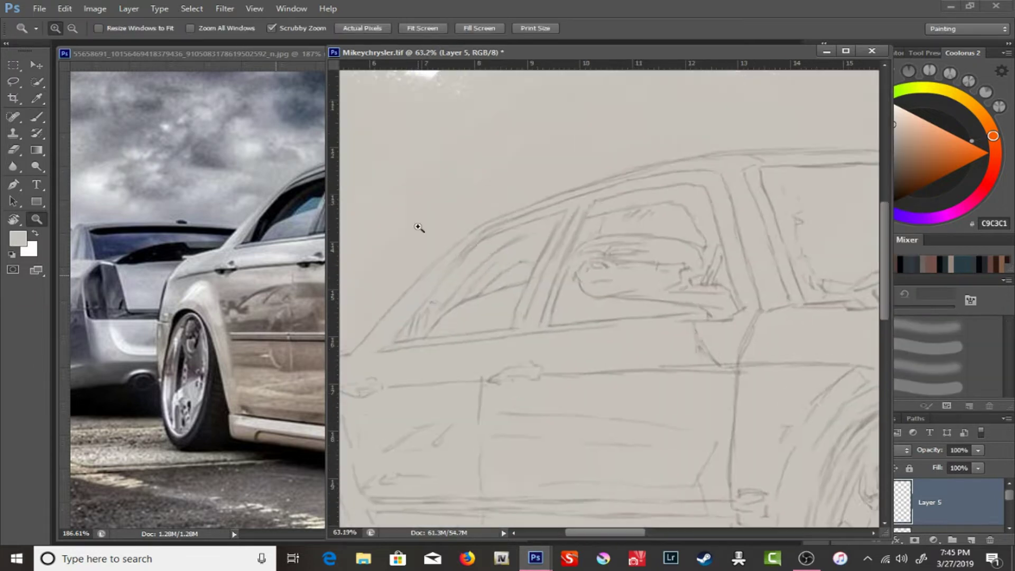
pyautogui.click(17, 239)
pyautogui.click(870, 152)
pyautogui.moveTo(614, 176); pyautogui.dragTo(458, 339)
pyautogui.hotkey('ctrl', 'z')
# - Paint softer highlights on the windshield pillar and front fender at 49 px, 53% opacity
pyautogui.press('5')
pyautogui.press('3')
pyautogui.moveTo(614, 176); pyautogui.dragTo(455, 338)
pyautogui.moveTo(382, 375)
pyautogui.mouseDown()
pyautogui.moveTo(491, 333)
pyautogui.moveTo(455, 370)
pyautogui.mouseUp()
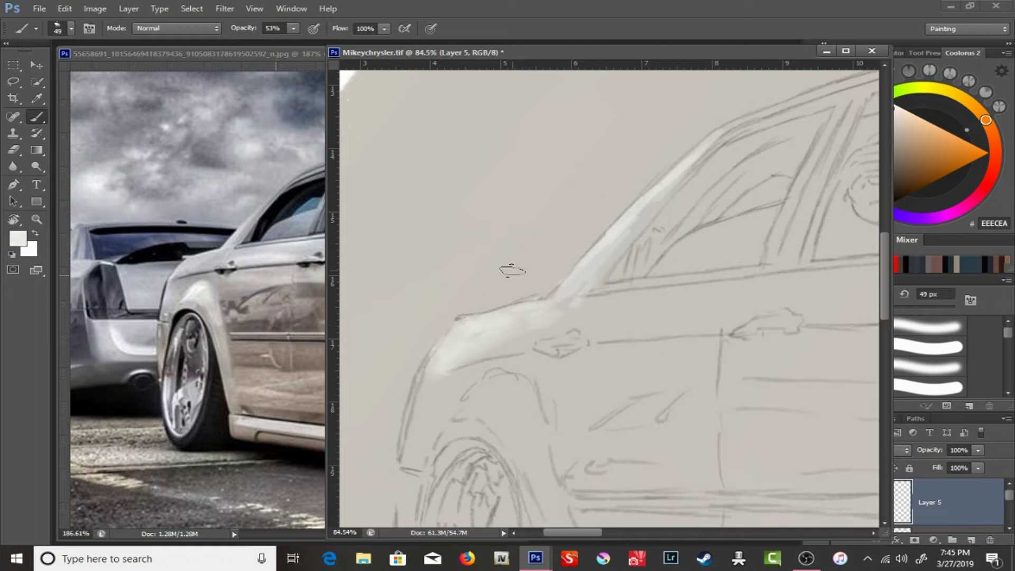
pyautogui.moveTo(510, 271); pyautogui.dragTo(486, 132)
pyautogui.moveTo(444, 238)
pyautogui.mouseDown()
pyautogui.moveTo(518, 359)
pyautogui.moveTo(550, 455)
pyautogui.mouseUp()
# - Highlight the front wheel arch edge with a 20 px brush at 65% opacity
pyautogui.rightClick(459, 248)
pyautogui.moveTo(534, 284); pyautogui.dragTo(515, 284)
pyautogui.press('Return')
pyautogui.press('6')
pyautogui.press('5')
pyautogui.moveTo(388, 348)
pyautogui.mouseDown()
pyautogui.moveTo(396, 385)
pyautogui.moveTo(420, 325)
pyautogui.mouseUp()
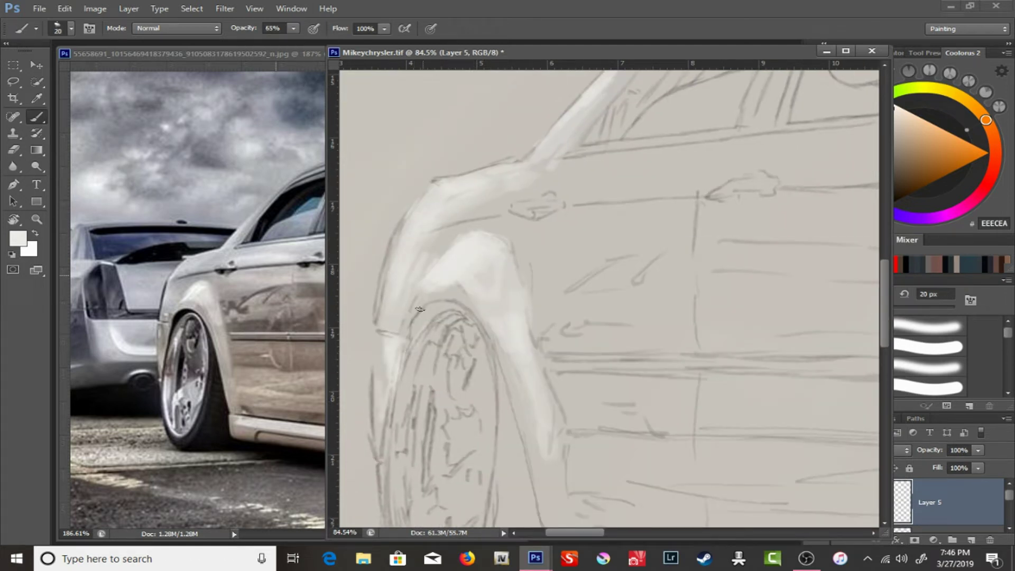
# - Paint a near-black 161415 stroke along the front wheel arch
pyautogui.keyDown('alt'); pyautogui.click(175, 407); pyautogui.keyUp('alt')
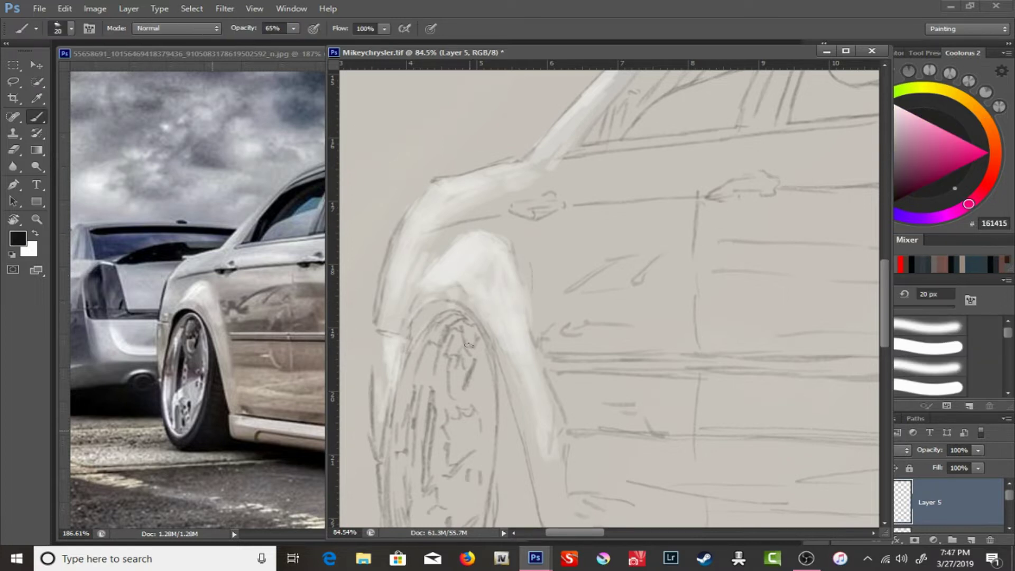
pyautogui.keyDown('alt'); pyautogui.scroll(3, 201, 317); pyautogui.keyUp('alt')
pyautogui.moveTo(408, 338); pyautogui.dragTo(452, 304)
pyautogui.scroll(-3, 478, 360)
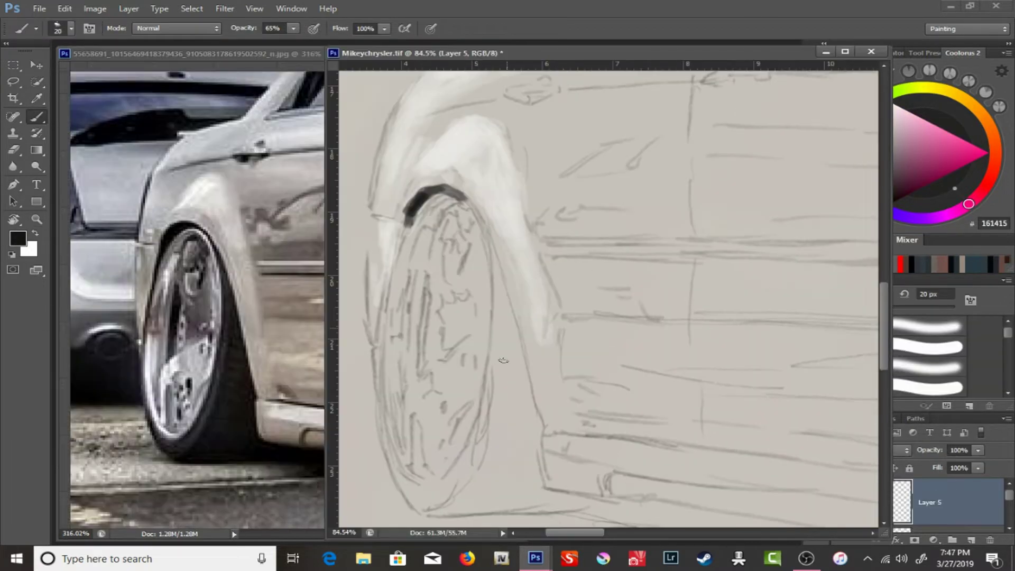
# - Paint the front tyre dark with a shadow extending along the ground
pyautogui.moveTo(491, 243); pyautogui.dragTo(507, 375)
pyautogui.moveTo(516, 311); pyautogui.dragTo(459, 497)
pyautogui.moveTo(526, 369)
pyautogui.mouseDown()
pyautogui.moveTo(536, 419)
pyautogui.moveTo(428, 512)
pyautogui.moveTo(615, 506)
pyautogui.mouseUp()
pyautogui.moveTo(476, 222); pyautogui.dragTo(508, 365)
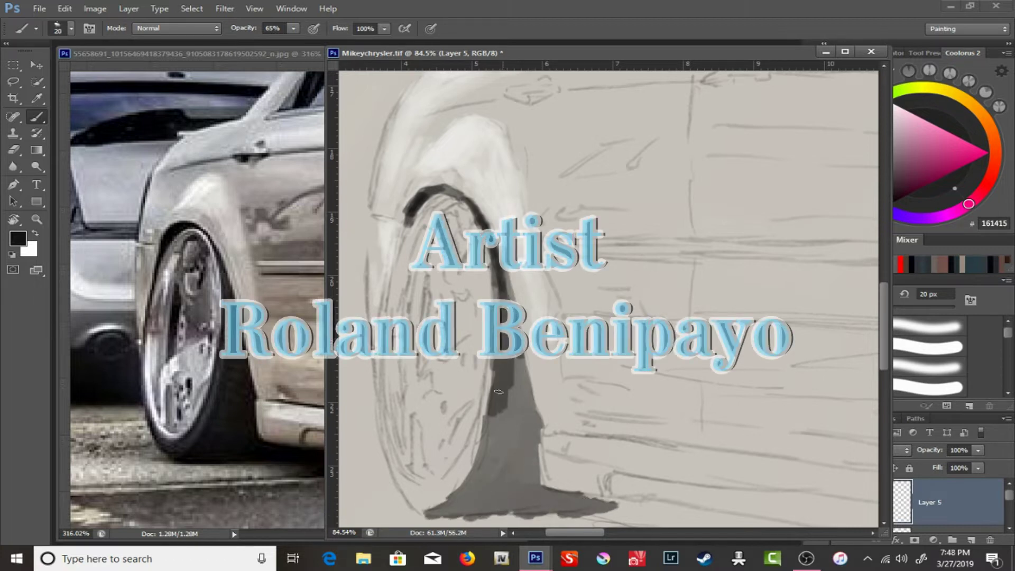
pyautogui.moveTo(491, 306); pyautogui.dragTo(534, 476)
pyautogui.moveTo(534, 433); pyautogui.dragTo(438, 507)
pyautogui.moveTo(555, 502)
pyautogui.mouseDown()
pyautogui.moveTo(467, 503)
pyautogui.moveTo(508, 449)
pyautogui.moveTo(505, 280)
pyautogui.mouseUp()
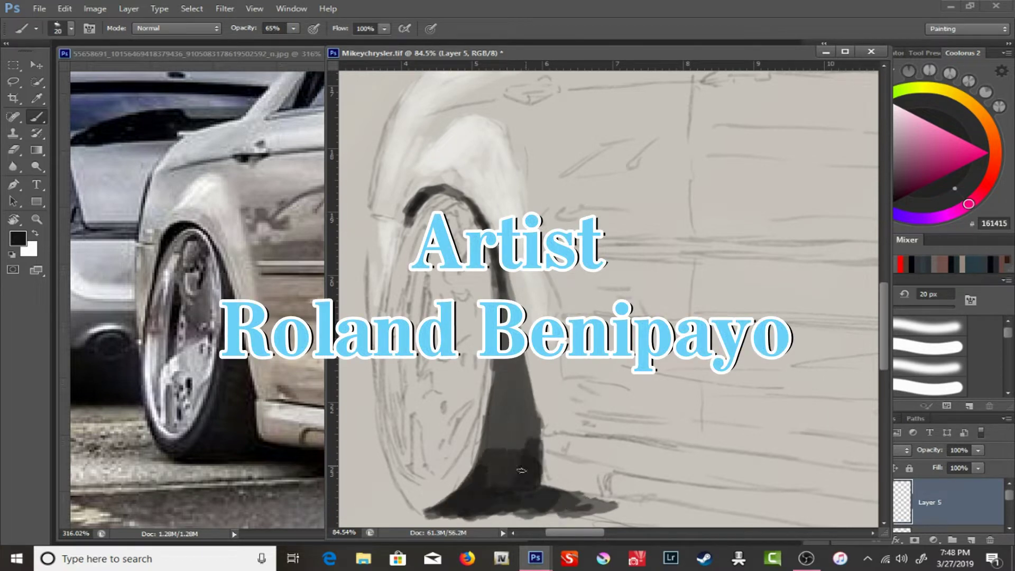
# - Tidy the excess shadow and darken the tyre's left and lower edges and ground shadow
pyautogui.press('e')
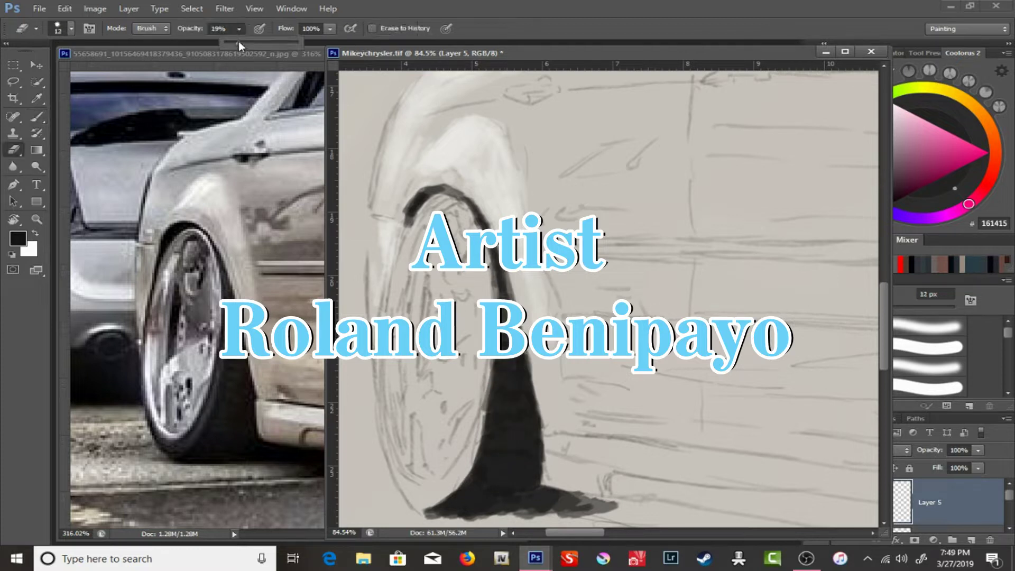
pyautogui.press('b')
pyautogui.moveTo(478, 439); pyautogui.dragTo(443, 496)
pyautogui.moveTo(491, 364); pyautogui.dragTo(476, 460)
pyautogui.moveTo(465, 476)
pyautogui.mouseDown()
pyautogui.moveTo(428, 513)
pyautogui.moveTo(389, 459)
pyautogui.mouseUp()
pyautogui.moveTo(398, 238)
pyautogui.mouseDown()
pyautogui.moveTo(378, 380)
pyautogui.moveTo(407, 491)
pyautogui.moveTo(484, 412)
pyautogui.mouseUp()
pyautogui.moveTo(423, 505); pyautogui.dragTo(468, 496)
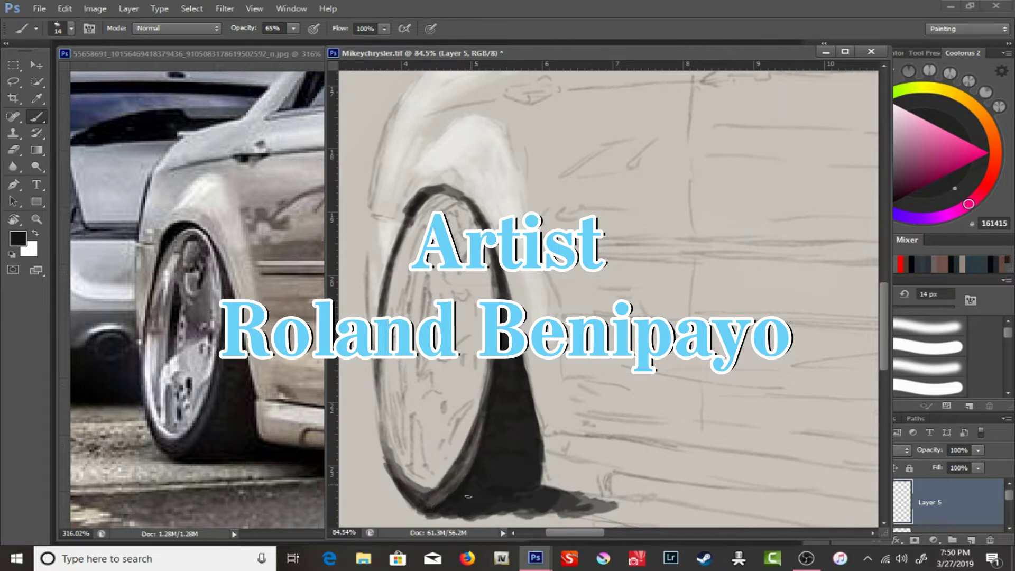
# - Paint a light grey EDEDED edge along the tyre's inner left at 79% opacity
pyautogui.click(860, 154)
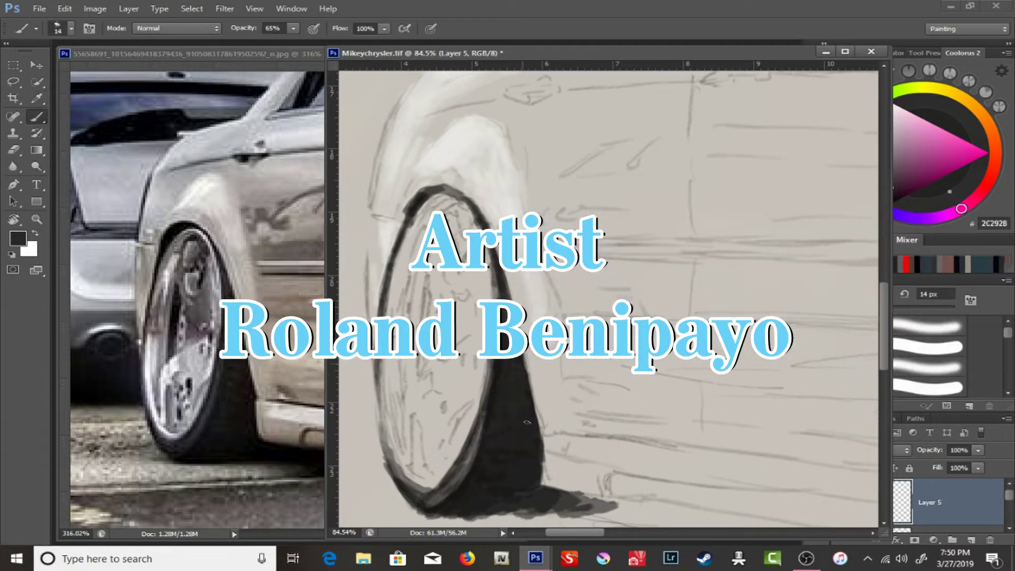
pyautogui.click(945, 64)
pyautogui.keyDown('alt'); pyautogui.click(441, 483); pyautogui.keyUp('alt')
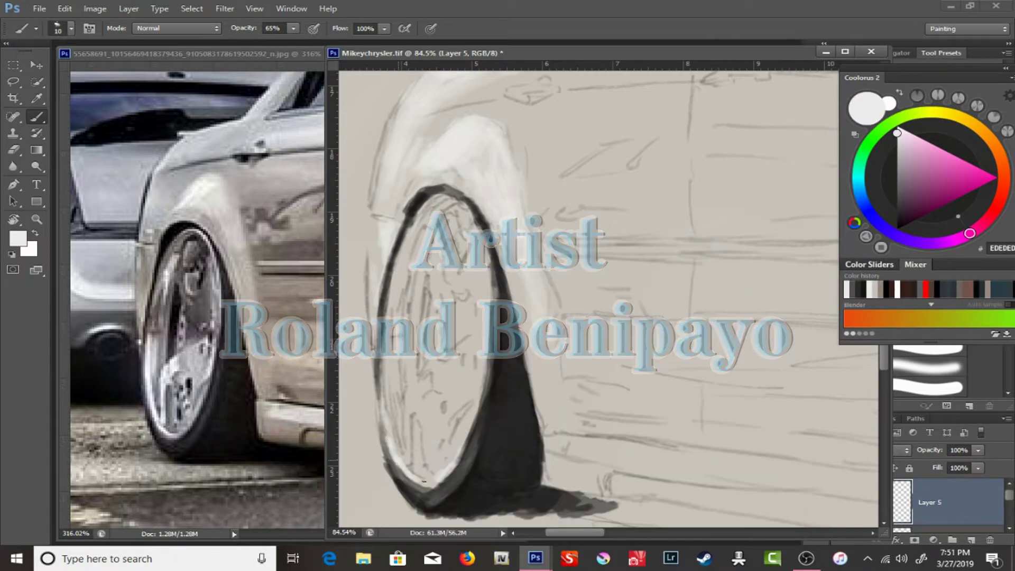
pyautogui.press('7')
pyautogui.press('9')
pyautogui.moveTo(386, 437)
pyautogui.mouseDown()
pyautogui.moveTo(392, 344)
pyautogui.moveTo(381, 364)
pyautogui.mouseUp()
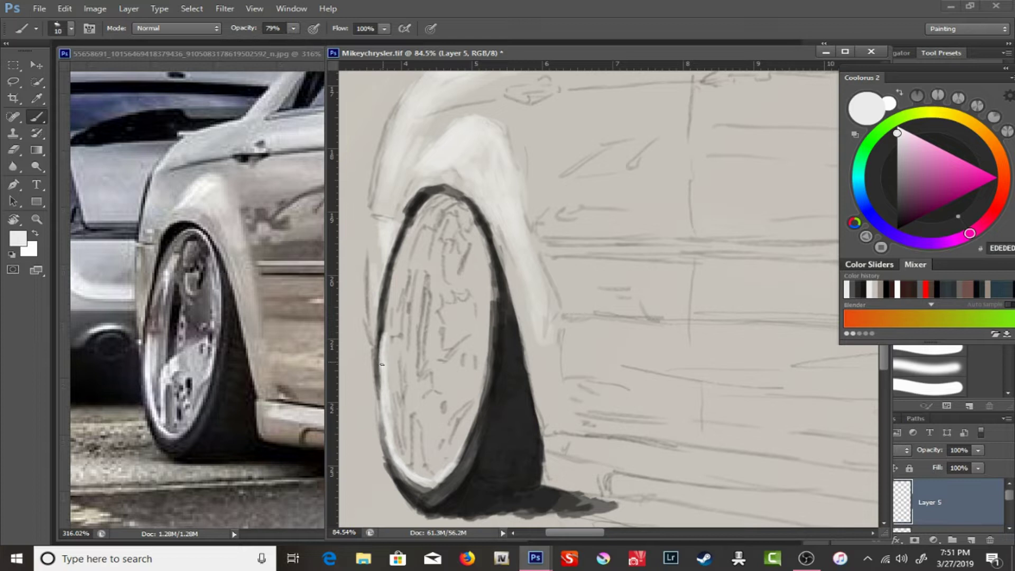
# - Paint white strokes inside the wheel rim at 50% opacity
pyautogui.click(896, 126)
pyautogui.press('5')
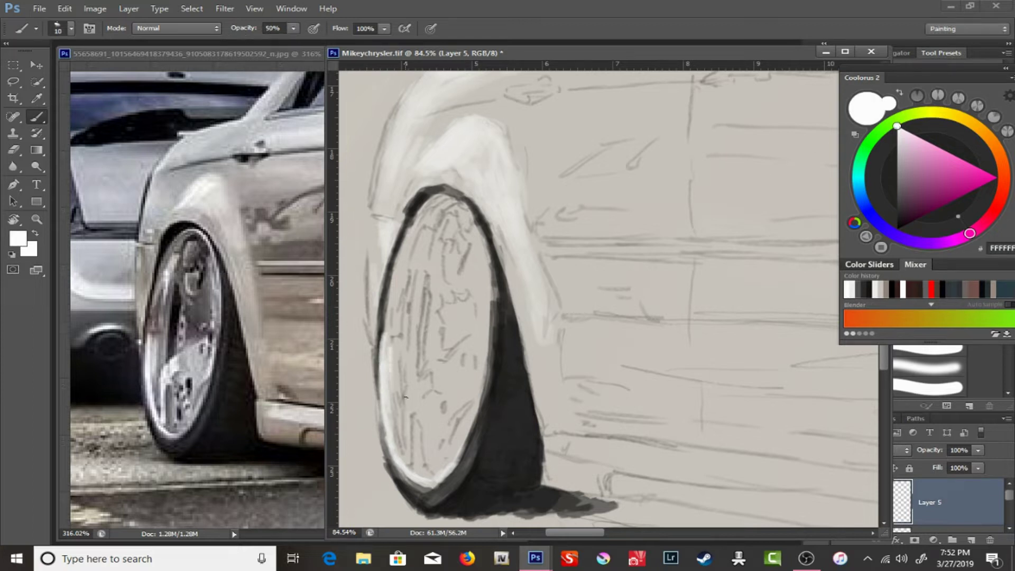
pyautogui.moveTo(406, 464); pyautogui.dragTo(411, 413)
pyautogui.moveTo(420, 424); pyautogui.dragTo(421, 458)
pyautogui.moveTo(439, 196); pyautogui.dragTo(470, 214)
# - Raise brush opacity to 80% and trial greys AAAAAA, 454545 and 626262 on the wheel
pyautogui.press('8')
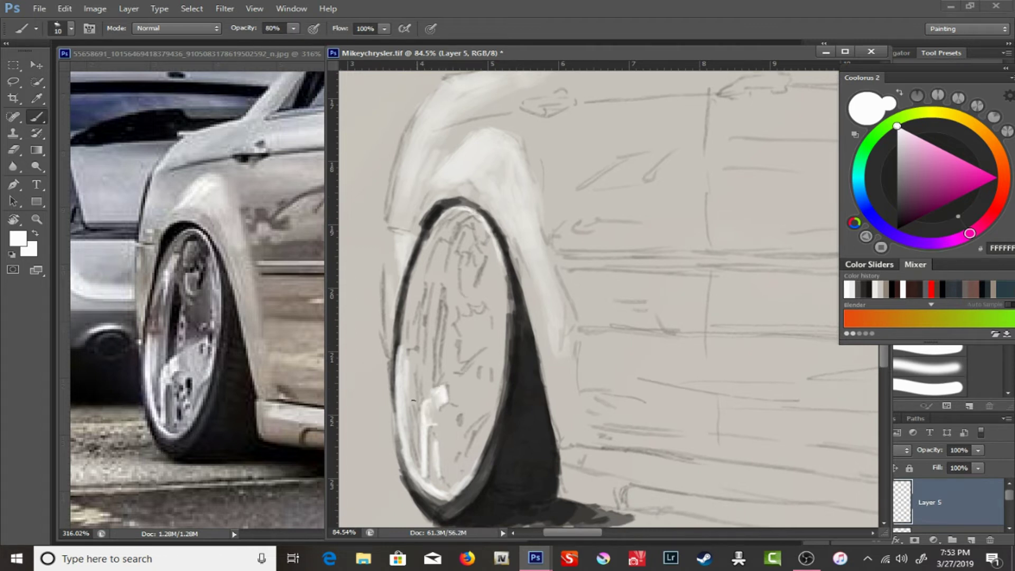
pyautogui.keyDown('alt'); pyautogui.click(416, 453); pyautogui.keyUp('alt')
pyautogui.keyDown('alt'); pyautogui.click(401, 391); pyautogui.keyUp('alt')
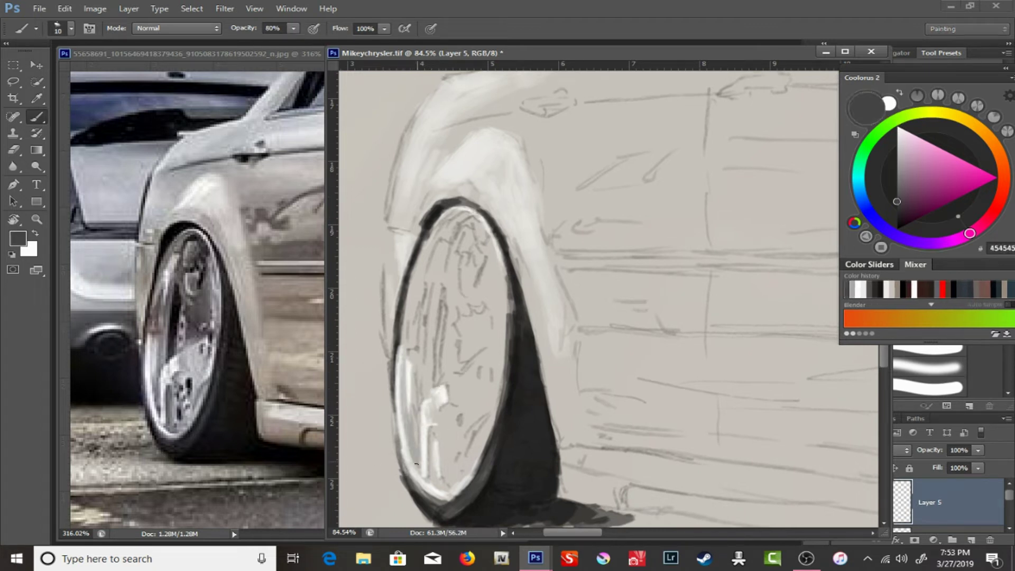
pyautogui.moveTo(411, 473); pyautogui.dragTo(393, 373)
pyautogui.keyDown('alt'); pyautogui.click(430, 126); pyautogui.keyUp('alt')
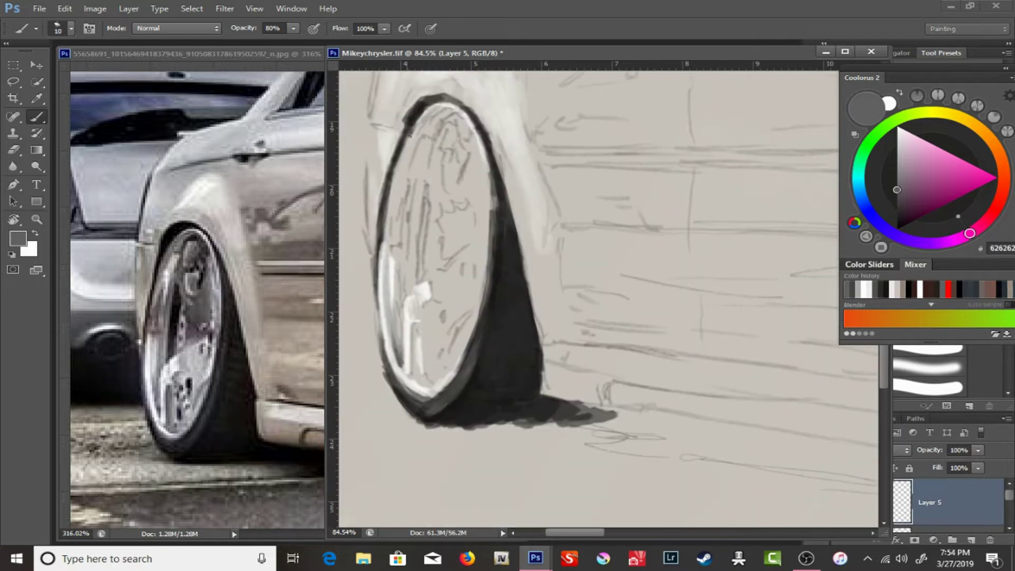
pyautogui.press('e')
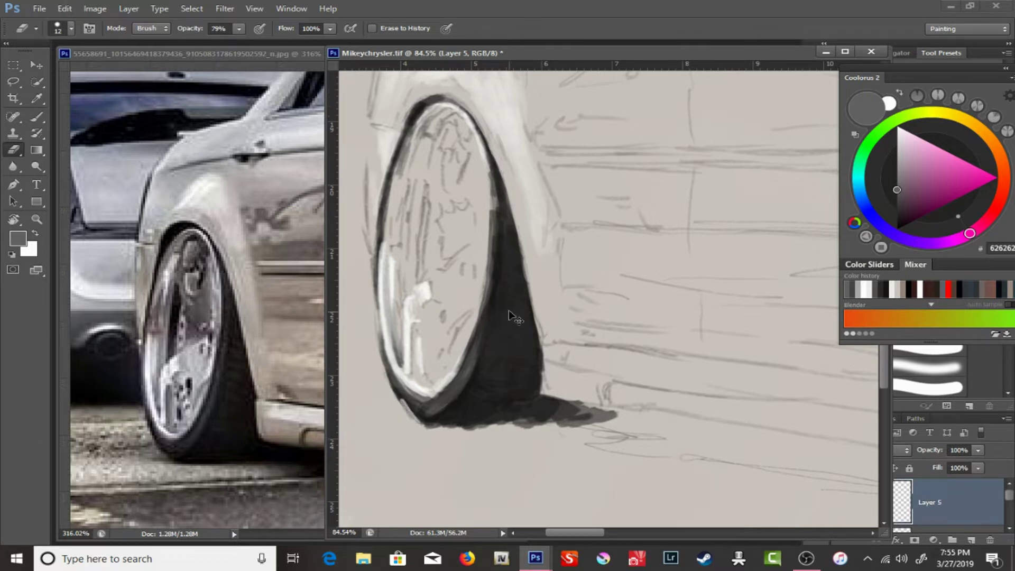
pyautogui.press('b')
# - Paint white highlights along the rim edge and a dark stroke on the rim
pyautogui.keyDown('alt'); pyautogui.click(494, 142); pyautogui.keyUp('alt')
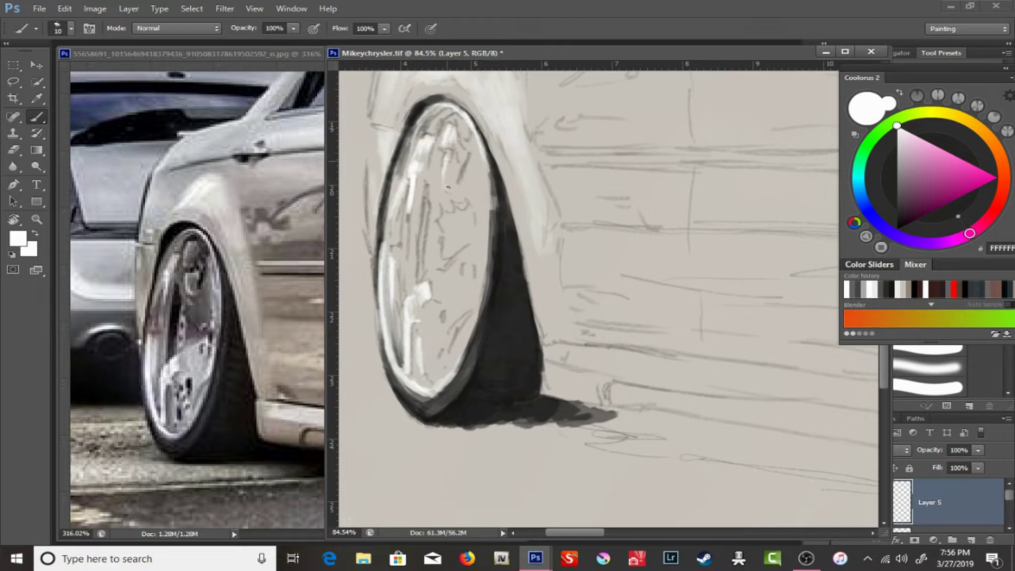
pyautogui.moveTo(489, 187); pyautogui.dragTo(492, 252)
pyautogui.press('d')
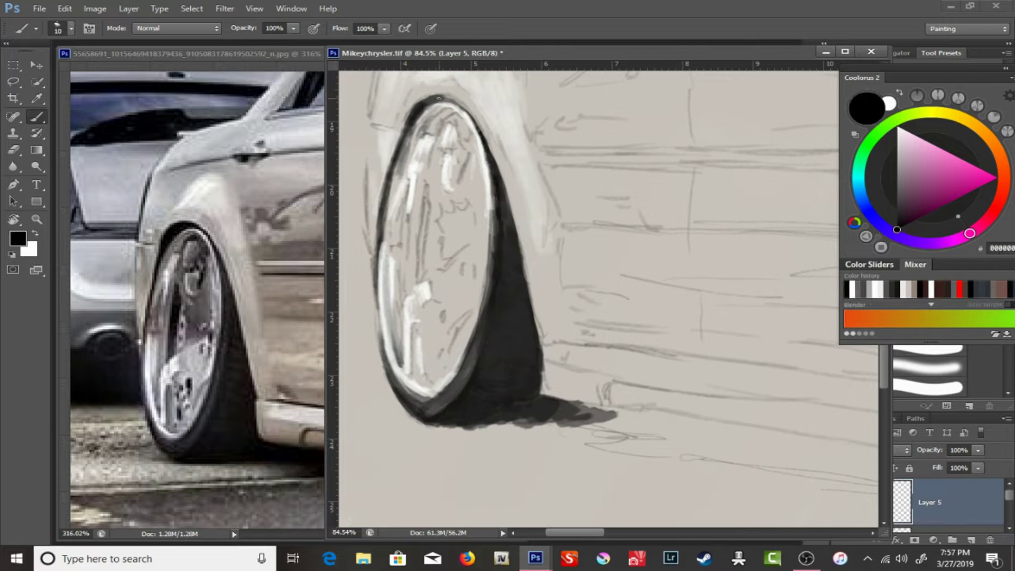
pyautogui.keyDown('alt'); pyautogui.click(406, 187); pyautogui.keyUp('alt')
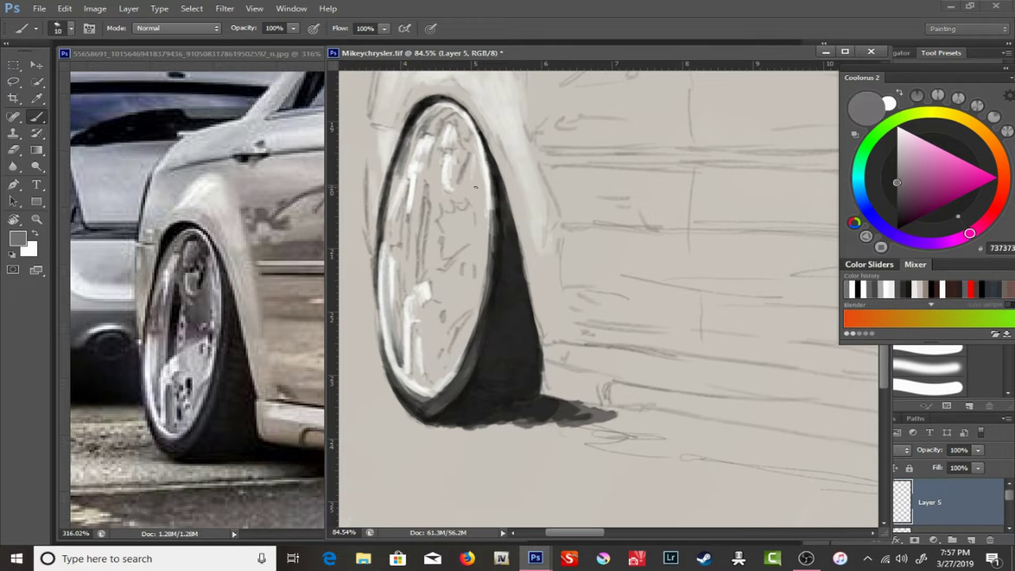
pyautogui.keyDown('alt'); pyautogui.click(391, 230); pyautogui.keyUp('alt')
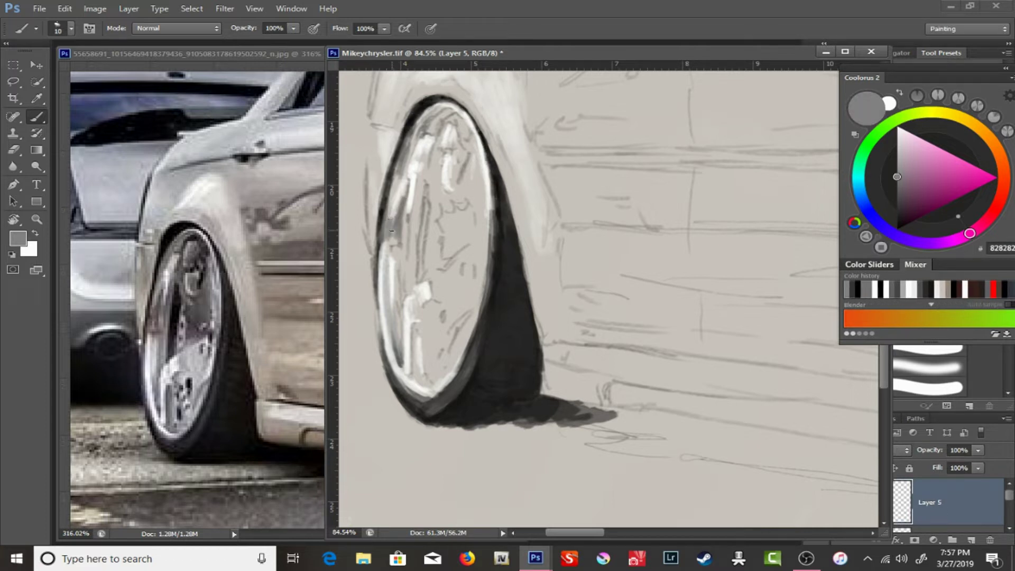
pyautogui.press('d')
pyautogui.moveTo(405, 268)
pyautogui.mouseDown()
pyautogui.moveTo(407, 293)
pyautogui.moveTo(413, 216)
pyautogui.moveTo(410, 251)
pyautogui.mouseUp()
# - Paint a dark spoke gap and a grey hub patch, then set the brush to 15 px, 56% opacity
pyautogui.press('e')
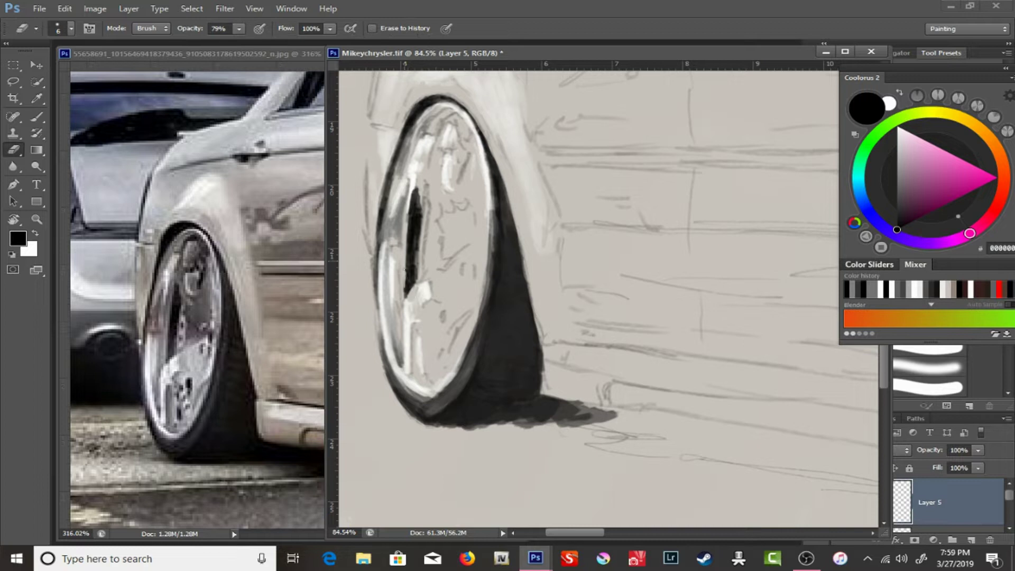
pyautogui.press('x')
pyautogui.press('b')
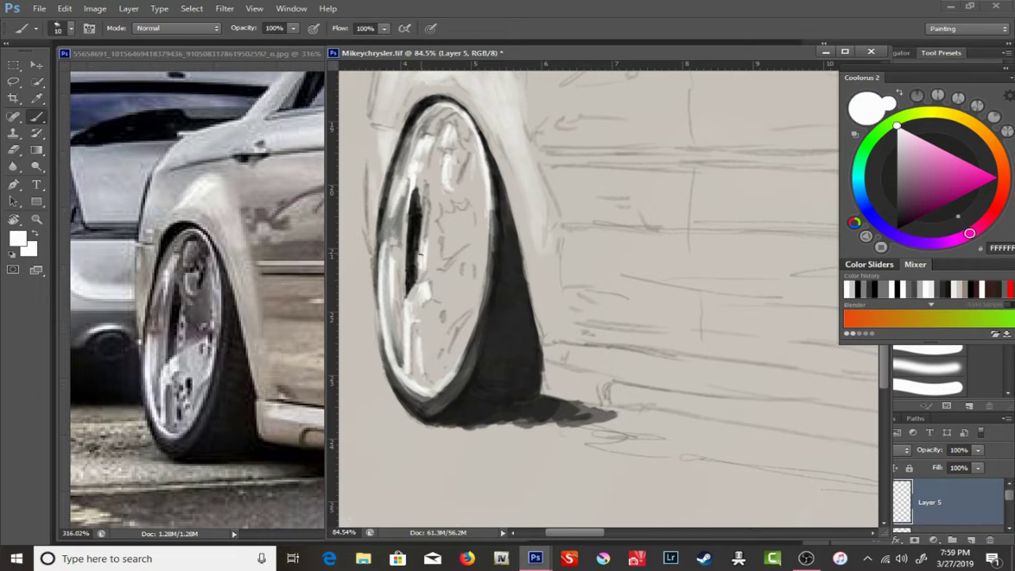
pyautogui.press('x')
pyautogui.moveTo(425, 177)
pyautogui.mouseDown()
pyautogui.moveTo(417, 212)
pyautogui.moveTo(423, 203)
pyautogui.mouseUp()
pyautogui.press('e')
pyautogui.press('b')
pyautogui.moveTo(444, 249); pyautogui.dragTo(463, 212)
pyautogui.press('5')
pyautogui.press('6')
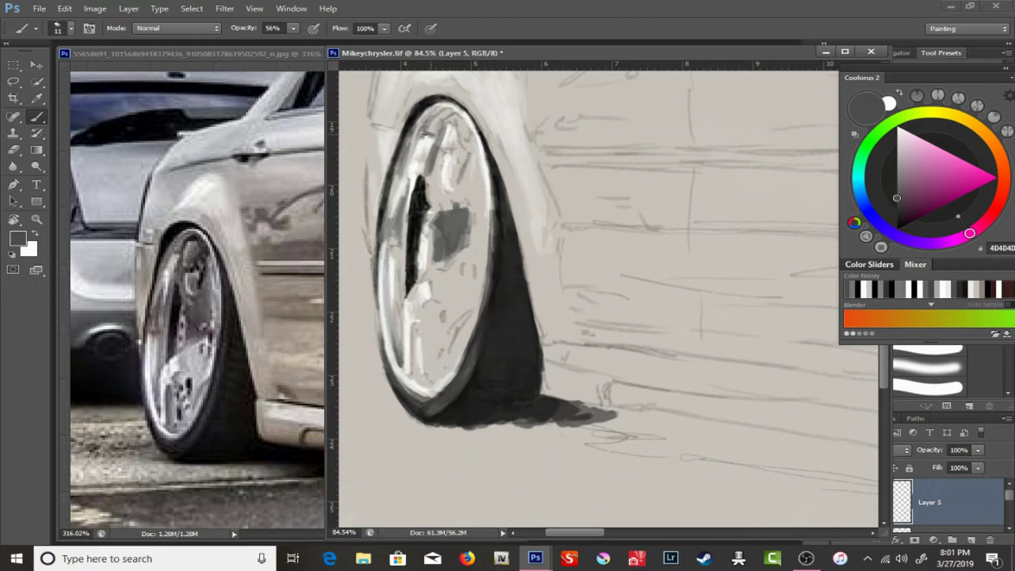
# - Darken the rim top, then lighten the spoke and hub with light grey D6D6D6
pyautogui.press('d')
pyautogui.moveTo(441, 134); pyautogui.dragTo(451, 116)
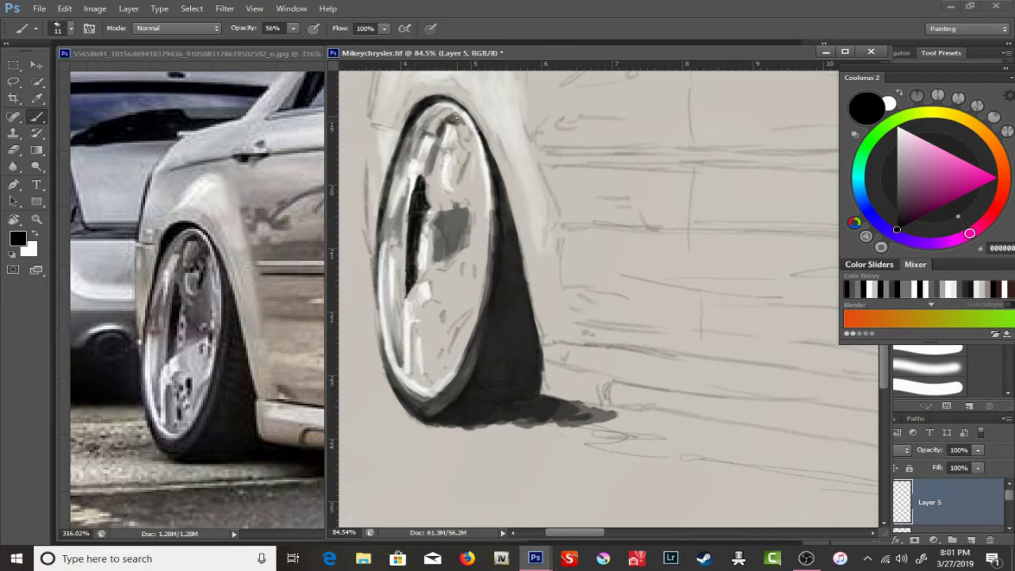
pyautogui.keyDown('alt'); pyautogui.click(402, 211); pyautogui.keyUp('alt')
pyautogui.moveTo(415, 181); pyautogui.dragTo(408, 216)
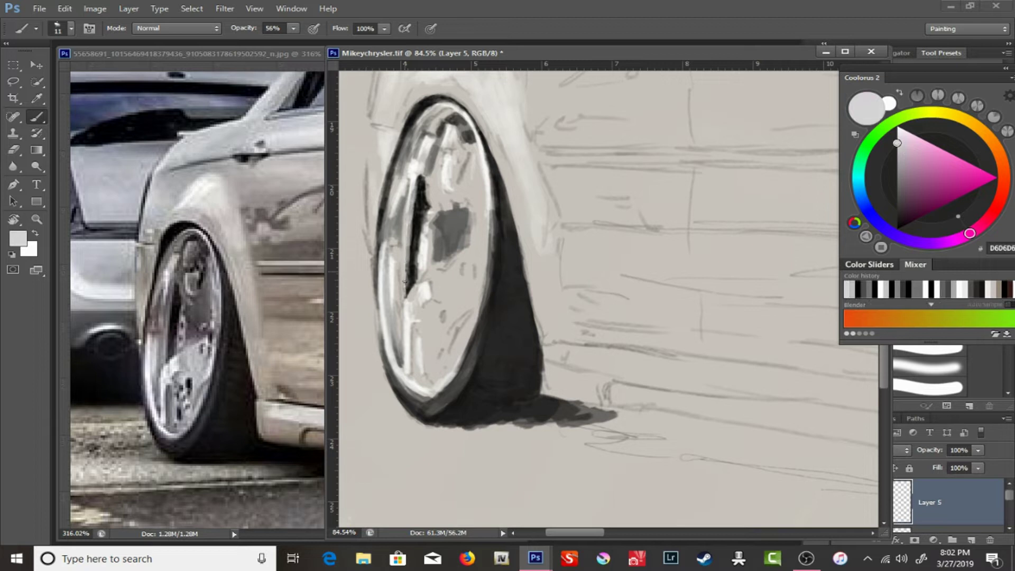
pyautogui.moveTo(415, 177)
pyautogui.mouseDown()
pyautogui.moveTo(411, 203)
pyautogui.moveTo(457, 252)
pyautogui.mouseUp()
# - Add mid-grey strokes above the hub and dab small marks on it
pyautogui.keyDown('alt'); pyautogui.click(441, 227); pyautogui.keyUp('alt')
pyautogui.keyDown('alt'); pyautogui.click(449, 232); pyautogui.keyUp('alt')
pyautogui.moveTo(439, 158); pyautogui.dragTo(443, 195)
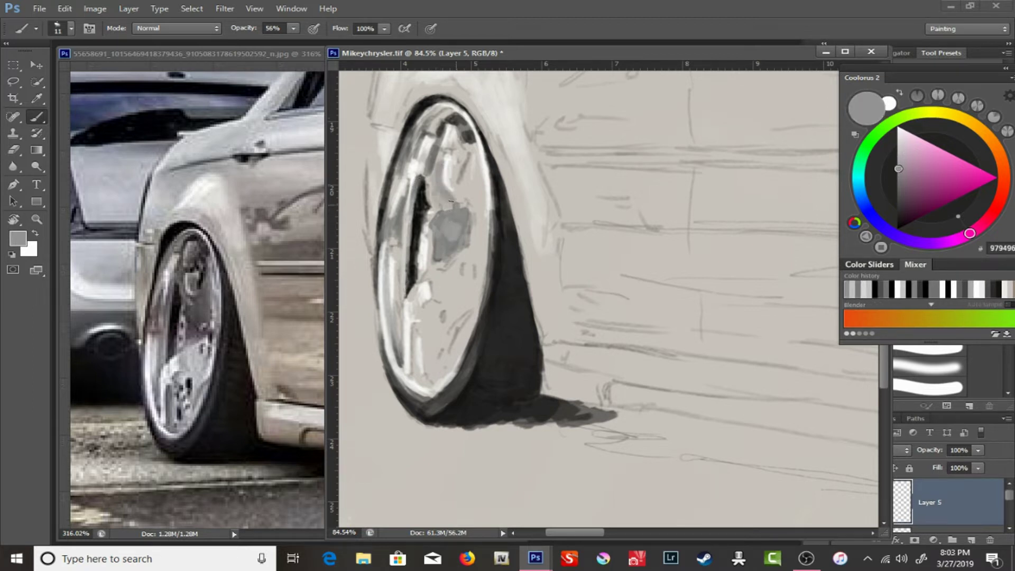
pyautogui.keyDown('alt'); pyautogui.click(435, 262); pyautogui.keyUp('alt')
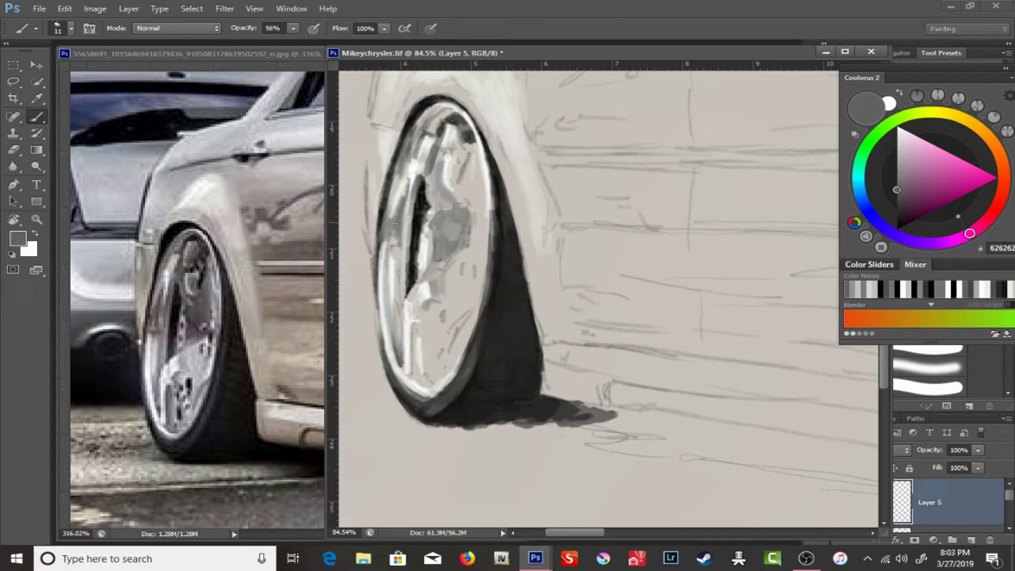
pyautogui.click(423, 253)
pyautogui.keyDown('alt'); pyautogui.click(417, 330); pyautogui.keyUp('alt')
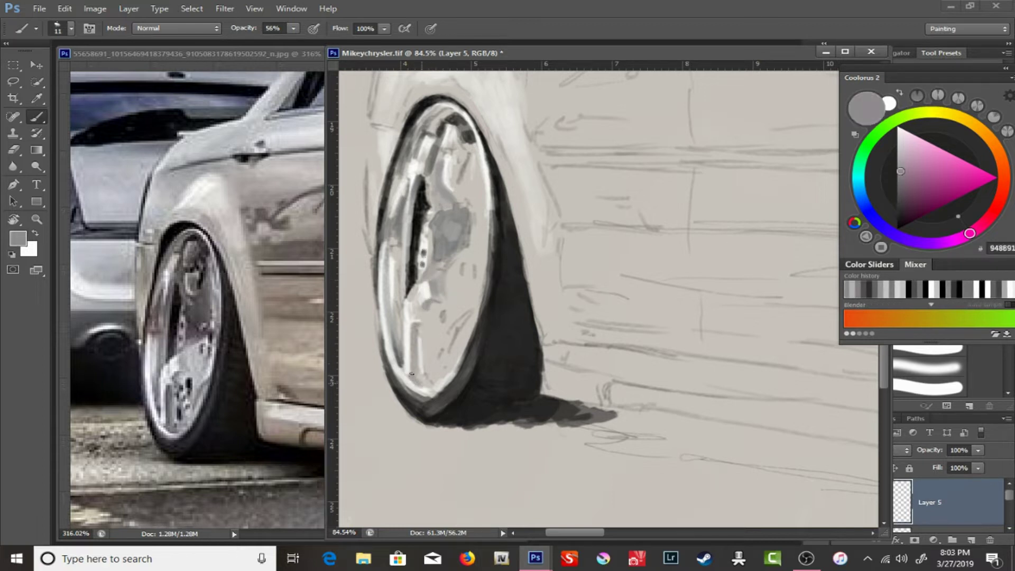
# - Paint near-white highlights over the hub and along the rim
pyautogui.click(897, 132)
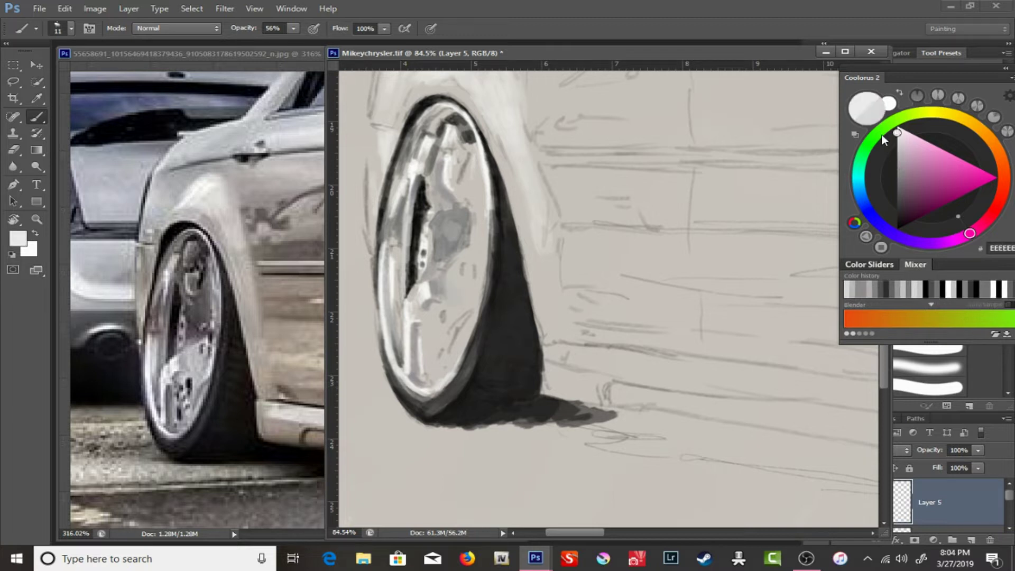
pyautogui.moveTo(439, 291); pyautogui.dragTo(473, 253)
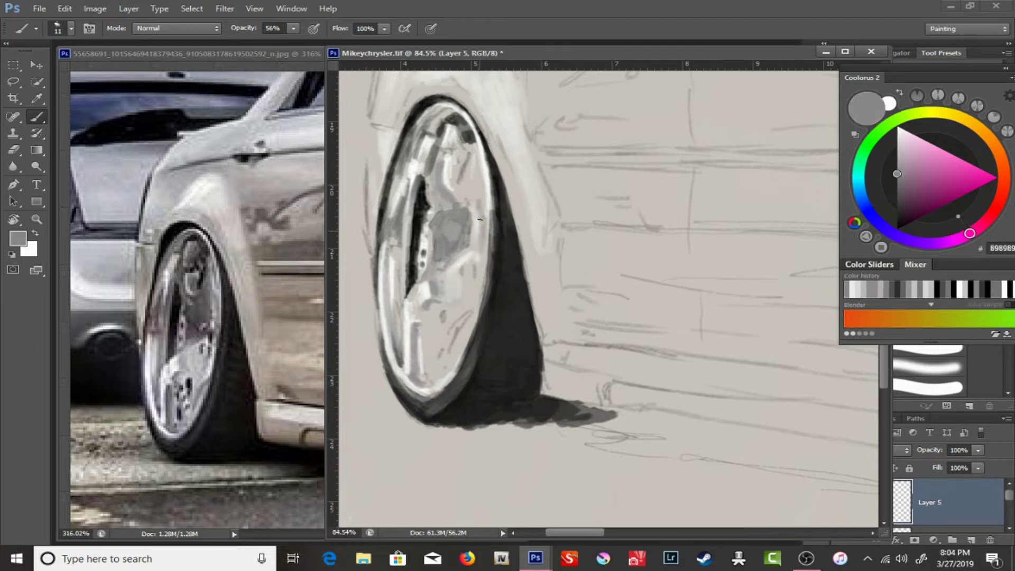
pyautogui.click(896, 131)
pyautogui.moveTo(478, 158); pyautogui.dragTo(482, 192)
# - Set the brush flow to 75% and dab small black marks on the lower wheel
pyautogui.keyDown('alt'); pyautogui.click(465, 188); pyautogui.keyUp('alt')
pyautogui.hotkey('shift', '4')
pyautogui.hotkey('shift', '3')
pyautogui.hotkey('shift', '7')
pyautogui.hotkey('shift', '5')
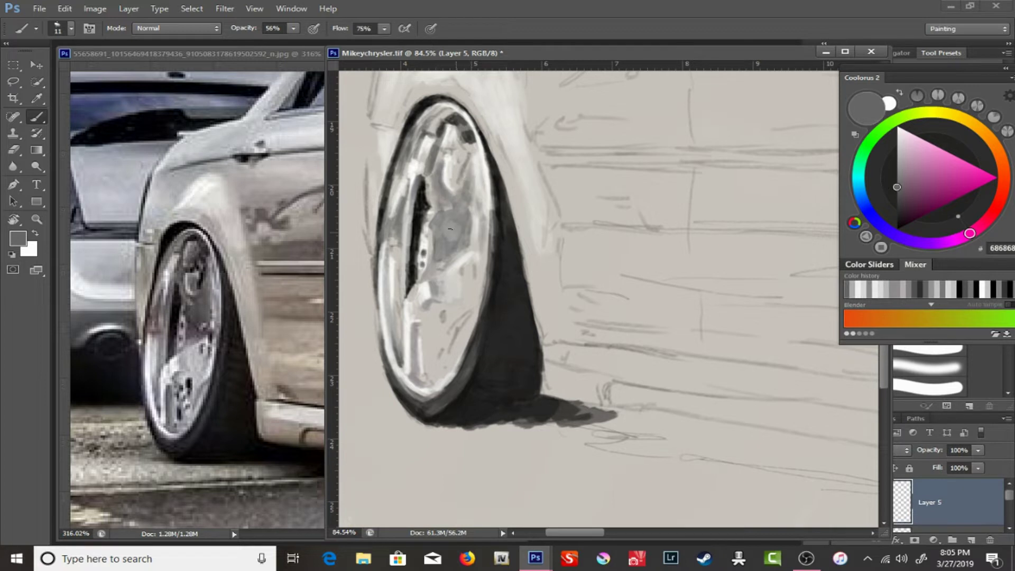
pyautogui.keyDown('alt'); pyautogui.click(426, 150); pyautogui.keyUp('alt')
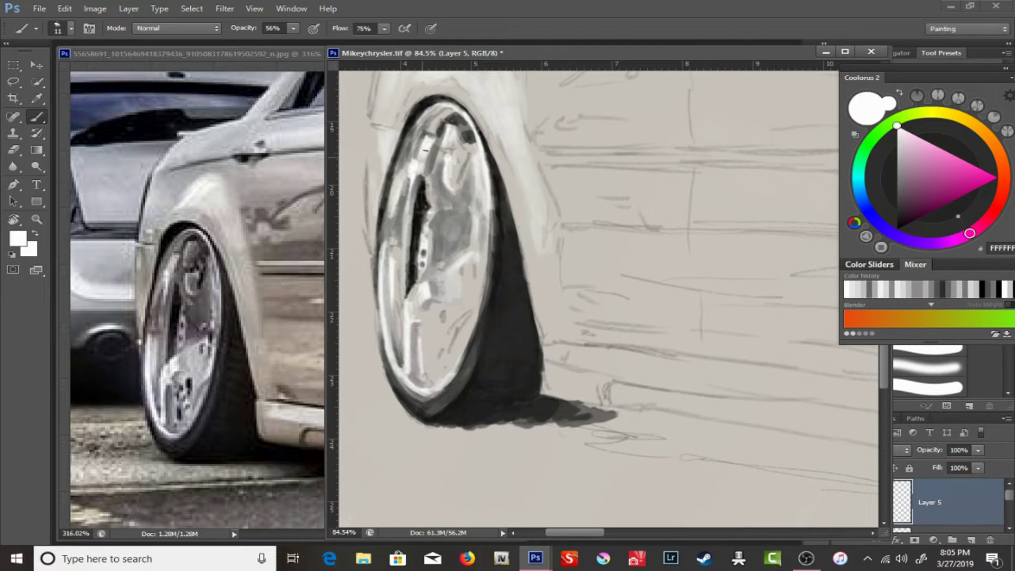
pyautogui.press('d')
pyautogui.moveTo(428, 349); pyautogui.dragTo(431, 365)
pyautogui.moveTo(429, 331); pyautogui.dragTo(430, 344)
pyautogui.moveTo(428, 370); pyautogui.dragTo(429, 378)
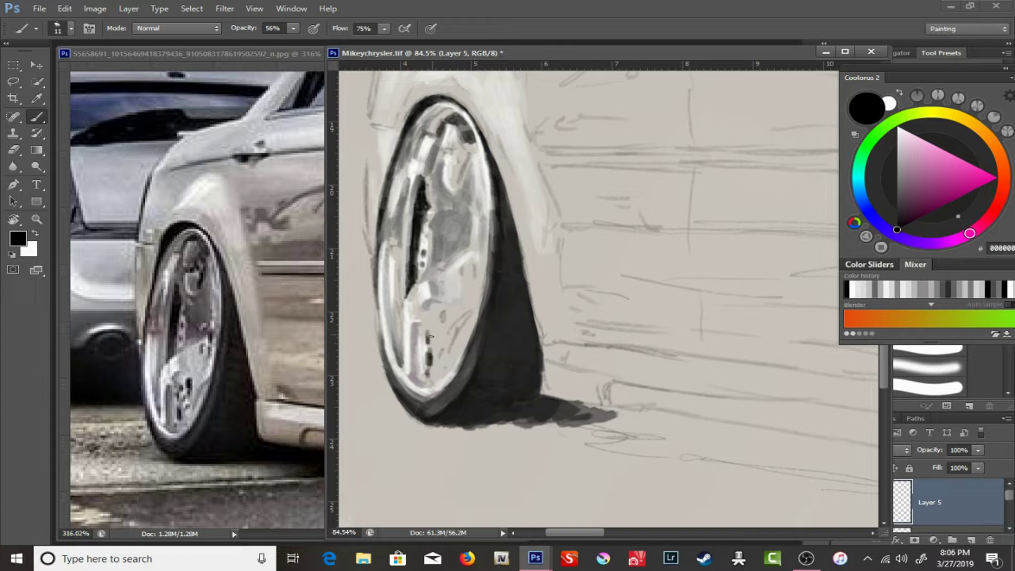
# - Darken the spoke and the rim's right edge, then stroke the rim edge at 45% opacity
pyautogui.keyDown('alt'); pyautogui.click(431, 329); pyautogui.keyUp('alt')
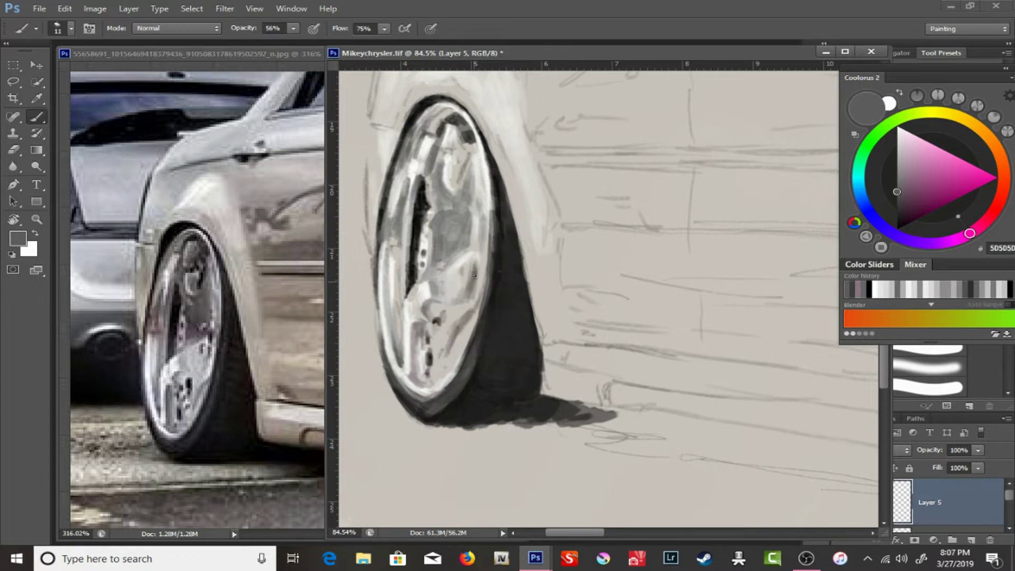
pyautogui.moveTo(437, 279); pyautogui.dragTo(463, 341)
pyautogui.keyDown('alt'); pyautogui.click(463, 306); pyautogui.keyUp('alt')
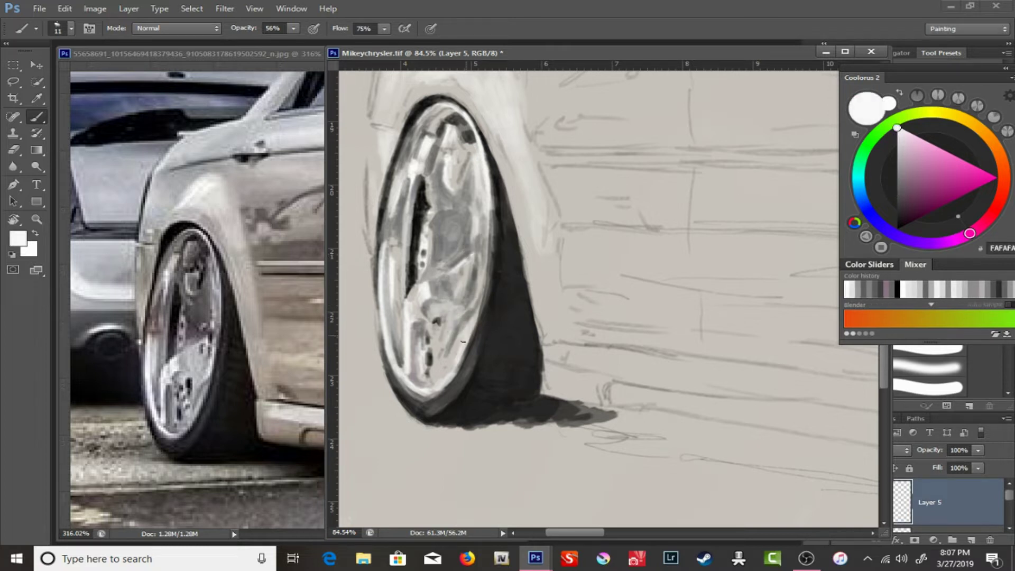
pyautogui.keyDown('alt'); pyautogui.click(470, 365); pyautogui.keyUp('alt')
pyautogui.moveTo(442, 391)
pyautogui.mouseDown()
pyautogui.moveTo(492, 270)
pyautogui.moveTo(489, 155)
pyautogui.mouseUp()
pyautogui.press('4')
pyautogui.press('5')
pyautogui.keyDown('alt'); pyautogui.click(505, 233); pyautogui.keyUp('alt')
pyautogui.moveTo(507, 233); pyautogui.dragTo(505, 349)
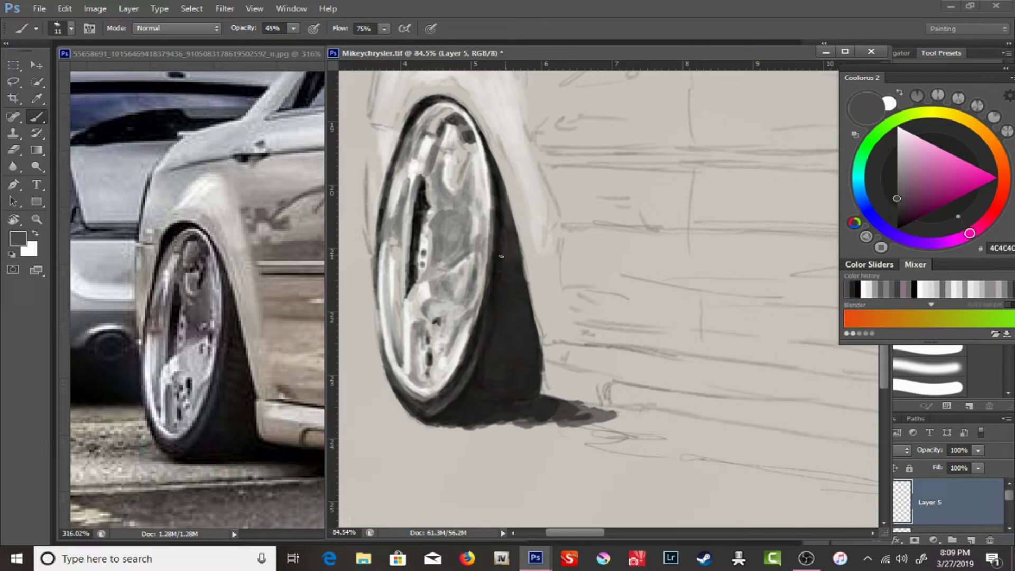
# - Darken the tire with deeper greys and paint a black ground shadow beneath it
pyautogui.click(897, 209)
pyautogui.click(897, 218)
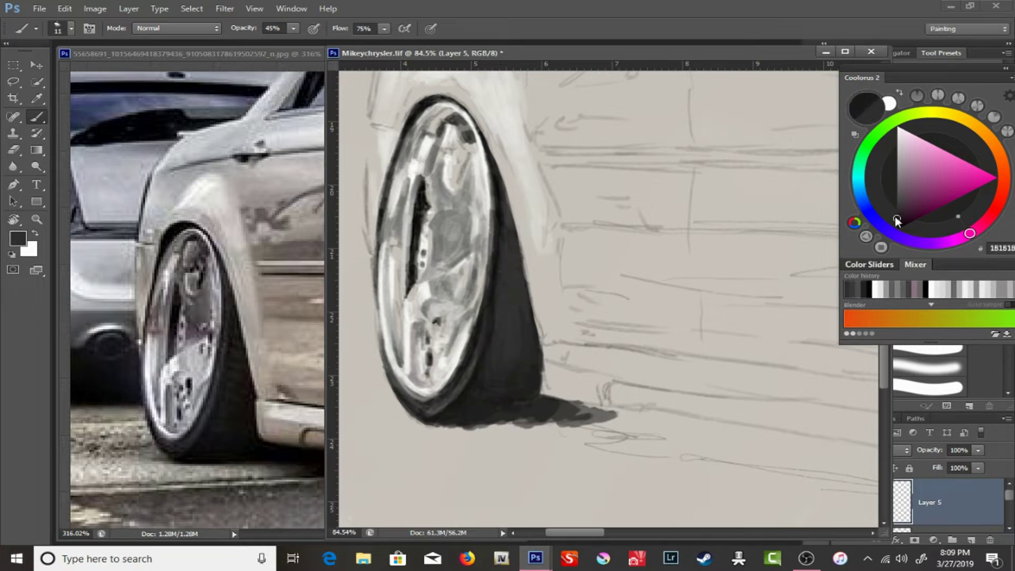
pyautogui.moveTo(507, 238); pyautogui.dragTo(511, 362)
pyautogui.click(896, 230)
pyautogui.moveTo(398, 423)
pyautogui.mouseDown()
pyautogui.moveTo(603, 435)
pyautogui.moveTo(536, 397)
pyautogui.moveTo(608, 417)
pyautogui.mouseUp()
# - Deepen the tire's right and lower-right edges to black with a 10 px brush
pyautogui.rightClick(518, 241)
pyautogui.write('10')
pyautogui.press('Return')
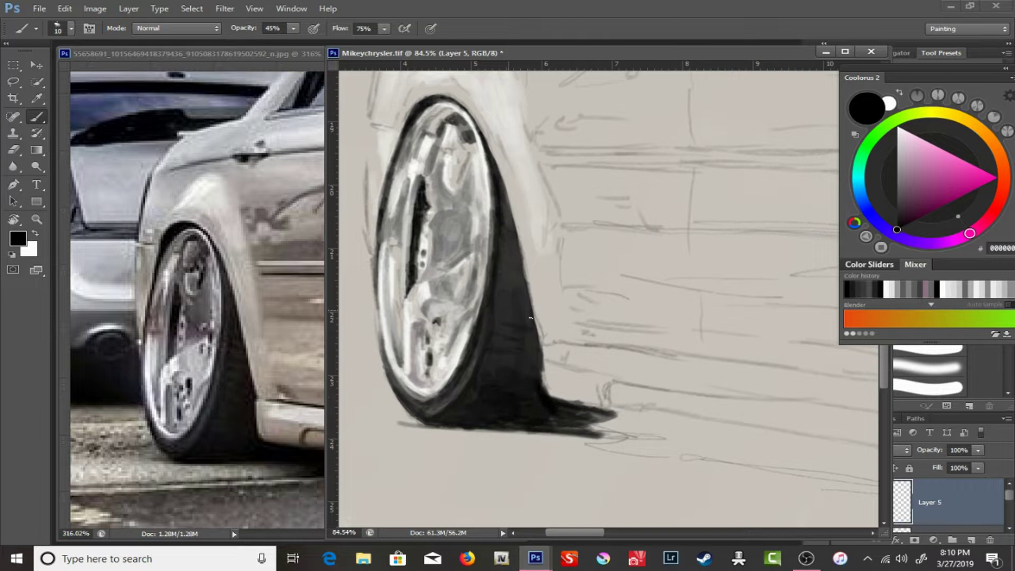
pyautogui.press('e')
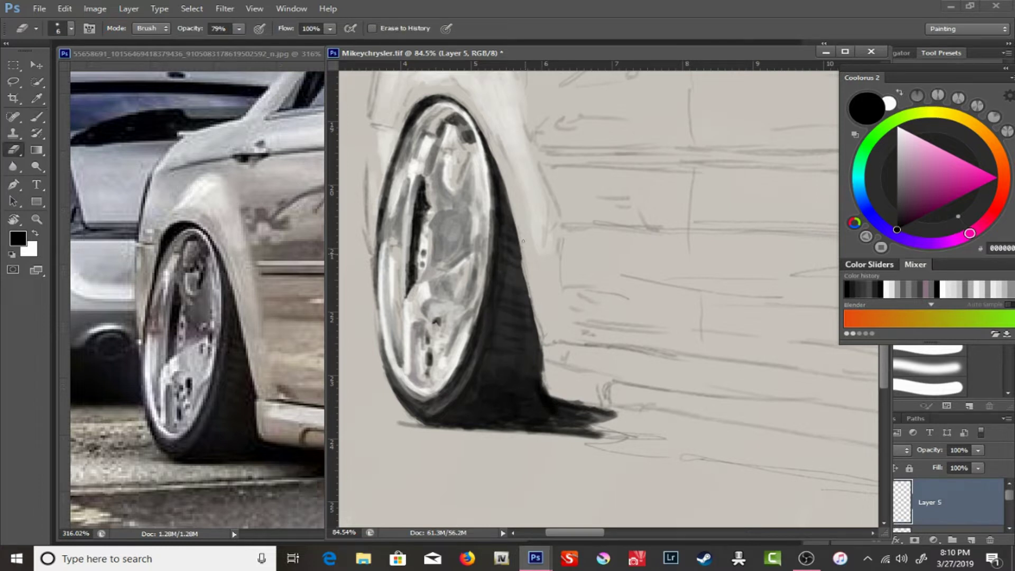
pyautogui.press('b')
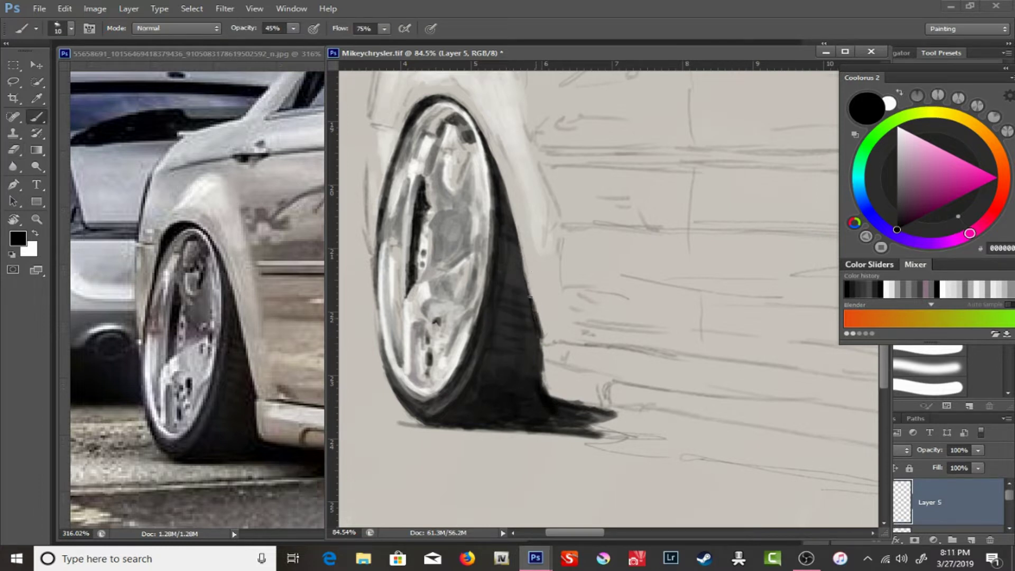
pyautogui.moveTo(530, 297); pyautogui.dragTo(496, 199)
pyautogui.moveTo(537, 316); pyautogui.dragTo(542, 349)
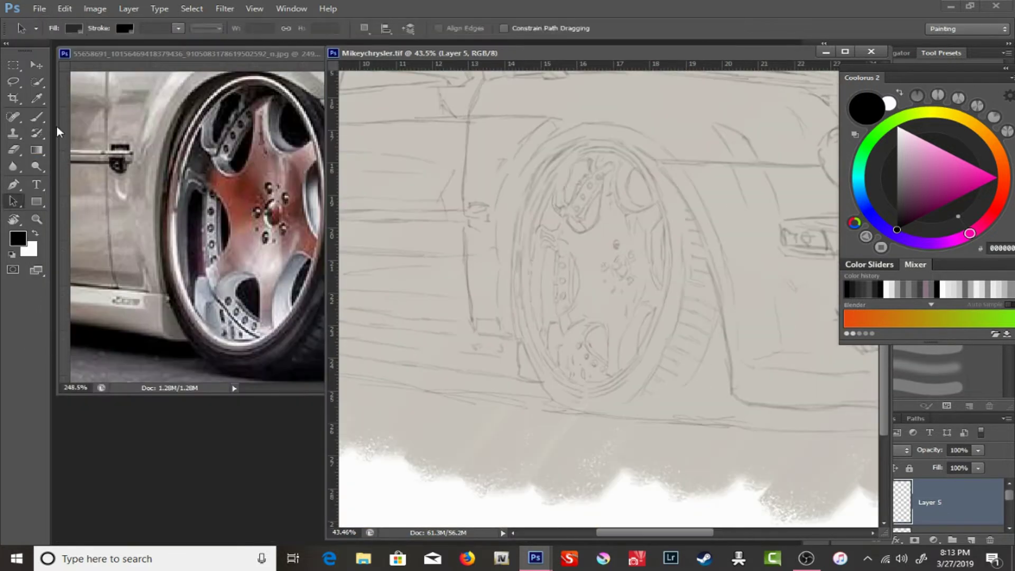
# - Paint a dark stroke along the rear tire's inner edge and darken the spoke-gap marks
pyautogui.moveTo(581, 140)
pyautogui.mouseDown()
pyautogui.moveTo(529, 185)
pyautogui.moveTo(506, 267)
pyautogui.mouseUp()
pyautogui.scroll(-4, 596, 169)
pyautogui.moveTo(494, 139); pyautogui.dragTo(507, 124)
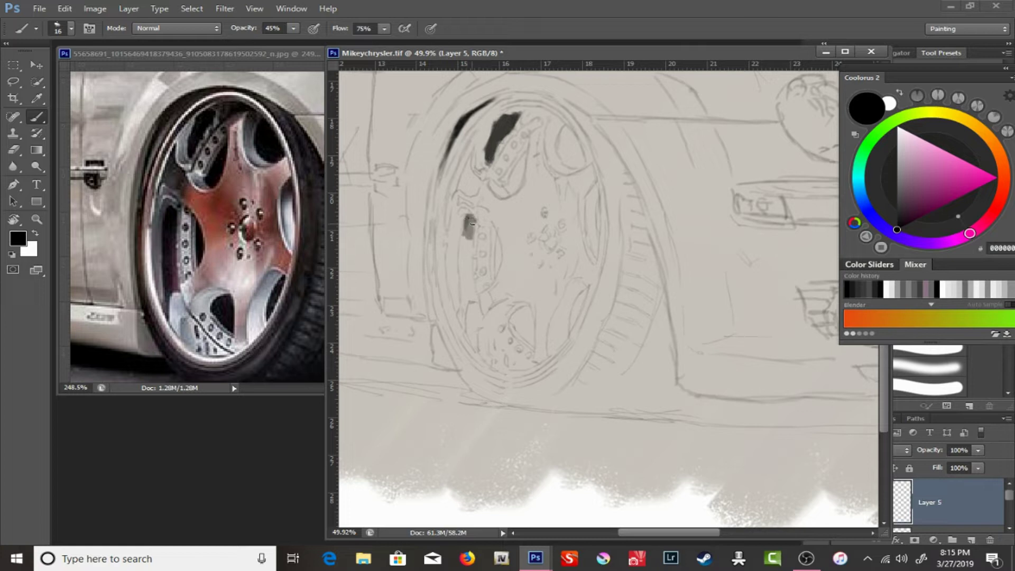
pyautogui.moveTo(462, 244); pyautogui.dragTo(465, 272)
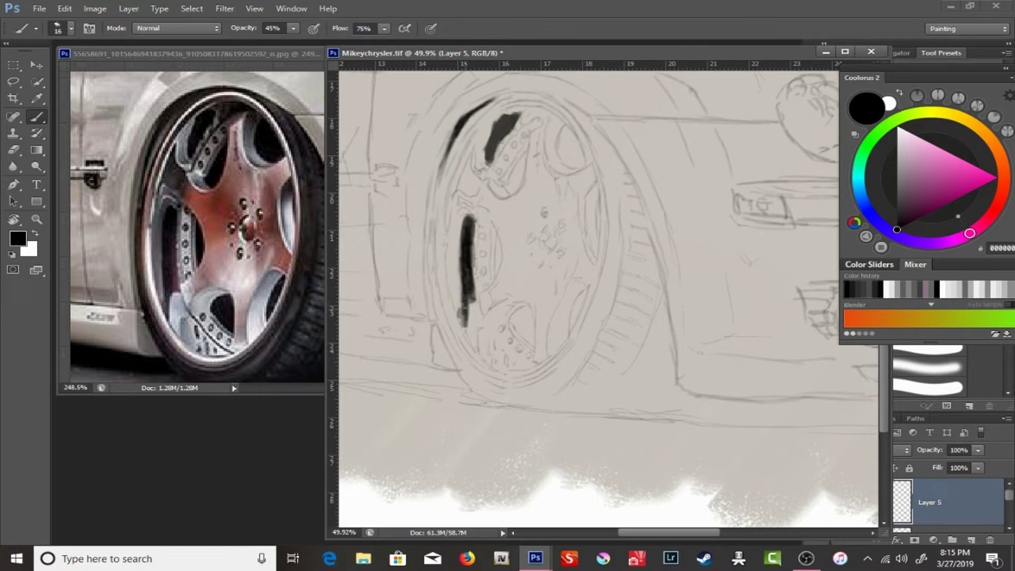
pyautogui.moveTo(497, 269); pyautogui.dragTo(497, 241)
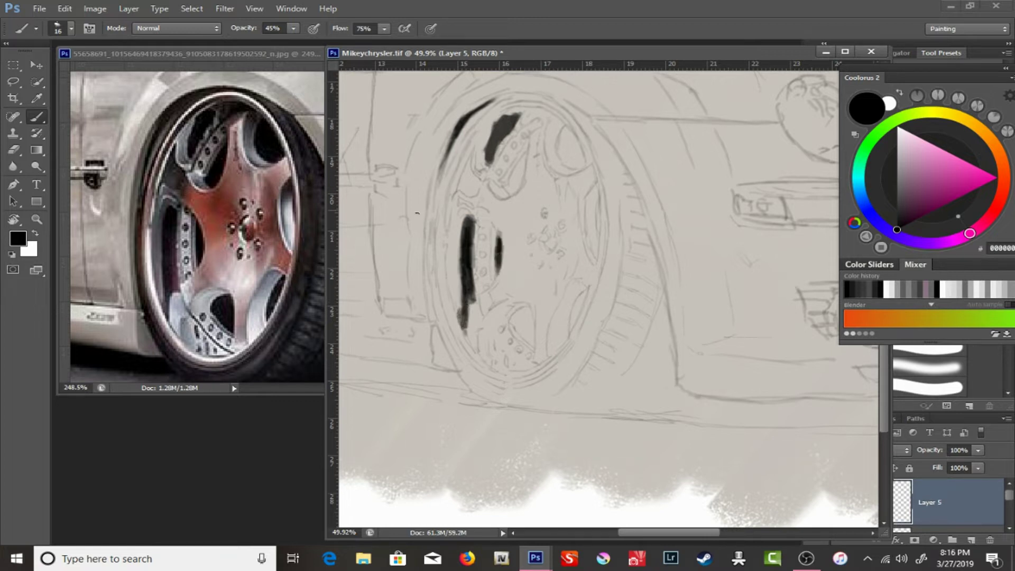
# - Erase the ragged edges of the dark strokes using a different eraser tip
pyautogui.keyDown('alt'); pyautogui.scroll(5, 453, 254); pyautogui.keyUp('alt')
pyautogui.press('e')
pyautogui.moveTo(454, 368); pyautogui.dragTo(444, 343)
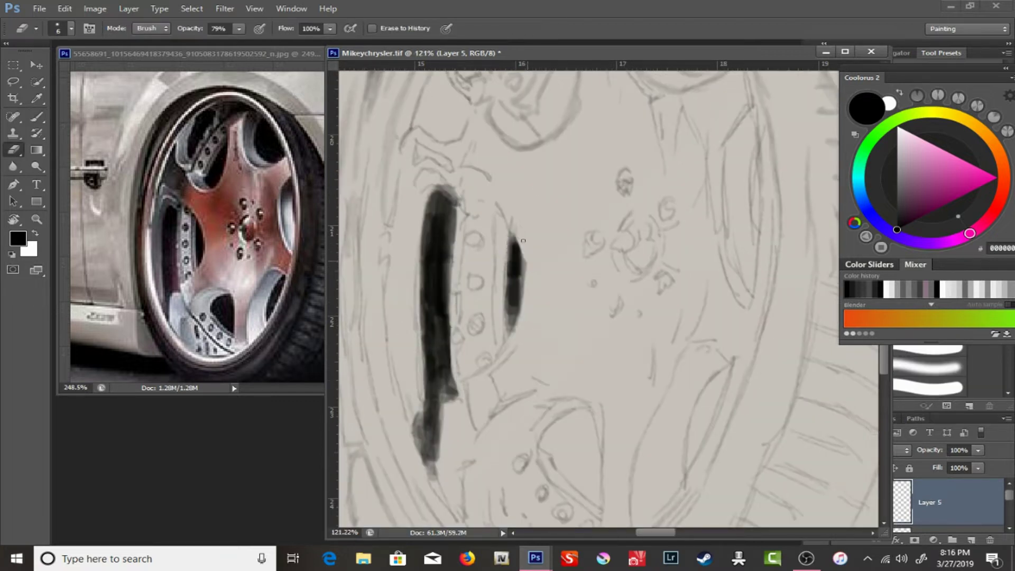
pyautogui.rightClick(523, 241)
pyautogui.click(608, 335)
pyautogui.press('Return')
pyautogui.moveTo(515, 333); pyautogui.dragTo(516, 233)
# - Return to the Brush and pick a 17 px brush tip preset
pyautogui.press('b')
pyautogui.rightClick(542, 164)
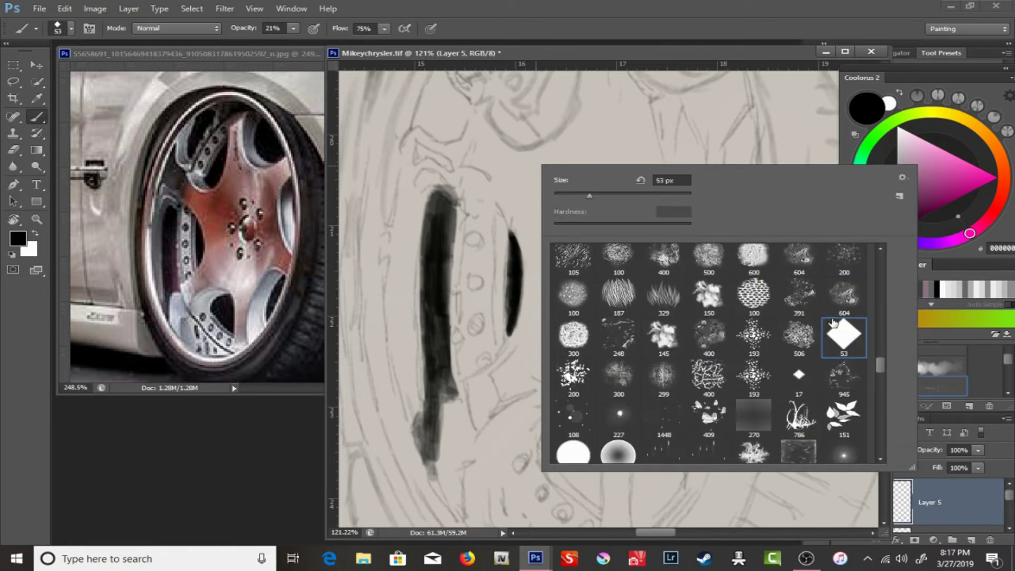
pyautogui.doubleClick(798, 375)
pyautogui.rightClick(639, 239)
pyautogui.scroll(-5, 951, 472)
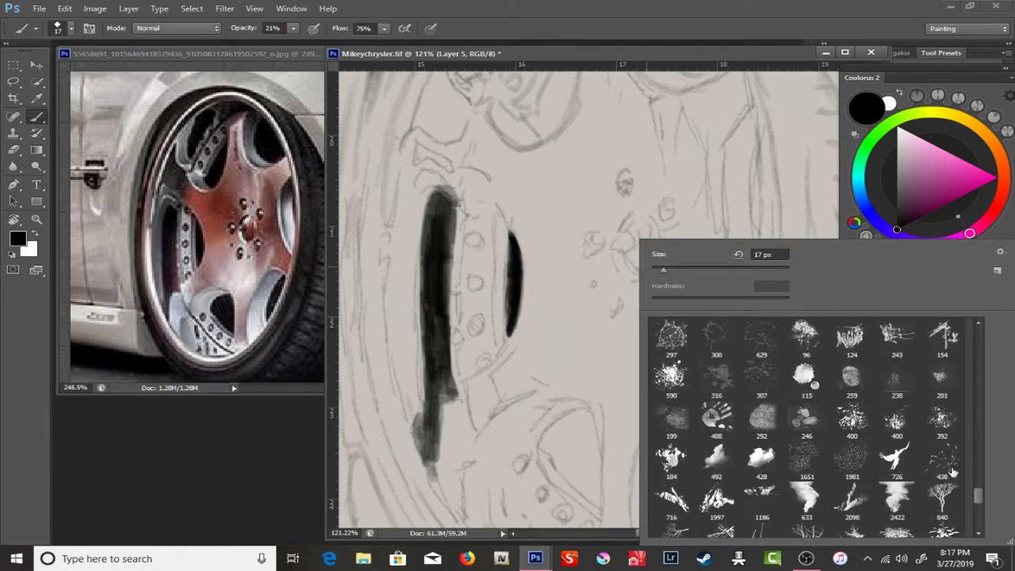
pyautogui.doubleClick(951, 470)
# - Try smaller brush tips with a test dab, then undo the stray dab
pyautogui.rightClick(568, 342)
pyautogui.scroll(-5, 740, 423)
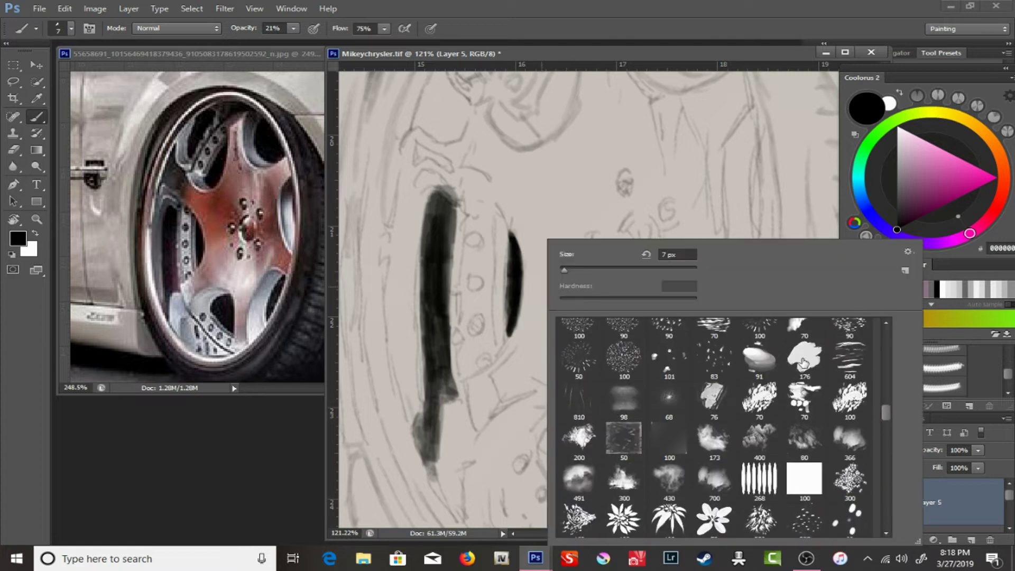
pyautogui.scroll(-5, 740, 423)
pyautogui.doubleClick(815, 398)
pyautogui.moveTo(531, 214); pyautogui.dragTo(535, 195)
pyautogui.rightClick(546, 173)
pyautogui.doubleClick(682, 370)
pyautogui.hotkey('ctrl', 'z')
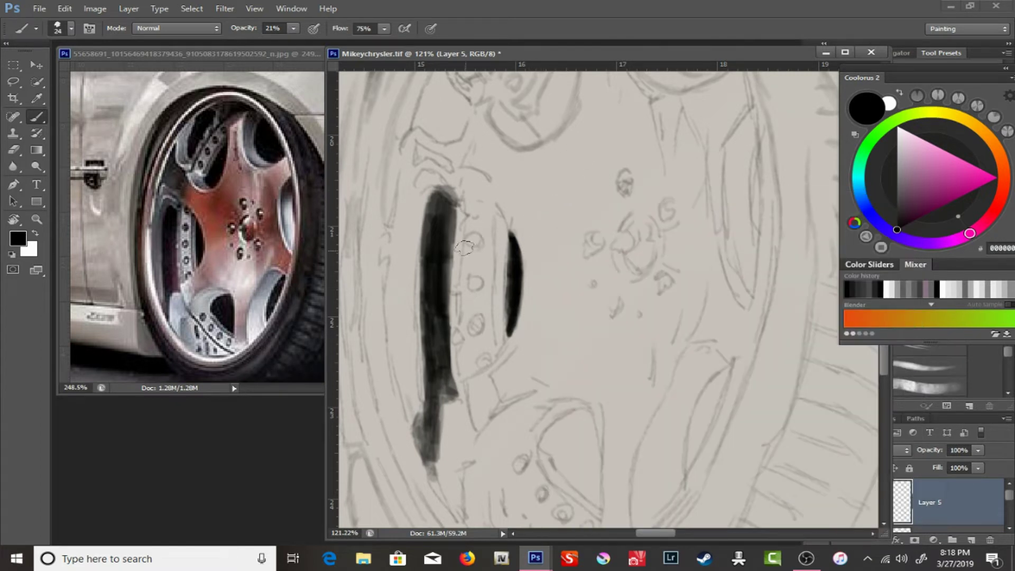
# - Darken the black spoke-gap stroke and add grey with an 11 px brush
pyautogui.moveTo(429, 243)
pyautogui.mouseDown()
pyautogui.moveTo(449, 244)
pyautogui.moveTo(426, 370)
pyautogui.moveTo(344, 401)
pyautogui.mouseUp()
pyautogui.press(']')
pyautogui.press(']')
pyautogui.press(']')
pyautogui.moveTo(499, 208)
pyautogui.mouseDown()
pyautogui.moveTo(457, 279)
pyautogui.moveTo(465, 301)
pyautogui.moveTo(491, 264)
pyautogui.moveTo(478, 238)
pyautogui.moveTo(454, 299)
pyautogui.mouseUp()
# - Fill a spoke hole black at brush size 20, then add a thin 4 px stroke
pyautogui.moveTo(596, 194)
pyautogui.mouseDown()
pyautogui.moveTo(442, 233)
pyautogui.moveTo(465, 264)
pyautogui.mouseUp()
pyautogui.rightClick(449, 233)
pyautogui.write('20')
pyautogui.press('Return')
pyautogui.moveTo(444, 190)
pyautogui.mouseDown()
pyautogui.moveTo(462, 254)
pyautogui.moveTo(446, 182)
pyautogui.mouseUp()
pyautogui.press('[')
pyautogui.press('[')
pyautogui.press('[')
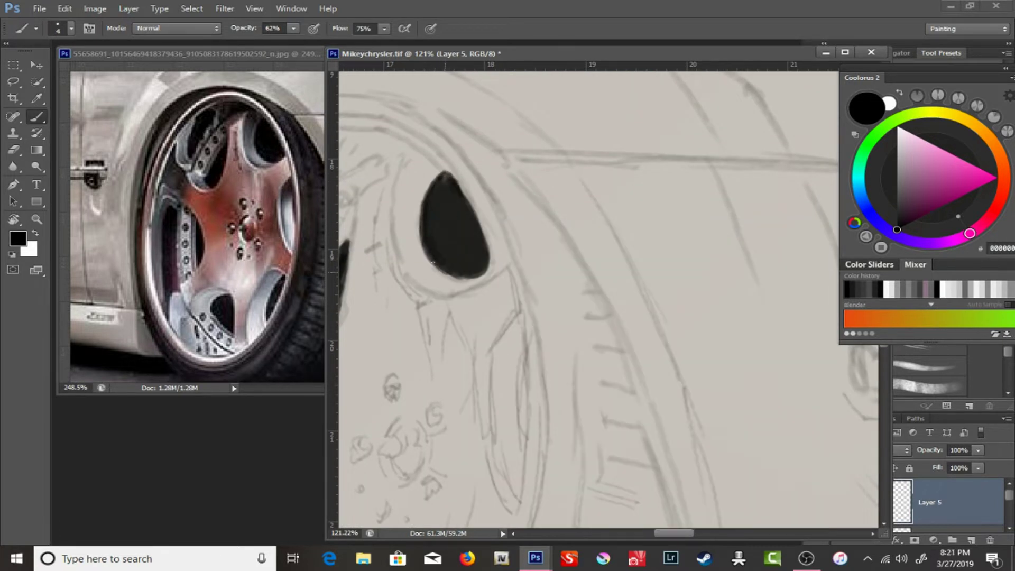
pyautogui.moveTo(524, 431); pyautogui.dragTo(476, 157)
# - Paint the next spoke-hole shape and fill it solid black at size 9
pyautogui.moveTo(481, 222); pyautogui.dragTo(478, 148)
pyautogui.rightClick(425, 214)
pyautogui.moveTo(408, 362)
pyautogui.mouseDown()
pyautogui.moveTo(425, 214)
pyautogui.moveTo(430, 285)
pyautogui.moveTo(468, 198)
pyautogui.mouseUp()
pyautogui.write('9')
pyautogui.press('Return')
pyautogui.moveTo(428, 288); pyautogui.dragTo(463, 203)
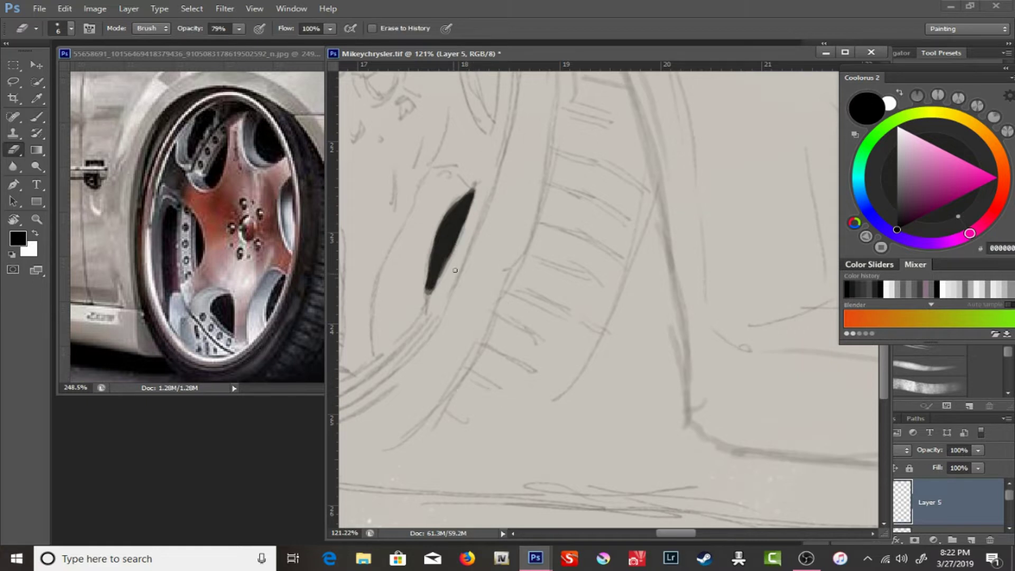
# - Block in the next spoke openings and extend a dark plum stroke down the left spoke
pyautogui.press('b')
pyautogui.moveTo(457, 194); pyautogui.dragTo(676, 195)
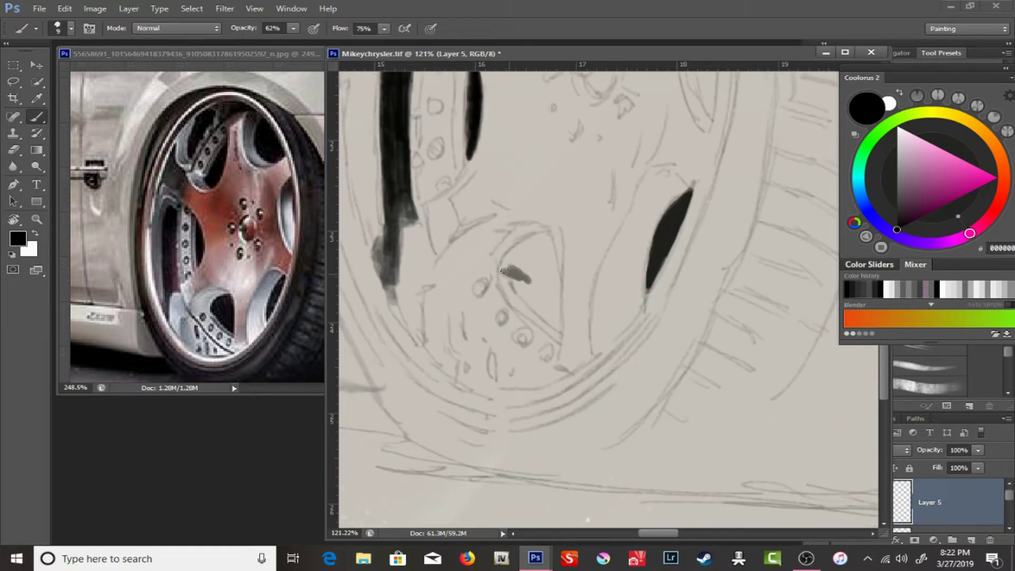
pyautogui.moveTo(508, 259)
pyautogui.mouseDown()
pyautogui.moveTo(544, 238)
pyautogui.moveTo(558, 317)
pyautogui.moveTo(507, 257)
pyautogui.moveTo(545, 321)
pyautogui.moveTo(528, 249)
pyautogui.moveTo(515, 273)
pyautogui.mouseUp()
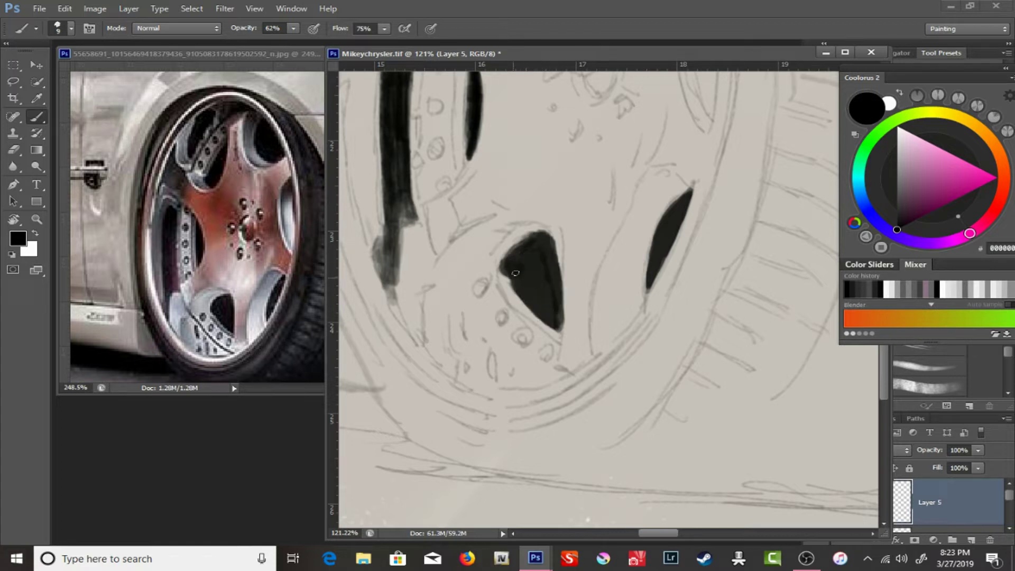
pyautogui.press('e')
pyautogui.press('b')
pyautogui.keyDown('alt'); pyautogui.click(404, 197); pyautogui.keyUp('alt')
pyautogui.moveTo(408, 221); pyautogui.dragTo(394, 302)
# - Trim the dark stroke and shade the spoke's left edge in warm grey at size 14
pyautogui.press('e')
pyautogui.moveTo(402, 238); pyautogui.dragTo(393, 296)
pyautogui.press('b')
pyautogui.rightClick(377, 225)
pyautogui.keyDown('alt'); pyautogui.click(380, 272); pyautogui.keyUp('alt')
pyautogui.moveTo(365, 179); pyautogui.dragTo(380, 264)
pyautogui.moveTo(446, 153); pyautogui.dragTo(516, 254)
pyautogui.press(']')
pyautogui.press(']')
pyautogui.press(']')
pyautogui.moveTo(425, 299)
pyautogui.mouseDown()
pyautogui.moveTo(433, 127)
pyautogui.moveTo(462, 104)
pyautogui.moveTo(441, 288)
pyautogui.moveTo(429, 211)
pyautogui.moveTo(439, 138)
pyautogui.moveTo(457, 101)
pyautogui.mouseUp()
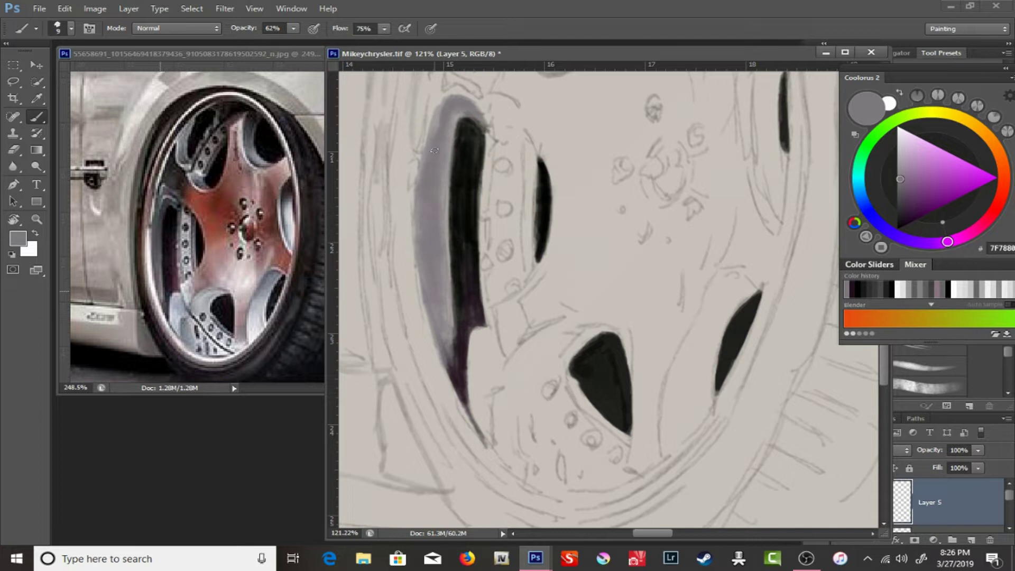
# - Swap to white and paint a highlight along the spoke's left edge
pyautogui.press('x')
pyautogui.moveTo(410, 174); pyautogui.dragTo(411, 269)
pyautogui.moveTo(410, 201); pyautogui.dragTo(455, 412)
pyautogui.moveTo(407, 264); pyautogui.dragTo(460, 407)
pyautogui.moveTo(402, 228)
pyautogui.mouseDown()
pyautogui.moveTo(452, 401)
pyautogui.moveTo(534, 489)
pyautogui.mouseUp()
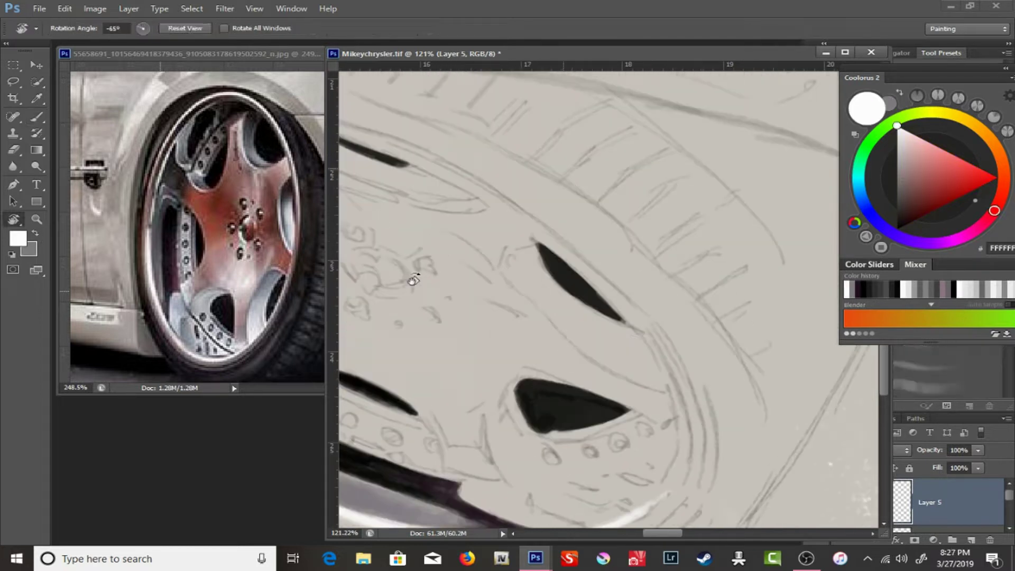
# - Extend the white highlight along the lower rim and zoom out to the whole wheel
pyautogui.moveTo(410, 277); pyautogui.dragTo(579, 227)
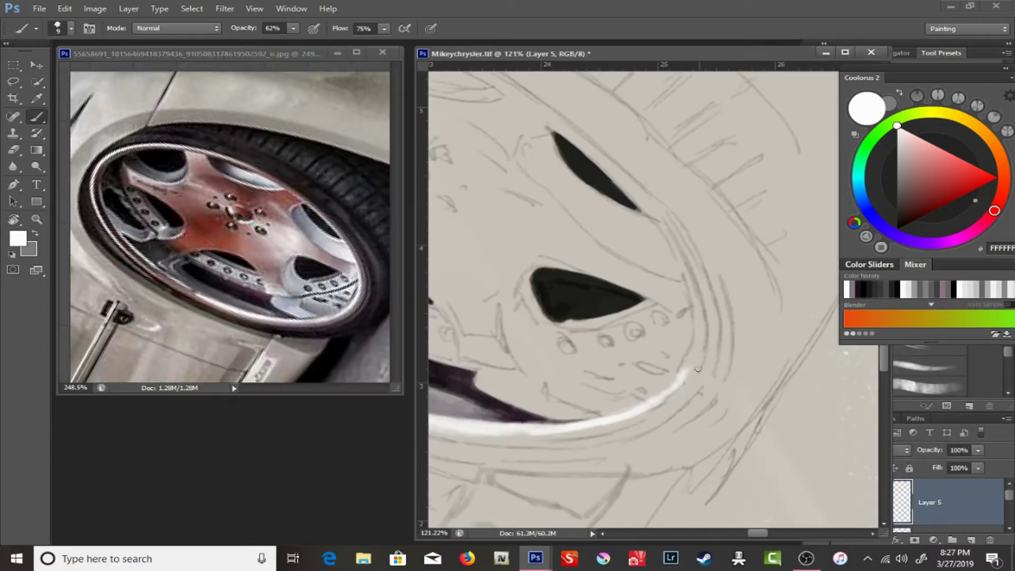
pyautogui.moveTo(512, 269)
pyautogui.mouseDown()
pyautogui.moveTo(516, 277)
pyautogui.moveTo(463, 217)
pyautogui.mouseUp()
pyautogui.press('z')
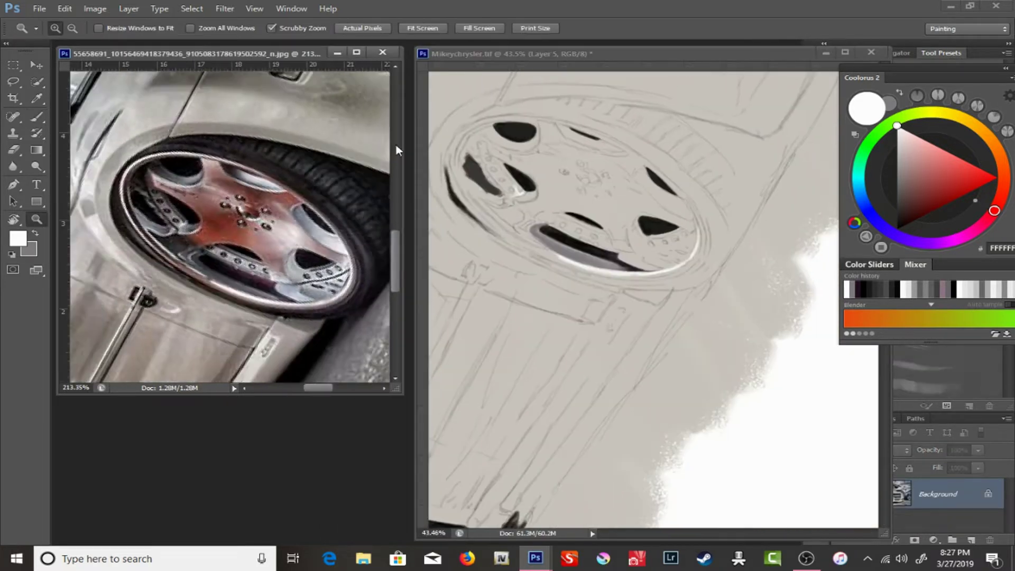
pyautogui.press('b')
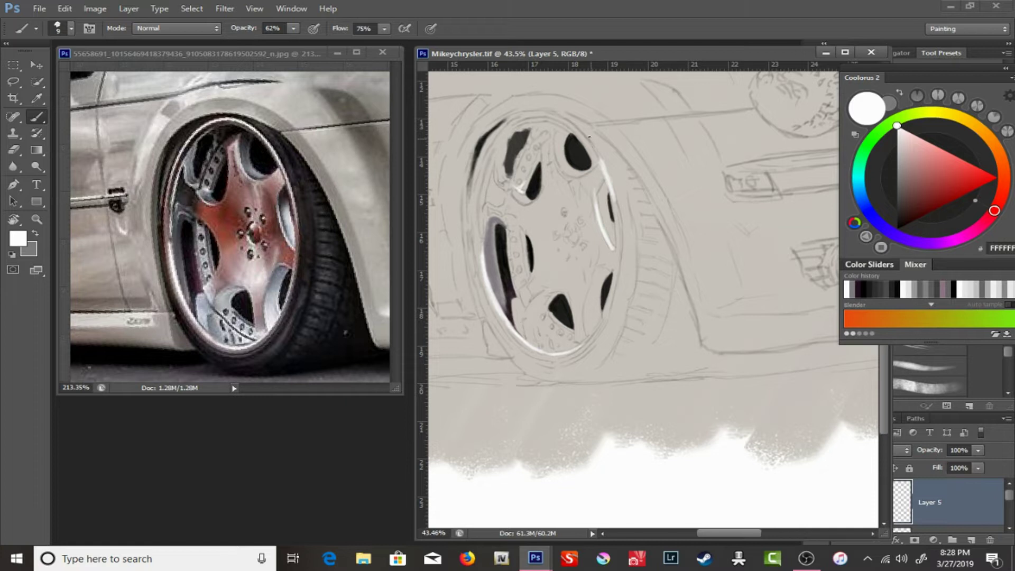
pyautogui.press('e')
pyautogui.press('b')
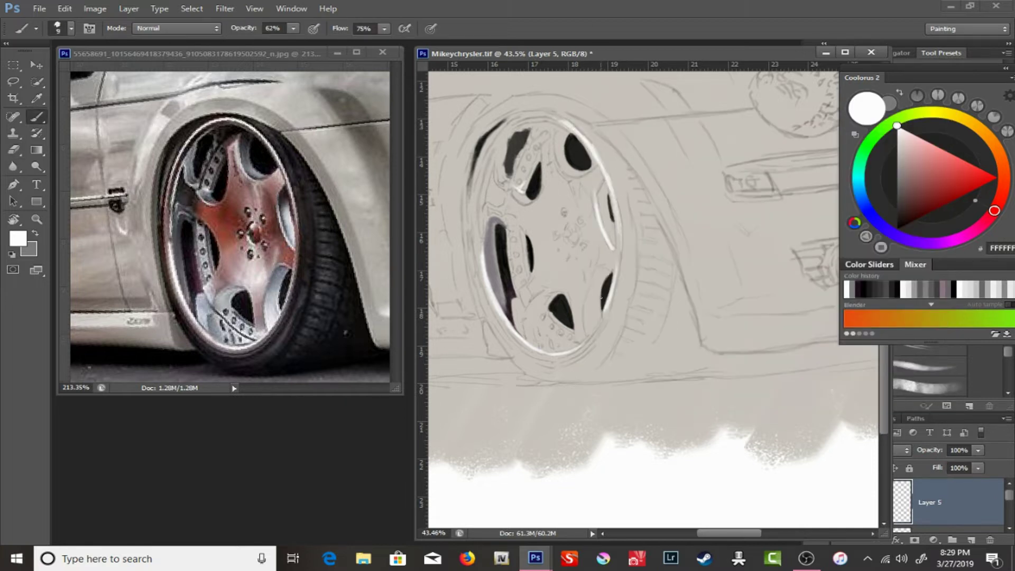
# - Use a smaller brush at 79% opacity to paint a thin light stroke on a spoke
pyautogui.rightClick(592, 330)
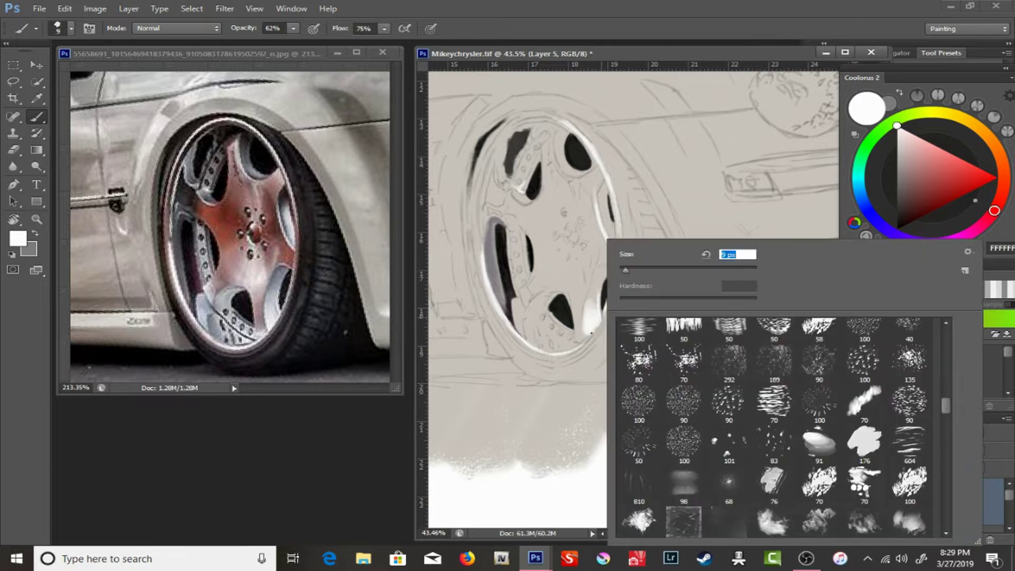
pyautogui.press('e')
pyautogui.press('b')
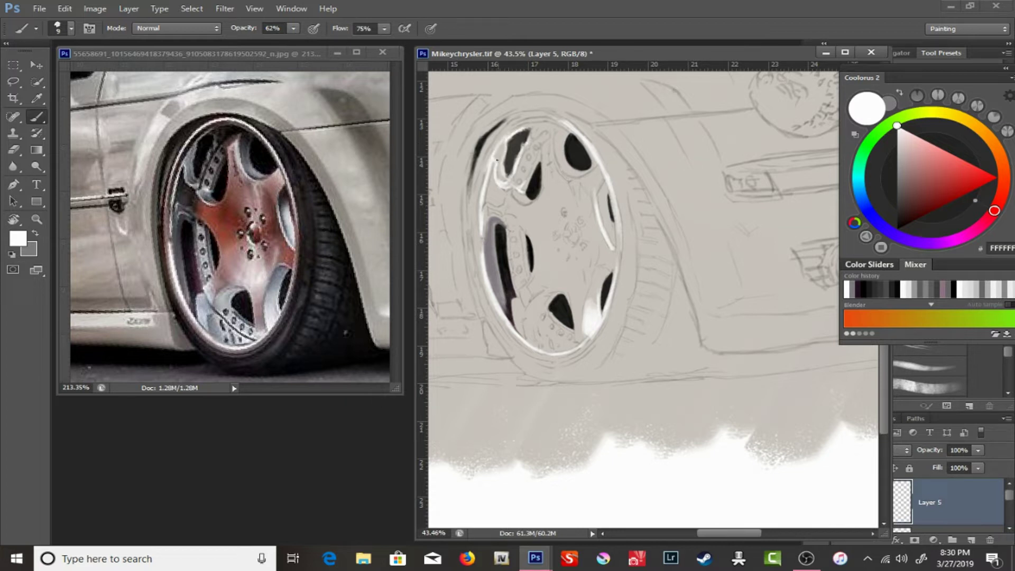
pyautogui.press('7')
pyautogui.press('9')
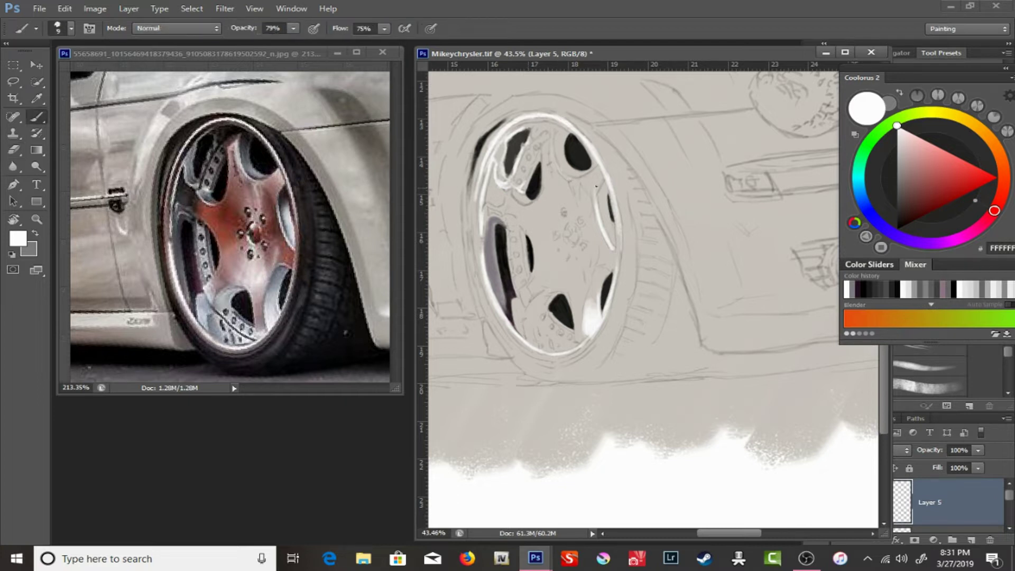
pyautogui.moveTo(571, 182); pyautogui.dragTo(576, 206)
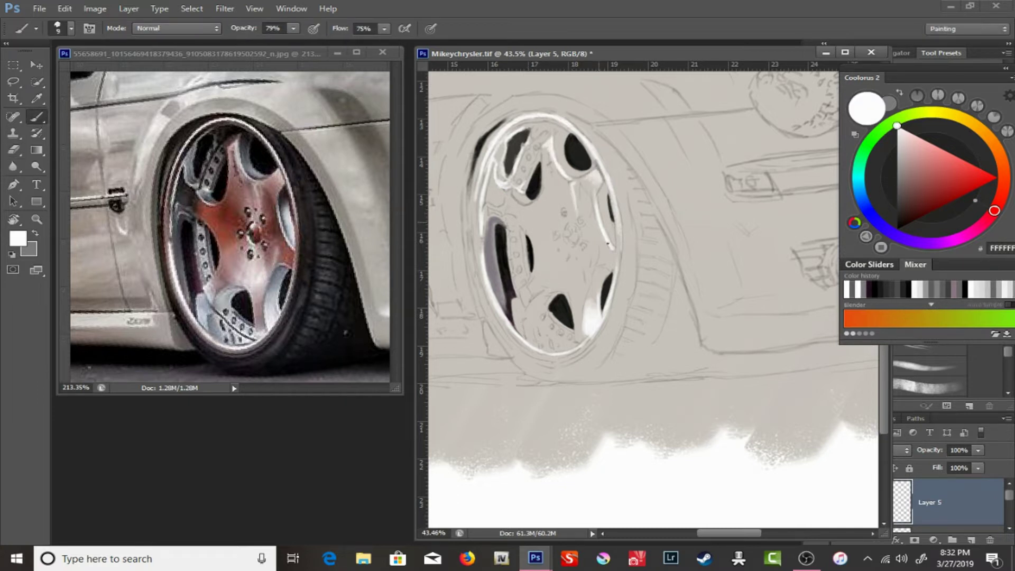
# - Add light highlight strokes along the wheel spoke
pyautogui.scroll(3, 608, 211)
pyautogui.rightClick(584, 238)
pyautogui.press('Escape')
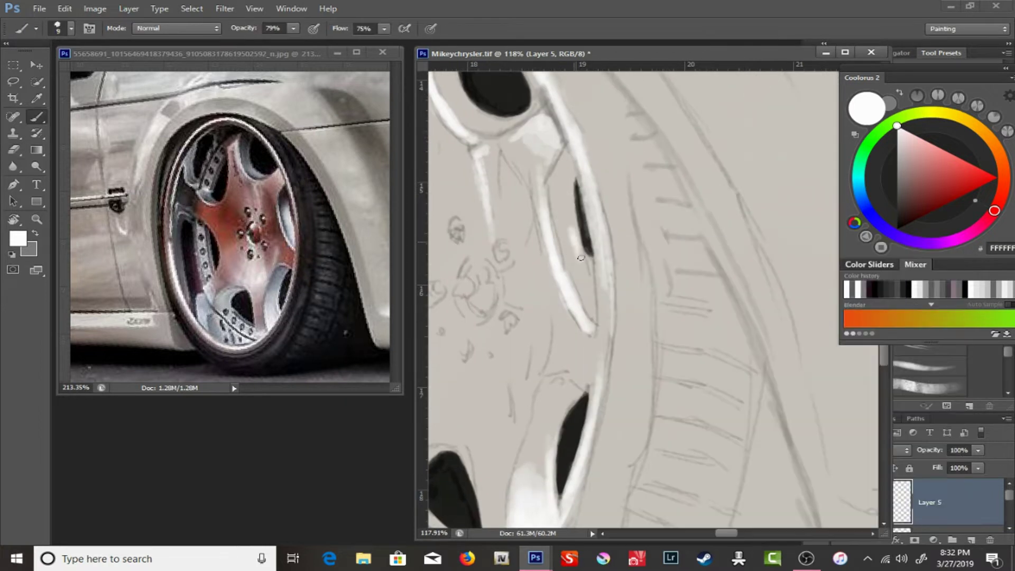
pyautogui.moveTo(582, 265); pyautogui.dragTo(568, 196)
pyautogui.moveTo(459, 107)
pyautogui.mouseDown()
pyautogui.moveTo(512, 275)
pyautogui.moveTo(539, 286)
pyautogui.mouseUp()
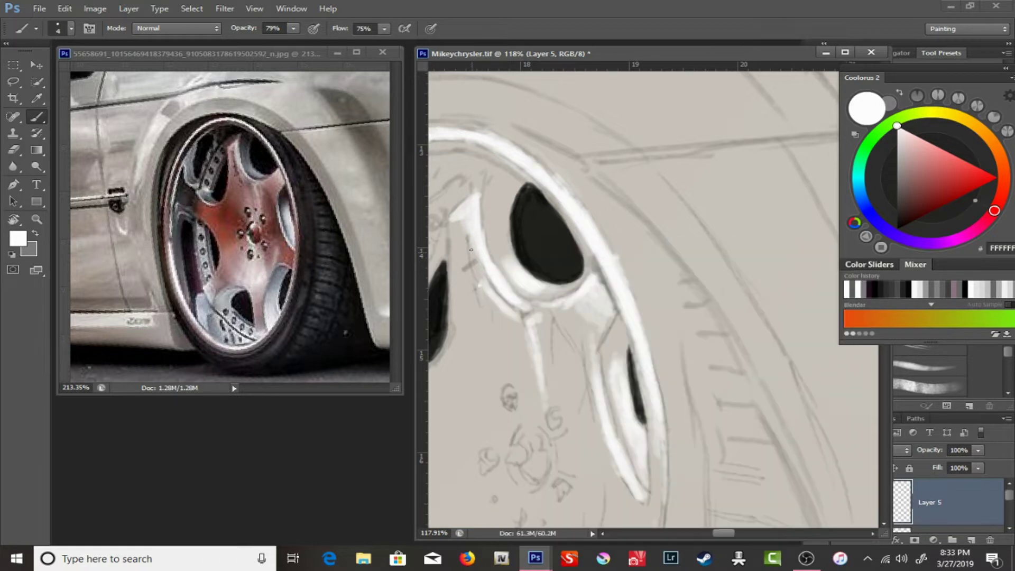
# - Sample near-black from the dark opening and hatch dark shading left of the spoke
pyautogui.moveTo(508, 259); pyautogui.dragTo(616, 163)
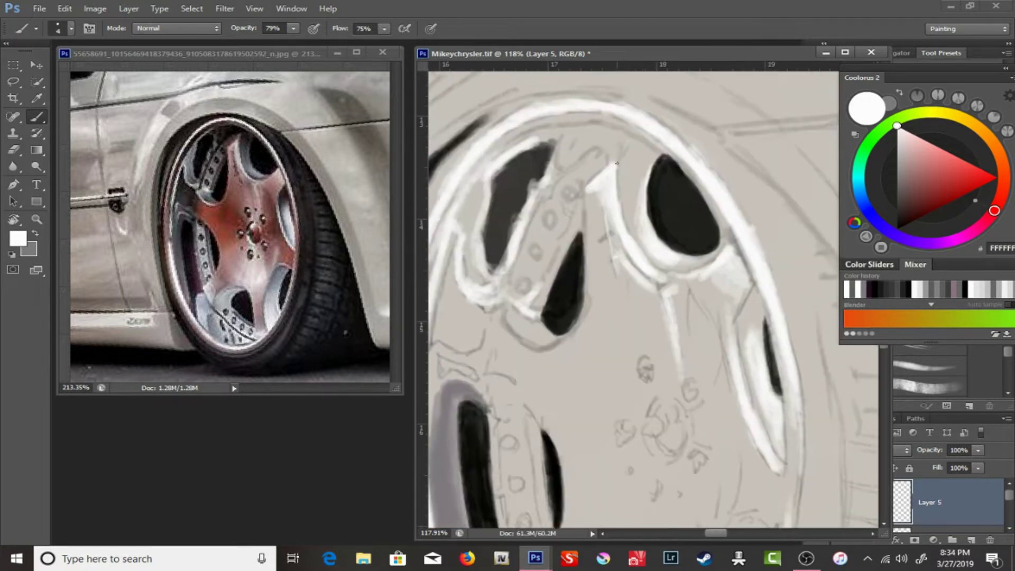
pyautogui.keyDown('alt'); pyautogui.click(560, 280); pyautogui.keyUp('alt')
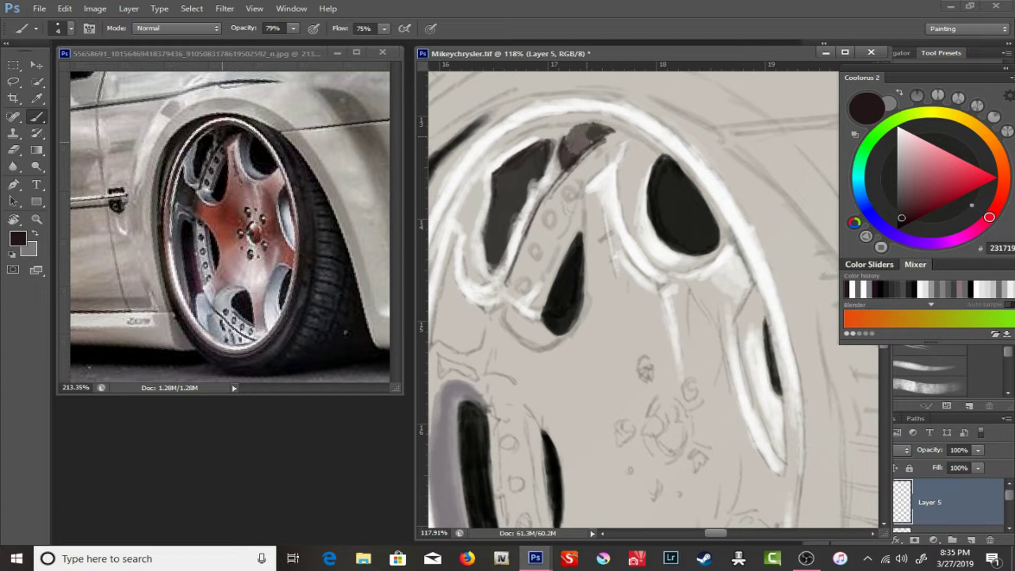
pyautogui.moveTo(474, 215); pyautogui.dragTo(640, 231)
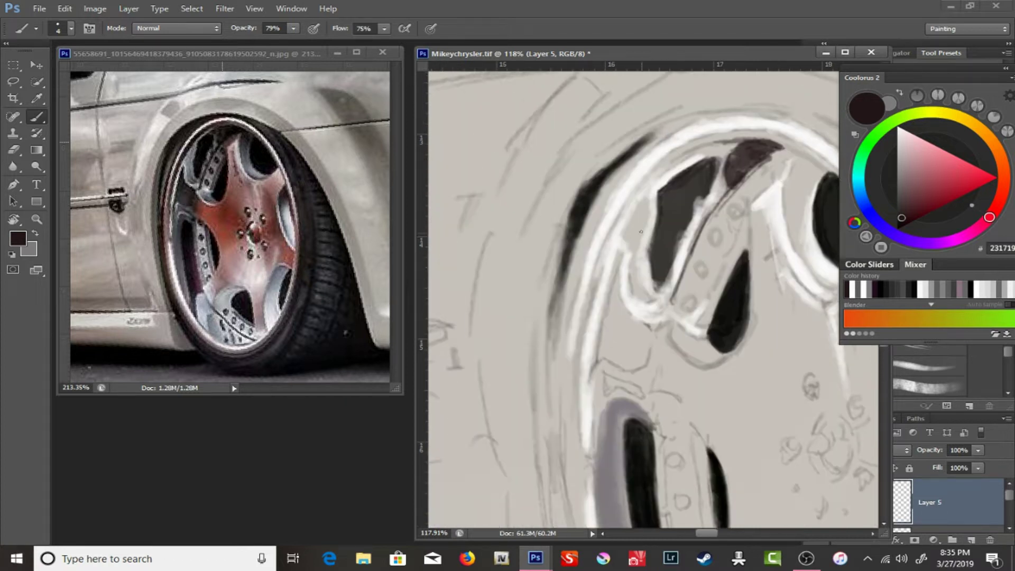
pyautogui.moveTo(615, 277)
pyautogui.mouseDown()
pyautogui.moveTo(597, 359)
pyautogui.moveTo(629, 320)
pyautogui.mouseUp()
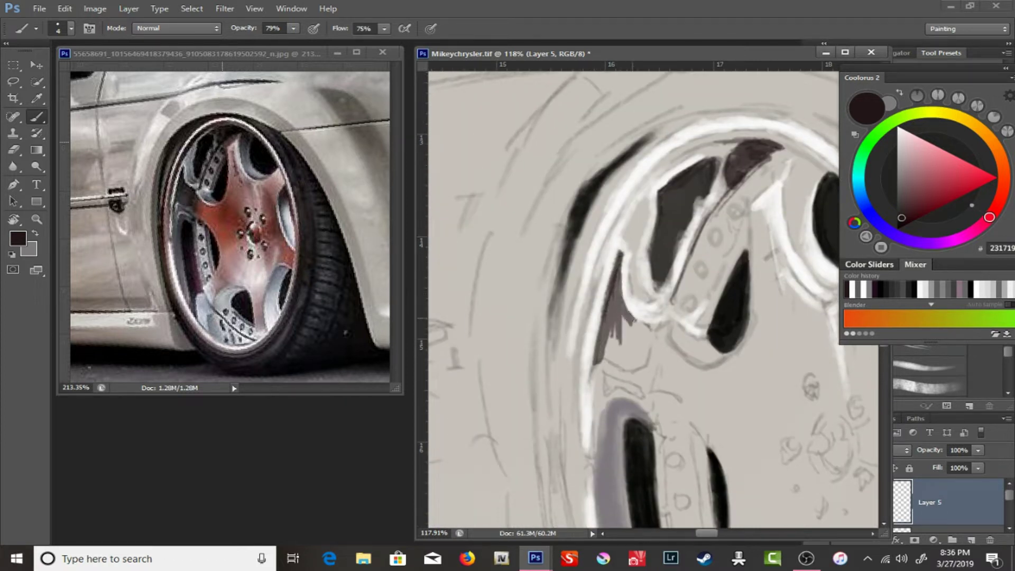
pyautogui.moveTo(608, 364)
pyautogui.mouseDown()
pyautogui.moveTo(629, 326)
pyautogui.moveTo(641, 331)
pyautogui.mouseUp()
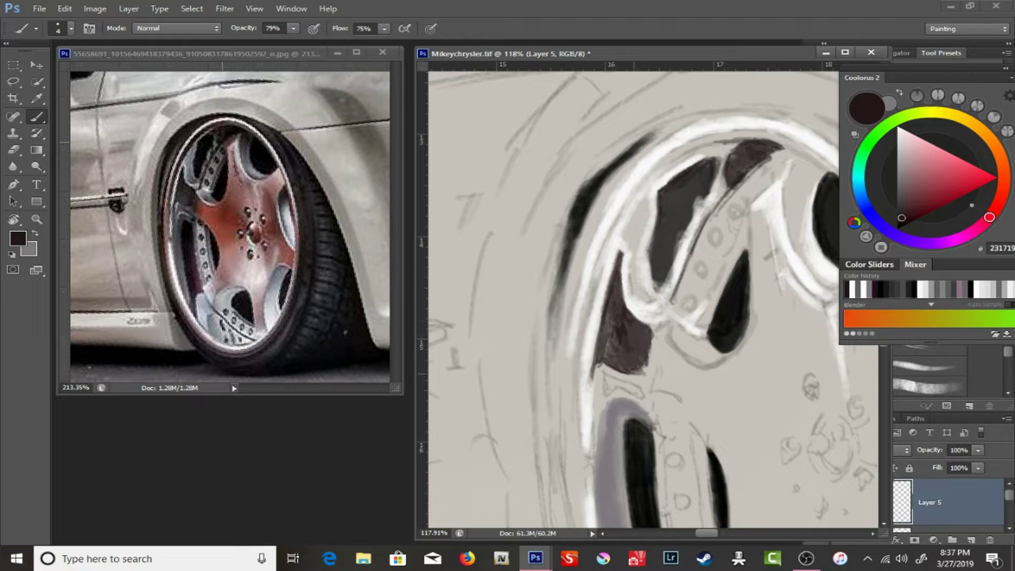
# - Add a short dark stroke on a lower spoke and lower brush opacity to 44%
pyautogui.moveTo(577, 330); pyautogui.dragTo(545, 218)
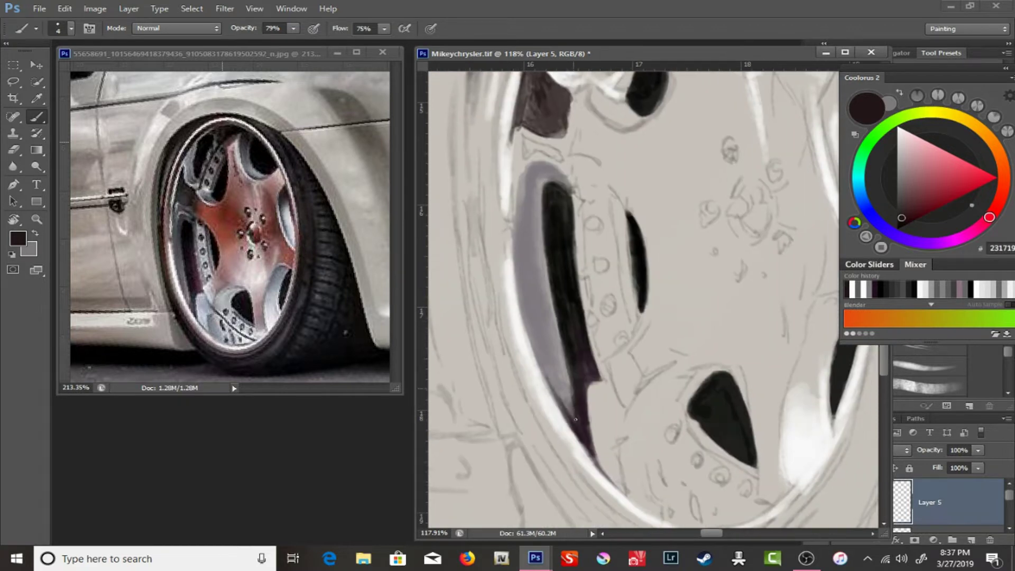
pyautogui.moveTo(570, 378); pyautogui.dragTo(560, 396)
pyautogui.moveTo(293, 28); pyautogui.dragTo(282, 24)
pyautogui.click(538, 161)
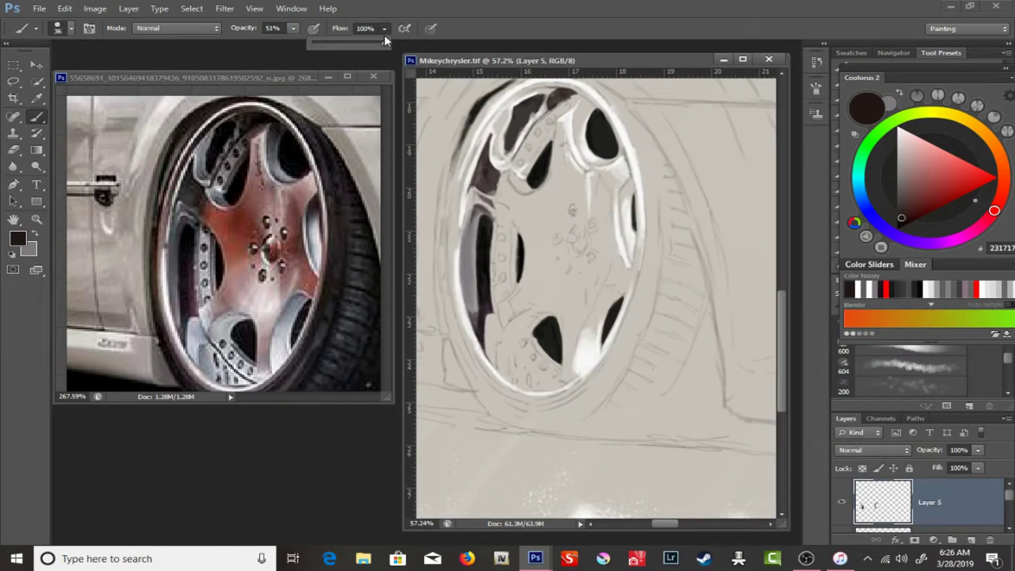
# - Sample dark red from the reference hub, test a faint stroke, and set brush opacity to 20%
pyautogui.keyDown('alt'); pyautogui.click(259, 227); pyautogui.keyUp('alt')
pyautogui.moveTo(550, 211); pyautogui.dragTo(541, 243)
pyautogui.moveTo(293, 28); pyautogui.dragTo(325, 43)
pyautogui.moveTo(384, 28); pyautogui.dragTo(396, 47)
pyautogui.rightClick(523, 168)
pyautogui.moveTo(857, 333); pyautogui.dragTo(867, 271)
pyautogui.doubleClick(823, 280)
pyautogui.moveTo(245, 44); pyautogui.dragTo(242, 44)
# - Zoom in on the wheel hub and resize the brush from 59 down to 10
pyautogui.rightClick(563, 201)
pyautogui.doubleClick(686, 370)
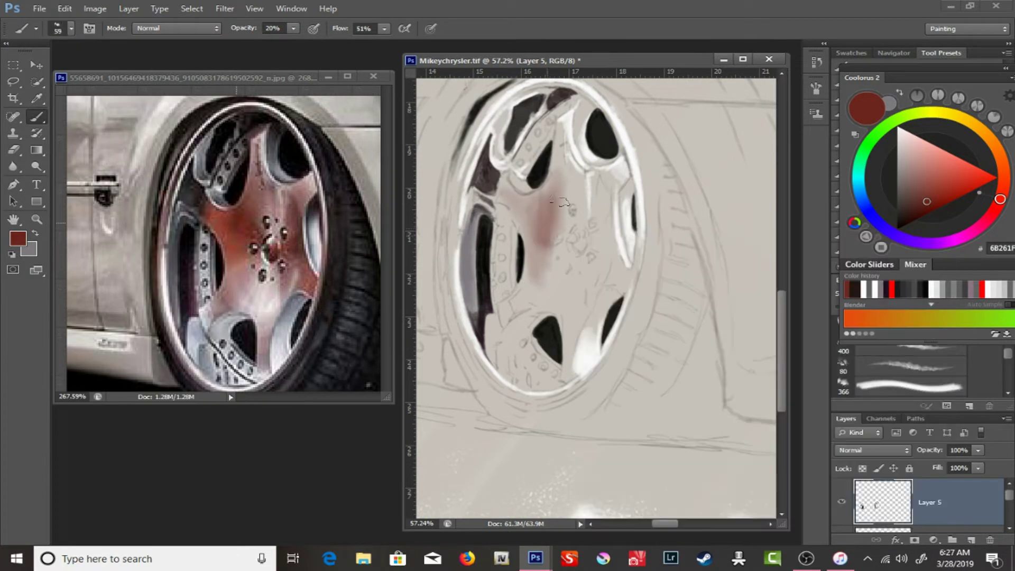
pyautogui.moveTo(528, 208); pyautogui.dragTo(550, 208)
pyautogui.rightClick(510, 178)
pyautogui.press('Return')
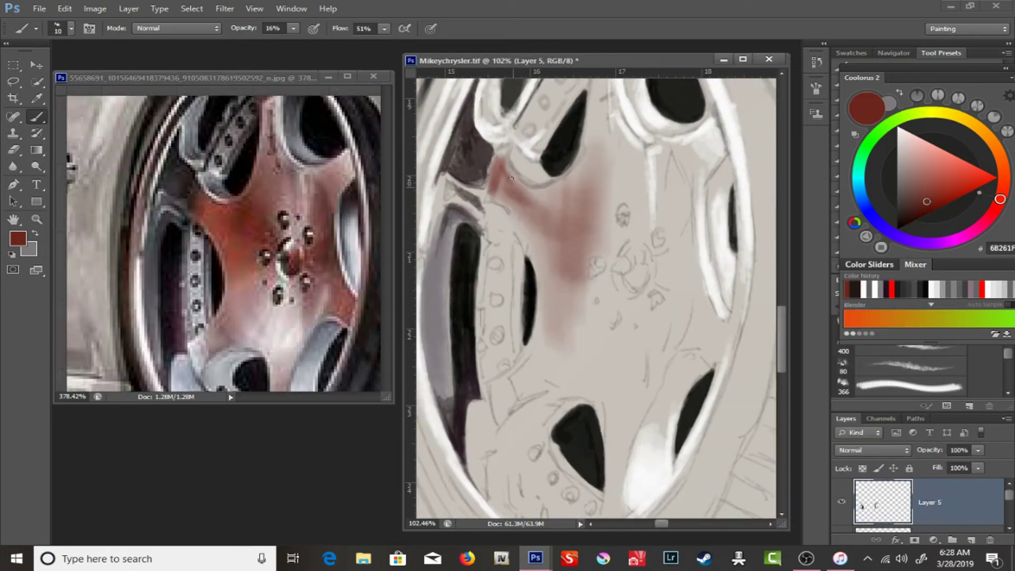
# - Paint red-brown tint over the hub and spoke with size 30 and 20 brushes
pyautogui.moveTo(503, 162)
pyautogui.mouseDown()
pyautogui.moveTo(492, 200)
pyautogui.moveTo(583, 186)
pyautogui.moveTo(560, 327)
pyautogui.mouseUp()
pyautogui.rightClick(561, 201)
pyautogui.press('Return')
pyautogui.moveTo(549, 222); pyautogui.dragTo(581, 364)
pyautogui.moveTo(582, 212); pyautogui.dragTo(518, 338)
pyautogui.rightClick(517, 213)
pyautogui.press('Return')
pyautogui.moveTo(541, 253); pyautogui.dragTo(573, 333)
pyautogui.moveTo(554, 269); pyautogui.dragTo(518, 377)
# - Build up red-brown on the right spoke at 17% then 36% opacity
pyautogui.press('1')
pyautogui.press('7')
pyautogui.moveTo(608, 325)
pyautogui.mouseDown()
pyautogui.moveTo(604, 288)
pyautogui.moveTo(608, 348)
pyautogui.mouseUp()
pyautogui.press('3')
pyautogui.press('6')
pyautogui.moveTo(613, 269)
pyautogui.mouseDown()
pyautogui.moveTo(603, 380)
pyautogui.moveTo(613, 402)
pyautogui.mouseUp()
pyautogui.moveTo(608, 327)
pyautogui.mouseDown()
pyautogui.moveTo(574, 366)
pyautogui.moveTo(581, 256)
pyautogui.mouseUp()
# - Paint pale pink strokes near the wheel centre at 83% opacity, brush size 37
pyautogui.keyDown('alt'); pyautogui.click(555, 327); pyautogui.keyUp('alt')
pyautogui.press('8')
pyautogui.press('3')
pyautogui.rightClick(550, 370)
pyautogui.press('Return')
pyautogui.moveTo(547, 377); pyautogui.dragTo(607, 324)
# - Add darker pink strokes around and right of centre at 48% opacity, flow 39%
pyautogui.keyDown('alt'); pyautogui.click(528, 296); pyautogui.keyUp('alt')
pyautogui.moveTo(523, 267); pyautogui.dragTo(537, 323)
pyautogui.press('4')
pyautogui.press('8')
pyautogui.moveTo(550, 280); pyautogui.dragTo(564, 288)
pyautogui.moveTo(618, 317); pyautogui.dragTo(648, 269)
pyautogui.moveTo(650, 306); pyautogui.dragTo(658, 222)
pyautogui.moveTo(384, 28); pyautogui.dragTo(394, 46)
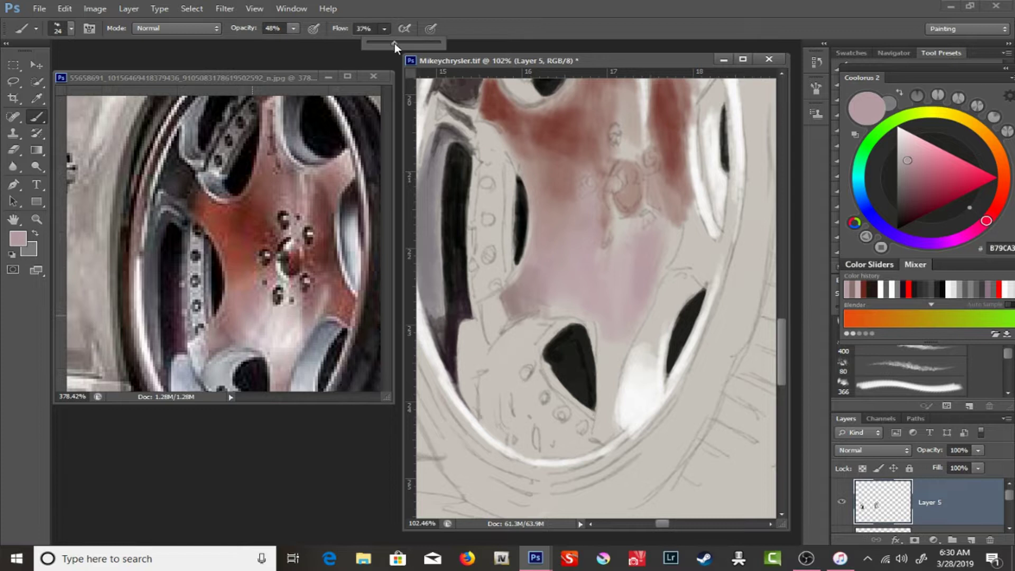
# - Paint more pink over the spoke and blend in a muted mauve
pyautogui.moveTo(510, 295); pyautogui.dragTo(441, 242)
pyautogui.moveTo(554, 274); pyautogui.dragTo(533, 381)
pyautogui.moveTo(587, 211); pyautogui.dragTo(555, 359)
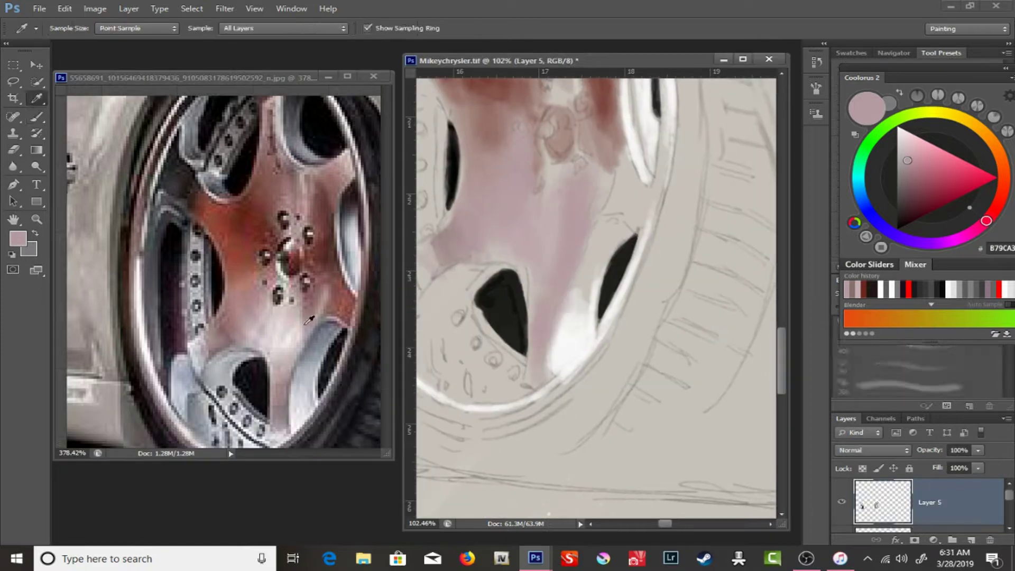
pyautogui.keyDown('alt'); pyautogui.click(579, 179); pyautogui.keyUp('alt')
pyautogui.moveTo(576, 264); pyautogui.dragTo(586, 170)
# - Paint a bluish-white highlight along the right spoke at 20% flow, then set opacity 60%, flow 32%
pyautogui.hotkey('shift', '2')
pyautogui.hotkey('shift', '0')
pyautogui.keyDown('alt'); pyautogui.click(113, 147); pyautogui.keyUp('alt')
pyautogui.moveTo(597, 232); pyautogui.dragTo(560, 371)
pyautogui.rightClick(560, 371)
pyautogui.click(582, 296)
pyautogui.press('6')
pyautogui.moveTo(384, 28); pyautogui.dragTo(393, 44)
# - Re-sample dark red from the hub and set a size-23 brush at 11% opacity
pyautogui.rightClick(592, 262)
pyautogui.doubleClick(652, 335)
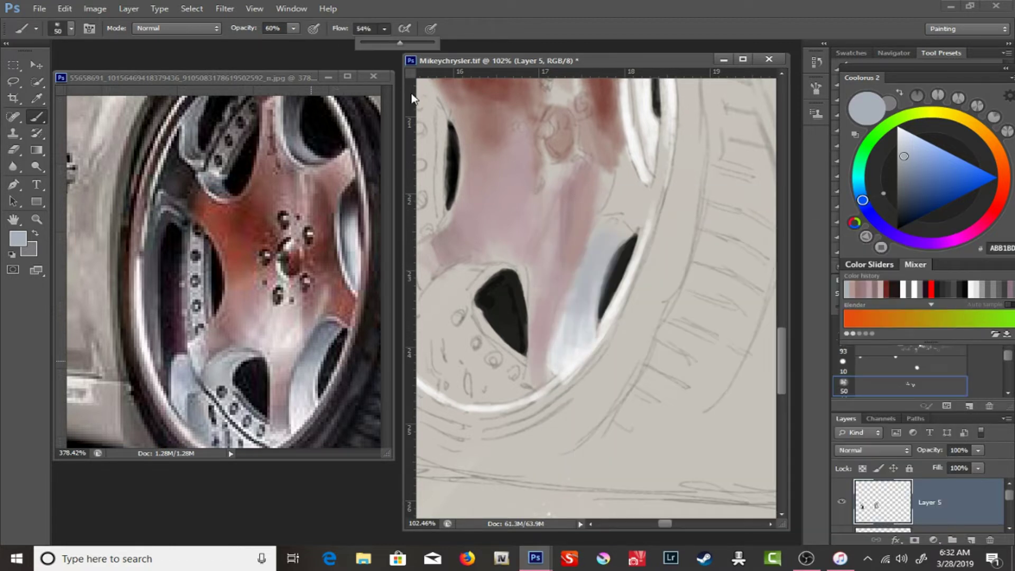
pyautogui.keyDown('alt'); pyautogui.click(508, 156); pyautogui.keyUp('alt')
pyautogui.press('0')
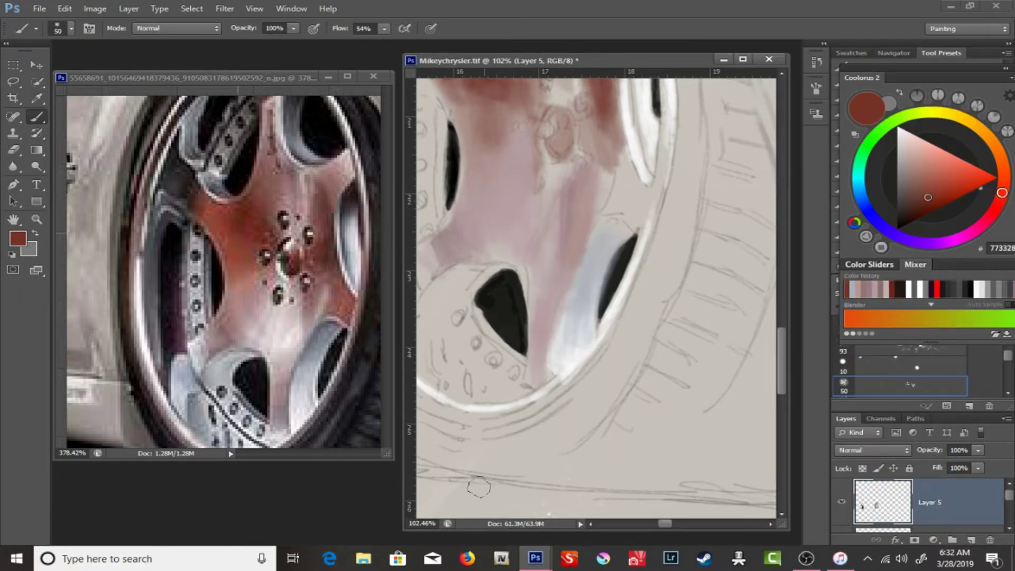
pyautogui.rightClick(504, 164)
pyautogui.moveTo(815, 259); pyautogui.dragTo(815, 393)
pyautogui.scroll(-3, 650, 359)
pyautogui.doubleClick(553, 296)
pyautogui.press('3')
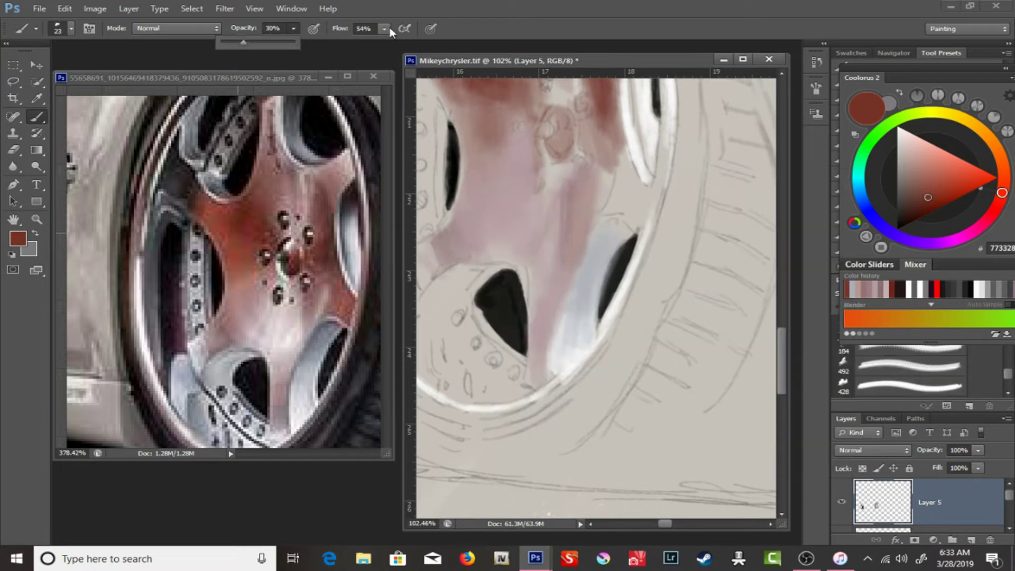
pyautogui.press('1')
pyautogui.press('1')
# - Add faint blue-grey strokes near the highlight, then sample grey and the hub's pink
pyautogui.keyDown('alt'); pyautogui.click(576, 275); pyautogui.keyUp('alt')
pyautogui.moveTo(576, 275)
pyautogui.mouseDown()
pyautogui.moveTo(596, 242)
pyautogui.moveTo(566, 317)
pyautogui.mouseUp()
pyautogui.press('i')
pyautogui.click(576, 307)
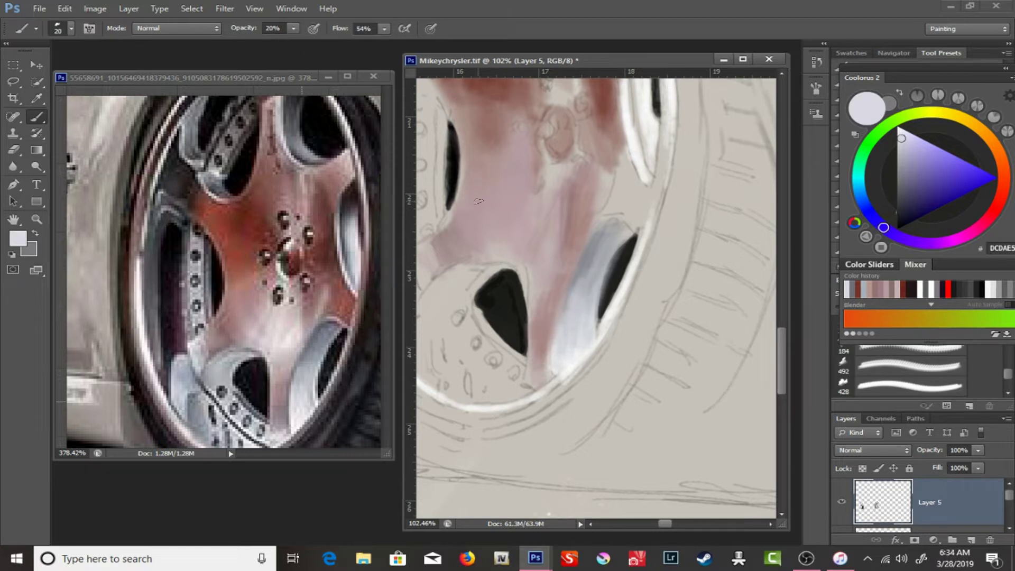
pyautogui.click(331, 307)
pyautogui.press('b')
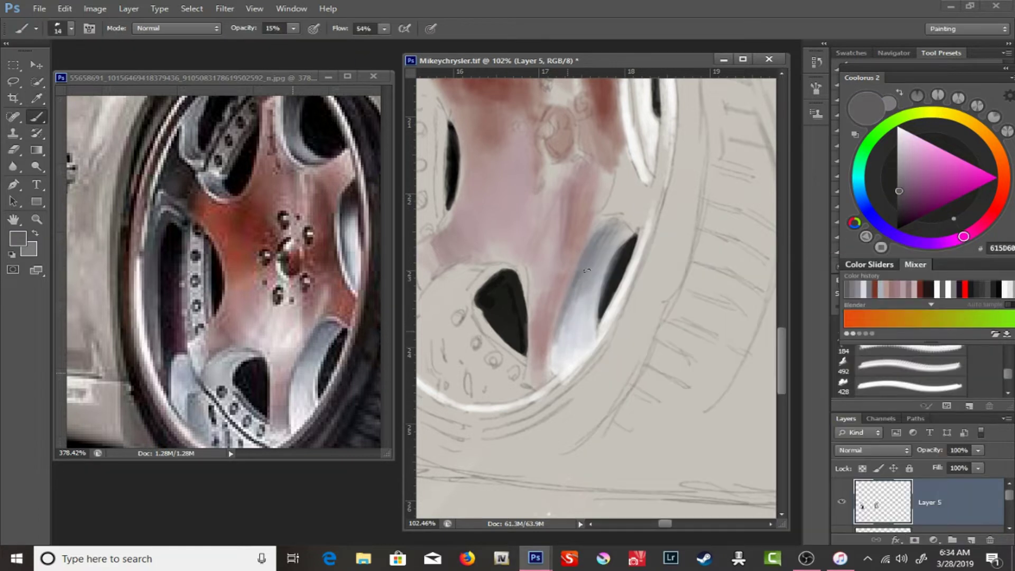
pyautogui.keyDown('alt'); pyautogui.click(548, 352); pyautogui.keyUp('alt')
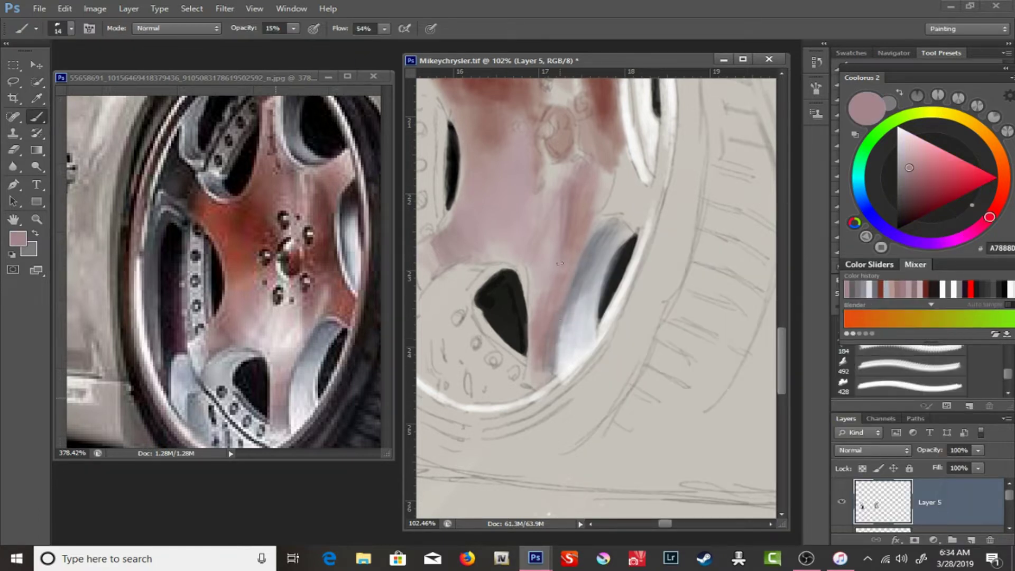
# - Switch to a different brush tip with opacity 60% and flow 73%
pyautogui.rightClick(560, 263)
pyautogui.scroll(-5, 734, 377)
pyautogui.doubleClick(735, 377)
pyautogui.moveTo(293, 28); pyautogui.dragTo(311, 43)
pyautogui.click(384, 29)
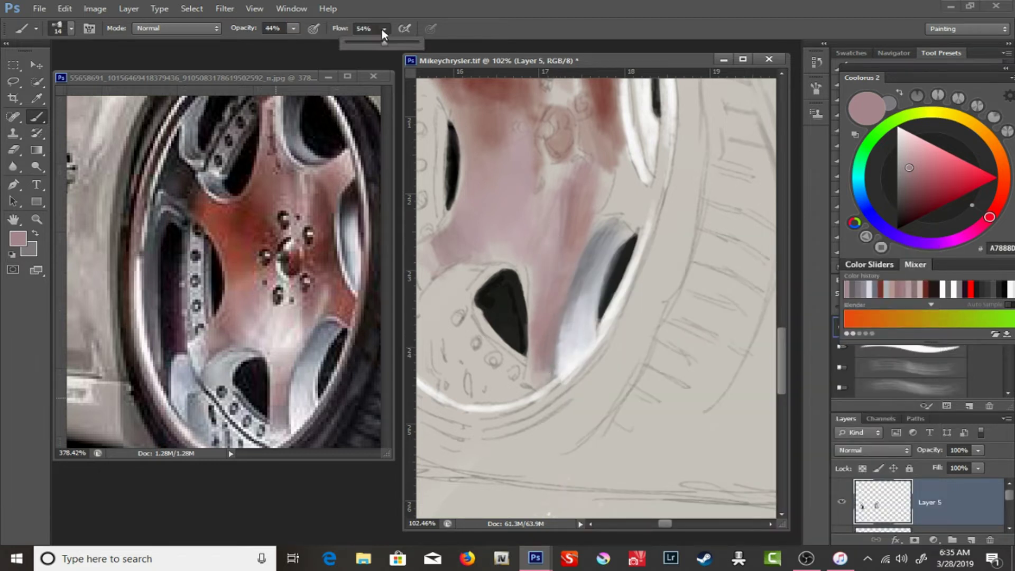
pyautogui.moveTo(384, 43); pyautogui.dragTo(404, 42)
pyautogui.click(293, 28)
pyautogui.moveTo(296, 43); pyautogui.dragTo(307, 43)
pyautogui.rightClick(485, 288)
pyautogui.press('Escape')
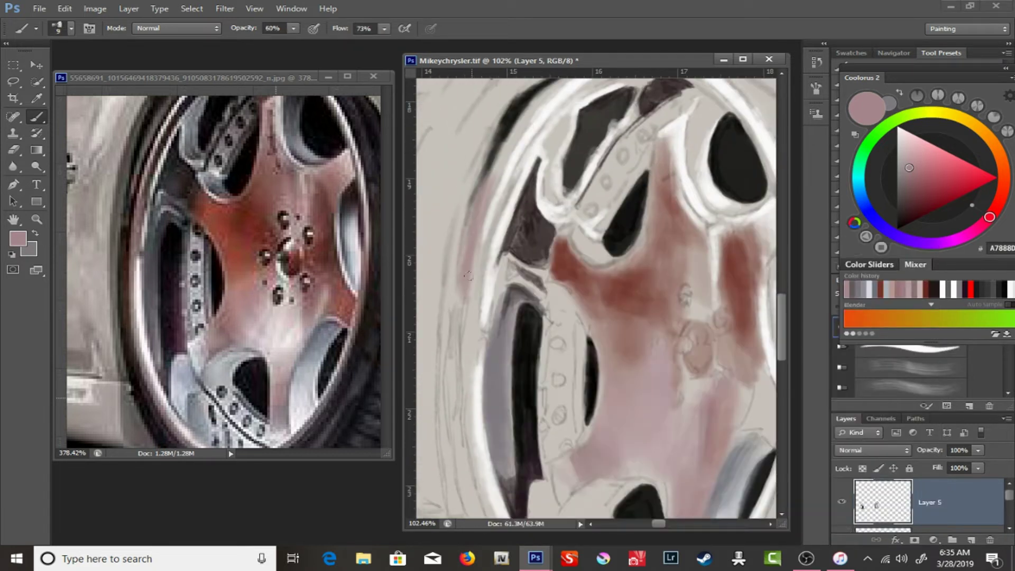
# - Sample dark grey from the painting and add small dark strokes near the inner rim
pyautogui.moveTo(427, 291); pyautogui.dragTo(323, 106)
pyautogui.keyDown('alt'); pyautogui.click(483, 285); pyautogui.keyUp('alt')
pyautogui.click(866, 108)
pyautogui.click(866, 174)
pyautogui.moveTo(627, 294); pyautogui.dragTo(554, 434)
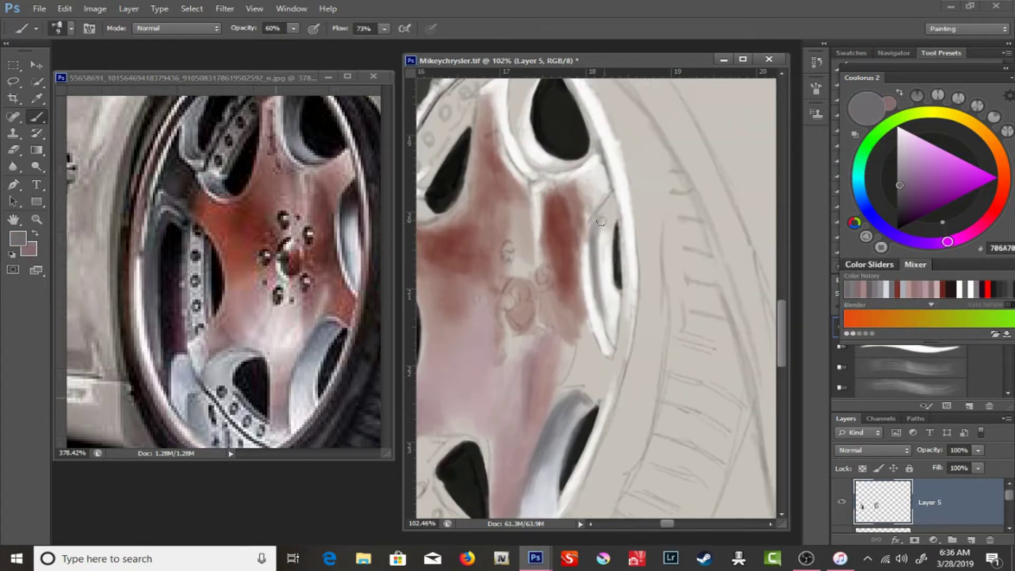
pyautogui.keyDown('alt'); pyautogui.click(613, 253); pyautogui.keyUp('alt')
pyautogui.moveTo(592, 233)
pyautogui.mouseDown()
pyautogui.moveTo(610, 213)
pyautogui.moveTo(600, 296)
pyautogui.mouseUp()
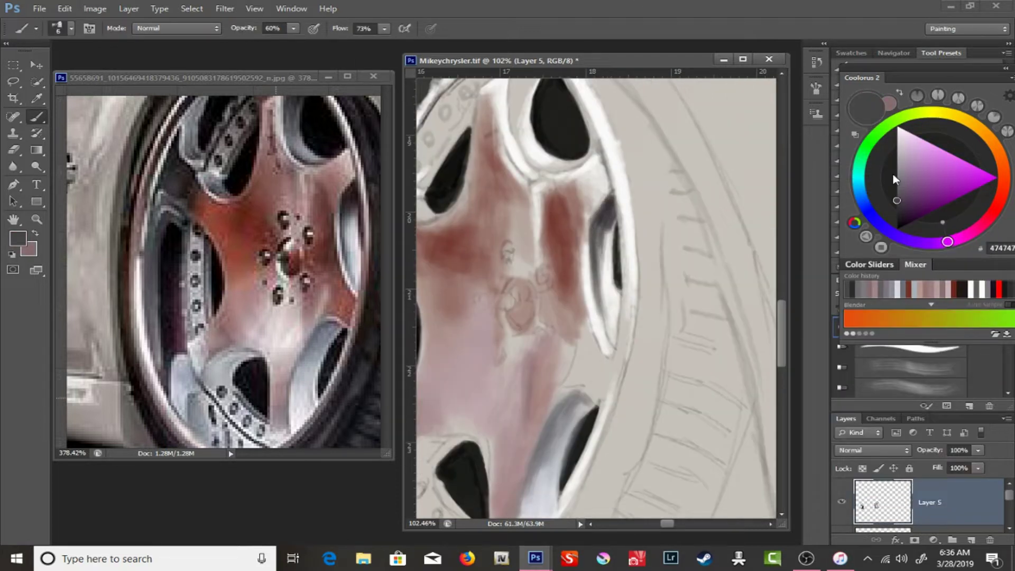
# - Paint reddish-brown along the inner rim edge at 40% opacity and faint red over the central spoke
pyautogui.keyDown('alt'); pyautogui.click(577, 235); pyautogui.keyUp('alt')
pyautogui.press('4')
pyautogui.keyDown('alt'); pyautogui.click(579, 197); pyautogui.keyUp('alt')
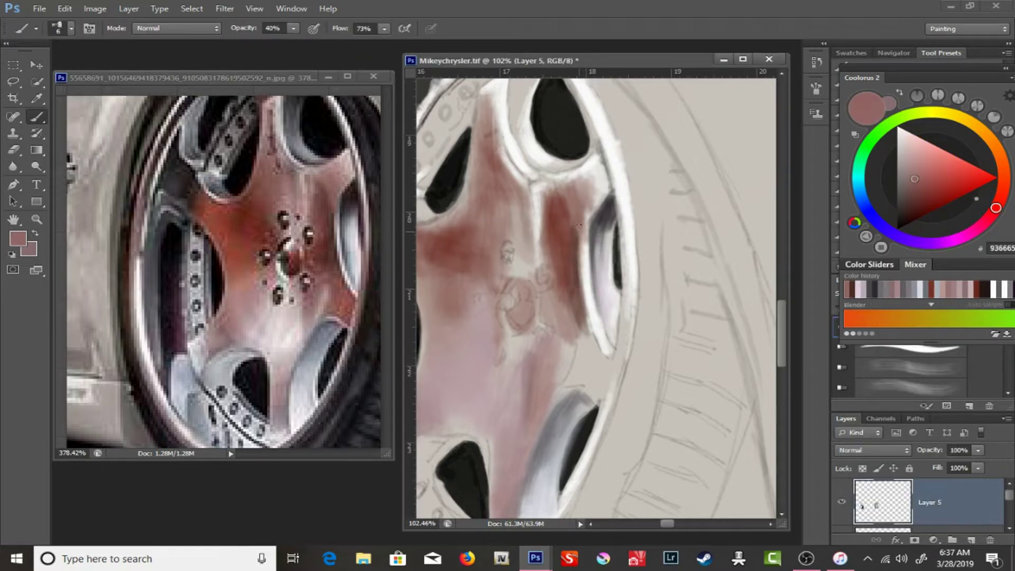
pyautogui.moveTo(582, 329)
pyautogui.mouseDown()
pyautogui.moveTo(604, 389)
pyautogui.moveTo(579, 354)
pyautogui.mouseUp()
pyautogui.moveTo(587, 390)
pyautogui.mouseDown()
pyautogui.moveTo(581, 349)
pyautogui.moveTo(534, 418)
pyautogui.mouseUp()
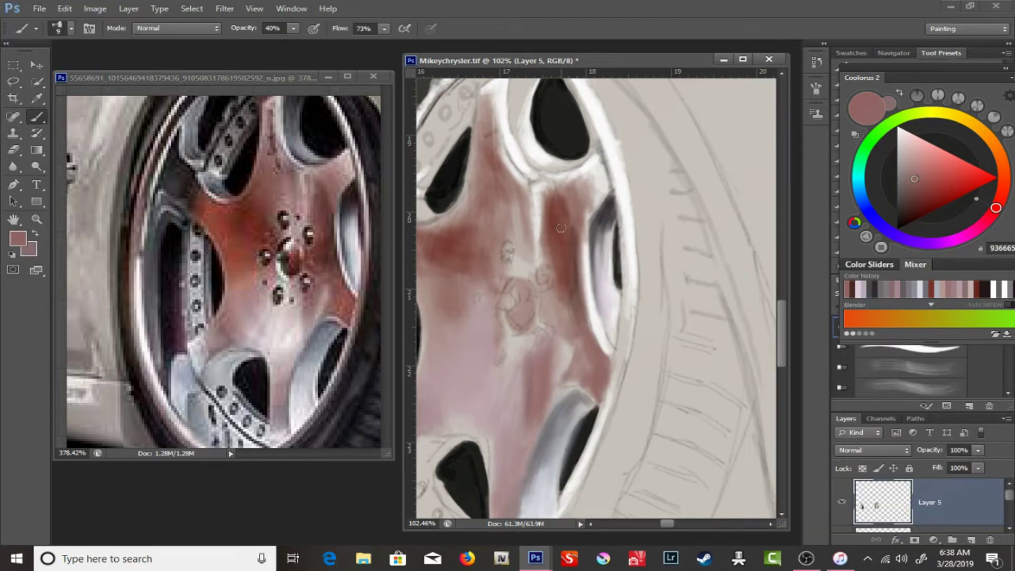
pyautogui.moveTo(537, 290); pyautogui.dragTo(529, 206)
# - Bring the lower hub into view and sample pinkish and light tones from it
pyautogui.moveTo(411, 332); pyautogui.dragTo(492, 248)
pyautogui.press('i')
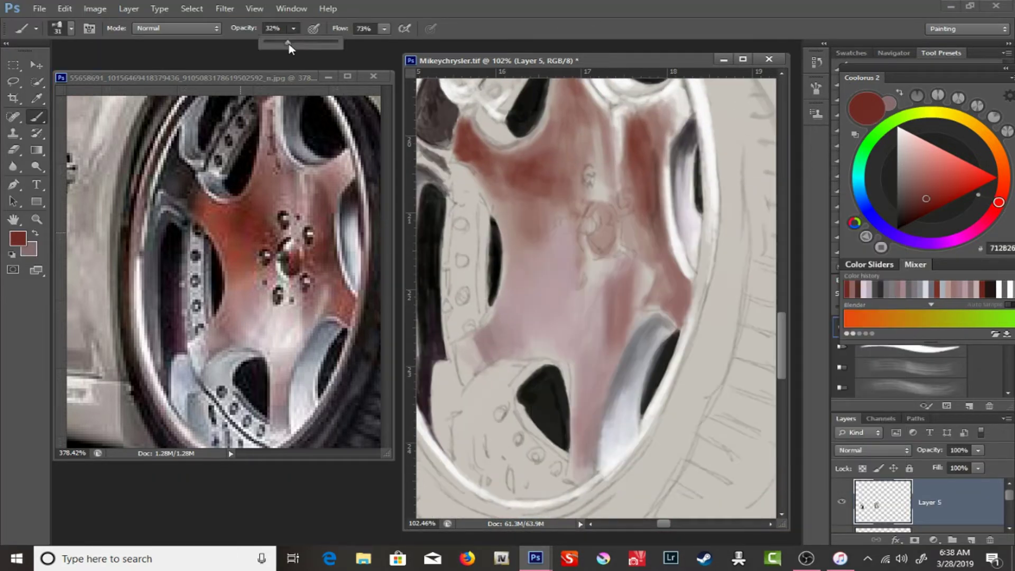
pyautogui.click(517, 175)
pyautogui.click(36, 117)
# - Set up a 6-pixel dark brown brush, adjusting opacity from 46% to 39%
pyautogui.keyDown('alt'); pyautogui.click(592, 341); pyautogui.keyUp('alt')
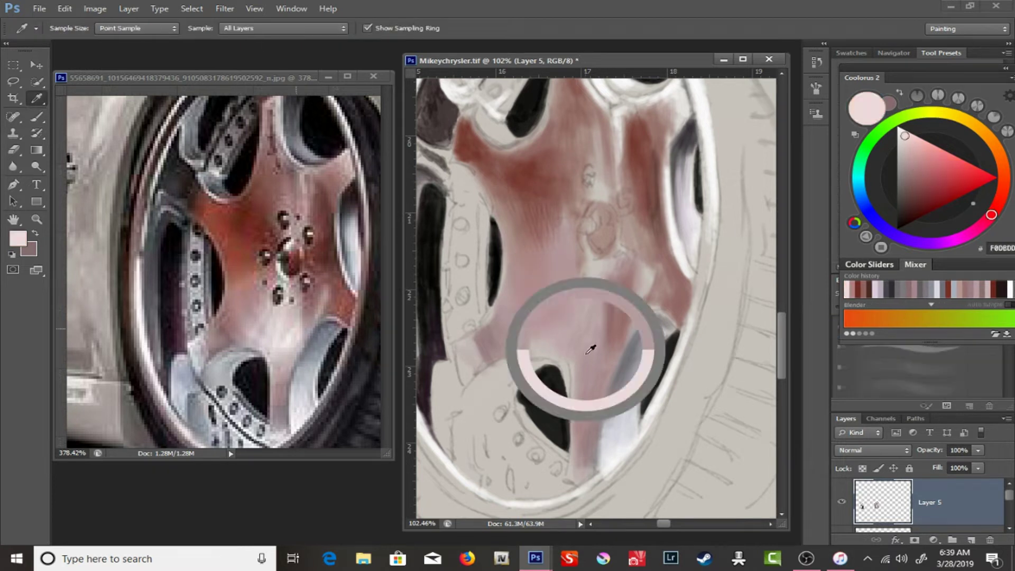
pyautogui.rightClick(607, 232)
pyautogui.moveTo(655, 254); pyautogui.dragTo(641, 255)
pyautogui.press('Return')
pyautogui.press('4')
pyautogui.press('6')
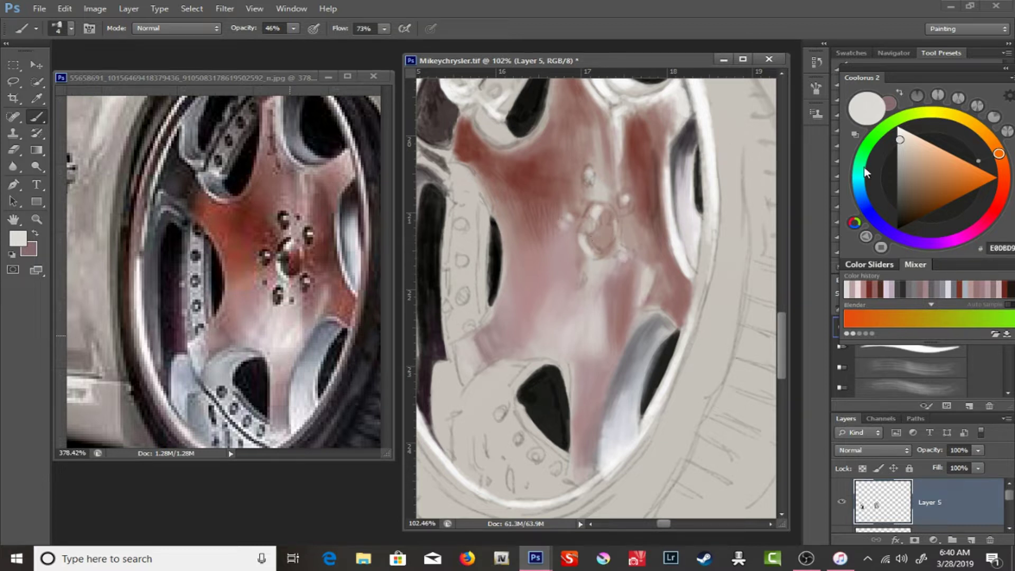
pyautogui.click(905, 215)
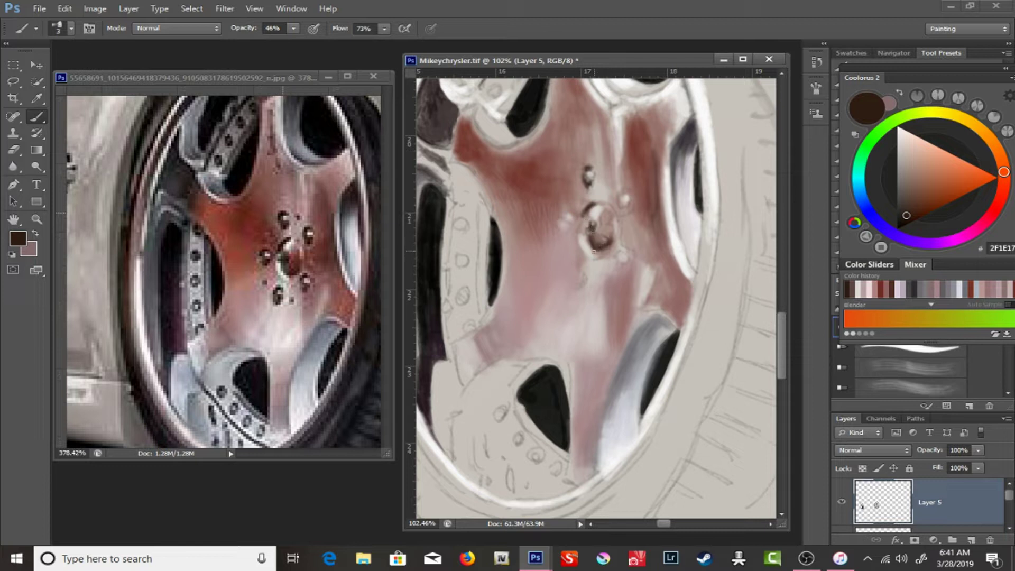
pyautogui.press('3')
pyautogui.press('9')
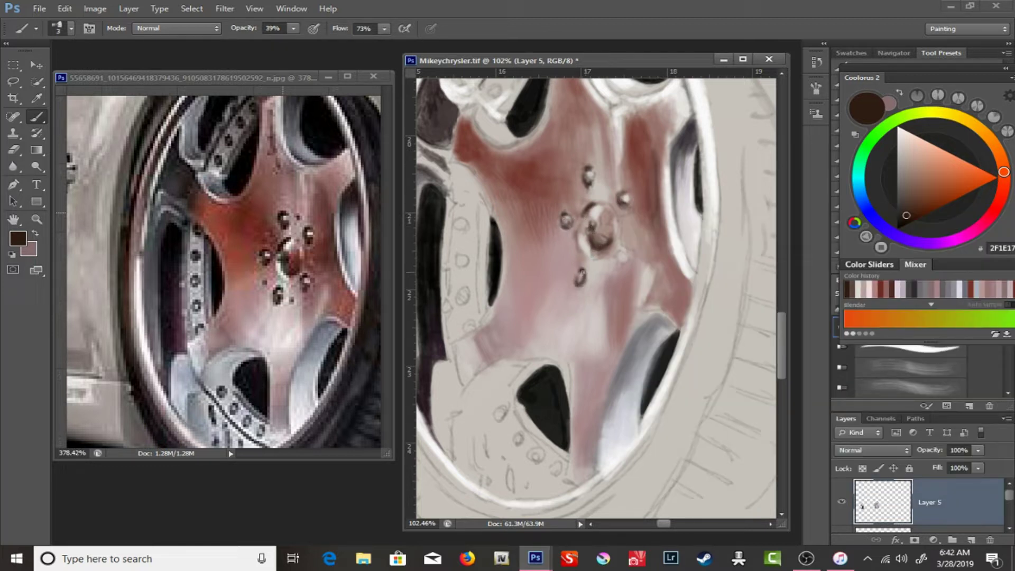
# - Deepen the red spoke shading with hub-sampled reds at 18–32% opacity, enlarging the brush to 15 pixels
pyautogui.keyDown('alt'); pyautogui.click(574, 235); pyautogui.keyUp('alt')
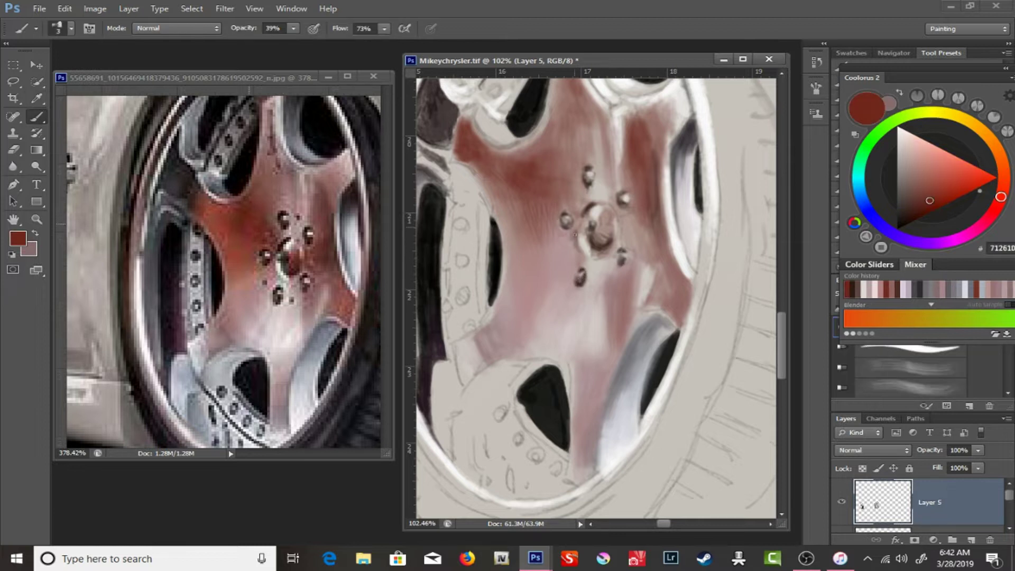
pyautogui.moveTo(298, 30); pyautogui.dragTo(293, 31)
pyautogui.rightClick(545, 151)
pyautogui.doubleClick(736, 344)
pyautogui.keyDown('alt'); pyautogui.click(499, 186); pyautogui.keyUp('alt')
pyautogui.keyDown('alt'); pyautogui.click(489, 159); pyautogui.keyUp('alt')
pyautogui.press('1')
pyautogui.press('8')
pyautogui.press(']')
pyautogui.press(']')
pyautogui.press(']')
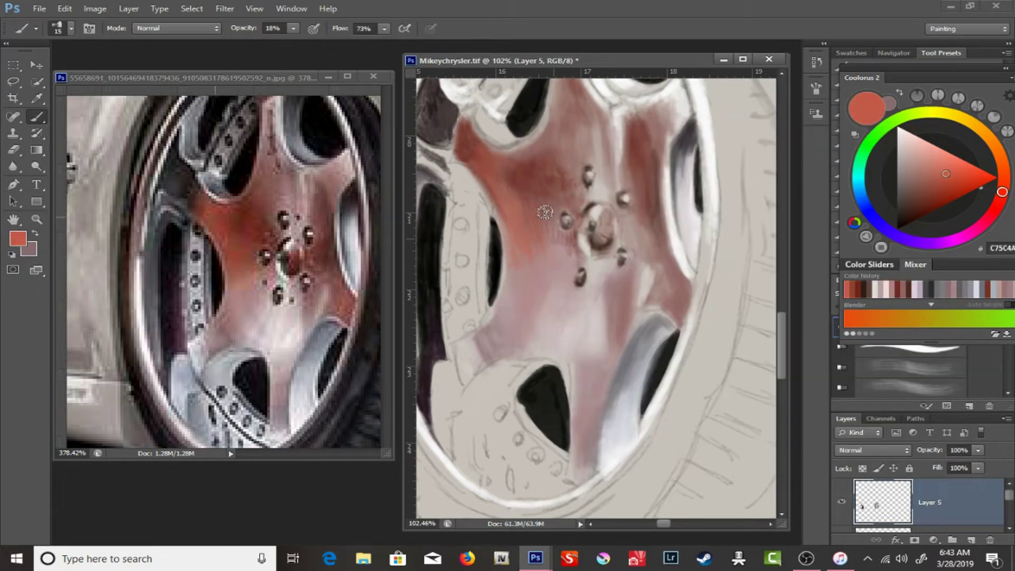
pyautogui.keyDown('alt'); pyautogui.click(516, 269); pyautogui.keyUp('alt')
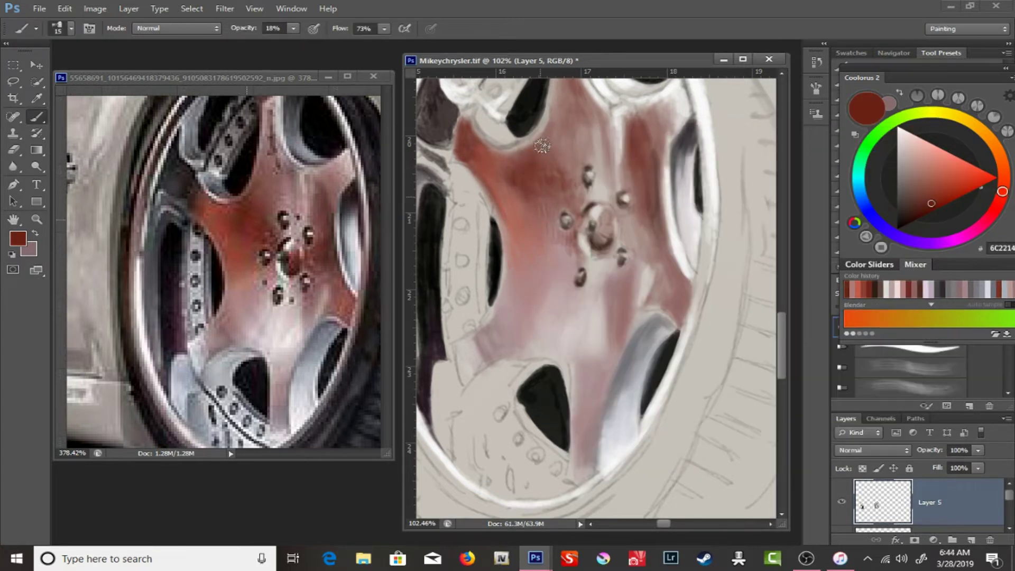
# - Paint a grey stroke on the inner rim, then switch to a 7-pixel near-black brush
pyautogui.click(38, 238)
pyautogui.rightClick(592, 171)
pyautogui.moveTo(562, 185); pyautogui.dragTo(556, 272)
pyautogui.rightClick(555, 237)
pyautogui.press('Escape')
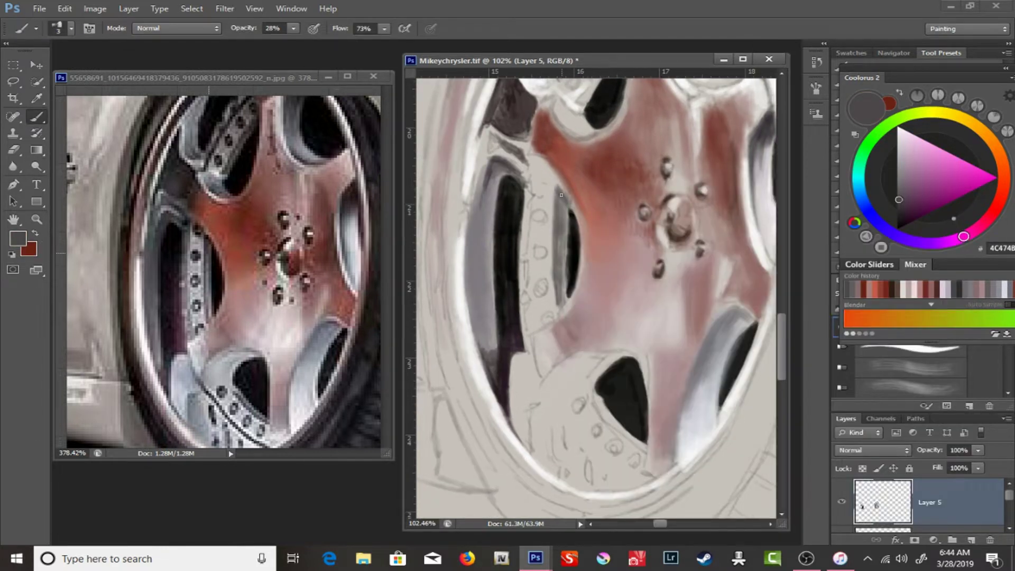
pyautogui.keyDown('alt'); pyautogui.click(561, 222); pyautogui.keyUp('alt')
# - Paint the lug nuts and centre cap with a 3-pixel dark purple-grey and brown brush at 24–44% opacity
pyautogui.rightClick(554, 215)
pyautogui.press('Escape')
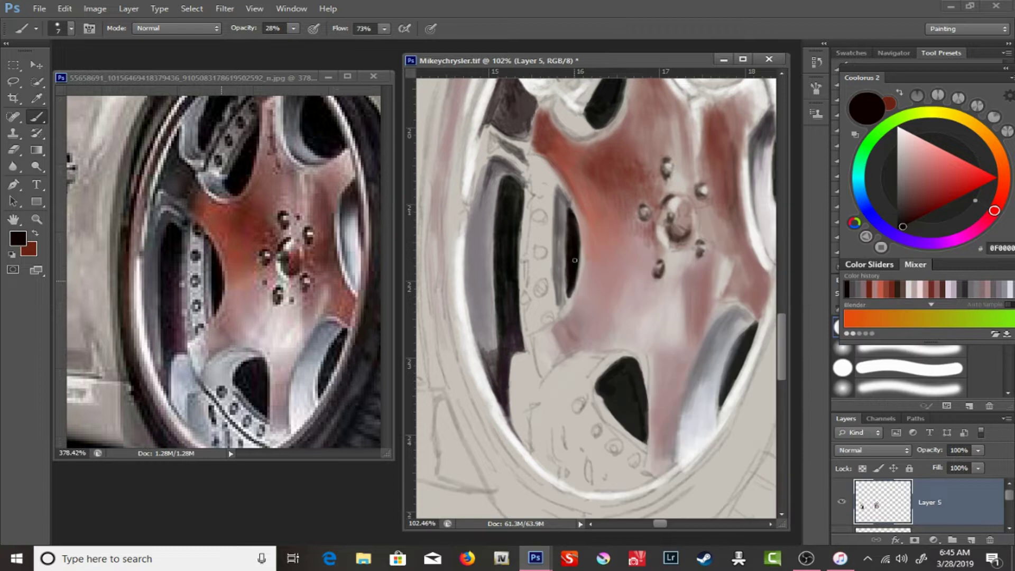
pyautogui.keyDown('alt'); pyautogui.click(569, 291); pyautogui.keyUp('alt')
pyautogui.rightClick(559, 198)
pyautogui.write('3')
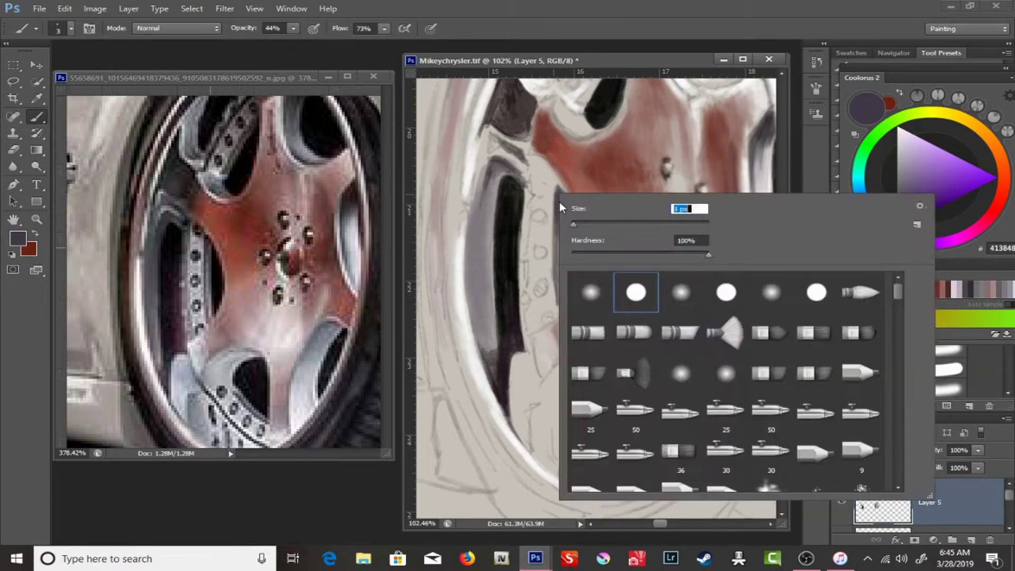
pyautogui.press('Return')
pyautogui.rightClick(561, 170)
pyautogui.write('9')
pyautogui.press('Return')
pyautogui.press('2')
pyautogui.press('4')
pyautogui.keyDown('alt'); pyautogui.click(563, 193); pyautogui.keyUp('alt')
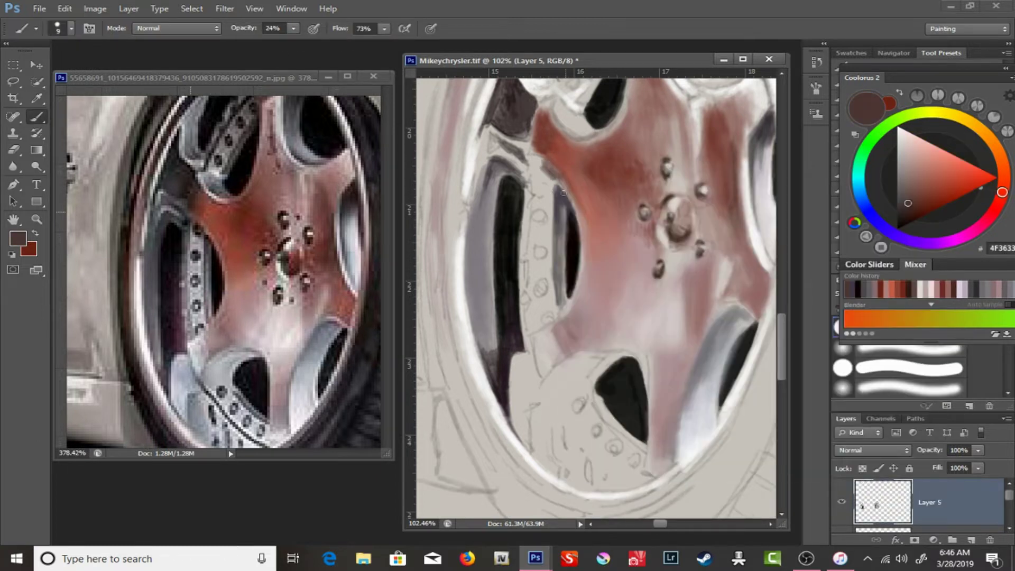
# - Rotate the view and add faint grey-blue strokes along the left spoke at 13% opacity
pyautogui.moveTo(581, 238)
pyautogui.mouseDown()
pyautogui.moveTo(539, 227)
pyautogui.moveTo(549, 249)
pyautogui.mouseUp()
pyautogui.keyDown('alt'); pyautogui.click(541, 234); pyautogui.keyUp('alt')
pyautogui.press('1')
pyautogui.press('3')
pyautogui.moveTo(547, 211)
pyautogui.mouseDown()
pyautogui.moveTo(560, 267)
pyautogui.moveTo(568, 250)
pyautogui.mouseUp()
pyautogui.keyDown('alt'); pyautogui.click(521, 253); pyautogui.keyUp('alt')
pyautogui.press('[')
pyautogui.press('[')
pyautogui.press('[')
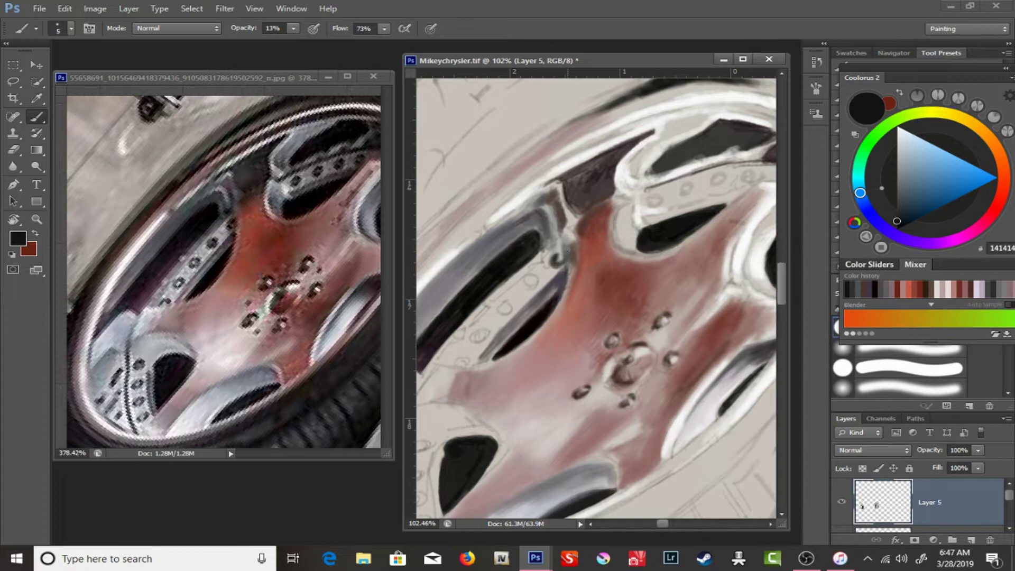
# - Paint small bolt holes on the left spoke at 21% opacity
pyautogui.press('2')
pyautogui.press('1')
pyautogui.moveTo(505, 302); pyautogui.dragTo(506, 313)
pyautogui.moveTo(474, 333); pyautogui.dragTo(476, 341)
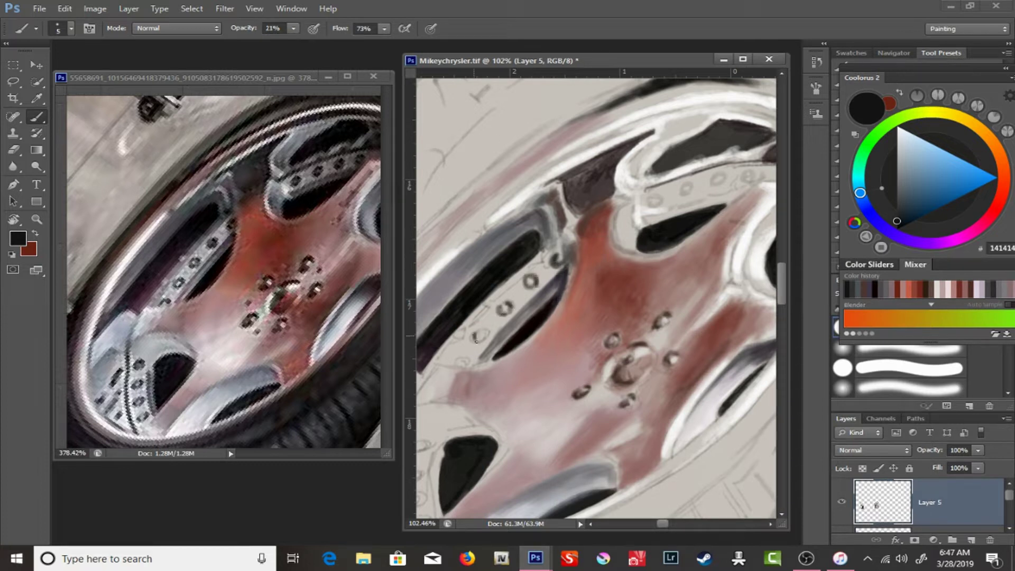
pyautogui.moveTo(475, 192); pyautogui.dragTo(528, 124)
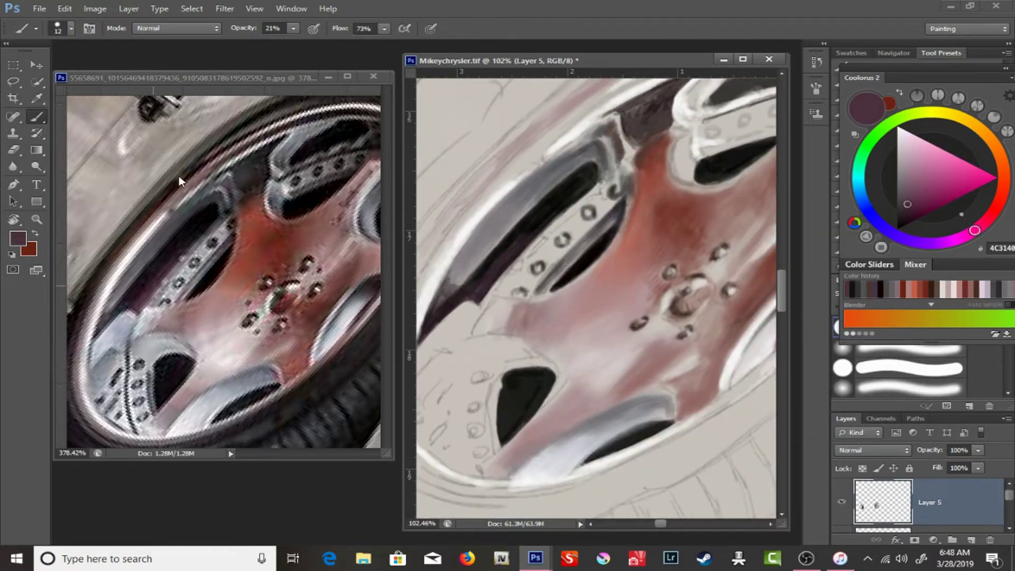
# - Sample greys and lavender, then dab a pale lavender highlight on the lower-left rim
pyautogui.keyDown('alt'); pyautogui.click(182, 184); pyautogui.keyUp('alt')
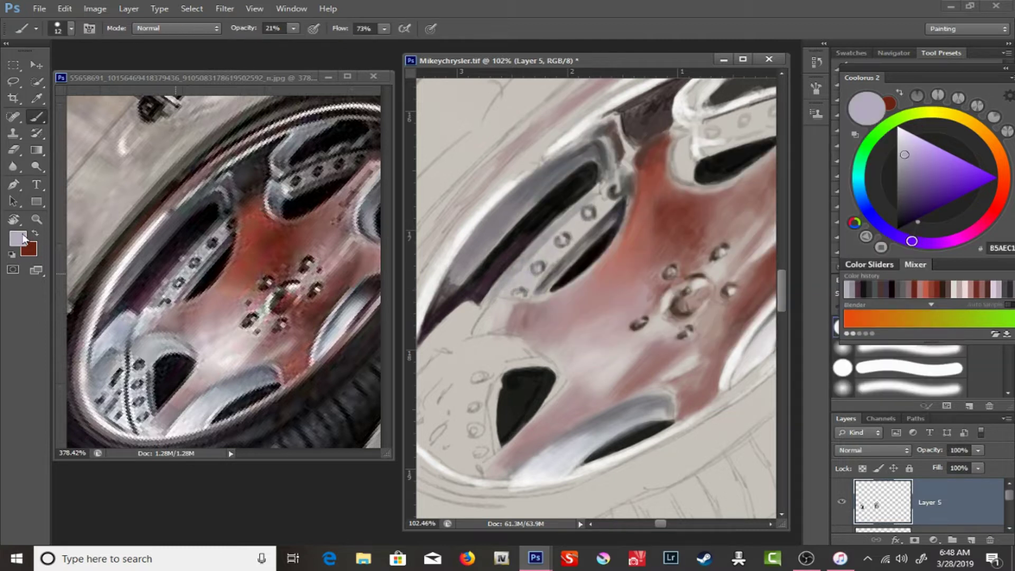
pyautogui.rightClick(528, 229)
pyautogui.keyDown('alt'); pyautogui.click(574, 206); pyautogui.keyUp('alt')
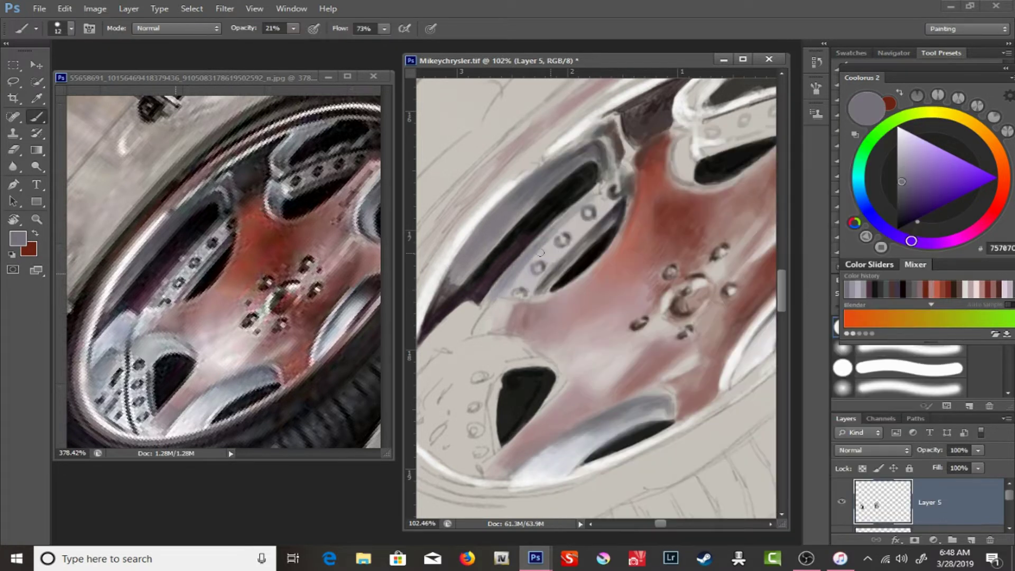
pyautogui.keyDown('alt'); pyautogui.click(548, 243); pyautogui.keyUp('alt')
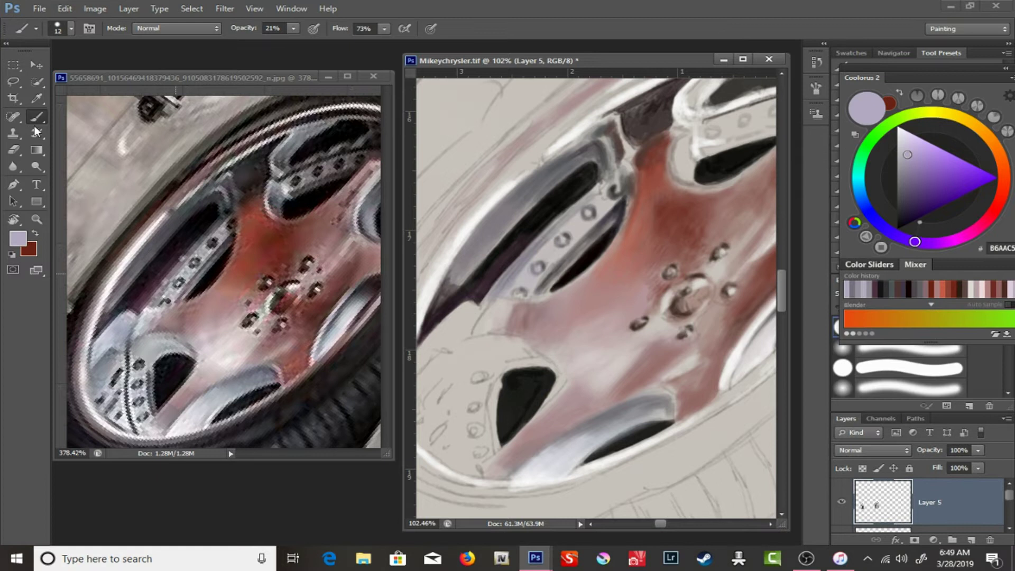
pyautogui.moveTo(476, 317); pyautogui.dragTo(600, 219)
pyautogui.keyDown('alt'); pyautogui.click(592, 216); pyautogui.keyUp('alt')
pyautogui.moveTo(580, 256); pyautogui.dragTo(591, 211)
# - Paint a darker grey-blue spoke stroke with a 5-pixel brush at 18% opacity
pyautogui.press('6')
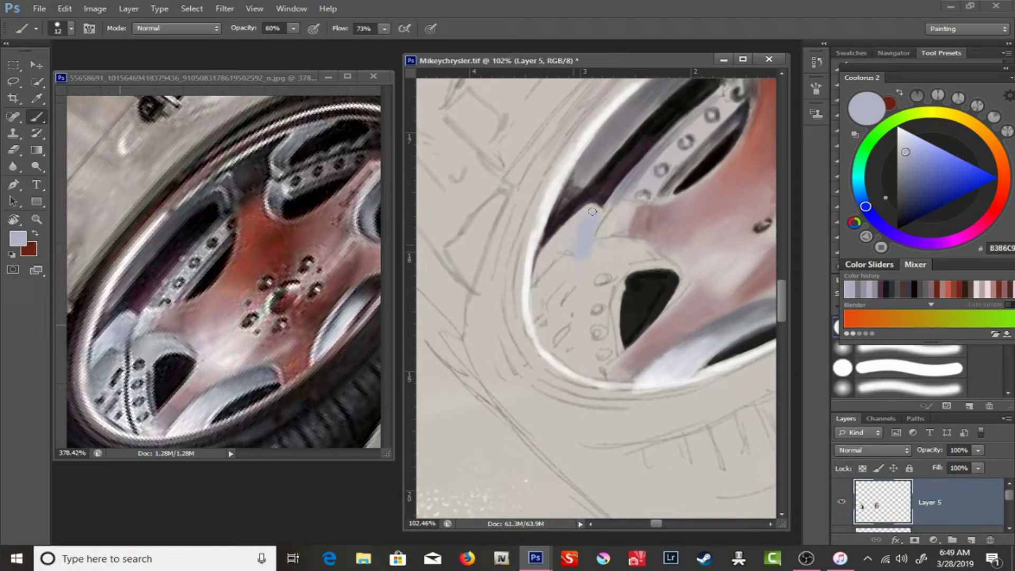
pyautogui.keyDown('alt'); pyautogui.click(112, 250); pyautogui.keyUp('alt')
pyautogui.press('[')
pyautogui.press('[')
pyautogui.press('1')
pyautogui.press('8')
pyautogui.moveTo(543, 276); pyautogui.dragTo(563, 247)
# - Draw a thin warm-grey line on the spoke with a 15-pixel brush at 41% opacity
pyautogui.keyDown('alt'); pyautogui.click(179, 131); pyautogui.keyUp('alt')
pyautogui.rightClick(662, 258)
pyautogui.press('Return')
pyautogui.press('4')
pyautogui.press('1')
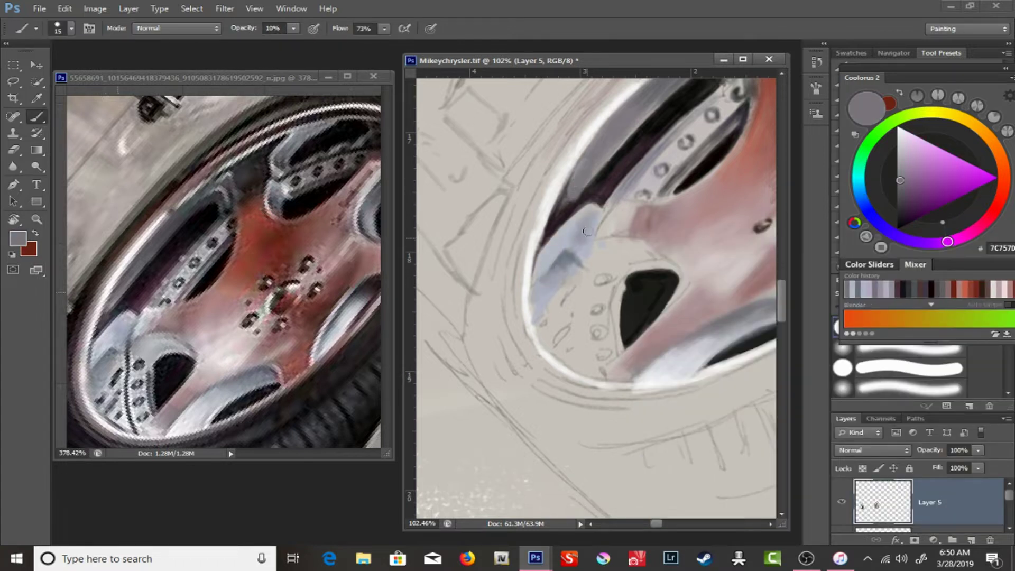
pyautogui.rightClick(587, 231)
pyautogui.moveTo(596, 236); pyautogui.dragTo(593, 285)
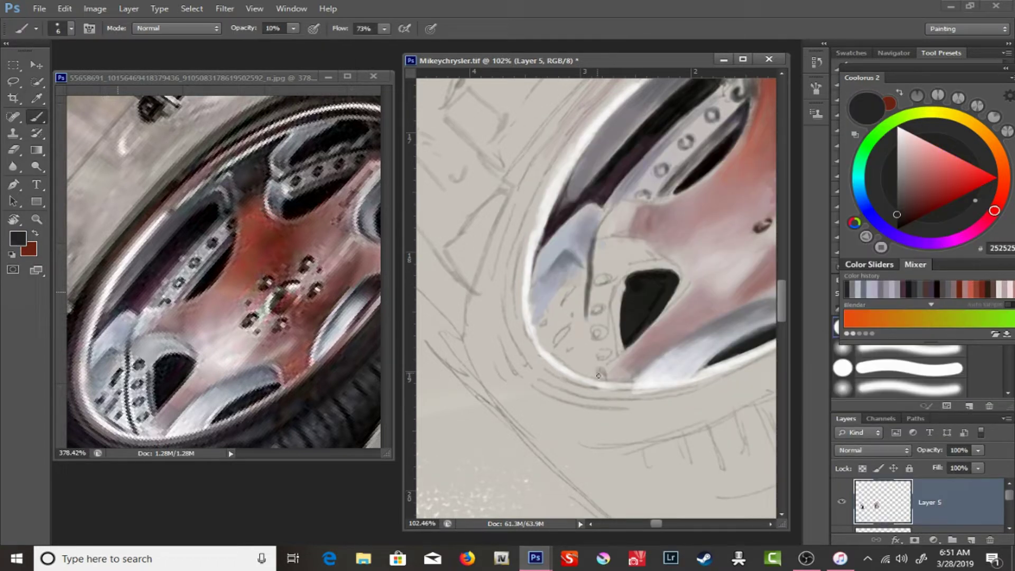
# - Switch to light grey and white at 28% opacity and 36% flow for highlights
pyautogui.keyDown('alt'); pyautogui.keyDown('shift'); pyautogui.rightClick(587, 209); pyautogui.keyUp('shift'); pyautogui.keyUp('alt')
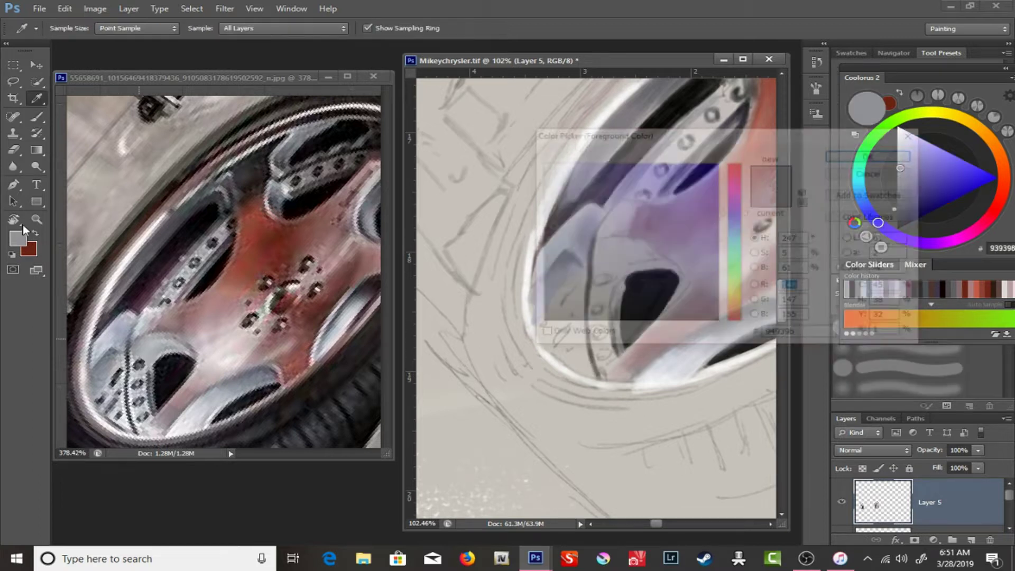
pyautogui.keyDown('alt'); pyautogui.click(614, 257); pyautogui.keyUp('alt')
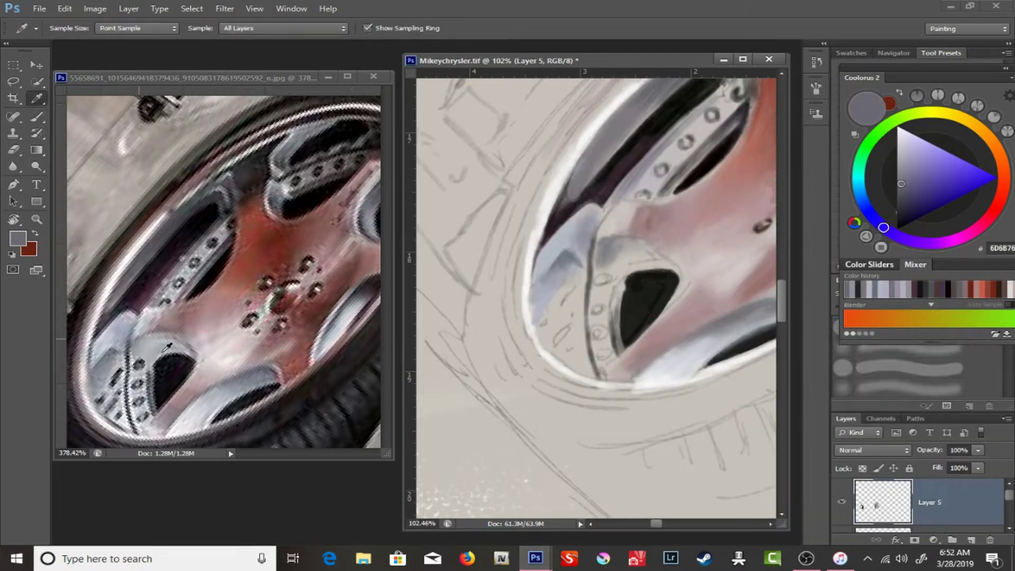
pyautogui.hotkey('shift', '3')
pyautogui.hotkey('shift', '6')
pyautogui.press('2')
pyautogui.press('8')
pyautogui.rightClick(601, 208)
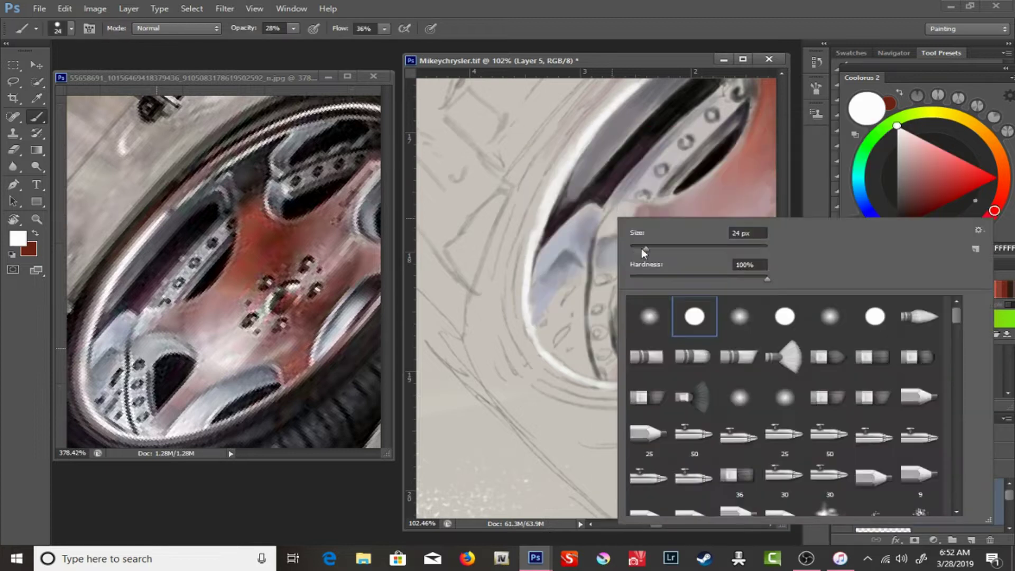
pyautogui.press('2')
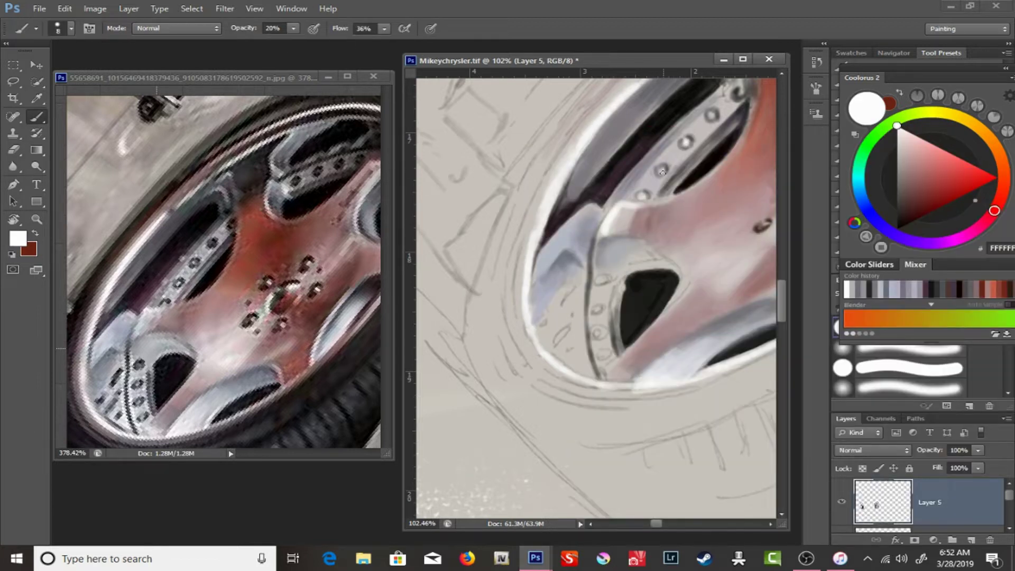
# - Pick dark purple and near-black at 17% opacity and zoom the canvas to 235%
pyautogui.keyDown('alt'); pyautogui.click(573, 256); pyautogui.keyUp('alt')
pyautogui.press('1')
pyautogui.press('7')
pyautogui.keyDown('alt'); pyautogui.click(369, 119); pyautogui.keyUp('alt')
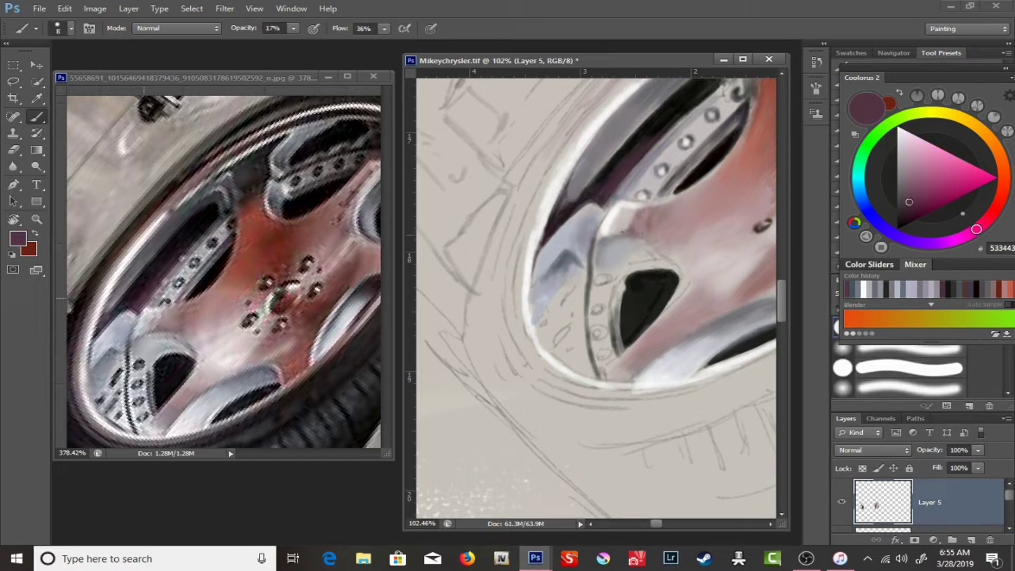
pyautogui.keyDown('alt'); pyautogui.click(87, 301); pyautogui.keyUp('alt')
pyautogui.keyDown('alt'); pyautogui.scroll(4, 600, 206); pyautogui.keyUp('alt')
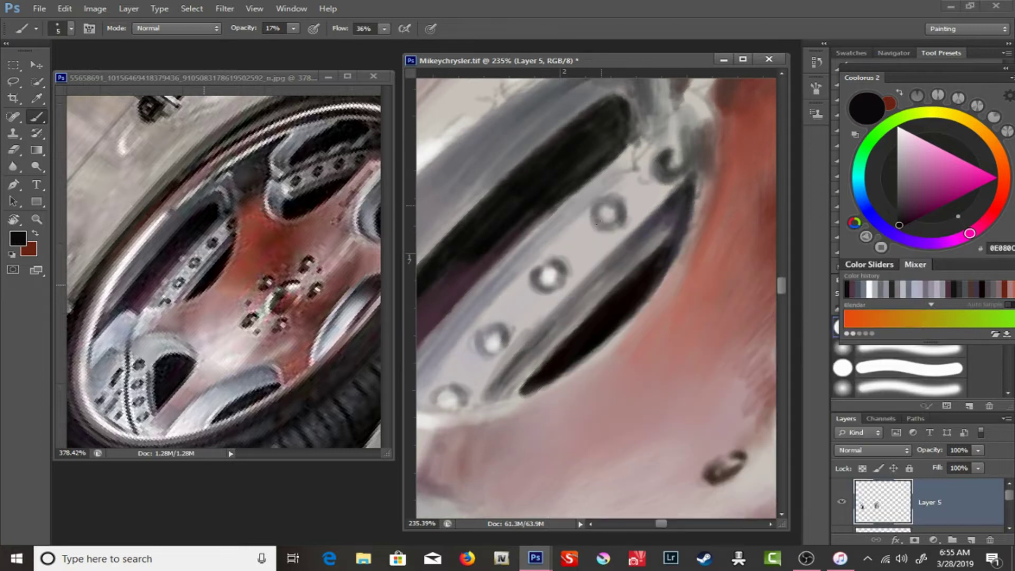
# - Paint dark red-black strokes into the upper spoke gap with a 7 px brush at 20% opacity
pyautogui.moveTo(450, 399); pyautogui.dragTo(515, 311)
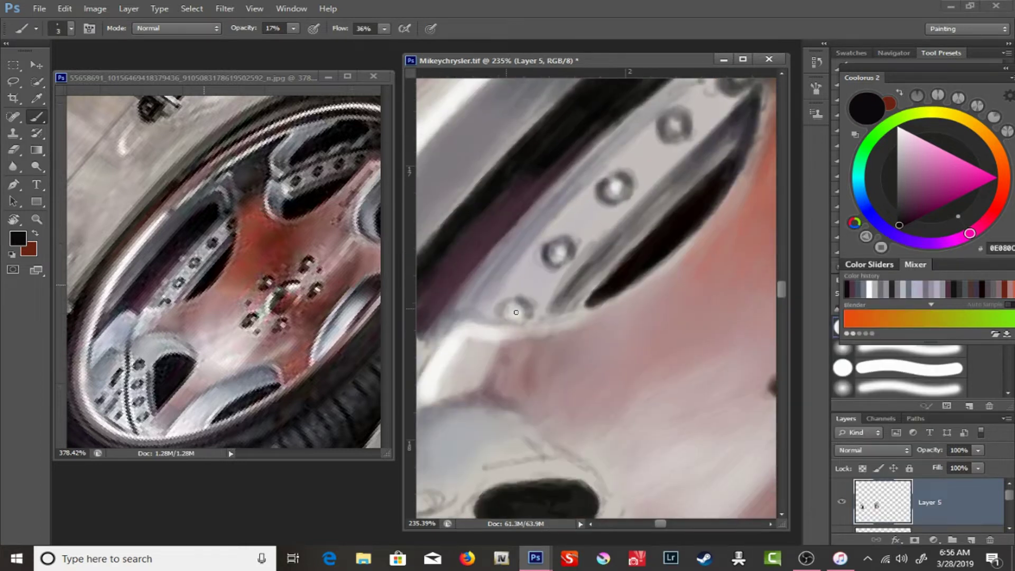
pyautogui.keyDown('alt'); pyautogui.click(613, 280); pyautogui.keyUp('alt')
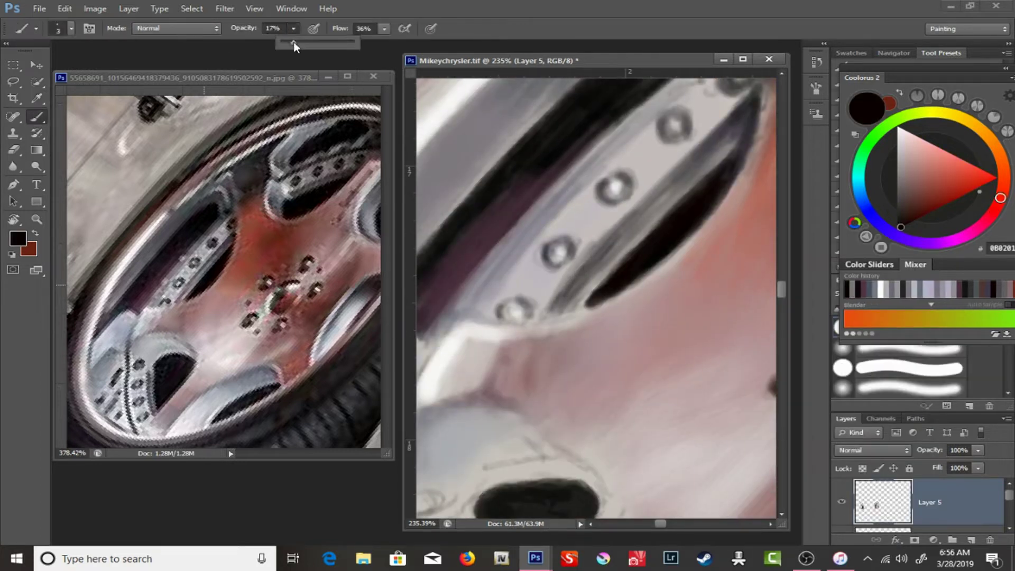
pyautogui.press('6')
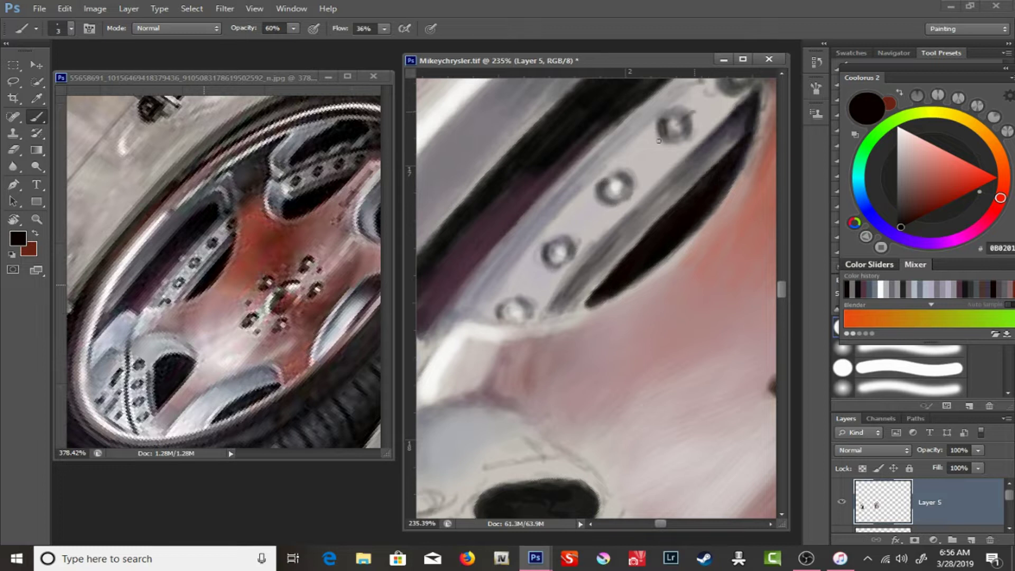
pyautogui.moveTo(731, 79); pyautogui.dragTo(544, 211)
pyautogui.rightClick(587, 153)
pyautogui.press('Escape')
pyautogui.press('2')
pyautogui.press('8')
pyautogui.moveTo(560, 158)
pyautogui.mouseDown()
pyautogui.moveTo(568, 218)
pyautogui.moveTo(608, 111)
pyautogui.mouseUp()
pyautogui.press('2')
pyautogui.press(']')
pyautogui.moveTo(607, 154)
pyautogui.mouseDown()
pyautogui.moveTo(528, 291)
pyautogui.moveTo(599, 290)
pyautogui.mouseUp()
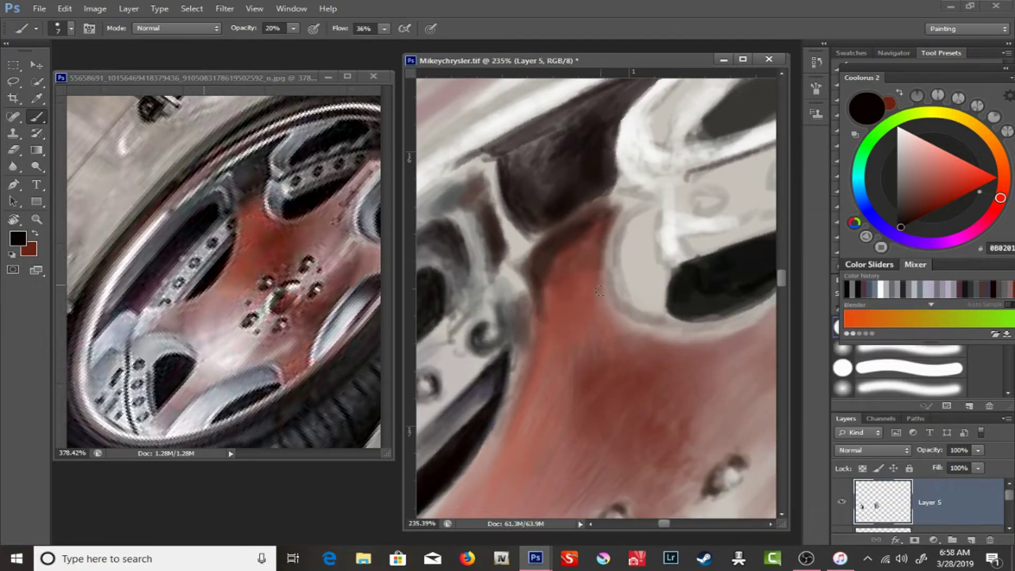
# - Add blue-grey shading and lighter blue-grey highlights along the white rim curve at 11% opacity
pyautogui.press('1')
pyautogui.press('1')
pyautogui.press('x')
pyautogui.press('Return')
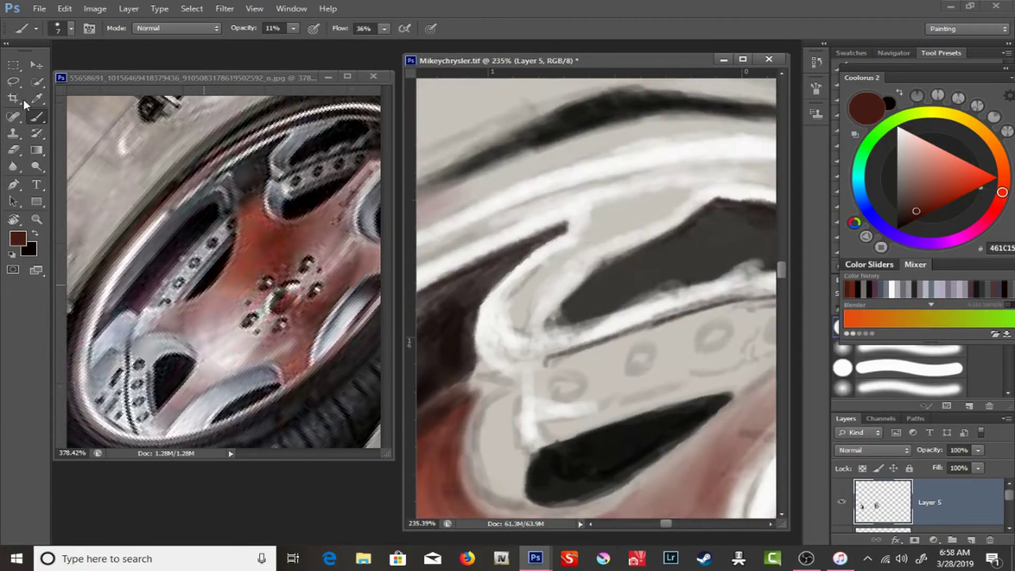
pyautogui.keyDown('alt'); pyautogui.click(516, 322); pyautogui.keyUp('alt')
pyautogui.moveTo(550, 296); pyautogui.dragTo(513, 333)
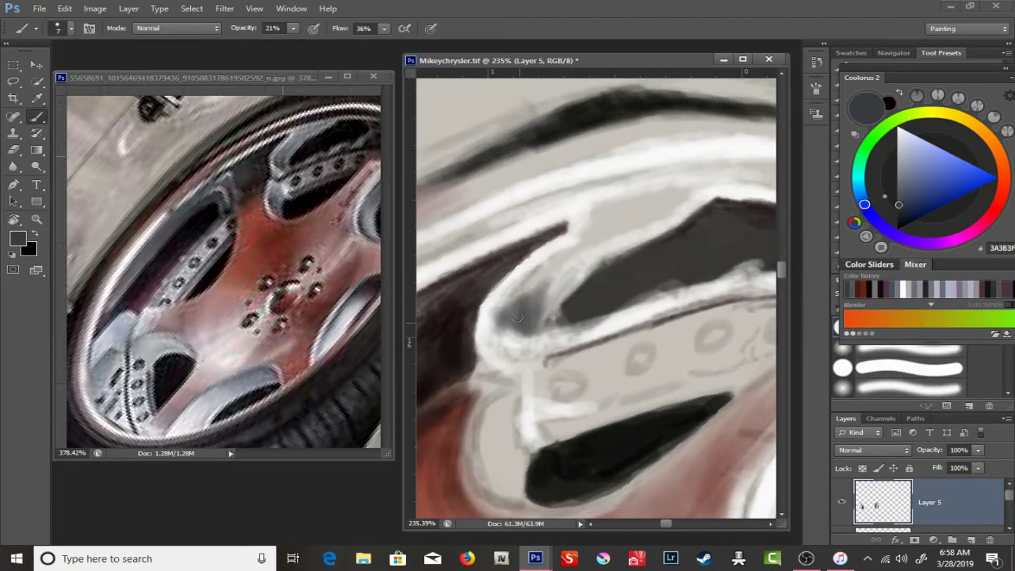
pyautogui.keyDown('alt'); pyautogui.click(515, 317); pyautogui.keyUp('alt')
pyautogui.moveTo(507, 296); pyautogui.dragTo(594, 254)
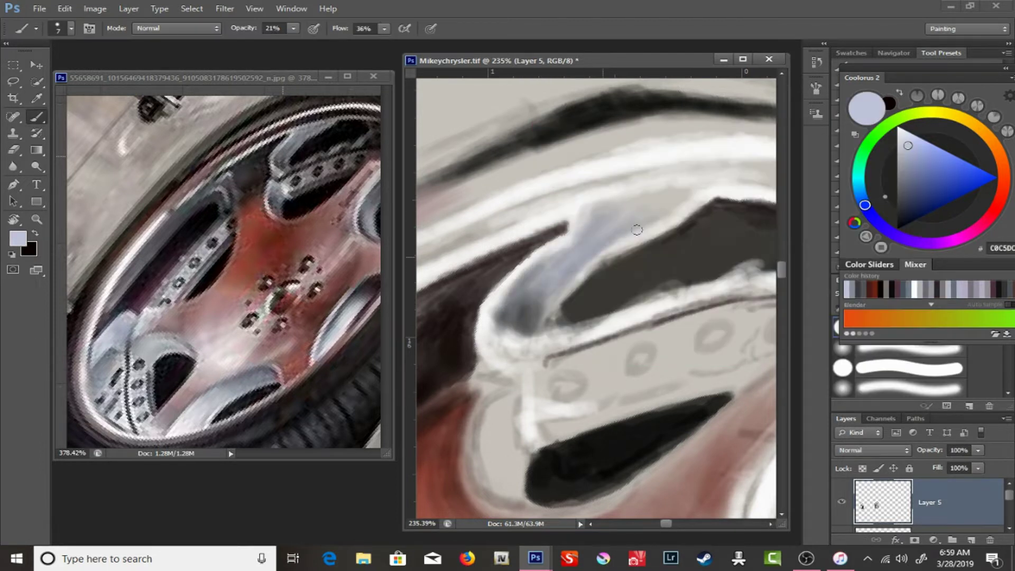
# - Fill the left spoke gap and the spoke edge with black at 63% opacity
pyautogui.press('6')
pyautogui.press('3')
pyautogui.moveTo(492, 251)
pyautogui.mouseDown()
pyautogui.moveTo(456, 281)
pyautogui.moveTo(507, 222)
pyautogui.mouseUp()
pyautogui.moveTo(528, 288); pyautogui.dragTo(602, 407)
pyautogui.moveTo(518, 351)
pyautogui.mouseDown()
pyautogui.moveTo(473, 206)
pyautogui.moveTo(523, 259)
pyautogui.mouseUp()
pyautogui.moveTo(517, 121)
pyautogui.mouseDown()
pyautogui.moveTo(517, 215)
pyautogui.moveTo(502, 237)
pyautogui.moveTo(518, 296)
pyautogui.moveTo(437, 229)
pyautogui.mouseUp()
# - Check the whole wheel, then sample near-black from the spoke gap at near-full opacity
pyautogui.press('z')
pyautogui.moveTo(570, 159)
pyautogui.mouseDown()
pyautogui.moveTo(531, 158)
pyautogui.moveTo(571, 159)
pyautogui.mouseUp()
pyautogui.press('b')
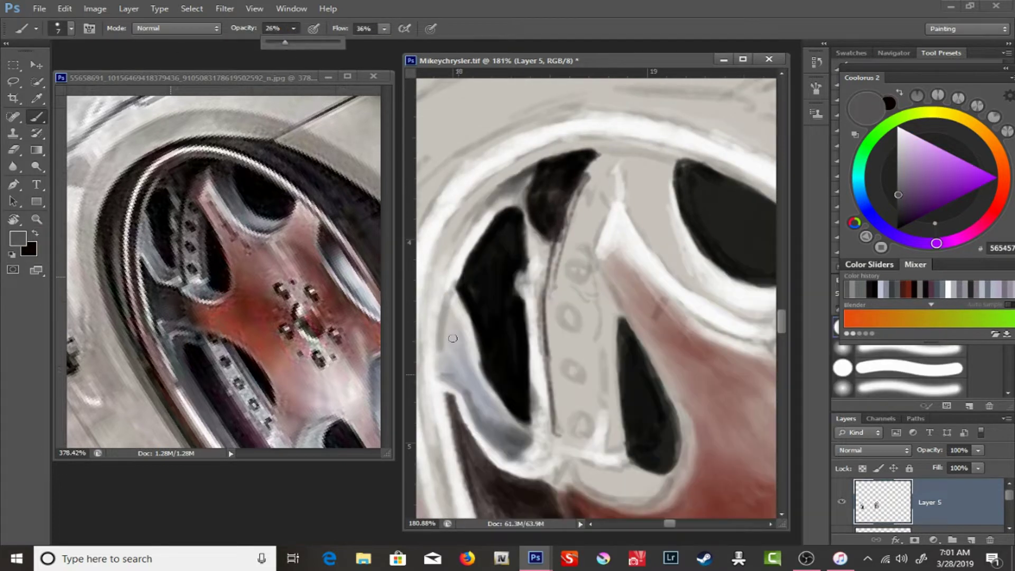
pyautogui.press('2')
pyautogui.press('6')
pyautogui.moveTo(293, 40); pyautogui.dragTo(299, 45)
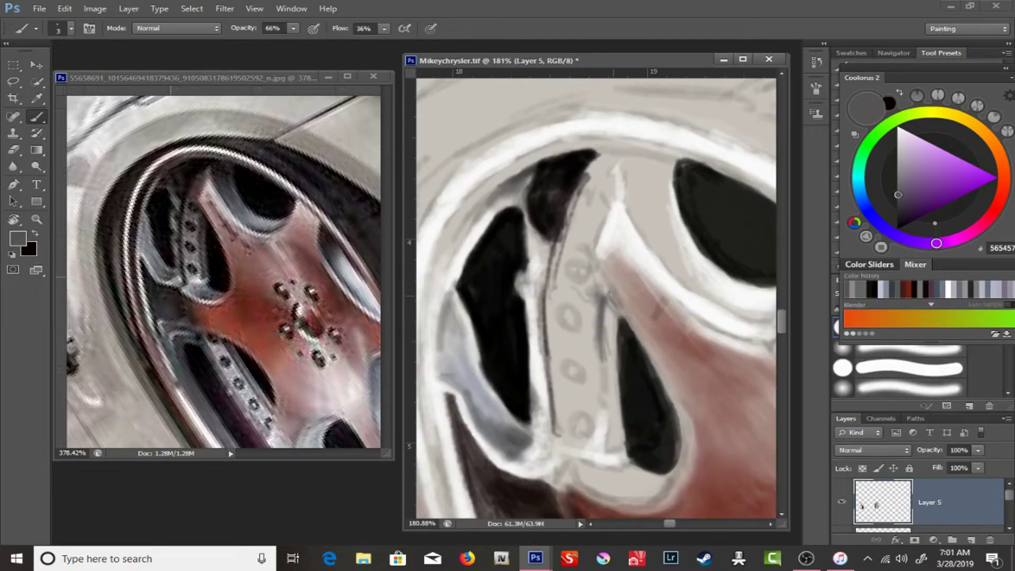
pyautogui.press('9')
pyautogui.press('6')
pyautogui.keyDown('alt'); pyautogui.click(634, 340); pyautogui.keyUp('alt')
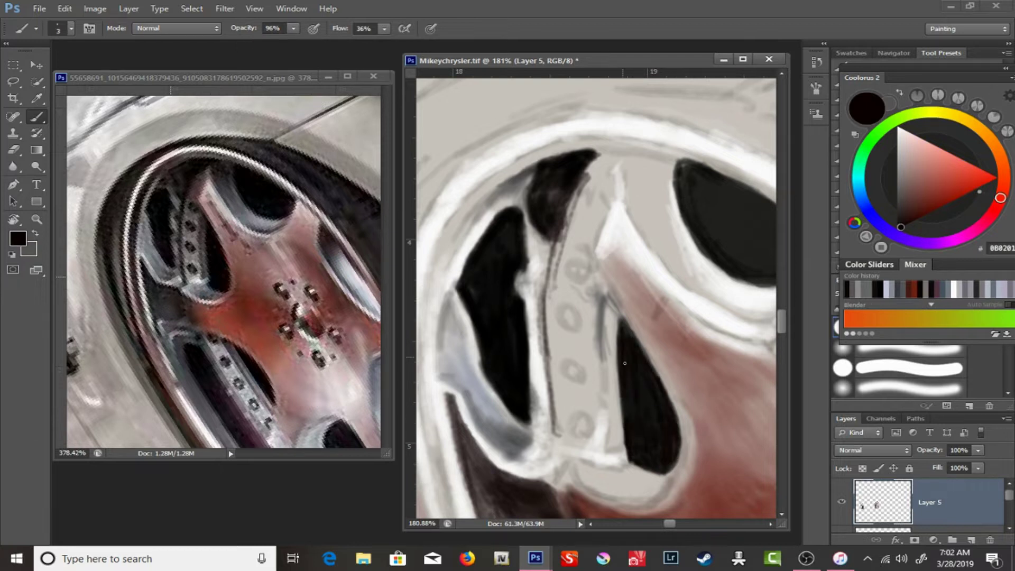
# - Switch to a different brush preset, 9 px at 84% opacity
pyautogui.press('x')
pyautogui.press('1')
pyautogui.press('9')
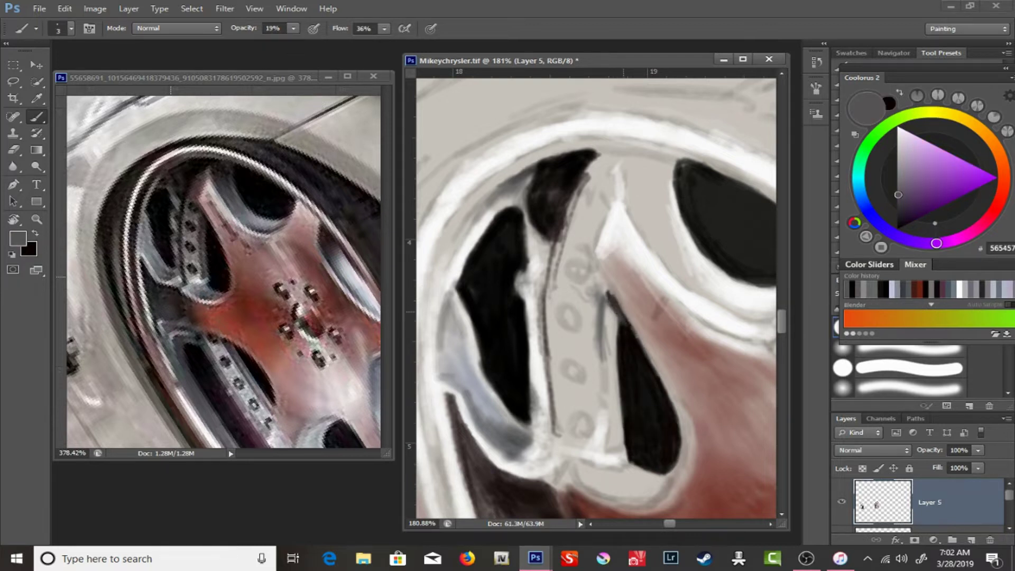
pyautogui.rightClick(613, 346)
pyautogui.rightClick(613, 346)
pyautogui.press('.')
pyautogui.press('.')
pyautogui.rightClick(613, 346)
pyautogui.press('8')
pyautogui.press('4')
# - Shrink the brush to 6 px, sample greys, and paint a black line up the spoke's edge
pyautogui.rightClick(622, 317)
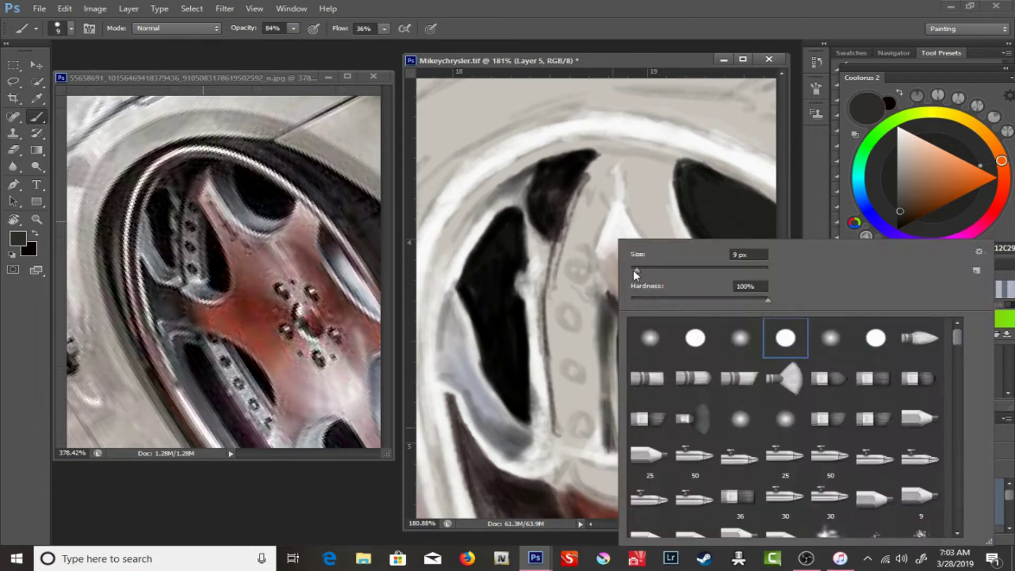
pyautogui.moveTo(635, 270); pyautogui.dragTo(634, 270)
pyautogui.press('Return')
pyautogui.keyDown('alt'); pyautogui.click(615, 435); pyautogui.keyUp('alt')
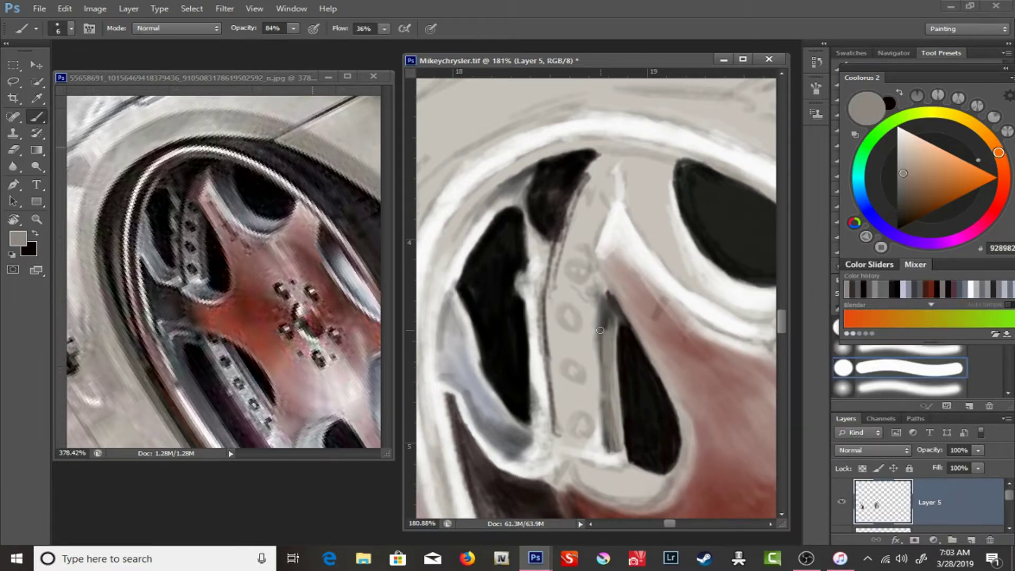
pyautogui.press('.')
pyautogui.keyDown('alt'); pyautogui.click(597, 334); pyautogui.keyUp('alt')
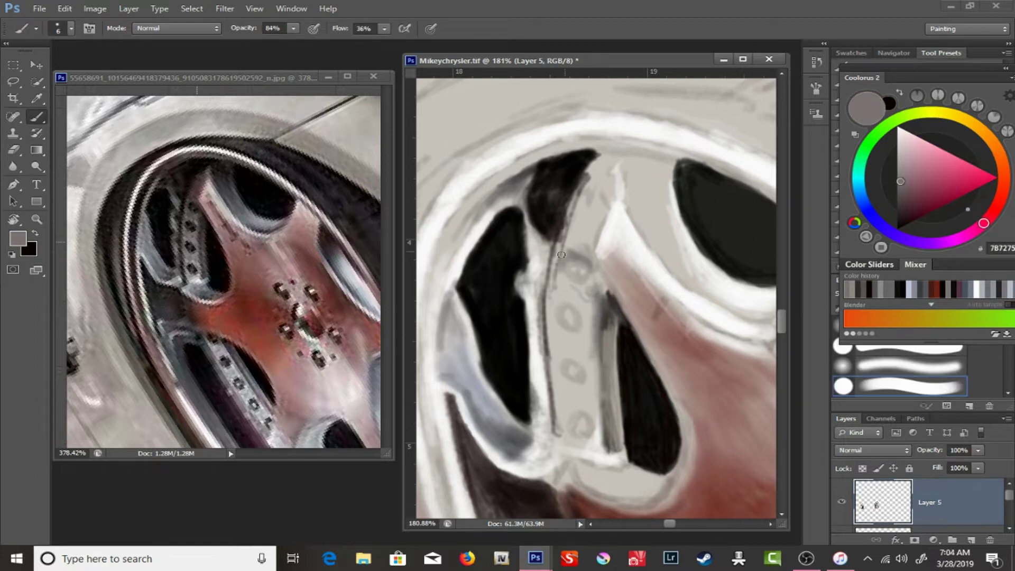
pyautogui.press('x')
pyautogui.moveTo(555, 438); pyautogui.dragTo(576, 184)
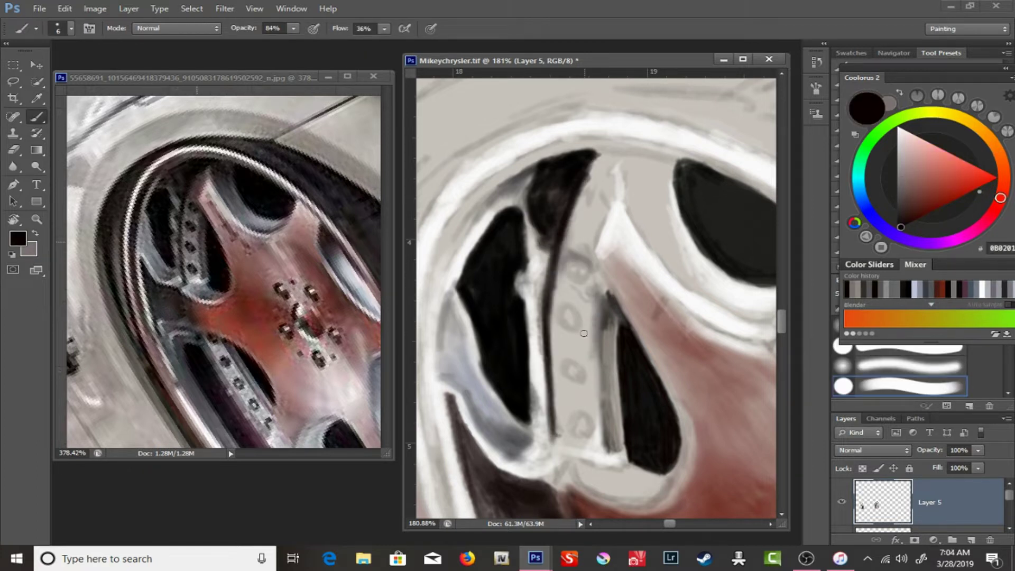
# - Set a 3 px brush at about 41% opacity for the bolt holes
pyautogui.rightClick(583, 333)
pyautogui.press('3')
pyautogui.press('9')
pyautogui.rightClick(574, 257)
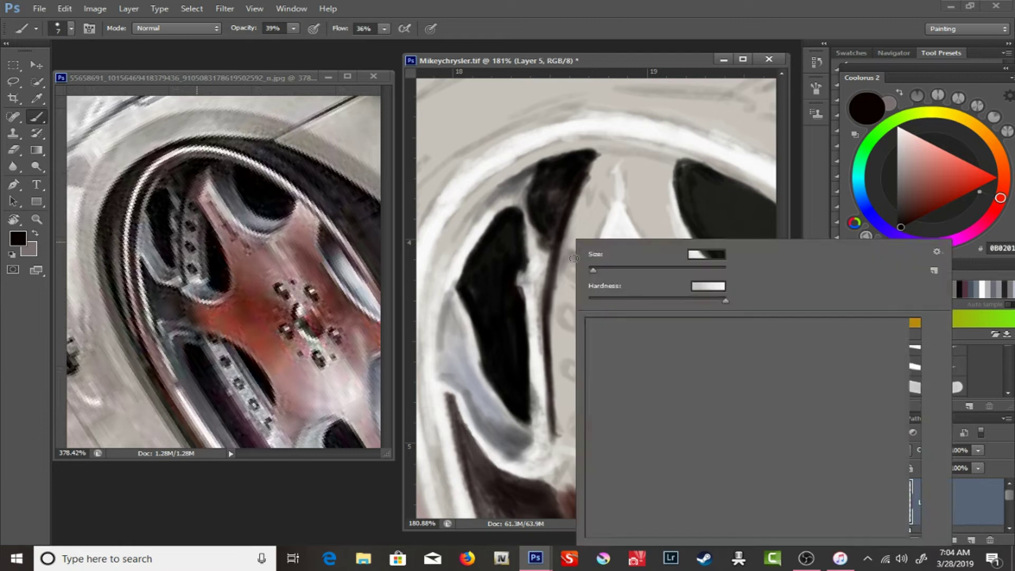
pyautogui.click(564, 268)
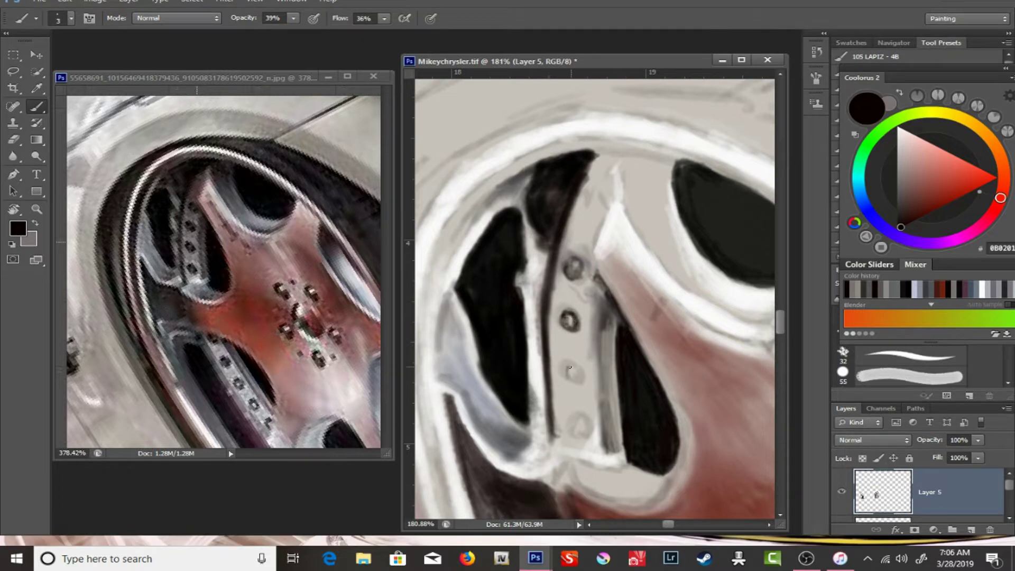
pyautogui.press('4')
pyautogui.press('1')
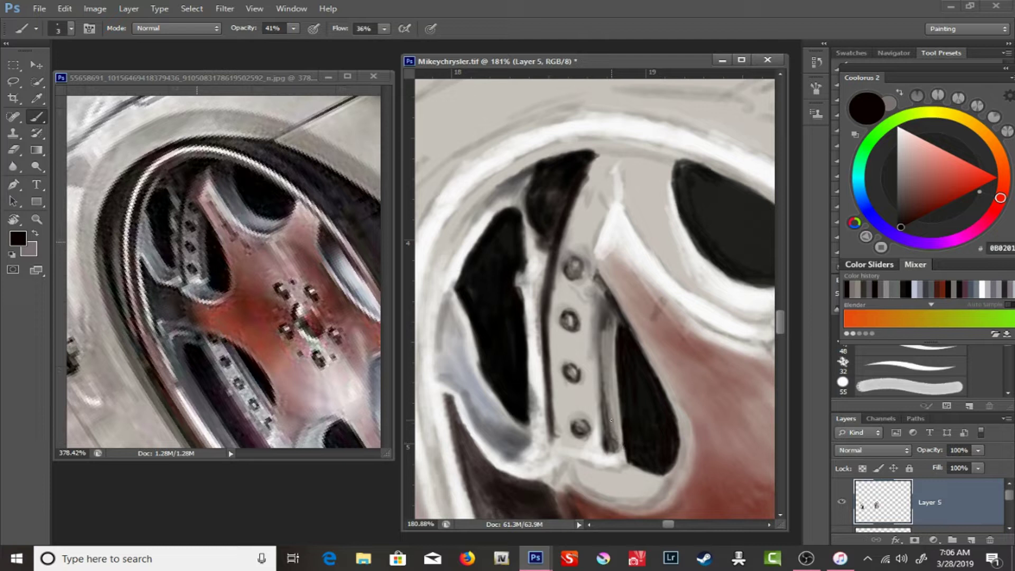
# - Shade faintly around the bolts in grey with a 12 px brush at 21% opacity
pyautogui.press('x')
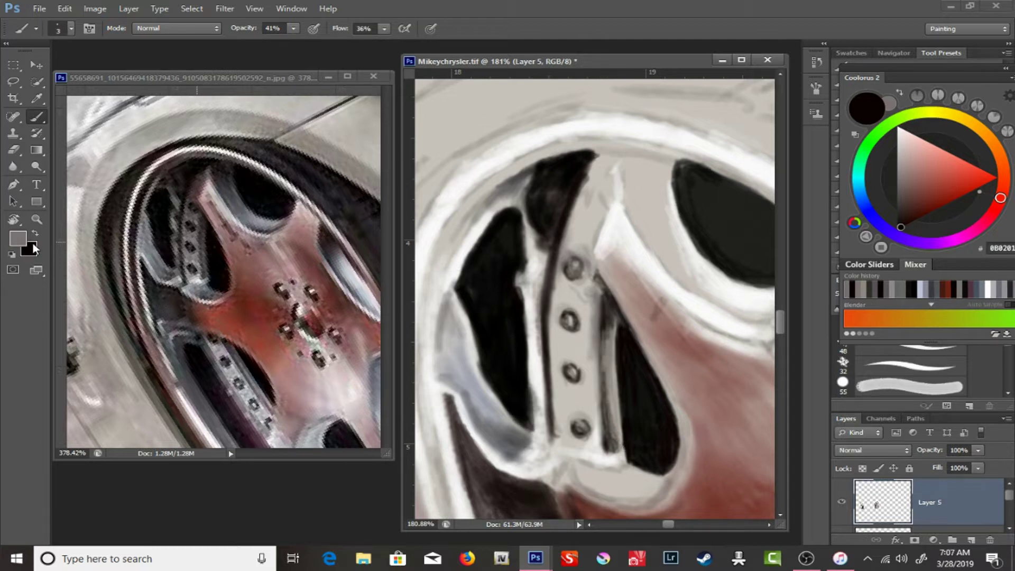
pyautogui.rightClick(537, 239)
pyautogui.press('Return')
pyautogui.press('2')
pyautogui.press('1')
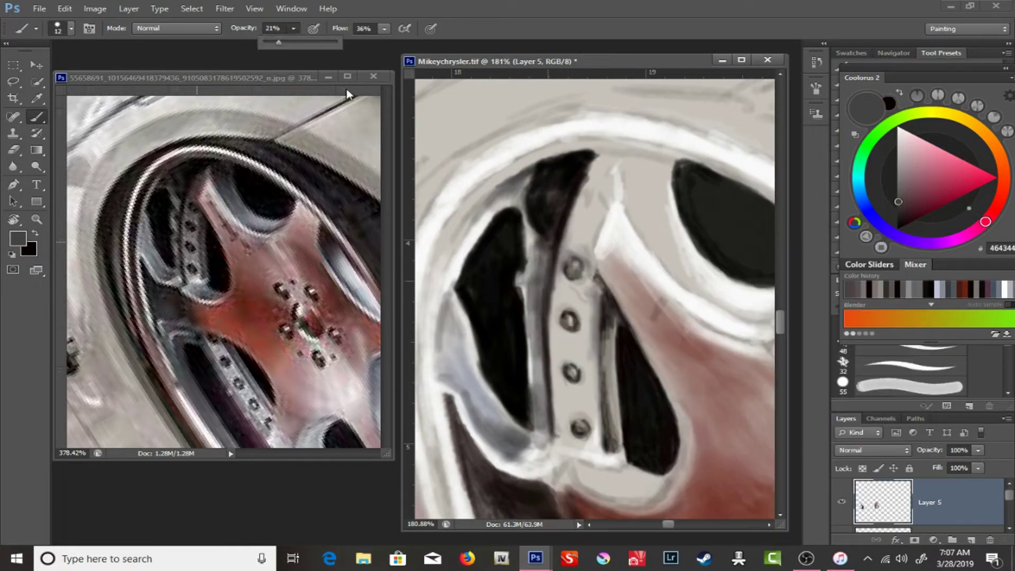
pyautogui.moveTo(560, 365); pyautogui.dragTo(590, 297)
# - Paint mauve and faint dark slate shading on the spoke with a 6 px brush at 55% flow
pyautogui.press('[')
pyautogui.press('[')
pyautogui.press('[')
pyautogui.keyDown('alt'); pyautogui.click(623, 338); pyautogui.keyUp('alt')
pyautogui.moveTo(612, 172); pyautogui.dragTo(600, 207)
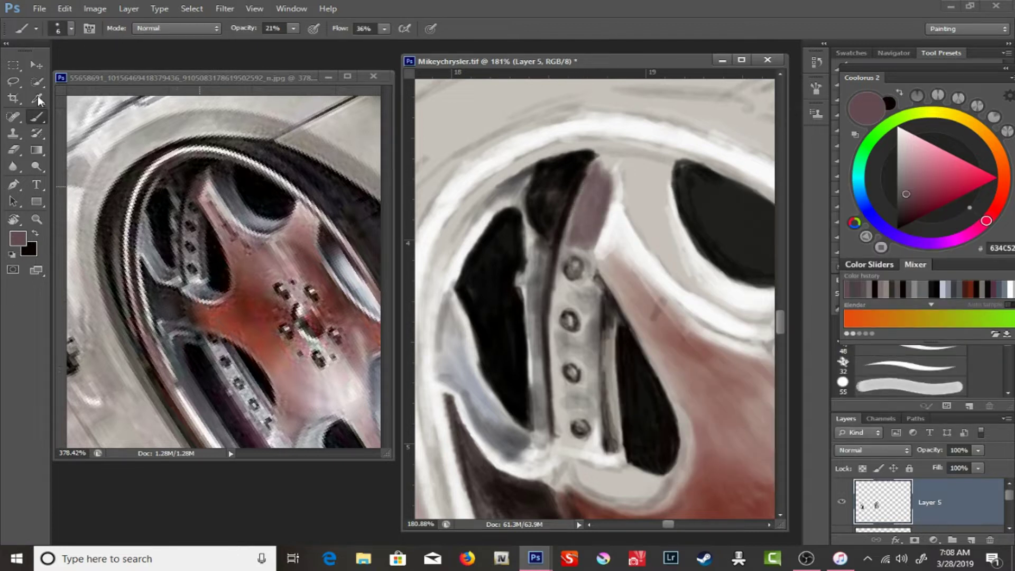
pyautogui.press('2')
pyautogui.press('9')
pyautogui.hotkey('shift', '5')
pyautogui.hotkey('shift', '5')
pyautogui.moveTo(623, 198)
pyautogui.mouseDown()
pyautogui.moveTo(626, 174)
pyautogui.moveTo(666, 215)
pyautogui.moveTo(629, 179)
pyautogui.mouseUp()
# - Choose a 15 px brush preset at full opacity and shrink it to 8 px
pyautogui.rightClick(656, 202)
pyautogui.scroll(-3, 846, 344)
pyautogui.doubleClick(766, 343)
pyautogui.press('4')
pyautogui.press('3')
pyautogui.press('0')
pyautogui.press('[')
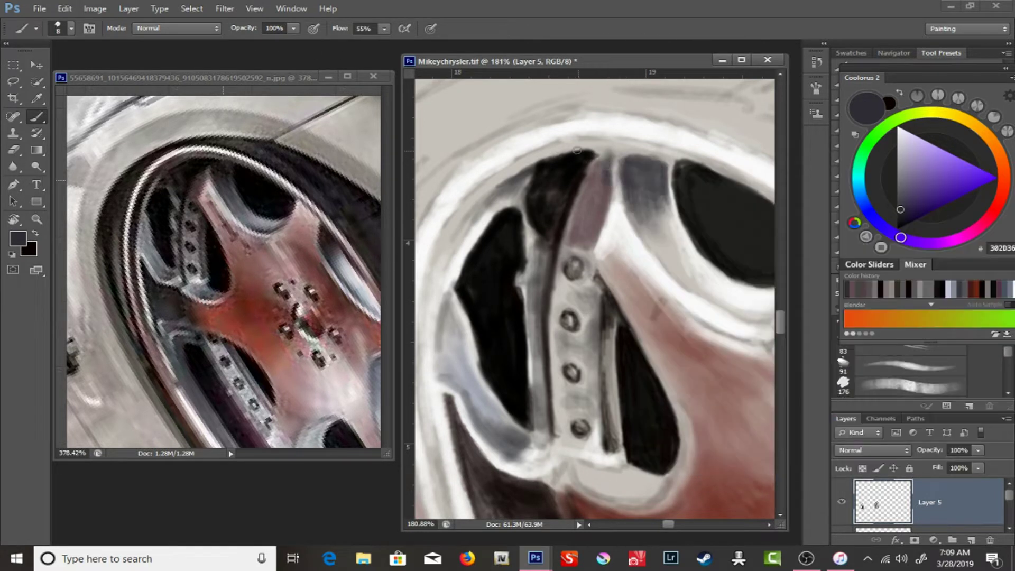
# - Fill the spoke gaps with near-black at 67% flow and add a thin 4 px dark line
pyautogui.keyDown('alt'); pyautogui.click(599, 154); pyautogui.keyUp('alt')
pyautogui.hotkey('shift', '6')
pyautogui.hotkey('shift', '7')
pyautogui.moveTo(625, 183); pyautogui.dragTo(639, 243)
pyautogui.moveTo(665, 180); pyautogui.dragTo(676, 285)
pyautogui.press('[')
pyautogui.press('[')
pyautogui.press('[')
pyautogui.moveTo(523, 226); pyautogui.dragTo(529, 275)
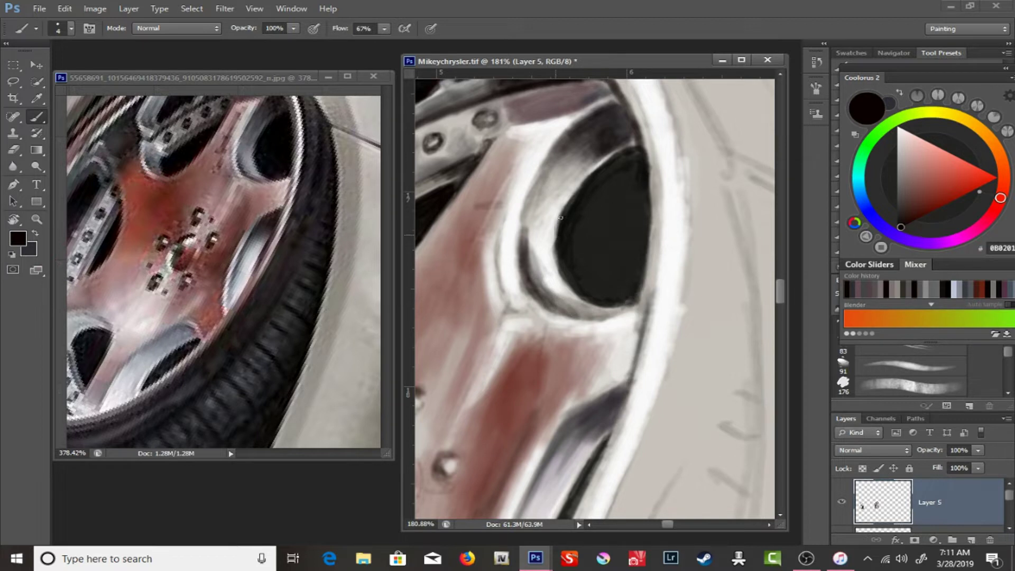
# - Sample mauve, near-white and dark red, then zoom out on painting and reference to see the car
pyautogui.keyDown('alt'); pyautogui.click(505, 227); pyautogui.keyUp('alt')
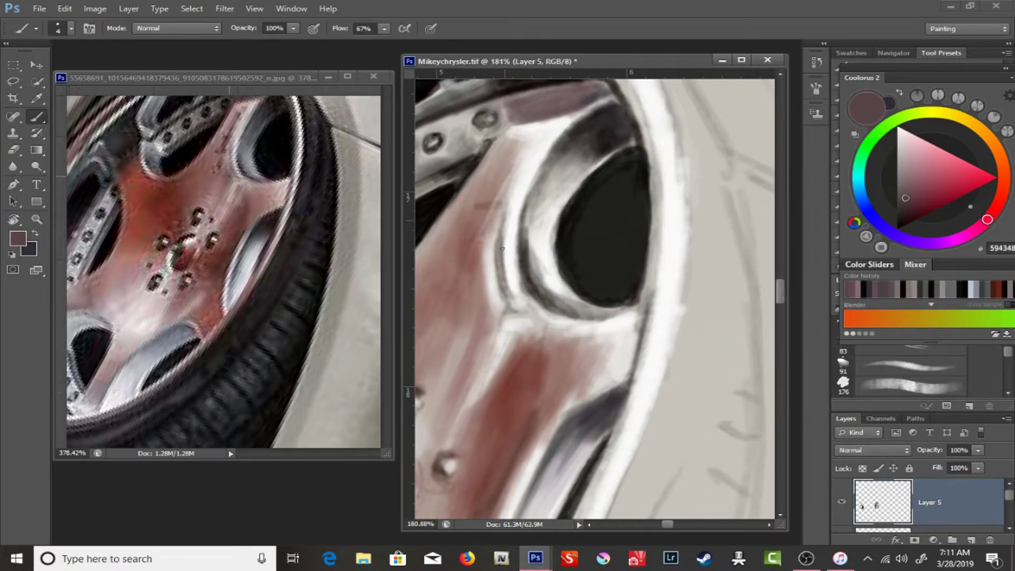
pyautogui.press(']')
pyautogui.press(']')
pyautogui.keyDown('alt'); pyautogui.click(497, 243); pyautogui.keyUp('alt')
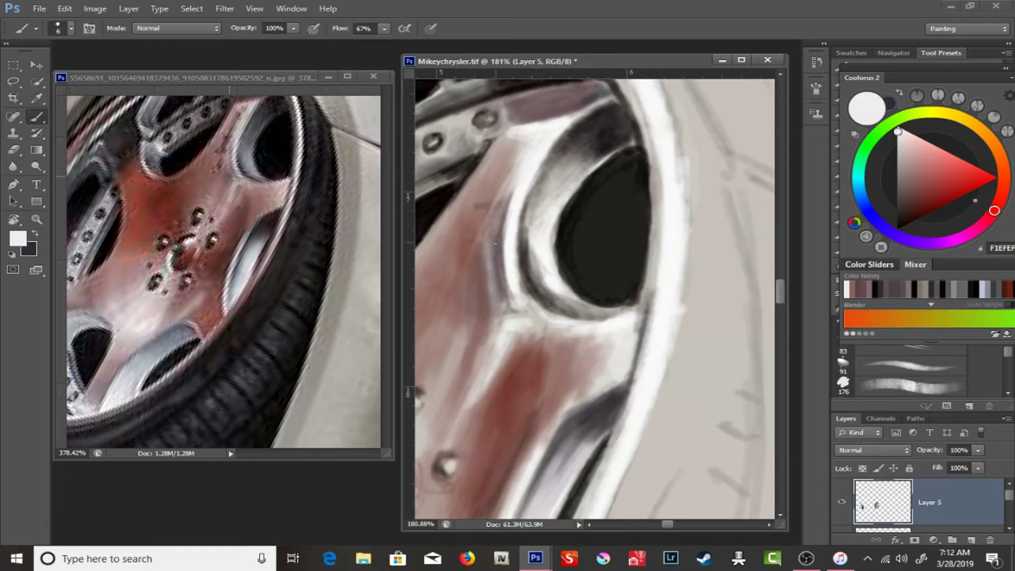
pyautogui.keyDown('alt'); pyautogui.click(174, 190); pyautogui.keyUp('alt')
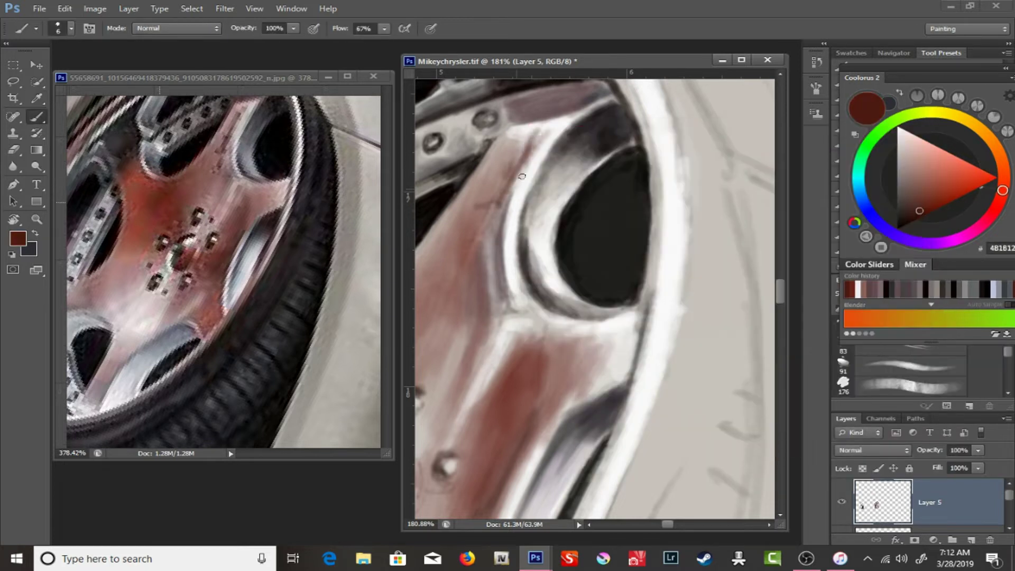
pyautogui.press('z')
pyautogui.moveTo(595, 283); pyautogui.dragTo(529, 283)
pyautogui.moveTo(222, 265); pyautogui.dragTo(174, 265)
pyautogui.moveTo(595, 283); pyautogui.dragTo(550, 283)
# - Save the painting as TIFF and return to the lower wheel with the brush
pyautogui.hotkey('ctrl', 's')
pyautogui.press('Return')
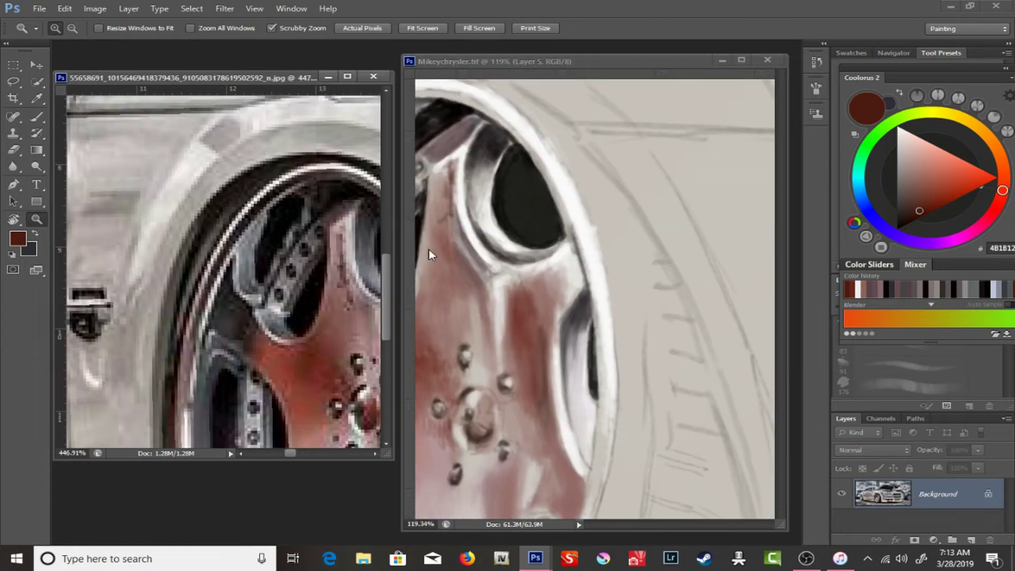
pyautogui.moveTo(429, 255); pyautogui.dragTo(564, 54)
pyautogui.press('b')
# - Shade the lower wheel and the rim below the black opening in darker grey
pyautogui.keyDown('alt'); pyautogui.click(508, 386); pyautogui.keyUp('alt')
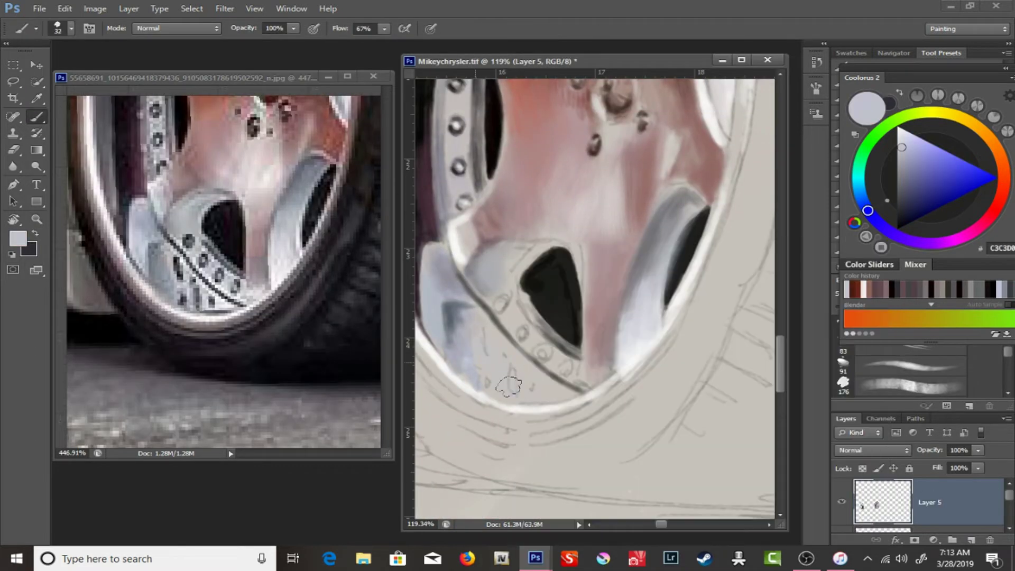
pyautogui.keyDown('alt'); pyautogui.click(439, 328); pyautogui.keyUp('alt')
pyautogui.rightClick(497, 370)
pyautogui.moveTo(477, 361)
pyautogui.mouseDown()
pyautogui.moveTo(489, 333)
pyautogui.moveTo(538, 397)
pyautogui.mouseUp()
pyautogui.press('Return')
pyautogui.moveTo(533, 303); pyautogui.dragTo(561, 353)
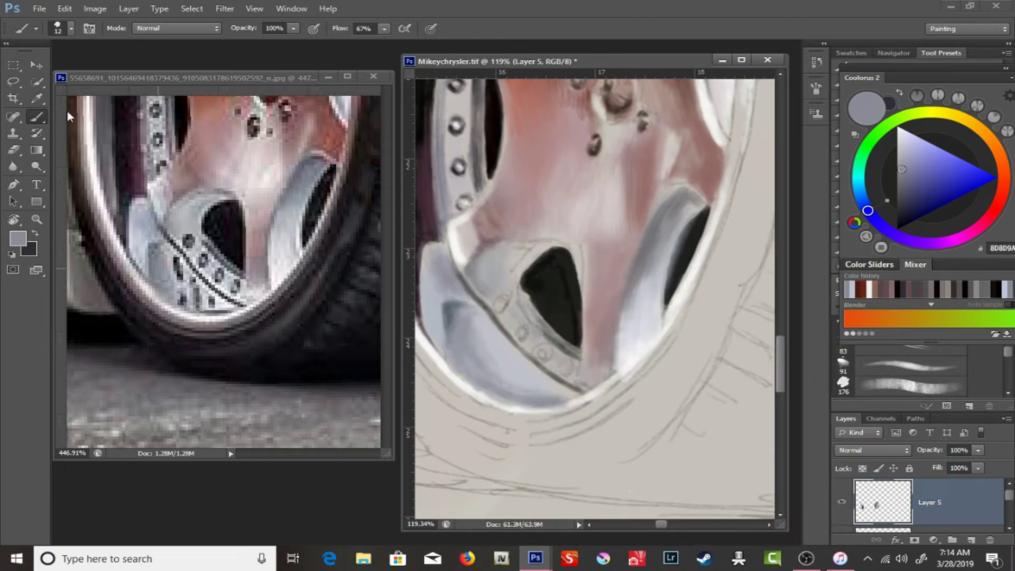
# - Pick darker grey, black and a lighter grey, and set a 5 px brush preset
pyautogui.keyDown('alt'); pyautogui.click(69, 116); pyautogui.keyUp('alt')
pyautogui.rightClick(529, 235)
pyautogui.press('Return')
pyautogui.keyDown('alt'); pyautogui.click(535, 306); pyautogui.keyUp('alt')
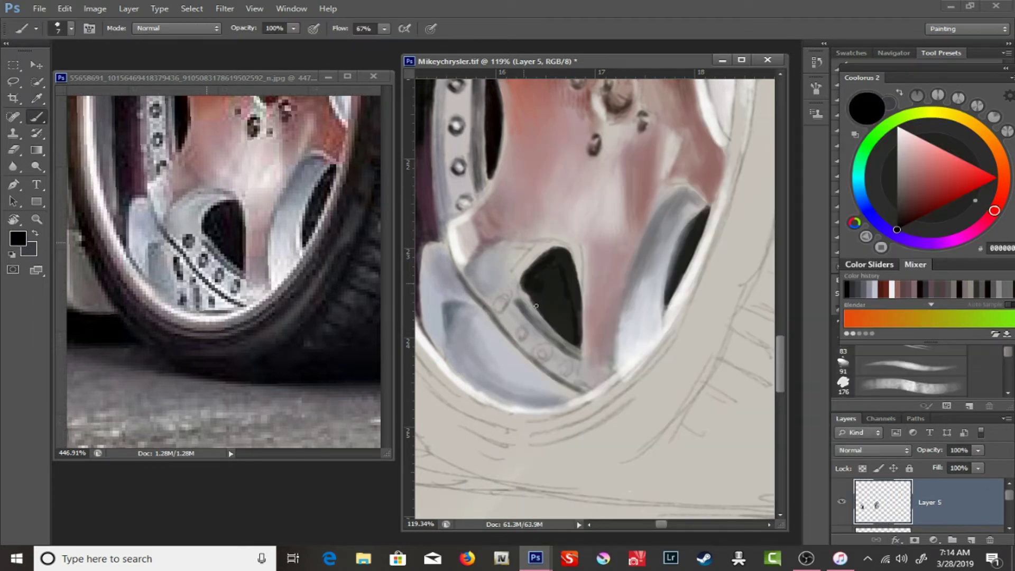
pyautogui.press('x')
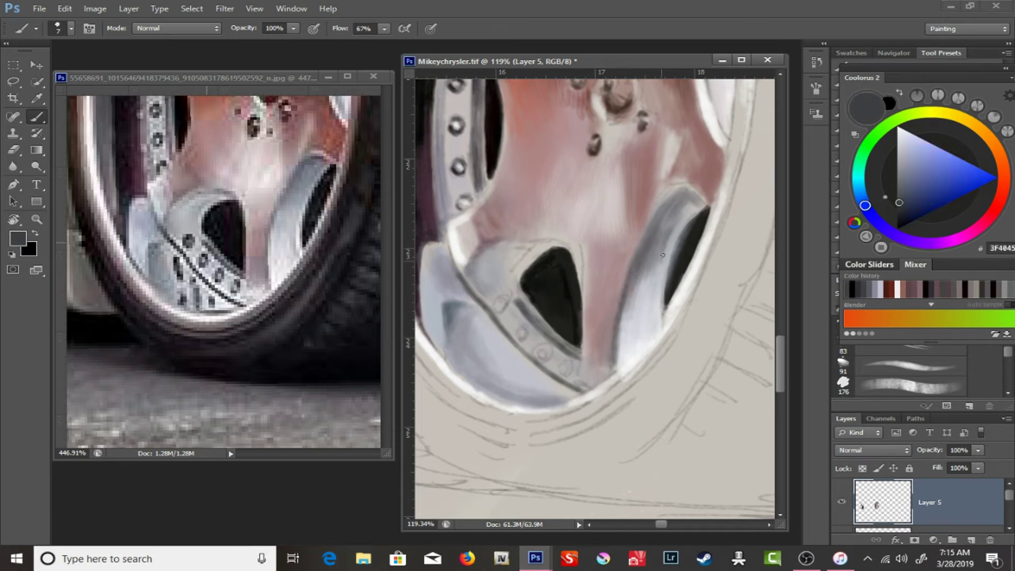
pyautogui.keyDown('alt'); pyautogui.click(651, 267); pyautogui.keyUp('alt')
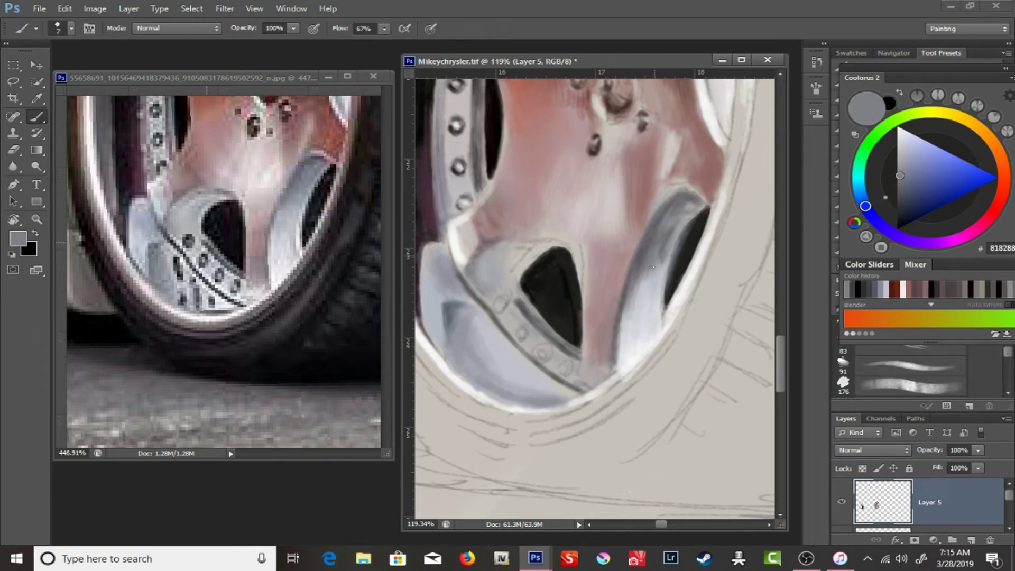
pyautogui.rightClick(634, 349)
pyautogui.doubleClick(632, 262)
pyautogui.press('[')
pyautogui.press('[')
pyautogui.press('[')
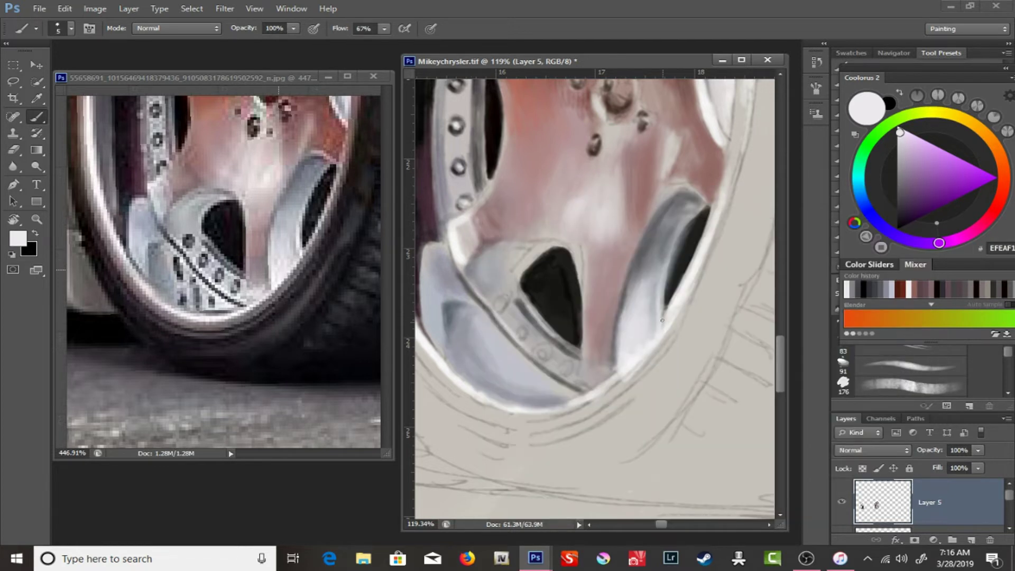
# - Set a 6 px brush, move to the wheel hub, and pick white and pale pinkish grey highlights
pyautogui.rightClick(629, 259)
pyautogui.moveTo(329, 216); pyautogui.dragTo(314, 280)
pyautogui.click(501, 229)
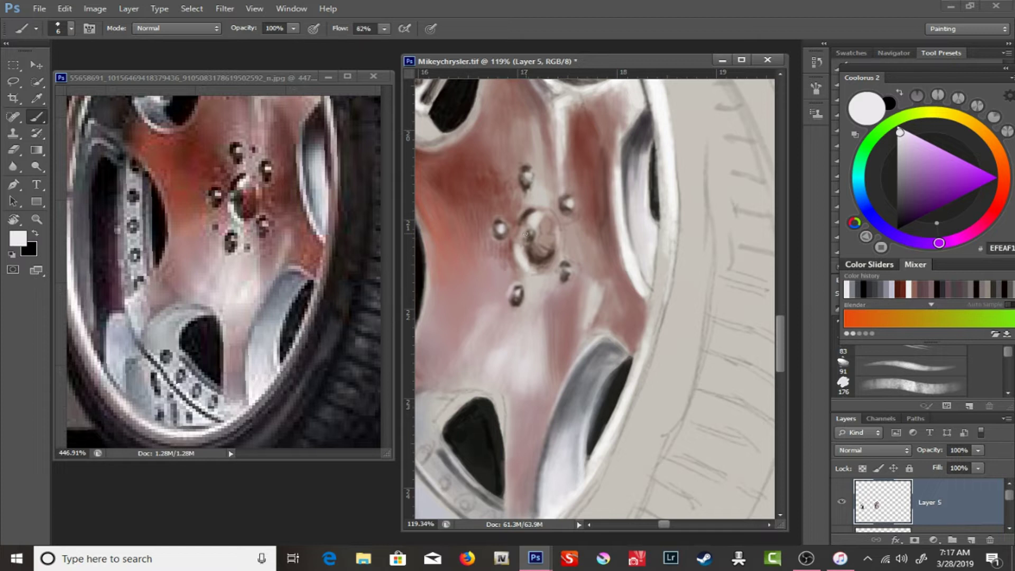
pyautogui.moveTo(528, 177); pyautogui.dragTo(509, 319)
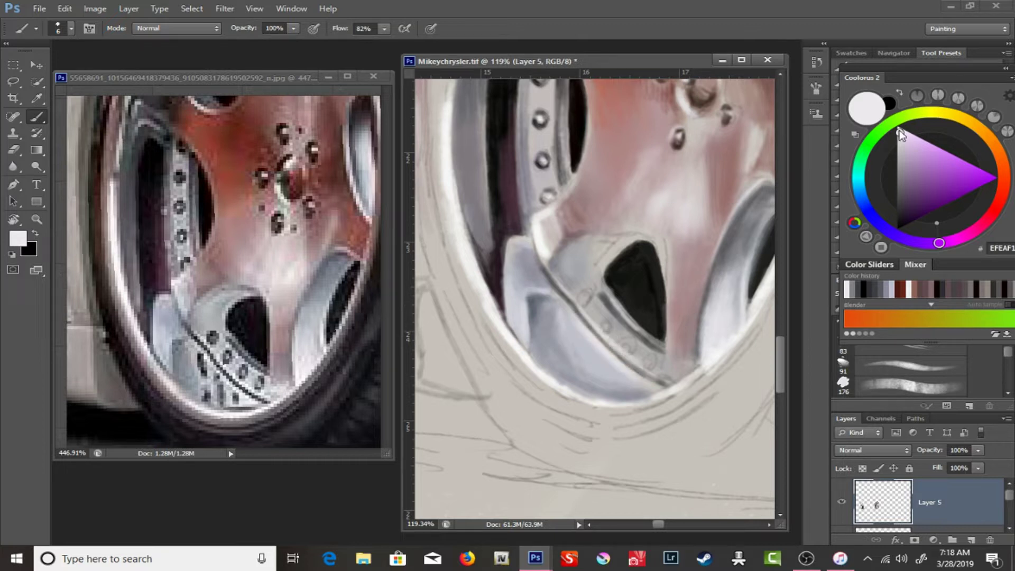
pyautogui.click(898, 128)
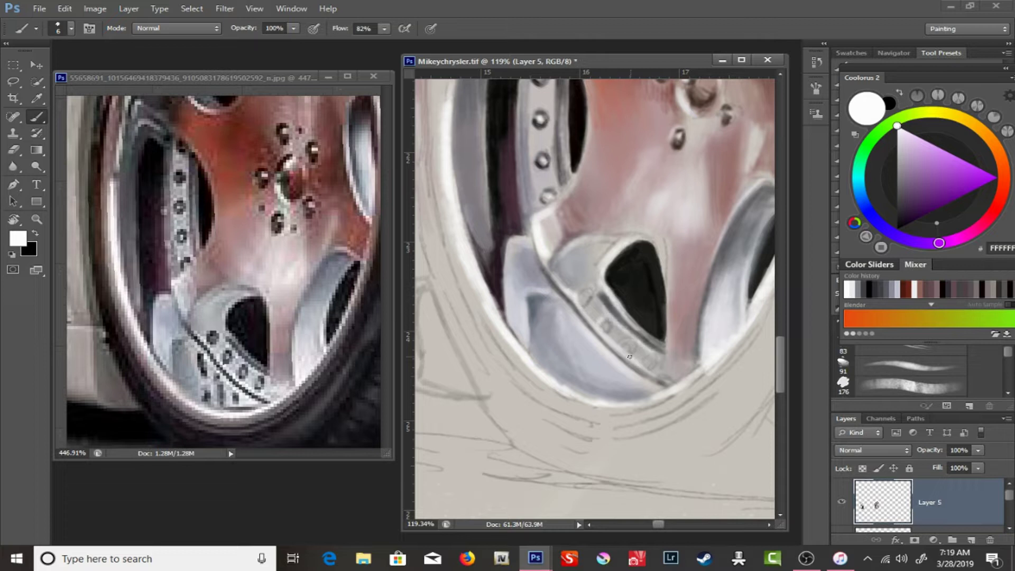
pyautogui.keyDown('alt'); pyautogui.click(581, 239); pyautogui.keyUp('alt')
pyautogui.rightClick(637, 239)
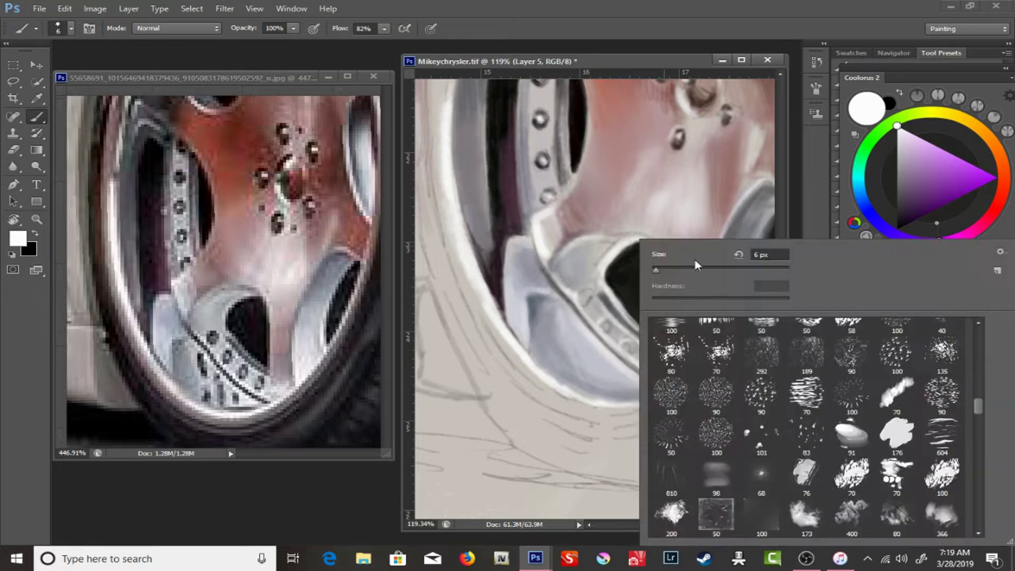
pyautogui.press('Return')
pyautogui.hscroll(5, 659, 324)
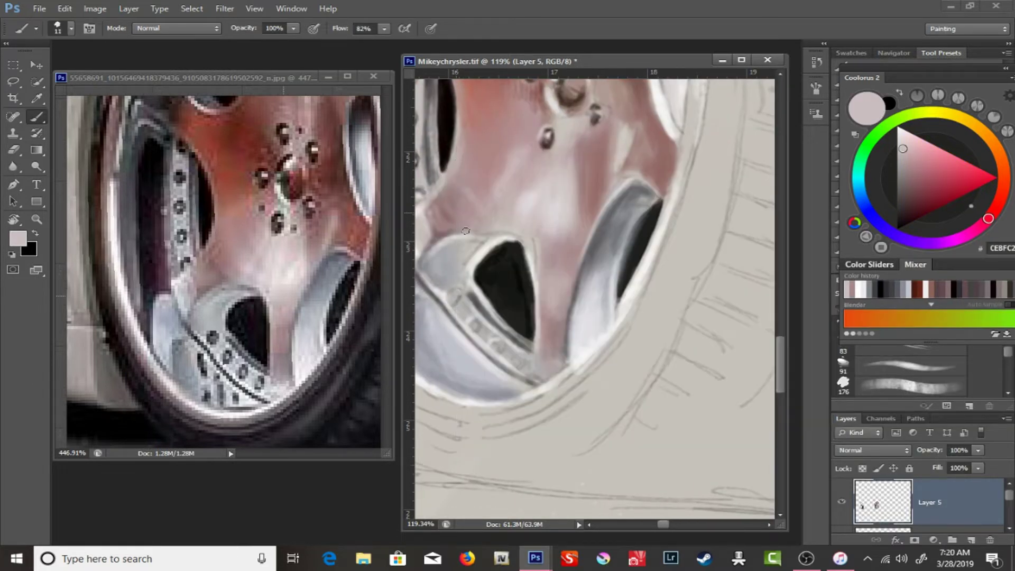
pyautogui.scroll(-5, 499, 218)
# - Sample a dark tyre colour from the reference and paint dark strokes along the upper-right rim
pyautogui.scroll(-3, 245, 217)
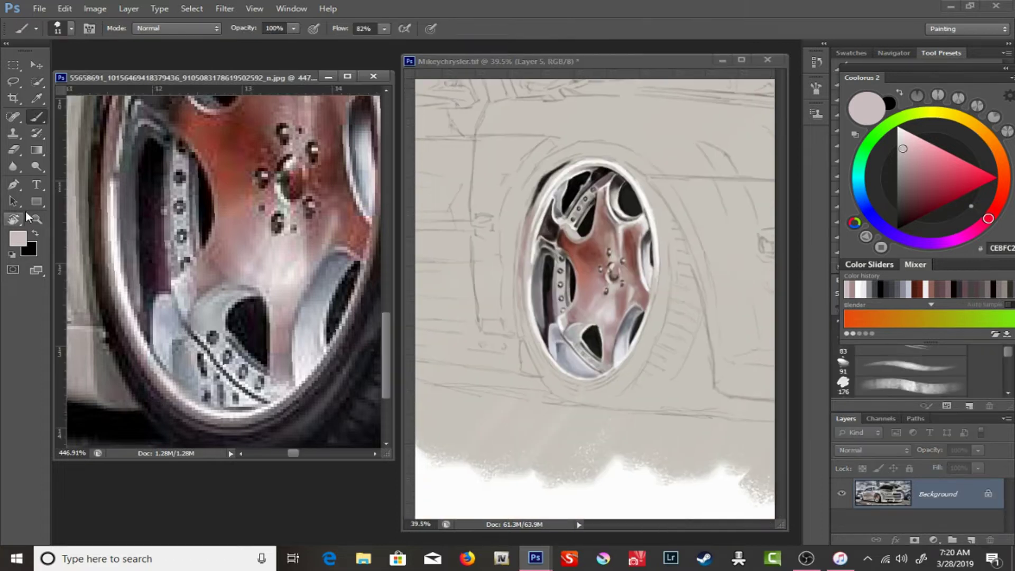
pyautogui.press('i')
pyautogui.click(244, 218)
pyautogui.press('b')
pyautogui.scroll(3, 650, 142)
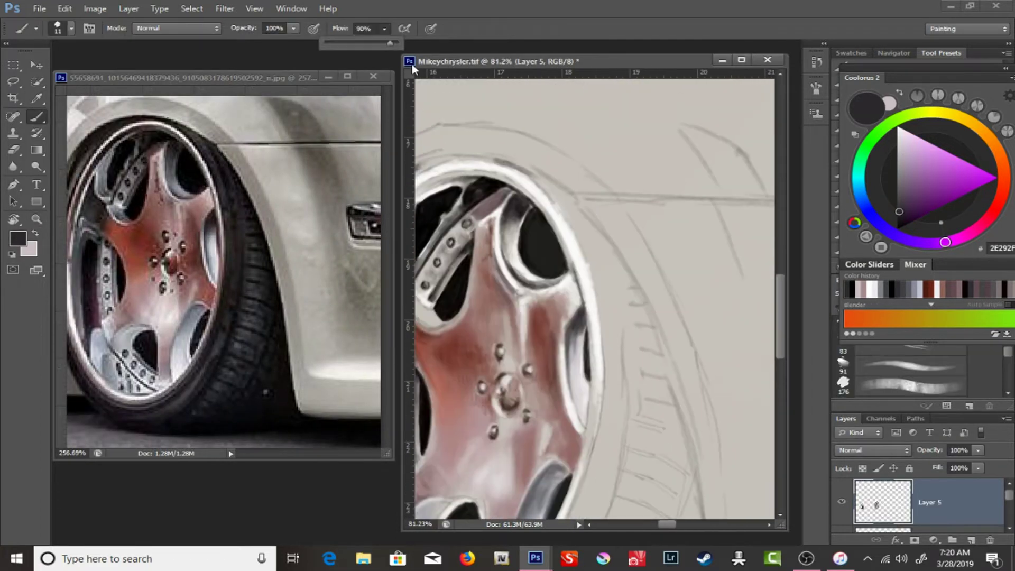
pyautogui.moveTo(544, 182)
pyautogui.mouseDown()
pyautogui.moveTo(598, 244)
pyautogui.moveTo(629, 306)
pyautogui.mouseUp()
pyautogui.moveTo(586, 222); pyautogui.dragTo(634, 302)
# - Switch to a large 70 px brush and darken the tyre edge and sidewall
pyautogui.rightClick(594, 186)
pyautogui.moveTo(934, 378)
pyautogui.mouseDown()
pyautogui.moveTo(934, 446)
pyautogui.moveTo(935, 265)
pyautogui.mouseUp()
pyautogui.click(958, 189)
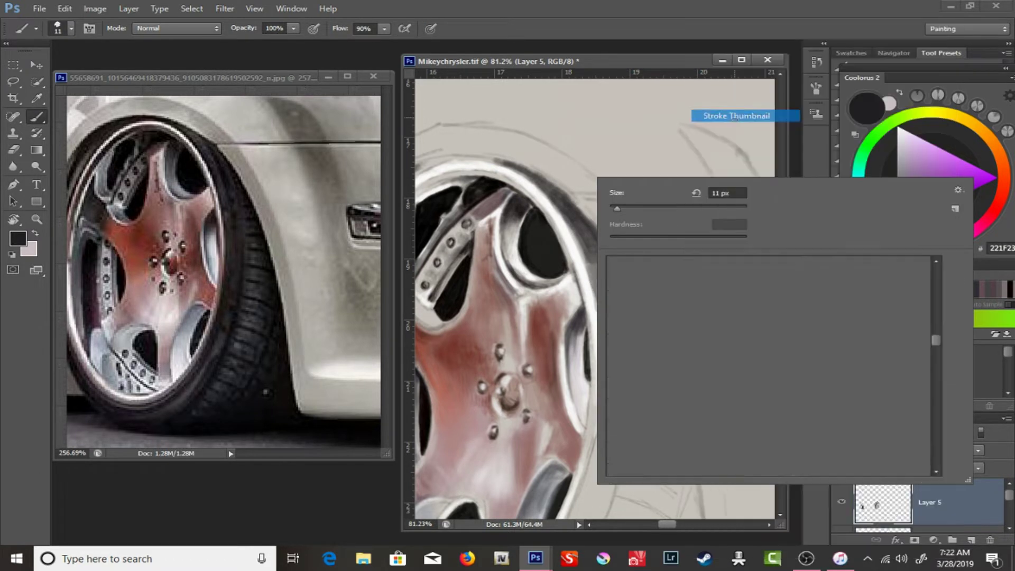
pyautogui.click(740, 115)
pyautogui.press('Return')
pyautogui.moveTo(629, 259); pyautogui.dragTo(620, 436)
pyautogui.moveTo(616, 338); pyautogui.dragTo(624, 446)
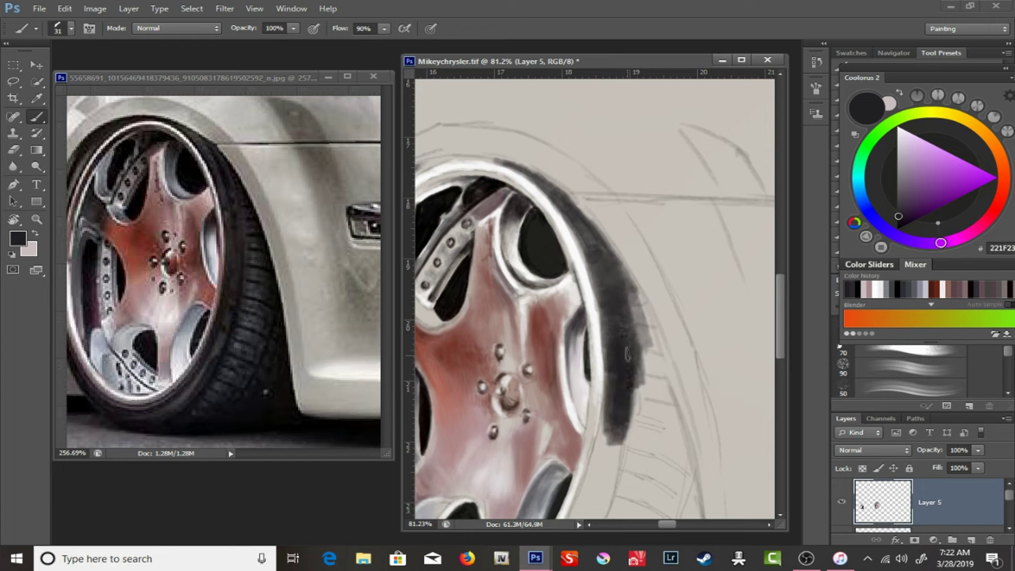
pyautogui.moveTo(623, 285); pyautogui.dragTo(642, 404)
pyautogui.moveTo(568, 248)
pyautogui.mouseDown()
pyautogui.moveTo(565, 375)
pyautogui.moveTo(544, 365)
pyautogui.mouseUp()
pyautogui.moveTo(602, 169)
pyautogui.mouseDown()
pyautogui.moveTo(626, 317)
pyautogui.moveTo(597, 438)
pyautogui.moveTo(515, 275)
pyautogui.mouseUp()
# - Fill the lower tyre with broad dark grey strokes down to the ground
pyautogui.scroll(-3, 581, 317)
pyautogui.moveTo(568, 211); pyautogui.dragTo(465, 359)
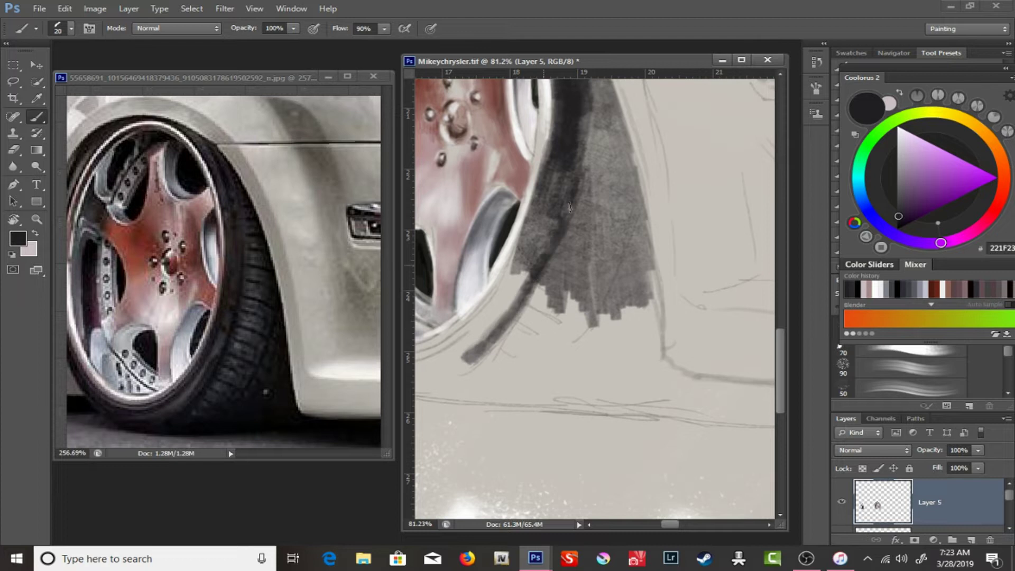
pyautogui.moveTo(570, 180); pyautogui.dragTo(513, 277)
pyautogui.moveTo(529, 238); pyautogui.dragTo(465, 343)
pyautogui.moveTo(650, 296)
pyautogui.mouseDown()
pyautogui.moveTo(476, 380)
pyautogui.moveTo(671, 413)
pyautogui.mouseUp()
pyautogui.moveTo(476, 370)
pyautogui.mouseDown()
pyautogui.moveTo(649, 391)
pyautogui.moveTo(608, 212)
pyautogui.mouseUp()
pyautogui.moveTo(597, 127); pyautogui.dragTo(570, 412)
# - Pick a mid grey from the tyre, then set black as the painting colour
pyautogui.keyDown('alt'); pyautogui.click(521, 335); pyautogui.keyUp('alt')
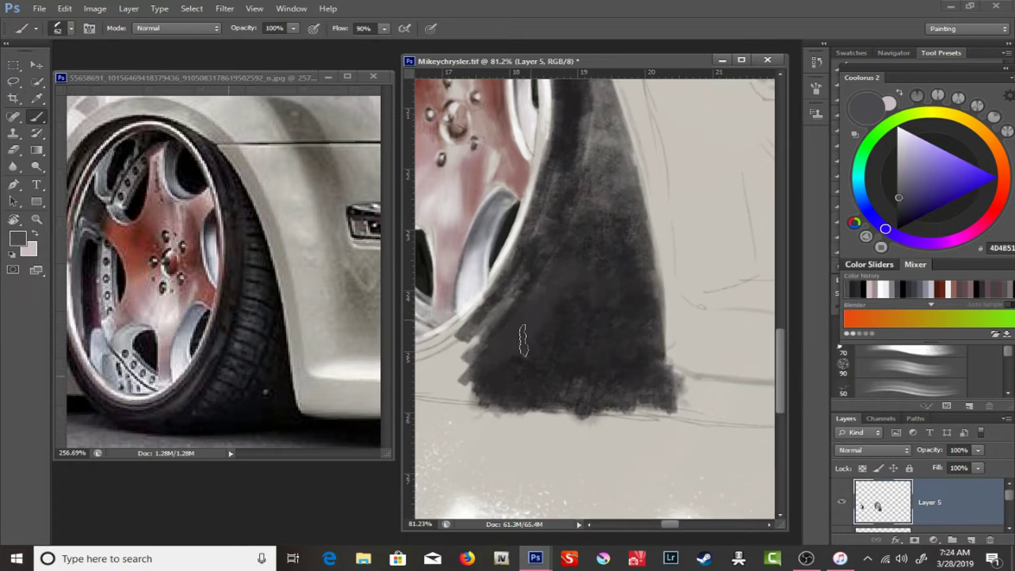
pyautogui.click(865, 105)
pyautogui.click(545, 215)
pyautogui.click(901, 154)
pyautogui.press('b')
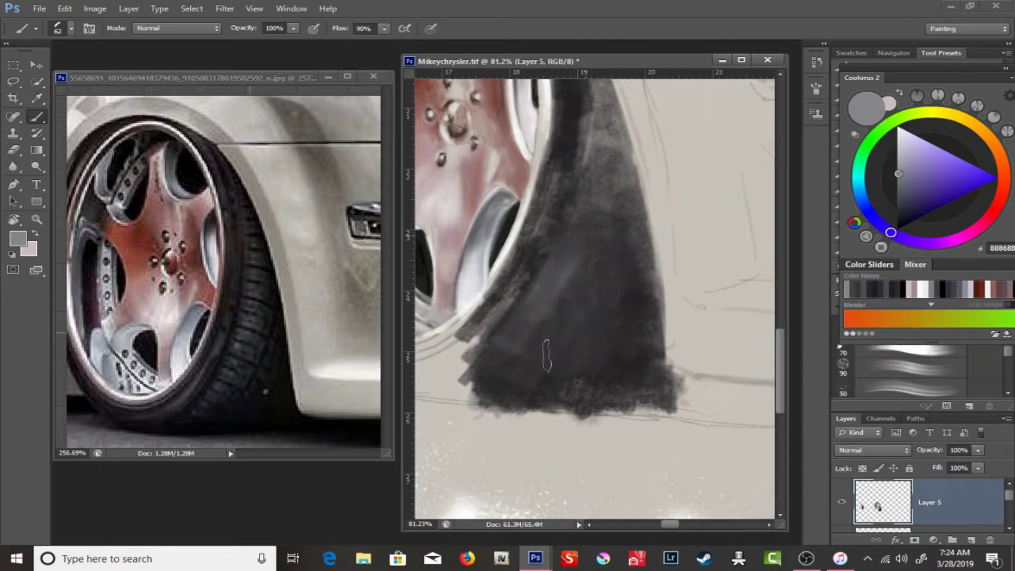
pyautogui.click(21, 240)
# - Set brush flow to 44% and size to 25, then extend black shading at the tyre's lower left
pyautogui.click(872, 152)
pyautogui.press('0')
pyautogui.moveTo(384, 28); pyautogui.dragTo(405, 51)
pyautogui.moveTo(370, 338); pyautogui.dragTo(545, 236)
pyautogui.rightClick(545, 236)
pyautogui.write('25')
pyautogui.press('Return')
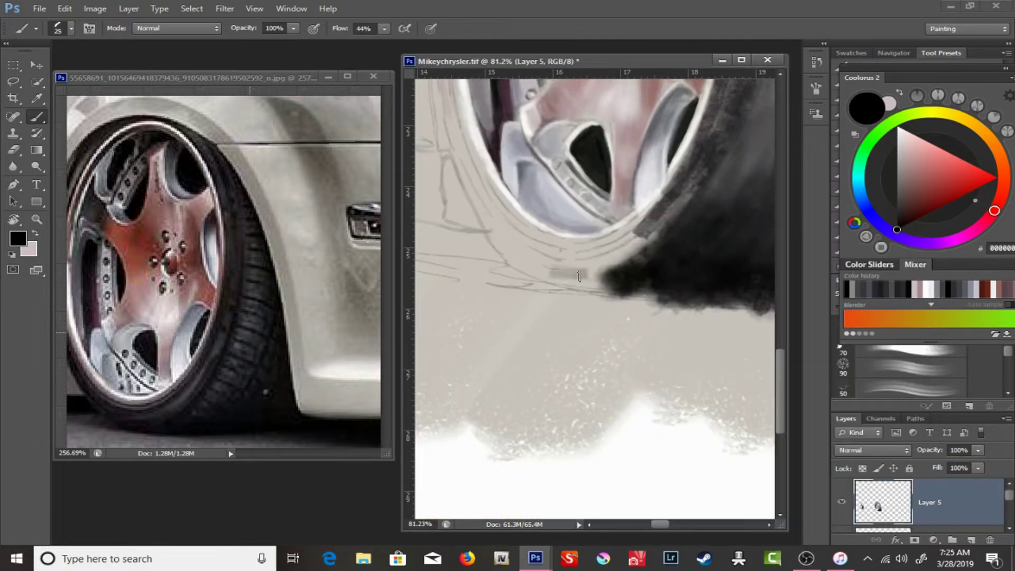
pyautogui.moveTo(608, 247)
pyautogui.mouseDown()
pyautogui.moveTo(555, 275)
pyautogui.moveTo(502, 246)
pyautogui.moveTo(528, 253)
pyautogui.moveTo(494, 207)
pyautogui.mouseUp()
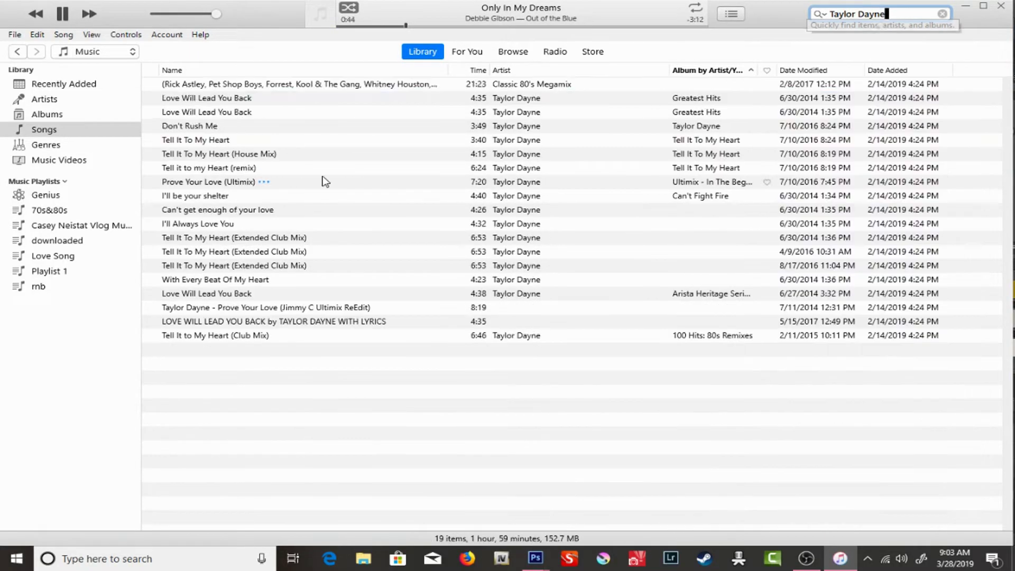
# - In the iTunes search results, play the remixed track
pyautogui.click(290, 98)
pyautogui.keyDown('ctrl'); pyautogui.click(295, 126); pyautogui.keyUp('ctrl')
pyautogui.doubleClick(313, 308)
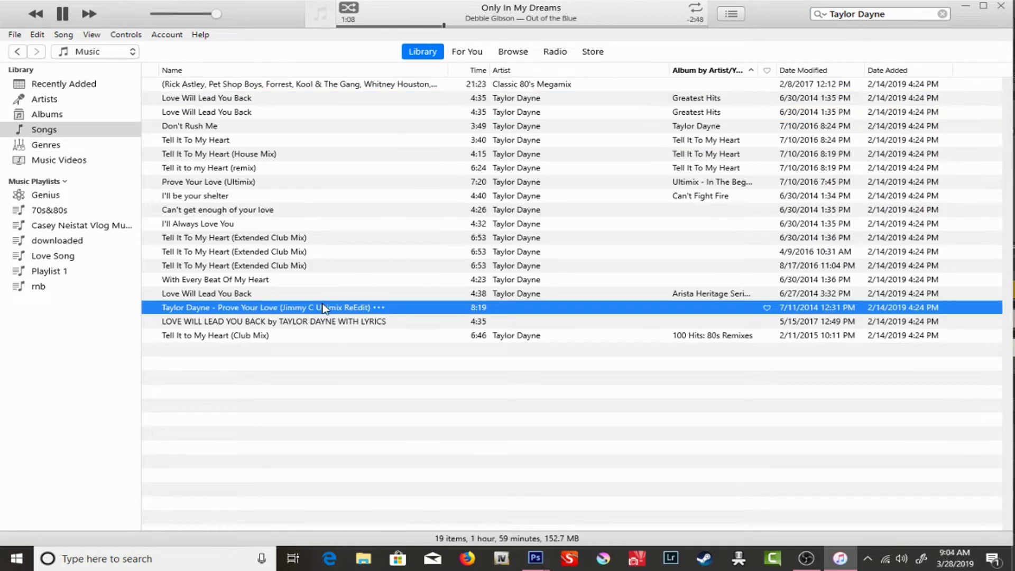
# - Select several more songs, open the 70s&80s playlist, and return to Photoshop
pyautogui.keyDown('ctrl'); pyautogui.click(182, 140); pyautogui.keyUp('ctrl')
pyautogui.keyDown('ctrl'); pyautogui.click(180, 112); pyautogui.keyUp('ctrl')
pyautogui.keyDown('ctrl'); pyautogui.click(179, 126); pyautogui.keyUp('ctrl')
pyautogui.click(49, 210)
pyautogui.hotkey('alt', 'Tab')
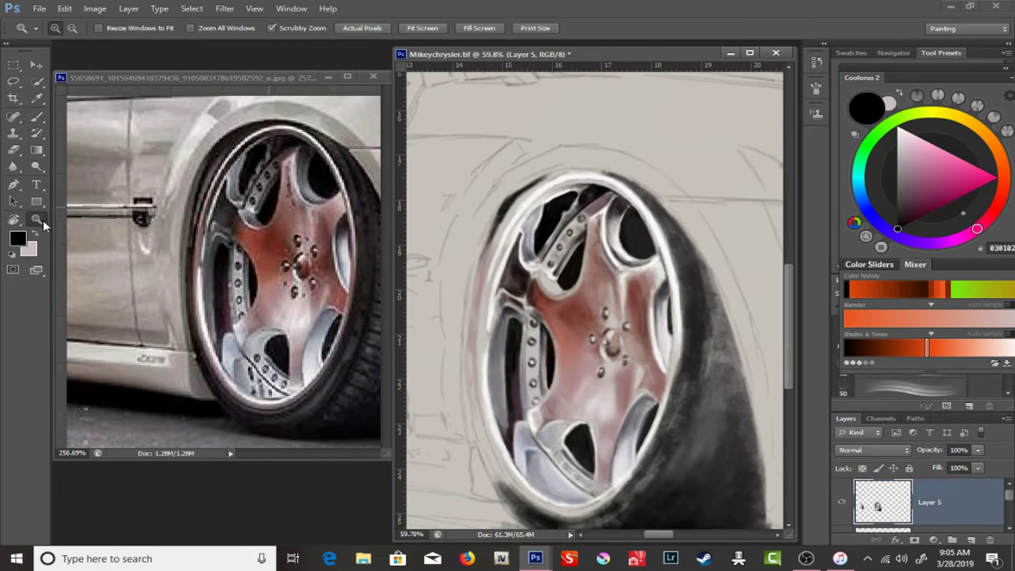
# - Shrink the brush to 9 px, choose a brush preset, and rotate the canvas to about 73°
pyautogui.rightClick(524, 157)
pyautogui.rightClick(499, 201)
pyautogui.press('Return')
pyautogui.rightClick(559, 151)
pyautogui.doubleClick(901, 401)
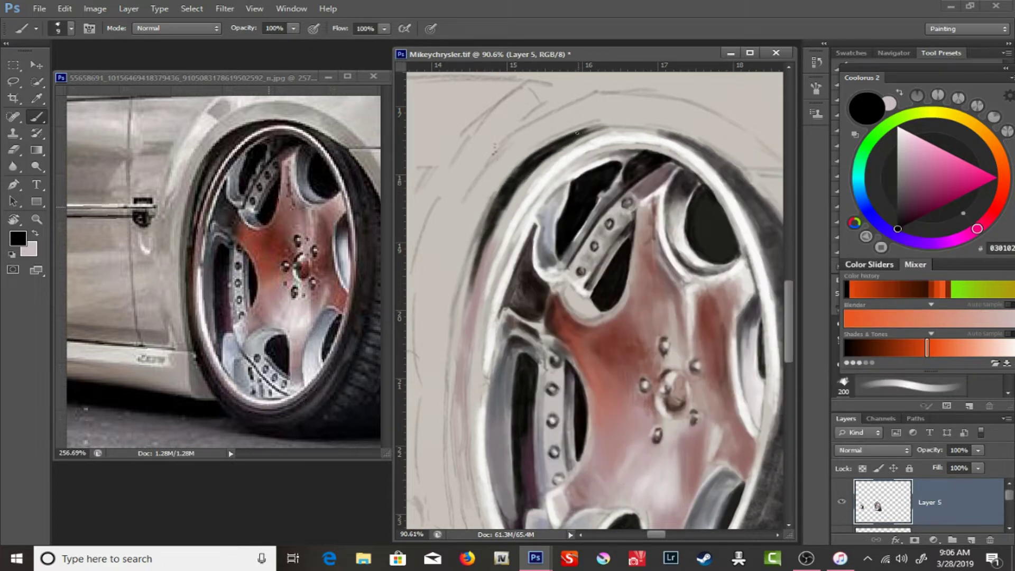
pyautogui.press('r')
pyautogui.moveTo(577, 132); pyautogui.dragTo(629, 189)
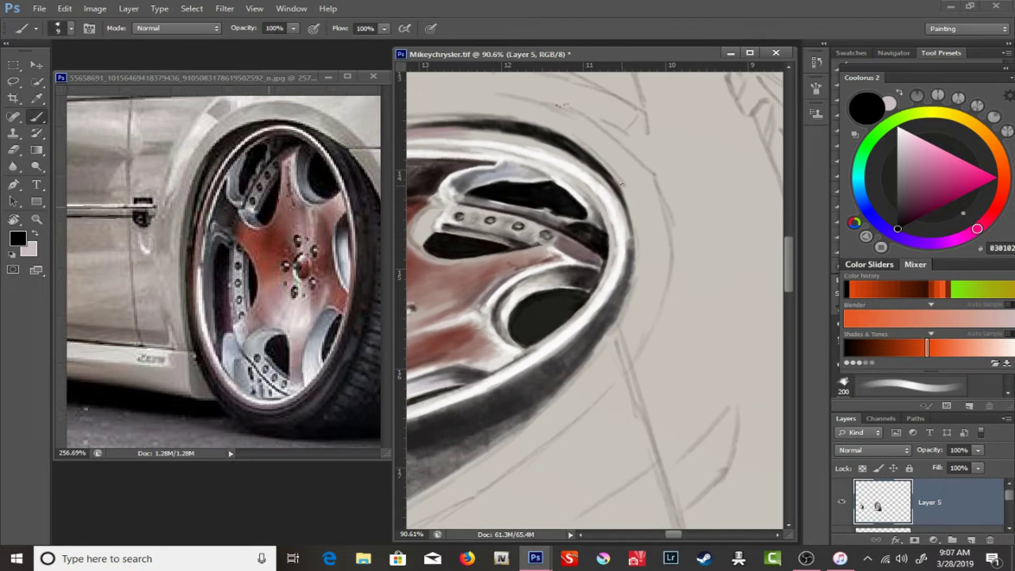
pyautogui.moveTo(622, 184); pyautogui.dragTo(607, 253)
# - With a 15 px brush, paint dark strokes on the tyre edge and sample a darker grey
pyautogui.rightClick(655, 333)
pyautogui.click(655, 333)
pyautogui.rightClick(655, 333)
pyautogui.click(657, 417)
pyautogui.moveTo(660, 412)
pyautogui.mouseDown()
pyautogui.moveTo(665, 345)
pyautogui.moveTo(539, 289)
pyautogui.moveTo(557, 125)
pyautogui.mouseUp()
pyautogui.moveTo(518, 254)
pyautogui.mouseDown()
pyautogui.moveTo(498, 440)
pyautogui.moveTo(475, 496)
pyautogui.mouseUp()
pyautogui.moveTo(491, 338); pyautogui.dragTo(563, 338)
pyautogui.keyDown('alt'); pyautogui.click(565, 339); pyautogui.keyUp('alt')
pyautogui.keyDown('alt'); pyautogui.click(599, 221); pyautogui.keyUp('alt')
pyautogui.moveTo(506, 464); pyautogui.dragTo(520, 357)
# - Paint a fourth dark bolt hole and darken the spoke edge, then set mid grey at 48% opacity
pyautogui.rightClick(459, 243)
pyautogui.press('Return')
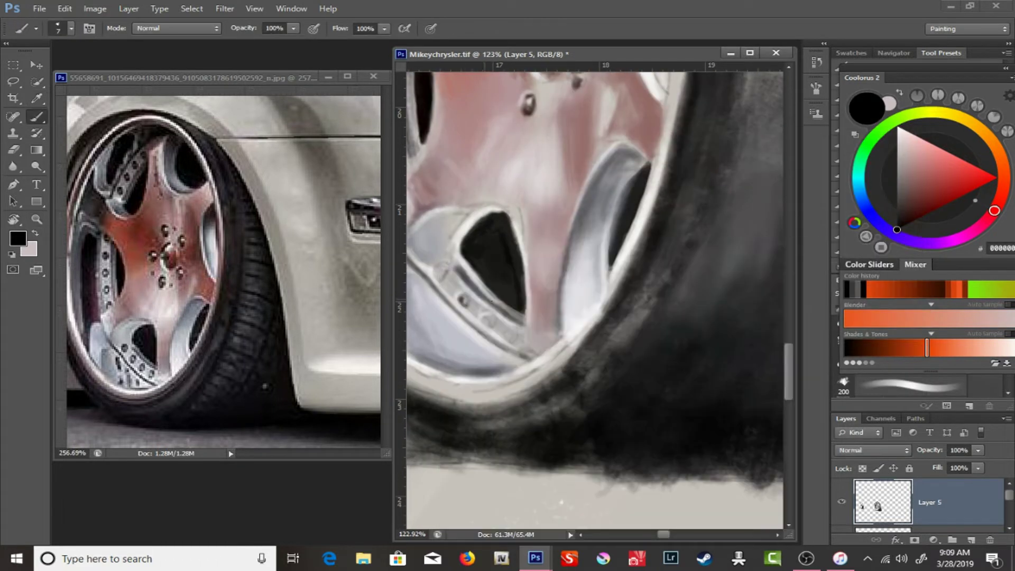
pyautogui.click(511, 335)
pyautogui.moveTo(491, 338); pyautogui.dragTo(449, 280)
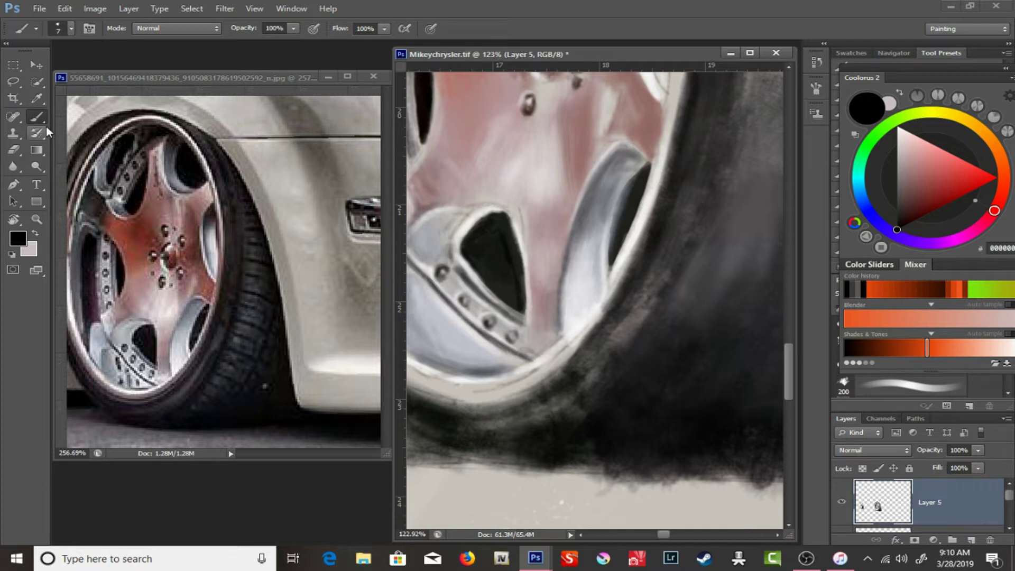
pyautogui.click(17, 239)
pyautogui.click(870, 154)
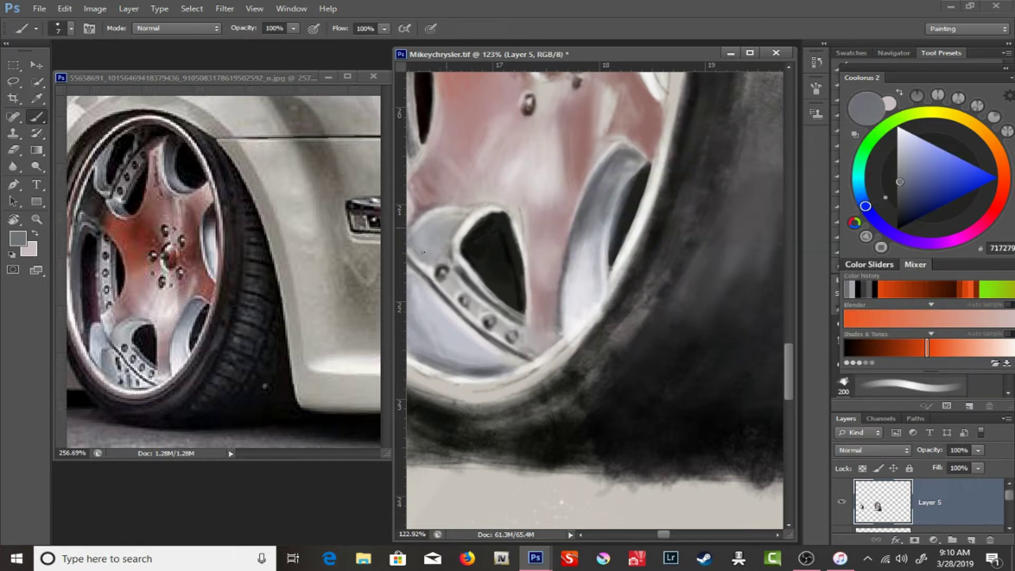
pyautogui.press('x')
pyautogui.press('4')
pyautogui.press('8')
# - Set the brush to 17 then 10 px at 75% opacity, switch to dark grey, and rotate the view 90° clockwise
pyautogui.rightClick(439, 223)
pyautogui.write('17')
pyautogui.press('Return')
pyautogui.moveTo(581, 259); pyautogui.dragTo(674, 235)
pyautogui.press('7')
pyautogui.press('5')
pyautogui.press('[')
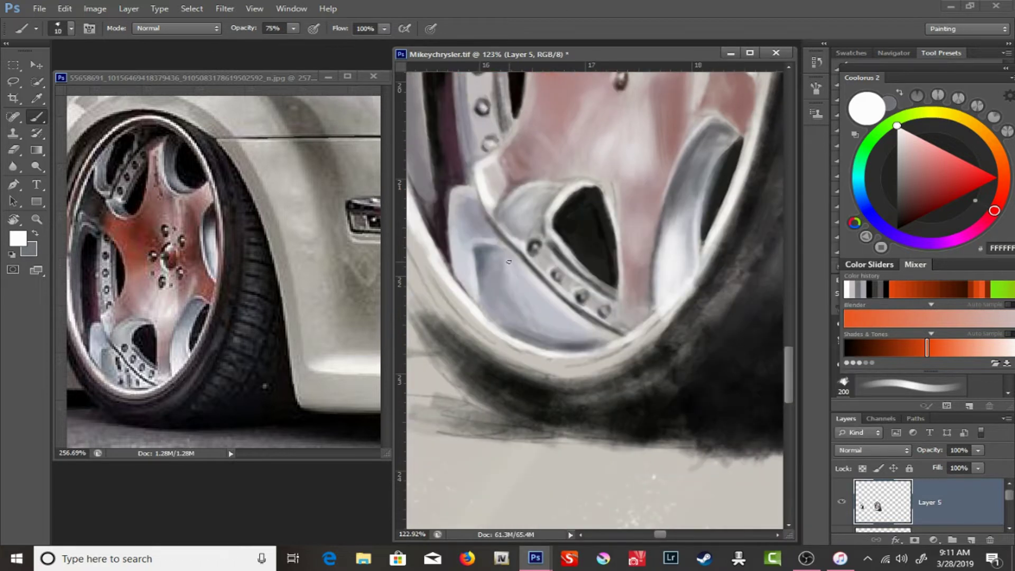
pyautogui.press('x')
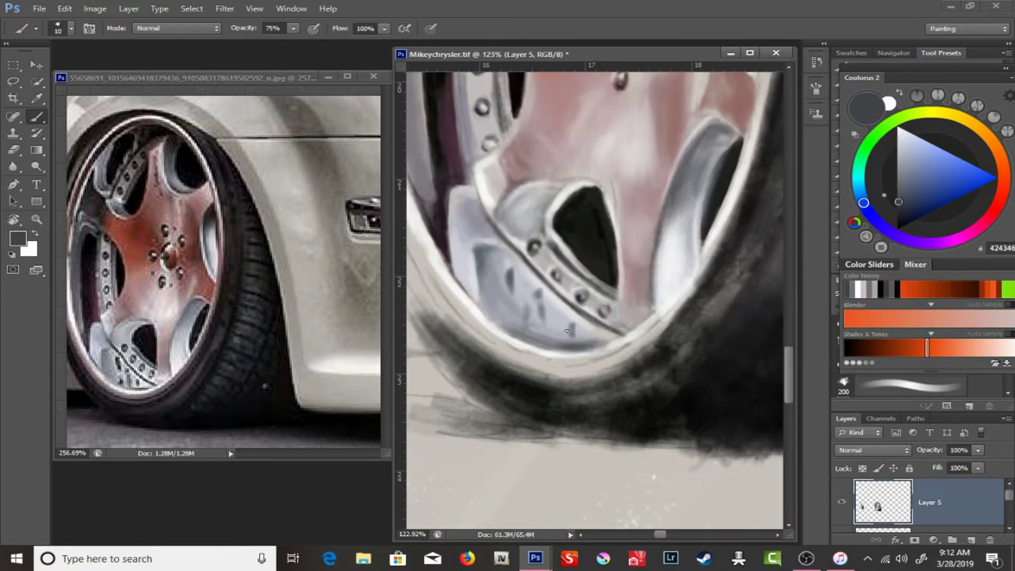
pyautogui.press('r')
pyautogui.moveTo(567, 331); pyautogui.dragTo(544, 260)
# - Set black at 100% opacity with a 20 px brush and rotate the view back upright over the whole wheel
pyautogui.press('d')
pyautogui.press('0')
pyautogui.press(']')
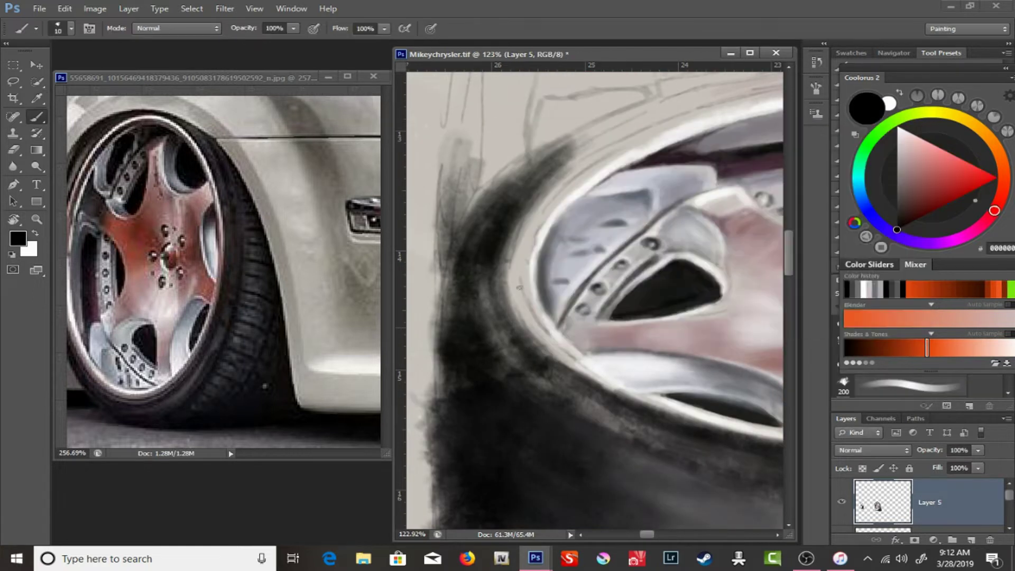
pyautogui.moveTo(448, 301); pyautogui.dragTo(529, 264)
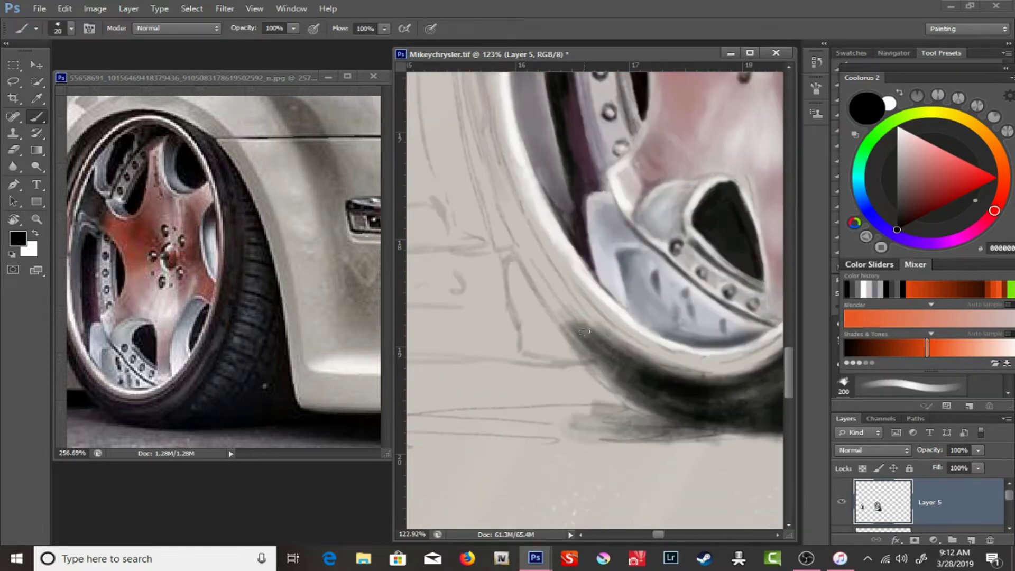
pyautogui.moveTo(581, 423)
pyautogui.mouseDown()
pyautogui.moveTo(632, 328)
pyautogui.moveTo(553, 160)
pyautogui.moveTo(611, 294)
pyautogui.mouseUp()
pyautogui.scroll(-3, 592, 296)
pyautogui.moveTo(582, 265); pyautogui.dragTo(459, 254)
pyautogui.scroll(3, 459, 254)
pyautogui.scroll(1, 459, 253)
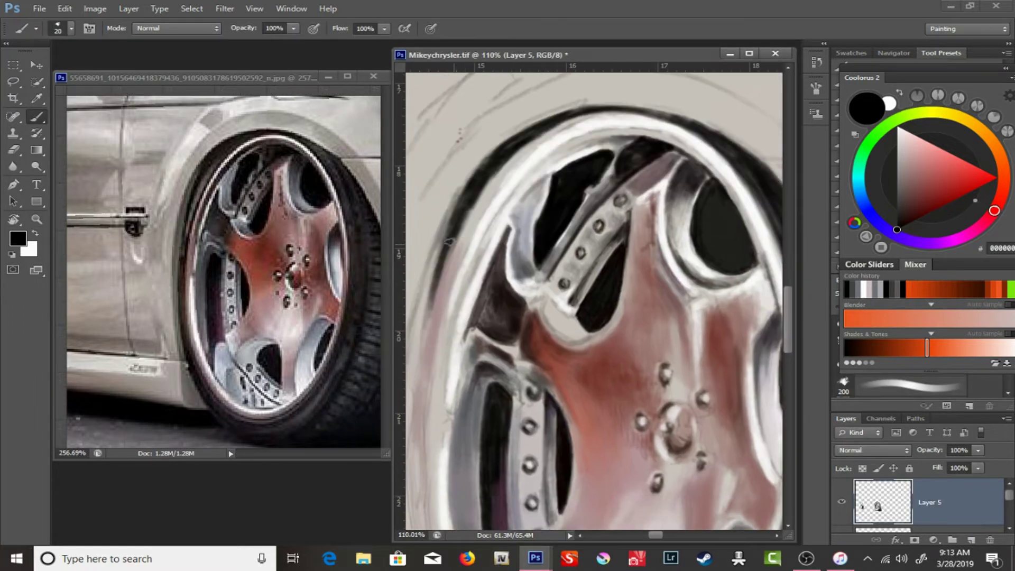
# - Move to the tire's left edge and set a black 12 px brush
pyautogui.keyDown('alt'); pyautogui.click(493, 214); pyautogui.keyUp('alt')
pyautogui.moveTo(438, 296); pyautogui.dragTo(506, 239)
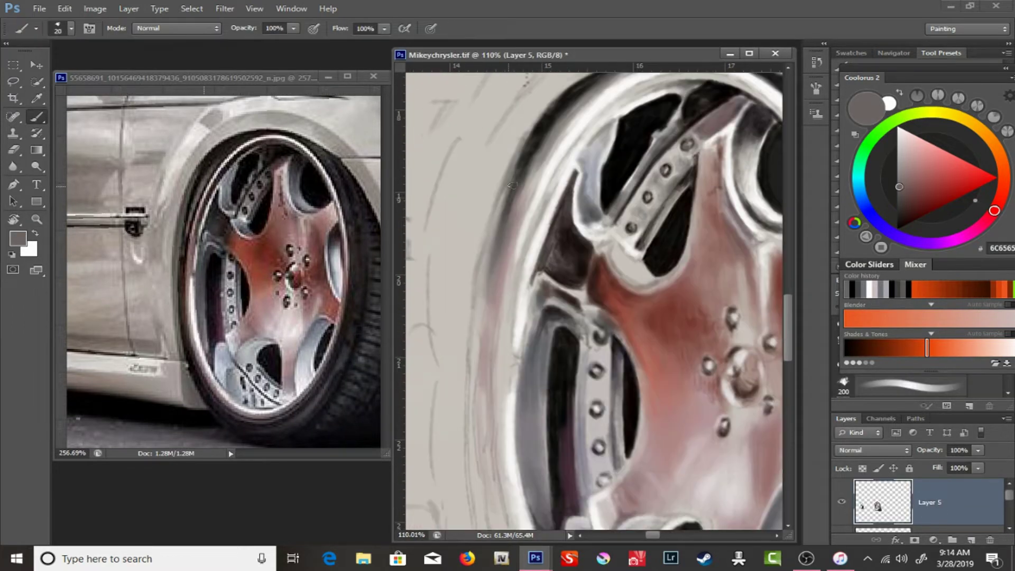
pyautogui.rightClick(553, 195)
pyautogui.click(866, 108)
pyautogui.click(872, 152)
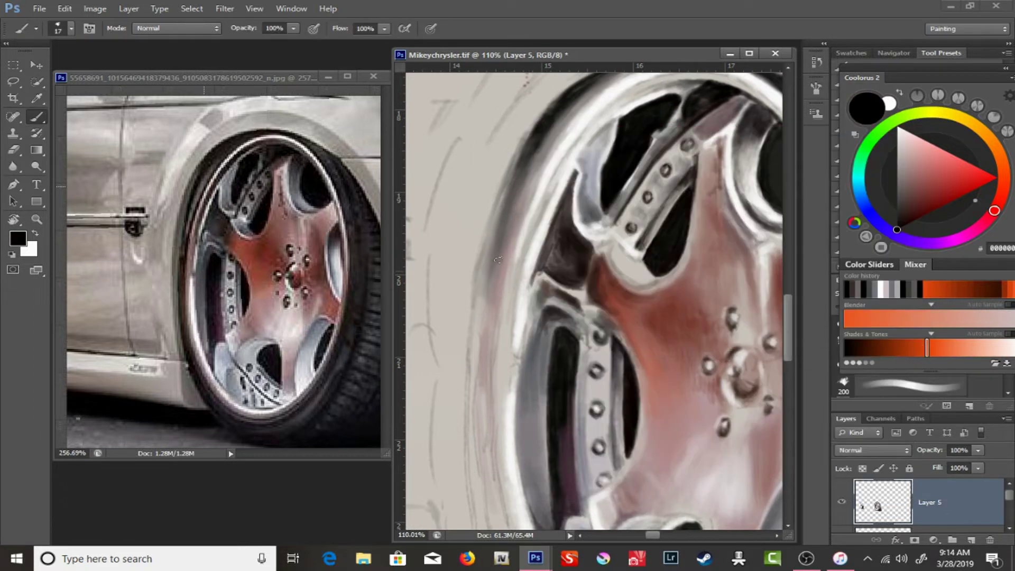
pyautogui.rightClick(498, 259)
pyautogui.write('12')
pyautogui.press('Return')
# - Build up dark shading strokes along the tire's left edge
pyautogui.moveTo(499, 259); pyautogui.dragTo(483, 417)
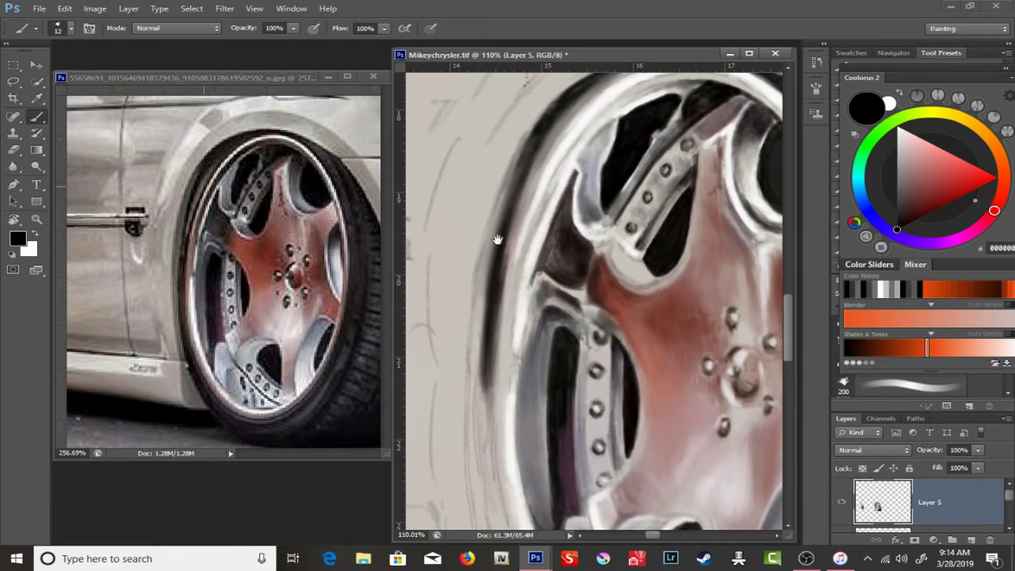
pyautogui.scroll(-3, 498, 238)
pyautogui.moveTo(515, 280); pyautogui.dragTo(518, 354)
pyautogui.scroll(2, 508, 264)
pyautogui.moveTo(502, 185); pyautogui.dragTo(510, 312)
pyautogui.moveTo(506, 222); pyautogui.dragTo(540, 407)
pyautogui.moveTo(555, 465); pyautogui.dragTo(513, 290)
pyautogui.moveTo(534, 376); pyautogui.dragTo(505, 222)
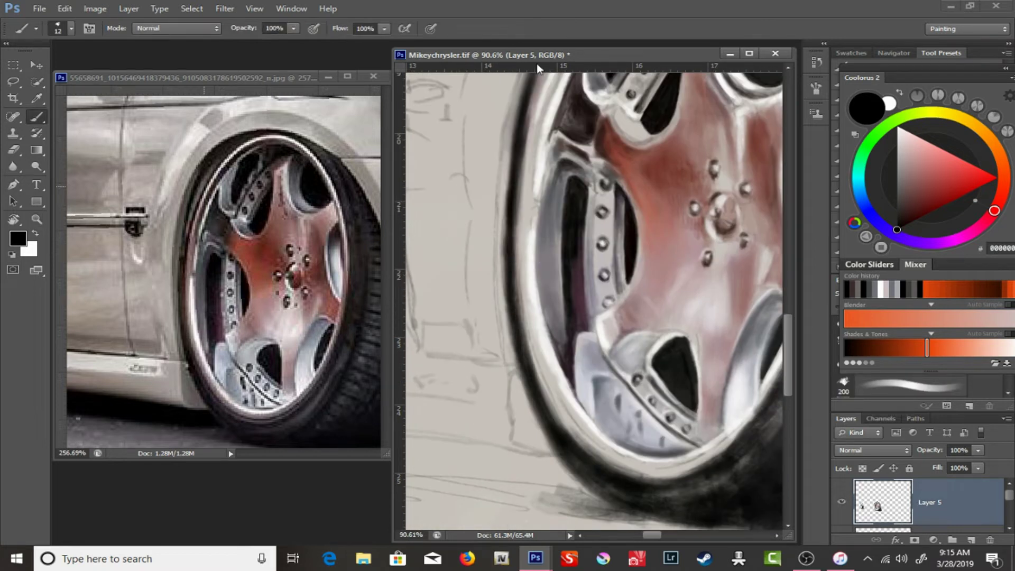
# - Sample a muted brown from the rim and rotate the painting and reference views to a new angle
pyautogui.keyDown('alt'); pyautogui.click(522, 157); pyautogui.keyUp('alt')
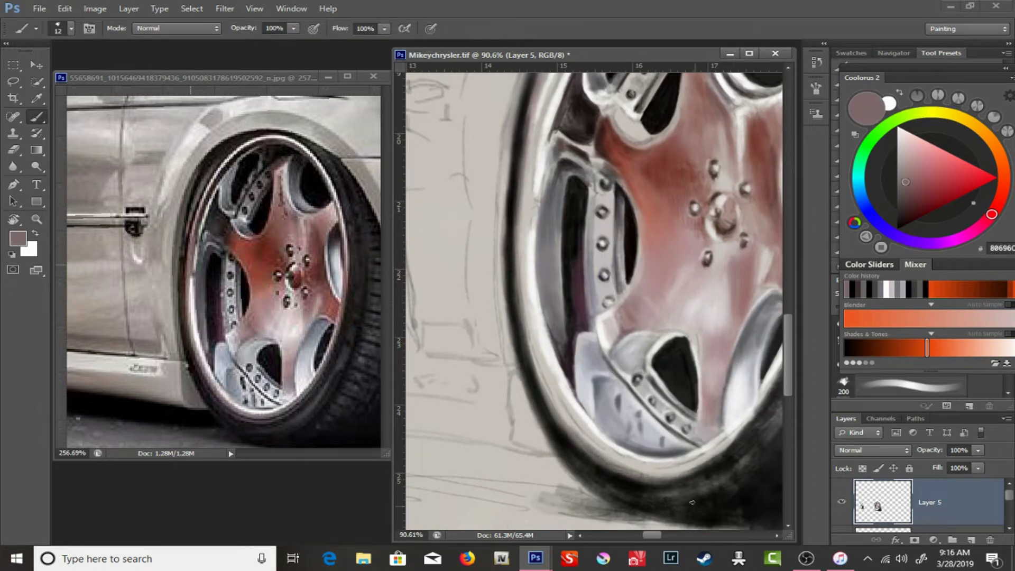
pyautogui.press('r')
pyautogui.moveTo(691, 502); pyautogui.dragTo(581, 264)
pyautogui.moveTo(222, 317); pyautogui.dragTo(238, 211)
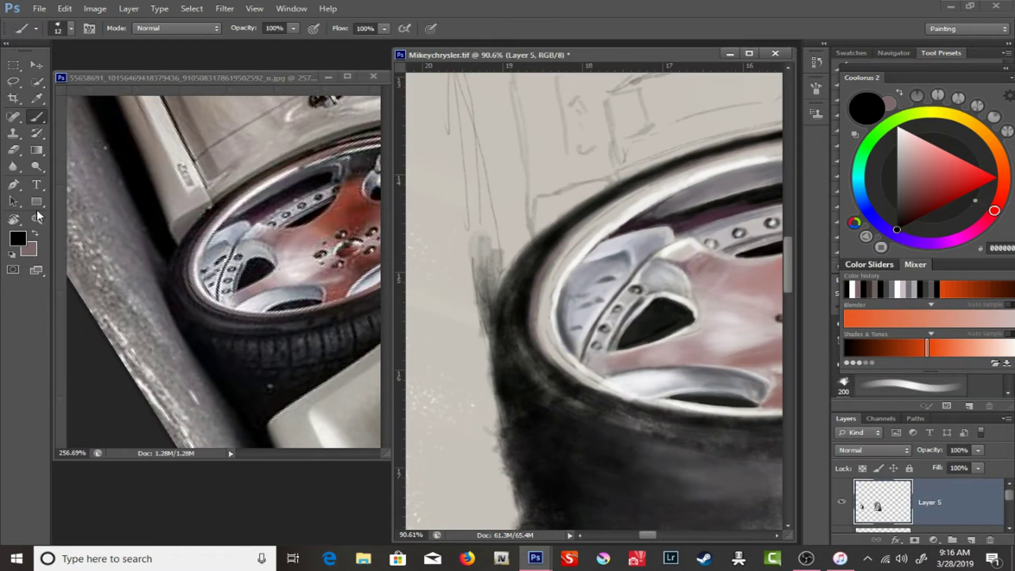
# - Enlarge the brush to 4 px and paint thin dark lines along the tire's inner edge
pyautogui.rightClick(497, 237)
pyautogui.scroll(3, 506, 267)
pyautogui.press(']')
pyautogui.moveTo(475, 320)
pyautogui.mouseDown()
pyautogui.moveTo(494, 233)
pyautogui.moveTo(581, 148)
pyautogui.moveTo(510, 212)
pyautogui.mouseUp()
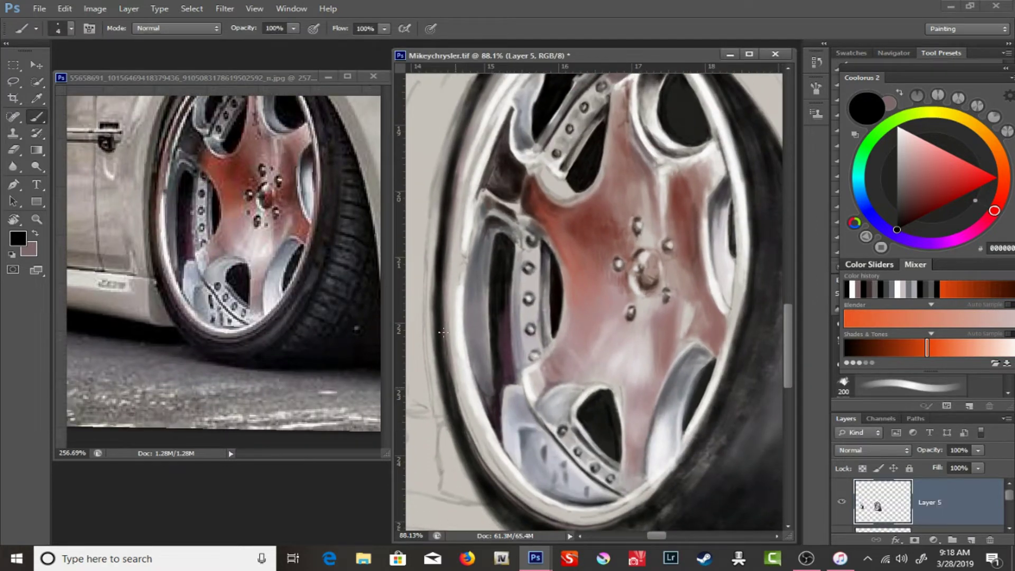
# - Darken the tire's top edge and outer left edge
pyautogui.moveTo(470, 125); pyautogui.dragTo(463, 213)
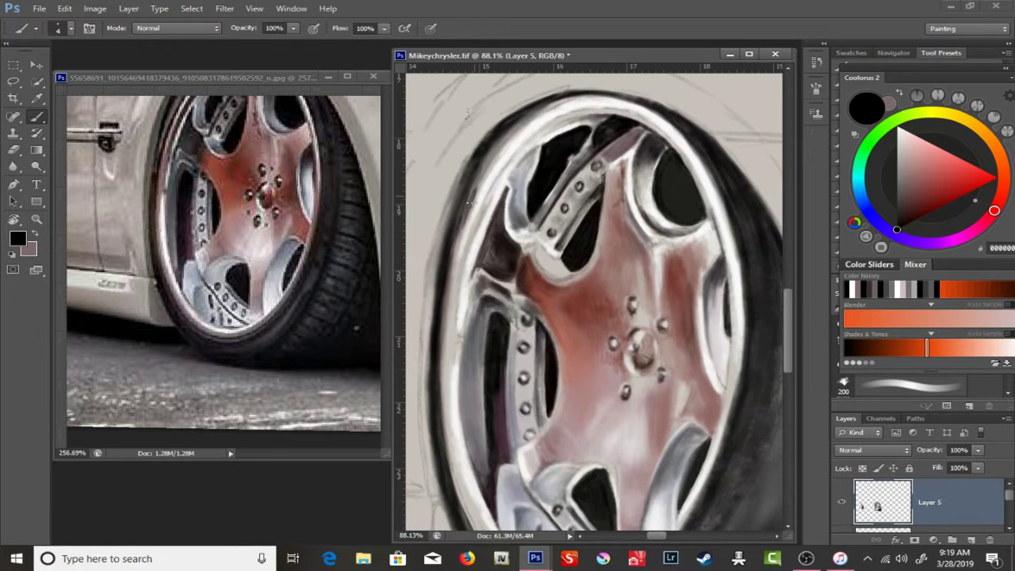
pyautogui.moveTo(534, 107); pyautogui.dragTo(539, 111)
pyautogui.moveTo(447, 233); pyautogui.dragTo(475, 172)
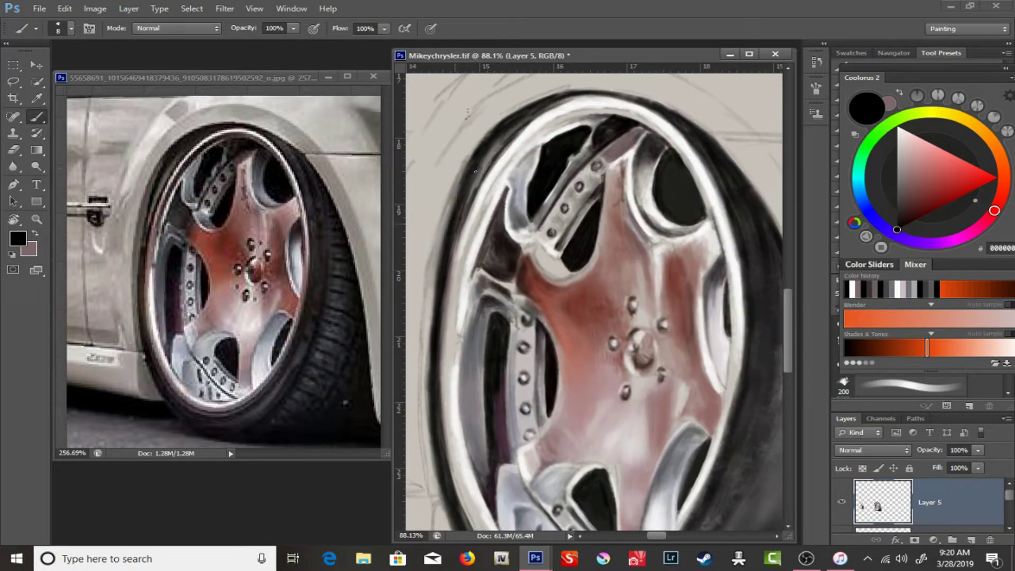
pyautogui.moveTo(434, 264); pyautogui.dragTo(449, 156)
pyautogui.moveTo(439, 217); pyautogui.dragTo(500, 118)
pyautogui.moveTo(435, 254); pyautogui.dragTo(444, 193)
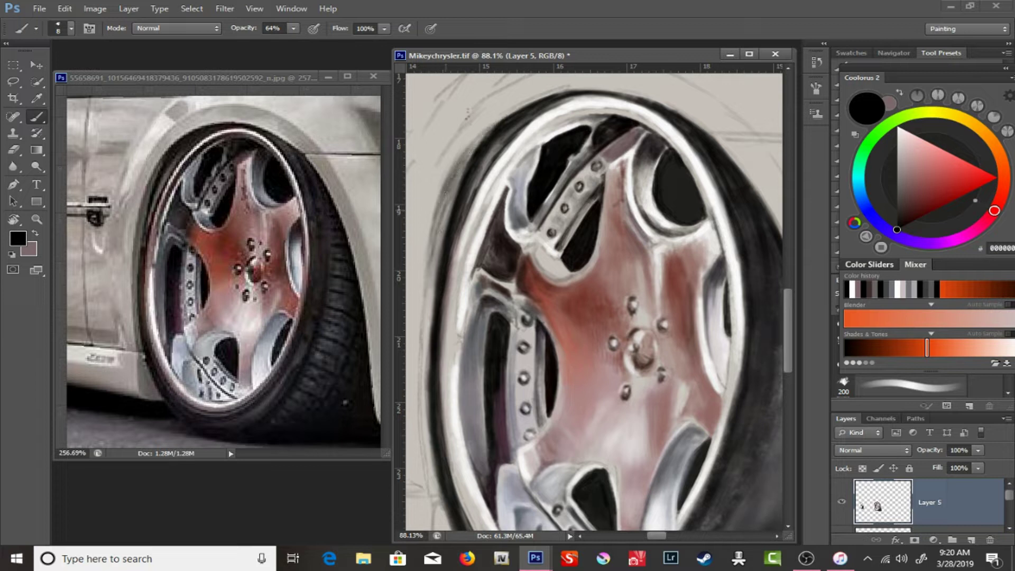
# - With a very dark purple, shade the inner rim near the wheel top and along its left edge
pyautogui.keyDown('alt'); pyautogui.click(486, 181); pyautogui.keyUp('alt')
pyautogui.moveTo(530, 136); pyautogui.dragTo(576, 119)
pyautogui.moveTo(484, 208)
pyautogui.mouseDown()
pyautogui.moveTo(534, 136)
pyautogui.moveTo(464, 246)
pyautogui.moveTo(455, 283)
pyautogui.mouseUp()
pyautogui.moveTo(500, 179); pyautogui.dragTo(467, 274)
# - Set the paint colour to black at 83% opacity and rotate the painting and reference views
pyautogui.keyDown('alt'); pyautogui.click(480, 244); pyautogui.keyUp('alt')
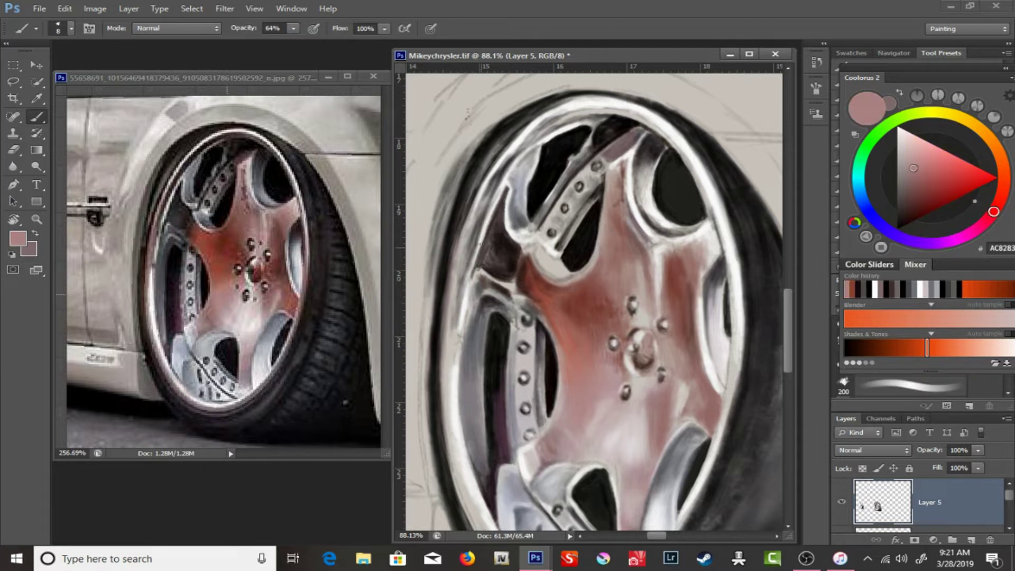
pyautogui.write('0')
pyautogui.press('Return')
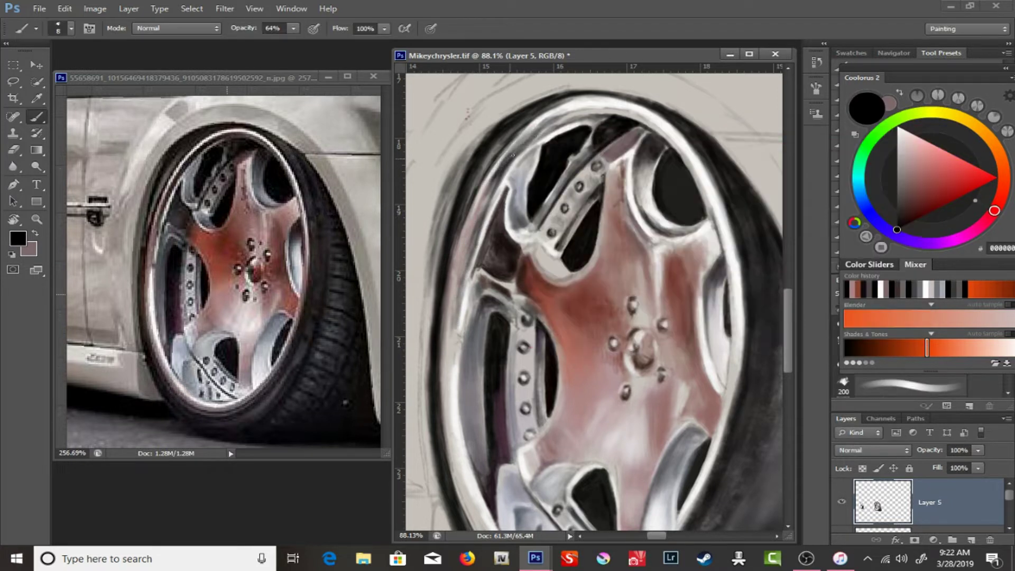
pyautogui.press('8')
pyautogui.press('3')
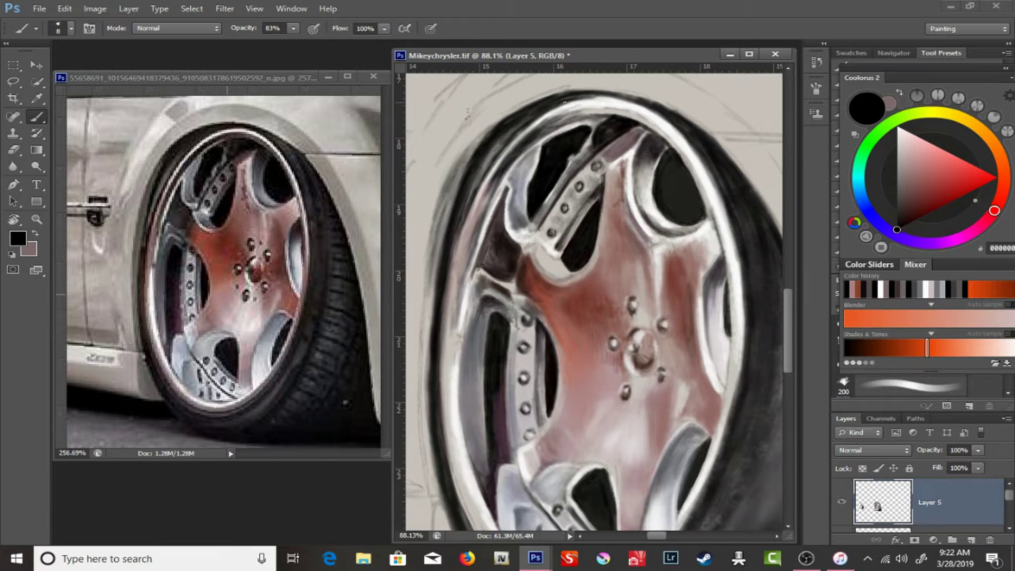
pyautogui.moveTo(620, 112); pyautogui.dragTo(652, 134)
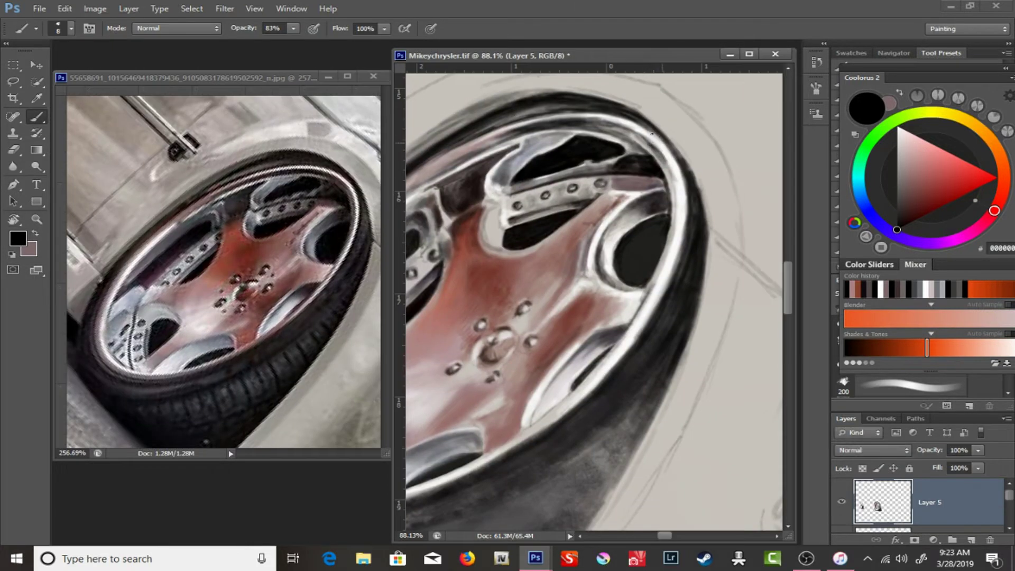
# - Darken the inner tire edge and rim around the spoke openings, then sample pinkish tones with a 31 px brush
pyautogui.moveTo(597, 370)
pyautogui.mouseDown()
pyautogui.moveTo(666, 313)
pyautogui.moveTo(660, 135)
pyautogui.moveTo(698, 211)
pyautogui.mouseUp()
pyautogui.moveTo(483, 225); pyautogui.dragTo(496, 252)
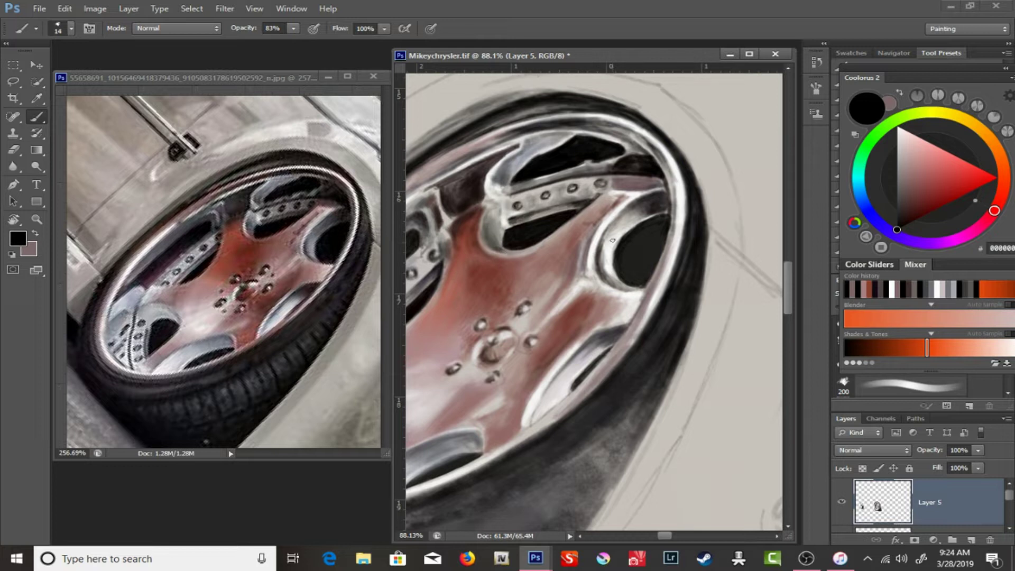
pyautogui.moveTo(612, 240); pyautogui.dragTo(588, 262)
pyautogui.click(35, 235)
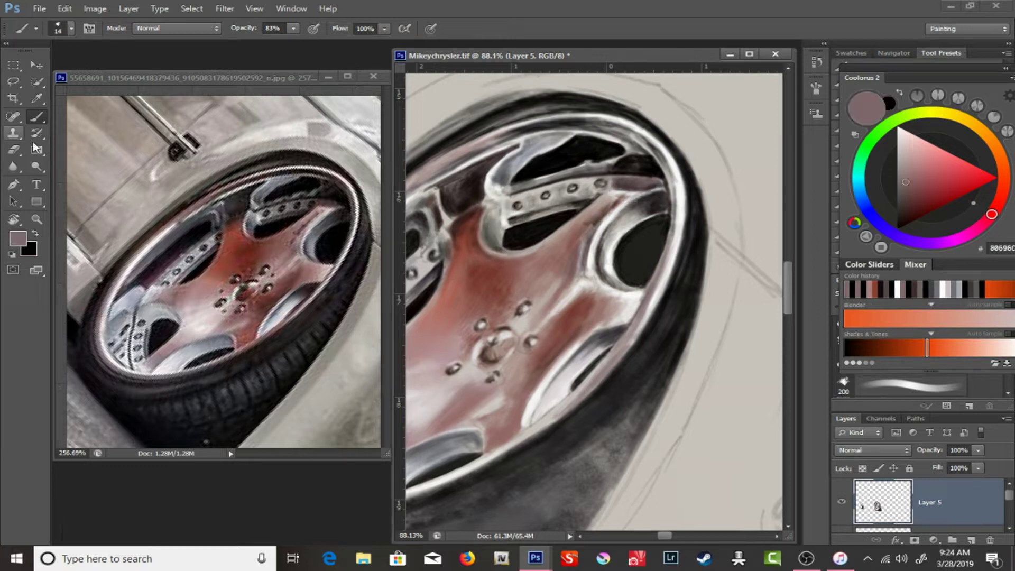
pyautogui.keyDown('alt'); pyautogui.click(653, 210); pyautogui.keyUp('alt')
pyautogui.keyDown('alt'); pyautogui.click(647, 310); pyautogui.keyUp('alt')
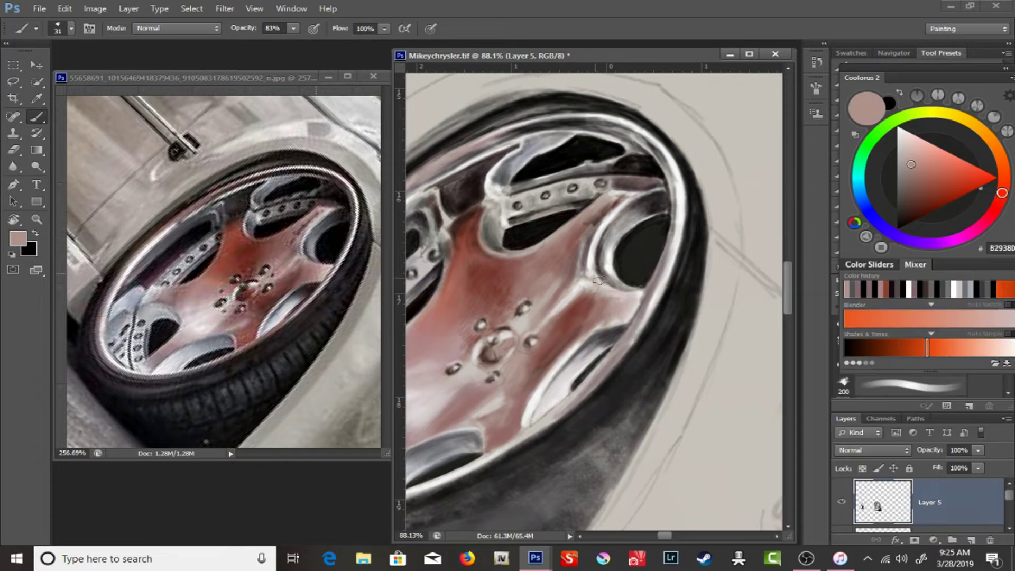
pyautogui.moveTo(465, 290)
pyautogui.mouseDown()
pyautogui.moveTo(450, 237)
pyautogui.moveTo(401, 238)
pyautogui.mouseUp()
# - Zoom in on the reference photo and paint black strokes over the tire
pyautogui.press('z')
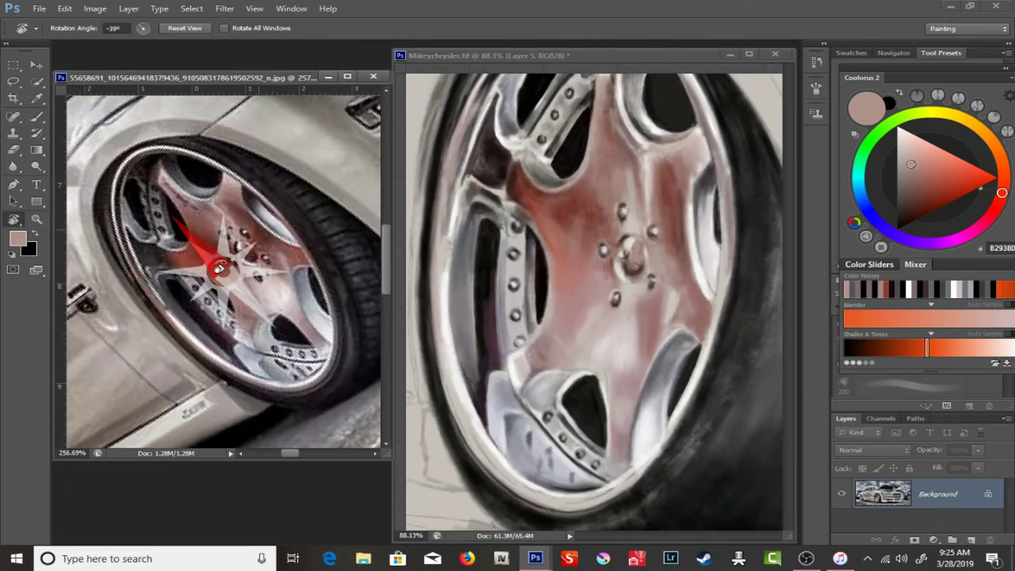
pyautogui.moveTo(237, 265); pyautogui.dragTo(370, 274)
pyautogui.moveTo(560, 283); pyautogui.dragTo(534, 283)
pyautogui.press('b')
pyautogui.press('x')
pyautogui.moveTo(520, 185); pyautogui.dragTo(563, 352)
pyautogui.moveTo(528, 222); pyautogui.dragTo(558, 364)
pyautogui.moveTo(549, 327); pyautogui.dragTo(576, 438)
# - At 95% opacity with a 14 px brush, darken the tire's tread and rim edge
pyautogui.moveTo(293, 28); pyautogui.dragTo(299, 45)
pyautogui.rightClick(546, 262)
pyautogui.moveTo(546, 263); pyautogui.dragTo(533, 259)
pyautogui.press('Return')
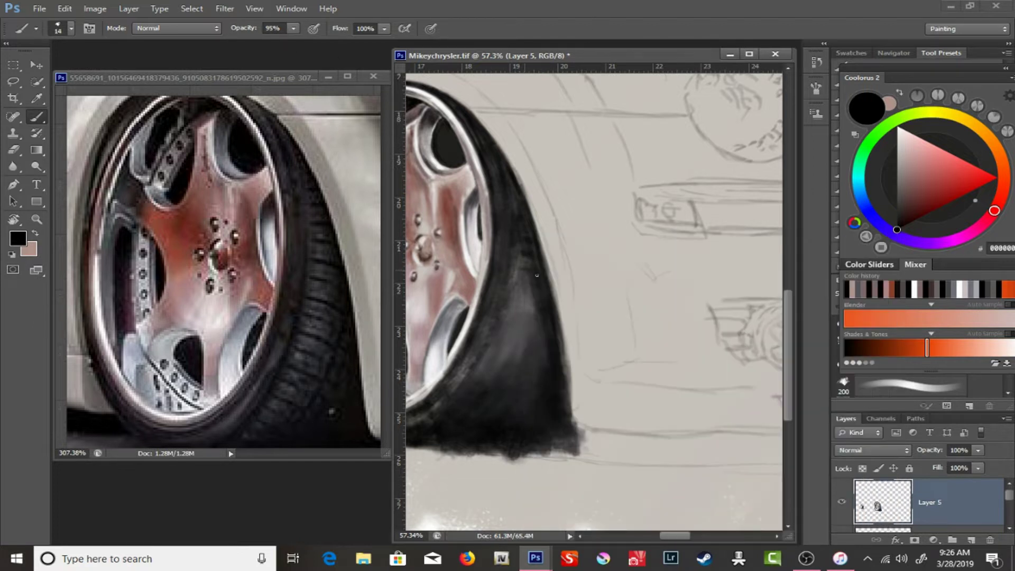
pyautogui.moveTo(513, 306); pyautogui.dragTo(479, 369)
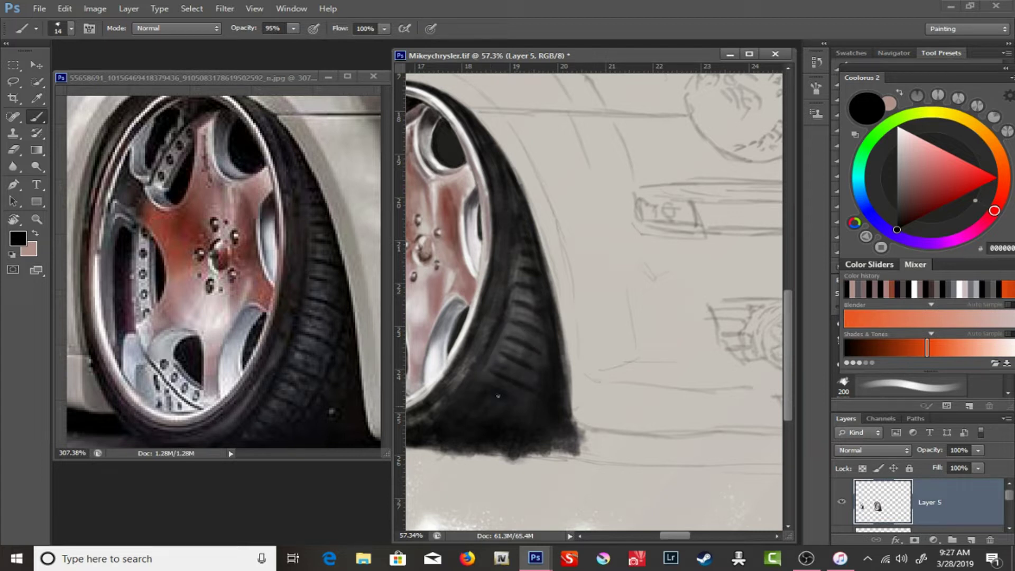
pyautogui.moveTo(466, 340); pyautogui.dragTo(502, 278)
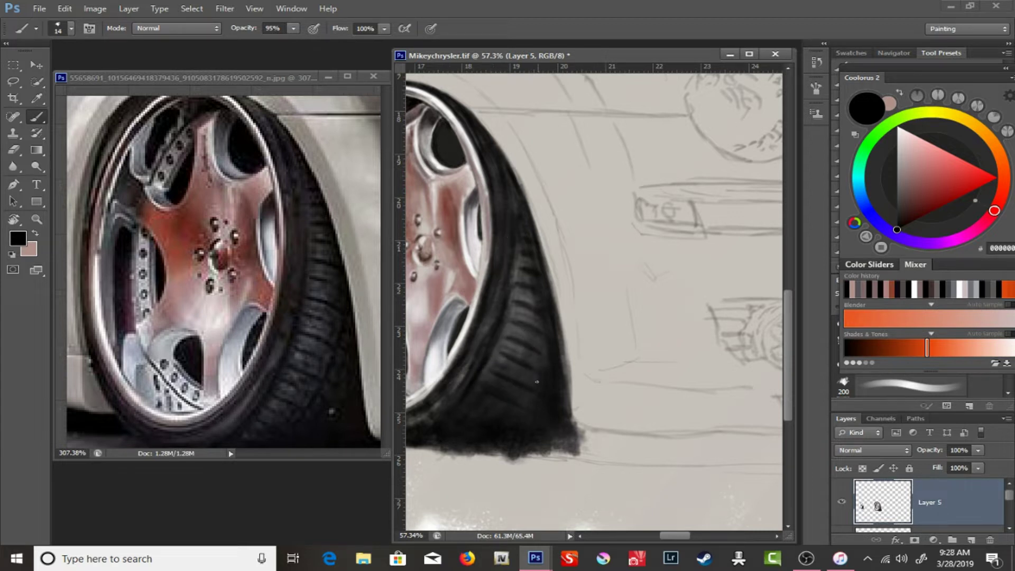
# - Try light grey C6C6C6, sample the reference tire colour, then settle on pure black
pyautogui.keyDown('alt'); pyautogui.click(507, 288); pyautogui.keyUp('alt')
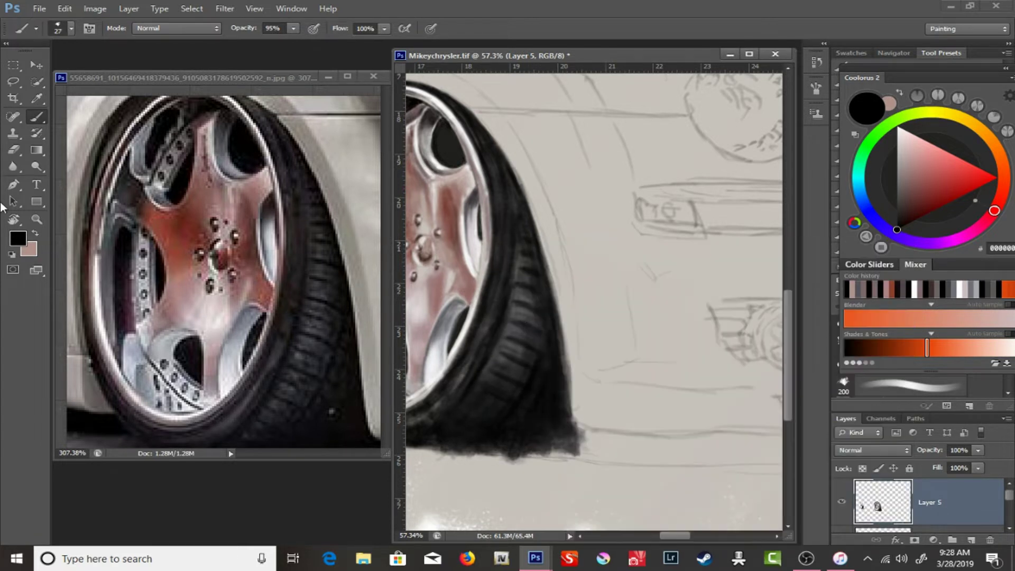
pyautogui.rightClick(475, 222)
pyautogui.press('Return')
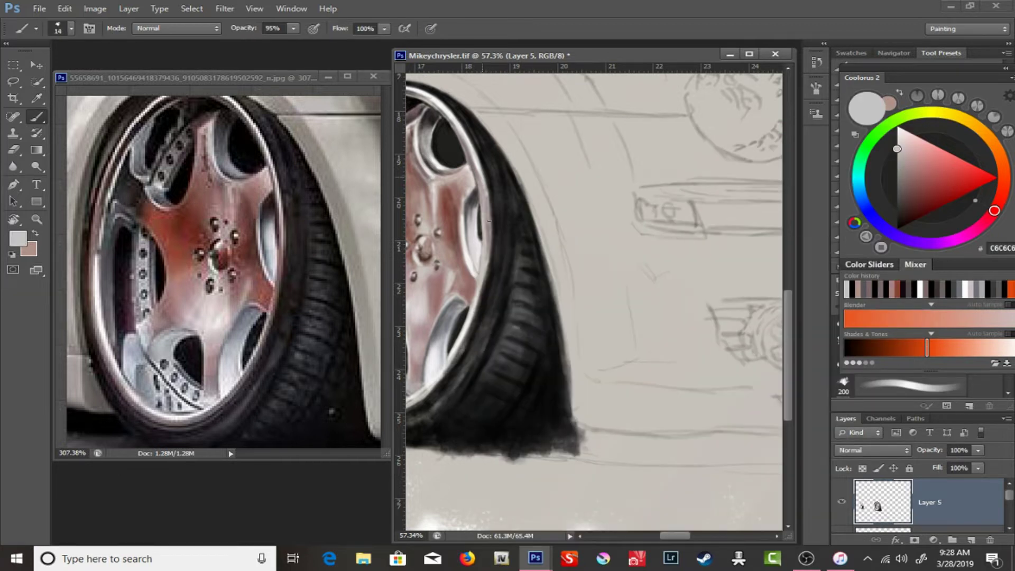
pyautogui.press('i')
pyautogui.click(275, 243)
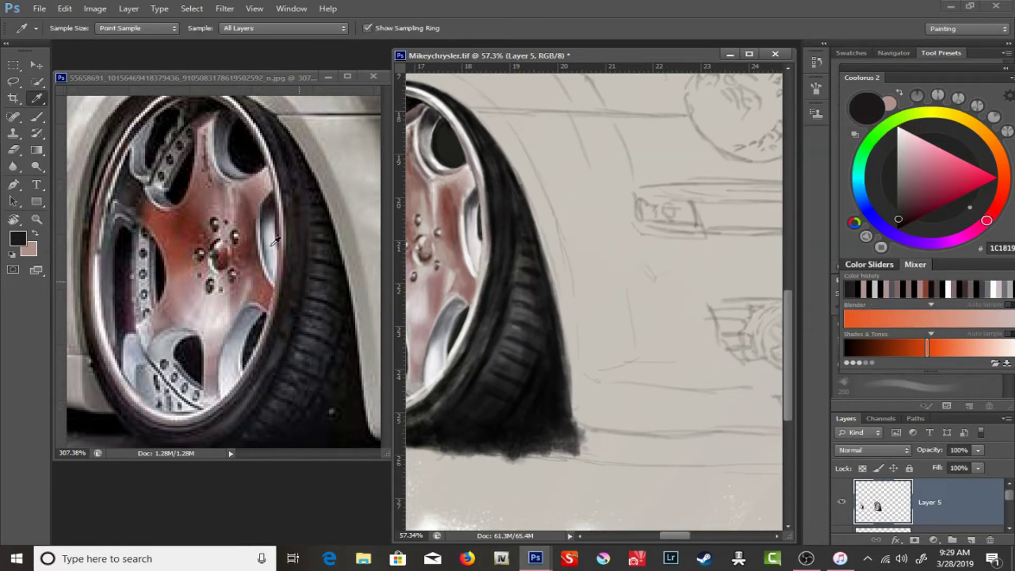
pyautogui.press('b')
pyautogui.keyDown('alt'); pyautogui.click(459, 370); pyautogui.keyUp('alt')
pyautogui.keyDown('alt'); pyautogui.click(421, 421); pyautogui.keyUp('alt')
# - Bring the whole wheel into view and blacken the tire's lower-left edge
pyautogui.moveTo(421, 421); pyautogui.dragTo(583, 331)
pyautogui.moveTo(508, 344)
pyautogui.mouseDown()
pyautogui.moveTo(433, 314)
pyautogui.moveTo(456, 321)
pyautogui.mouseUp()
pyautogui.press('F2')
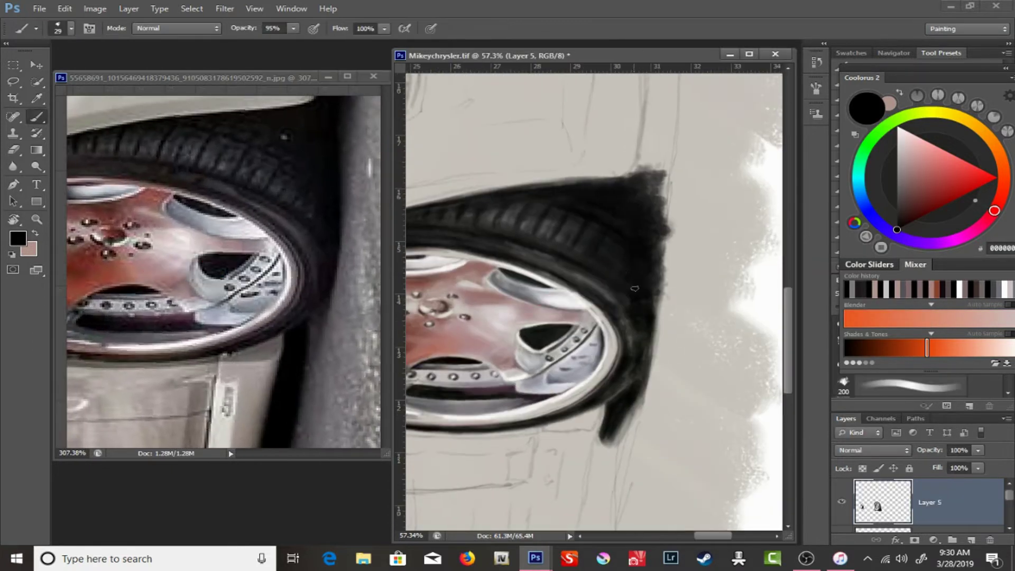
# - Paint a long black shadow down the tyre's outer edge toward the lower fender
pyautogui.moveTo(528, 317)
pyautogui.mouseDown()
pyautogui.moveTo(561, 317)
pyautogui.moveTo(576, 391)
pyautogui.mouseUp()
pyautogui.moveTo(608, 248); pyautogui.dragTo(587, 508)
pyautogui.moveTo(623, 112); pyautogui.dragTo(576, 475)
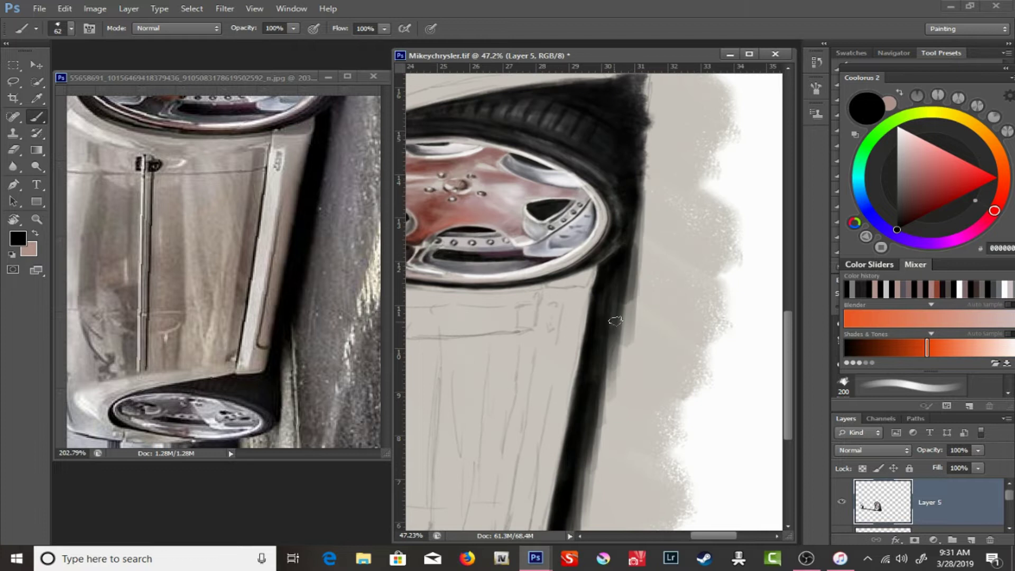
pyautogui.moveTo(552, 222)
pyautogui.mouseDown()
pyautogui.moveTo(544, 475)
pyautogui.moveTo(528, 153)
pyautogui.moveTo(545, 363)
pyautogui.moveTo(544, 169)
pyautogui.mouseUp()
pyautogui.scroll(5, 544, 370)
pyautogui.scroll(-3, 687, 175)
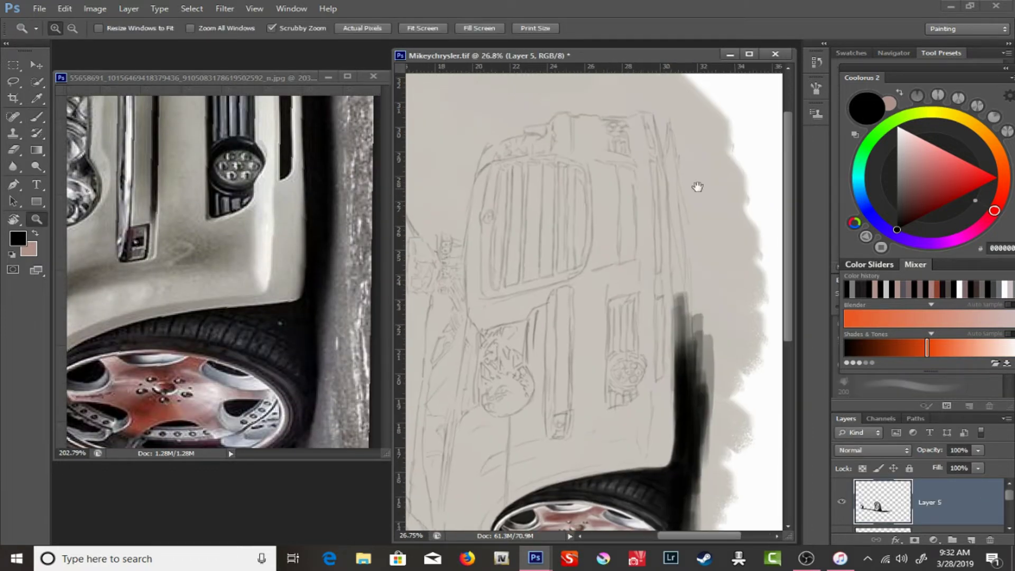
pyautogui.moveTo(581, 108)
pyautogui.mouseDown()
pyautogui.moveTo(586, 476)
pyautogui.moveTo(587, 153)
pyautogui.moveTo(613, 296)
pyautogui.moveTo(660, 296)
pyautogui.mouseUp()
pyautogui.scroll(2, 587, 317)
# - Rotate the view upright, zoom out to the whole car, and sample body colour F0E9E7
pyautogui.press('r')
pyautogui.press('z')
pyautogui.keyDown('alt'); pyautogui.click(615, 296); pyautogui.keyUp('alt')
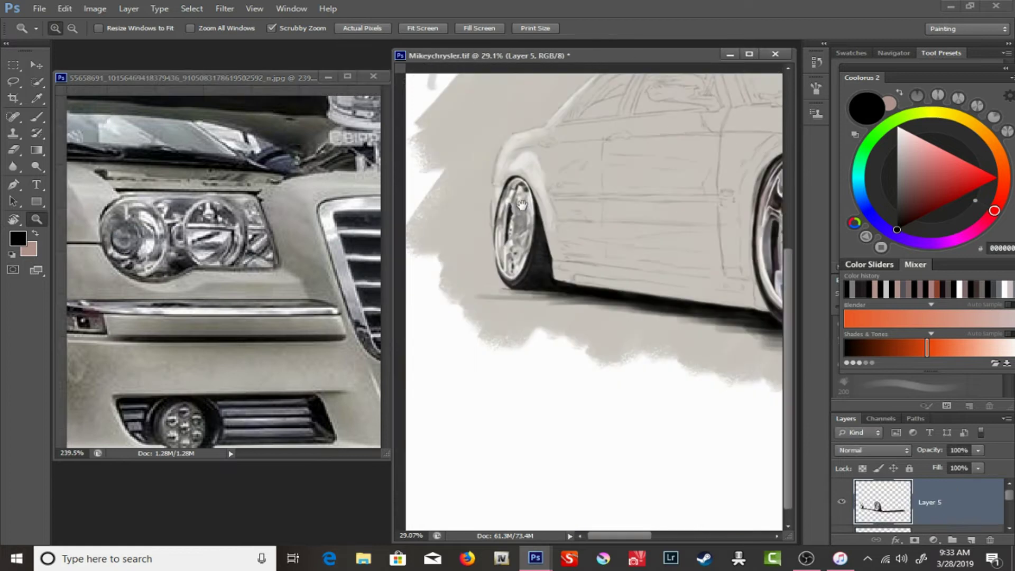
pyautogui.press('i')
pyautogui.click(655, 228)
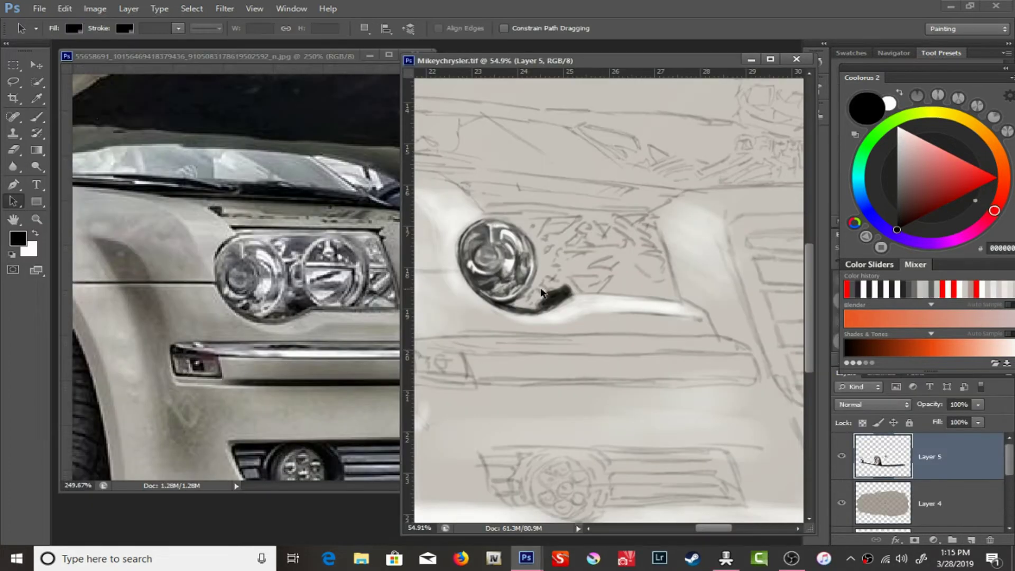
# - Add a small dark stroke near the headlight and shrink the brush to size 9
pyautogui.press('b')
pyautogui.moveTo(547, 289)
pyautogui.mouseDown()
pyautogui.moveTo(555, 285)
pyautogui.moveTo(533, 264)
pyautogui.mouseUp()
pyautogui.rightClick(518, 302)
pyautogui.press('Return')
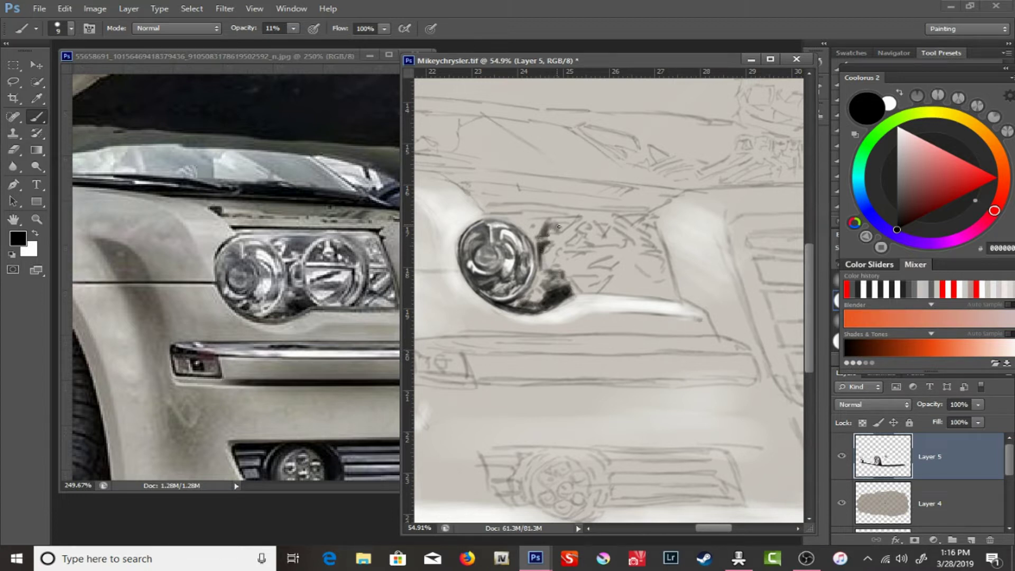
# - At 20% opacity, stroke the headlight top, cycling through greys 636369, white and 1D1D1D
pyautogui.press('2')
pyautogui.moveTo(550, 224); pyautogui.dragTo(571, 220)
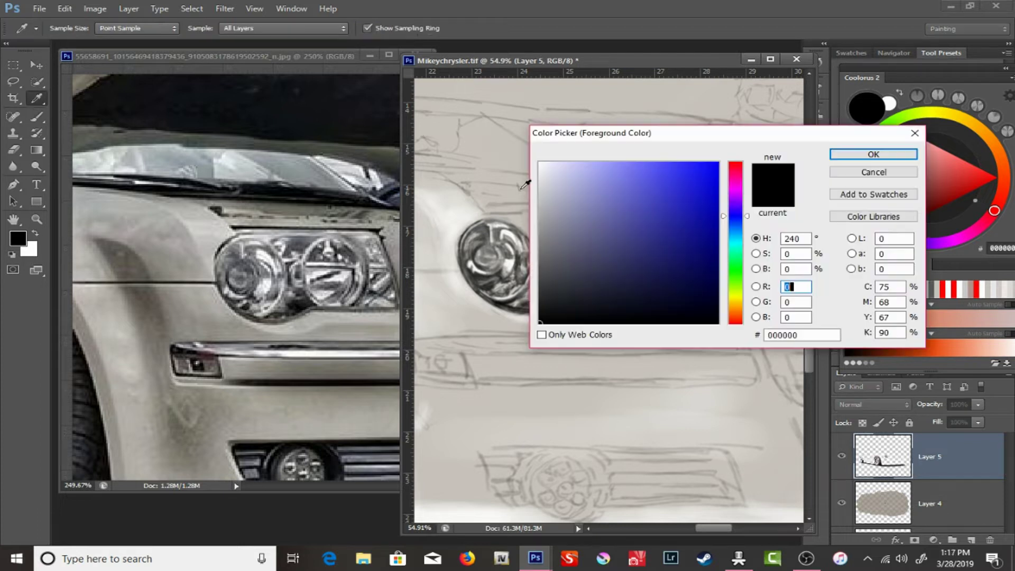
pyautogui.click(540, 297)
pyautogui.press('Return')
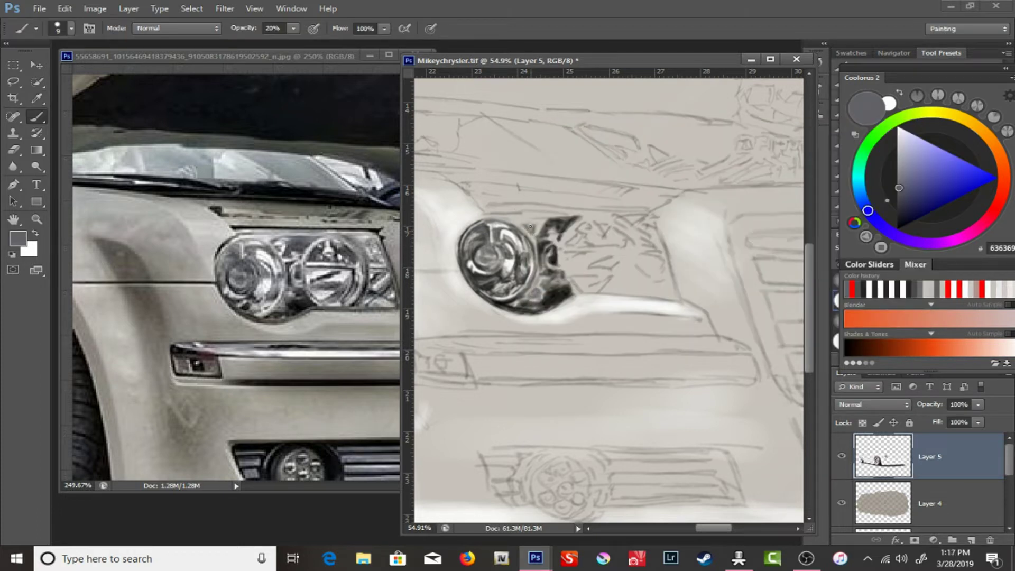
pyautogui.click(35, 234)
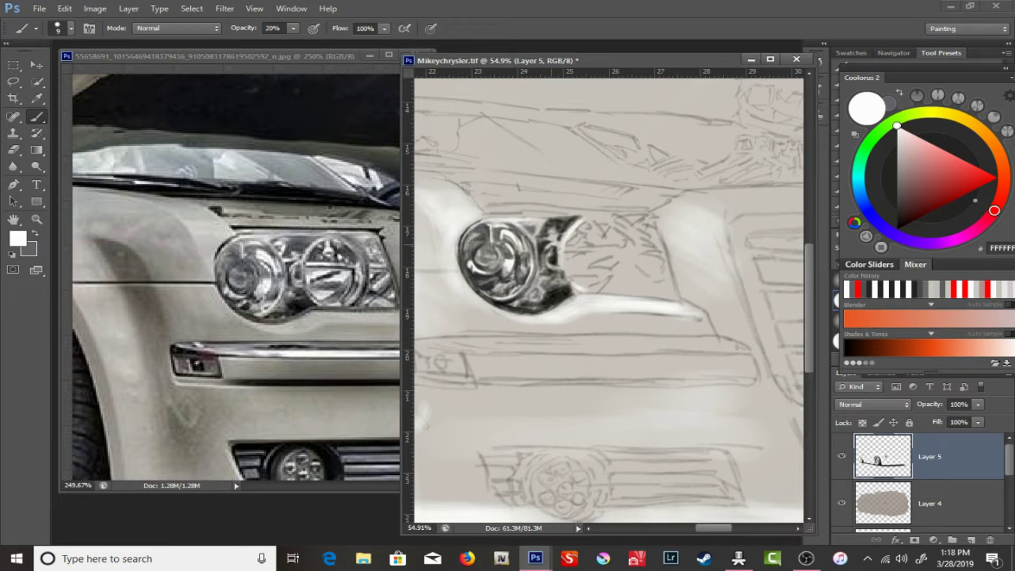
pyautogui.click(593, 253)
pyautogui.press('Return')
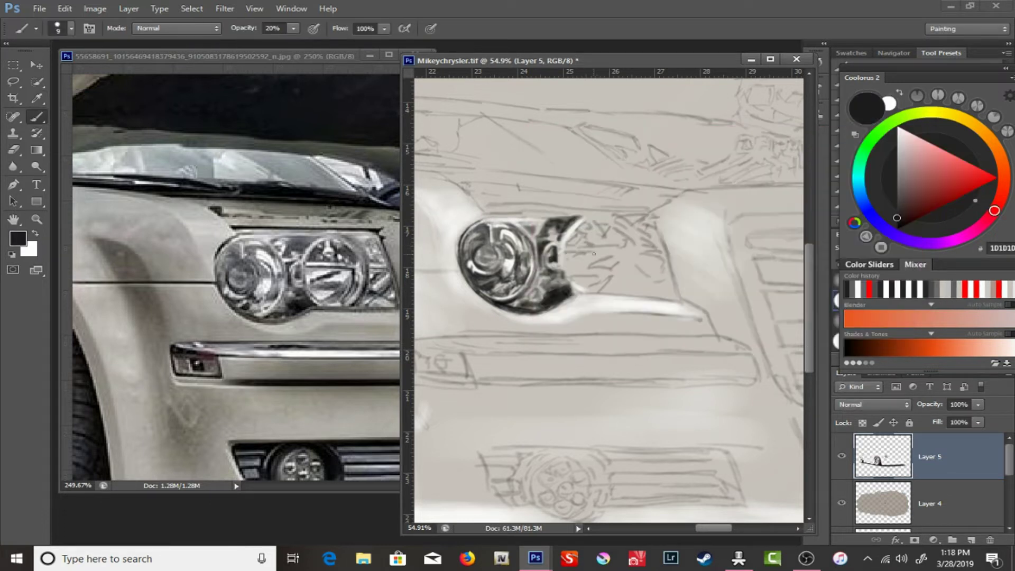
# - Erase and soften the small dark strokes right of the headlight
pyautogui.press('e')
pyautogui.rightClick(595, 272)
pyautogui.moveTo(568, 255); pyautogui.dragTo(629, 259)
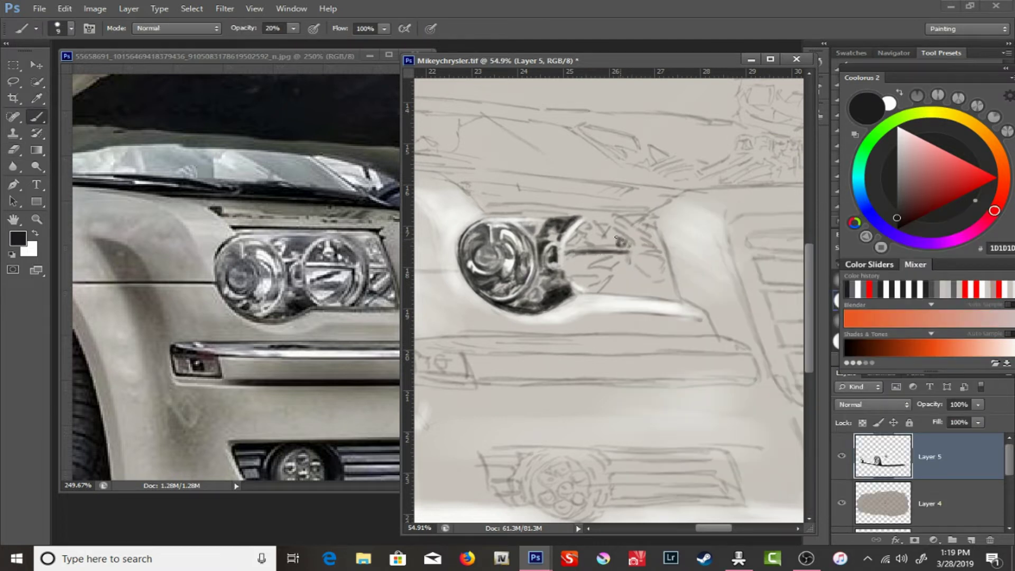
pyautogui.press('e')
pyautogui.moveTo(567, 203); pyautogui.dragTo(611, 227)
pyautogui.press('b')
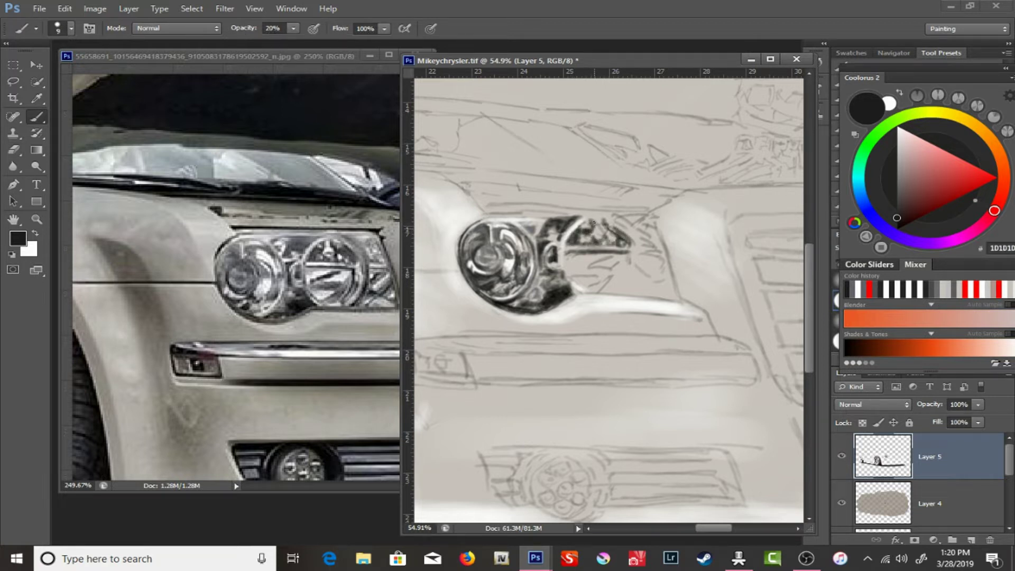
# - Paint a short white headlight highlight at 69% opacity, then return to grey 6C6C6C at 20%
pyautogui.click(580, 243)
pyautogui.press('Return')
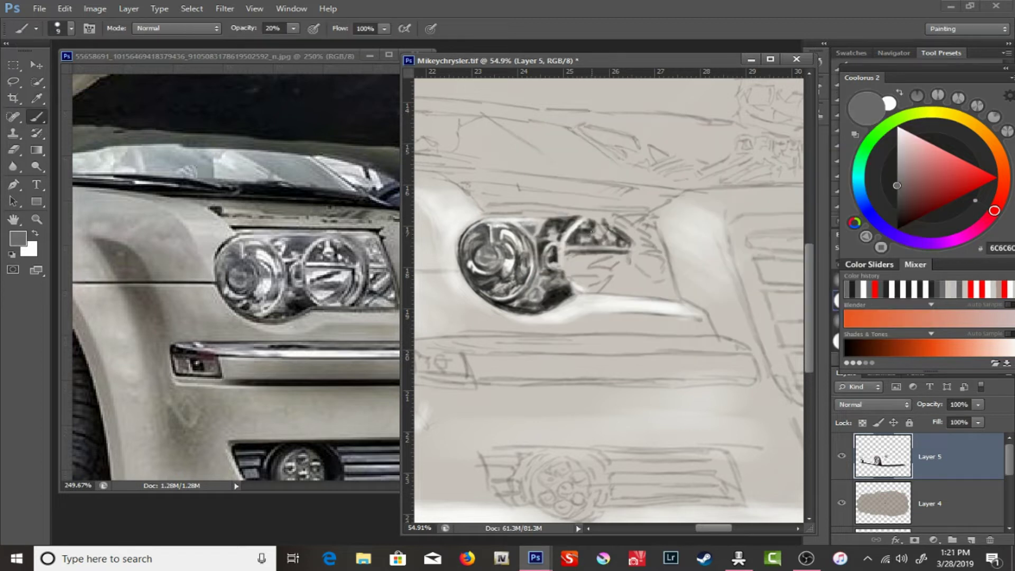
pyautogui.press('x')
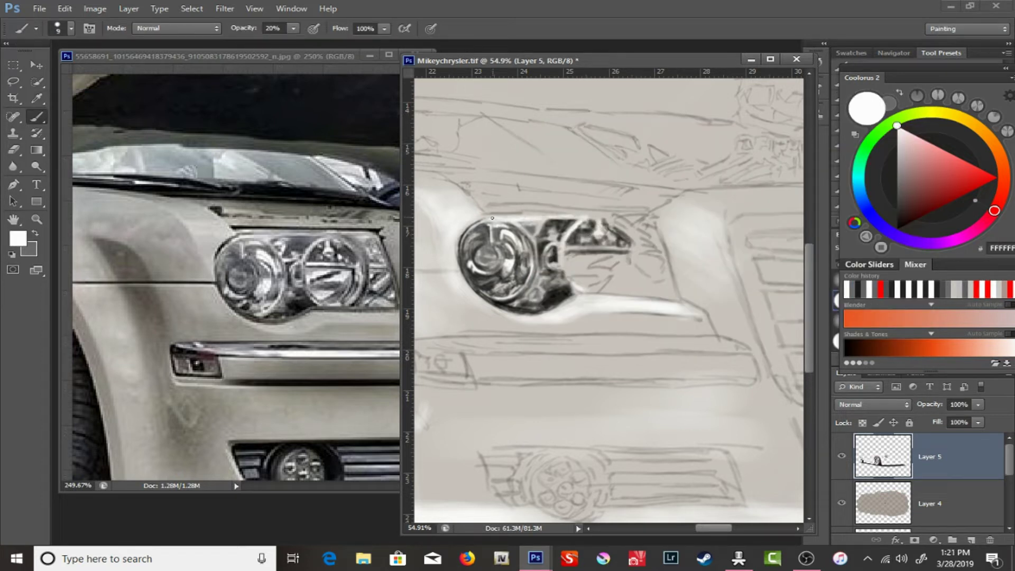
pyautogui.press('6')
pyautogui.press('9')
pyautogui.moveTo(590, 267)
pyautogui.mouseDown()
pyautogui.moveTo(619, 261)
pyautogui.moveTo(583, 264)
pyautogui.mouseUp()
pyautogui.press('x')
pyautogui.press('2')
# - Select shading colours 383838, 898989, FFFFFF, and finally grey 909090
pyautogui.keyDown('alt'); pyautogui.click(578, 270); pyautogui.keyUp('alt')
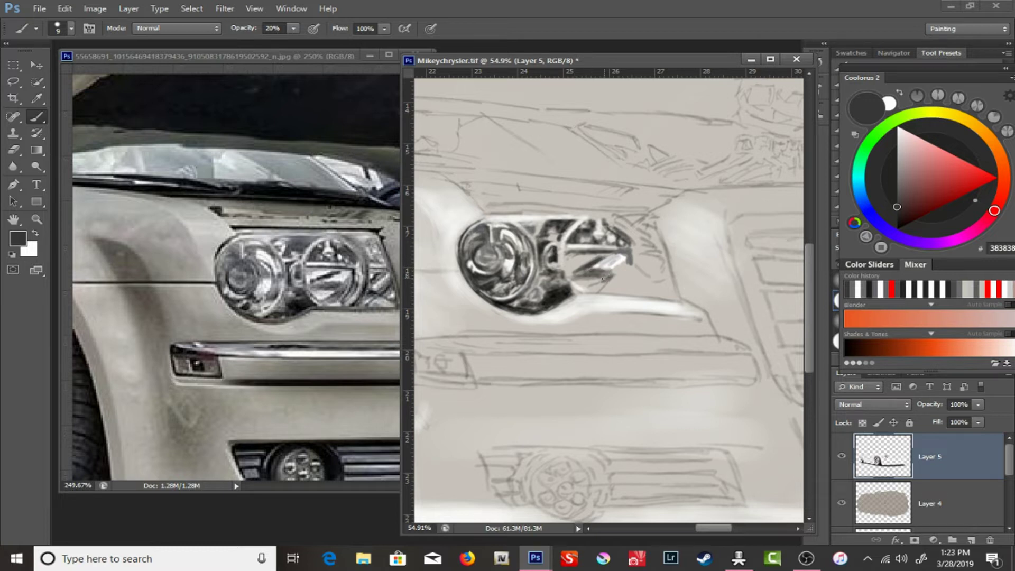
pyautogui.keyDown('alt'); pyautogui.click(596, 288); pyautogui.keyUp('alt')
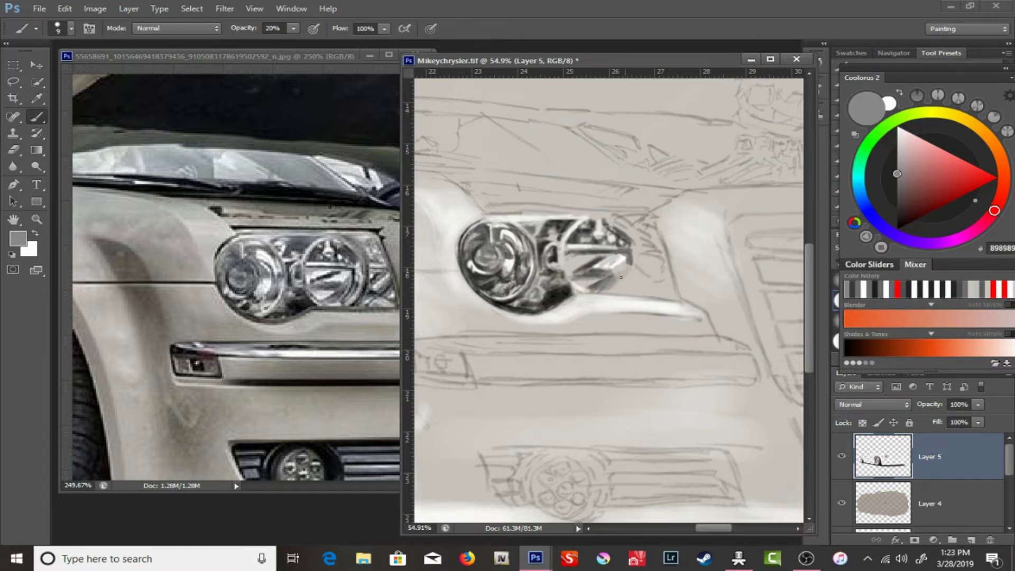
pyautogui.write('ffffff')
pyautogui.press('Return')
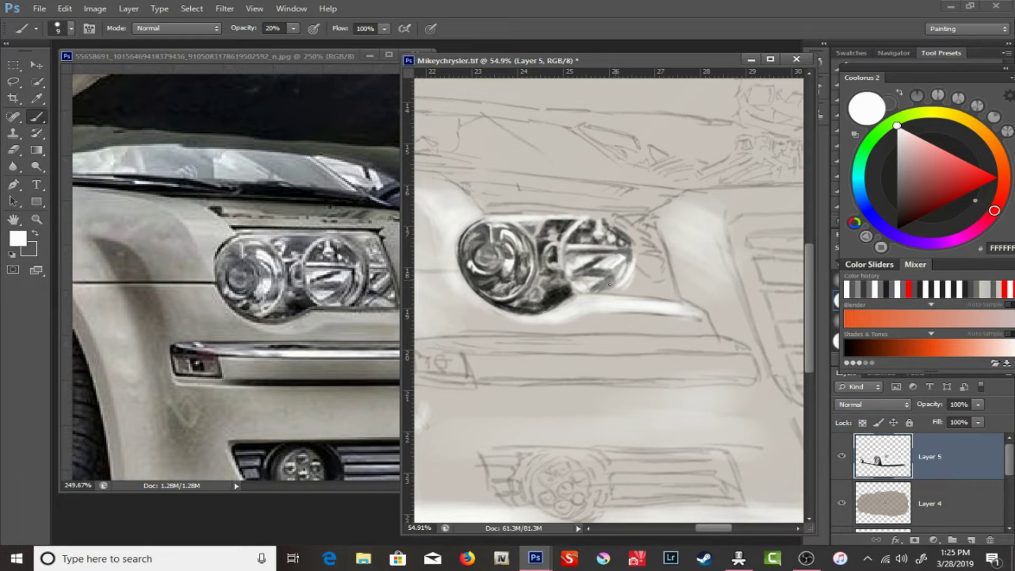
pyautogui.write('909090')
pyautogui.press('Return')
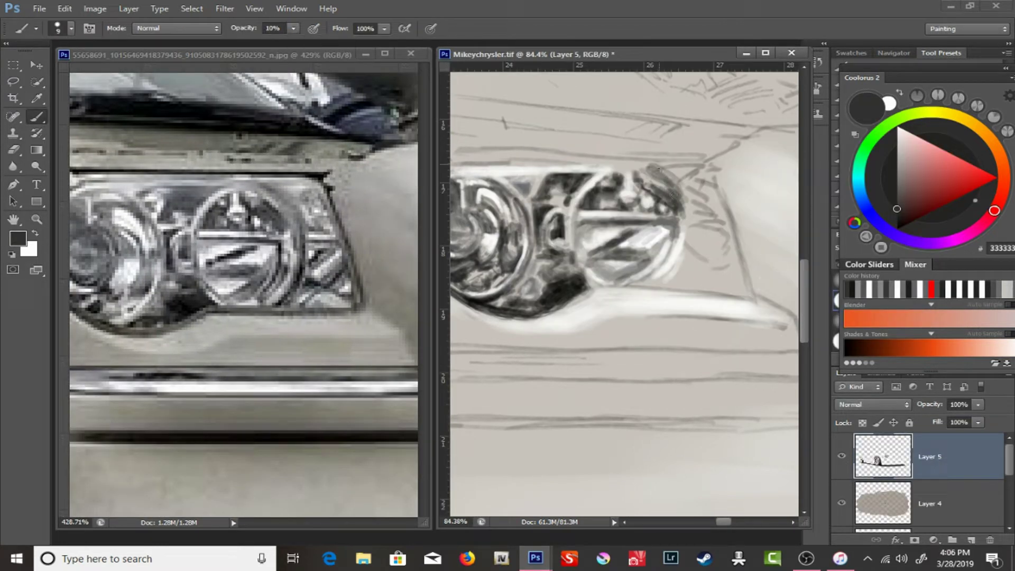
# - Outline the headlight's right edge in dark with a 4 px brush
pyautogui.moveTo(706, 170); pyautogui.dragTo(740, 250)
pyautogui.rightClick(729, 174)
pyautogui.press('Escape')
pyautogui.moveTo(705, 167); pyautogui.dragTo(749, 287)
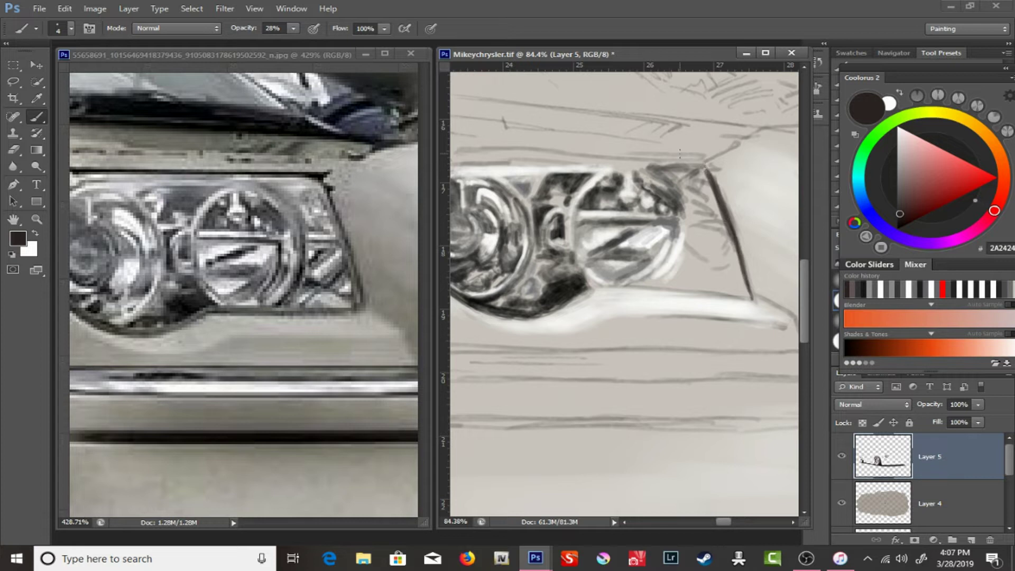
# - Draw dark lines along the headlight's top edge, then switch to the eraser
pyautogui.moveTo(756, 193); pyautogui.dragTo(502, 191)
pyautogui.moveTo(592, 190); pyautogui.dragTo(734, 195)
pyautogui.moveTo(634, 264); pyautogui.dragTo(665, 254)
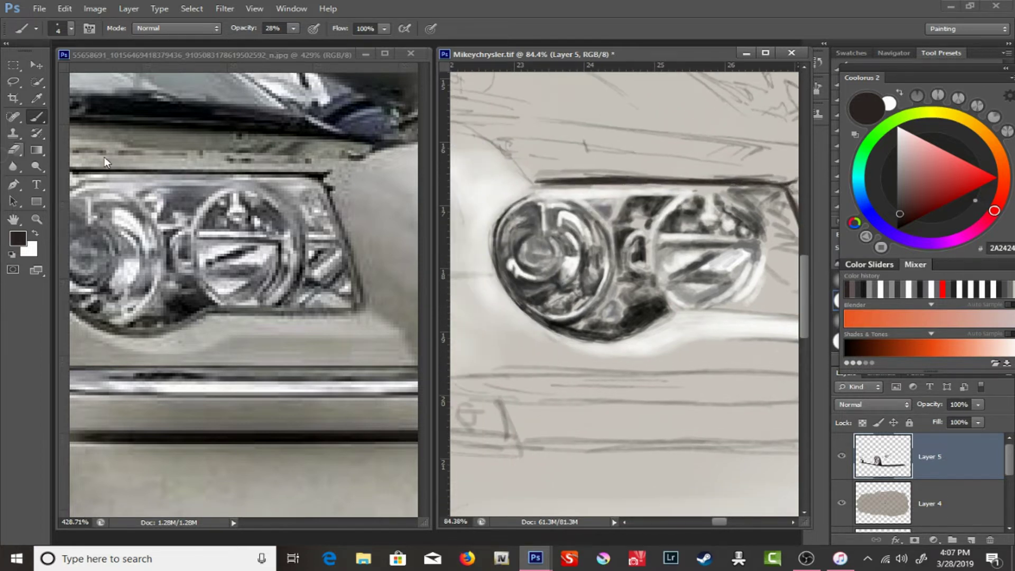
pyautogui.moveTo(317, 159); pyautogui.dragTo(155, 226)
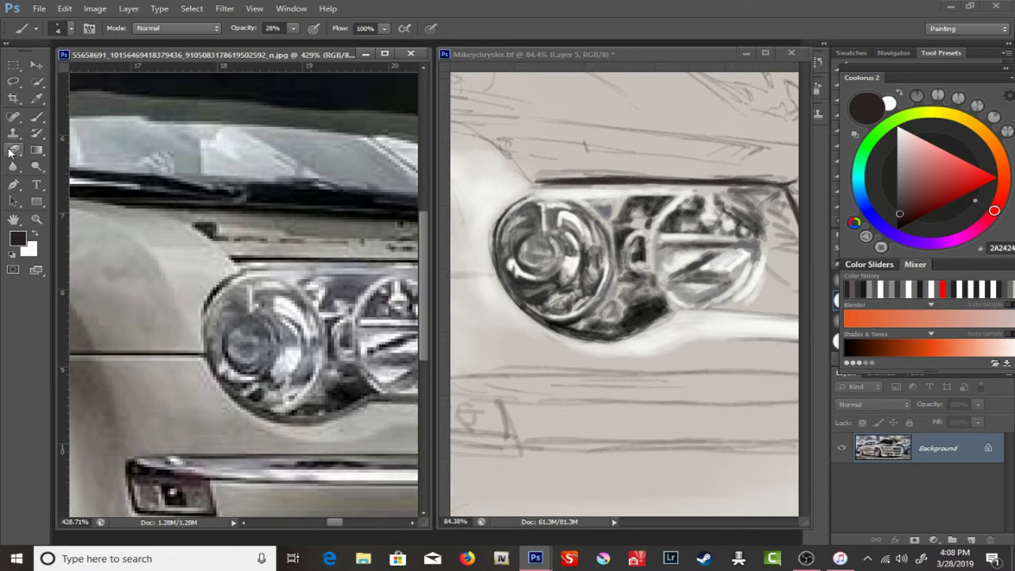
pyautogui.press('e')
pyautogui.rightClick(603, 245)
# - With a 16-size preset, paint dark lines on the headlight's right and left edges and lower-left hatching
pyautogui.doubleClick(602, 246)
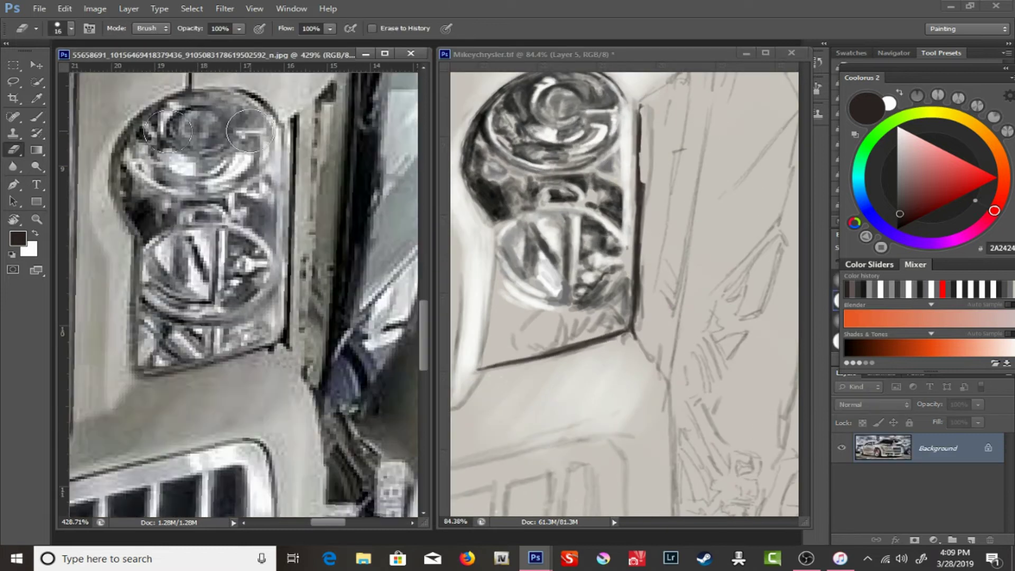
pyautogui.moveTo(638, 134); pyautogui.dragTo(628, 291)
pyautogui.moveTo(293, 28); pyautogui.dragTo(289, 46)
pyautogui.moveTo(479, 365)
pyautogui.mouseDown()
pyautogui.moveTo(494, 228)
pyautogui.moveTo(492, 327)
pyautogui.moveTo(499, 286)
pyautogui.moveTo(539, 291)
pyautogui.mouseUp()
pyautogui.keyDown('alt'); pyautogui.click(505, 292); pyautogui.keyUp('alt')
# - Switch to mid grey 5F5F5F and a 13 px brush preset
pyautogui.rightClick(523, 239)
pyautogui.moveTo(547, 253); pyautogui.dragTo(526, 257)
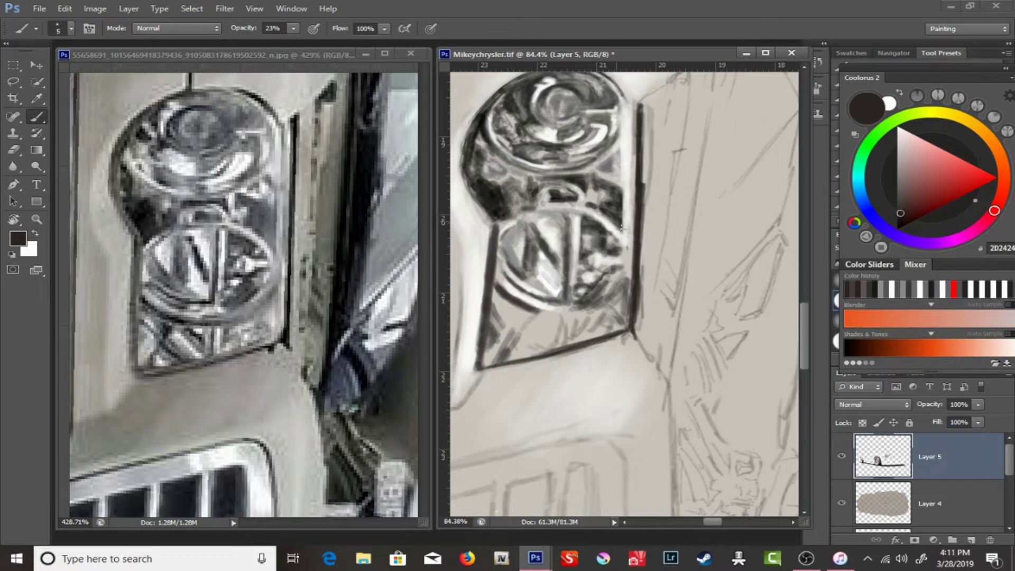
pyautogui.keyDown('alt'); pyautogui.click(606, 262); pyautogui.keyUp('alt')
pyautogui.rightClick(521, 241)
pyautogui.scroll(-3, 844, 397)
pyautogui.scroll(2, 845, 398)
pyautogui.click(606, 420)
pyautogui.moveTo(541, 270); pyautogui.dragTo(539, 270)
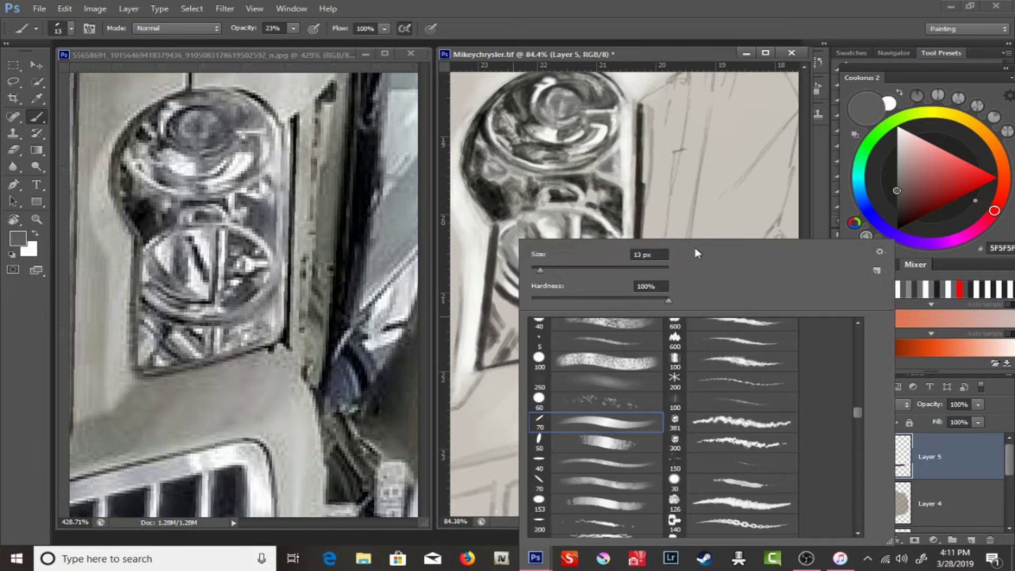
pyautogui.press('Return')
# - Paint white highlight strokes in the headlight's lower lens with a 16-size preset
pyautogui.keyDown('alt'); pyautogui.click(381, 122); pyautogui.keyUp('alt')
pyautogui.click(865, 105)
pyautogui.click(844, 157)
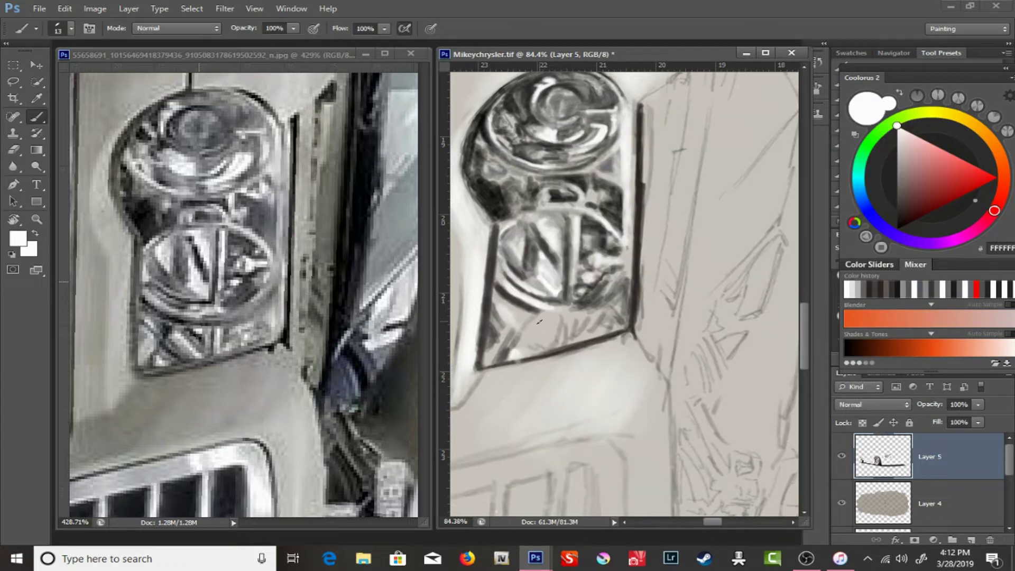
pyautogui.rightClick(581, 322)
pyautogui.scroll(-3, 793, 422)
pyautogui.press('Return')
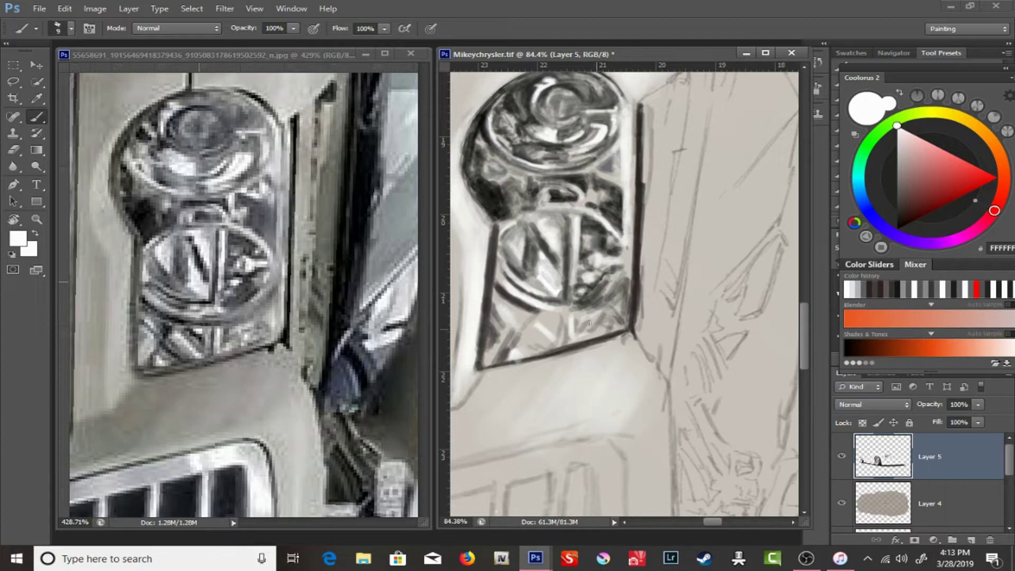
pyautogui.rightClick(626, 243)
pyautogui.doubleClick(687, 370)
pyautogui.moveTo(629, 317)
pyautogui.mouseDown()
pyautogui.moveTo(616, 261)
pyautogui.moveTo(576, 301)
pyautogui.mouseUp()
# - Reset colours to black and white and set up the 149 brush preset at 10 px
pyautogui.rightClick(517, 262)
pyautogui.scroll(-2, 915, 475)
pyautogui.press('Return')
pyautogui.press('d')
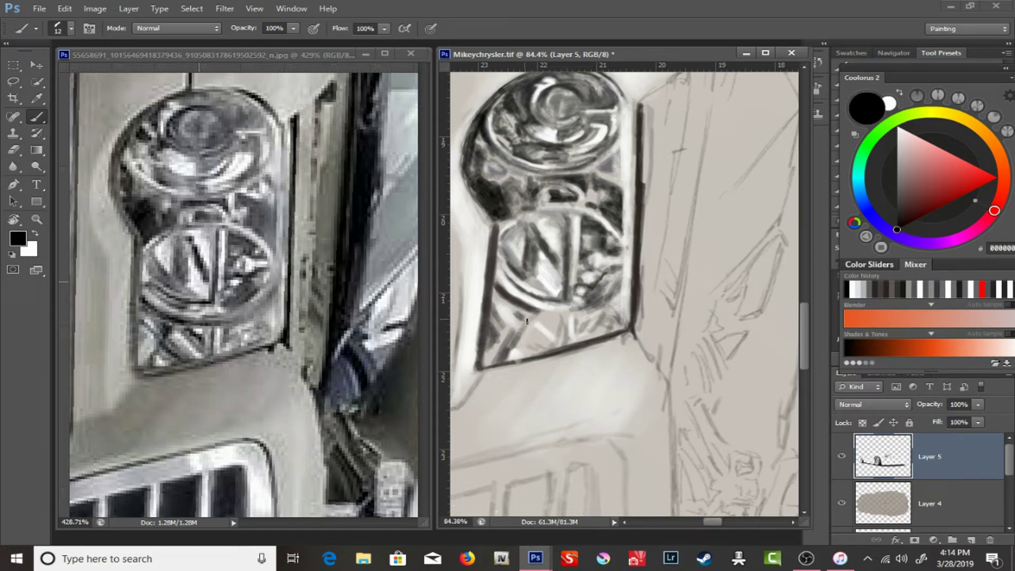
pyautogui.rightClick(551, 289)
pyautogui.press('Return')
pyautogui.rightClick(521, 349)
pyautogui.press('Return')
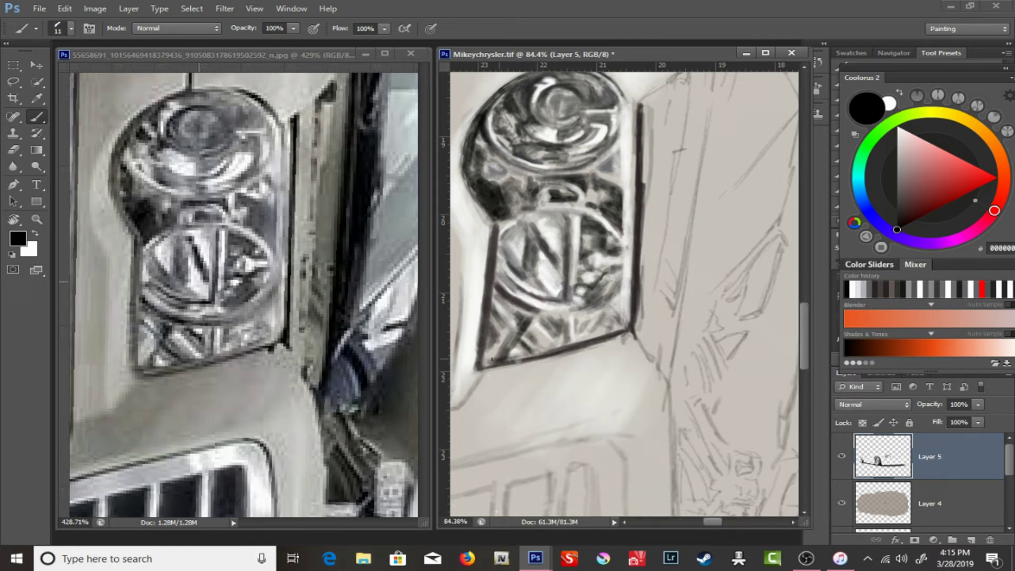
pyautogui.rightClick(599, 344)
pyautogui.scroll(-3, 936, 476)
pyautogui.click(813, 406)
pyautogui.press('Return')
# - Darken the headlight's right and lower-right edges, rotating the view back upright
pyautogui.moveTo(568, 319)
pyautogui.mouseDown()
pyautogui.moveTo(568, 336)
pyautogui.moveTo(580, 329)
pyautogui.mouseUp()
pyautogui.moveTo(621, 274); pyautogui.dragTo(630, 339)
pyautogui.keyDown('alt'); pyautogui.click(617, 332); pyautogui.keyUp('alt')
pyautogui.moveTo(576, 211); pyautogui.dragTo(528, 290)
pyautogui.press('r')
pyautogui.moveTo(661, 222); pyautogui.dragTo(713, 317)
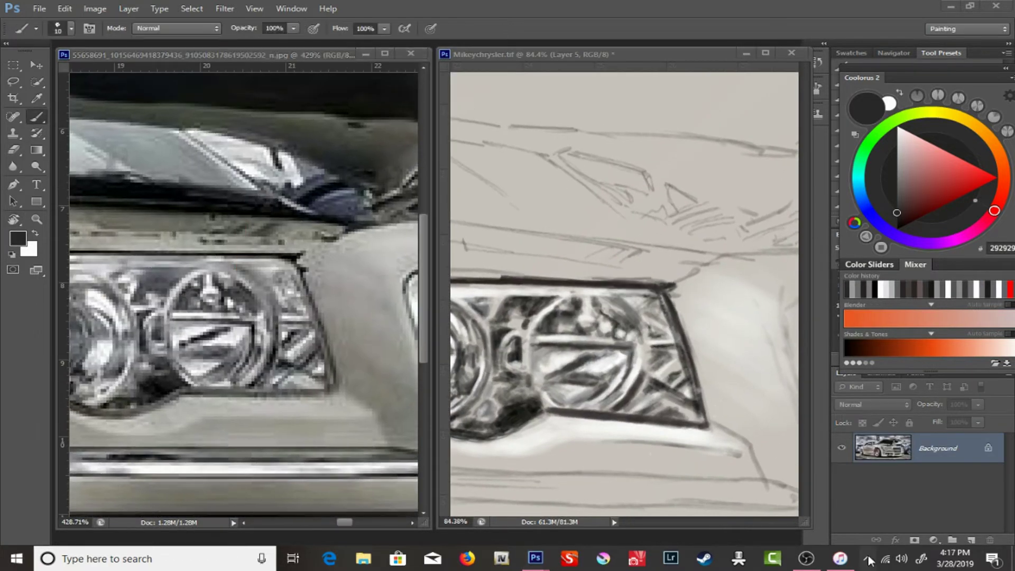
# - Outline the headlight's top and right edges with dark strokes using a slightly larger brush
pyautogui.moveTo(526, 209); pyautogui.dragTo(607, 296)
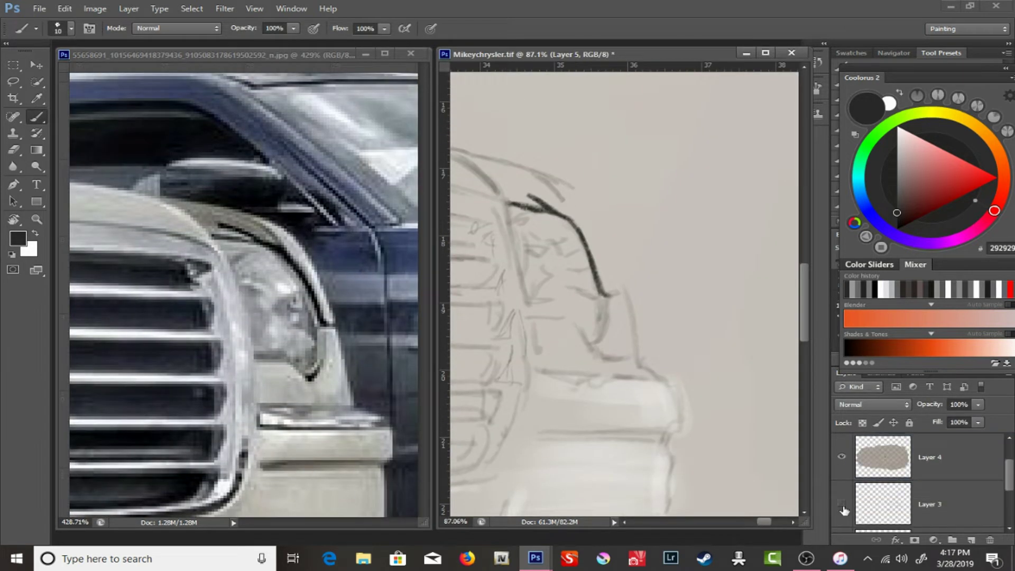
pyautogui.moveTo(561, 182); pyautogui.dragTo(627, 303)
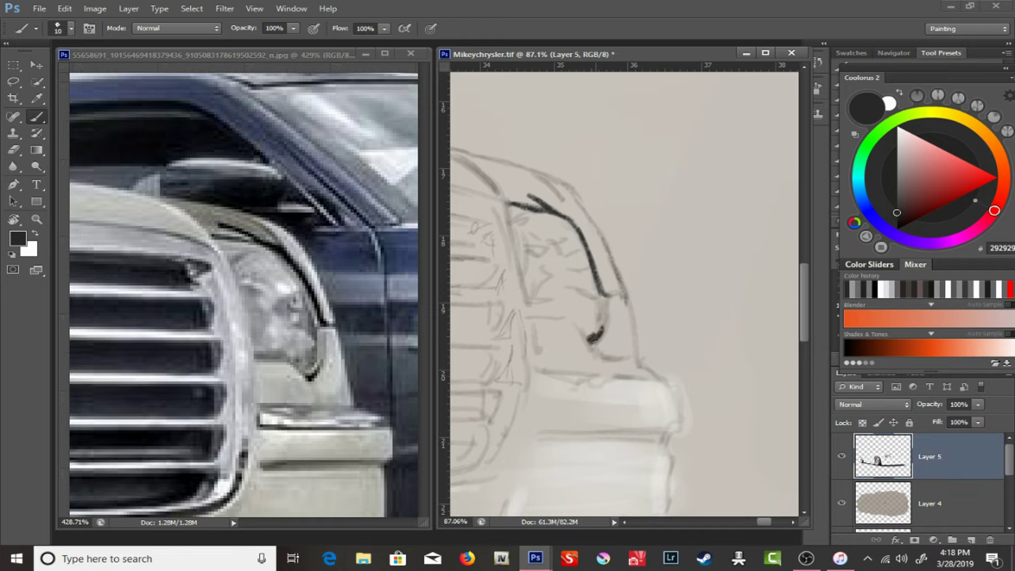
pyautogui.moveTo(528, 311); pyautogui.dragTo(565, 312)
pyautogui.rightClick(565, 311)
pyautogui.scroll(-2, 895, 477)
pyautogui.doubleClick(660, 364)
pyautogui.moveTo(529, 216); pyautogui.dragTo(528, 288)
# - Erase the dark smudge inside the headlight and retrace its upper edge in black
pyautogui.press('e')
pyautogui.press('b')
pyautogui.moveTo(526, 254)
pyautogui.mouseDown()
pyautogui.moveTo(542, 296)
pyautogui.moveTo(523, 286)
pyautogui.moveTo(544, 243)
pyautogui.moveTo(578, 233)
pyautogui.moveTo(515, 214)
pyautogui.mouseUp()
pyautogui.press('x')
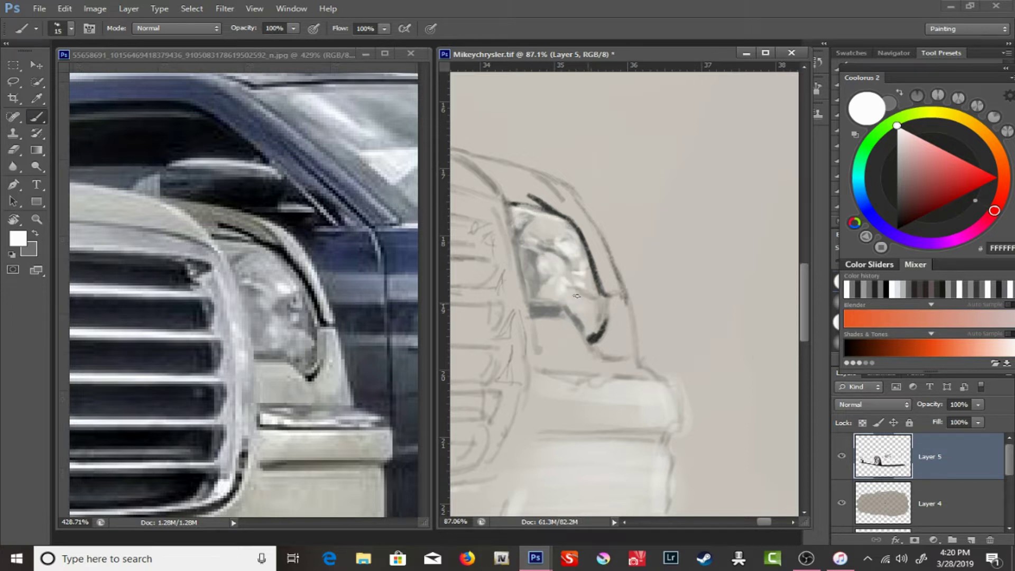
pyautogui.keyDown('alt'); pyautogui.click(598, 288); pyautogui.keyUp('alt')
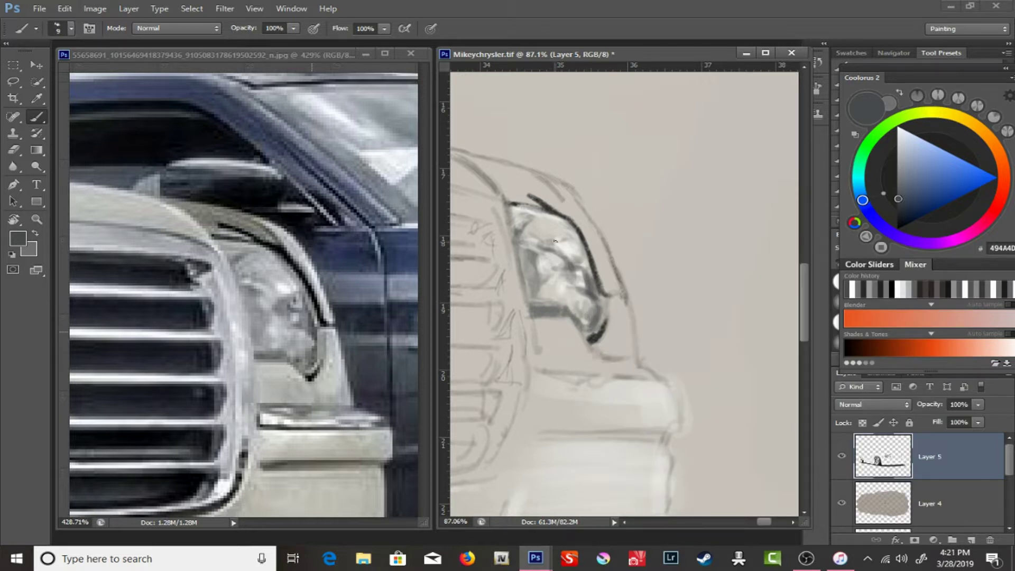
pyautogui.press('d')
pyautogui.moveTo(515, 190); pyautogui.dragTo(596, 274)
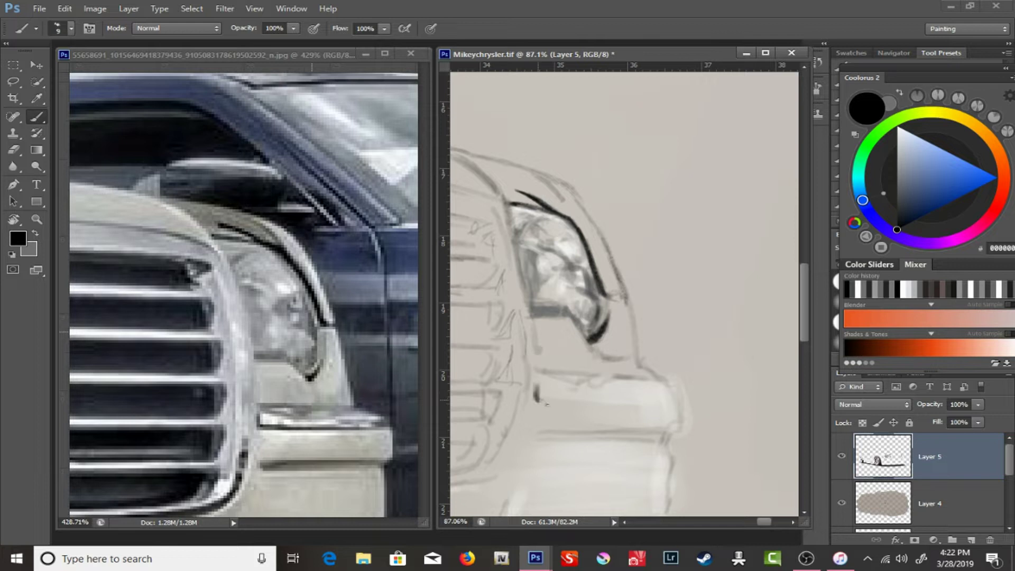
# - Extend the dark line along the lower trim and add white highlights on the headlight edge
pyautogui.moveTo(577, 400); pyautogui.dragTo(652, 398)
pyautogui.press('x')
pyautogui.rightClick(608, 217)
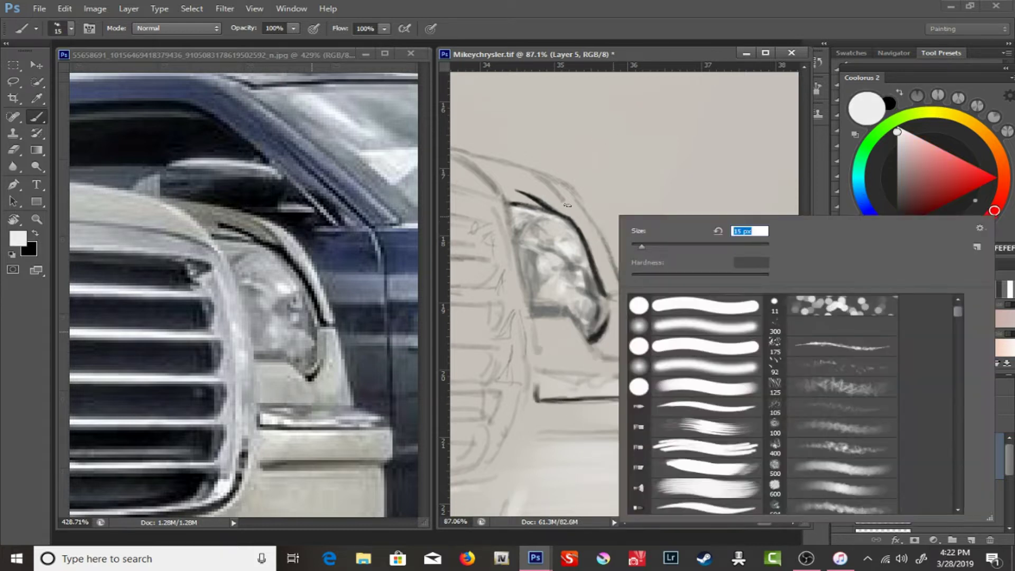
pyautogui.press('Escape')
pyautogui.moveTo(552, 180); pyautogui.dragTo(618, 299)
pyautogui.press('e')
pyautogui.moveTo(602, 235); pyautogui.dragTo(642, 328)
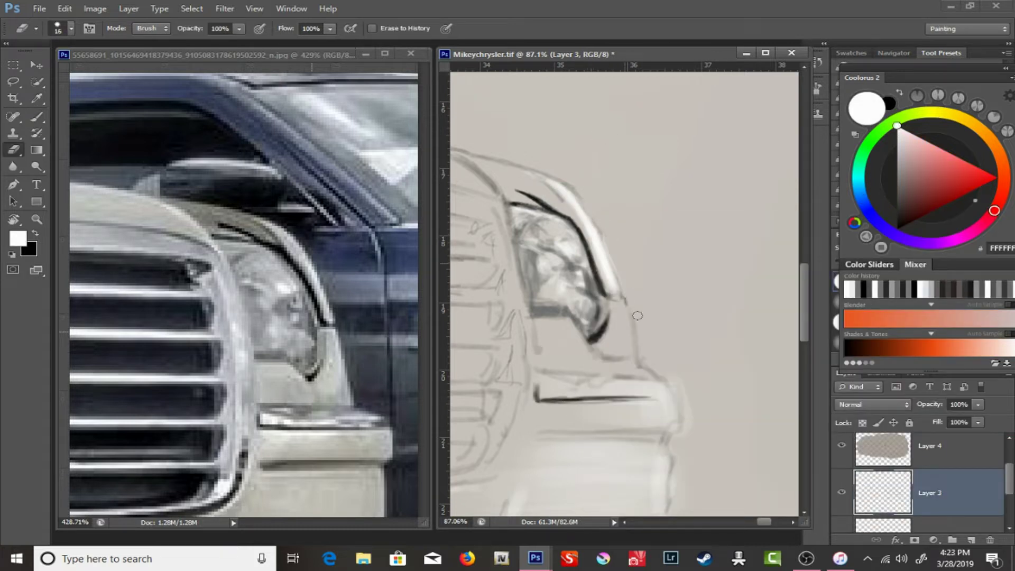
# - Make Layer 5 active with a 9 px brush at 50% opacity
pyautogui.click(930, 456)
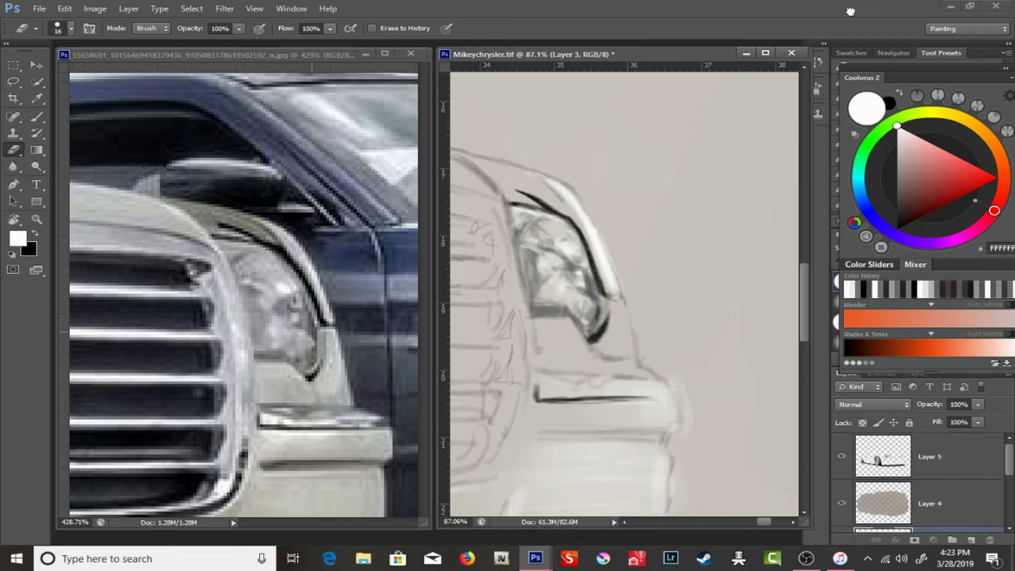
pyautogui.scroll(3, 726, 440)
pyautogui.scroll(-3, 609, 380)
pyautogui.rightClick(617, 239)
pyautogui.doubleClick(925, 435)
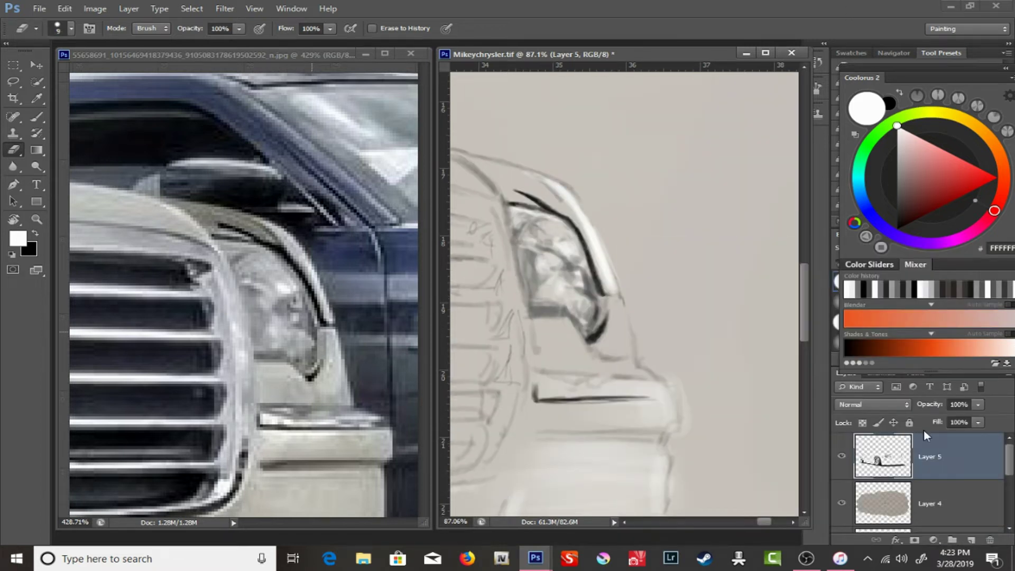
pyautogui.rightClick(37, 117)
pyautogui.click(178, 114)
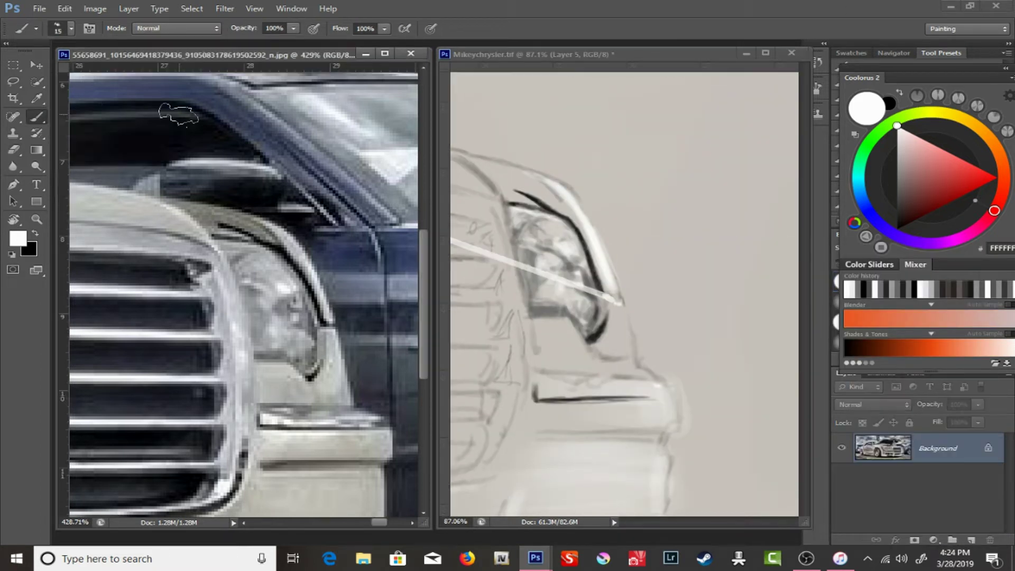
pyautogui.click(555, 106)
pyautogui.moveTo(294, 28); pyautogui.dragTo(261, 45)
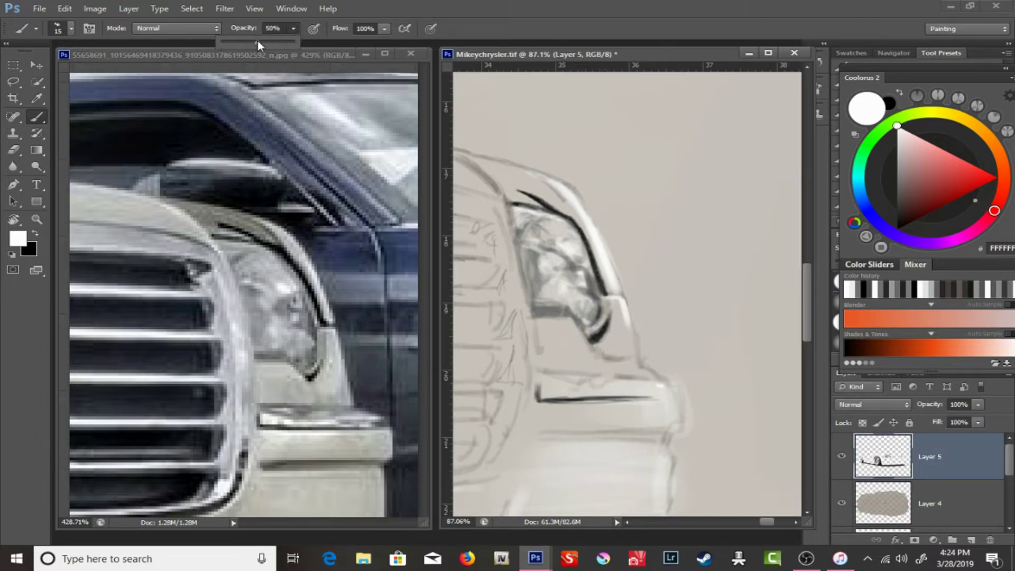
# - Darken the headlight outline with an 8 px brush in the sampled sketch grey
pyautogui.rightClick(573, 227)
pyautogui.doubleClick(879, 421)
pyautogui.moveTo(612, 203)
pyautogui.mouseDown()
pyautogui.moveTo(693, 319)
pyautogui.moveTo(689, 300)
pyautogui.mouseUp()
pyautogui.keyDown('alt'); pyautogui.click(592, 261); pyautogui.keyUp('alt')
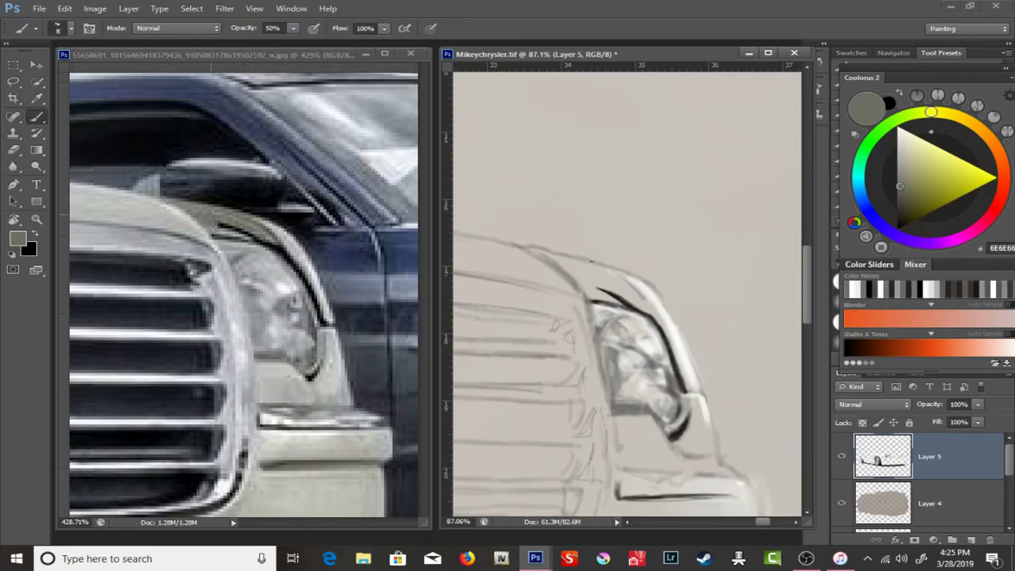
pyautogui.moveTo(545, 258); pyautogui.dragTo(629, 291)
pyautogui.moveTo(576, 264); pyautogui.dragTo(623, 294)
# - Toggle the Eraser and layers briefly, then return to the Brush on Layer 5
pyautogui.click(14, 149)
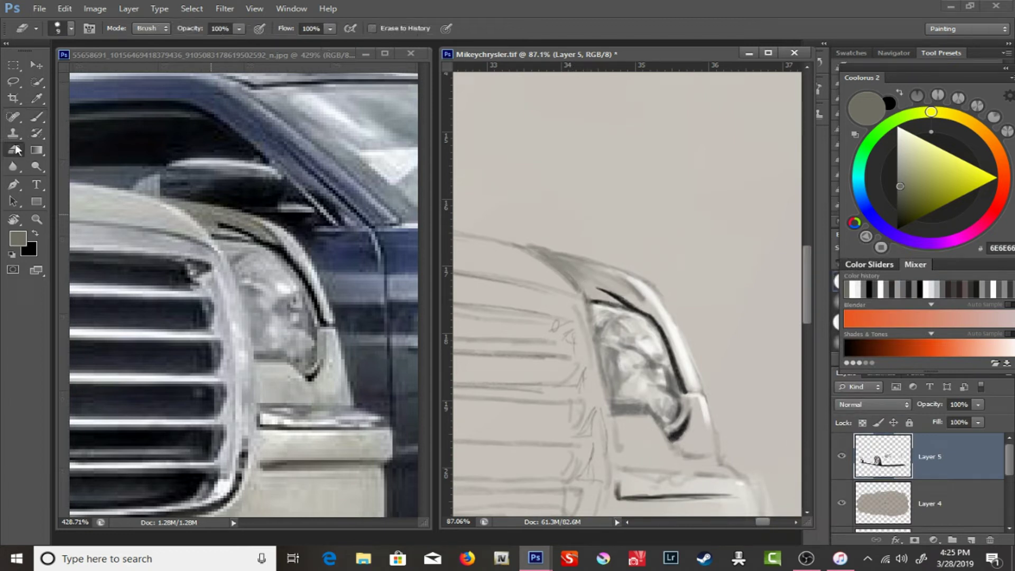
pyautogui.hotkey('alt', '[')
pyautogui.hotkey('ctrl', 'shift', 'alt', 'n')
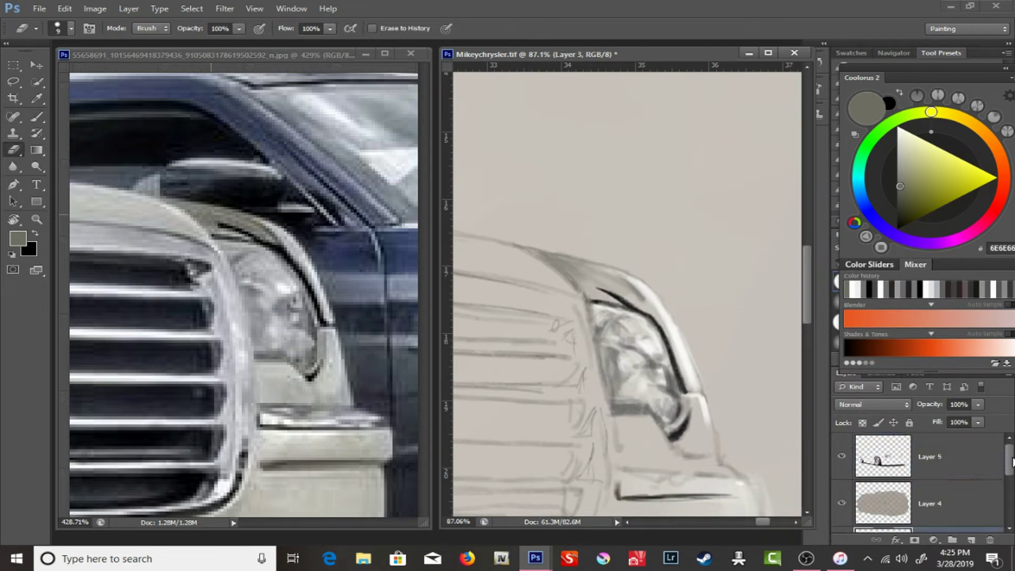
pyautogui.press('b')
pyautogui.rightClick(618, 259)
pyautogui.press('Return')
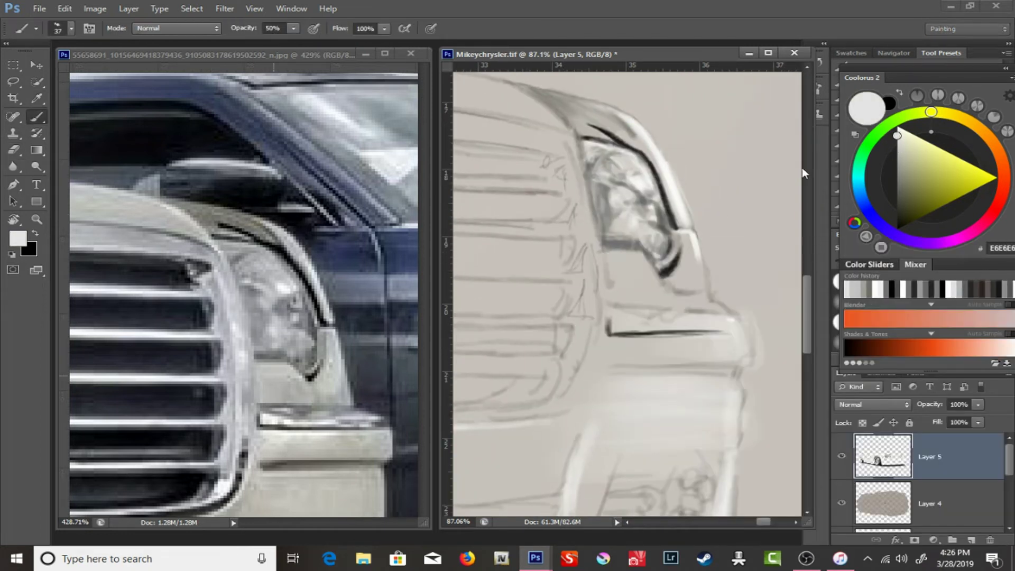
pyautogui.rightClick(618, 327)
pyautogui.press('Return')
# - Paint white highlights and a black top-edge line on the bumper, then touch up the headlight edge in grey
pyautogui.moveTo(613, 326); pyautogui.dragTo(651, 324)
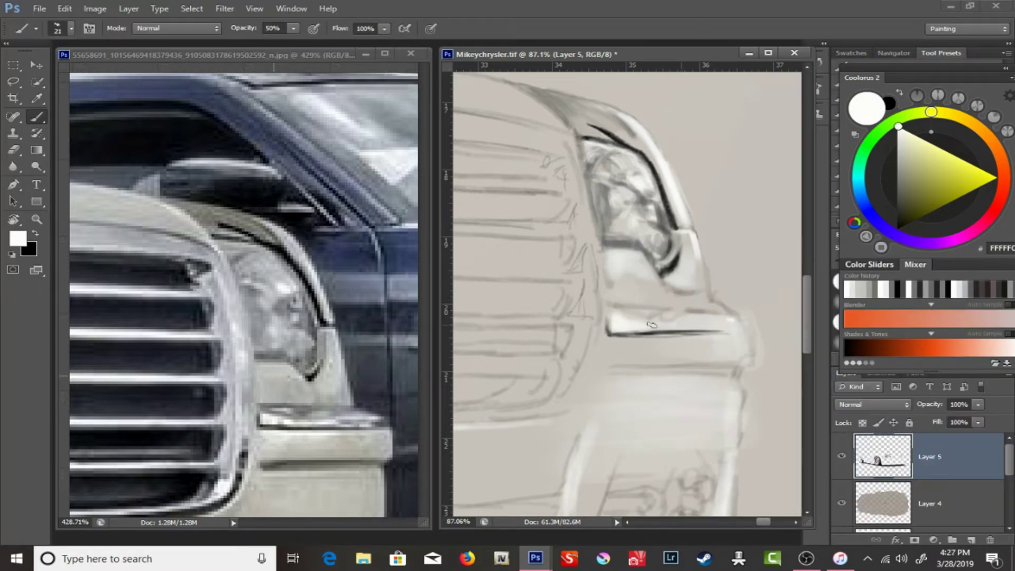
pyautogui.moveTo(604, 362)
pyautogui.mouseDown()
pyautogui.moveTo(661, 338)
pyautogui.moveTo(708, 338)
pyautogui.mouseUp()
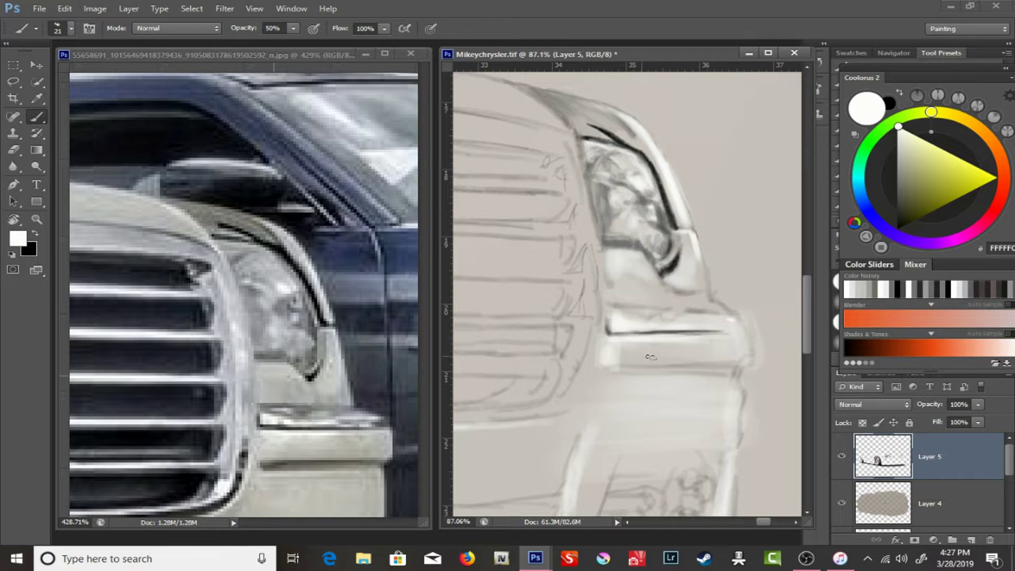
pyautogui.press('x')
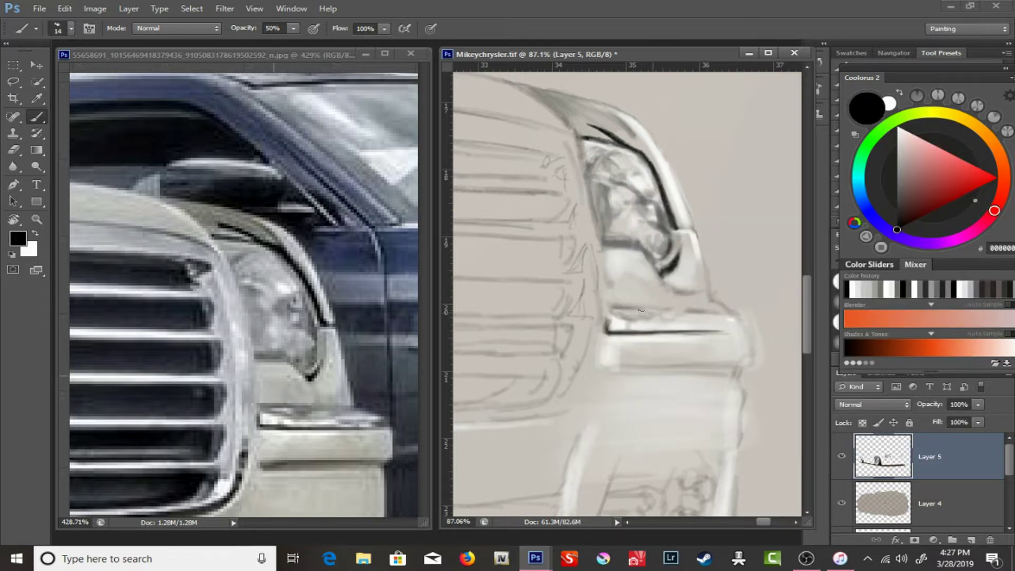
pyautogui.moveTo(644, 321)
pyautogui.mouseDown()
pyautogui.moveTo(713, 320)
pyautogui.moveTo(721, 309)
pyautogui.mouseUp()
pyautogui.press('x')
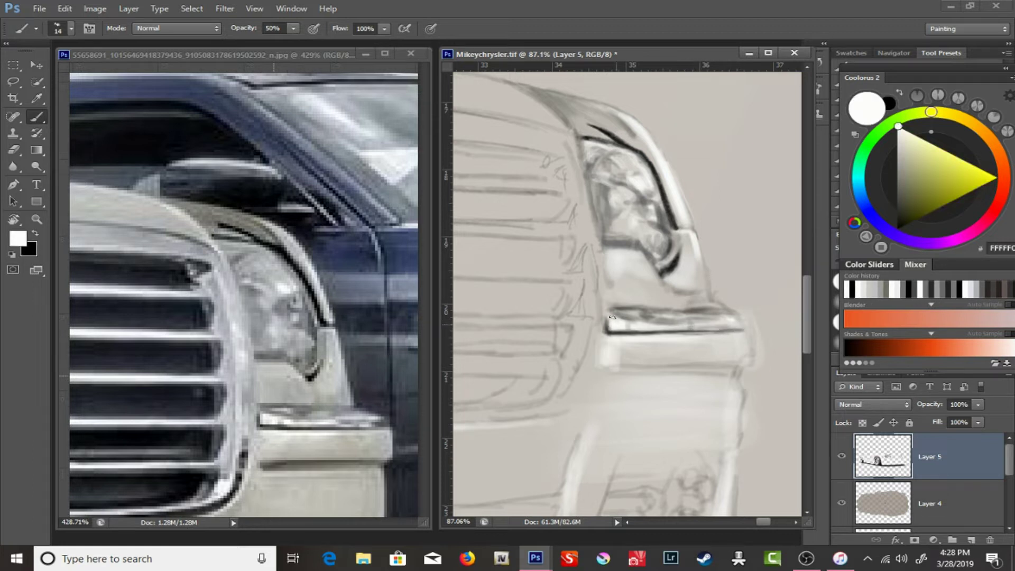
pyautogui.moveTo(614, 251); pyautogui.dragTo(692, 257)
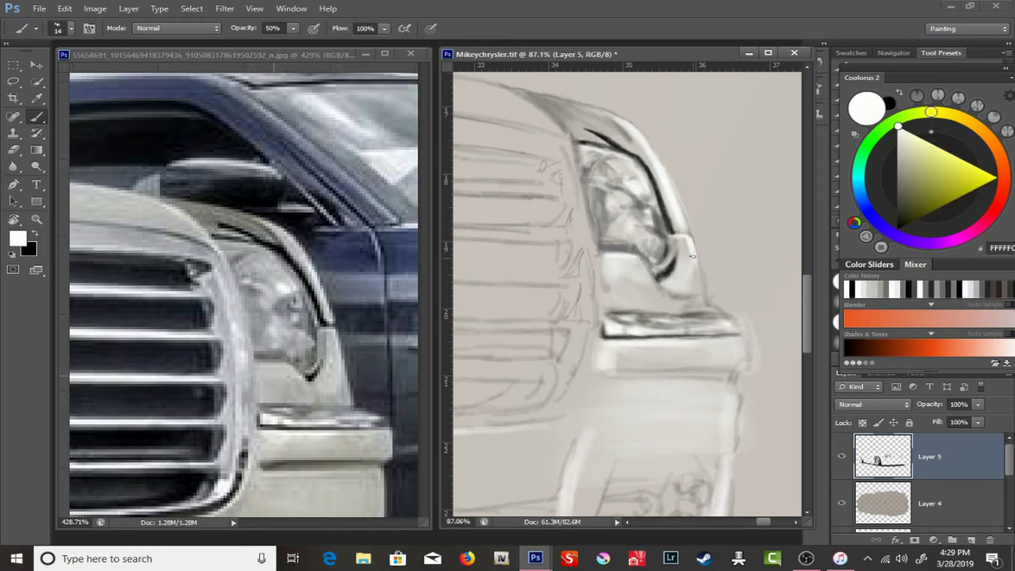
pyautogui.scroll(3, 577, 269)
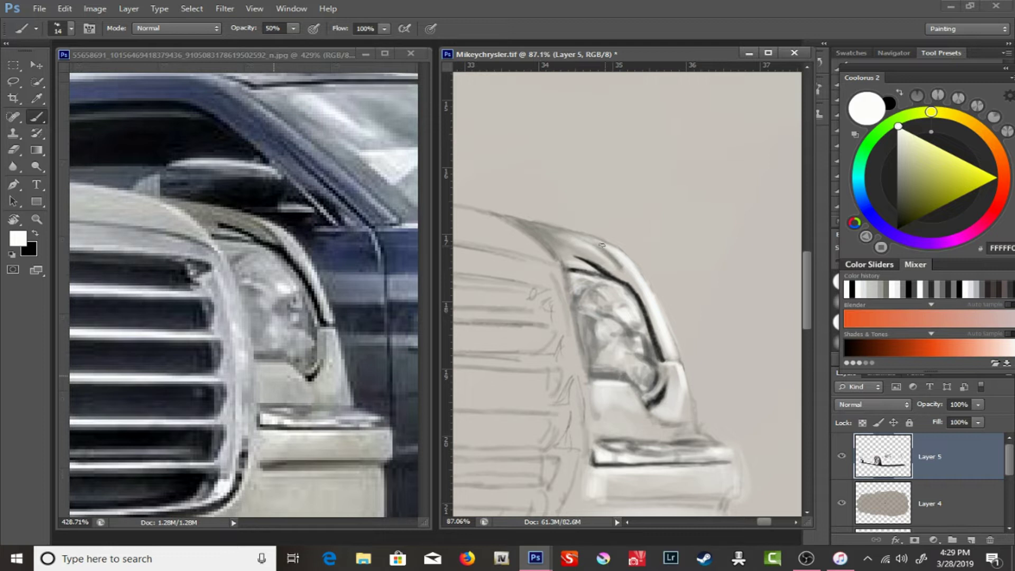
pyautogui.keyDown('alt'); pyautogui.click(629, 275); pyautogui.keyUp('alt')
pyautogui.moveTo(629, 288); pyautogui.dragTo(632, 266)
# - Save the Chrysler painting as a TIFF, accepting the TIFF Options
pyautogui.press('z')
pyautogui.click(39, 8)
pyautogui.click(45, 145)
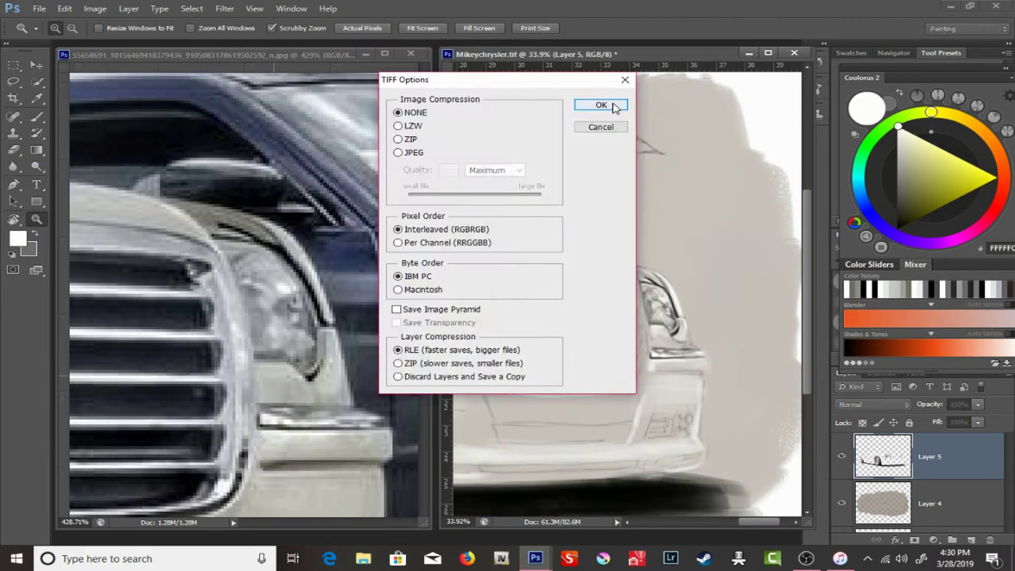
pyautogui.click(602, 106)
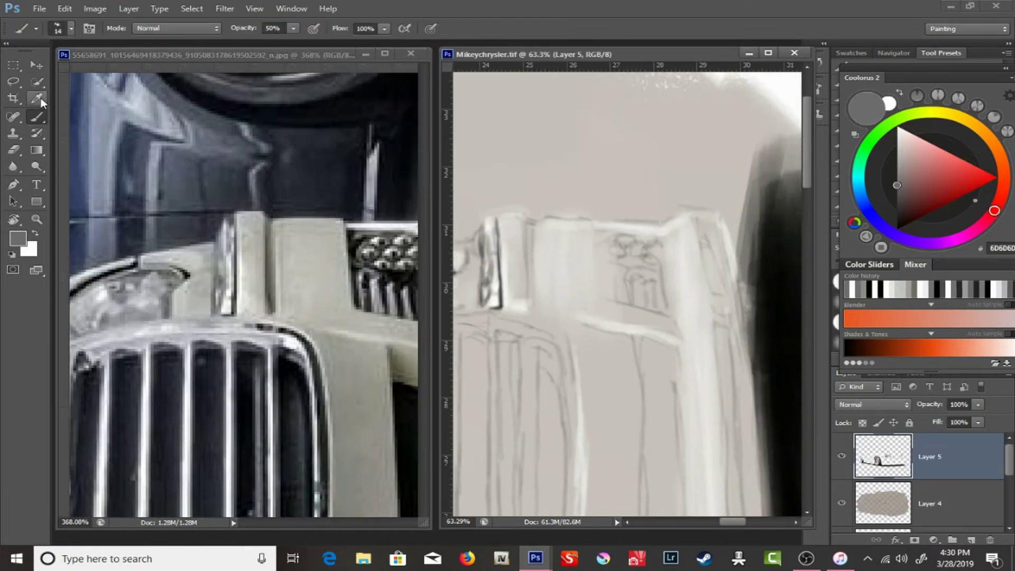
# - Paint near-black detail into the lamp opening beside the grille
pyautogui.moveTo(528, 232); pyautogui.dragTo(532, 309)
pyautogui.press('e')
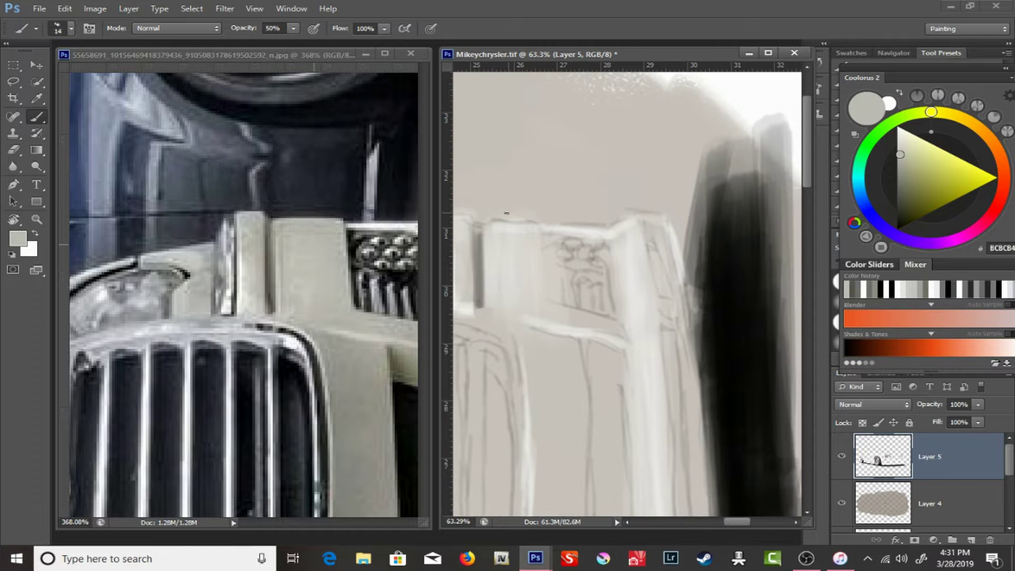
pyautogui.click(37, 117)
pyautogui.moveTo(543, 222); pyautogui.dragTo(554, 289)
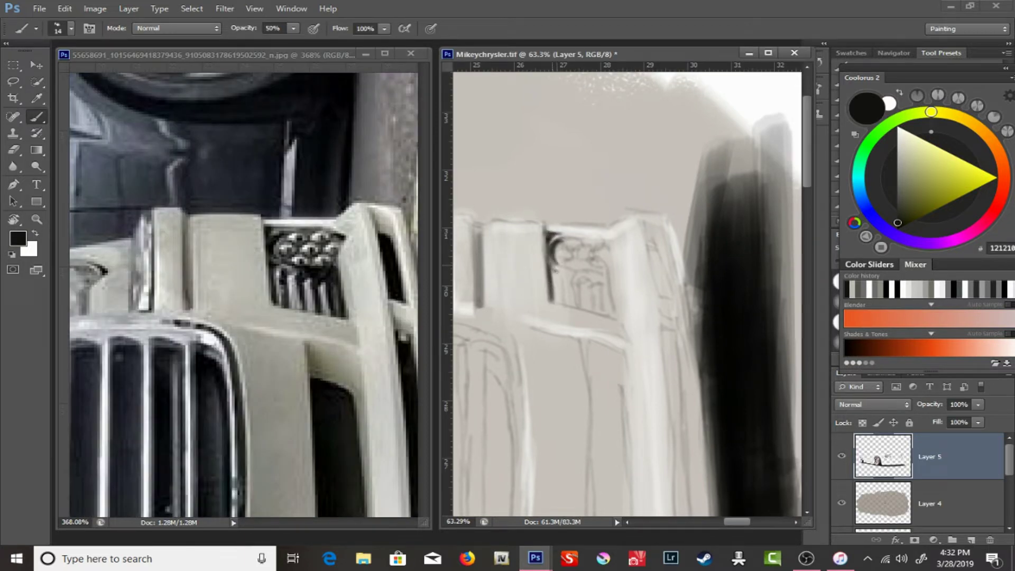
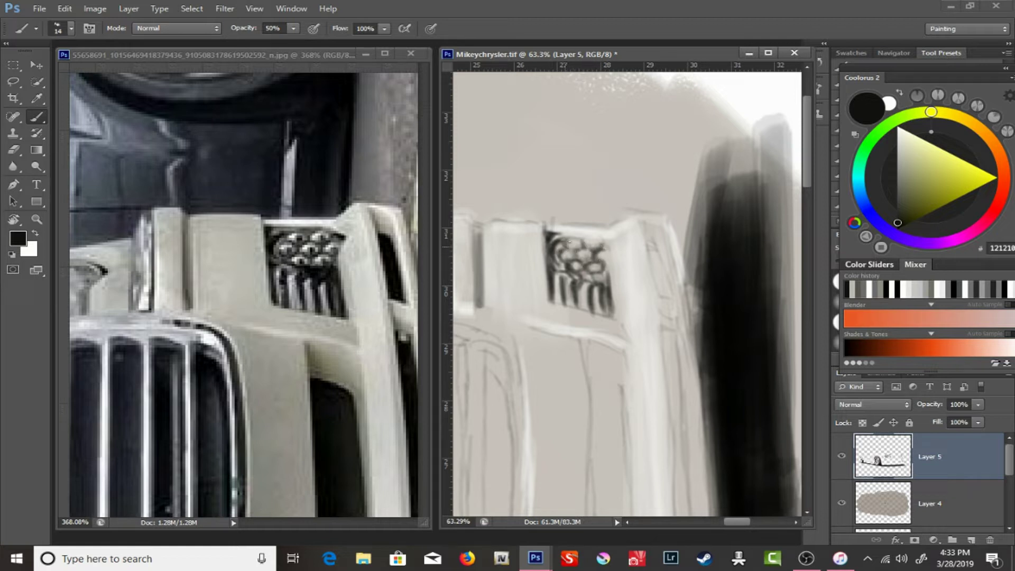
# - At 78% opacity, darken the recess beside the fog-light opening with black strokes
pyautogui.press('7')
pyautogui.press('8')
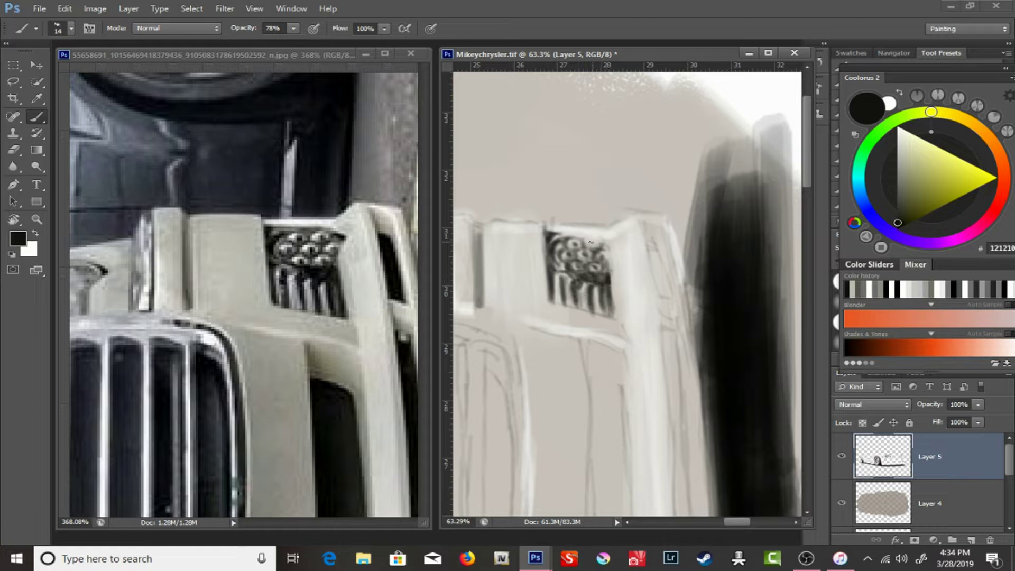
pyautogui.keyDown('alt'); pyautogui.click(585, 239); pyautogui.keyUp('alt')
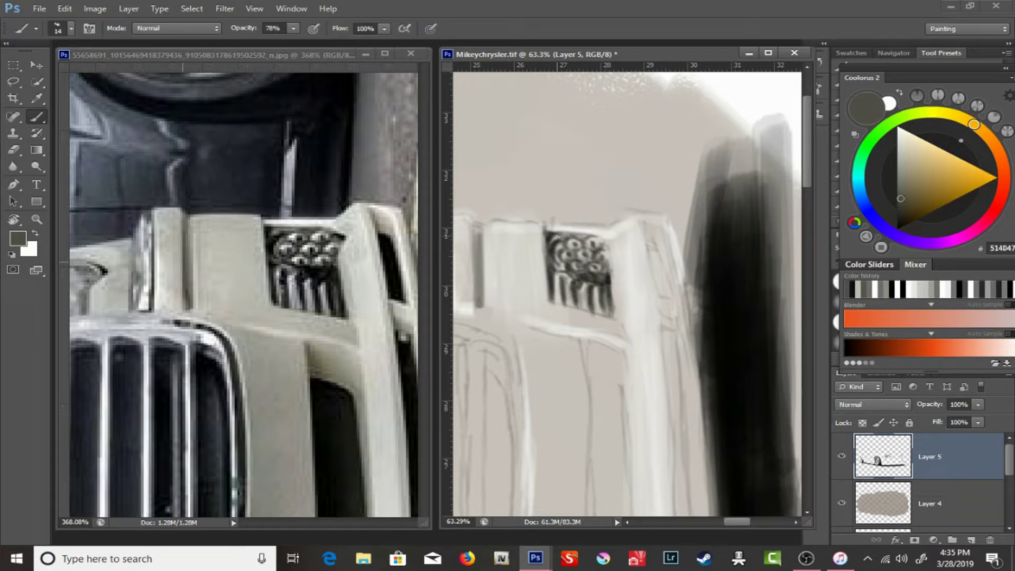
pyautogui.moveTo(907, 203); pyautogui.dragTo(896, 229)
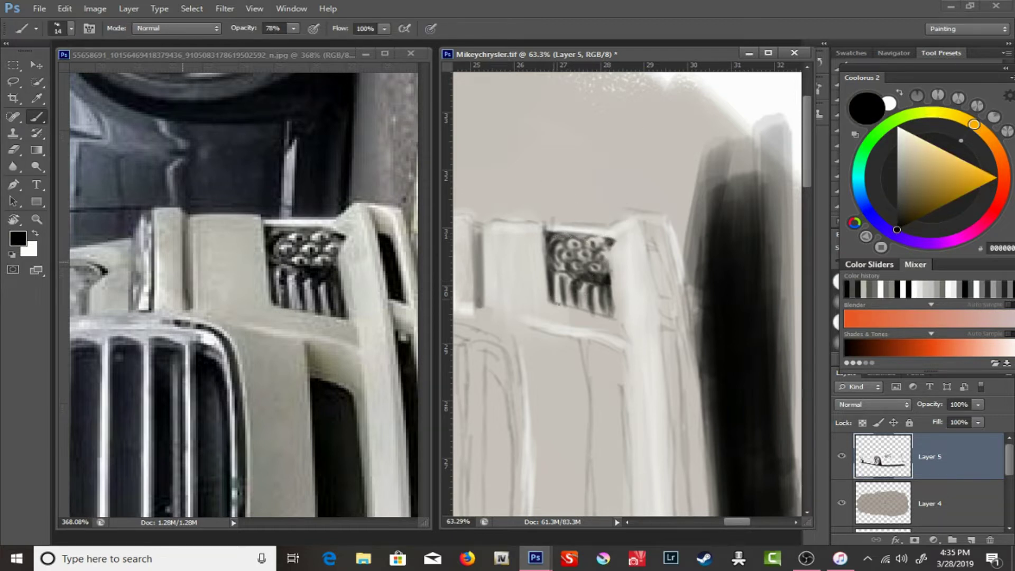
pyautogui.moveTo(644, 345); pyautogui.dragTo(575, 319)
pyautogui.moveTo(582, 219); pyautogui.dragTo(592, 272)
pyautogui.moveTo(579, 201); pyautogui.dragTo(597, 264)
pyautogui.moveTo(587, 220); pyautogui.dragTo(604, 280)
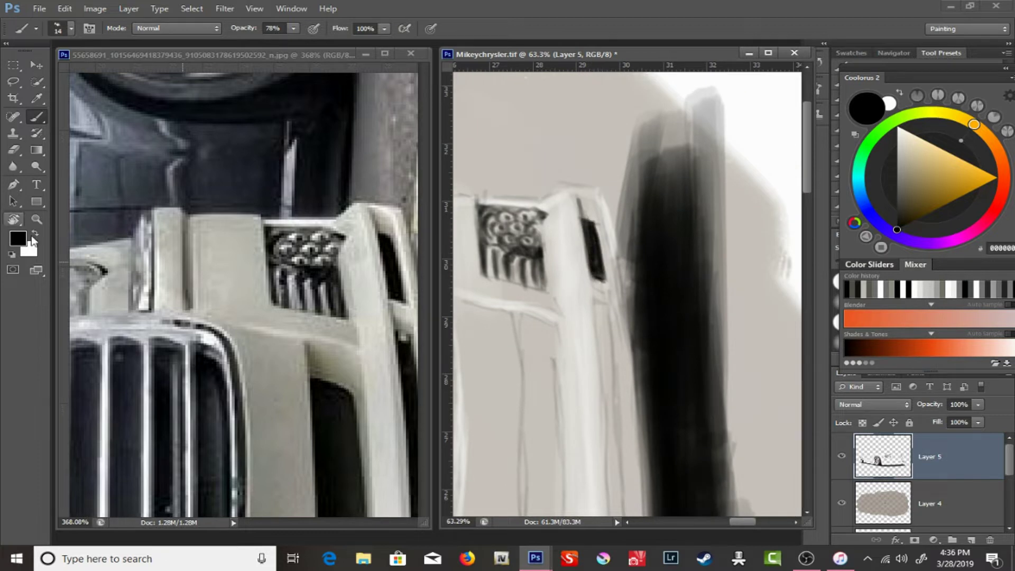
# - With a 16 px brush, paint white and grey highlights along the neighbouring recess edge
pyautogui.keyDown('alt'); pyautogui.click(583, 208); pyautogui.keyUp('alt')
pyautogui.rightClick(556, 231)
pyautogui.press('Return')
pyautogui.press('x')
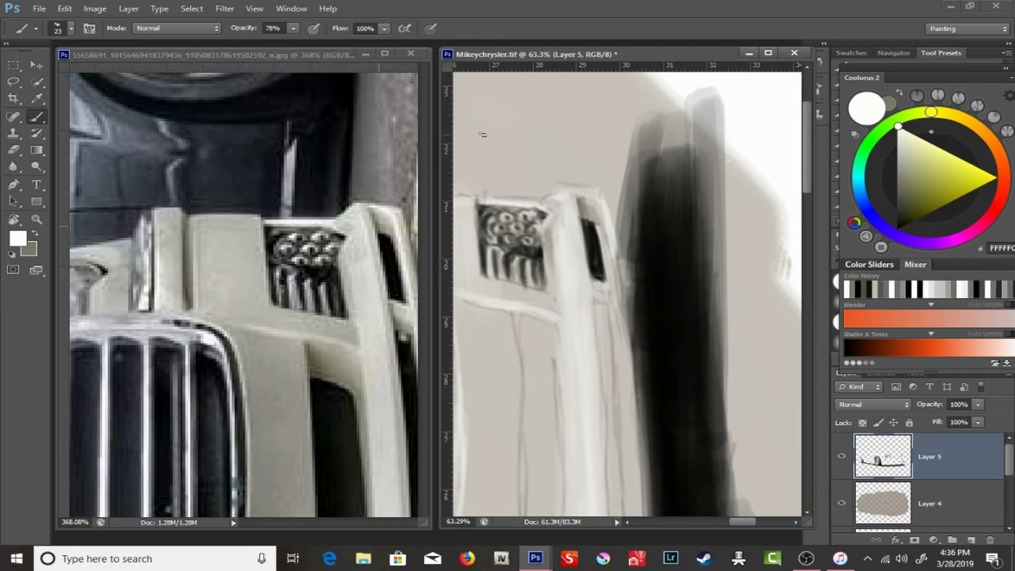
pyautogui.moveTo(603, 220); pyautogui.dragTo(556, 196)
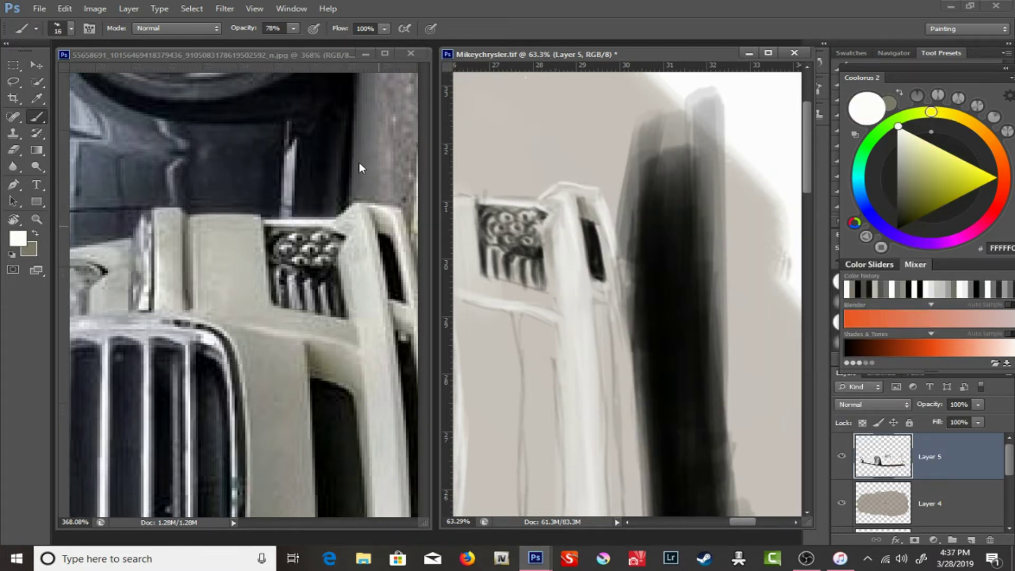
pyautogui.moveTo(359, 168); pyautogui.dragTo(248, 131)
pyautogui.press('x')
pyautogui.moveTo(568, 182); pyautogui.dragTo(571, 262)
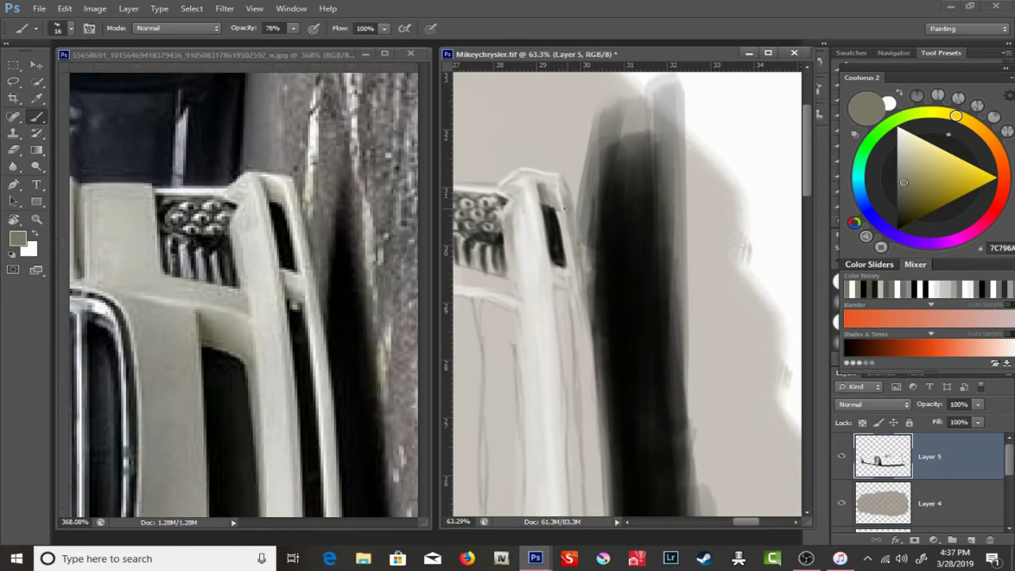
pyautogui.keyDown('alt'); pyautogui.click(569, 213); pyautogui.keyUp('alt')
pyautogui.moveTo(530, 312); pyautogui.dragTo(617, 260)
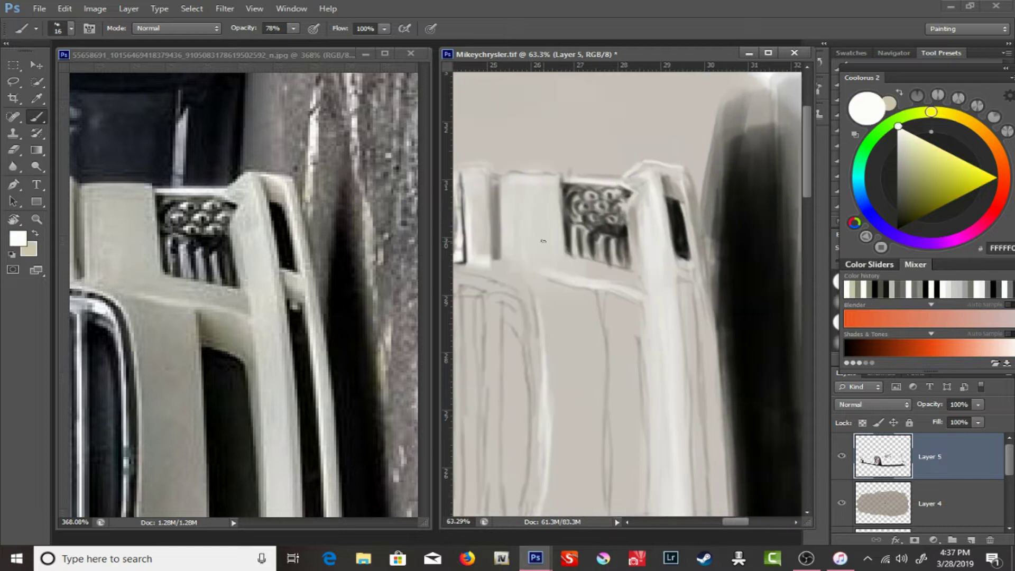
pyautogui.press('d')
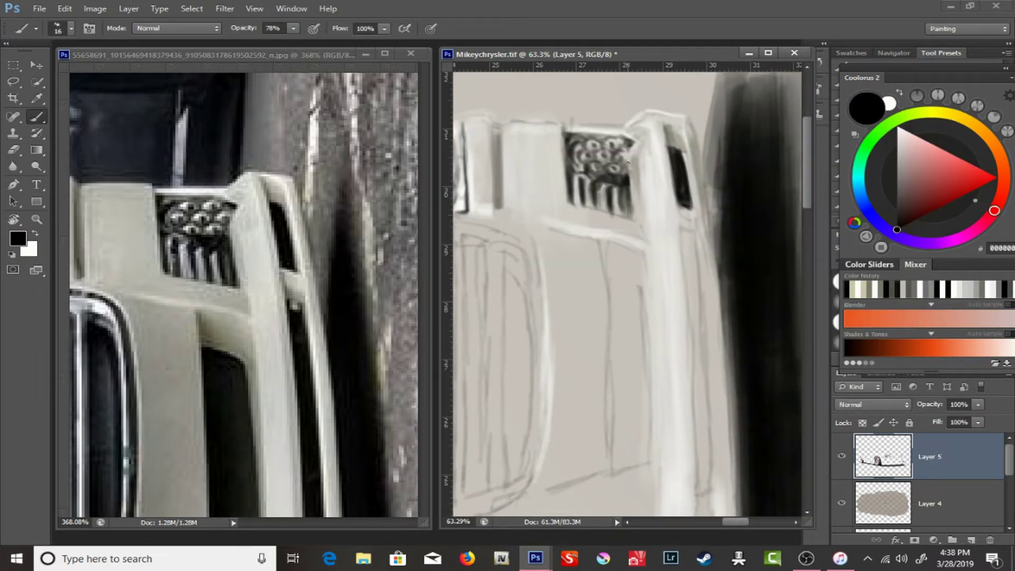
# - Zoom out, rotate both views, and zoom the painting in on the grille
pyautogui.press('z')
pyautogui.moveTo(558, 171); pyautogui.dragTo(520, 174)
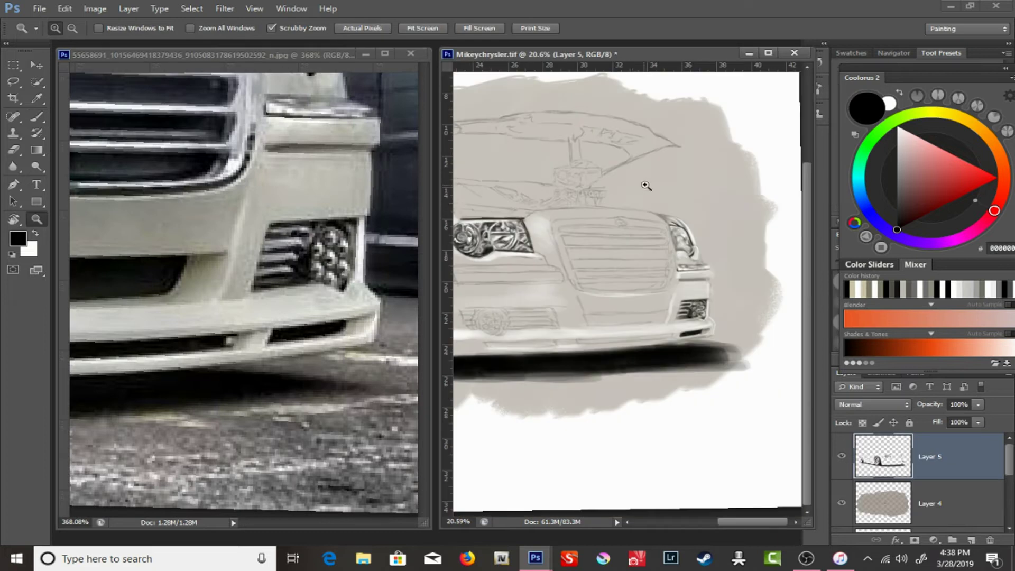
pyautogui.moveTo(648, 185); pyautogui.dragTo(758, 307)
pyautogui.press('r')
pyautogui.moveTo(555, 296); pyautogui.dragTo(529, 264)
pyautogui.moveTo(296, 249); pyautogui.dragTo(238, 264)
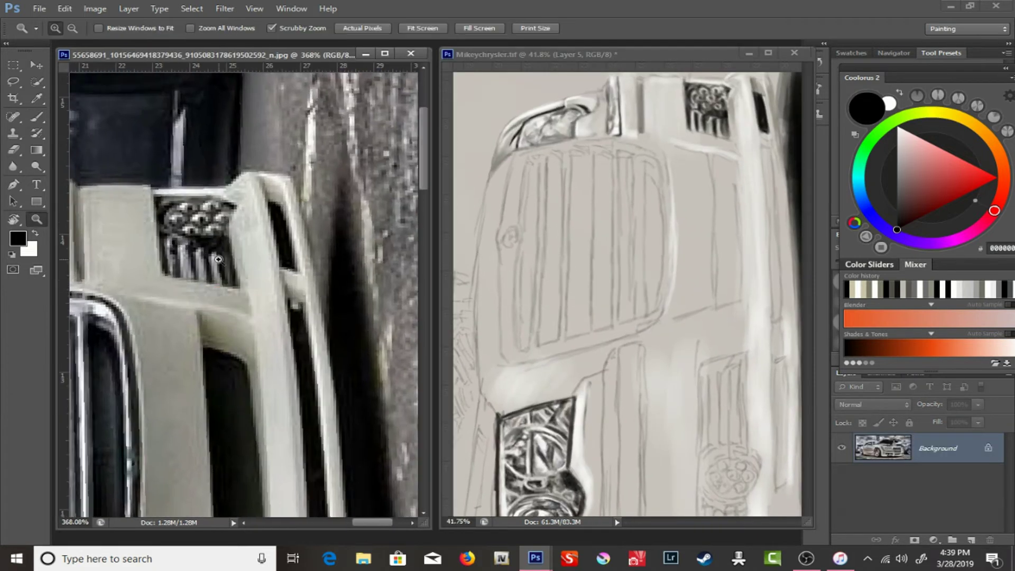
# - Paint the first grille slat in black with a 19 px brush, opacity 90% then 100%
pyautogui.press('b')
pyautogui.keyDown('alt'); pyautogui.click(494, 176); pyautogui.keyUp('alt')
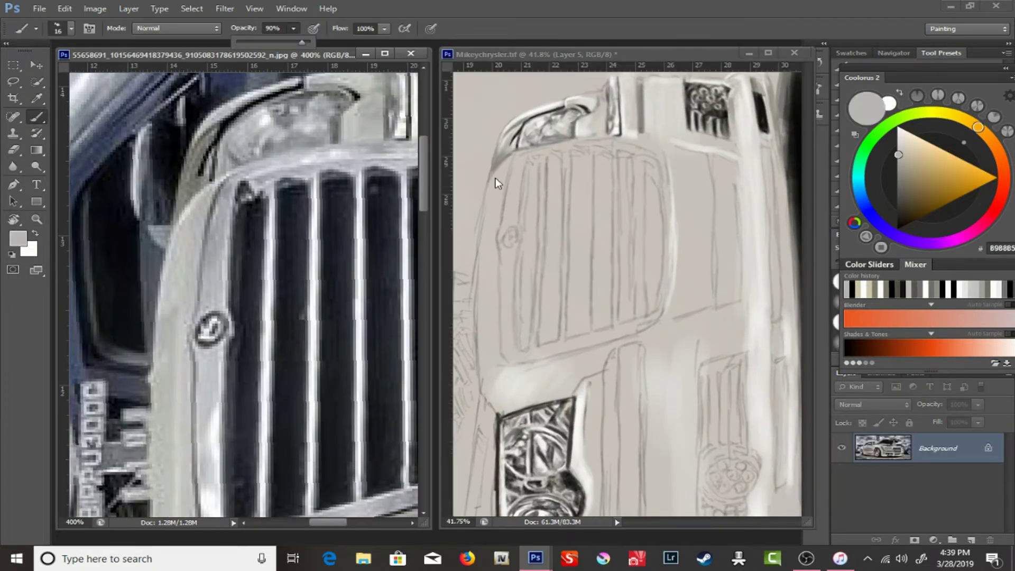
pyautogui.rightClick(499, 182)
pyautogui.press('Escape')
pyautogui.scroll(-2, 238, 290)
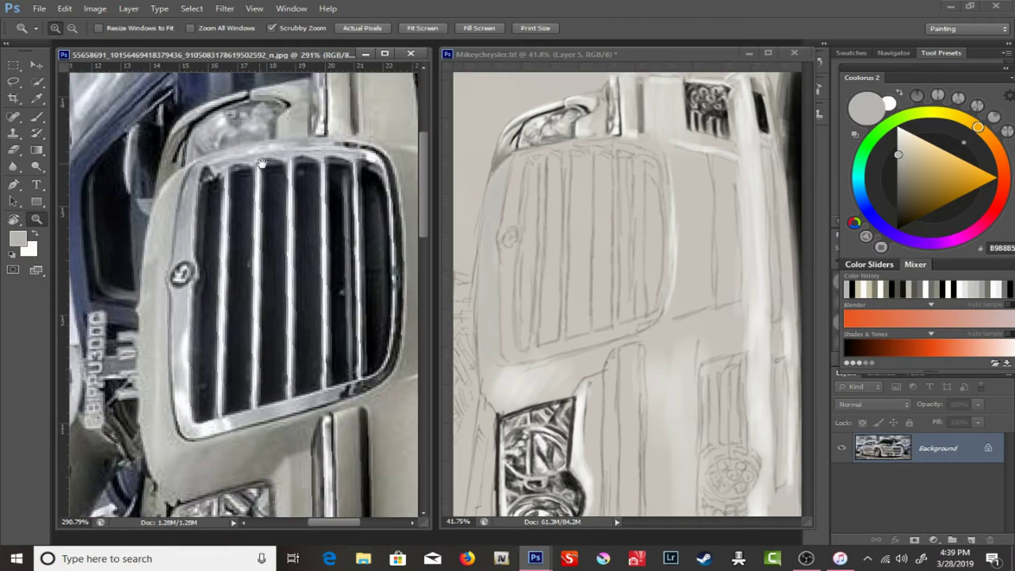
pyautogui.press('d')
pyautogui.moveTo(533, 165); pyautogui.dragTo(527, 245)
pyautogui.scroll(3, 468, 193)
pyautogui.rightClick(594, 224)
pyautogui.press('Escape')
pyautogui.moveTo(586, 222)
pyautogui.mouseDown()
pyautogui.moveTo(578, 319)
pyautogui.moveTo(581, 276)
pyautogui.mouseUp()
pyautogui.press('0')
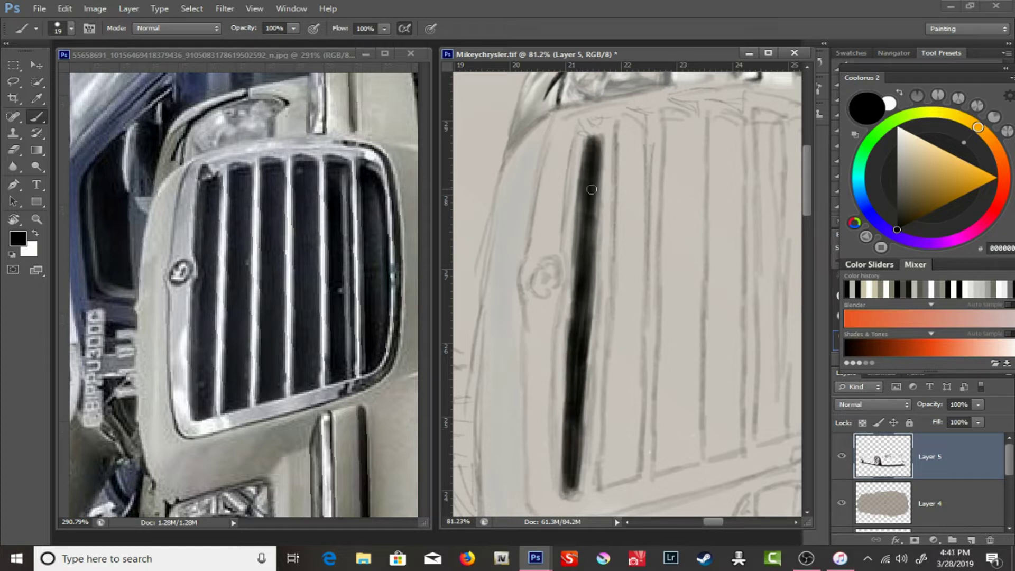
pyautogui.moveTo(582, 276); pyautogui.dragTo(565, 470)
# - With a 10 px brush, deepen the first slat and add a dark stroke beside it
pyautogui.press('r')
pyautogui.moveTo(636, 222); pyautogui.dragTo(627, 223)
pyautogui.rightClick(571, 128)
pyautogui.write('10')
pyautogui.press('Return')
pyautogui.moveTo(572, 142); pyautogui.dragTo(592, 323)
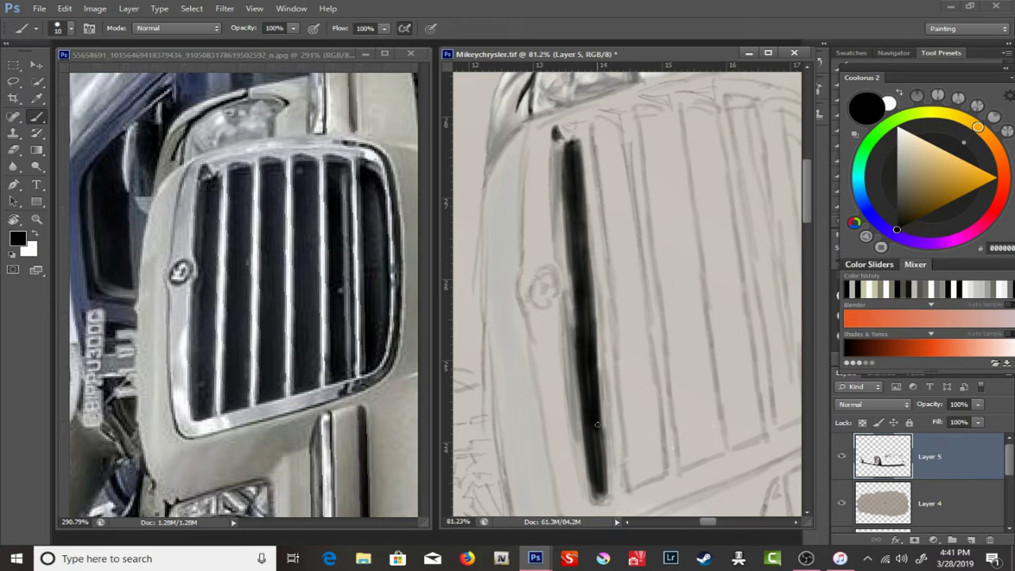
pyautogui.scroll(-3, 602, 403)
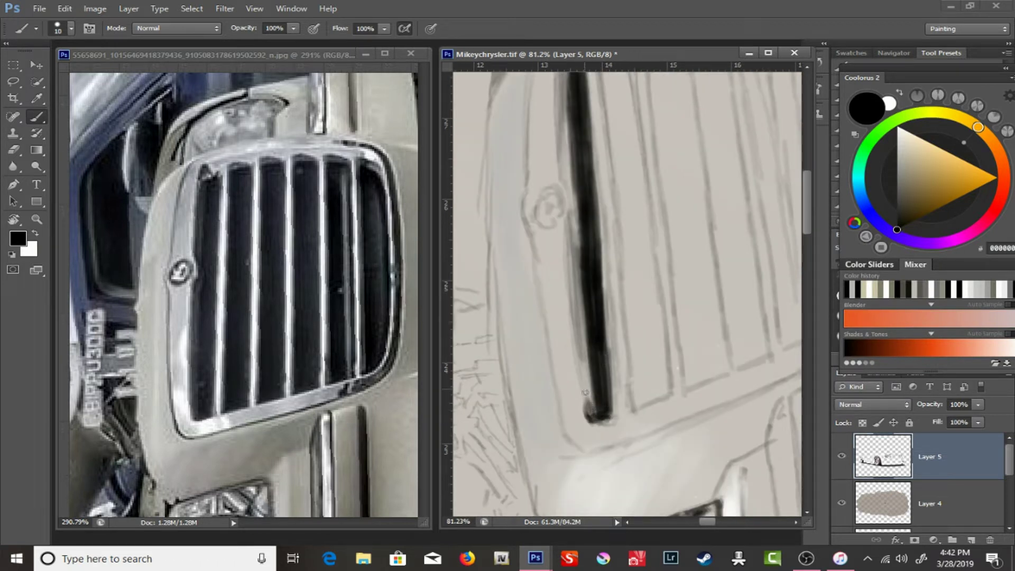
pyautogui.moveTo(584, 406); pyautogui.dragTo(572, 268)
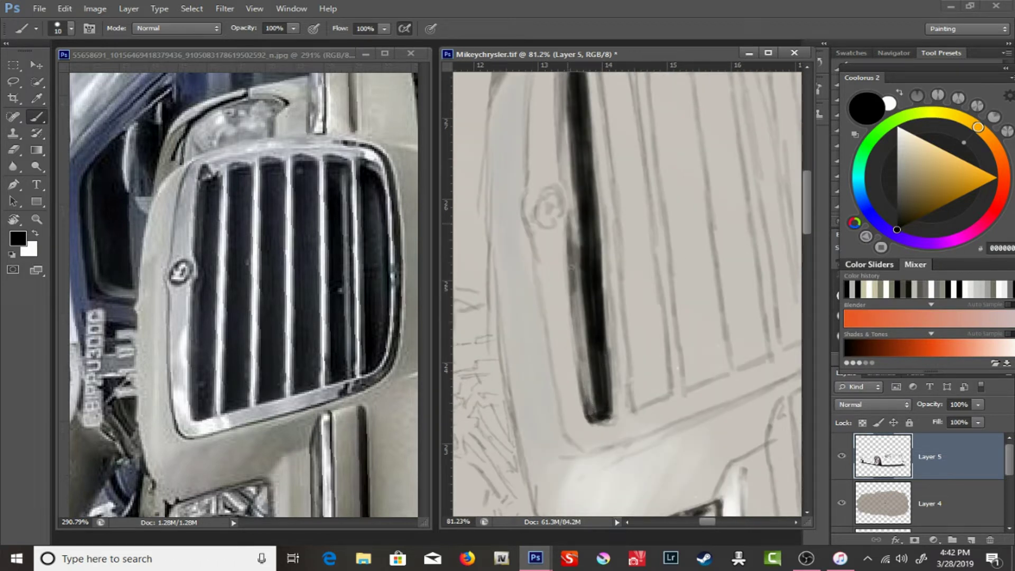
pyautogui.moveTo(571, 129); pyautogui.dragTo(586, 380)
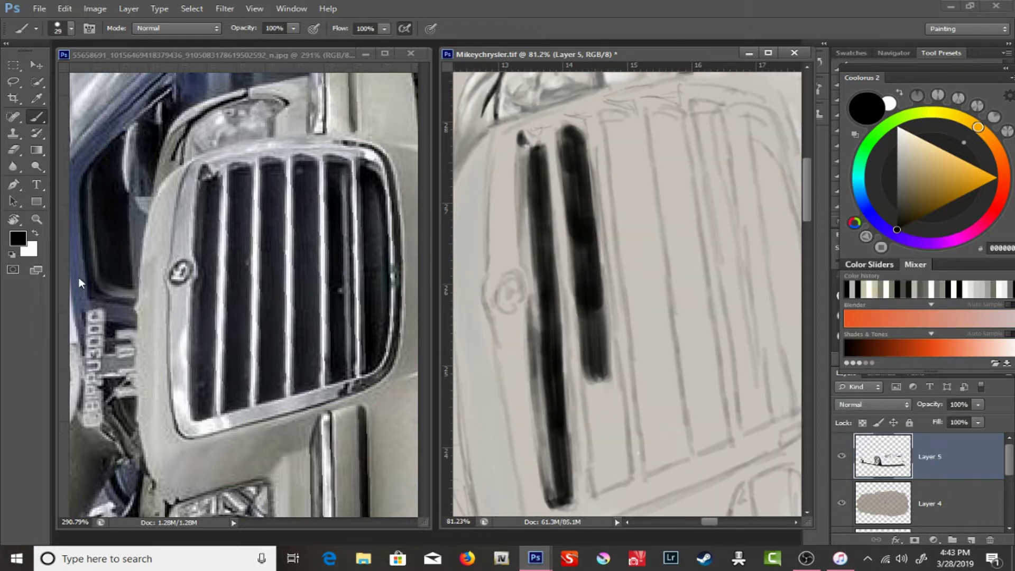
# - Paint and darken the second grille slat along its length
pyautogui.press('z')
pyautogui.keyDown('alt'); pyautogui.click(580, 234); pyautogui.keyUp('alt')
pyautogui.press('b')
pyautogui.moveTo(531, 285)
pyautogui.mouseDown()
pyautogui.moveTo(534, 219)
pyautogui.moveTo(541, 285)
pyautogui.mouseUp()
pyautogui.moveTo(527, 149); pyautogui.dragTo(529, 261)
pyautogui.moveTo(529, 206); pyautogui.dragTo(530, 291)
# - Paint the third and fourth dark grille slats
pyautogui.moveTo(549, 108); pyautogui.dragTo(552, 229)
pyautogui.moveTo(555, 132); pyautogui.dragTo(557, 217)
pyautogui.moveTo(554, 175); pyautogui.dragTo(562, 286)
pyautogui.moveTo(563, 211); pyautogui.dragTo(564, 283)
pyautogui.moveTo(581, 182); pyautogui.dragTo(583, 266)
pyautogui.moveTo(579, 127); pyautogui.dragTo(581, 222)
pyautogui.moveTo(574, 101); pyautogui.dragTo(584, 272)
# - Deepen the third and fourth slats and paint a fifth dark slat
pyautogui.rightClick(569, 206)
pyautogui.press('Escape')
pyautogui.moveTo(580, 188); pyautogui.dragTo(585, 266)
pyautogui.moveTo(552, 225)
pyautogui.mouseDown()
pyautogui.moveTo(561, 276)
pyautogui.moveTo(586, 161)
pyautogui.mouseUp()
pyautogui.moveTo(584, 212); pyautogui.dragTo(584, 148)
pyautogui.moveTo(599, 106); pyautogui.dragTo(598, 190)
pyautogui.moveTo(599, 148); pyautogui.dragTo(602, 240)
pyautogui.moveTo(602, 191)
pyautogui.mouseDown()
pyautogui.moveTo(605, 269)
pyautogui.moveTo(602, 182)
pyautogui.moveTo(636, 248)
pyautogui.mouseUp()
# - Paint a narrower sixth slat with a 13 px brush, then rotate both views near upright
pyautogui.press('[')
pyautogui.moveTo(626, 159); pyautogui.dragTo(636, 239)
pyautogui.moveTo(624, 127)
pyautogui.mouseDown()
pyautogui.moveTo(631, 184)
pyautogui.moveTo(624, 149)
pyautogui.mouseUp()
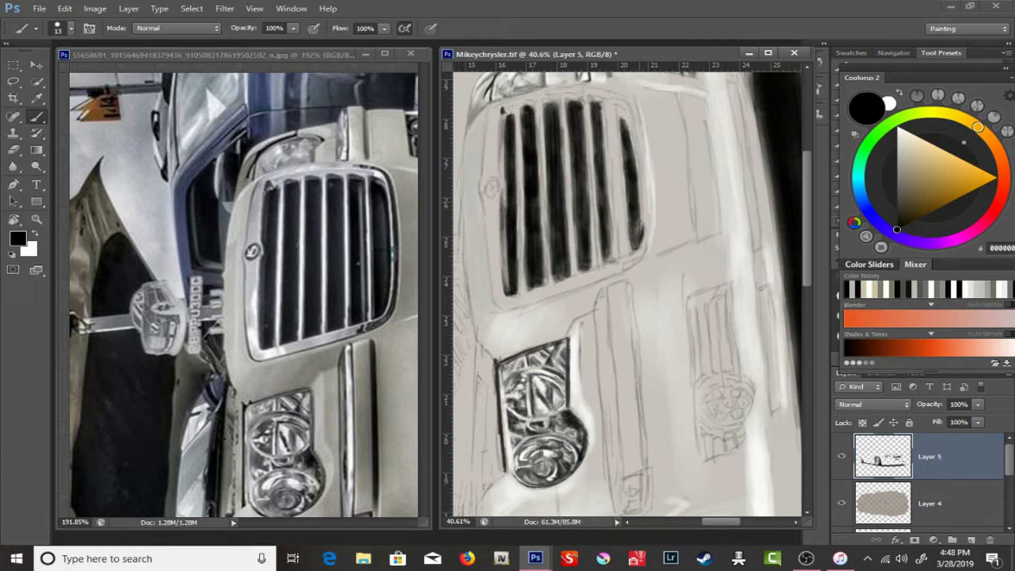
pyautogui.moveTo(630, 243); pyautogui.dragTo(621, 66)
pyautogui.press('r')
pyautogui.moveTo(623, 291); pyautogui.dragTo(581, 211)
pyautogui.moveTo(265, 238); pyautogui.dragTo(319, 280)
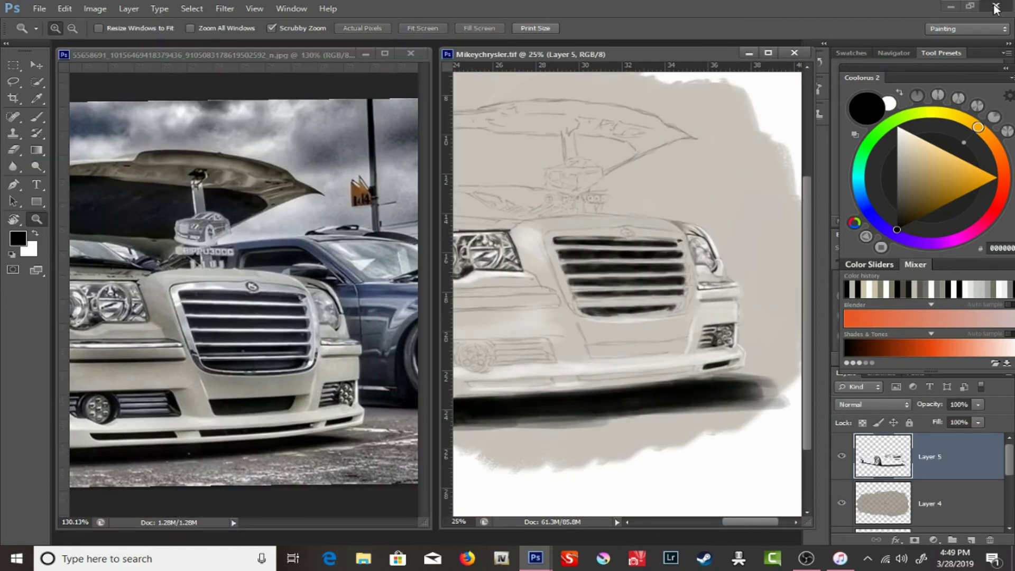
# - Try closing the reference photo, then rotate both views and zoom in on the grille
pyautogui.click(995, 8)
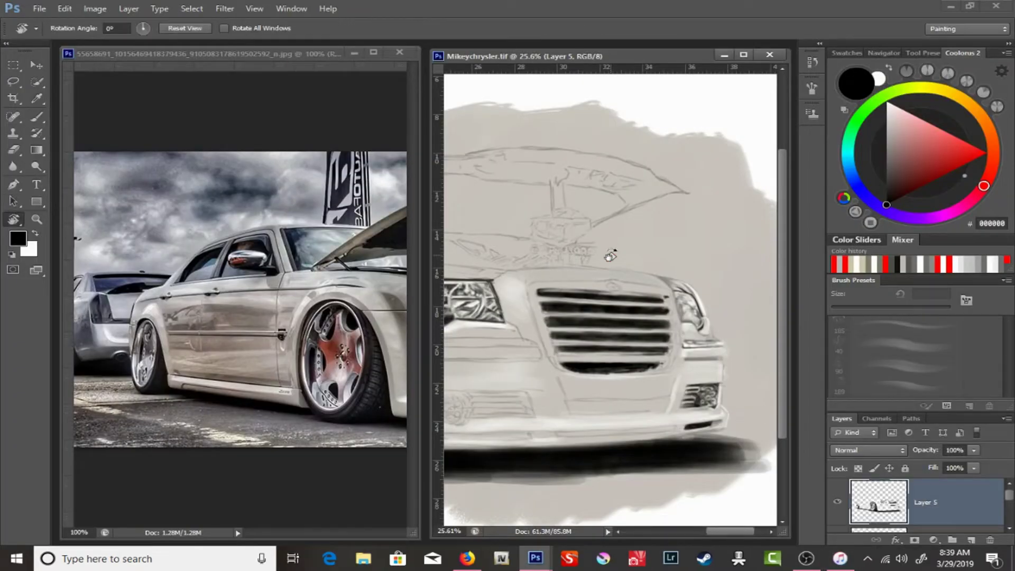
pyautogui.moveTo(610, 256); pyautogui.dragTo(581, 296)
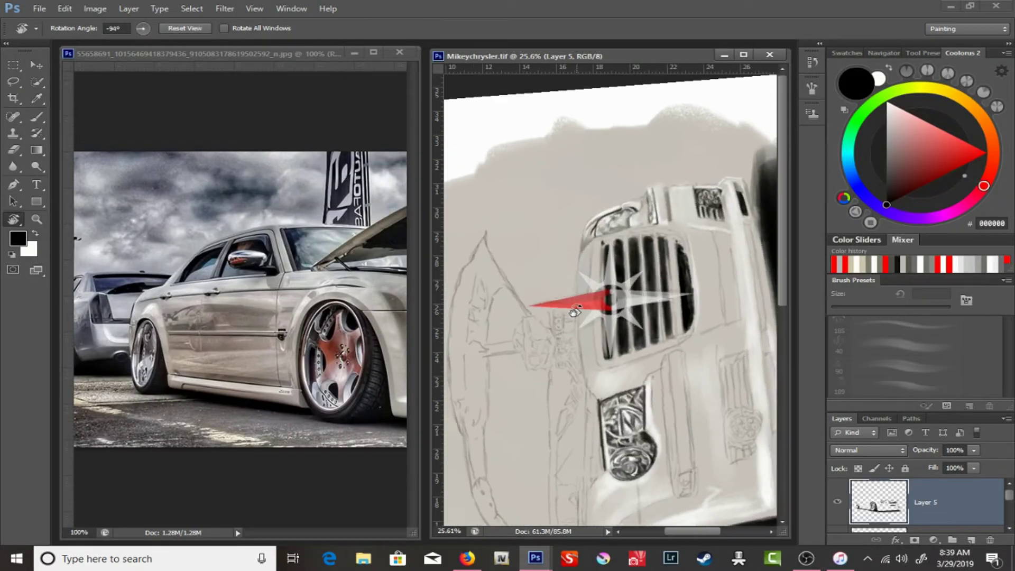
pyautogui.moveTo(238, 238); pyautogui.dragTo(257, 281)
pyautogui.press('z')
pyautogui.click(257, 281)
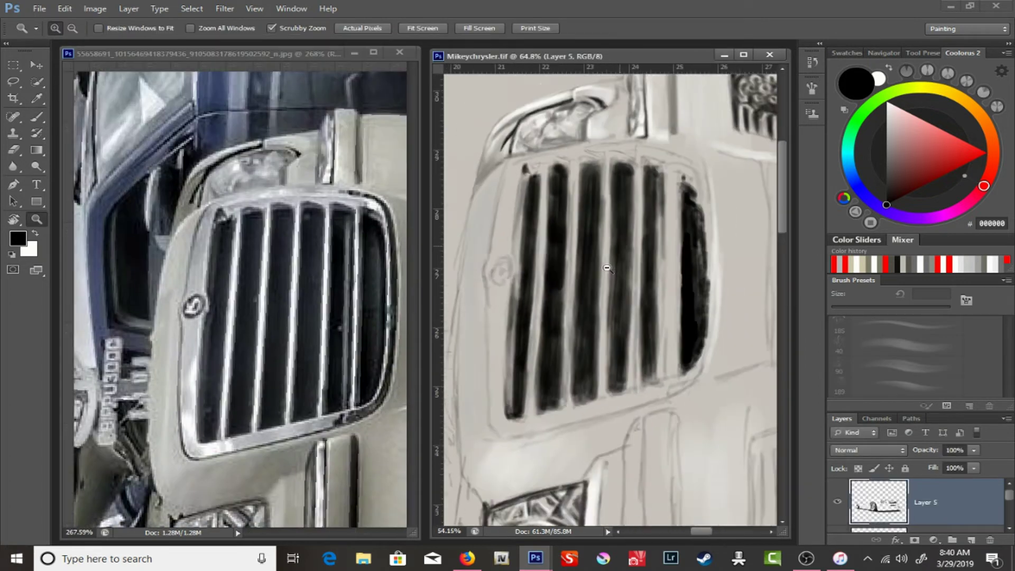
# - Choose the 50 px brush, size it down to 13 px, and darken the first slat
pyautogui.press('b')
pyautogui.rightClick(483, 240)
pyautogui.moveTo(460, 137); pyautogui.dragTo(478, 87)
pyautogui.hotkey('ctrl', 'z')
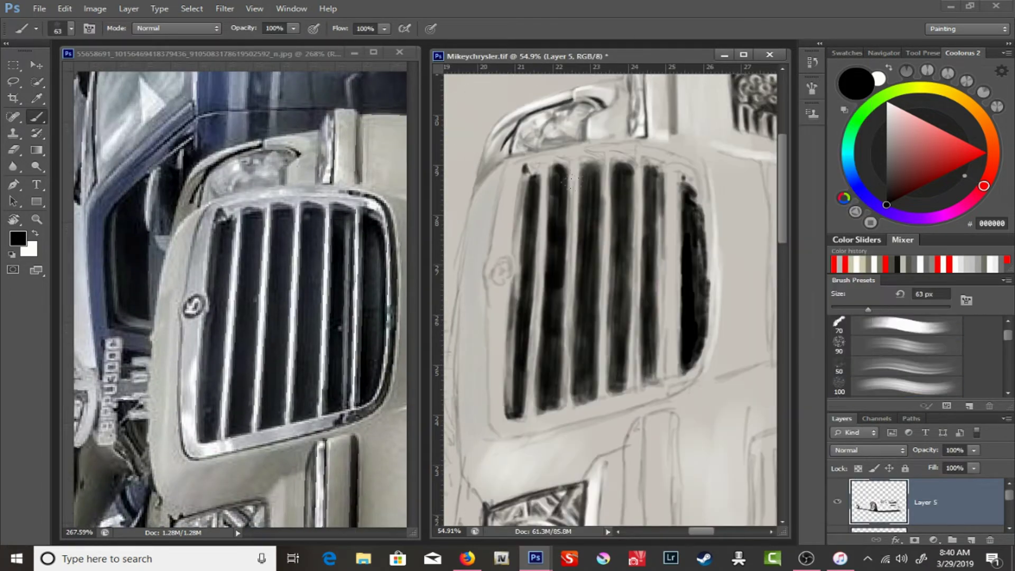
pyautogui.rightClick(634, 240)
pyautogui.click(728, 393)
pyautogui.press('Return')
pyautogui.rightClick(534, 175)
pyautogui.press('Return')
pyautogui.scroll(2, 534, 175)
pyautogui.press('[')
pyautogui.moveTo(534, 175)
pyautogui.mouseDown()
pyautogui.moveTo(525, 178)
pyautogui.moveTo(550, 444)
pyautogui.mouseUp()
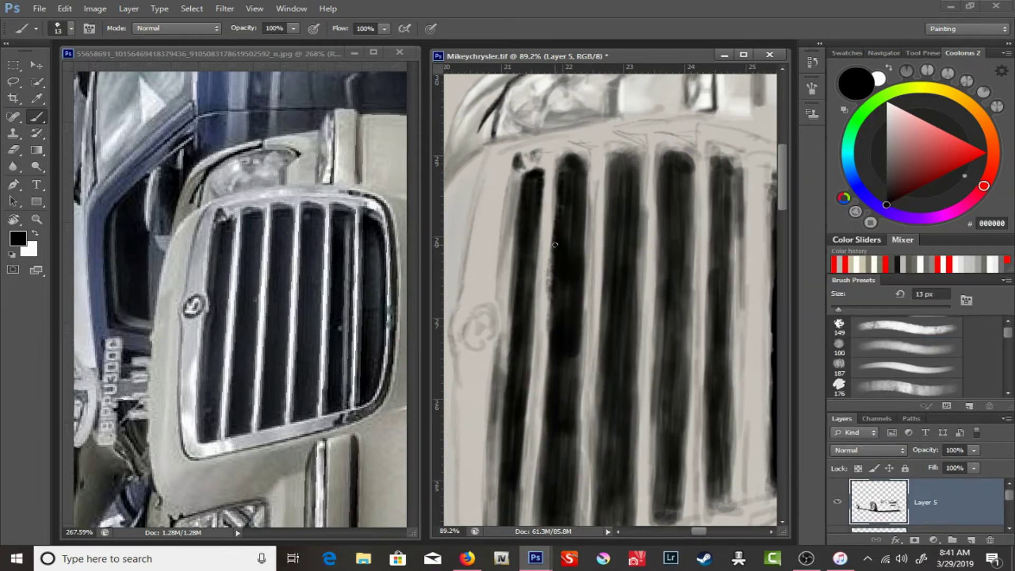
# - At 24 px, darken the second slat and the first slat's left edge
pyautogui.rightClick(578, 241)
pyautogui.press('Return')
pyautogui.moveTo(578, 305); pyautogui.dragTo(612, 291)
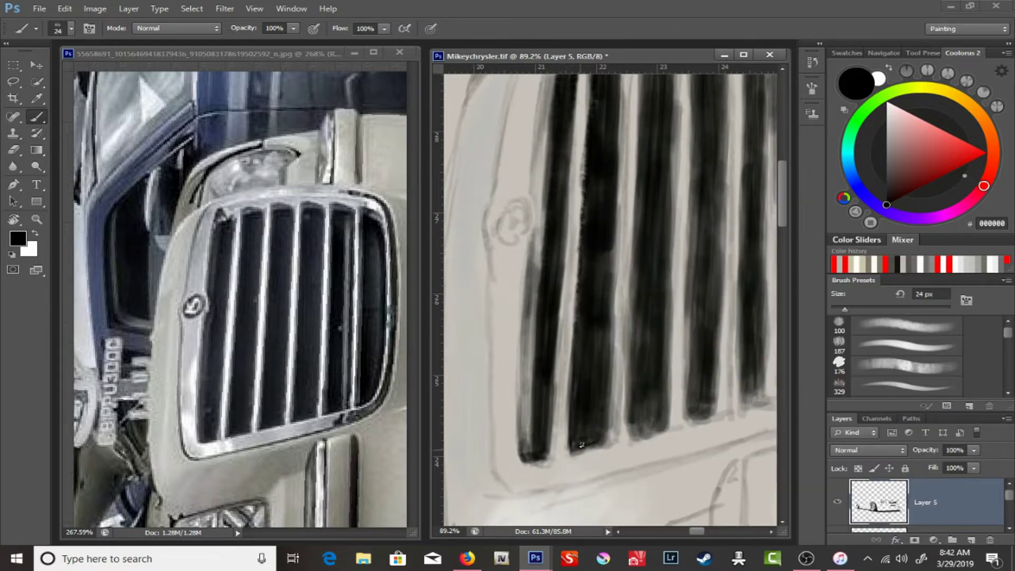
pyautogui.moveTo(550, 402); pyautogui.dragTo(532, 339)
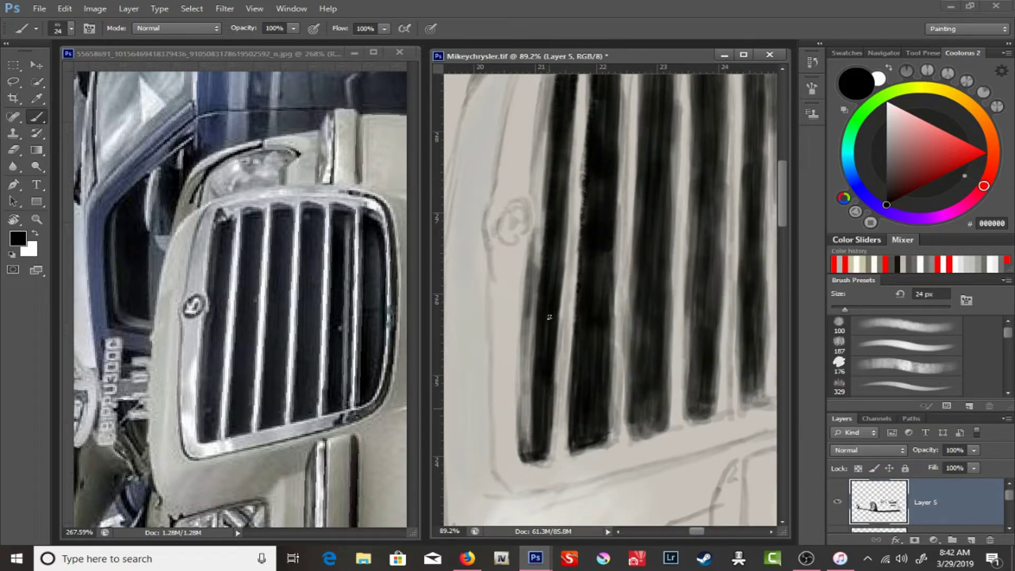
pyautogui.moveTo(523, 417); pyautogui.dragTo(520, 323)
# - Switch to a 14 px textured brush and darken the slat bottoms and third slat
pyautogui.rightClick(577, 240)
pyautogui.rightClick(615, 239)
pyautogui.scroll(-3, 687, 412)
pyautogui.doubleClick(640, 450)
pyautogui.moveTo(646, 372); pyautogui.dragTo(645, 438)
pyautogui.hotkey('ctrl', 'z')
pyautogui.rightClick(608, 253)
pyautogui.scroll(-3, 846, 317)
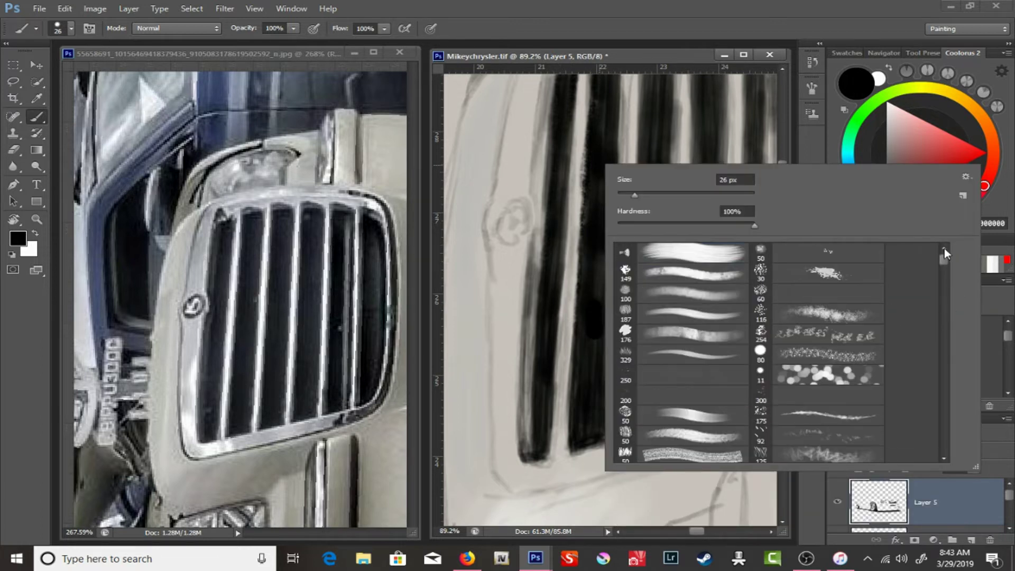
pyautogui.doubleClick(687, 296)
pyautogui.moveTo(653, 338)
pyautogui.mouseDown()
pyautogui.moveTo(640, 432)
pyautogui.moveTo(650, 380)
pyautogui.moveTo(642, 185)
pyautogui.mouseUp()
pyautogui.moveTo(694, 265)
pyautogui.mouseDown()
pyautogui.moveTo(661, 389)
pyautogui.moveTo(663, 274)
pyautogui.mouseUp()
pyautogui.moveTo(658, 380)
pyautogui.mouseDown()
pyautogui.moveTo(624, 174)
pyautogui.moveTo(680, 335)
pyautogui.moveTo(606, 202)
pyautogui.moveTo(571, 211)
pyautogui.mouseUp()
# - Add short dark strokes to the fourth, fifth and rightmost grille slats
pyautogui.press('z')
pyautogui.press('b')
pyautogui.moveTo(594, 302); pyautogui.dragTo(603, 394)
pyautogui.moveTo(629, 333); pyautogui.dragTo(625, 375)
pyautogui.moveTo(640, 142)
pyautogui.mouseDown()
pyautogui.moveTo(634, 286)
pyautogui.moveTo(611, 209)
pyautogui.moveTo(630, 377)
pyautogui.mouseUp()
pyautogui.moveTo(683, 342)
pyautogui.mouseDown()
pyautogui.moveTo(671, 148)
pyautogui.moveTo(696, 296)
pyautogui.mouseUp()
pyautogui.hotkey('ctrl', 'z')
pyautogui.moveTo(693, 253); pyautogui.dragTo(691, 224)
# - At 59% opacity and 10 px, shade the rightmost slat's left edge, then add mid-grey between slats
pyautogui.press('5')
pyautogui.press('9')
pyautogui.moveTo(658, 373); pyautogui.dragTo(664, 170)
pyautogui.moveTo(667, 217); pyautogui.dragTo(669, 287)
pyautogui.press('[')
pyautogui.moveTo(658, 372); pyautogui.dragTo(655, 153)
pyautogui.moveTo(663, 351); pyautogui.dragTo(676, 178)
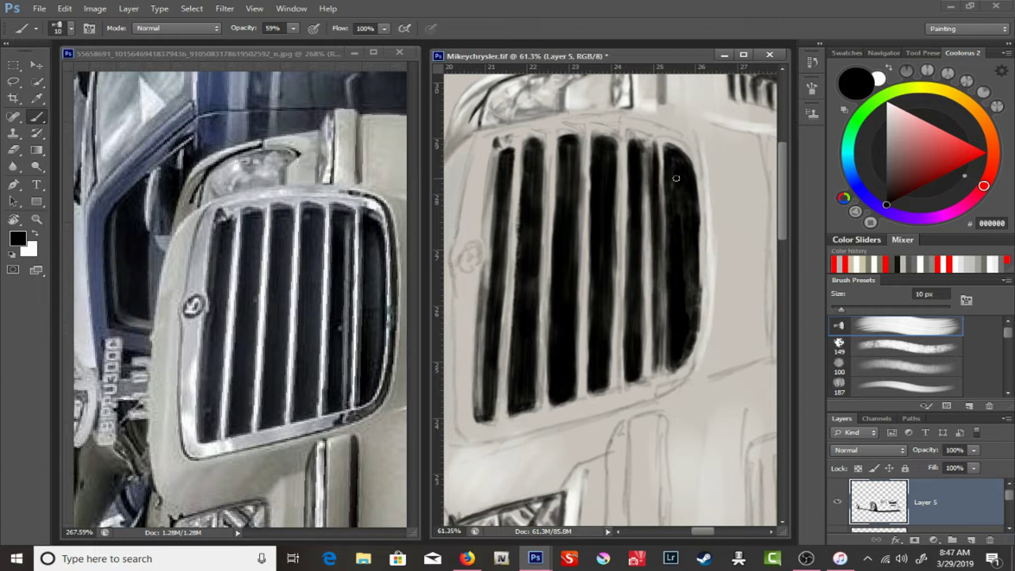
pyautogui.click(886, 161)
pyautogui.moveTo(690, 309)
pyautogui.mouseDown()
pyautogui.moveTo(687, 175)
pyautogui.moveTo(682, 349)
pyautogui.mouseUp()
# - Paint near-white highlights at 60% opacity along the grille's top edge with a smaller brush
pyautogui.keyDown('alt'); pyautogui.click(571, 256); pyautogui.keyUp('alt')
pyautogui.press('9')
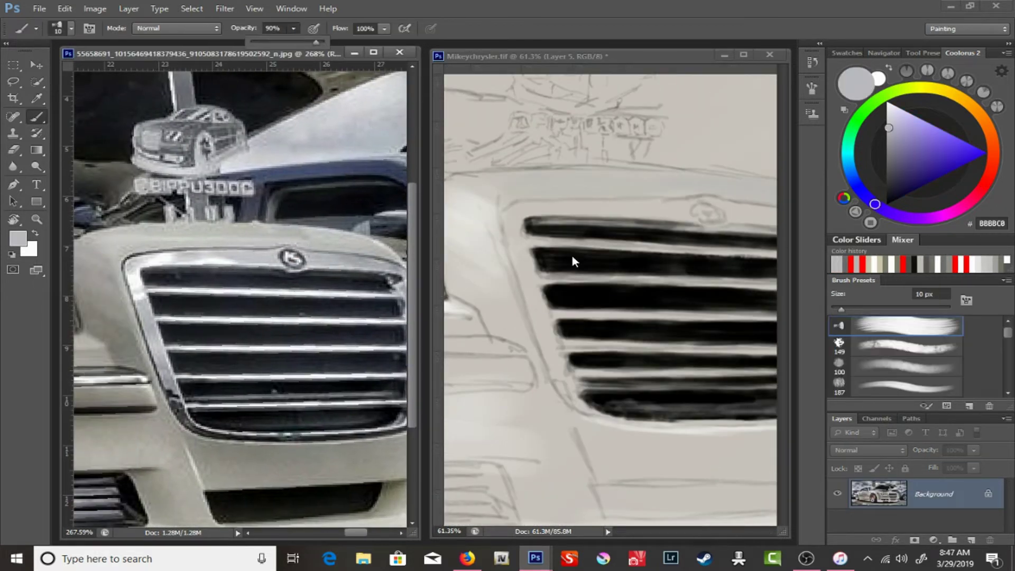
pyautogui.press('x')
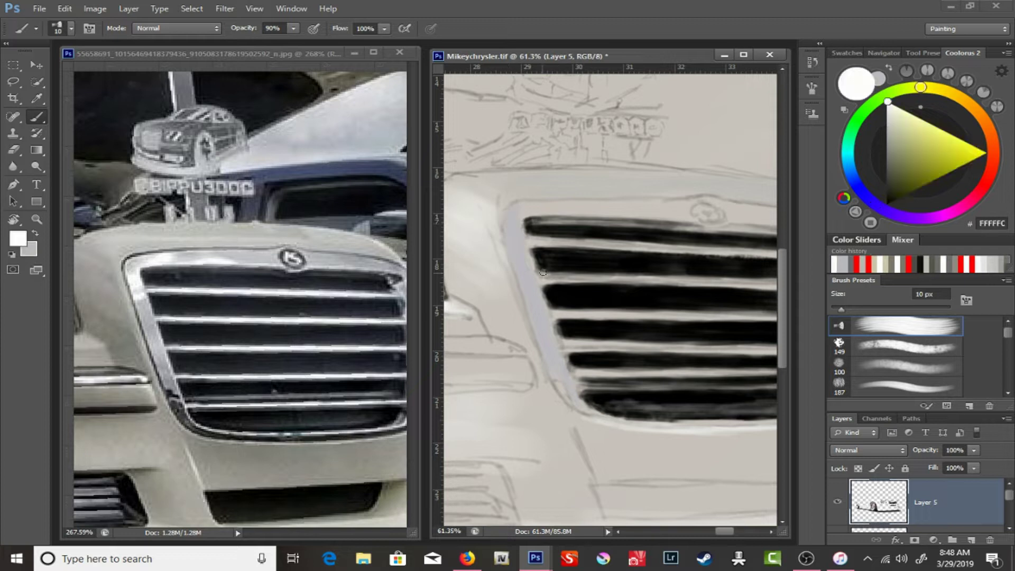
pyautogui.press('6')
pyautogui.moveTo(511, 239); pyautogui.dragTo(555, 207)
pyautogui.press('[')
pyautogui.press('[')
pyautogui.press('[')
pyautogui.moveTo(518, 251)
pyautogui.mouseDown()
pyautogui.moveTo(460, 261)
pyautogui.moveTo(626, 257)
pyautogui.moveTo(708, 280)
pyautogui.mouseUp()
# - Add thin light strokes along the remaining grille slats, checking them in a mirrored view
pyautogui.press('h')
pyautogui.press('h')
pyautogui.moveTo(520, 232); pyautogui.dragTo(578, 234)
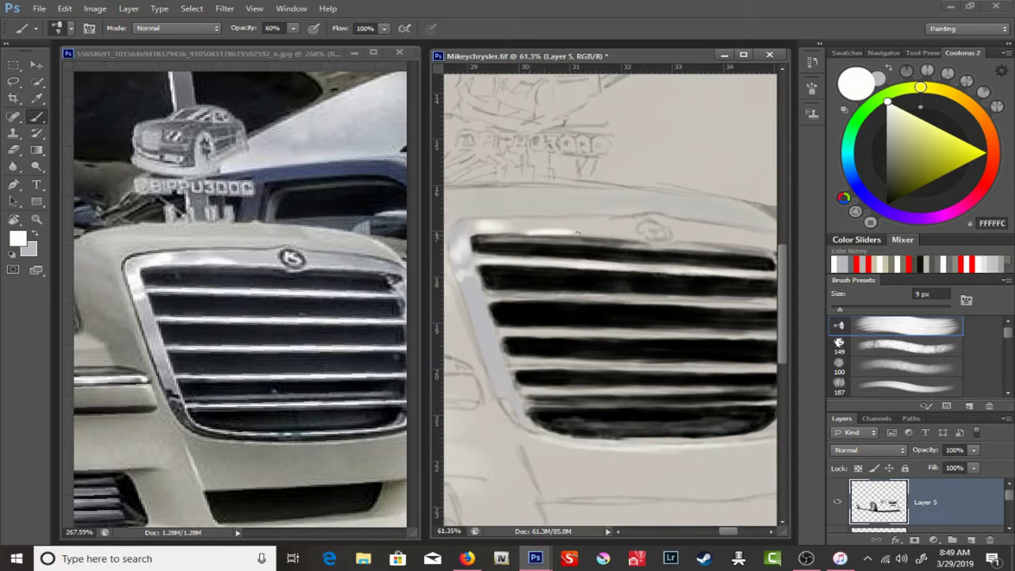
pyautogui.rightClick(494, 298)
pyautogui.moveTo(499, 298); pyautogui.dragTo(684, 300)
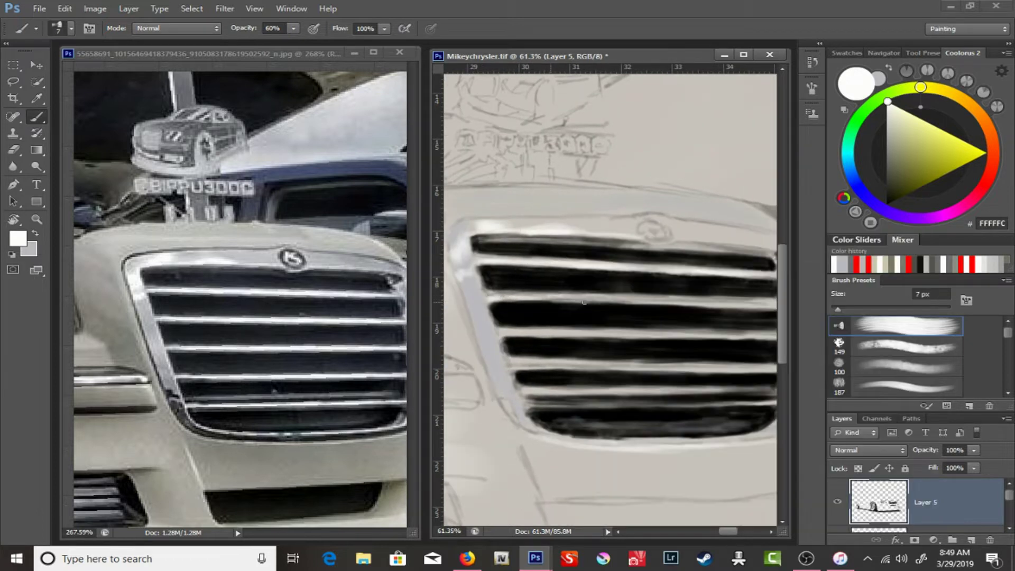
pyautogui.press('h')
pyautogui.moveTo(631, 279); pyautogui.dragTo(717, 279)
pyautogui.keyDown('alt'); pyautogui.click(525, 276); pyautogui.keyUp('alt')
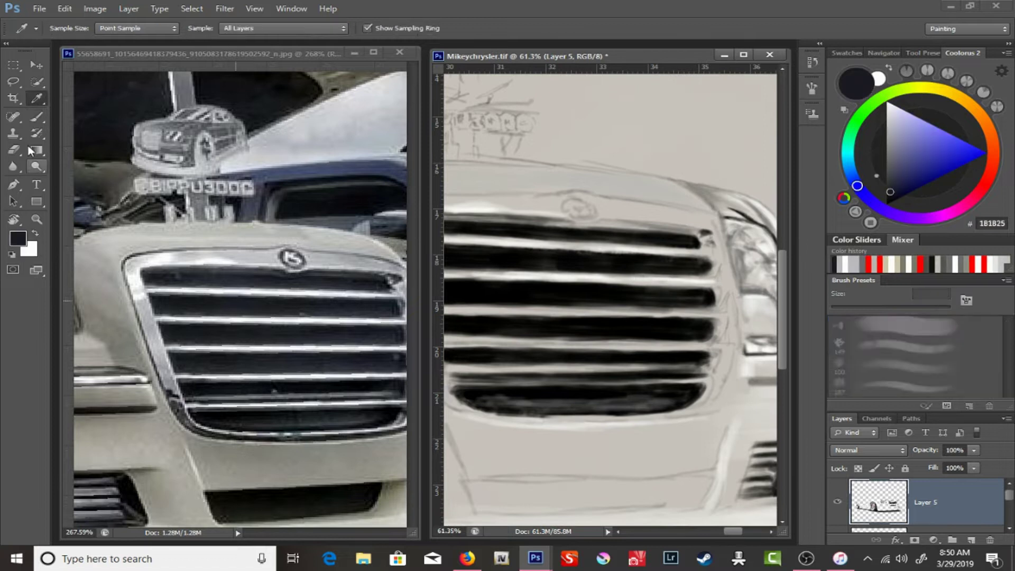
pyautogui.press('h')
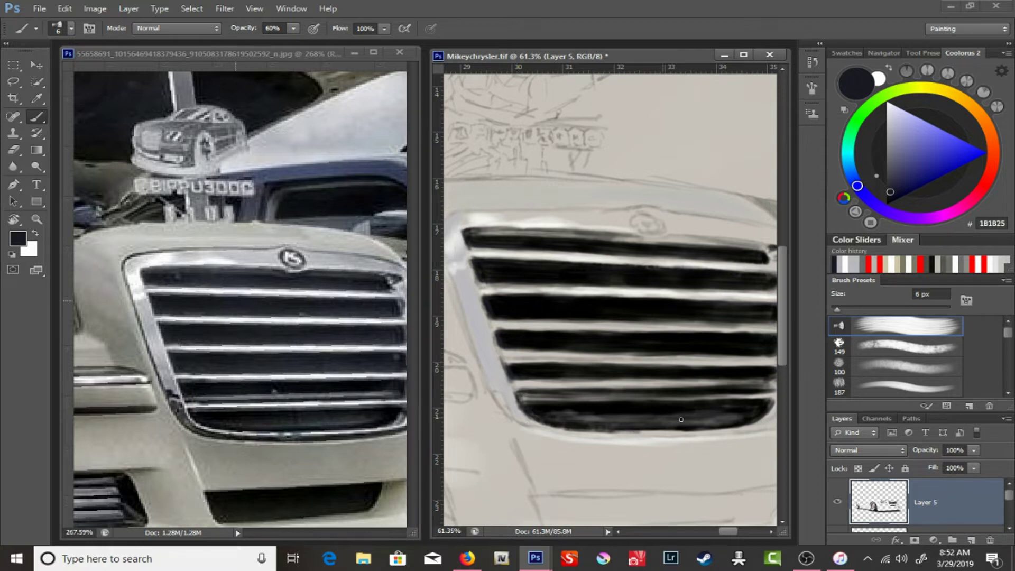
pyautogui.keyDown('alt'); pyautogui.click(485, 290); pyautogui.keyUp('alt')
# - Paint light strokes along the grille's left chrome edge with a hard round brush, sampling greys
pyautogui.rightClick(521, 249)
pyautogui.click(581, 370)
pyautogui.rightClick(499, 254)
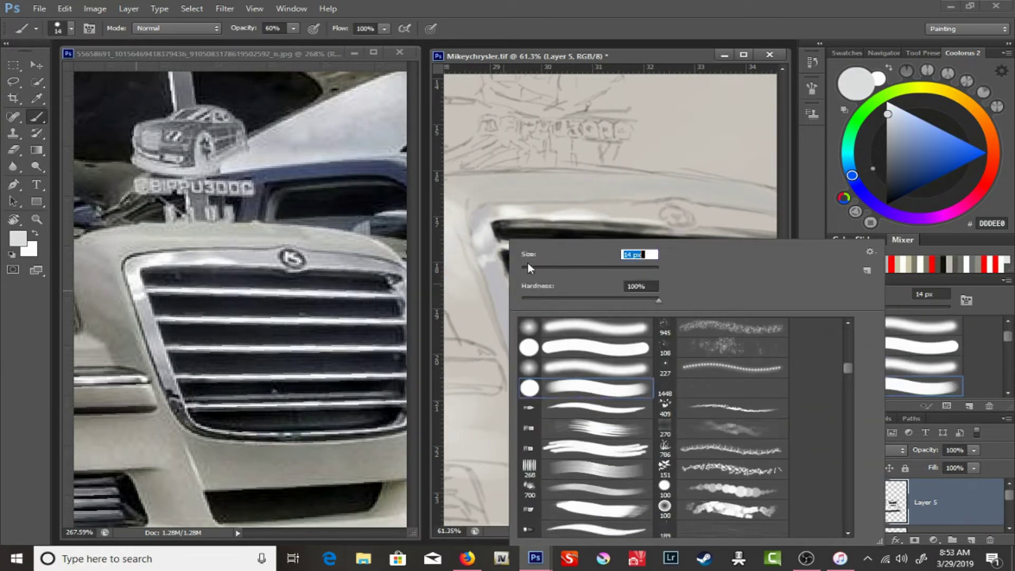
pyautogui.doubleClick(517, 311)
pyautogui.moveTo(526, 360); pyautogui.dragTo(547, 407)
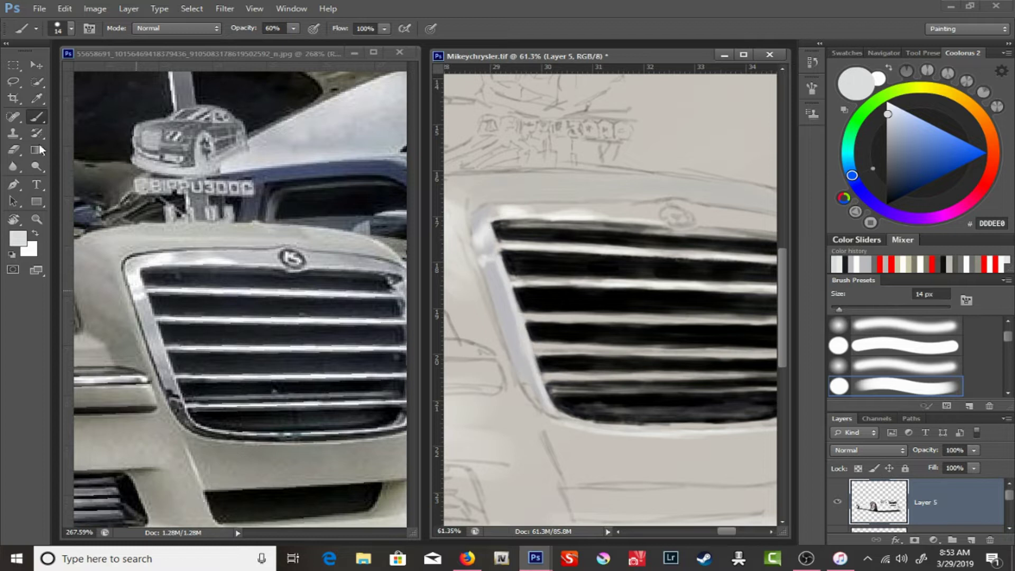
pyautogui.keyDown('alt'); pyautogui.click(504, 284); pyautogui.keyUp('alt')
pyautogui.keyDown('alt'); pyautogui.click(501, 266); pyautogui.keyUp('alt')
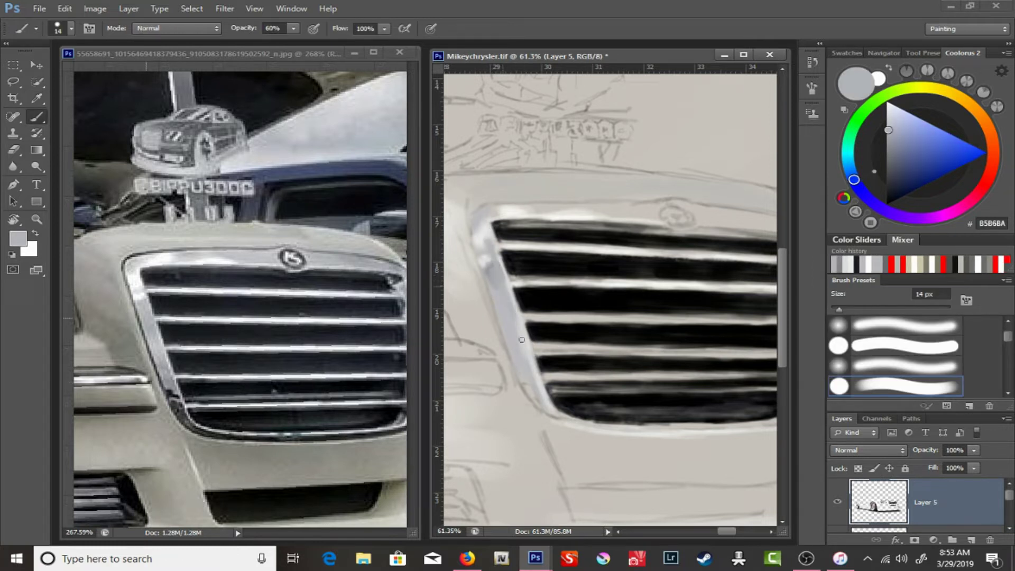
pyautogui.keyDown('alt'); pyautogui.click(317, 285); pyautogui.keyUp('alt')
# - Set a 9 px hard round brush and rotate the view 90° to paint the grille vertically
pyautogui.rightClick(522, 255)
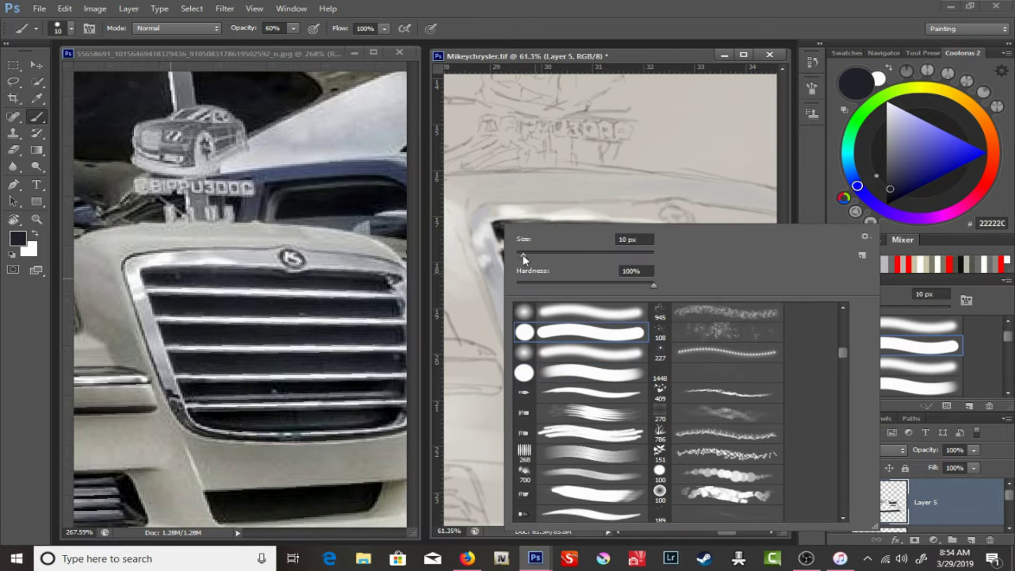
pyautogui.doubleClick(560, 317)
pyautogui.moveTo(293, 28); pyautogui.dragTo(284, 42)
pyautogui.rightClick(470, 235)
pyautogui.press('Return')
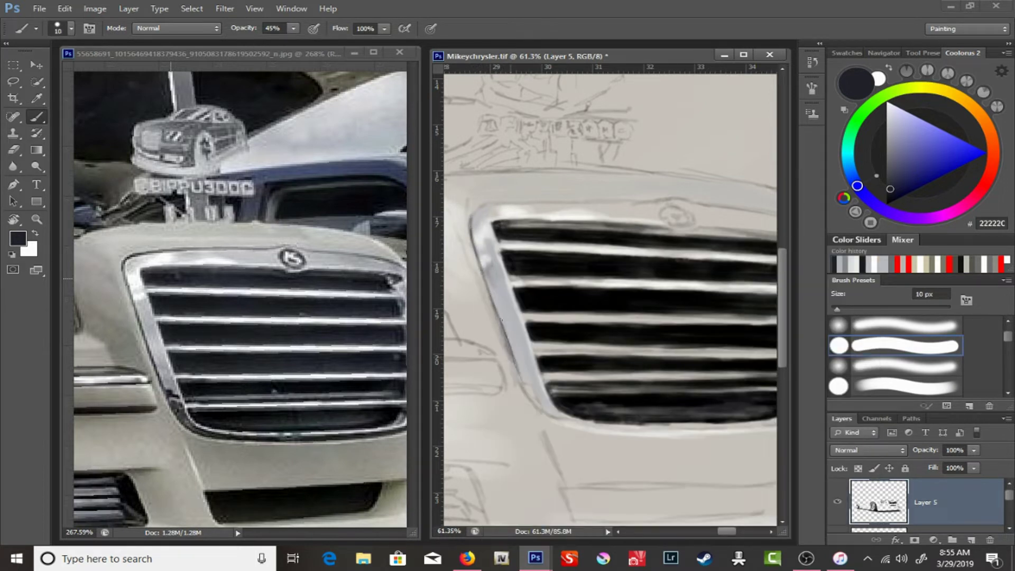
pyautogui.rightClick(511, 203)
pyautogui.write('9')
pyautogui.press('Return')
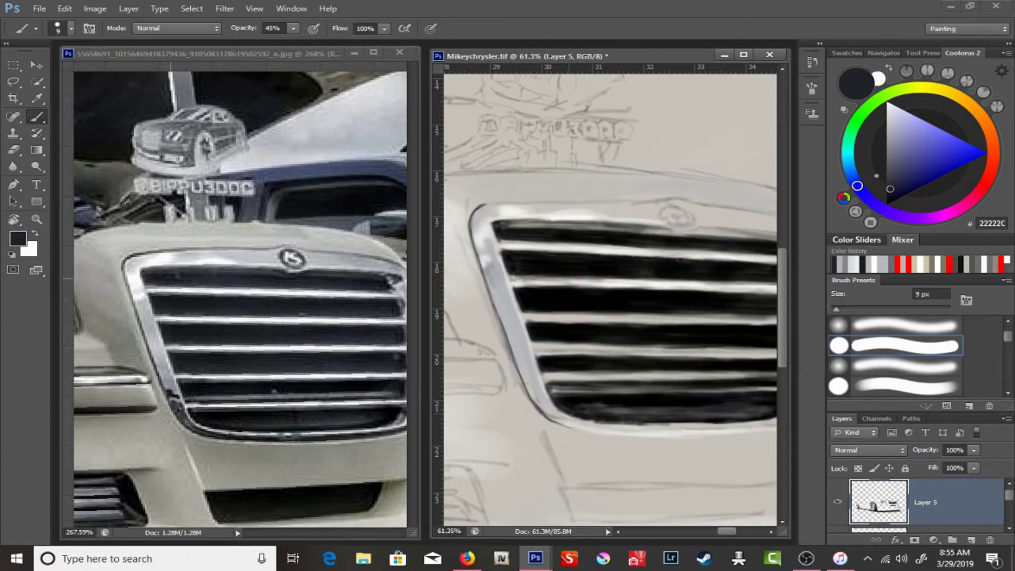
pyautogui.press('r')
pyautogui.moveTo(612, 174); pyautogui.dragTo(489, 324)
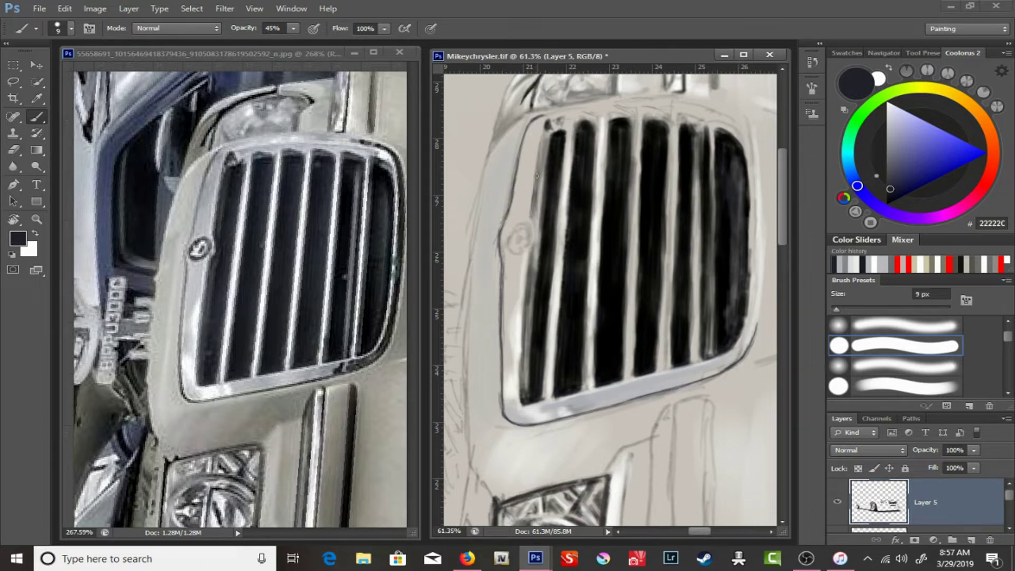
# - Paint a dark stroke along the grille's left edge and zoom in
pyautogui.moveTo(523, 389); pyautogui.dragTo(523, 309)
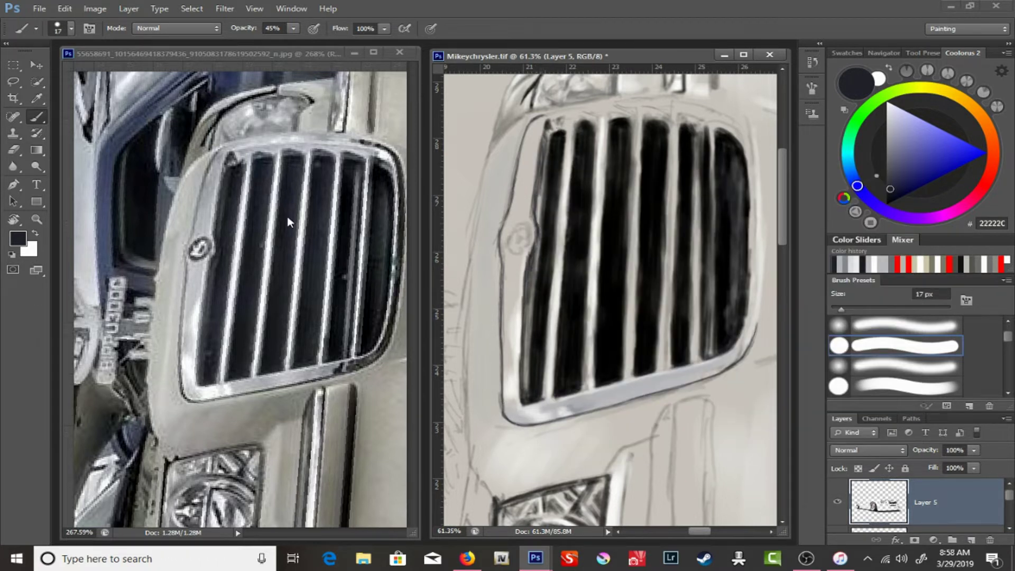
pyautogui.scroll(2, 289, 221)
pyautogui.scroll(3, 520, 148)
pyautogui.rightClick(518, 161)
pyautogui.press('Escape')
pyautogui.rightClick(508, 170)
pyautogui.press('Escape')
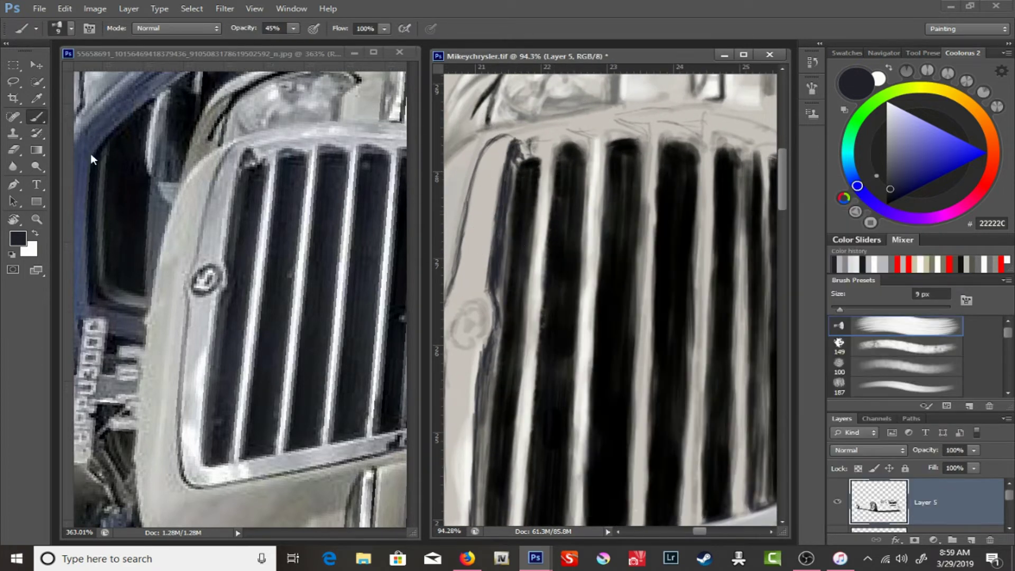
# - Try several brush presets, keeping a 21 px brush with a light grey colour
pyautogui.keyDown('alt'); pyautogui.click(480, 189); pyautogui.keyUp('alt')
pyautogui.rightClick(480, 189)
pyautogui.press('Escape')
pyautogui.rightClick(480, 189)
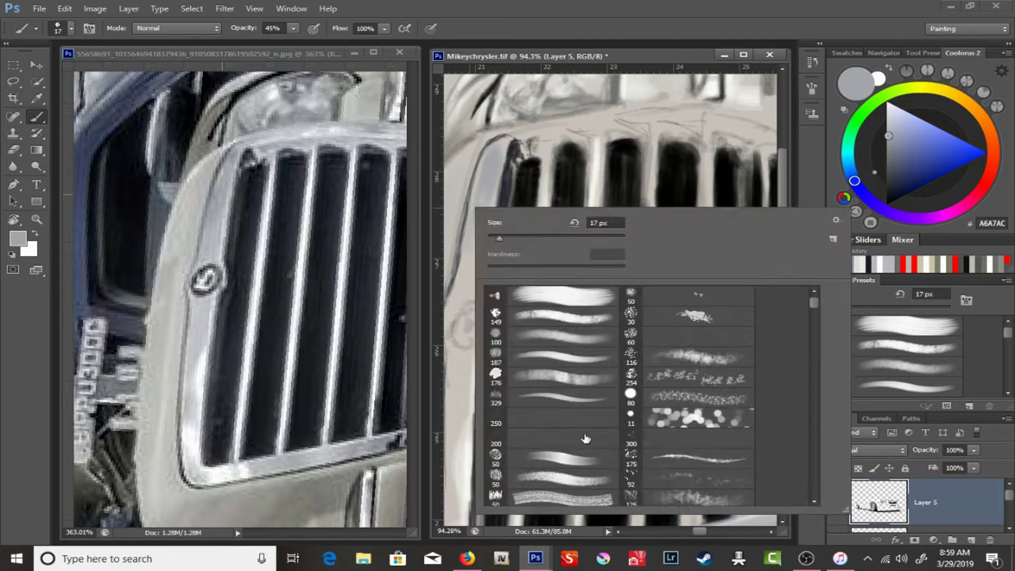
pyautogui.scroll(-1, 655, 370)
pyautogui.doubleClick(582, 370)
pyautogui.rightClick(479, 231)
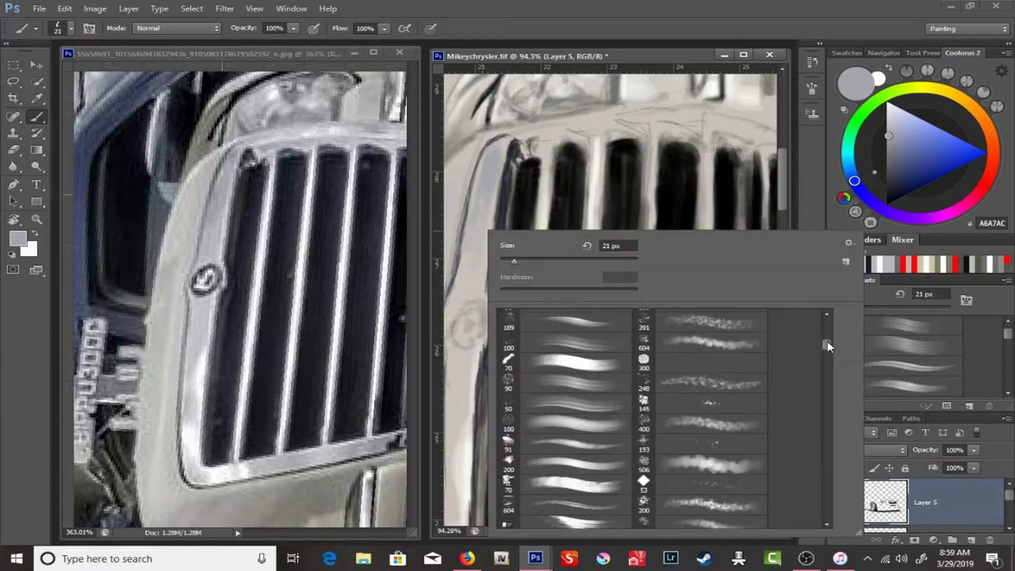
pyautogui.doubleClick(560, 364)
pyautogui.rightClick(465, 288)
pyautogui.press('Escape')
pyautogui.keyDown('alt'); pyautogui.scroll(-2, 520, 262); pyautogui.keyUp('alt')
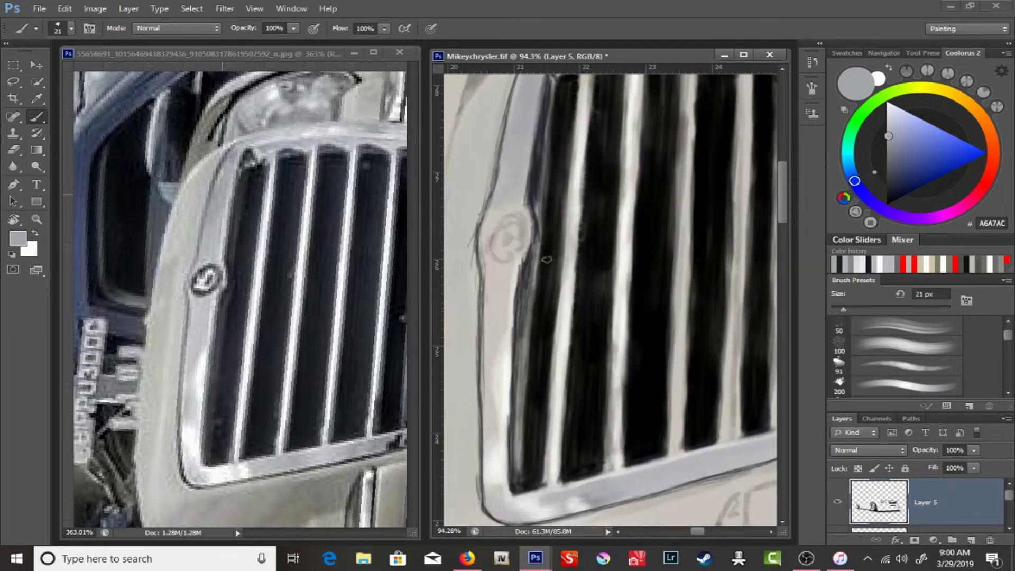
pyautogui.keyDown('alt'); pyautogui.click(509, 185); pyautogui.keyUp('alt')
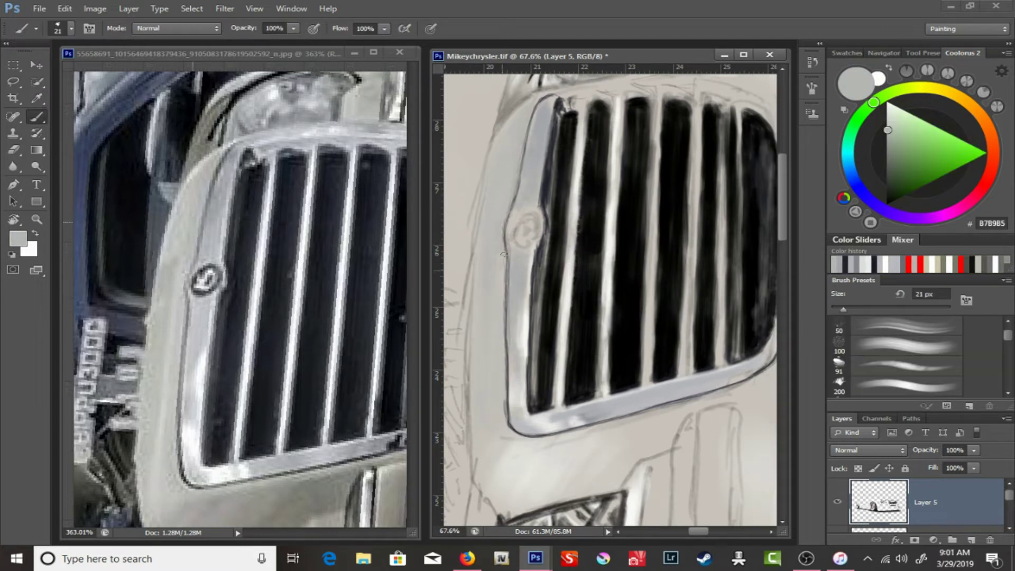
# - Sample greys near the headlight and set up a 10 px brush
pyautogui.moveTo(523, 113)
pyautogui.mouseDown()
pyautogui.moveTo(466, 228)
pyautogui.moveTo(512, 215)
pyautogui.mouseUp()
pyautogui.keyDown('alt'); pyautogui.click(513, 214); pyautogui.keyUp('alt')
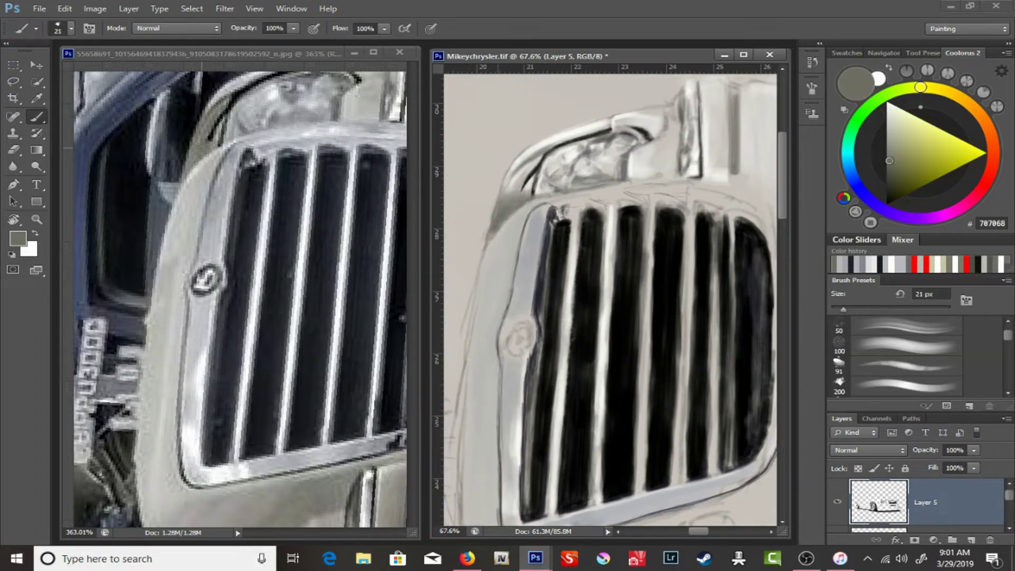
pyautogui.keyDown('alt'); pyautogui.click(513, 171); pyautogui.keyUp('alt')
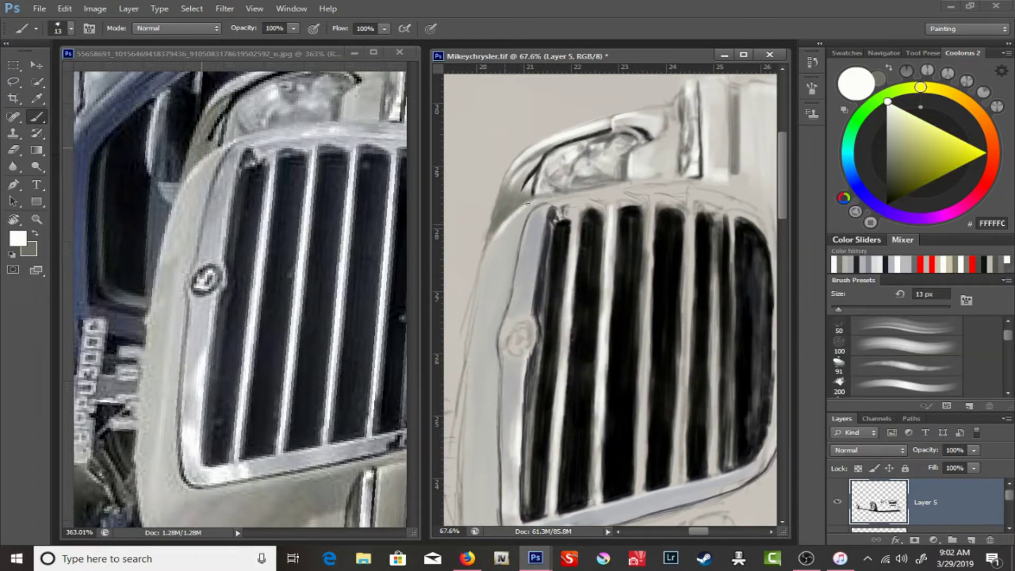
pyautogui.press('e')
pyautogui.keyDown('alt'); pyautogui.click(482, 222); pyautogui.keyUp('alt')
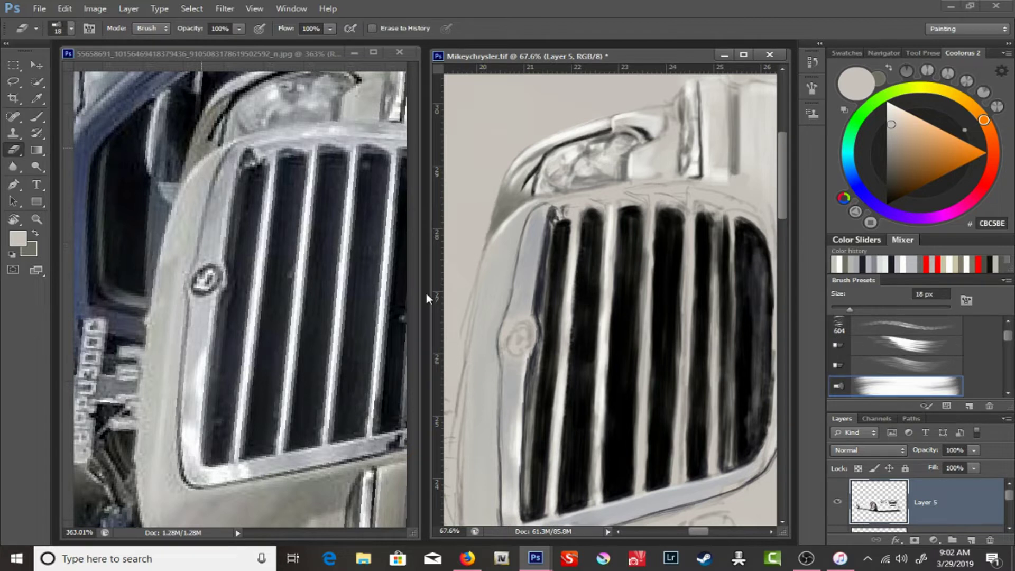
pyautogui.press('b')
pyautogui.scroll(3, 581, 211)
pyautogui.rightClick(571, 208)
pyautogui.moveTo(587, 235)
pyautogui.mouseDown()
pyautogui.moveTo(596, 242)
pyautogui.moveTo(545, 179)
pyautogui.mouseUp()
pyautogui.click(543, 258)
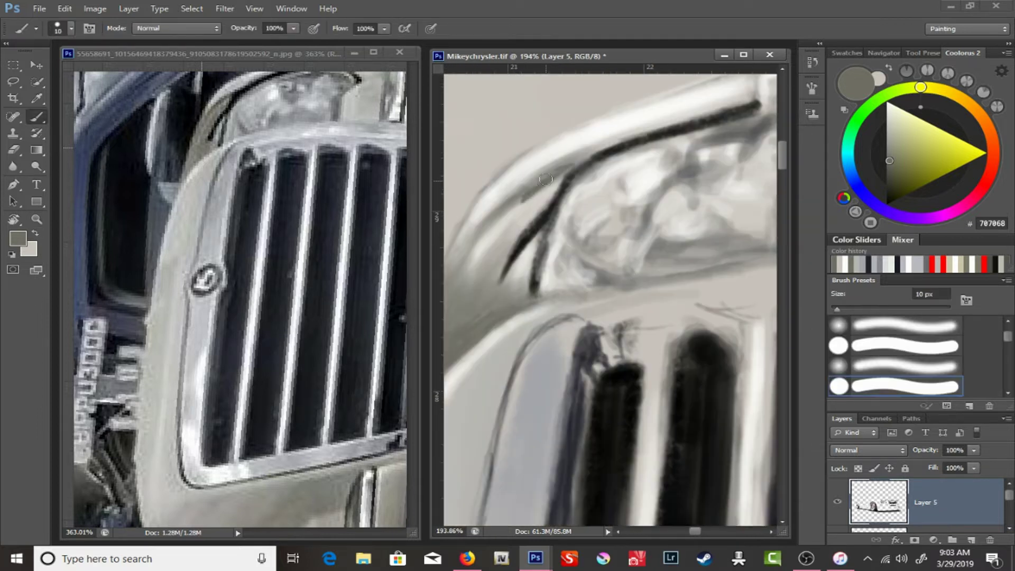
# - Rework the headlight's dark outline at 56% opacity, then zoom out
pyautogui.keyDown('alt'); pyautogui.click(508, 237); pyautogui.keyUp('alt')
pyautogui.press('5')
pyautogui.press('6')
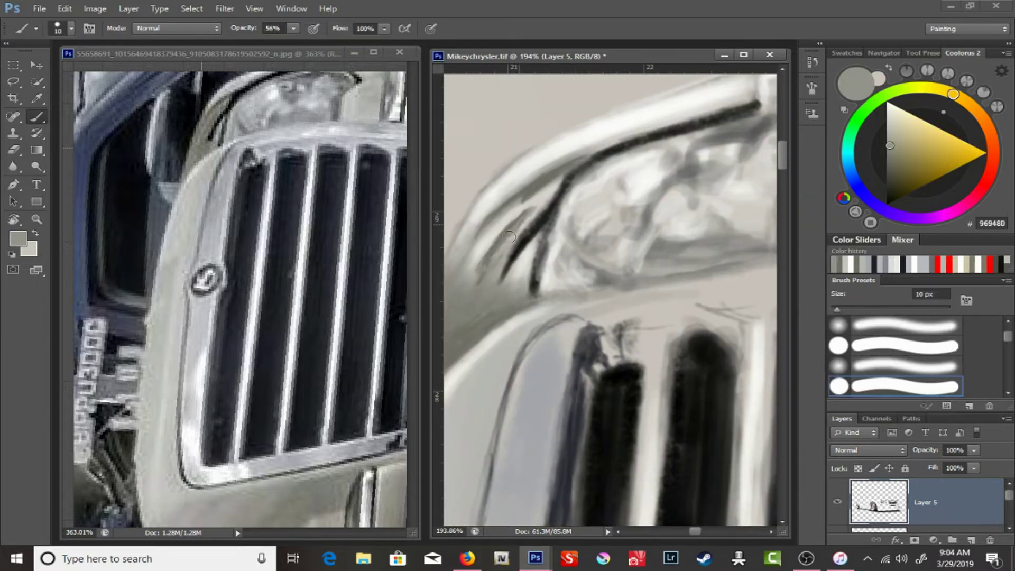
pyautogui.moveTo(534, 291); pyautogui.dragTo(555, 185)
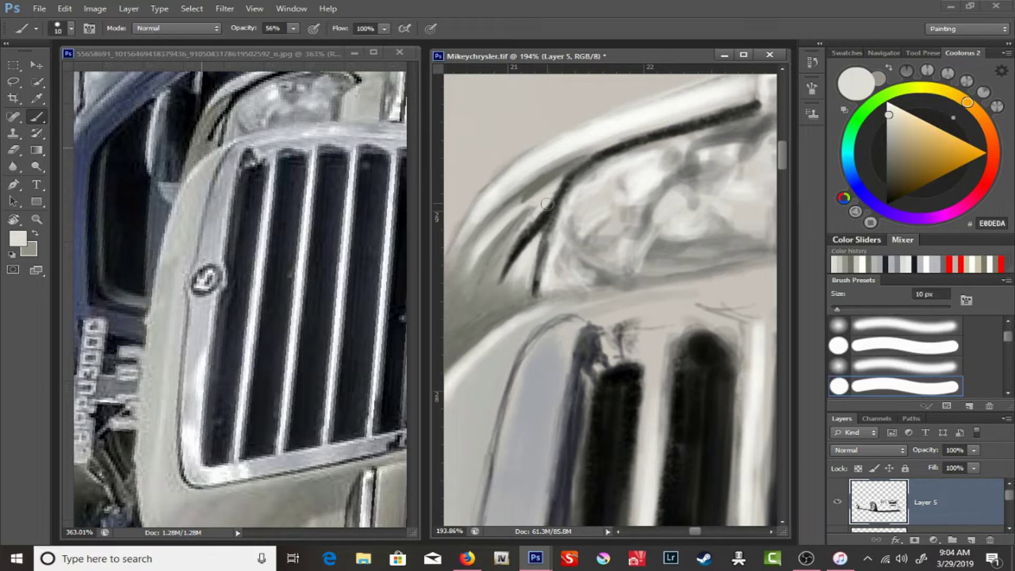
pyautogui.keyDown('alt'); pyautogui.click(544, 225); pyautogui.keyUp('alt')
pyautogui.moveTo(534, 301); pyautogui.dragTo(592, 154)
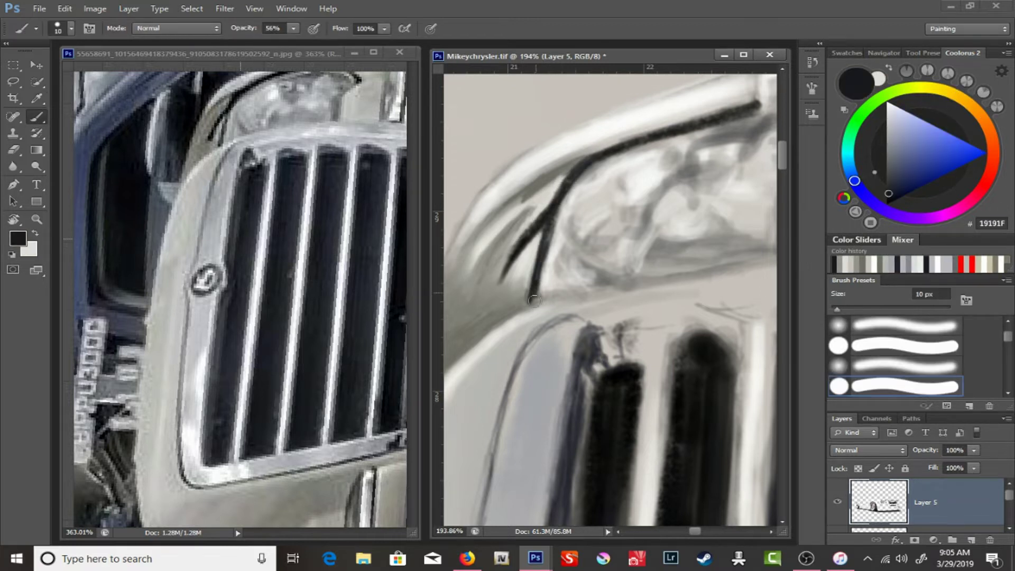
pyautogui.moveTo(576, 293); pyautogui.dragTo(97, 138)
# - Set up a smaller black textured brush at 42% opacity
pyautogui.press('b')
pyautogui.keyDown('alt'); pyautogui.click(96, 139); pyautogui.keyUp('alt')
pyautogui.press('4')
pyautogui.press('2')
pyautogui.keyDown('alt'); pyautogui.click(483, 337); pyautogui.keyUp('alt')
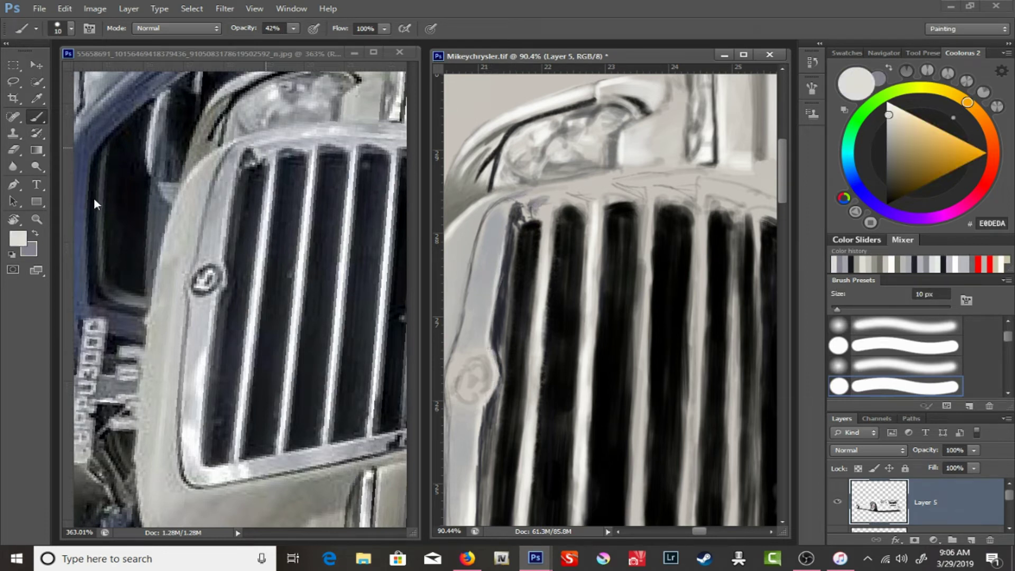
pyautogui.rightClick(579, 239)
pyautogui.doubleClick(918, 325)
pyautogui.press('d')
pyautogui.press('[')
pyautogui.press('[')
pyautogui.press('[')
# - Darken the grille's left edge and the tops of the grille bars with dark strokes
pyautogui.moveTo(497, 341); pyautogui.dragTo(509, 231)
pyautogui.press('[')
pyautogui.moveTo(514, 301); pyautogui.dragTo(577, 195)
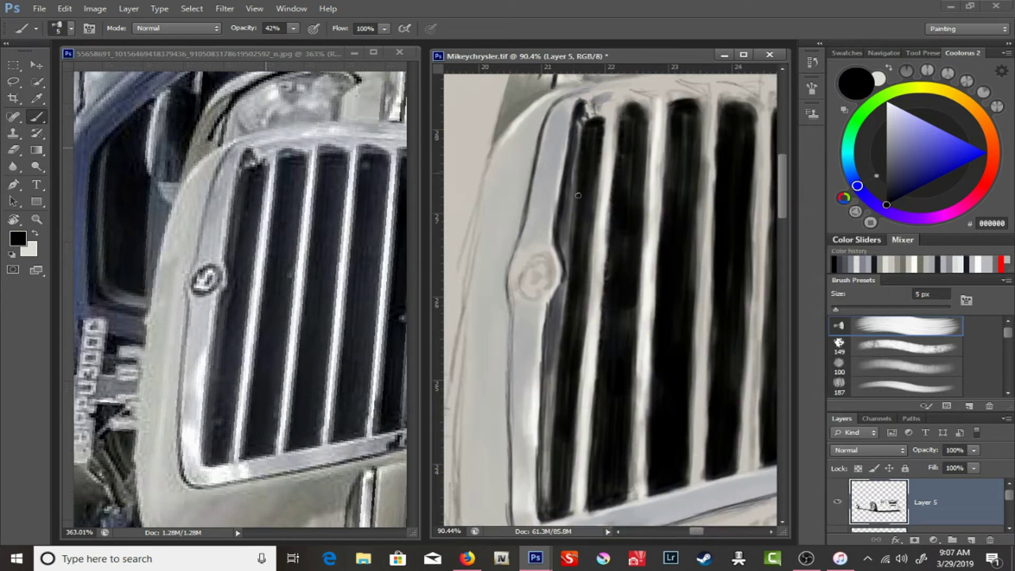
pyautogui.moveTo(509, 413); pyautogui.dragTo(515, 243)
pyautogui.moveTo(513, 470); pyautogui.dragTo(508, 370)
pyautogui.moveTo(544, 455); pyautogui.dragTo(554, 222)
pyautogui.moveTo(563, 351)
pyautogui.mouseDown()
pyautogui.moveTo(568, 212)
pyautogui.moveTo(547, 388)
pyautogui.mouseUp()
pyautogui.moveTo(544, 260); pyautogui.dragTo(559, 243)
pyautogui.moveTo(292, 28); pyautogui.dragTo(290, 42)
pyautogui.moveTo(576, 317); pyautogui.dragTo(588, 239)
# - Switch to a 4 px off-white brush with higher opacity
pyautogui.press('x')
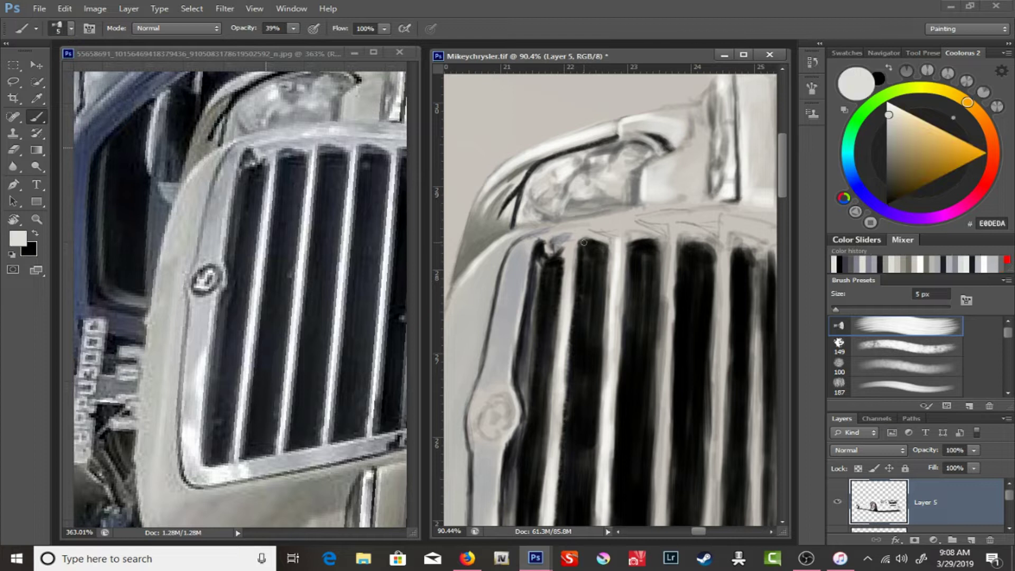
pyautogui.press('[')
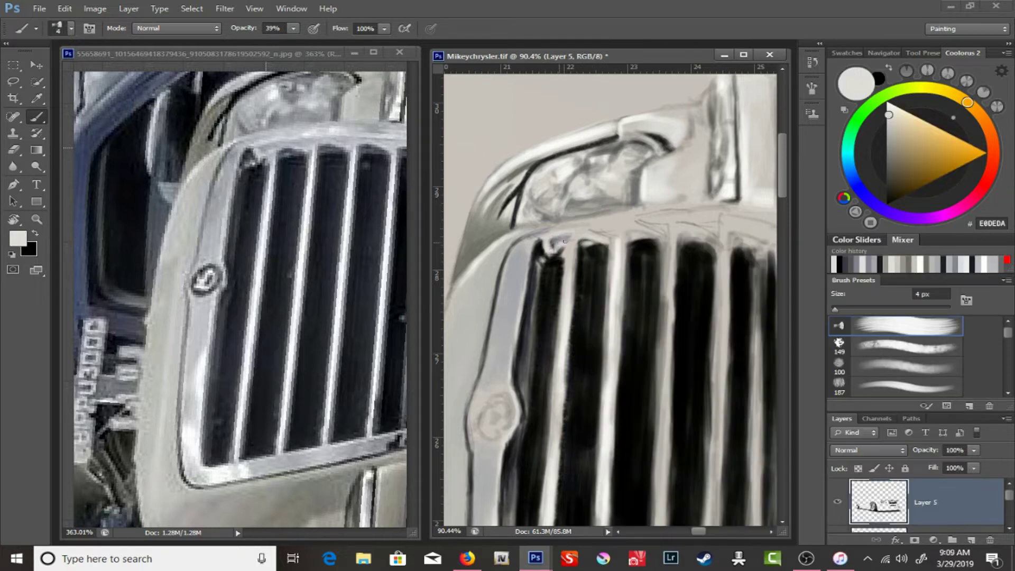
pyautogui.press('7')
pyautogui.press('4')
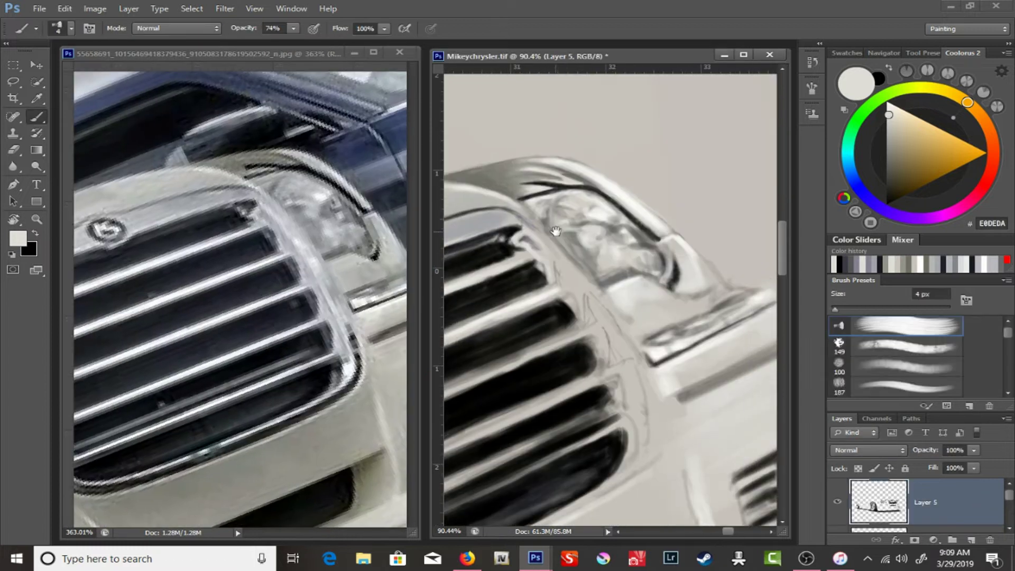
# - Sample light and darker greys, adjusting brush opacity from 86% down to 27%
pyautogui.keyDown('alt'); pyautogui.click(517, 212); pyautogui.keyUp('alt')
pyautogui.press('8')
pyautogui.press('6')
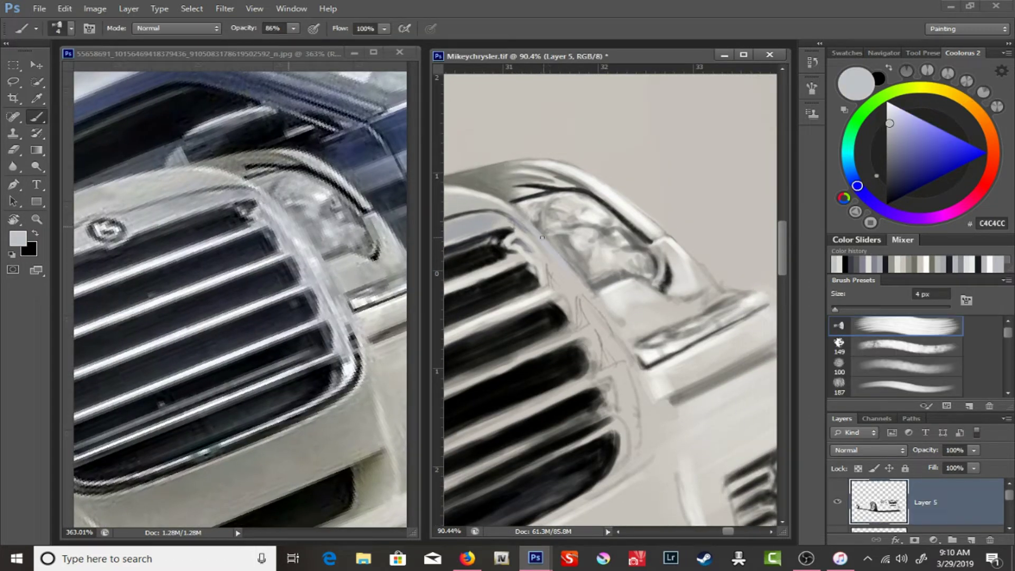
pyautogui.keyDown('alt'); pyautogui.click(538, 247); pyautogui.keyUp('alt')
pyautogui.keyDown('alt'); pyautogui.click(520, 252); pyautogui.keyUp('alt')
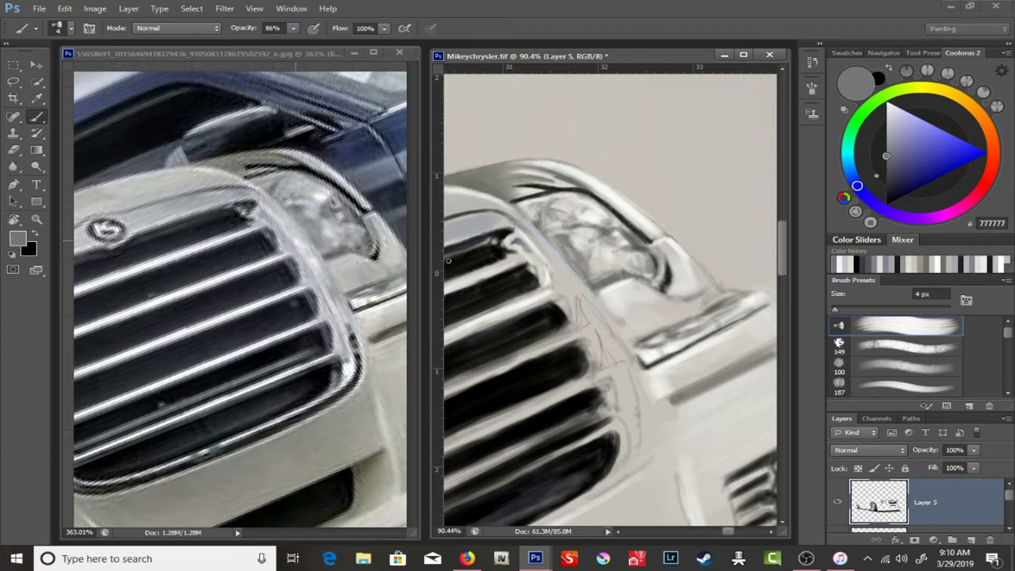
pyautogui.keyDown('alt'); pyautogui.click(517, 239); pyautogui.keyUp('alt')
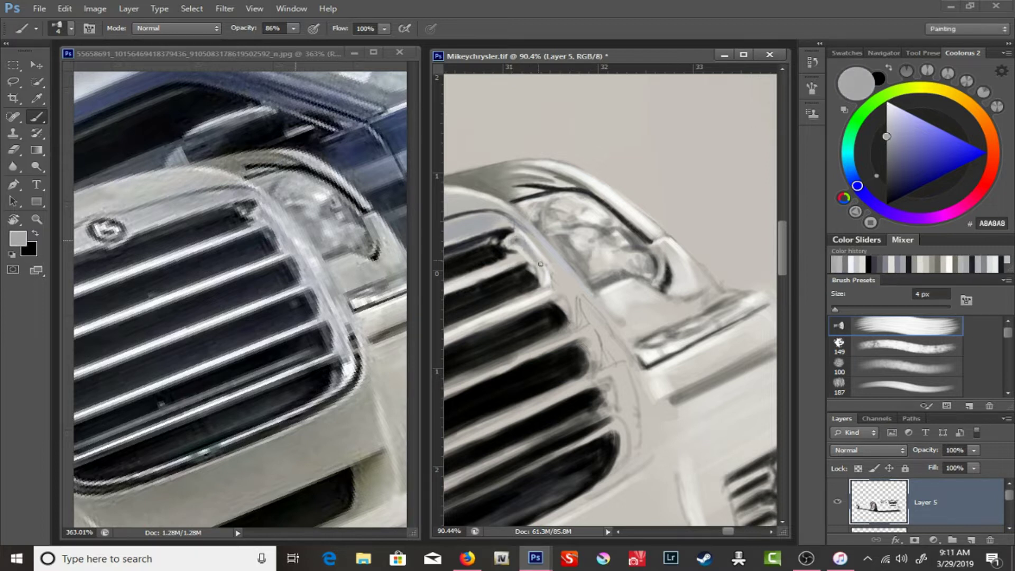
pyautogui.click(35, 234)
pyautogui.press('2')
pyautogui.press('7')
# - Fine-tune a dark-to-medium grey painting colour on the colour wheel
pyautogui.keyDown('alt'); pyautogui.click(520, 239); pyautogui.keyUp('alt')
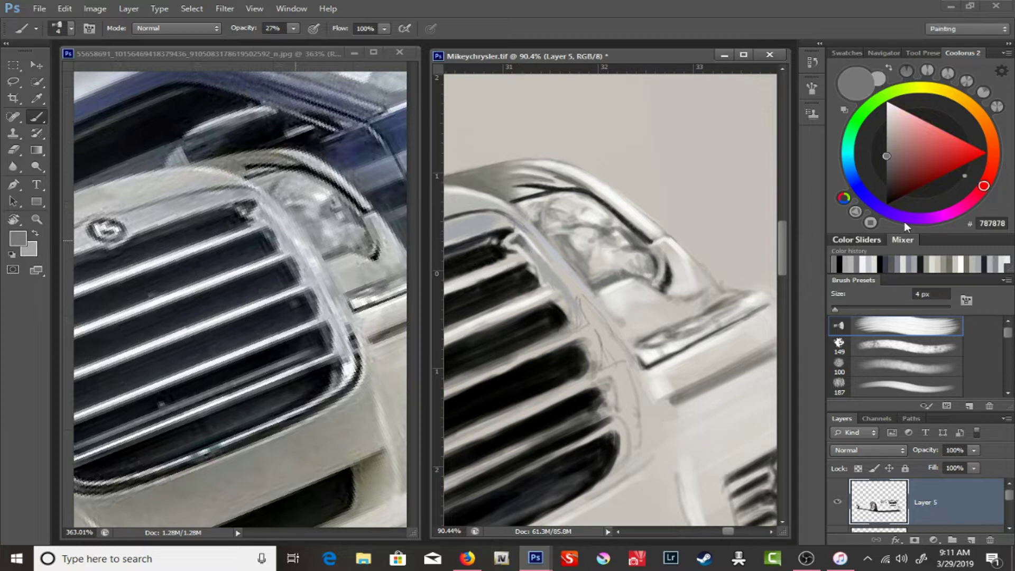
pyautogui.keyDown('alt'); pyautogui.click(513, 243); pyautogui.keyUp('alt')
pyautogui.keyDown('alt'); pyautogui.click(531, 265); pyautogui.keyUp('alt')
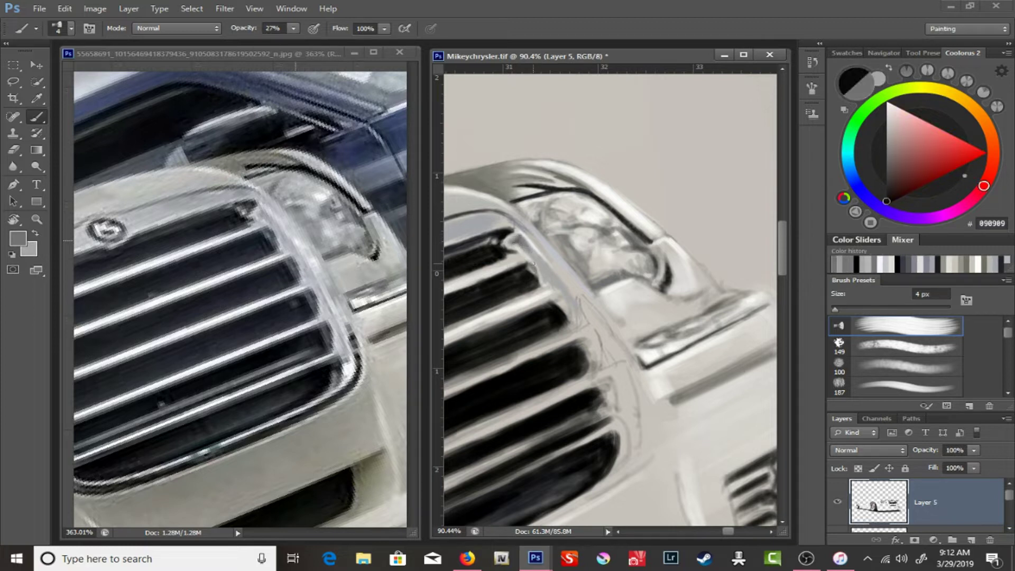
pyautogui.keyDown('alt'); pyautogui.click(533, 278); pyautogui.keyUp('alt')
pyautogui.keyDown('alt'); pyautogui.click(561, 301); pyautogui.keyUp('alt')
pyautogui.click(876, 187)
pyautogui.moveTo(876, 191); pyautogui.dragTo(570, 316)
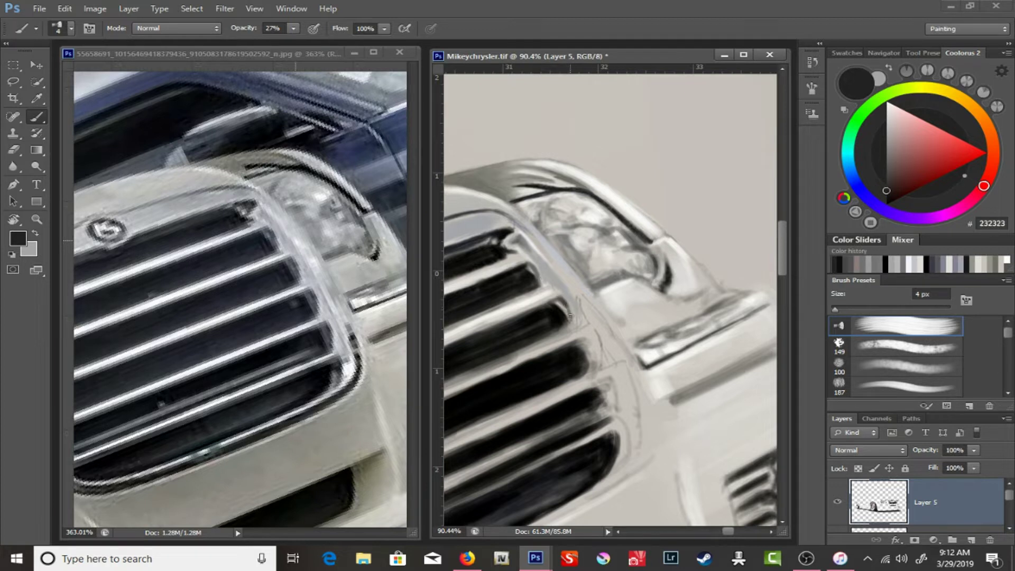
pyautogui.keyDown('alt'); pyautogui.click(582, 365); pyautogui.keyUp('alt')
pyautogui.keyDown('alt'); pyautogui.click(532, 270); pyautogui.keyUp('alt')
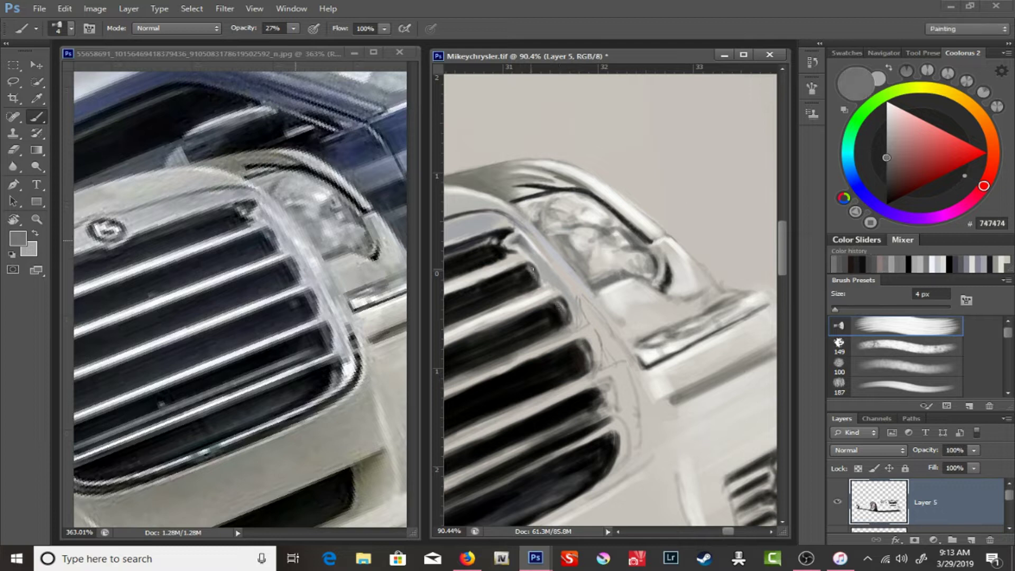
pyautogui.keyDown('alt'); pyautogui.click(599, 384); pyautogui.keyUp('alt')
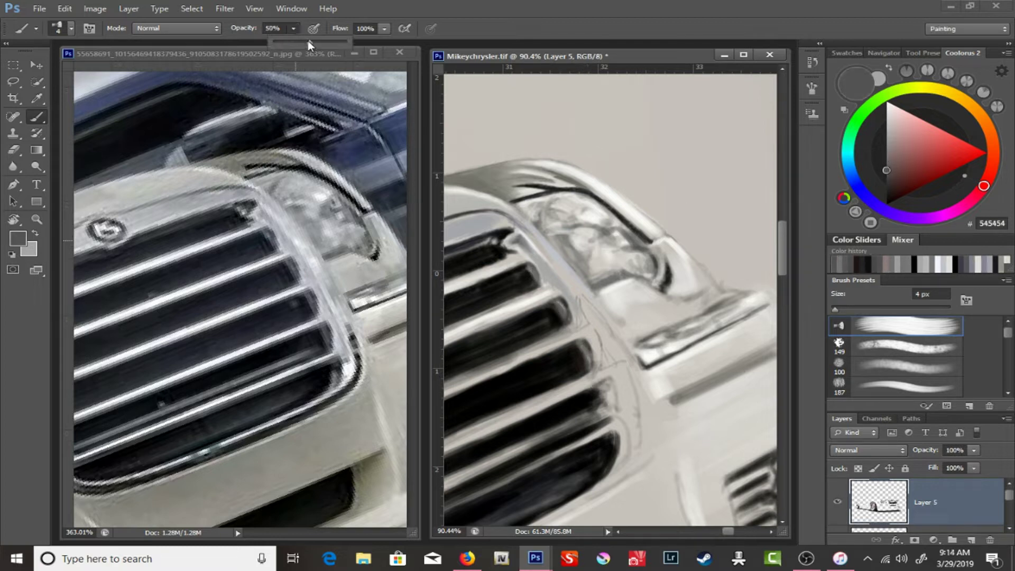
# - Paint a near-white 6 px highlight along the grille edge at 50% opacity
pyautogui.click(582, 343)
pyautogui.keyDown('alt'); pyautogui.click(604, 394); pyautogui.keyUp('alt')
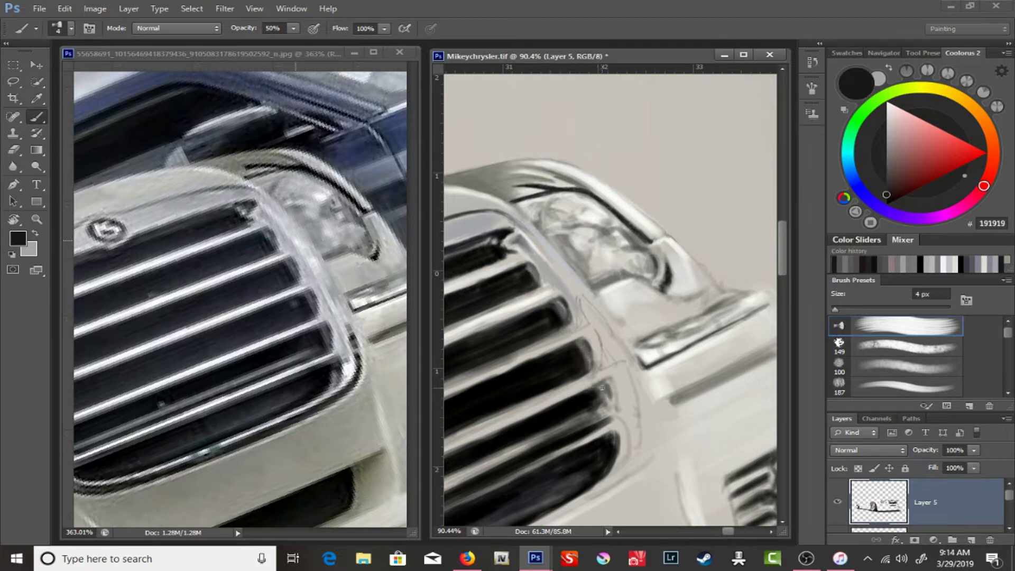
pyautogui.keyDown('alt'); pyautogui.click(611, 418); pyautogui.keyUp('alt')
pyautogui.keyDown('alt'); pyautogui.click(195, 331); pyautogui.keyUp('alt')
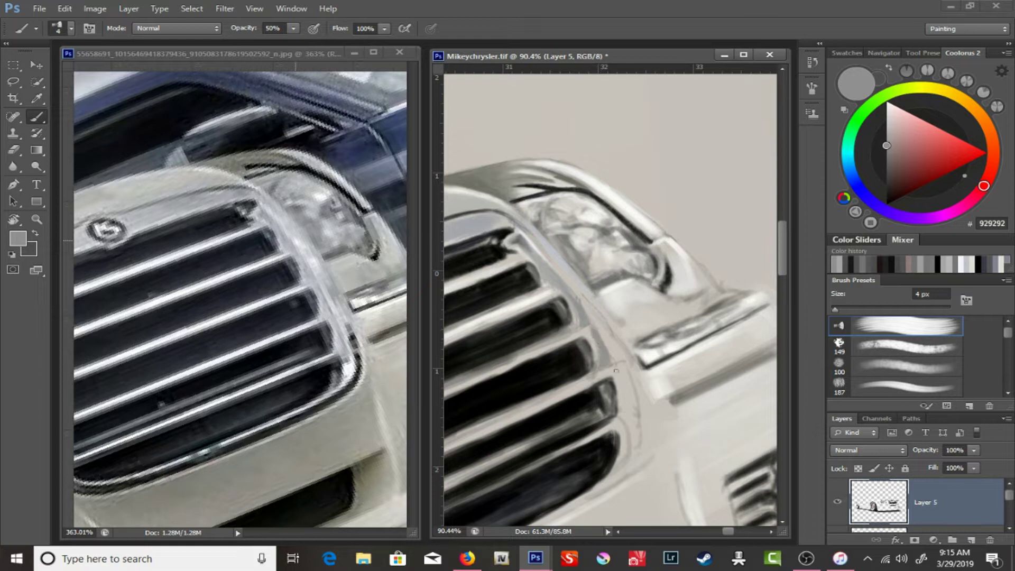
pyautogui.click(886, 107)
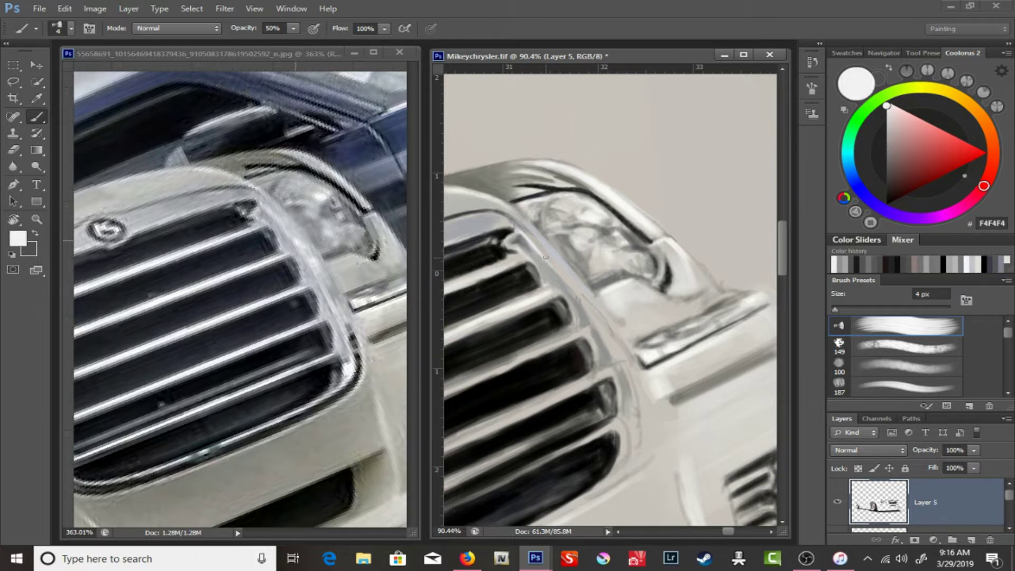
pyautogui.press(']')
pyautogui.rightClick(610, 267)
pyautogui.press('Escape')
pyautogui.moveTo(567, 326); pyautogui.dragTo(609, 349)
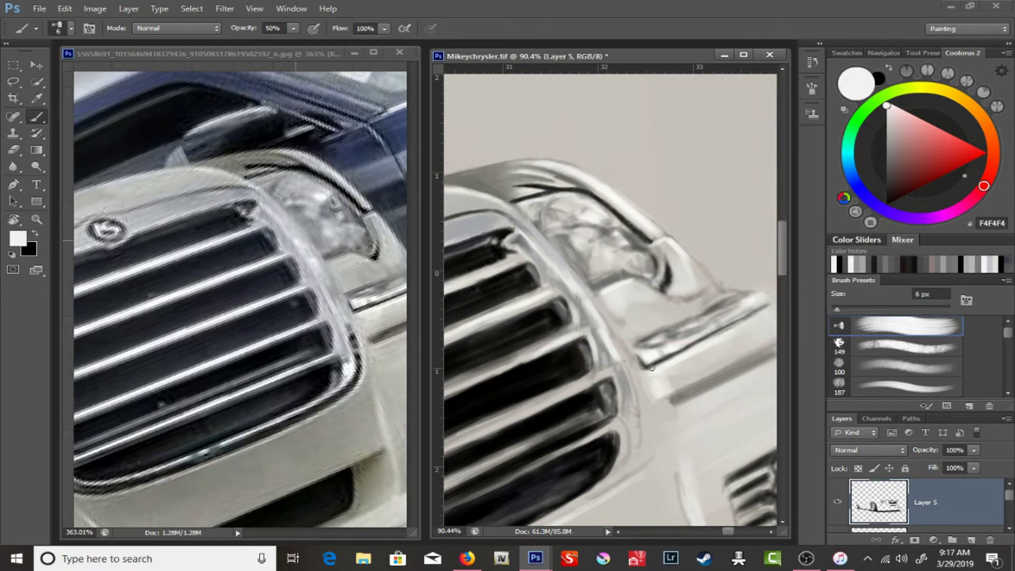
# - Swap to black and zoom out, dismissing a music popup
pyautogui.press('x')
pyautogui.press('z')
pyautogui.moveTo(650, 241)
pyautogui.mouseDown()
pyautogui.moveTo(609, 239)
pyautogui.moveTo(666, 240)
pyautogui.mouseUp()
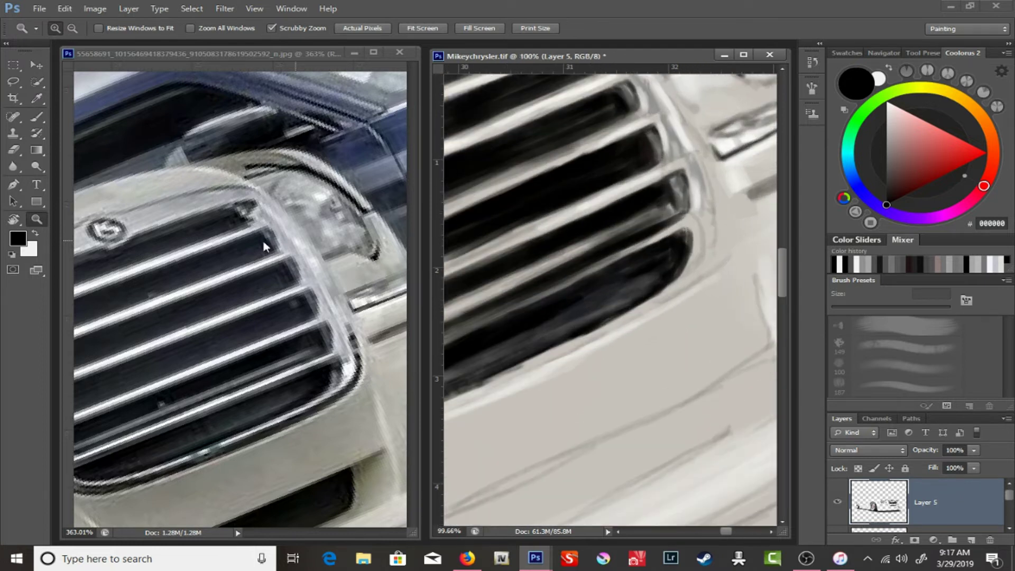
pyautogui.press('b')
pyautogui.click(722, 31)
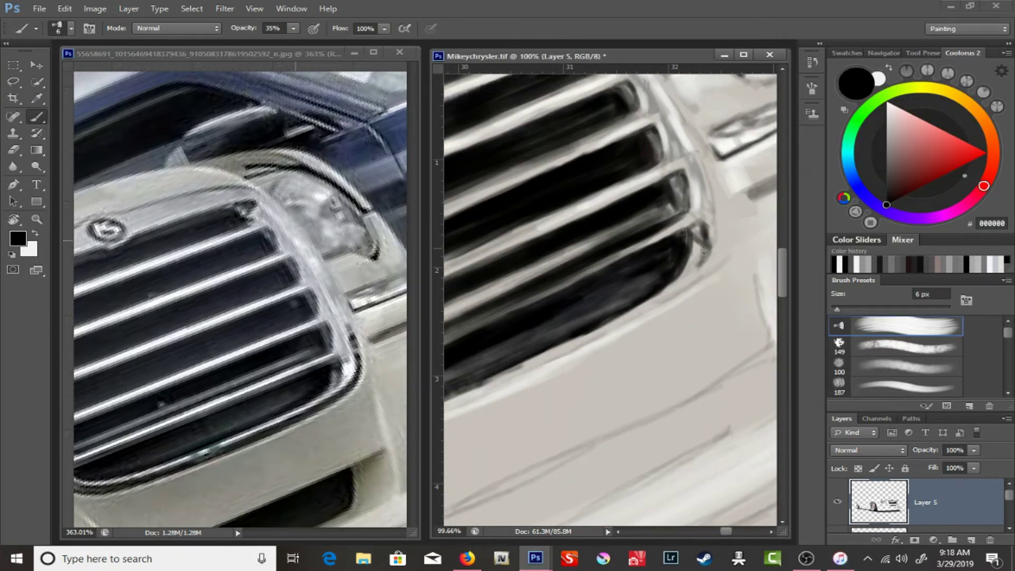
pyautogui.press('z')
# - Rotate the view so the grille stands vertical and darken its left edge in black
pyautogui.moveTo(664, 321)
pyautogui.mouseDown()
pyautogui.moveTo(608, 275)
pyautogui.moveTo(544, 186)
pyautogui.moveTo(587, 182)
pyautogui.mouseUp()
pyautogui.press('r')
pyautogui.press('z')
pyautogui.press('b')
pyautogui.rightClick(650, 158)
pyautogui.press('r')
pyautogui.moveTo(634, 264)
pyautogui.mouseDown()
pyautogui.moveTo(575, 157)
pyautogui.moveTo(563, 273)
pyautogui.mouseUp()
pyautogui.press('b')
pyautogui.moveTo(568, 232)
pyautogui.mouseDown()
pyautogui.moveTo(555, 458)
pyautogui.moveTo(520, 255)
pyautogui.moveTo(513, 288)
pyautogui.mouseUp()
# - Set the brush to 48% opacity and an 11 px size
pyautogui.press('r')
pyautogui.press('b')
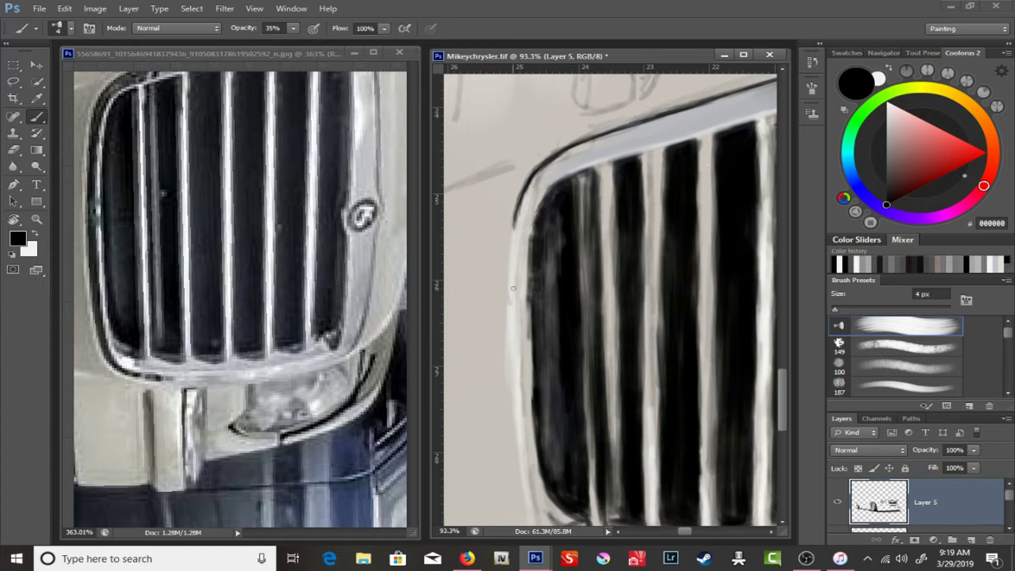
pyautogui.press('4')
pyautogui.press('8')
pyautogui.scroll(-2, 507, 265)
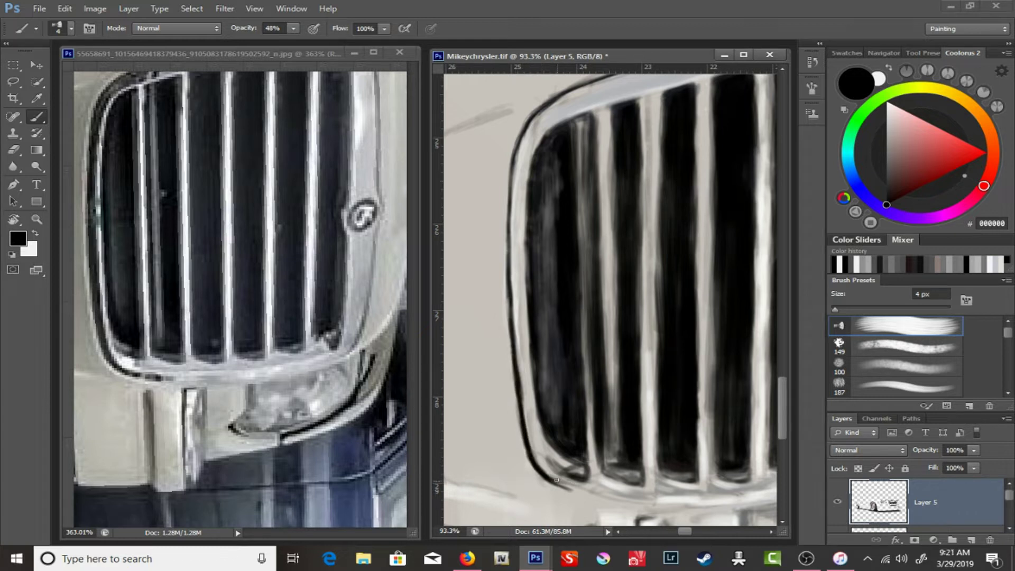
pyautogui.scroll(2, 506, 288)
pyautogui.rightClick(560, 152)
pyautogui.write('11')
pyautogui.press('Return')
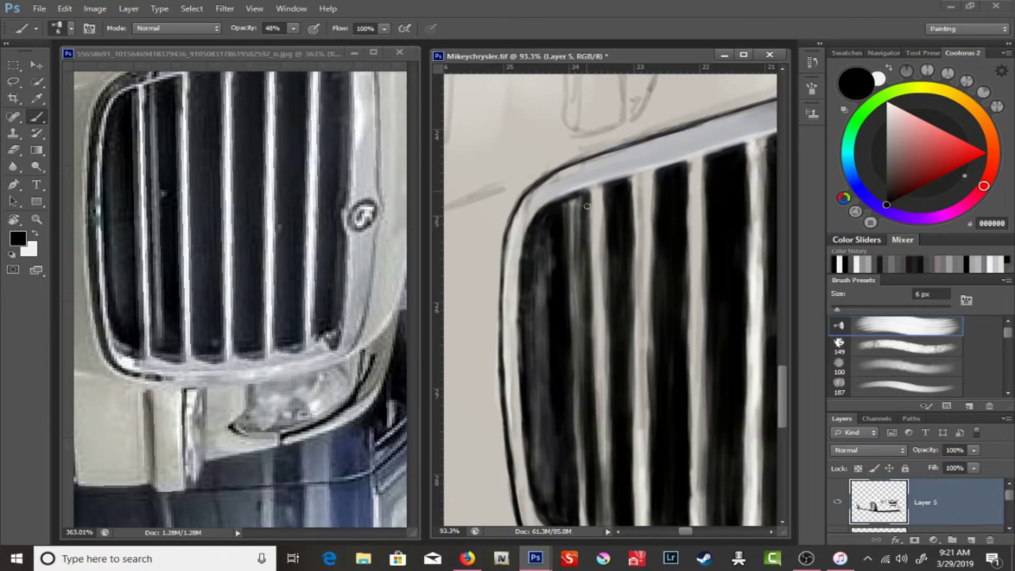
# - Darken the grille bars and the grille's left edge with black strokes
pyautogui.moveTo(544, 232); pyautogui.dragTo(571, 333)
pyautogui.scroll(2, 607, 223)
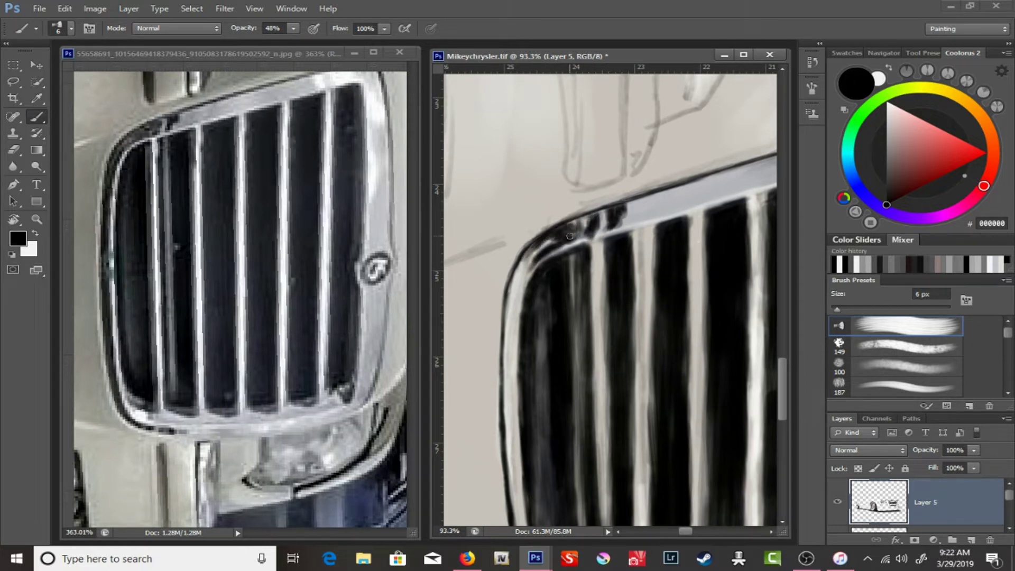
pyautogui.scroll(-2, 526, 270)
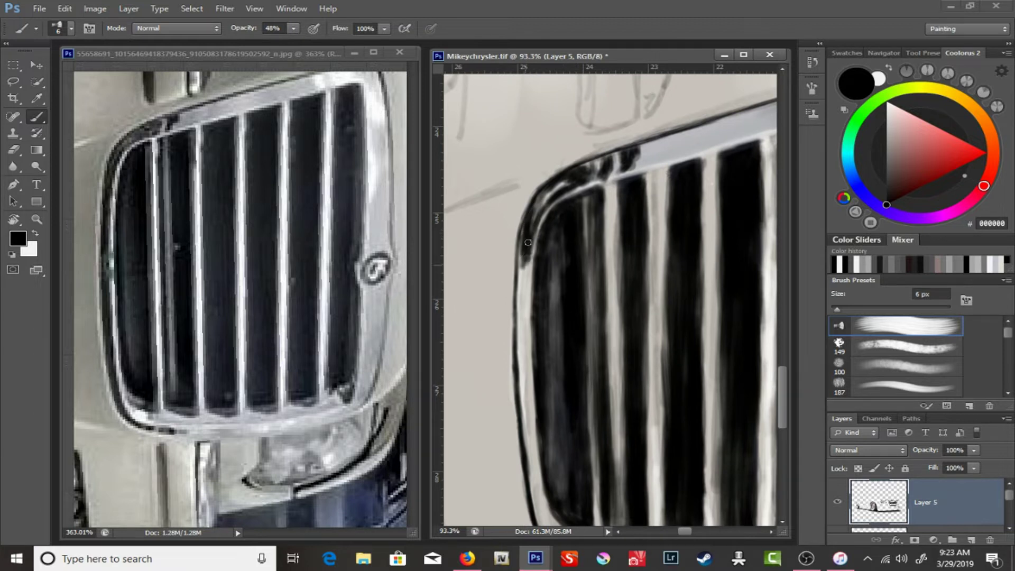
pyautogui.moveTo(545, 492); pyautogui.dragTo(523, 226)
pyautogui.moveTo(527, 270)
pyautogui.mouseDown()
pyautogui.moveTo(535, 375)
pyautogui.moveTo(586, 436)
pyautogui.mouseUp()
# - Paint a thin white highlight along the grille's left edge
pyautogui.press('x')
pyautogui.moveTo(560, 175); pyautogui.dragTo(543, 249)
pyautogui.rightClick(566, 211)
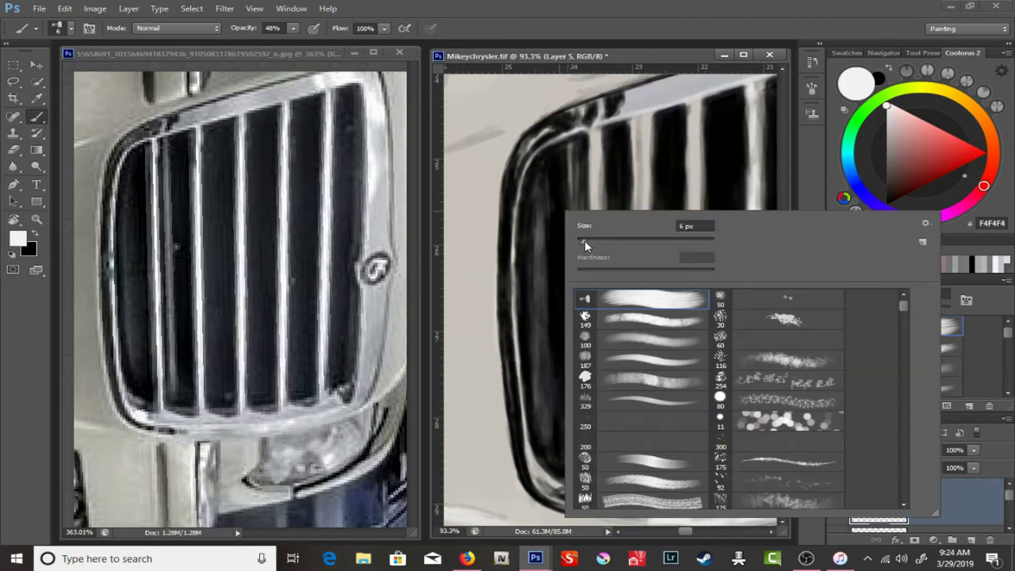
pyautogui.press('Return')
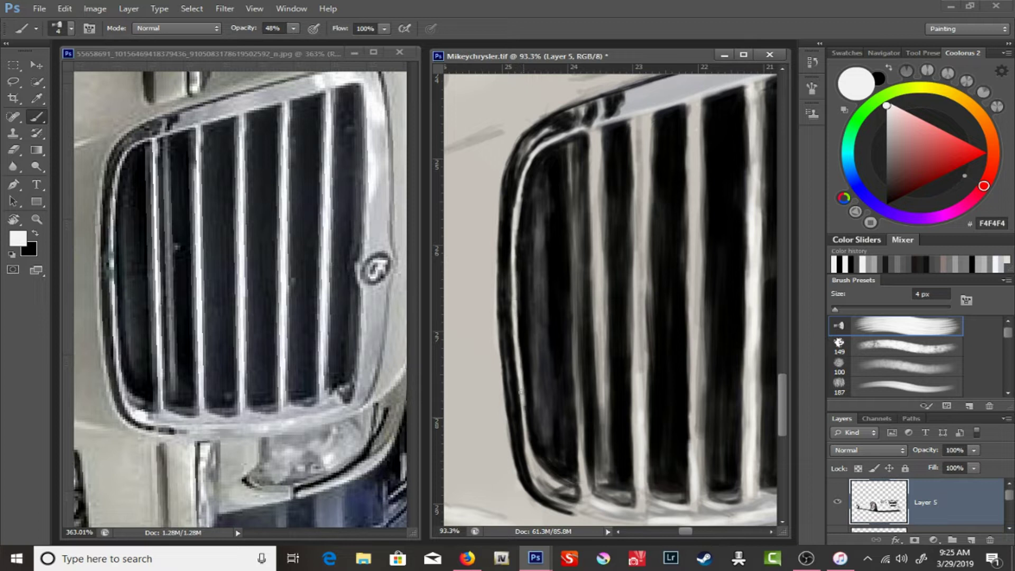
pyautogui.press('x')
pyautogui.press('x')
pyautogui.moveTo(511, 370); pyautogui.dragTo(513, 201)
pyautogui.press('x')
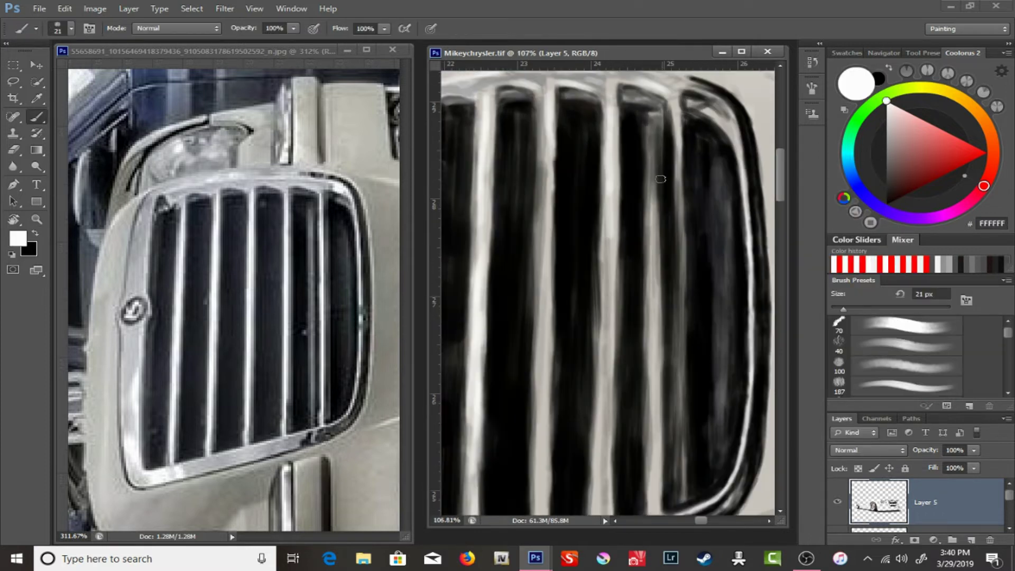
# - Paint a dark vertical stroke on the grille and rotate the view about 30 degrees
pyautogui.press('x')
pyautogui.scroll(-2, 621, 220)
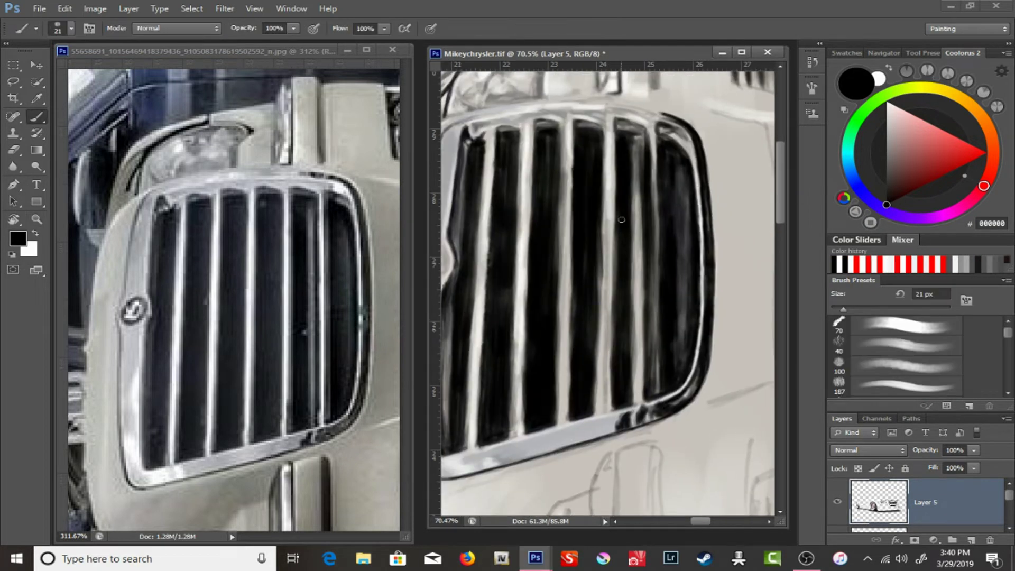
pyautogui.moveTo(602, 176); pyautogui.dragTo(598, 350)
pyautogui.press('r')
pyautogui.moveTo(666, 265); pyautogui.dragTo(566, 178)
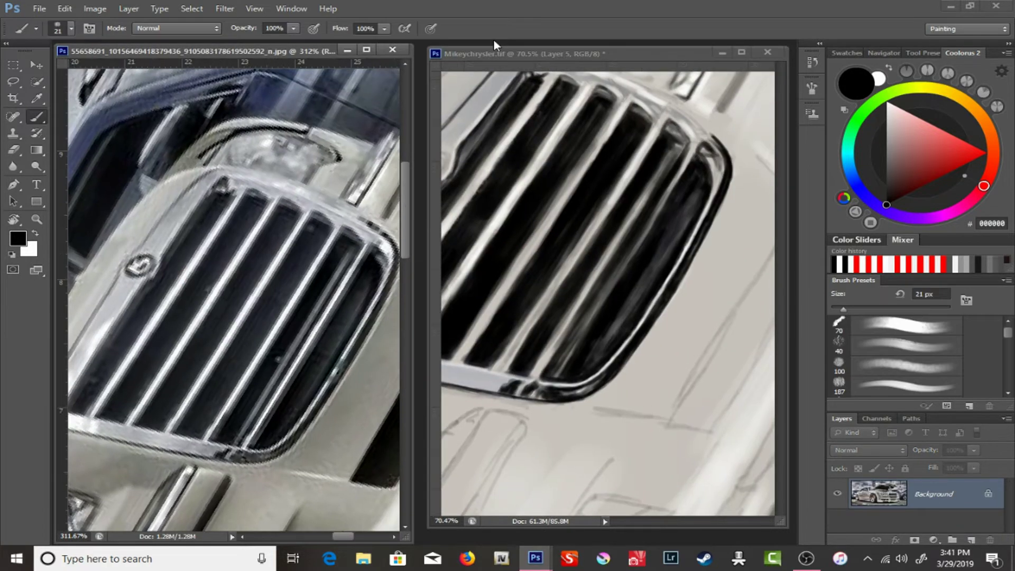
# - Set a 12 px brush at 80% opacity and zoom in on the grille's top
pyautogui.rightClick(668, 139)
pyautogui.write('100')
pyautogui.press('Return')
pyautogui.press('8')
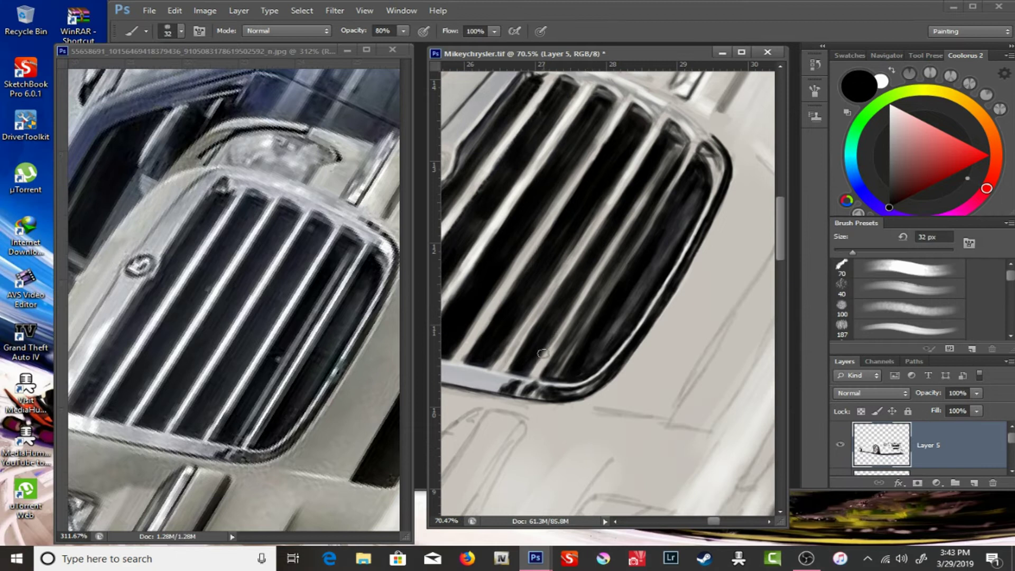
pyautogui.moveTo(652, 107); pyautogui.dragTo(629, 208)
pyautogui.press('[')
pyautogui.press('[')
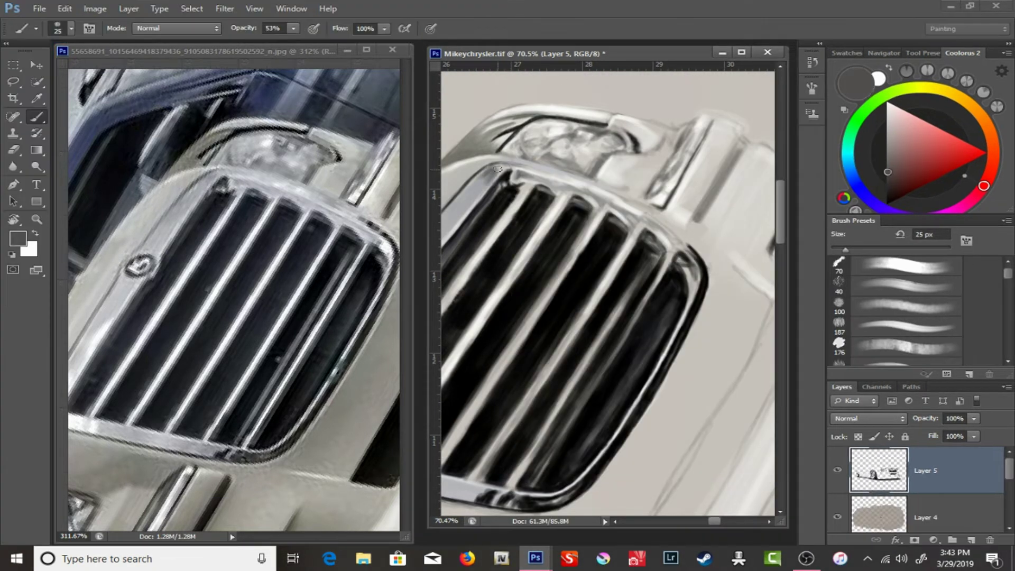
pyautogui.press('z')
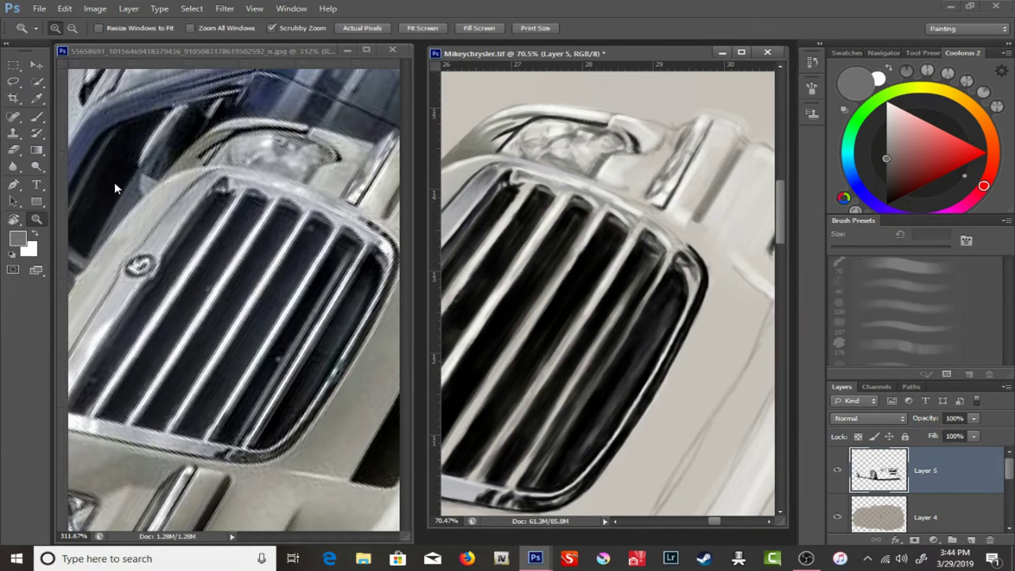
pyautogui.click(542, 179)
pyautogui.rightClick(542, 179)
pyautogui.press('Escape')
pyautogui.press('b')
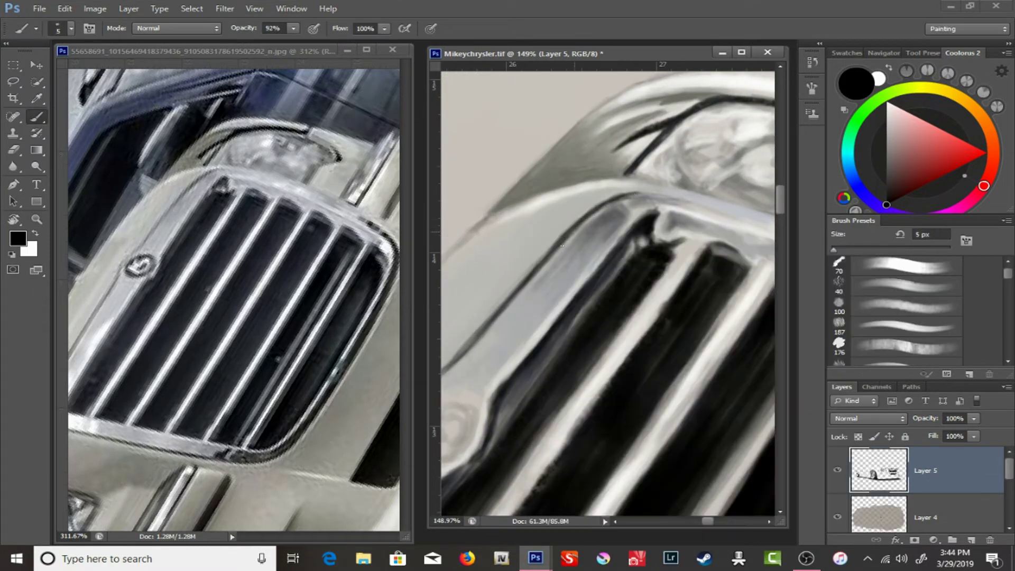
# - Switch to a 15 px brush at 26% opacity with a grey colour
pyautogui.press('2')
pyautogui.press('6')
pyautogui.rightClick(618, 241)
pyautogui.press('Return')
pyautogui.keyDown('alt'); pyautogui.click(529, 330); pyautogui.keyUp('alt')
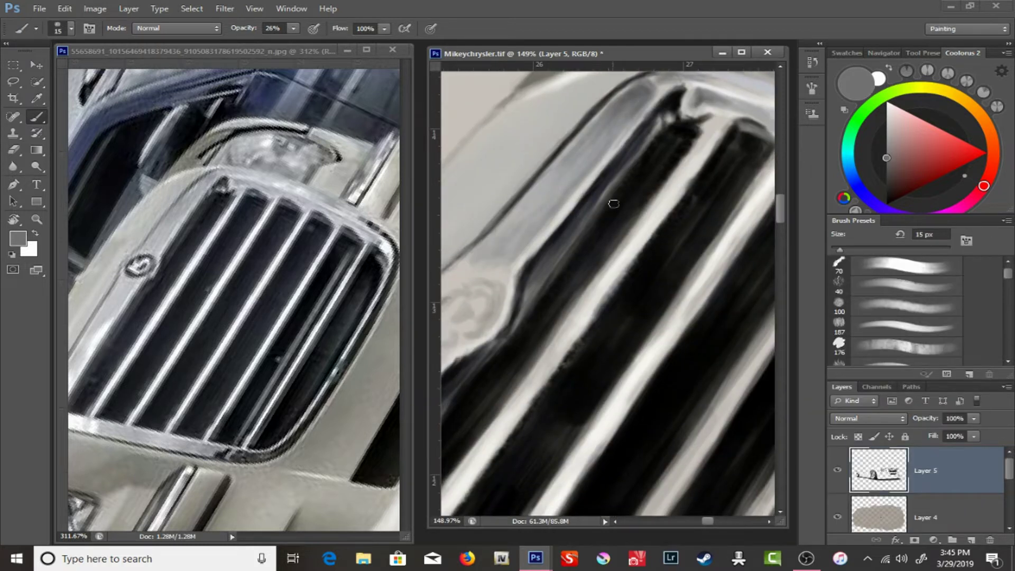
pyautogui.moveTo(613, 204); pyautogui.dragTo(508, 208)
# - Switch to black at 93% opacity with a 9 px brush
pyautogui.keyDown('alt'); pyautogui.click(457, 351); pyautogui.keyUp('alt')
pyautogui.press('9')
pyautogui.press('3')
pyautogui.rightClick(645, 114)
pyautogui.moveTo(660, 140); pyautogui.dragTo(658, 139)
pyautogui.press('Return')
# - Sample grey and near-white tones, then return to black at 53% opacity with a 12 px brush
pyautogui.keyDown('alt'); pyautogui.click(582, 136); pyautogui.keyUp('alt')
pyautogui.scroll(2, 600, 116)
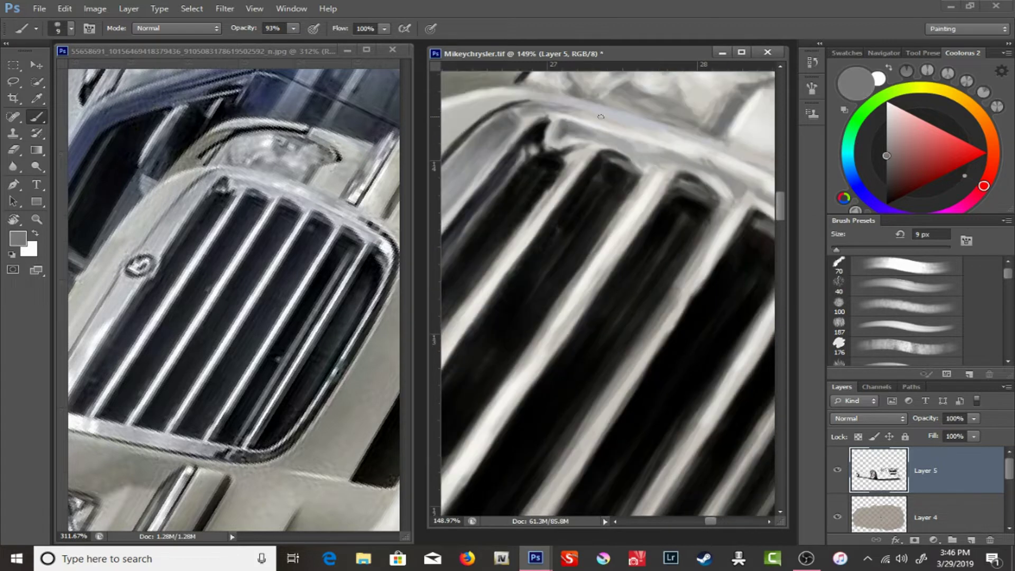
pyautogui.click(886, 113)
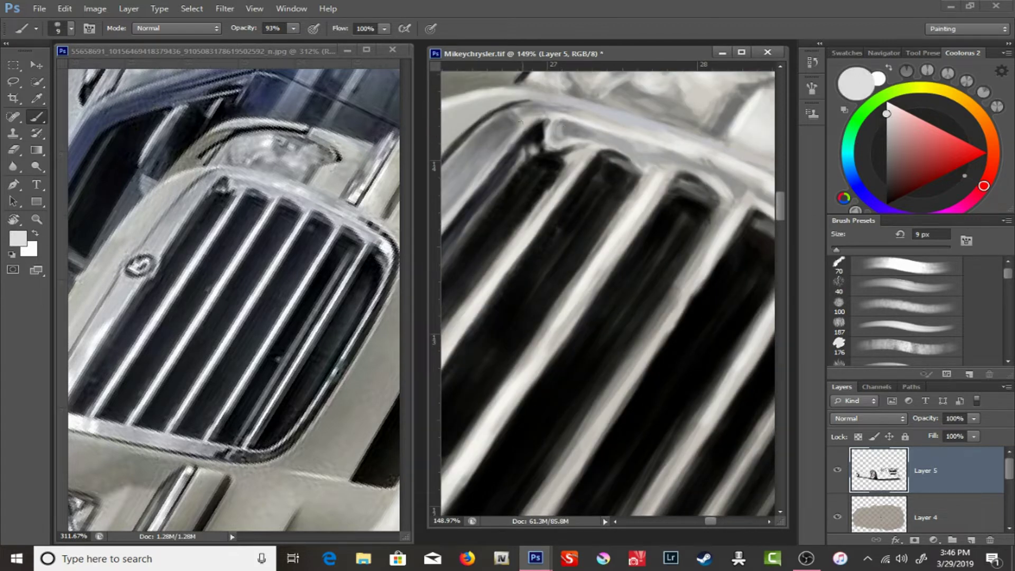
pyautogui.press('d')
pyautogui.press(']')
pyautogui.press(']')
pyautogui.press(']')
pyautogui.moveTo(293, 28); pyautogui.dragTo(303, 47)
pyautogui.press('[')
pyautogui.press('[')
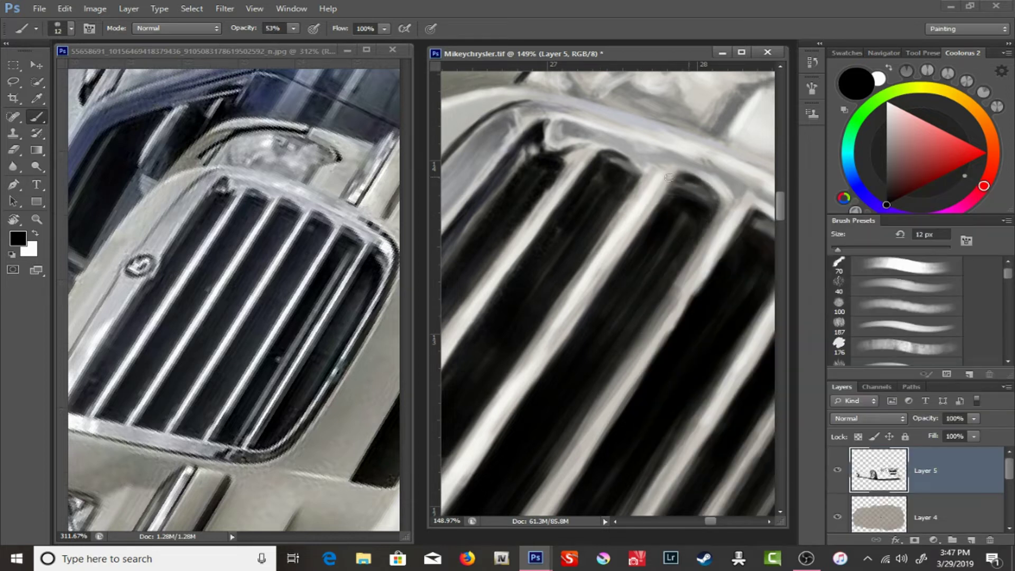
# - Pick a light grey for the right end's bar highlights, then return to black at 67% opacity
pyautogui.moveTo(550, 123); pyautogui.dragTo(441, 95)
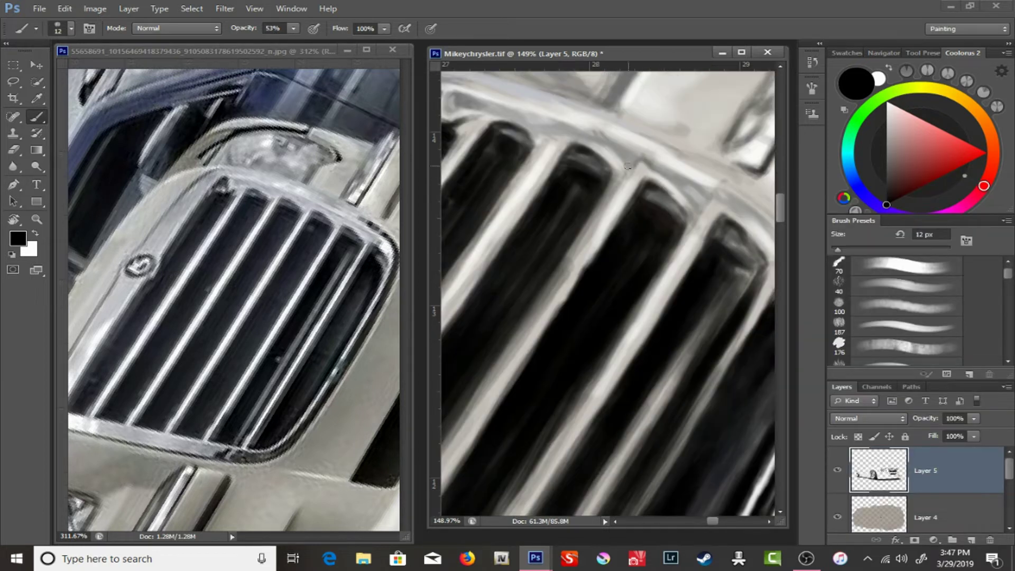
pyautogui.moveTo(730, 256); pyautogui.dragTo(611, 166)
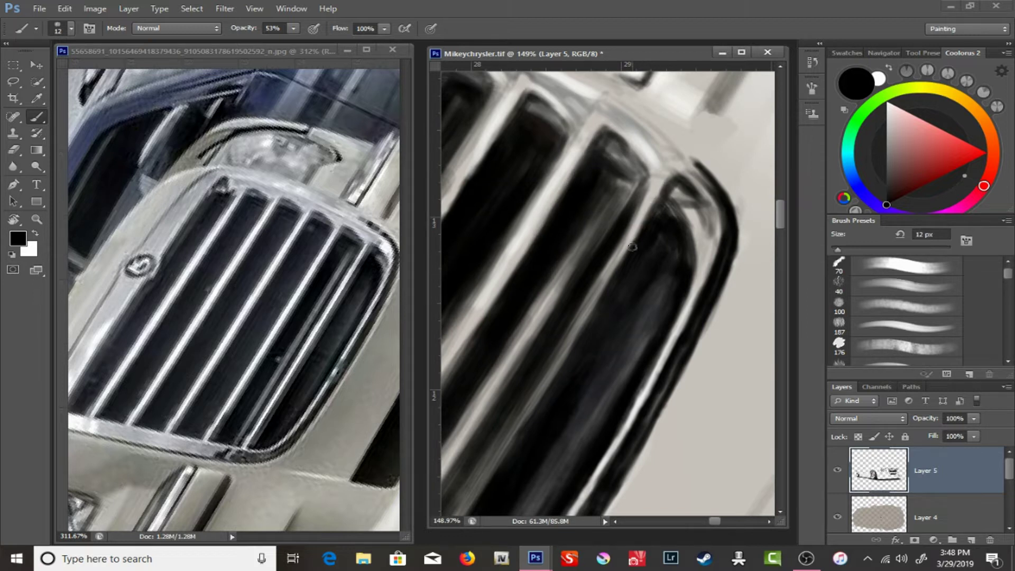
pyautogui.keyDown('alt'); pyautogui.click(628, 153); pyautogui.keyUp('alt')
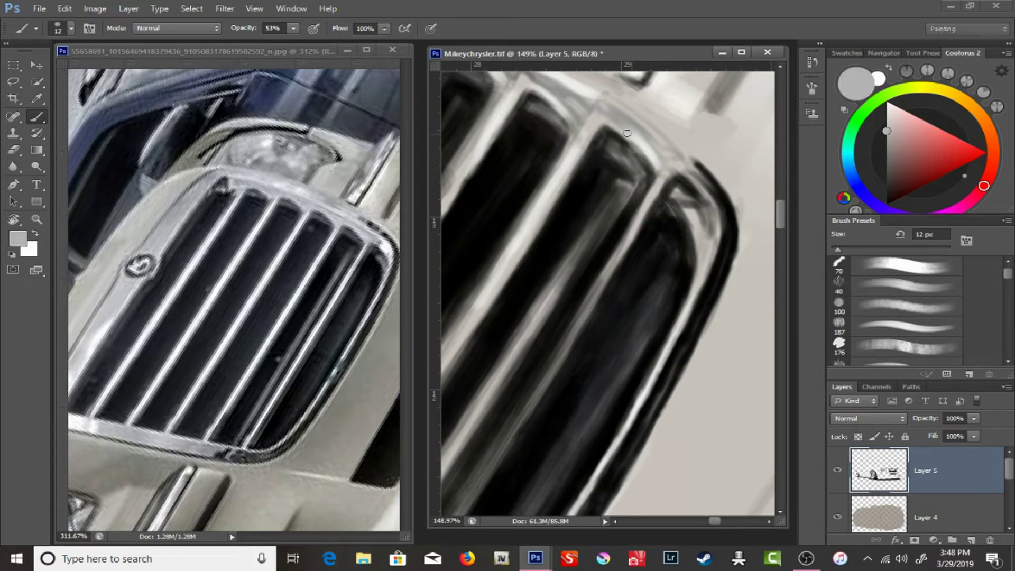
pyautogui.press('d')
pyautogui.press('6')
pyautogui.press('7')
# - Zoom out to the grille's outer edge, pick a lighter grey, and tilt the reference photo
pyautogui.moveTo(670, 288); pyautogui.dragTo(607, 182)
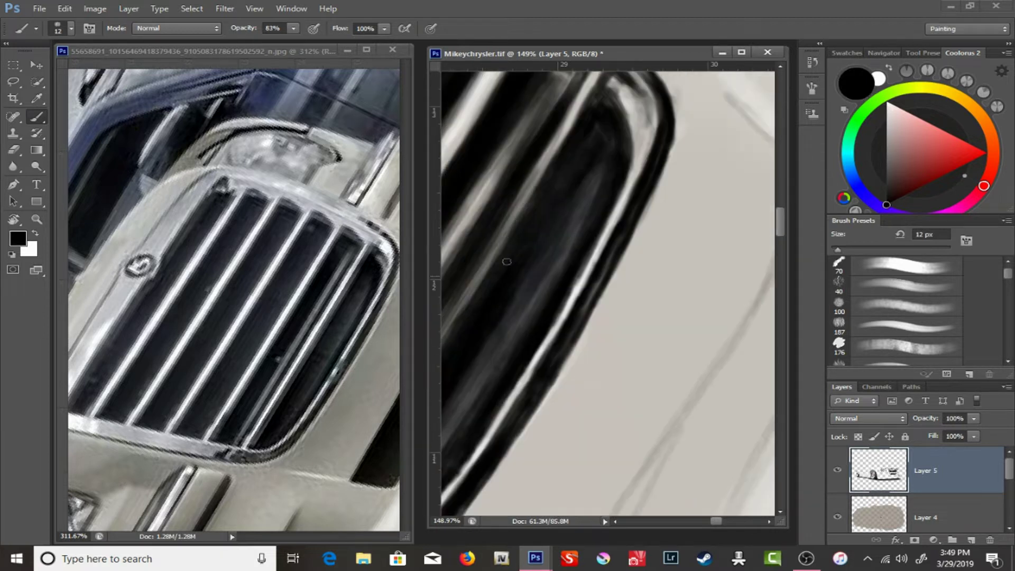
pyautogui.press('z')
pyautogui.moveTo(529, 281)
pyautogui.mouseDown()
pyautogui.moveTo(481, 280)
pyautogui.moveTo(578, 214)
pyautogui.mouseUp()
pyautogui.press('b')
pyautogui.keyDown('alt'); pyautogui.click(542, 269); pyautogui.keyUp('alt')
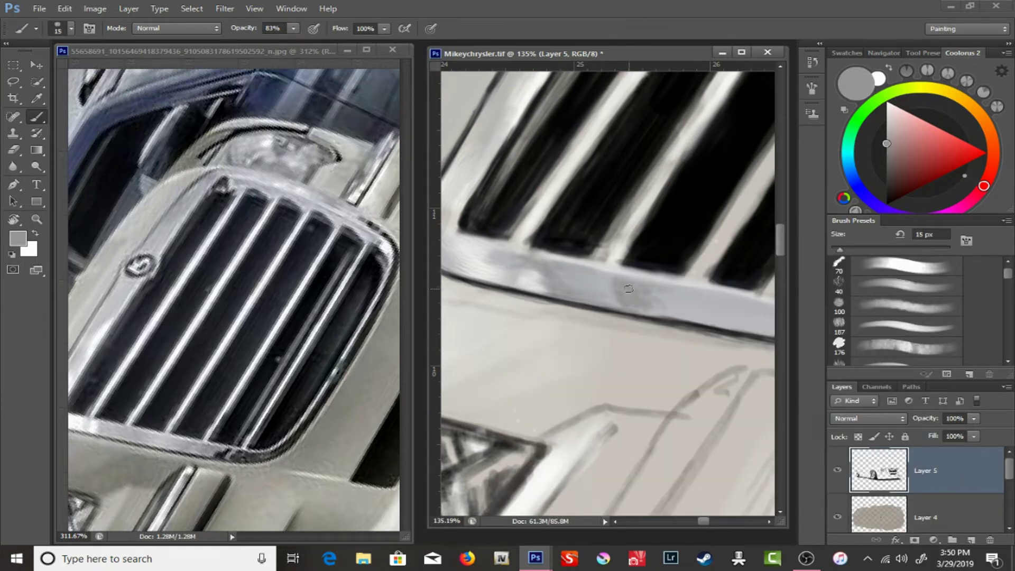
pyautogui.press('z')
pyautogui.moveTo(480, 301); pyautogui.dragTo(422, 301)
# - Zoom and rotate both the reference photo and the painting to match on the grille
pyautogui.press('r')
pyautogui.moveTo(296, 159); pyautogui.dragTo(344, 240)
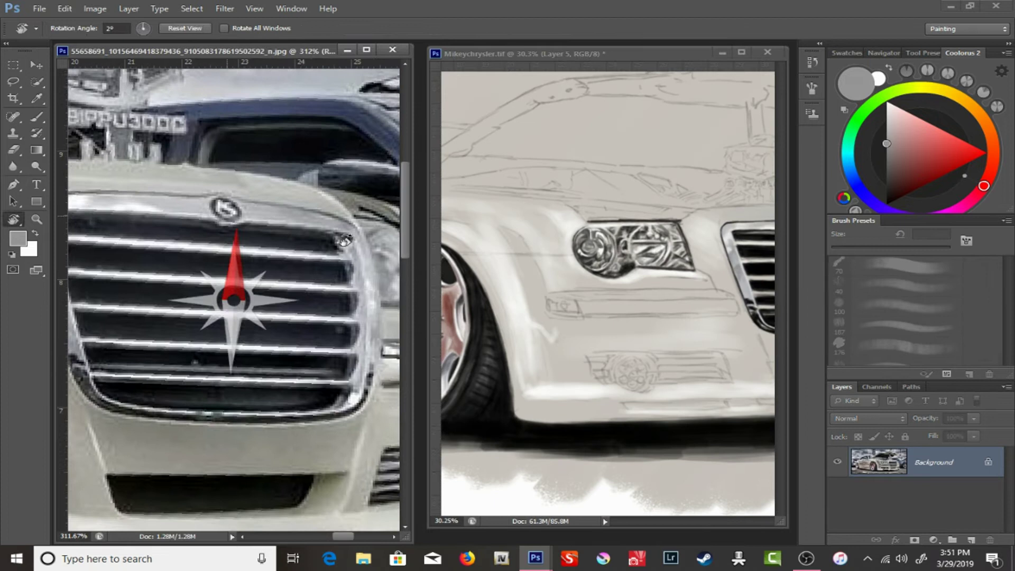
pyautogui.press('Escape')
pyautogui.press('z')
pyautogui.moveTo(581, 212); pyautogui.dragTo(634, 212)
pyautogui.moveTo(264, 199)
pyautogui.mouseDown()
pyautogui.moveTo(317, 199)
pyautogui.moveTo(274, 132)
pyautogui.mouseUp()
pyautogui.press('r')
pyautogui.press('b')
# - Paint the intake slot beside the grille solid black
pyautogui.press('d')
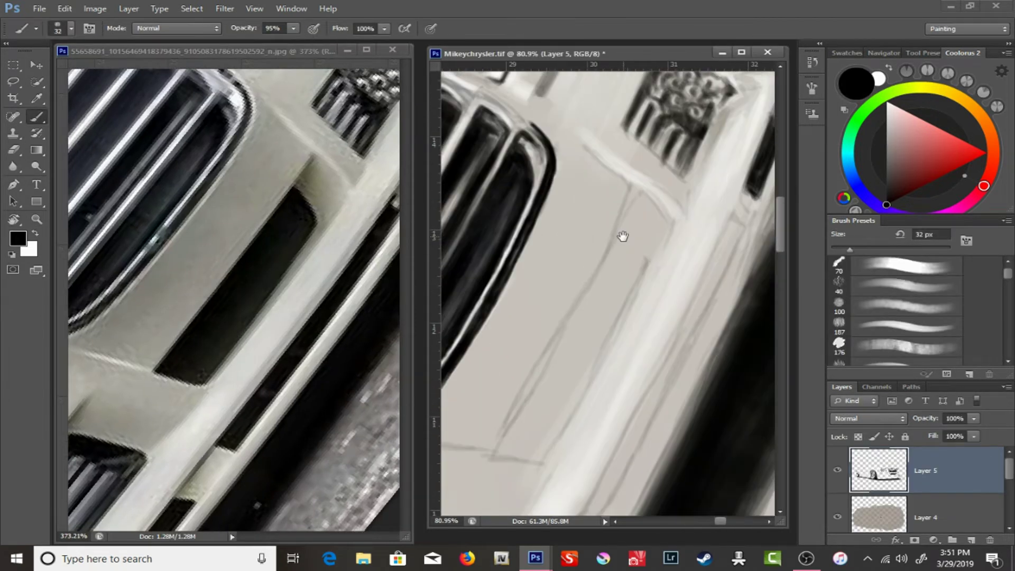
pyautogui.moveTo(618, 249); pyautogui.dragTo(494, 447)
pyautogui.moveTo(523, 407)
pyautogui.mouseDown()
pyautogui.moveTo(629, 198)
pyautogui.moveTo(494, 444)
pyautogui.moveTo(555, 457)
pyautogui.moveTo(649, 246)
pyautogui.moveTo(629, 225)
pyautogui.moveTo(572, 388)
pyautogui.moveTo(546, 430)
pyautogui.moveTo(623, 263)
pyautogui.moveTo(578, 328)
pyautogui.mouseUp()
pyautogui.press('0')
pyautogui.press('[')
pyautogui.press('[')
pyautogui.press('[')
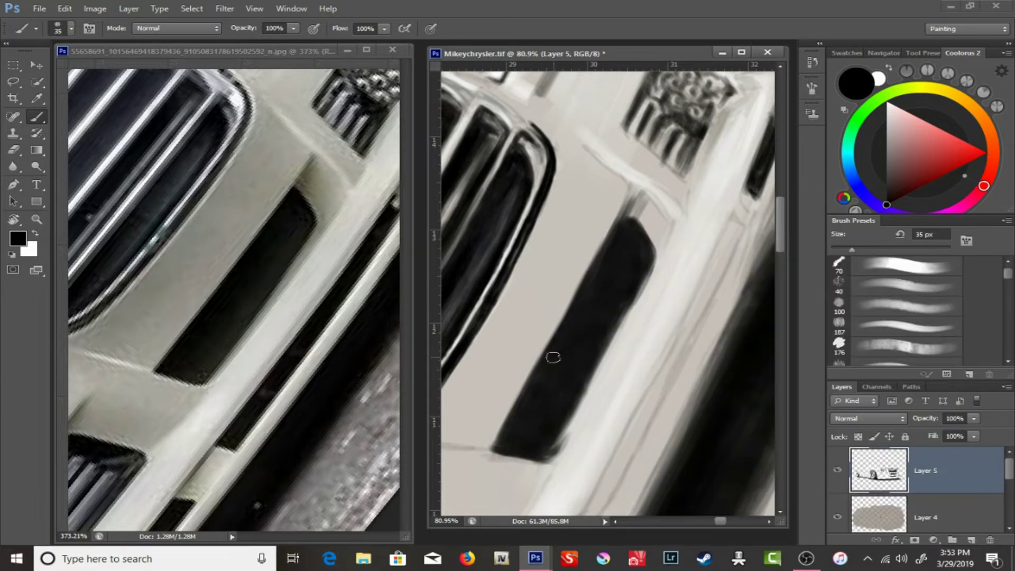
# - Paint light grey above the slot with a smaller textured brush at 69% opacity
pyautogui.keyDown('alt'); pyautogui.click(510, 321); pyautogui.keyUp('alt')
pyautogui.rightClick(509, 321)
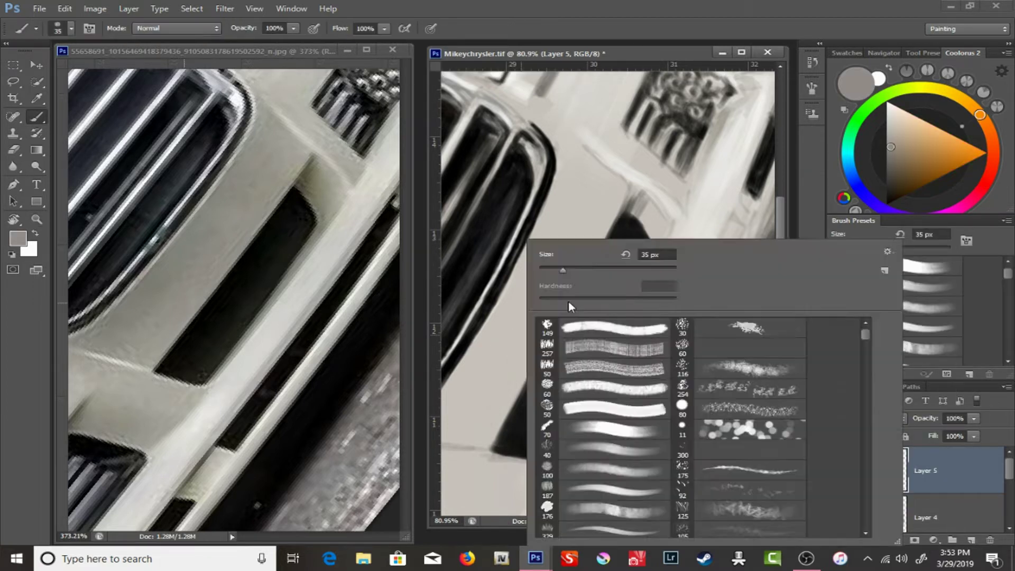
pyautogui.press('6')
pyautogui.press('9')
pyautogui.moveTo(453, 420); pyautogui.dragTo(539, 356)
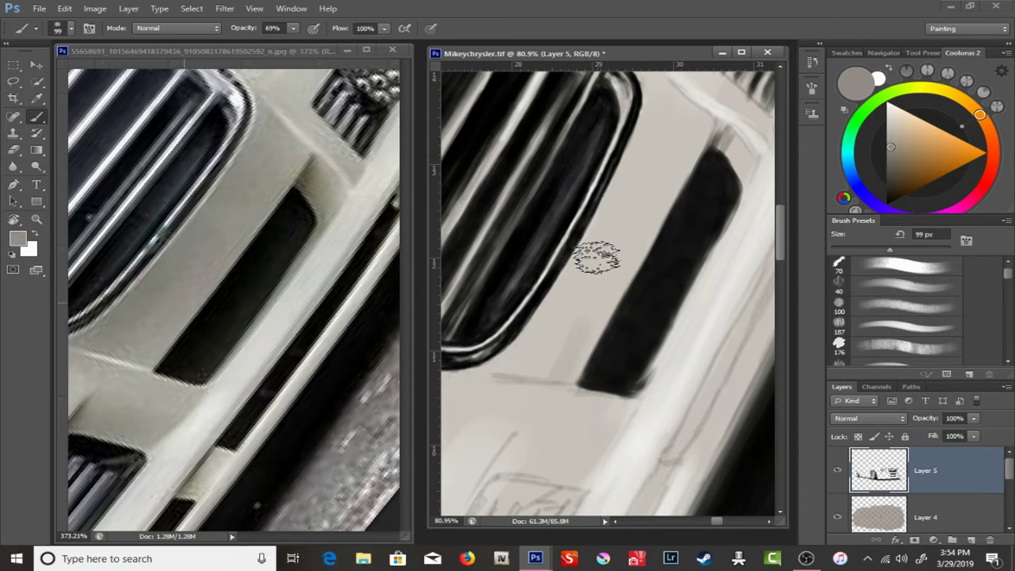
pyautogui.rightClick(501, 207)
pyautogui.moveTo(837, 314); pyautogui.dragTo(837, 486)
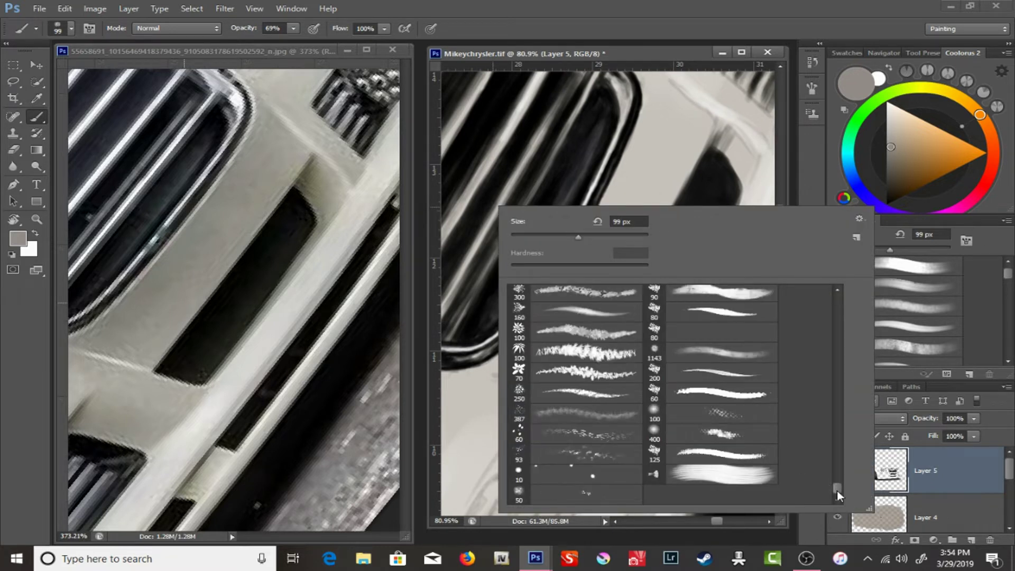
pyautogui.doubleClick(713, 413)
pyautogui.moveTo(502, 367)
pyautogui.mouseDown()
pyautogui.moveTo(650, 125)
pyautogui.moveTo(613, 174)
pyautogui.mouseUp()
# - Blend soft light strokes over the bumper using softer, smaller brushes at 49% opacity
pyautogui.rightClick(613, 175)
pyautogui.scroll(1, 623, 391)
pyautogui.doubleClick(624, 370)
pyautogui.press('4')
pyautogui.press('9')
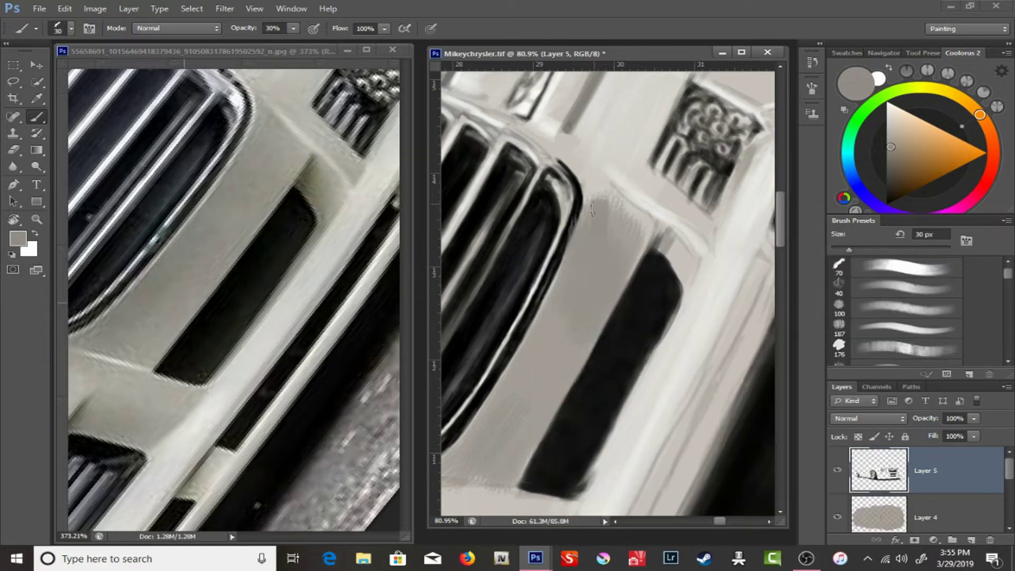
pyautogui.moveTo(639, 185); pyautogui.dragTo(687, 232)
pyautogui.rightClick(642, 235)
pyautogui.doubleClick(702, 412)
pyautogui.moveTo(292, 28); pyautogui.dragTo(284, 39)
# - Switch to a larger brush, sample a lighter grey, and raise opacity to 91%
pyautogui.rightClick(611, 443)
pyautogui.doubleClick(658, 450)
pyautogui.press('2')
pyautogui.press('7')
pyautogui.rightClick(603, 470)
pyautogui.click(602, 470)
pyautogui.press('5')
pyautogui.press('6')
pyautogui.keyDown('alt'); pyautogui.click(576, 227); pyautogui.keyUp('alt')
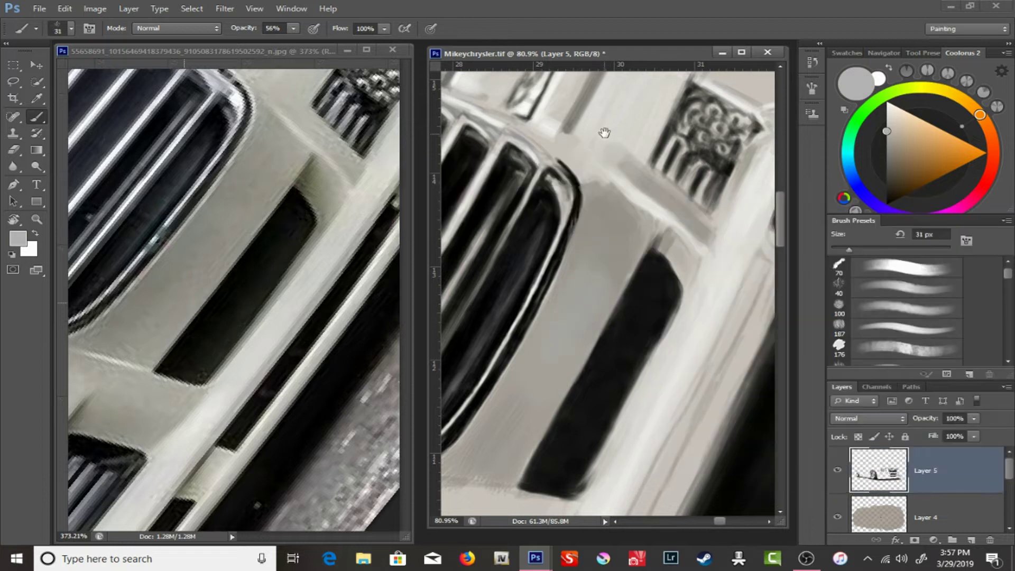
pyautogui.moveTo(639, 201); pyautogui.dragTo(603, 248)
pyautogui.moveTo(292, 28); pyautogui.dragTo(321, 47)
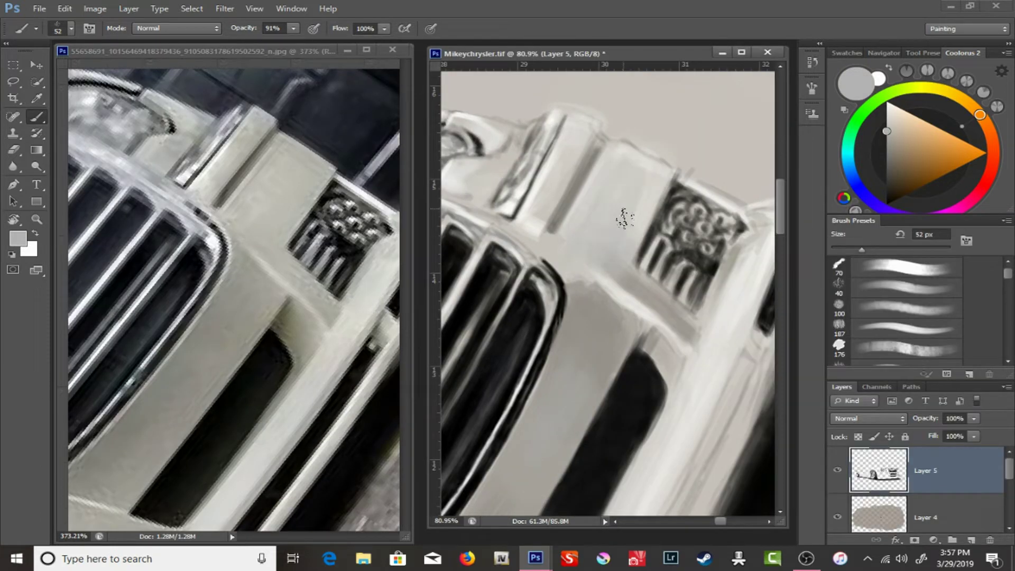
# - Paint a light-grey, full-opacity 30 px stroke along the bumper edge
pyautogui.rightClick(607, 242)
pyautogui.moveTo(649, 272); pyautogui.dragTo(635, 271)
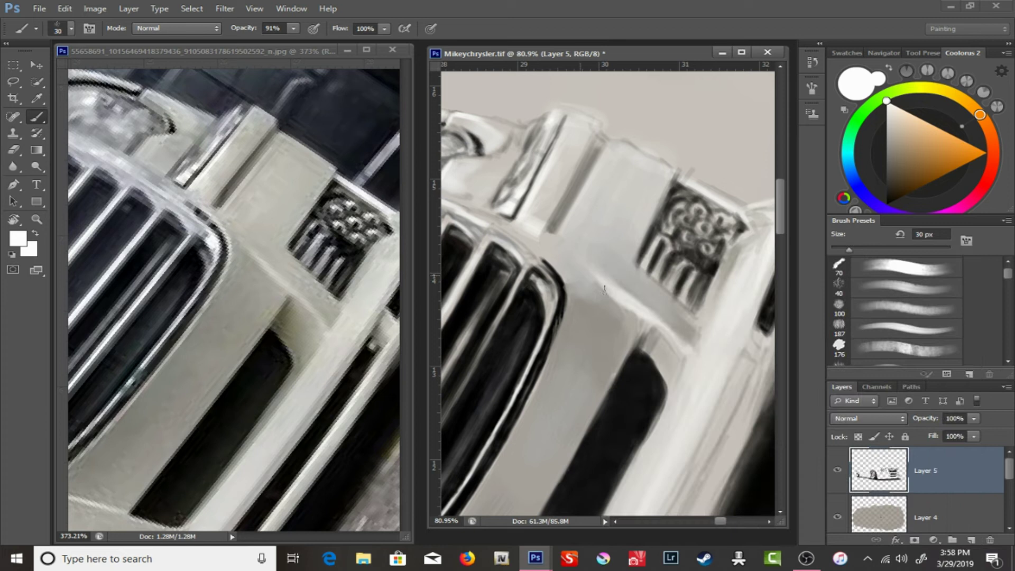
pyautogui.keyDown('alt'); pyautogui.click(622, 288); pyautogui.keyUp('alt')
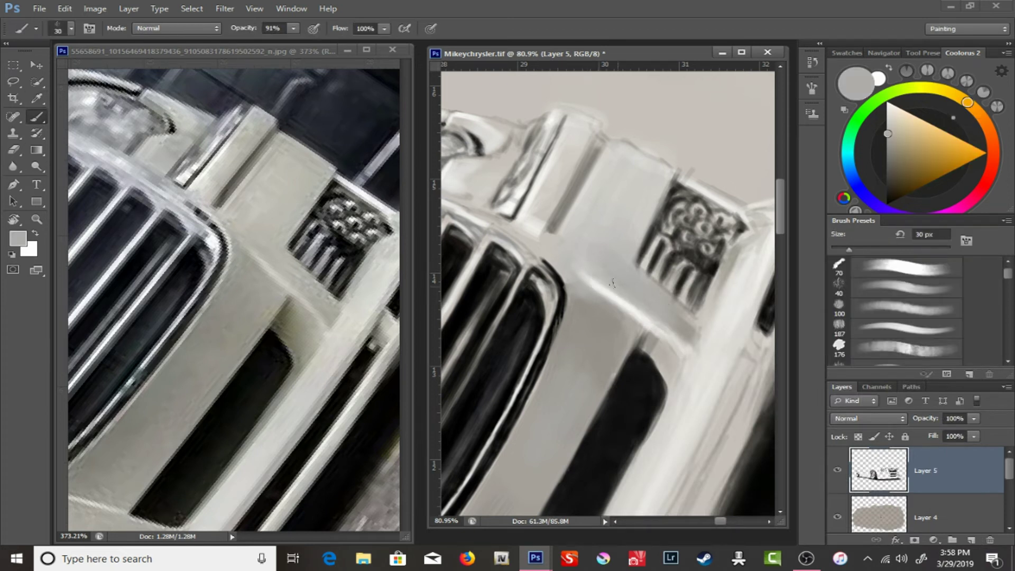
pyautogui.press('0')
pyautogui.moveTo(564, 271); pyautogui.dragTo(495, 202)
pyautogui.rightClick(651, 269)
pyautogui.moveTo(608, 275)
pyautogui.mouseDown()
pyautogui.moveTo(581, 343)
pyautogui.moveTo(611, 317)
pyautogui.moveTo(592, 372)
pyautogui.mouseUp()
# - Add near-white light strokes on the bumper edge
pyautogui.rightClick(646, 268)
pyautogui.press('Return')
pyautogui.keyDown('alt'); pyautogui.click(614, 317); pyautogui.keyUp('alt')
pyautogui.keyDown('alt'); pyautogui.click(612, 317); pyautogui.keyUp('alt')
# - Paint olive-grey bumper strokes at 67% opacity and darken the area beside them
pyautogui.rightClick(651, 269)
pyautogui.press('Return')
pyautogui.keyDown('alt'); pyautogui.click(611, 317); pyautogui.keyUp('alt')
pyautogui.moveTo(607, 291)
pyautogui.mouseDown()
pyautogui.moveTo(595, 359)
pyautogui.moveTo(611, 317)
pyautogui.moveTo(581, 386)
pyautogui.mouseUp()
pyautogui.press('6')
pyautogui.press('7')
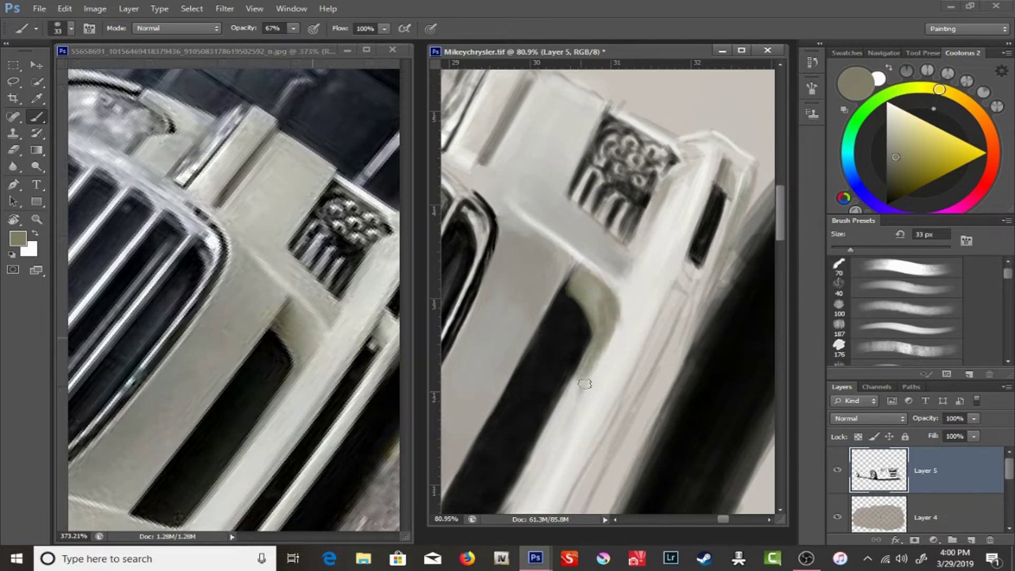
pyautogui.moveTo(607, 327); pyautogui.dragTo(592, 206)
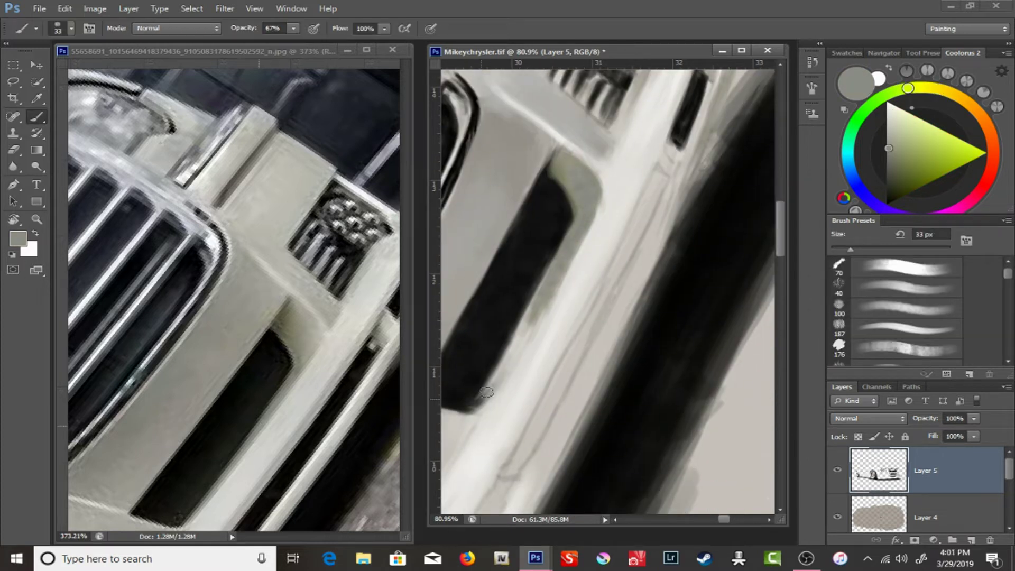
# - Lay in a light colour at full opacity, then darker strokes on the body
pyautogui.moveTo(487, 392); pyautogui.dragTo(529, 312)
pyautogui.keyDown('alt'); pyautogui.click(529, 312); pyautogui.keyUp('alt')
pyautogui.press('0')
pyautogui.moveTo(582, 233); pyautogui.dragTo(533, 359)
pyautogui.rightClick(587, 231)
pyautogui.moveTo(931, 342); pyautogui.dragTo(806, 310)
pyautogui.moveTo(703, 158); pyautogui.dragTo(525, 378)
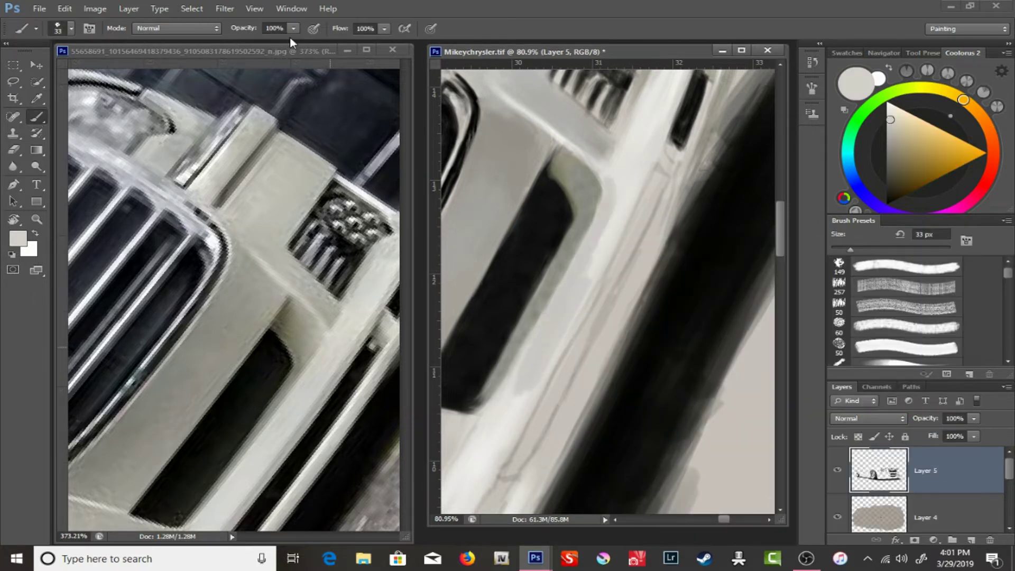
# - Drop opacity to 64% then 37% and sample lighter and darker greys near the badge
pyautogui.press('6')
pyautogui.press('4')
pyautogui.moveTo(622, 172); pyautogui.dragTo(563, 252)
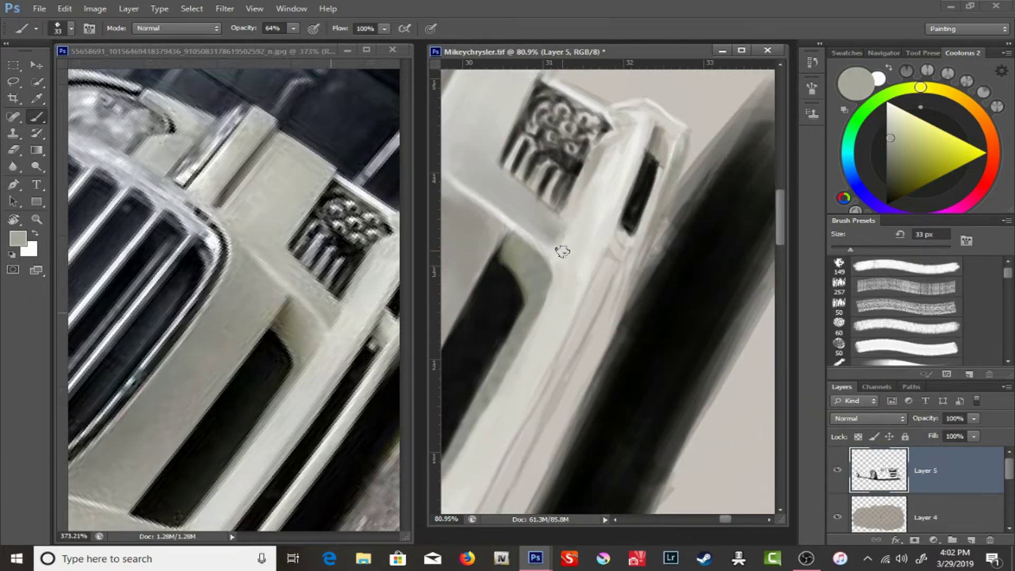
pyautogui.press('3')
pyautogui.press('7')
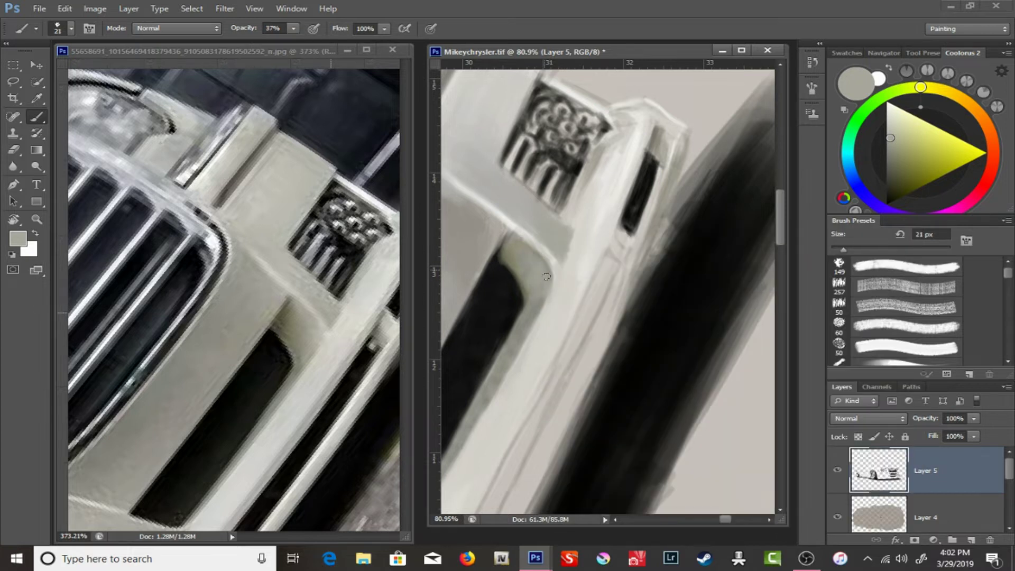
pyautogui.press('super')
pyautogui.keyDown('alt'); pyautogui.click(495, 191); pyautogui.keyUp('alt')
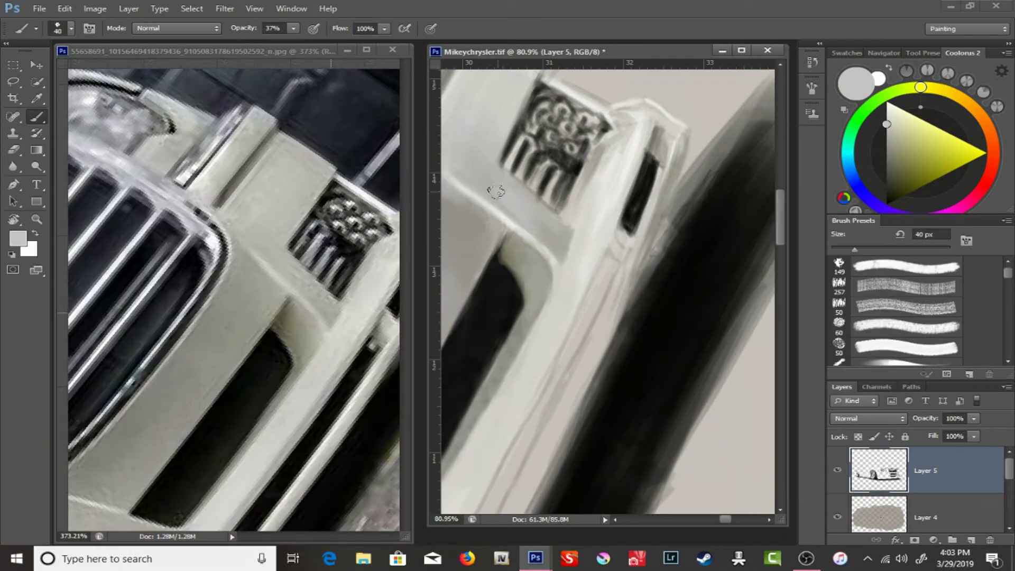
pyautogui.keyDown('alt'); pyautogui.click(160, 168); pyautogui.keyUp('alt')
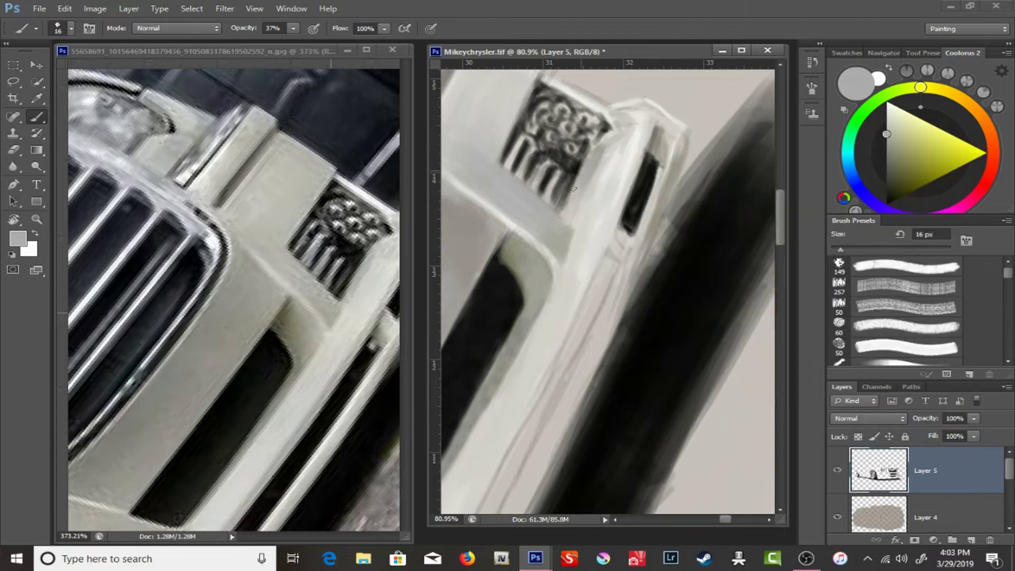
pyautogui.keyDown('alt'); pyautogui.click(205, 227); pyautogui.keyUp('alt')
# - Paint a warmed grey at 25% opacity along the body line below the slot
pyautogui.moveTo(394, 277); pyautogui.dragTo(320, 241)
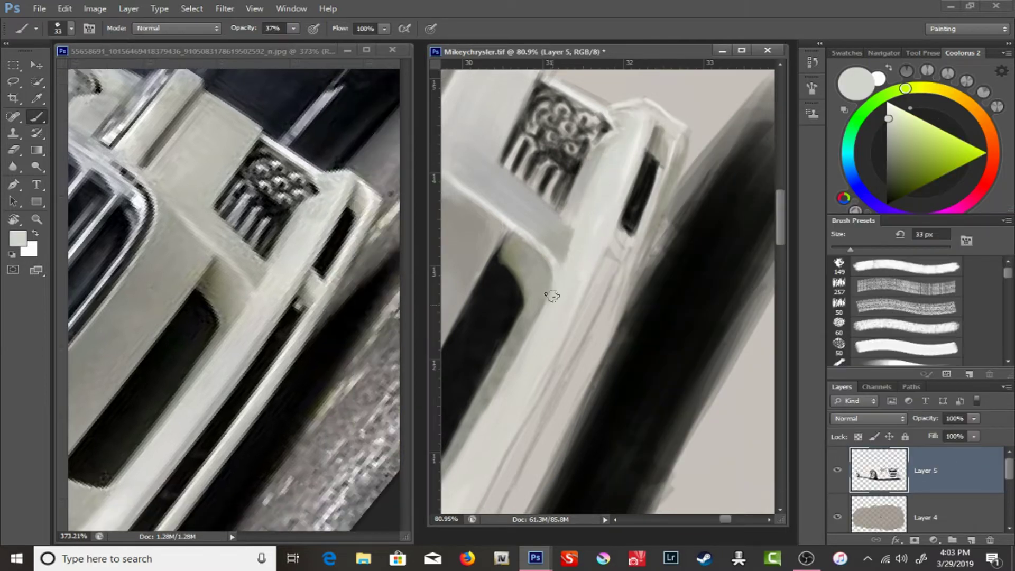
pyautogui.keyDown('alt'); pyautogui.click(552, 296); pyautogui.keyUp('alt')
pyautogui.press('2')
pyautogui.press('5')
pyautogui.press(']')
pyautogui.moveTo(530, 335)
pyautogui.mouseDown()
pyautogui.moveTo(547, 231)
pyautogui.moveTo(449, 449)
pyautogui.mouseUp()
pyautogui.keyDown('alt'); pyautogui.click(560, 211); pyautogui.keyUp('alt')
pyautogui.moveTo(573, 158); pyautogui.dragTo(513, 198)
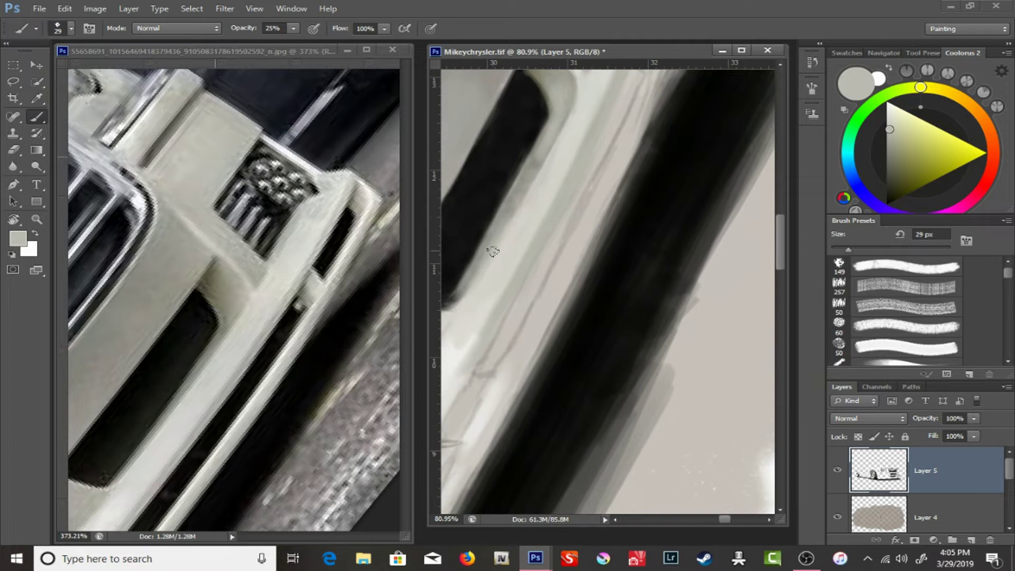
# - Set the paint colour to black with a hard round brush
pyautogui.keyDown('alt'); pyautogui.click(611, 258); pyautogui.keyUp('alt')
pyautogui.scroll(-2, 561, 235)
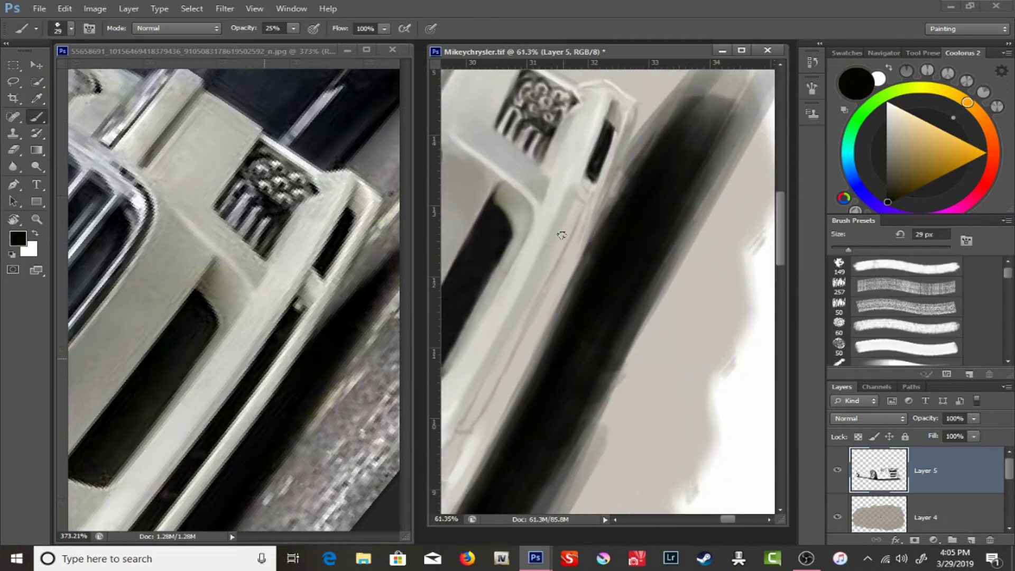
pyautogui.rightClick(578, 239)
pyautogui.doubleClick(660, 430)
pyautogui.rightClick(563, 239)
pyautogui.doubleClick(681, 474)
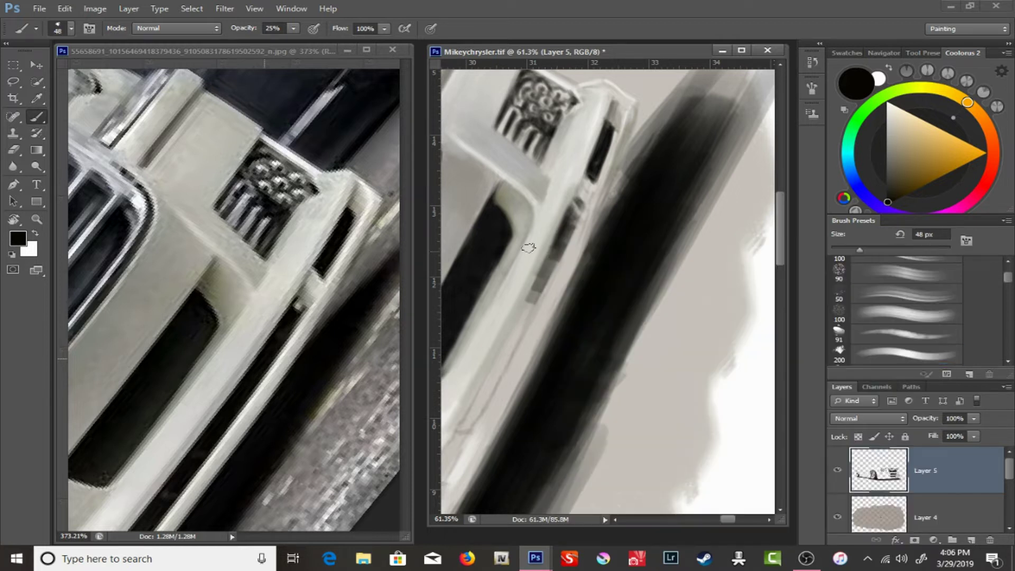
# - Stroke the lower body line black with a 30 px hard round brush
pyautogui.rightClick(553, 239)
pyautogui.scroll(5, 629, 422)
pyautogui.moveTo(591, 274); pyautogui.dragTo(581, 273)
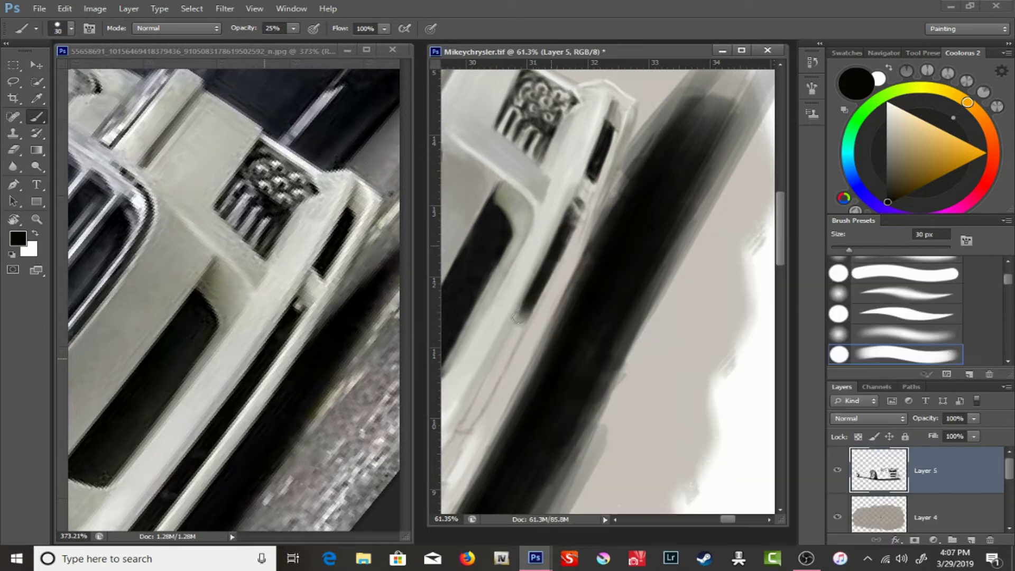
pyautogui.scroll(-2, 233, 296)
pyautogui.scroll(-2, 562, 341)
pyautogui.moveTo(562, 341); pyautogui.dragTo(697, 133)
pyautogui.moveTo(551, 398)
pyautogui.mouseDown()
pyautogui.moveTo(616, 288)
pyautogui.moveTo(555, 407)
pyautogui.moveTo(585, 358)
pyautogui.mouseUp()
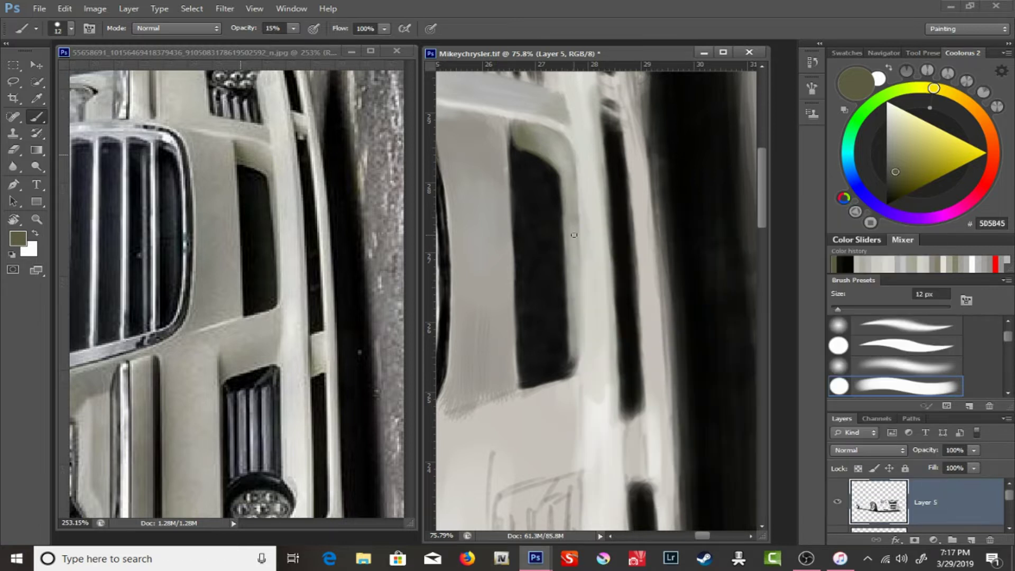
# - Set black at 28% brush opacity, then sample a light grey from the painting
pyautogui.moveTo(901, 185); pyautogui.dragTo(886, 206)
pyautogui.press('2')
pyautogui.press('8')
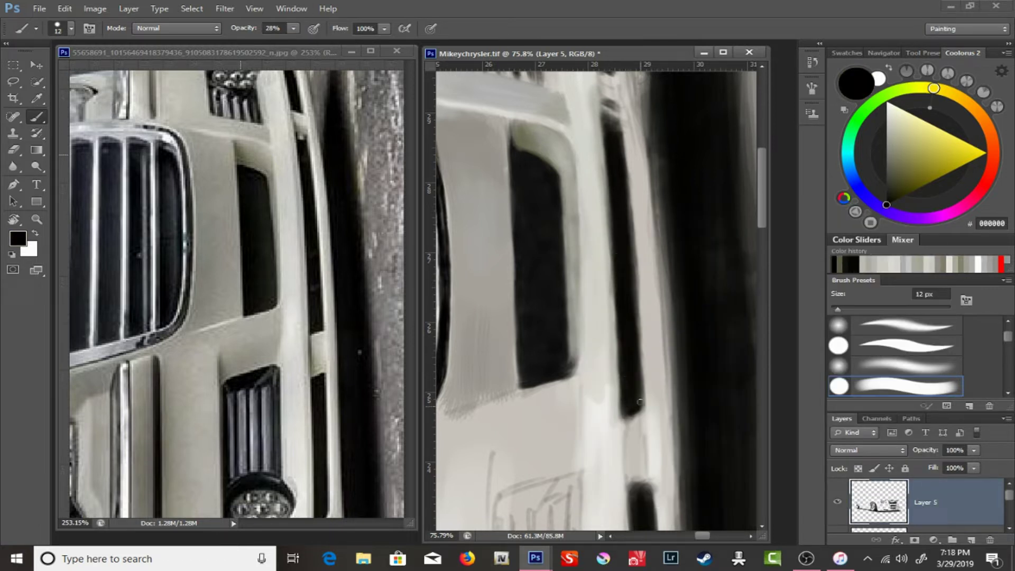
pyautogui.press('i')
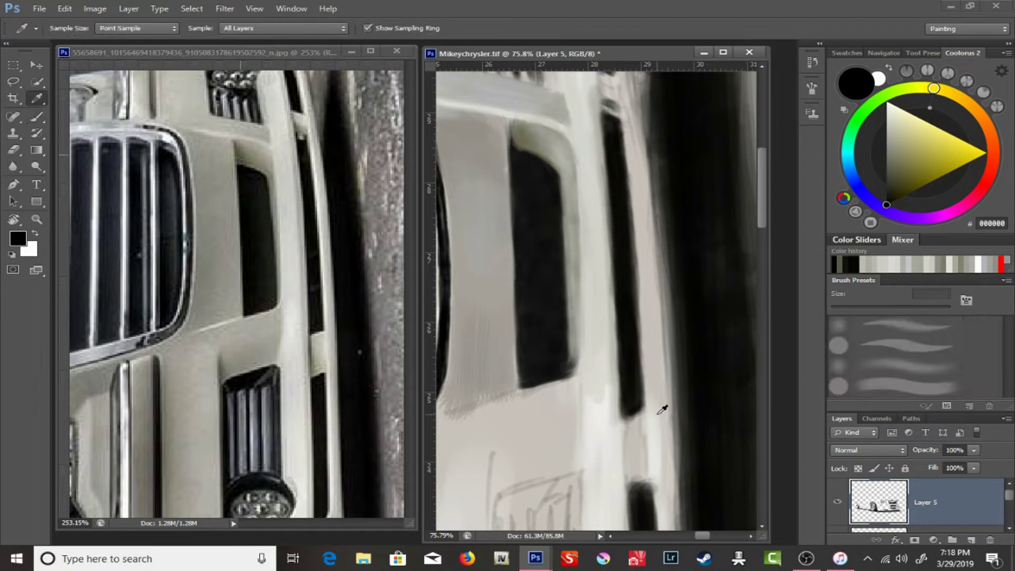
pyautogui.click(662, 409)
pyautogui.press('b')
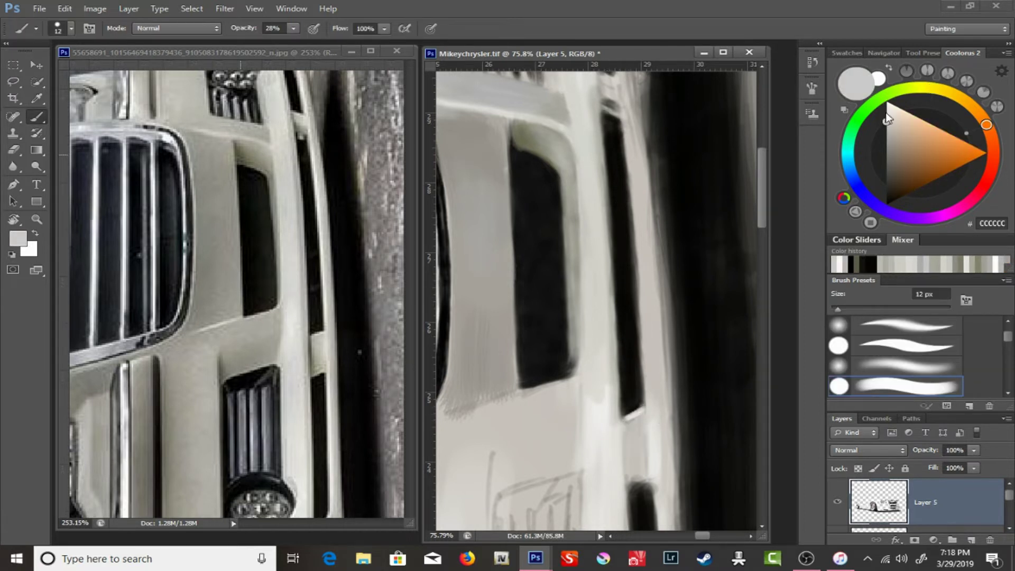
# - Paint faint dark grey strokes beside the dark bar with an 8 px brush
pyautogui.moveTo(610, 389); pyautogui.dragTo(574, 215)
pyautogui.keyDown('alt'); pyautogui.click(590, 319); pyautogui.keyUp('alt')
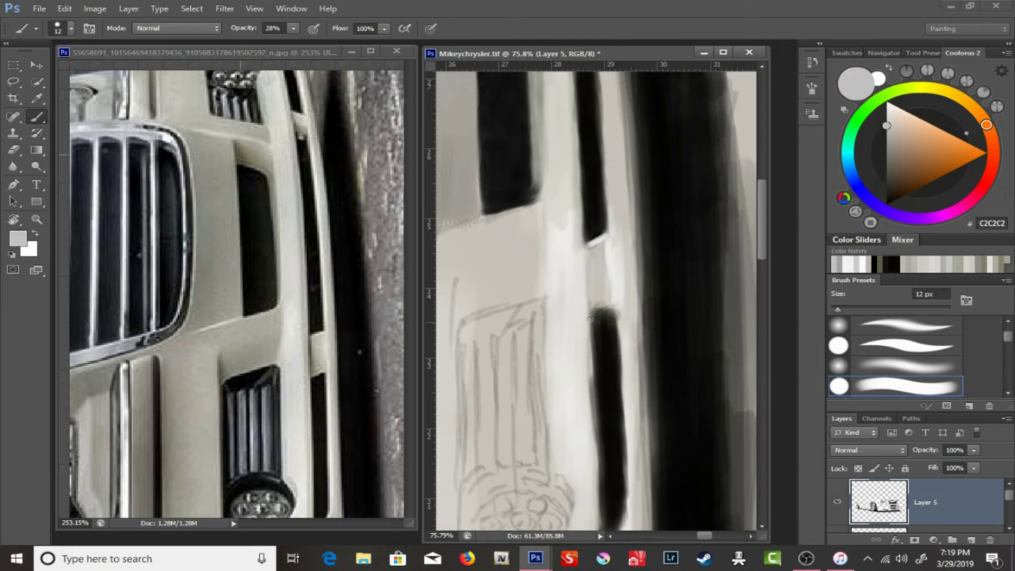
pyautogui.keyDown('alt'); pyautogui.click(742, 228); pyautogui.keyUp('alt')
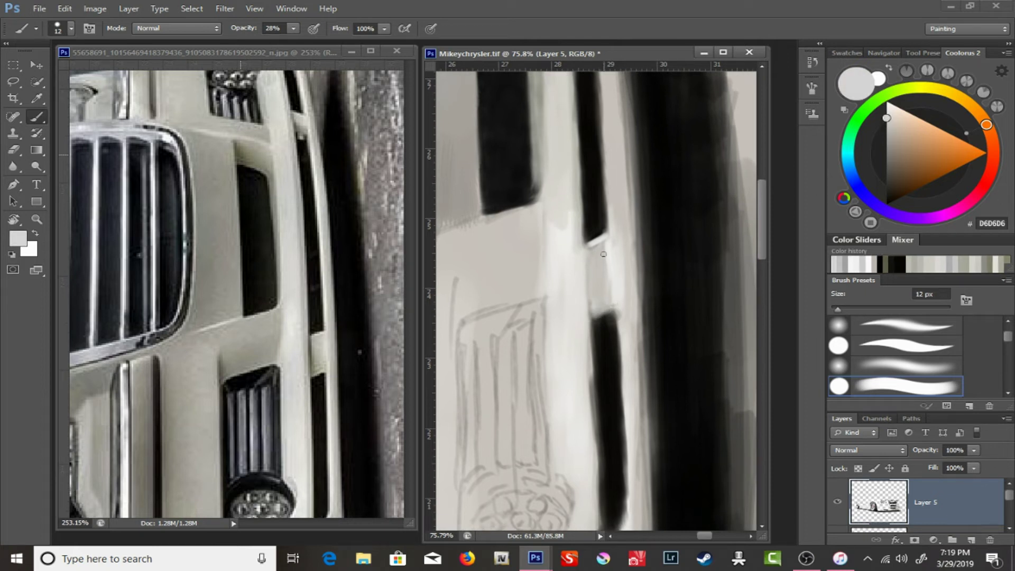
pyautogui.keyDown('alt'); pyautogui.click(587, 250); pyautogui.keyUp('alt')
pyautogui.moveTo(586, 245); pyautogui.dragTo(587, 285)
pyautogui.rightClick(592, 259)
pyautogui.write('8')
pyautogui.press('Return')
pyautogui.moveTo(588, 247); pyautogui.dragTo(588, 271)
# - Darken and lengthen the dark stroke with near-black, then soften its edge with light grey
pyautogui.keyDown('alt'); pyautogui.click(591, 232); pyautogui.keyUp('alt')
pyautogui.moveTo(597, 362)
pyautogui.mouseDown()
pyautogui.moveTo(584, 272)
pyautogui.moveTo(598, 417)
pyautogui.mouseUp()
pyautogui.keyDown('alt'); pyautogui.click(583, 241); pyautogui.keyUp('alt')
pyautogui.keyDown('alt'); pyautogui.click(560, 267); pyautogui.keyUp('alt')
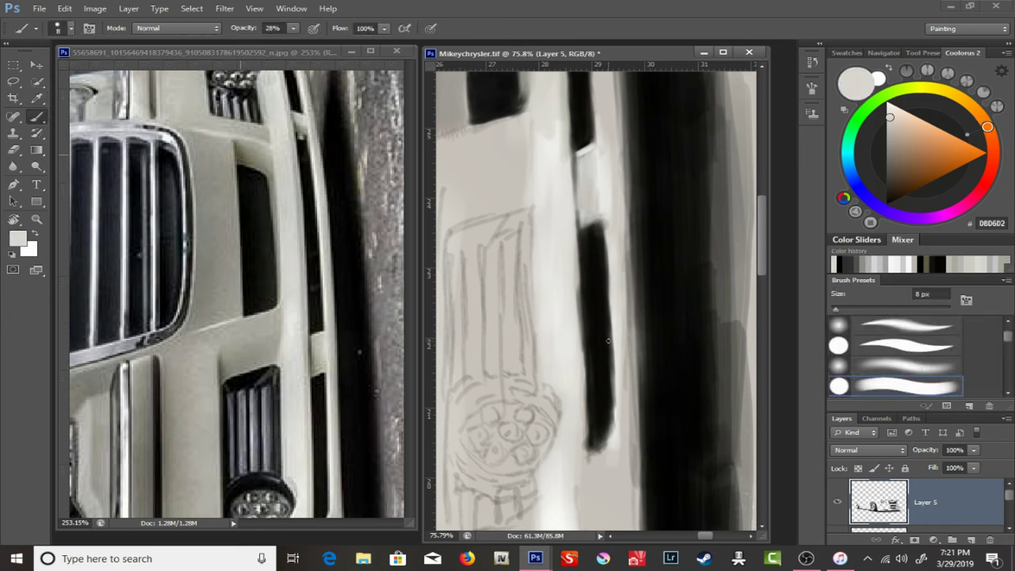
pyautogui.moveTo(577, 321); pyautogui.dragTo(576, 320)
pyautogui.moveTo(582, 376); pyautogui.dragTo(589, 459)
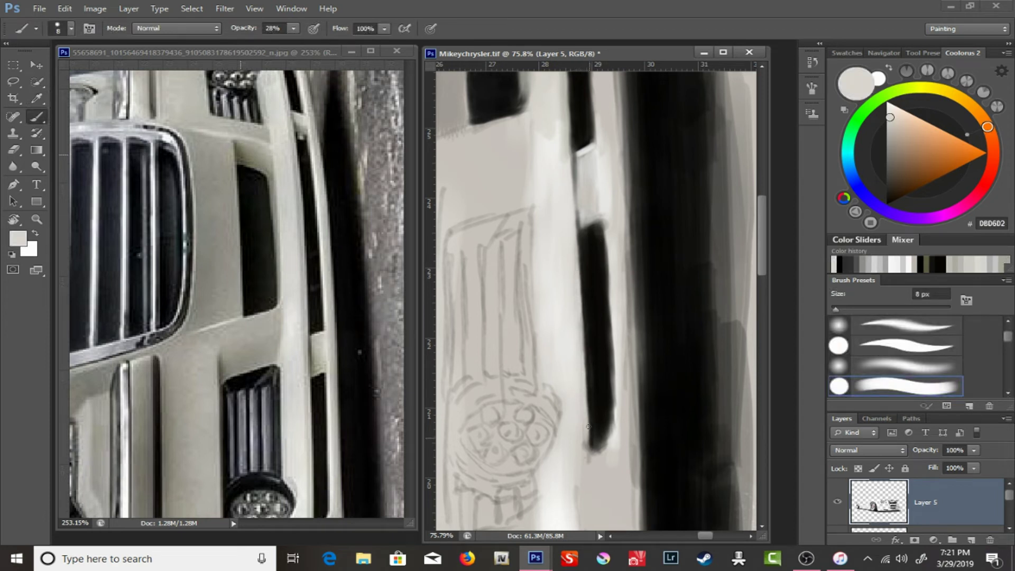
# - Paint a black stroke for the bumper slot, then another up the dark bar at 62% opacity
pyautogui.moveTo(367, 328); pyautogui.dragTo(375, 253)
pyautogui.click(733, 308)
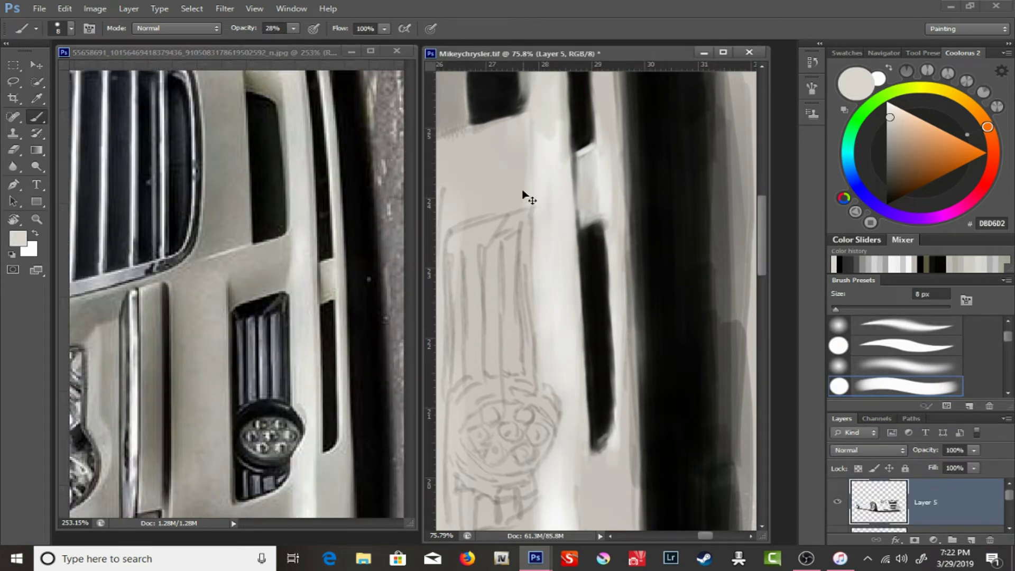
pyautogui.press('d')
pyautogui.moveTo(581, 226)
pyautogui.mouseDown()
pyautogui.moveTo(603, 222)
pyautogui.moveTo(613, 394)
pyautogui.moveTo(599, 454)
pyautogui.mouseUp()
pyautogui.scroll(3, 600, 446)
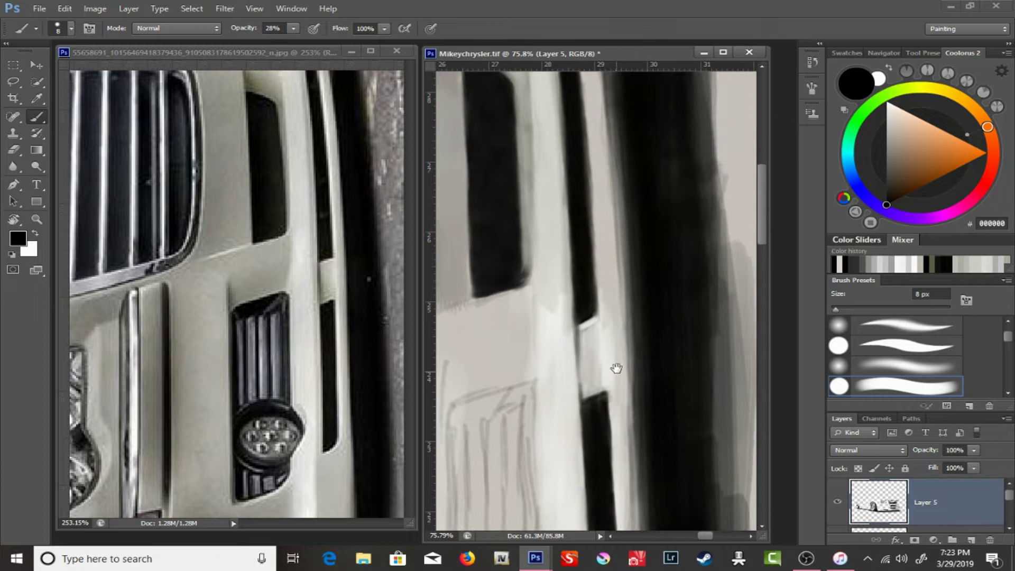
pyautogui.scroll(3, 616, 365)
pyautogui.press('6')
pyautogui.press('2')
pyautogui.moveTo(582, 370); pyautogui.dragTo(563, 164)
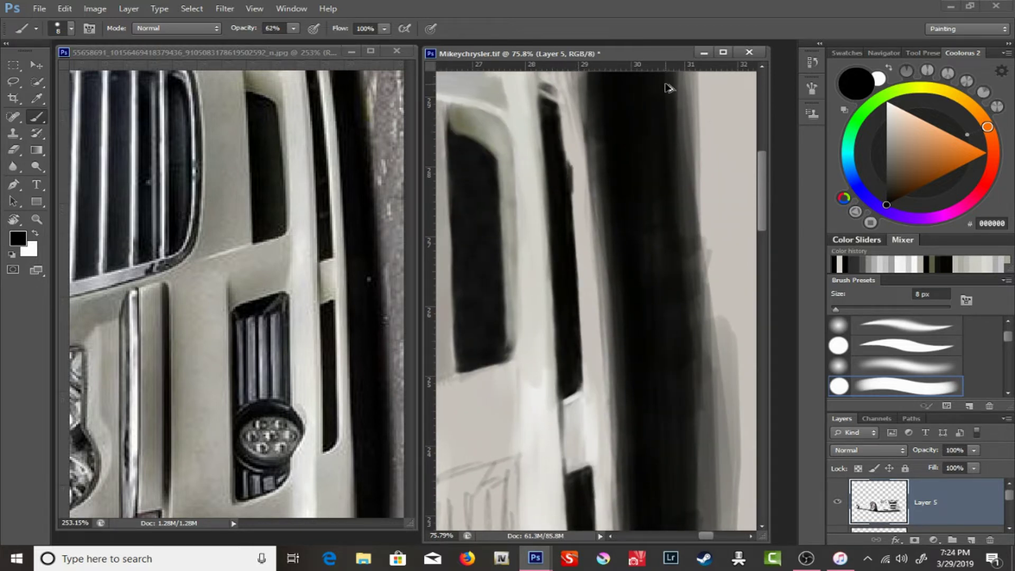
# - Paint faint mid-grey shading on the bumper at 50% opacity
pyautogui.scroll(3, 112, 181)
pyautogui.press('x')
pyautogui.press('z')
pyautogui.press('b')
pyautogui.keyDown('alt'); pyautogui.click(528, 79); pyautogui.keyUp('alt')
pyautogui.keyDown('alt'); pyautogui.click(529, 106); pyautogui.keyUp('alt')
pyautogui.press('5')
pyautogui.moveTo(529, 84); pyautogui.dragTo(542, 249)
# - Shade the left edge of the dark bar at 25% opacity
pyautogui.press('2')
pyautogui.press('5')
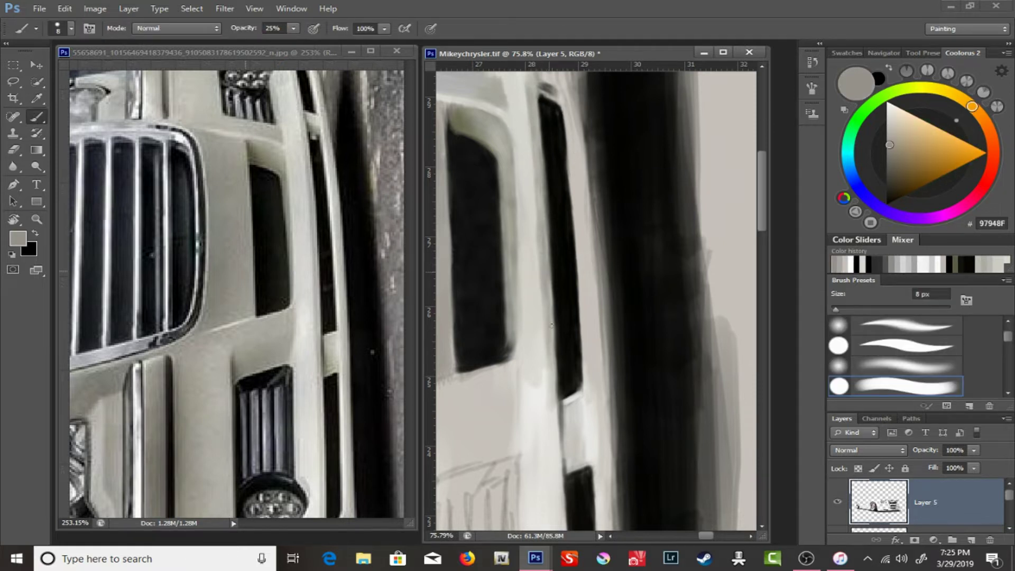
pyautogui.scroll(-3, 603, 147)
pyautogui.moveTo(571, 302); pyautogui.dragTo(574, 226)
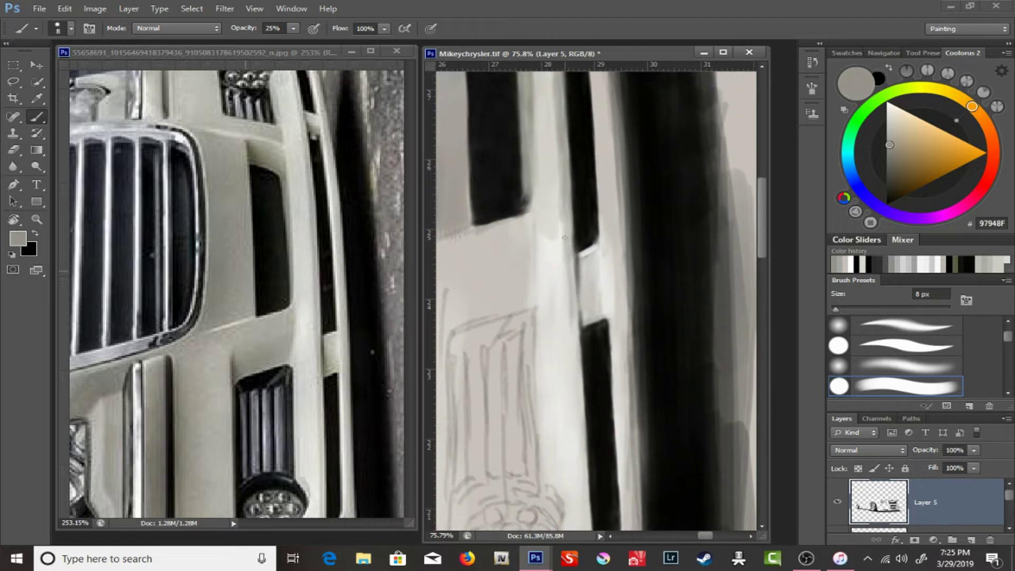
# - Sample greys and paint faint darker strokes beside the dark bar
pyautogui.scroll(-3, 570, 339)
pyautogui.scroll(-2, 581, 237)
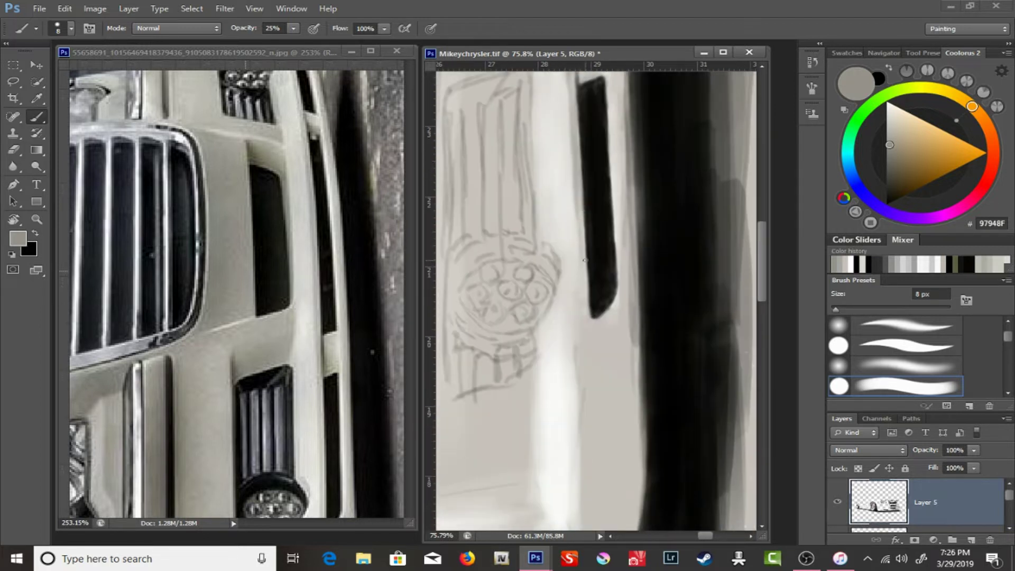
pyautogui.scroll(5, 591, 159)
pyautogui.keyDown('alt'); pyautogui.click(548, 261); pyautogui.keyUp('alt')
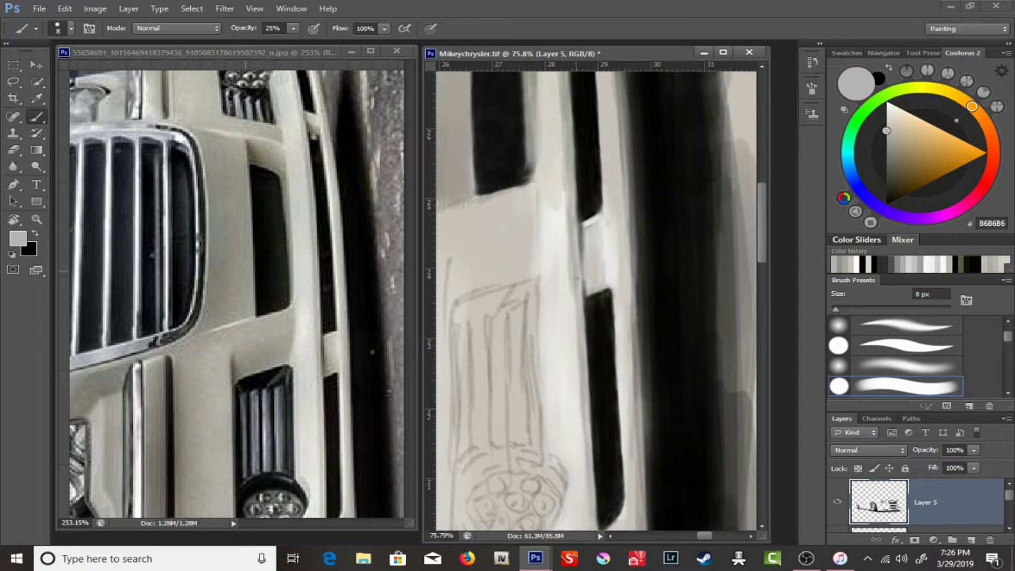
pyautogui.keyDown('alt'); pyautogui.click(571, 294); pyautogui.keyUp('alt')
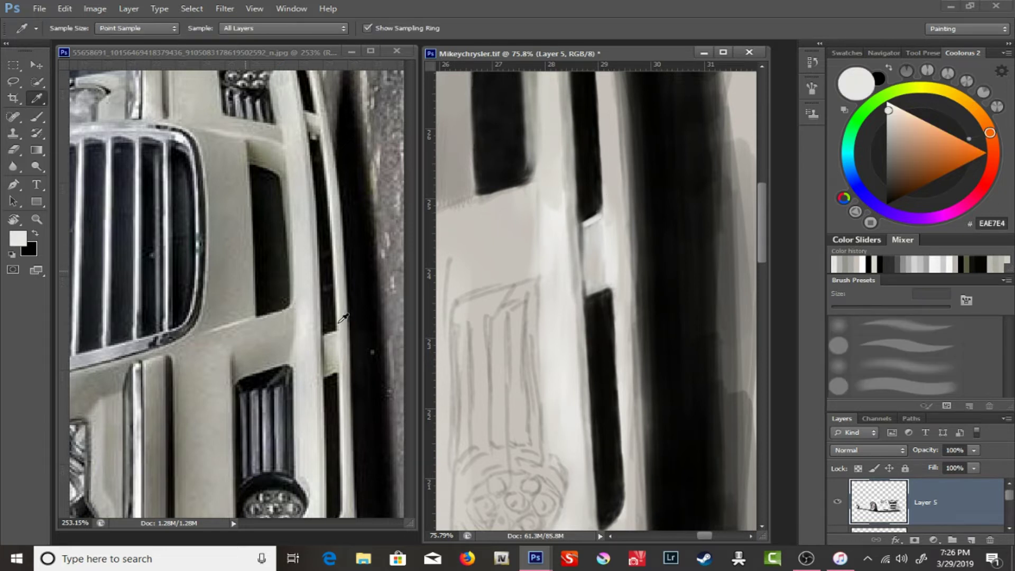
pyautogui.keyDown('alt'); pyautogui.click(590, 288); pyautogui.keyUp('alt')
pyautogui.moveTo(589, 293)
pyautogui.mouseDown()
pyautogui.moveTo(590, 231)
pyautogui.moveTo(600, 229)
pyautogui.mouseUp()
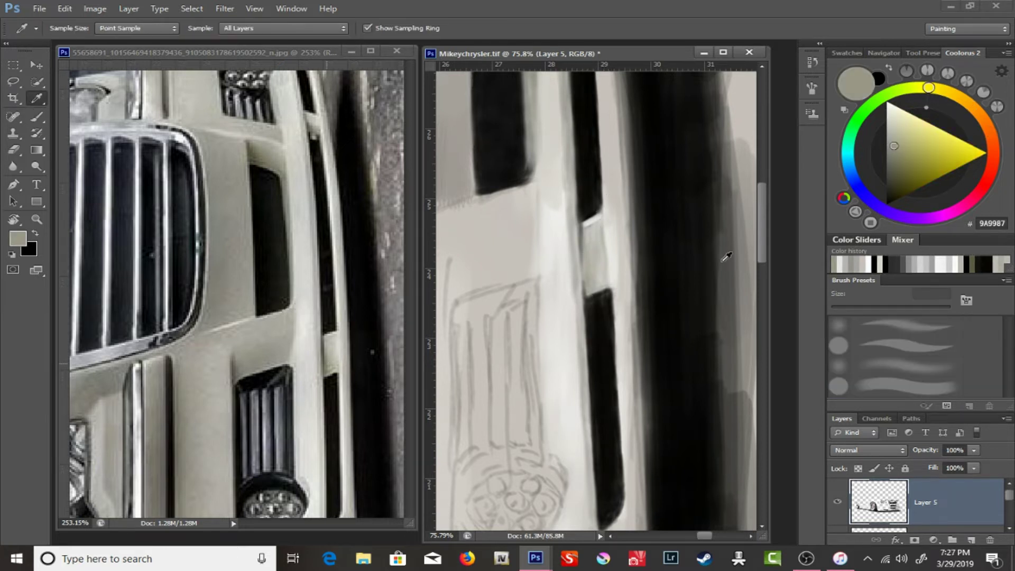
# - Near the grille, pick a near-white highlight colour with an 11 px brush
pyautogui.keyDown('alt'); pyautogui.click(602, 227); pyautogui.keyUp('alt')
pyautogui.rightClick(608, 225)
pyautogui.press('Escape')
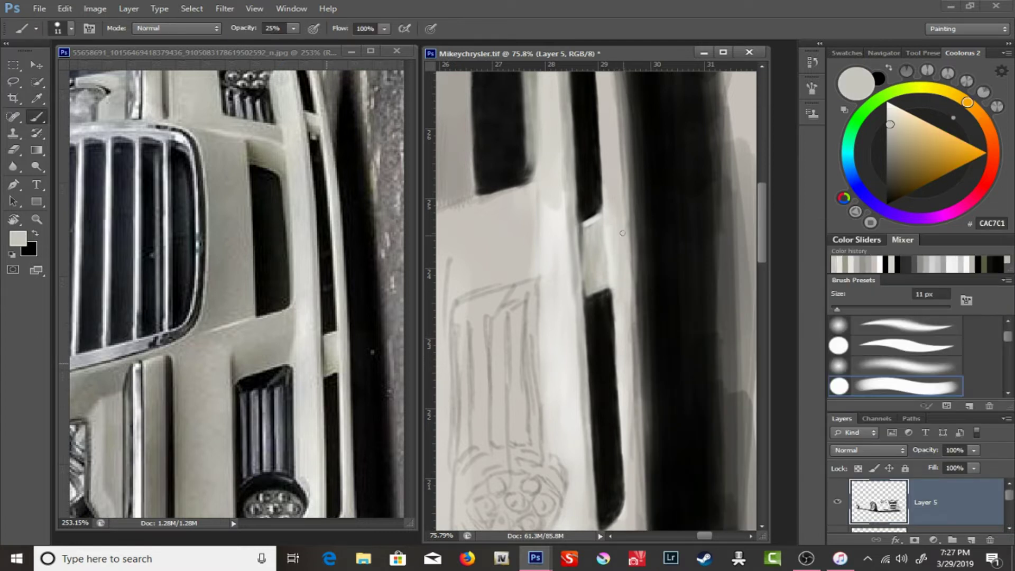
pyautogui.rightClick(581, 236)
pyautogui.press('Escape')
pyautogui.moveTo(575, 192); pyautogui.dragTo(551, 387)
pyautogui.moveTo(589, 118); pyautogui.dragTo(581, 210)
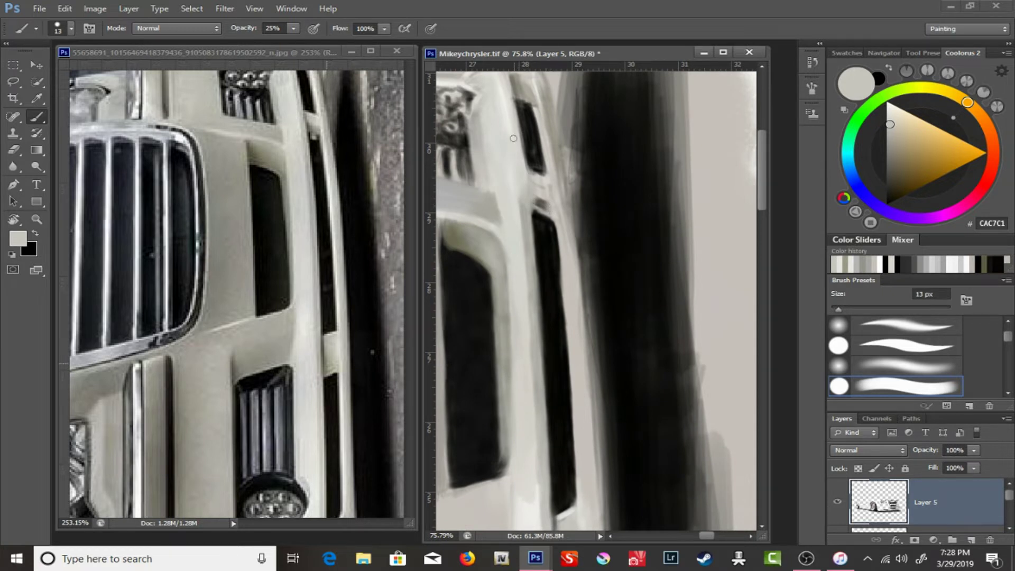
pyautogui.keyDown('alt'); pyautogui.click(533, 201); pyautogui.keyUp('alt')
pyautogui.rightClick(536, 203)
pyautogui.press('Escape')
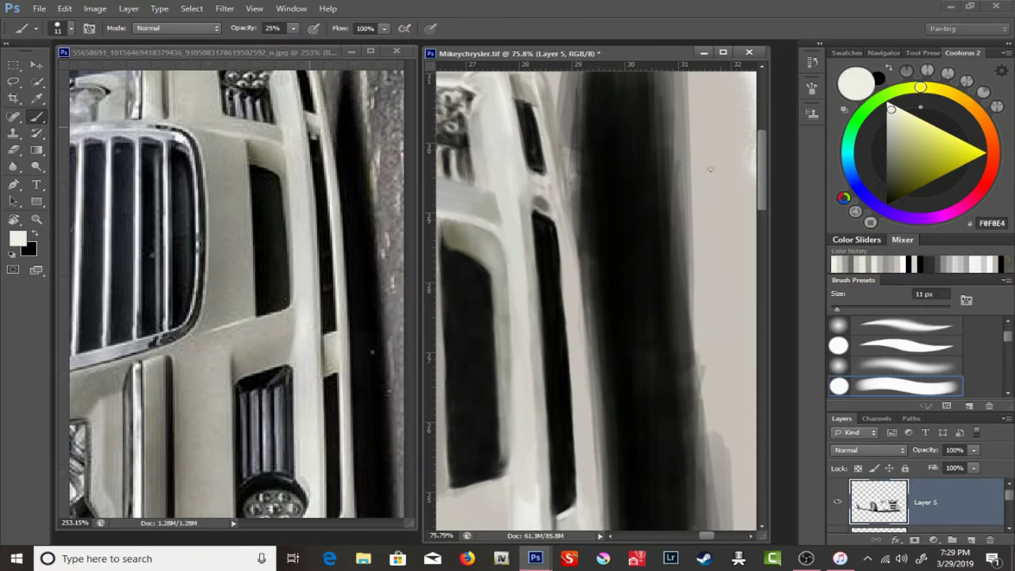
# - Darken the edge beside the grille opening with a 7 px dark grey brush
pyautogui.keyDown('alt'); pyautogui.click(536, 195); pyautogui.keyUp('alt')
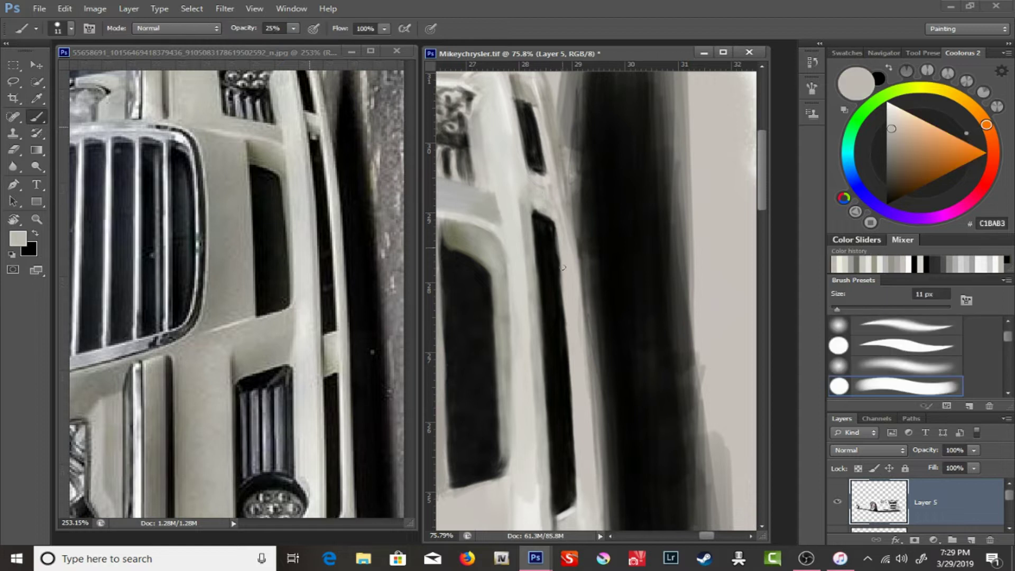
pyautogui.keyDown('alt'); pyautogui.click(551, 201); pyautogui.keyUp('alt')
pyautogui.keyDown('alt'); pyautogui.click(539, 199); pyautogui.keyUp('alt')
pyautogui.press('[')
pyautogui.press('[')
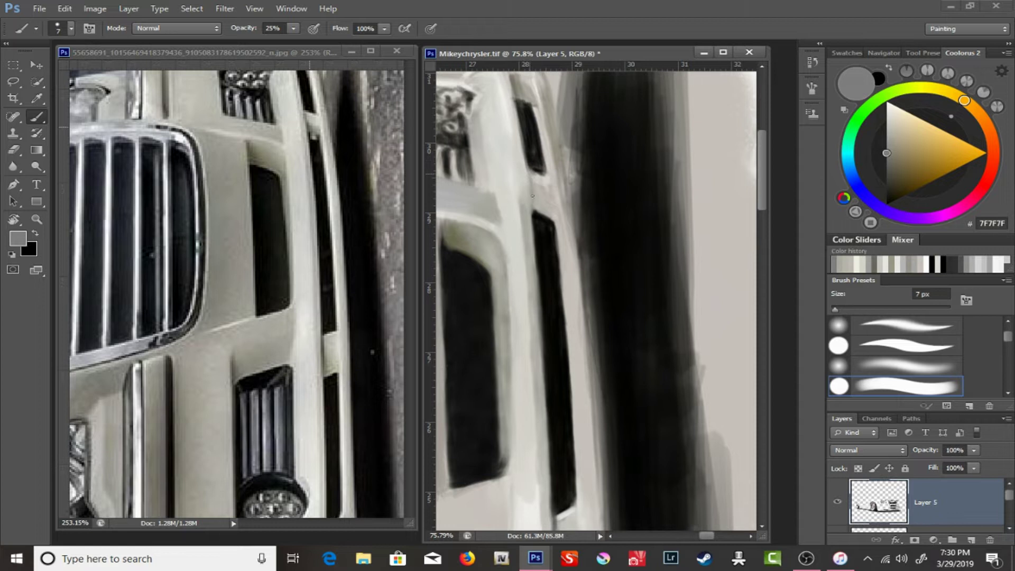
pyautogui.keyDown('alt'); pyautogui.click(661, 184); pyautogui.keyUp('alt')
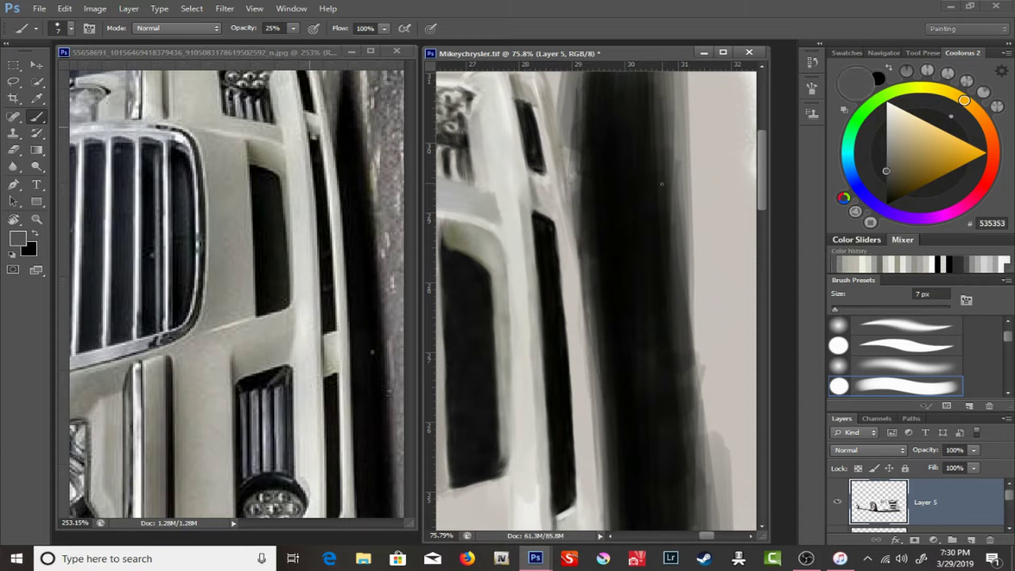
pyautogui.moveTo(536, 184); pyautogui.dragTo(532, 210)
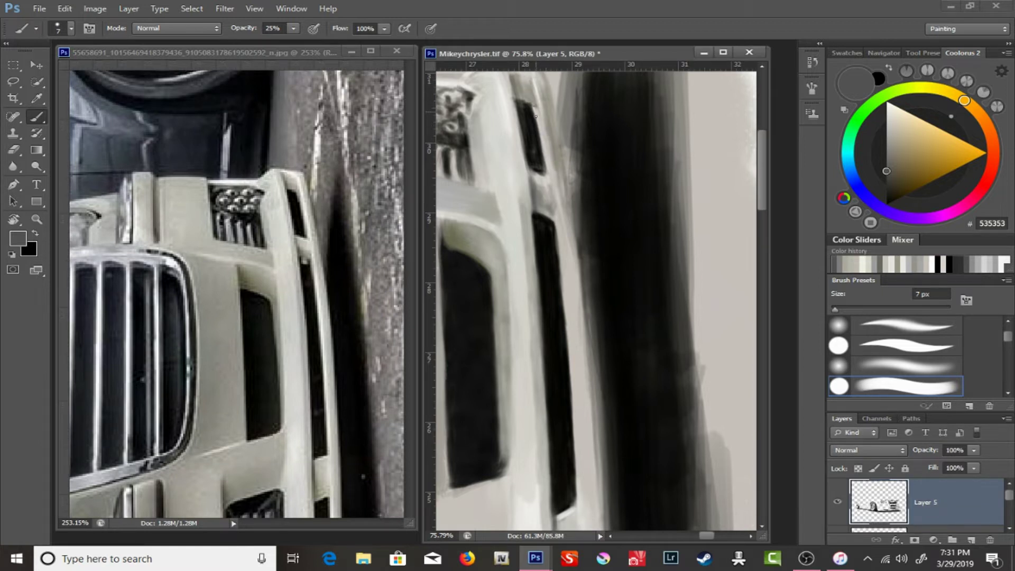
# - Paint a pure white highlight down the grille edge
pyautogui.keyDown('alt'); pyautogui.click(543, 175); pyautogui.keyUp('alt')
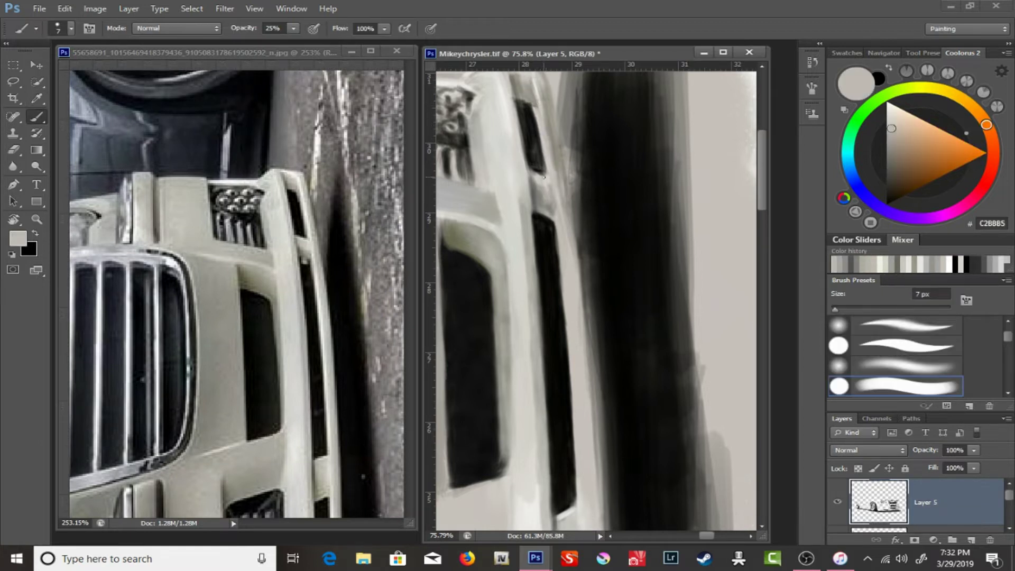
pyautogui.keyDown('alt'); pyautogui.click(549, 174); pyautogui.keyUp('alt')
pyautogui.moveTo(542, 92); pyautogui.dragTo(563, 177)
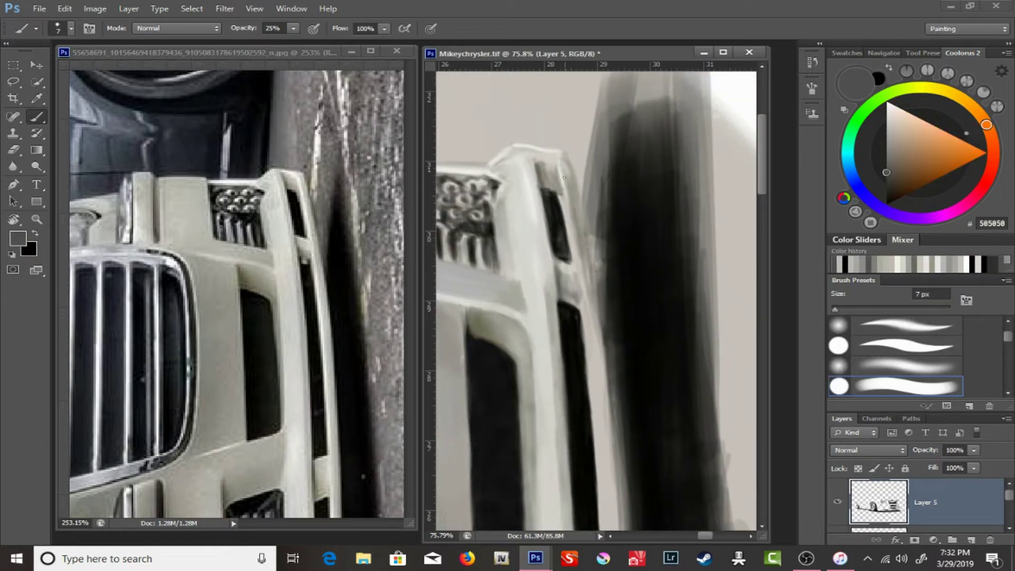
pyautogui.press('x')
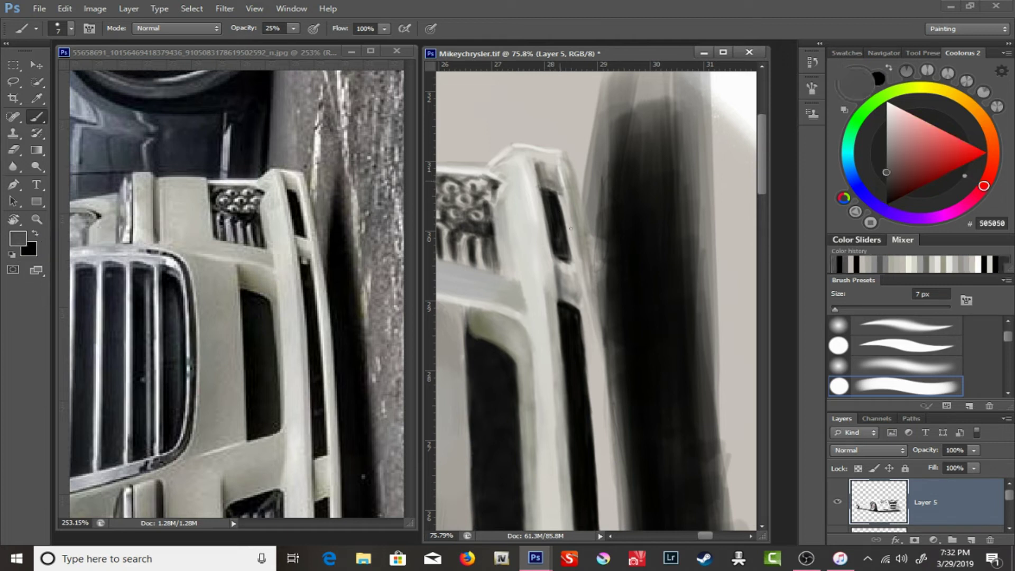
pyautogui.keyDown('alt'); pyautogui.click(559, 176); pyautogui.keyUp('alt')
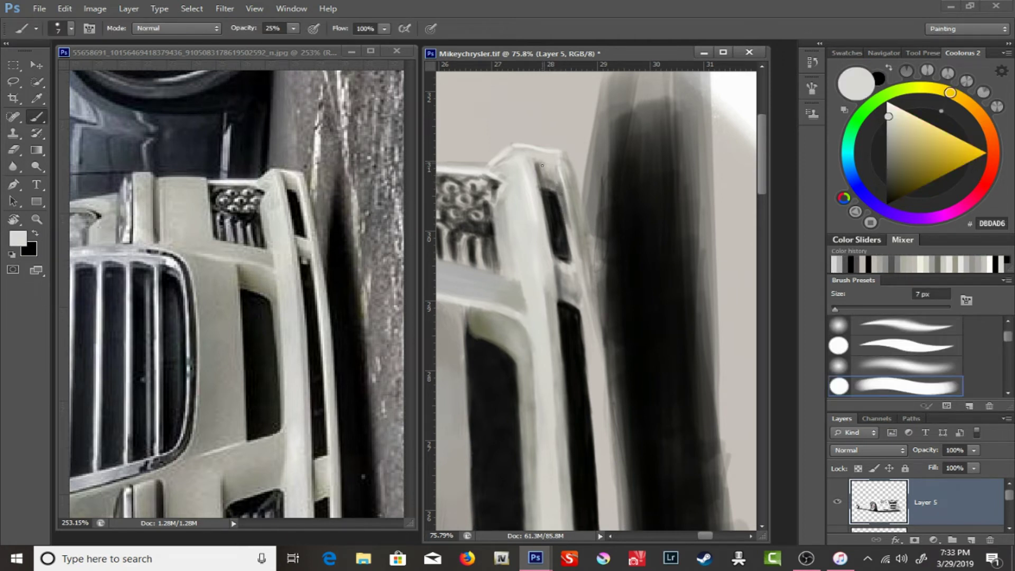
pyautogui.moveTo(888, 116); pyautogui.dragTo(874, 72)
pyautogui.moveTo(554, 161); pyautogui.dragTo(567, 208)
# - Make white the paint colour and enlarge the brush to 11 px
pyautogui.keyDown('alt'); pyautogui.click(568, 160); pyautogui.keyUp('alt')
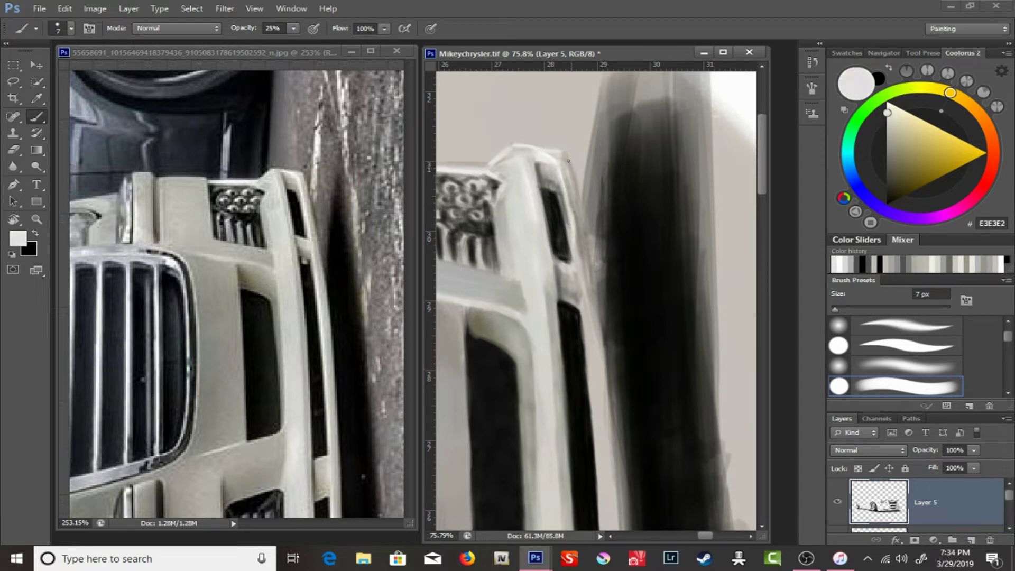
pyautogui.press('d')
pyautogui.press('x')
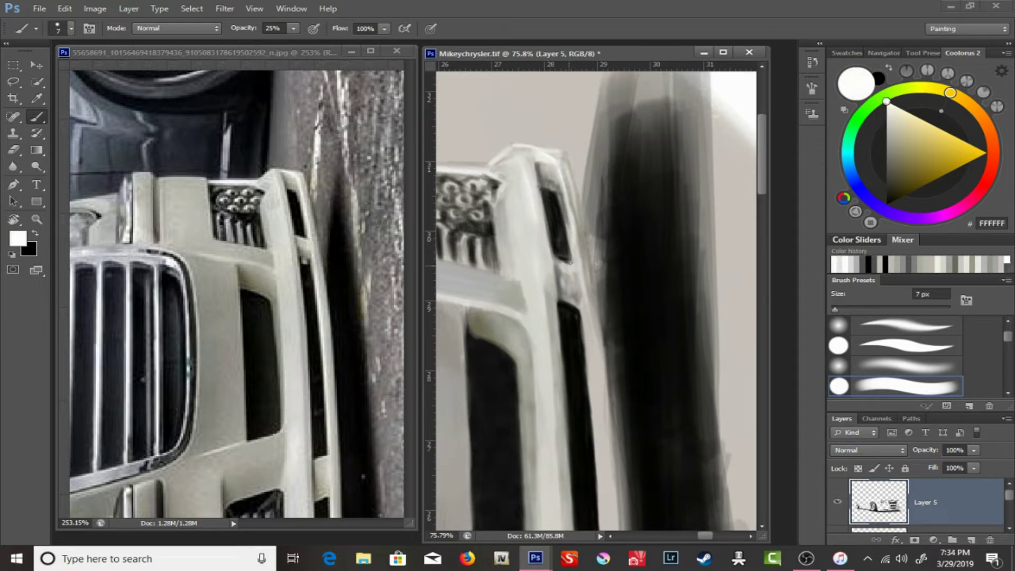
pyautogui.keyDown('alt'); pyautogui.click(583, 241); pyautogui.keyUp('alt')
pyautogui.rightClick(584, 241)
pyautogui.moveTo(584, 264); pyautogui.dragTo(587, 264)
pyautogui.press('Return')
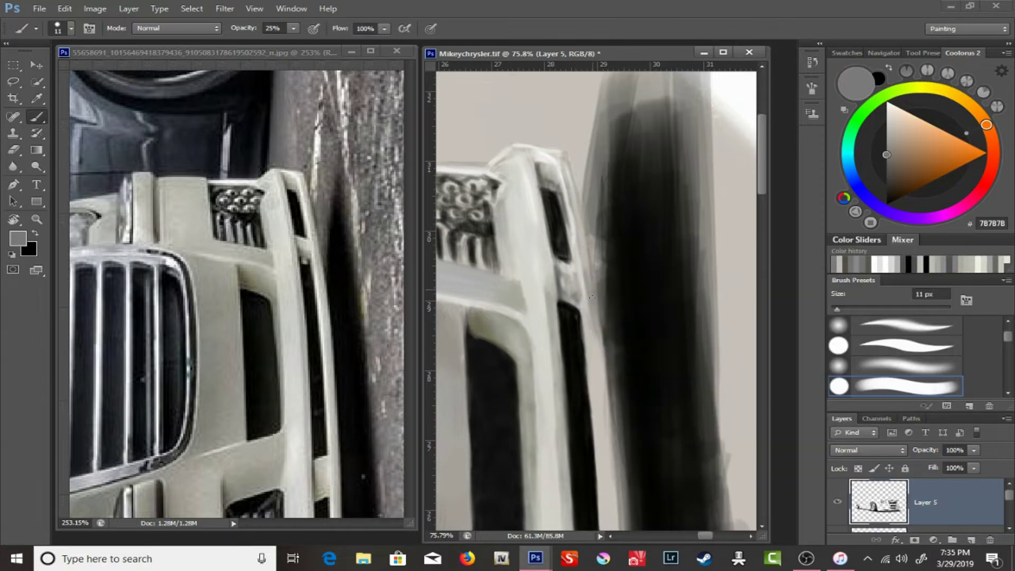
# - Paint light grey along both dark strip edges at 55% opacity
pyautogui.keyDown('alt'); pyautogui.click(143, 201); pyautogui.keyUp('alt')
pyautogui.press('5')
pyautogui.press('5')
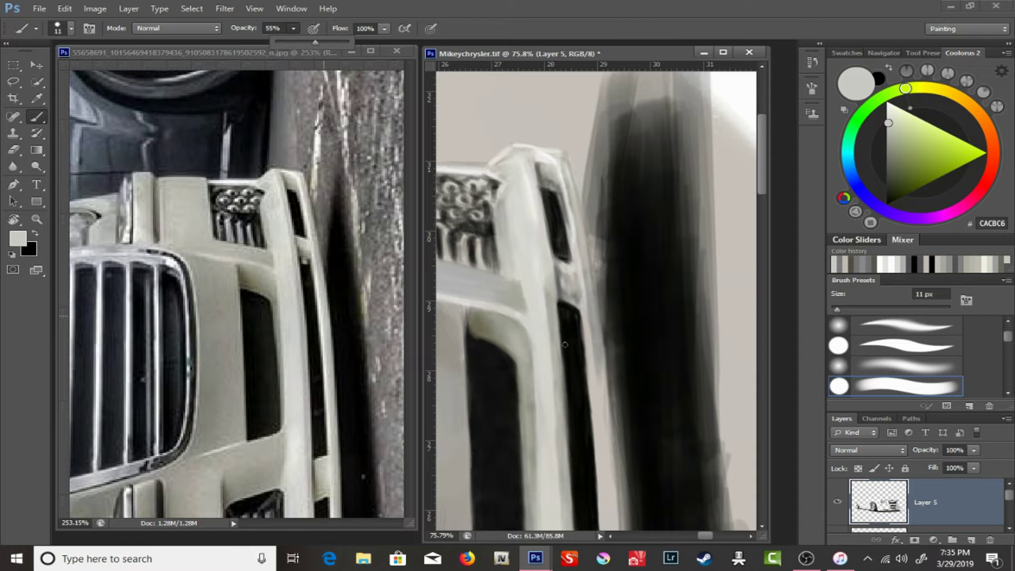
pyautogui.moveTo(555, 365); pyautogui.dragTo(550, 295)
pyautogui.moveTo(600, 375); pyautogui.dragTo(593, 309)
# - Lower opacity to 29% and choose a mid grey in the Coolorus wheel
pyautogui.press('2')
pyautogui.press('9')
pyautogui.keyDown('alt'); pyautogui.click(588, 246); pyautogui.keyUp('alt')
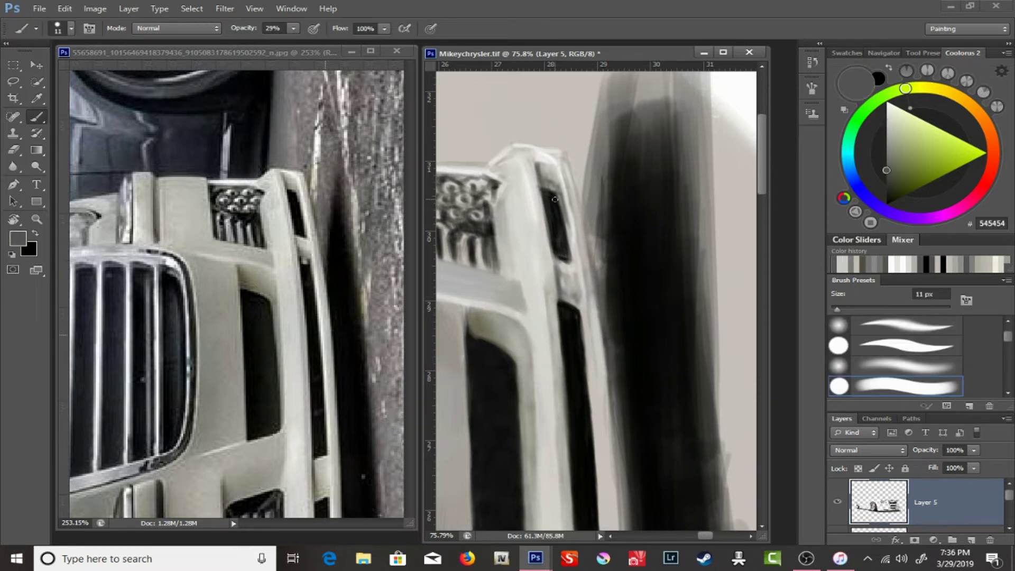
pyautogui.keyDown('alt'); pyautogui.click(571, 195); pyautogui.keyUp('alt')
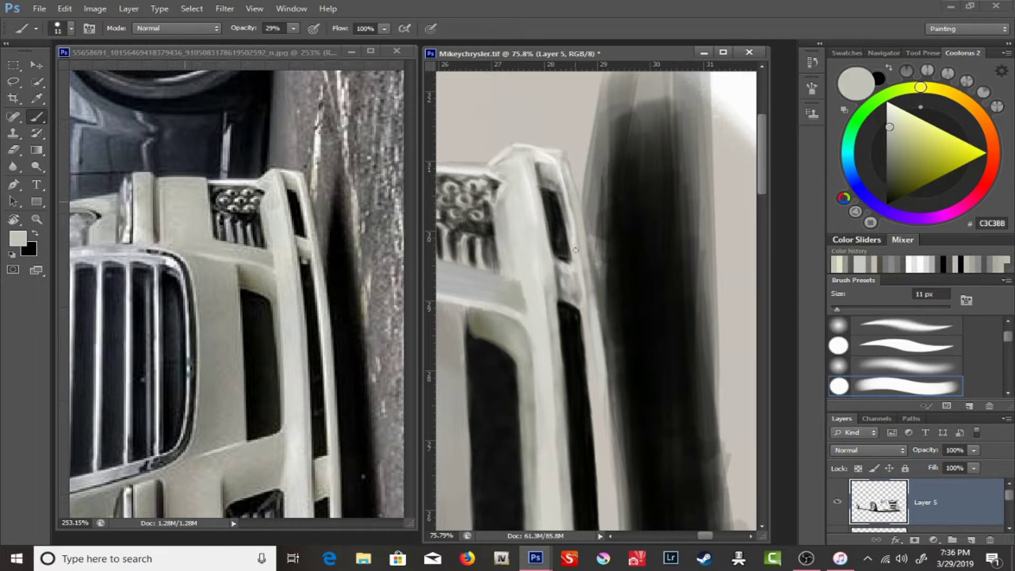
pyautogui.click(892, 148)
pyautogui.moveTo(892, 148); pyautogui.dragTo(888, 147)
pyautogui.keyDown('alt'); pyautogui.click(536, 153); pyautogui.keyUp('alt')
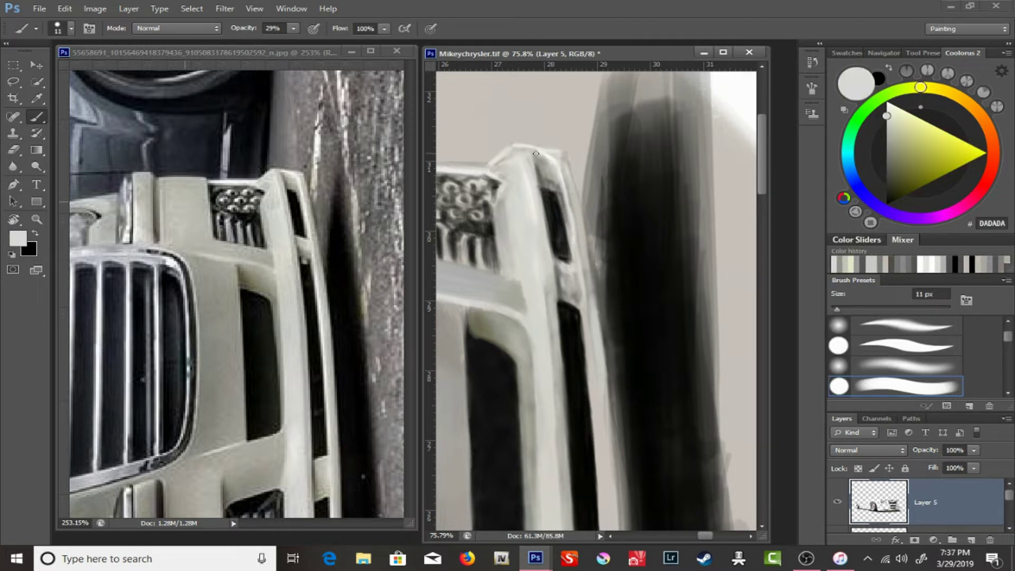
pyautogui.click(889, 130)
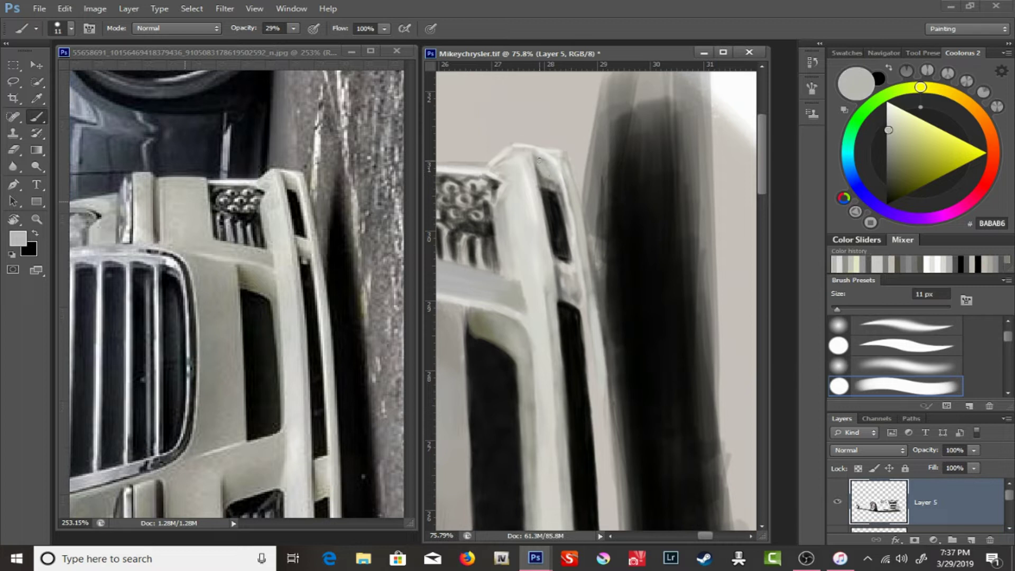
# - Paint the black shadow band at 100% opacity with a larger brush
pyautogui.keyDown('alt'); pyautogui.click(592, 275); pyautogui.keyUp('alt')
pyautogui.press('0')
pyautogui.press(']')
pyautogui.press(']')
pyautogui.press(']')
pyautogui.moveTo(601, 324)
pyautogui.mouseDown()
pyautogui.moveTo(602, 233)
pyautogui.moveTo(538, 292)
pyautogui.moveTo(566, 271)
pyautogui.moveTo(600, 319)
pyautogui.moveTo(662, 218)
pyautogui.moveTo(588, 234)
pyautogui.mouseUp()
# - Zoom out, rotate both the painting and reference views, and zoom to the fog light
pyautogui.hscroll(-2, 550, 283)
pyautogui.hscroll(-2, 566, 271)
pyautogui.hscroll(-2, 600, 319)
pyautogui.scroll(-3, 663, 218)
pyautogui.press('z')
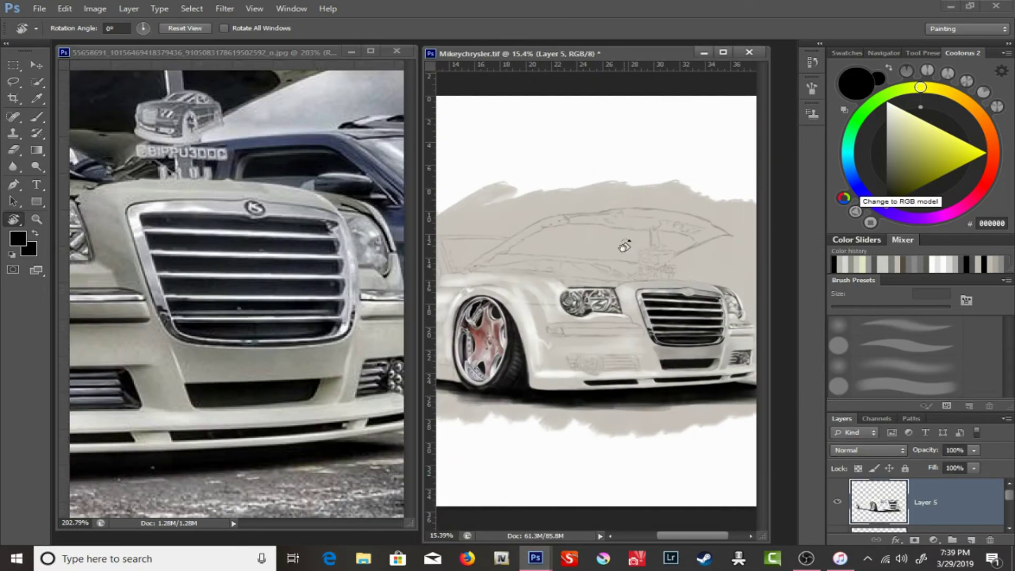
pyautogui.moveTo(635, 331)
pyautogui.mouseDown()
pyautogui.moveTo(618, 330)
pyautogui.moveTo(607, 222)
pyautogui.mouseUp()
pyautogui.press('r')
pyautogui.moveTo(260, 275)
pyautogui.mouseDown()
pyautogui.moveTo(217, 269)
pyautogui.moveTo(238, 285)
pyautogui.moveTo(275, 285)
pyautogui.mouseUp()
pyautogui.press('z')
pyautogui.moveTo(634, 264)
pyautogui.mouseDown()
pyautogui.moveTo(670, 262)
pyautogui.moveTo(497, 143)
pyautogui.moveTo(517, 163)
pyautogui.moveTo(514, 201)
pyautogui.mouseUp()
pyautogui.press('b')
# - Paint a black stroke down the vent's left edge, softened with light grey beside it
pyautogui.moveTo(517, 154); pyautogui.dragTo(505, 376)
pyautogui.rightClick(499, 200)
pyautogui.press('Escape')
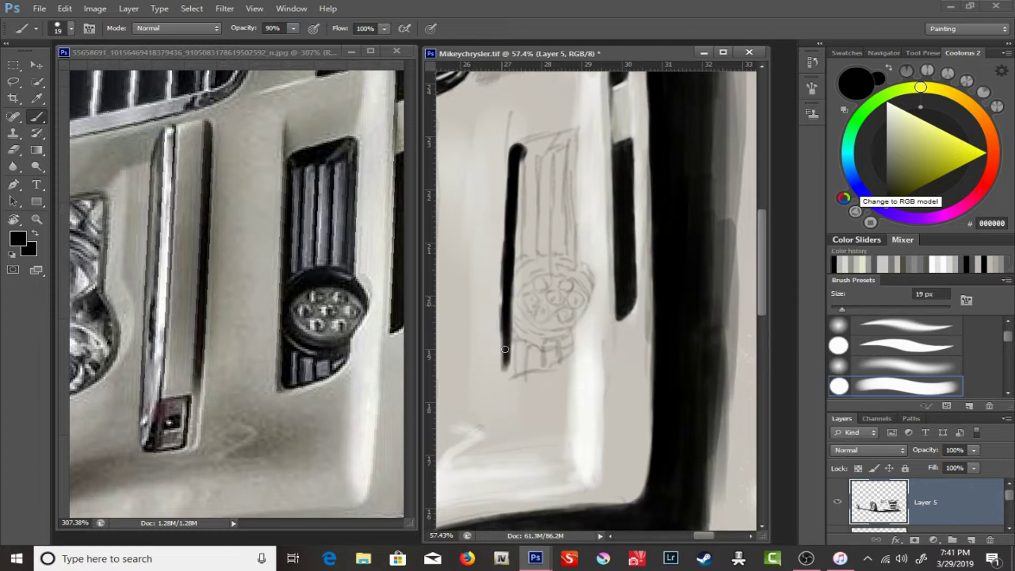
pyautogui.keyDown('alt'); pyautogui.click(476, 238); pyautogui.keyUp('alt')
pyautogui.moveTo(499, 233); pyautogui.dragTo(494, 381)
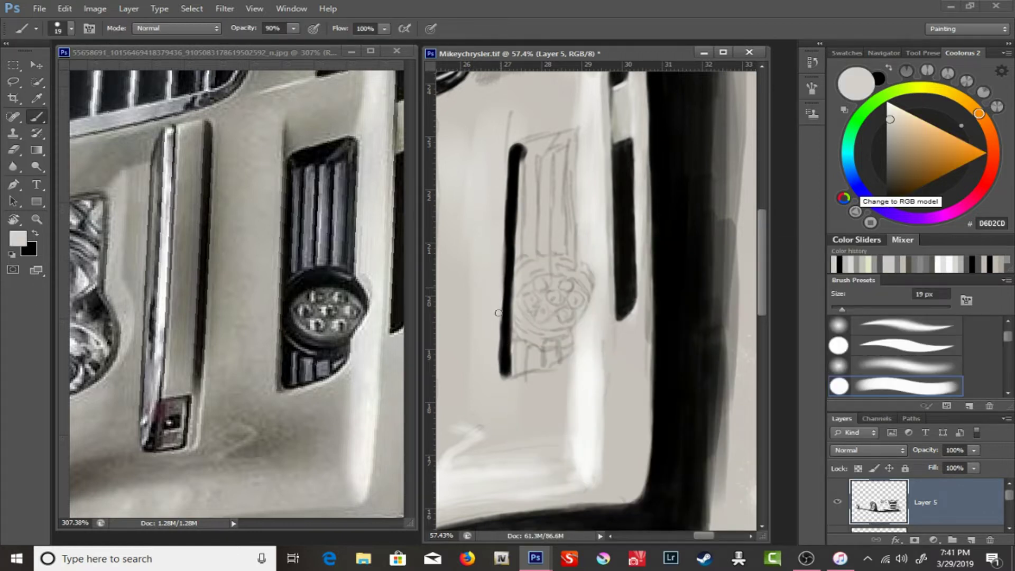
pyautogui.moveTo(499, 280); pyautogui.dragTo(505, 193)
pyautogui.click(14, 219)
pyautogui.moveTo(187, 198)
pyautogui.mouseDown()
pyautogui.moveTo(192, 214)
pyautogui.moveTo(227, 90)
pyautogui.mouseUp()
pyautogui.moveTo(300, 53); pyautogui.dragTo(345, 56)
# - Outline the fog-light vent's top, right and bottom edges in black with a 9 px brush
pyautogui.click(36, 116)
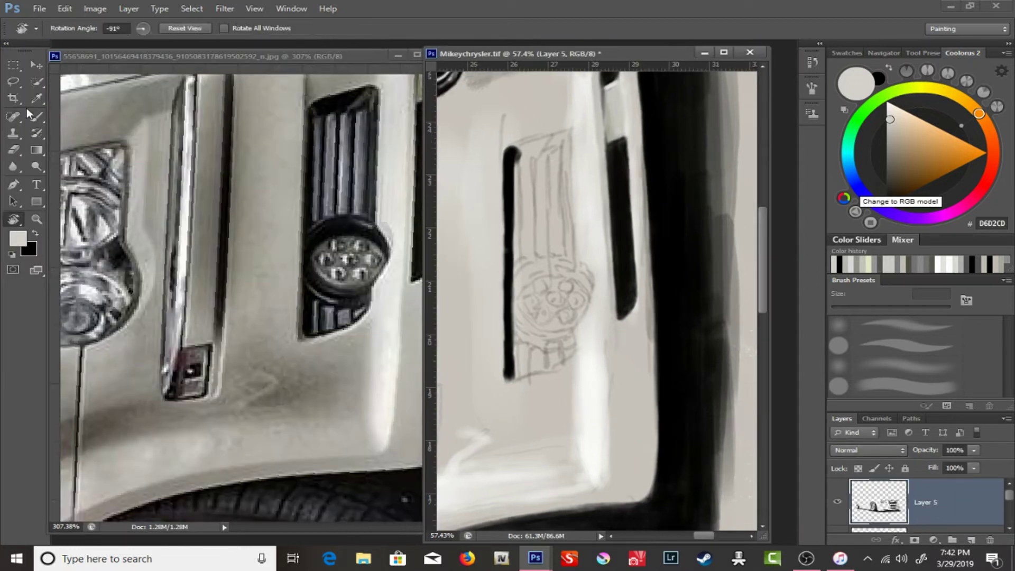
pyautogui.press('x')
pyautogui.moveTo(516, 151)
pyautogui.mouseDown()
pyautogui.moveTo(575, 142)
pyautogui.moveTo(574, 264)
pyautogui.moveTo(584, 293)
pyautogui.mouseUp()
pyautogui.moveTo(572, 330); pyautogui.dragTo(571, 352)
pyautogui.rightClick(571, 351)
pyautogui.write('9')
pyautogui.press('Return')
pyautogui.moveTo(506, 377); pyautogui.dragTo(585, 299)
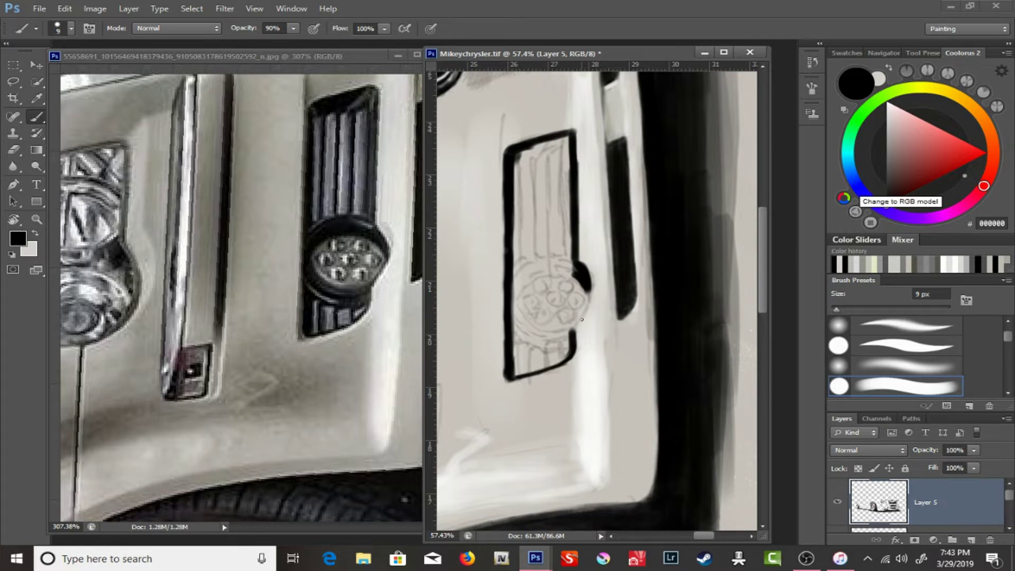
# - Paint three black bars inside the vent and a black ring around the round lamp
pyautogui.press('x')
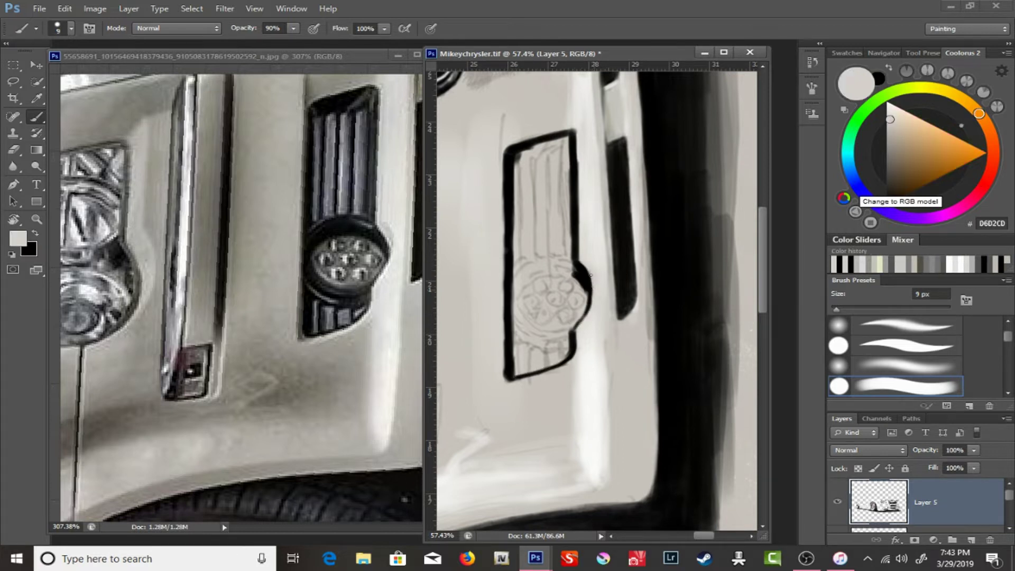
pyautogui.press('x')
pyautogui.moveTo(522, 152); pyautogui.dragTo(523, 263)
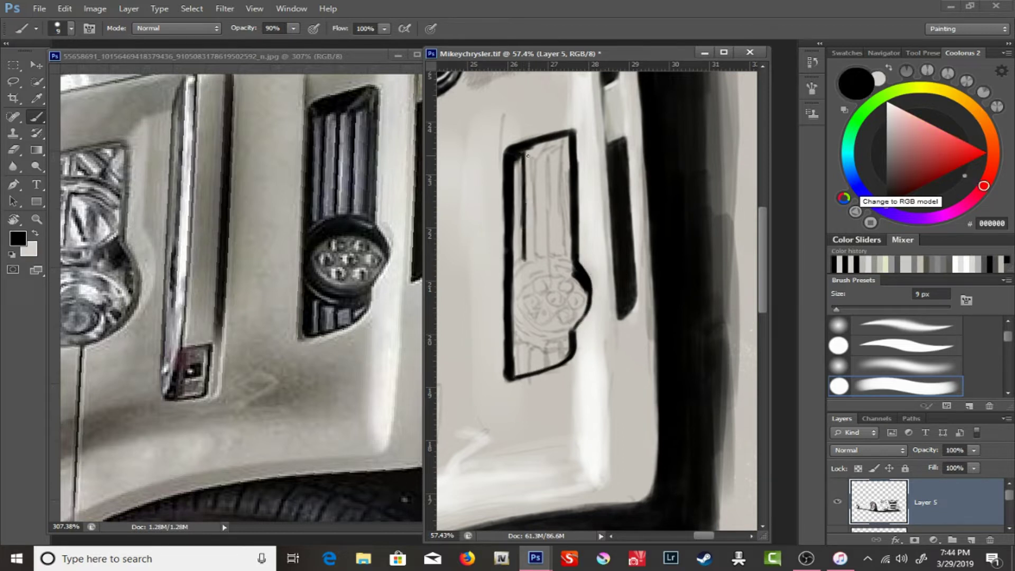
pyautogui.moveTo(535, 157); pyautogui.dragTo(538, 264)
pyautogui.moveTo(538, 155)
pyautogui.mouseDown()
pyautogui.moveTo(554, 258)
pyautogui.moveTo(565, 228)
pyautogui.moveTo(566, 259)
pyautogui.mouseUp()
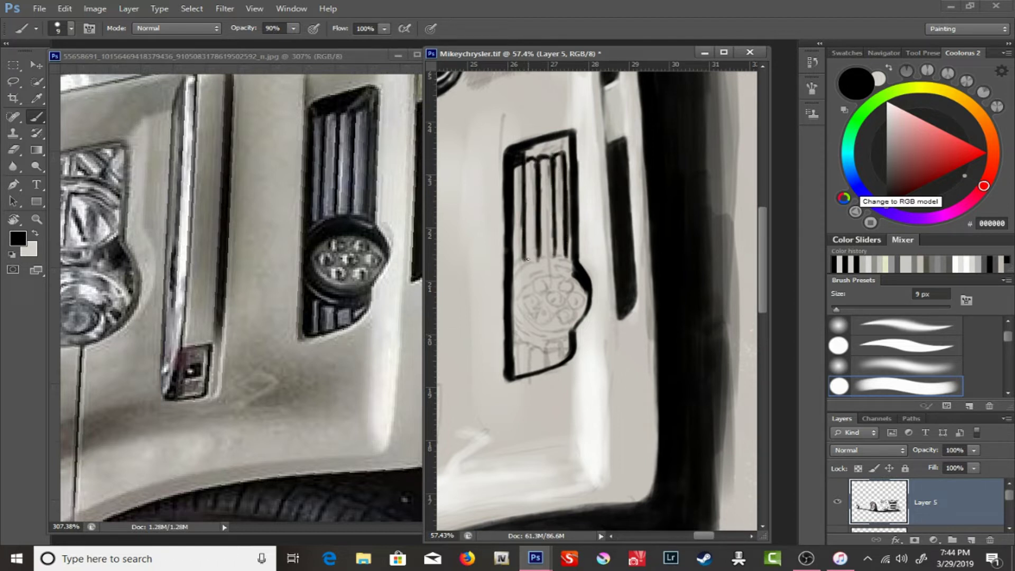
pyautogui.moveTo(532, 282); pyautogui.dragTo(536, 329)
pyautogui.moveTo(567, 276)
pyautogui.mouseDown()
pyautogui.moveTo(574, 328)
pyautogui.moveTo(541, 341)
pyautogui.mouseUp()
pyautogui.moveTo(530, 368)
pyautogui.mouseDown()
pyautogui.moveTo(528, 350)
pyautogui.moveTo(545, 348)
pyautogui.mouseUp()
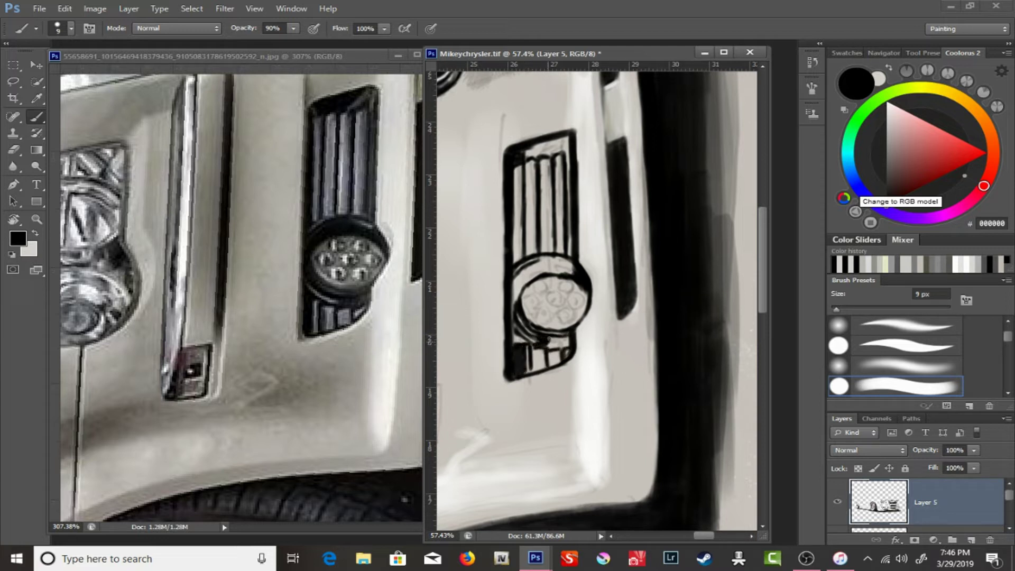
# - Fill the grille slots with dark grey at 69% opacity, then darken their tops in black
pyautogui.press('x')
pyautogui.keyDown('alt'); pyautogui.click(523, 179); pyautogui.keyUp('alt')
pyautogui.press('6')
pyautogui.press('9')
pyautogui.rightClick(528, 172)
pyautogui.moveTo(518, 191)
pyautogui.mouseDown()
pyautogui.moveTo(519, 166)
pyautogui.moveTo(515, 257)
pyautogui.mouseUp()
pyautogui.moveTo(530, 162)
pyautogui.mouseDown()
pyautogui.moveTo(531, 252)
pyautogui.moveTo(547, 227)
pyautogui.moveTo(547, 252)
pyautogui.moveTo(559, 254)
pyautogui.mouseUp()
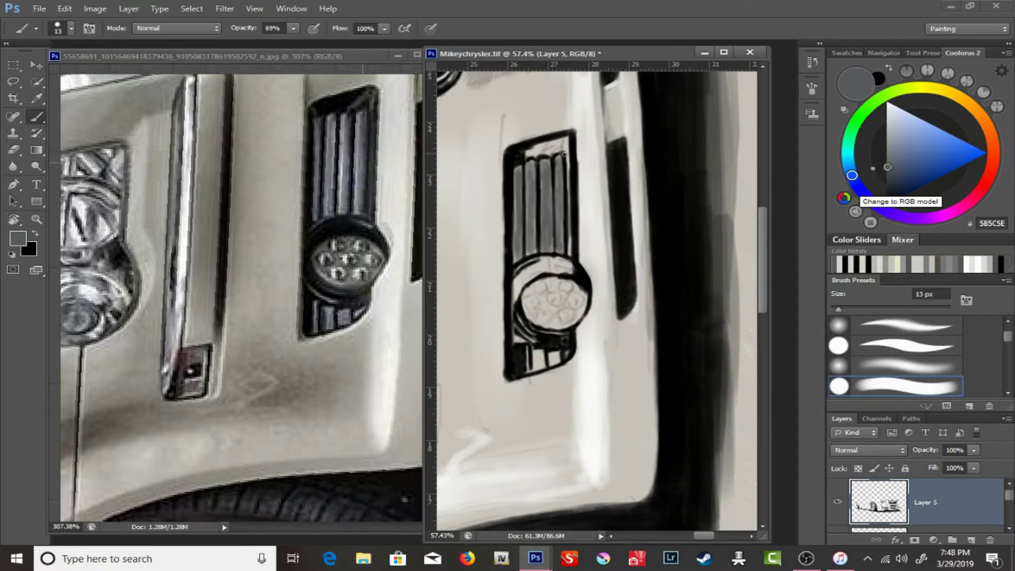
pyautogui.press('x')
pyautogui.moveTo(529, 154)
pyautogui.mouseDown()
pyautogui.moveTo(549, 154)
pyautogui.moveTo(569, 246)
pyautogui.mouseUp()
# - At 92% opacity with a 9 px brush, ink the upper-left arc of the lamp ring
pyautogui.press('9')
pyautogui.press('2')
pyautogui.rightClick(538, 239)
pyautogui.press('Return')
pyautogui.moveTo(515, 292)
pyautogui.mouseDown()
pyautogui.moveTo(542, 261)
pyautogui.moveTo(571, 274)
pyautogui.mouseUp()
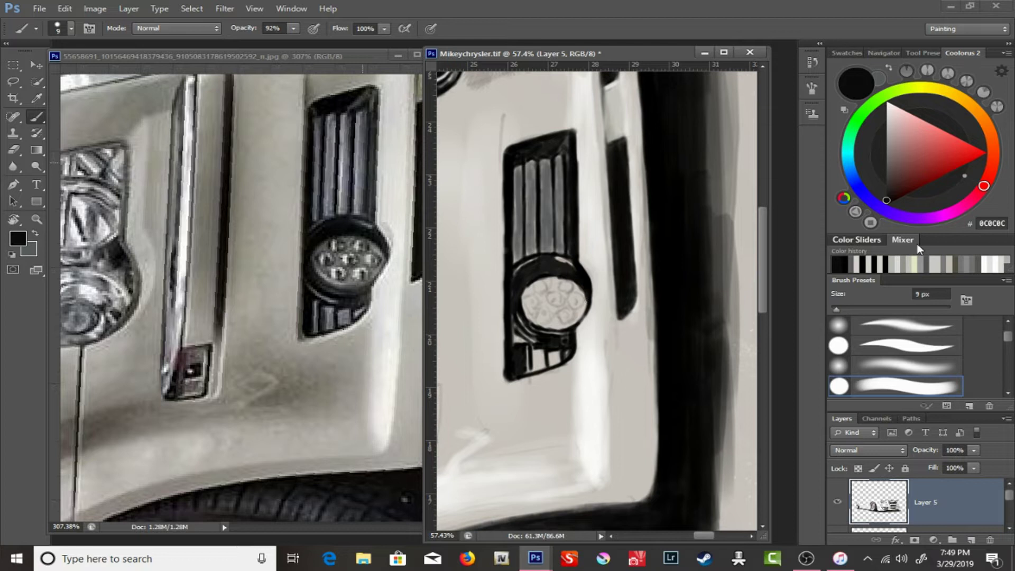
# - Paint mid grey between the lower grille bars
pyautogui.click(886, 144)
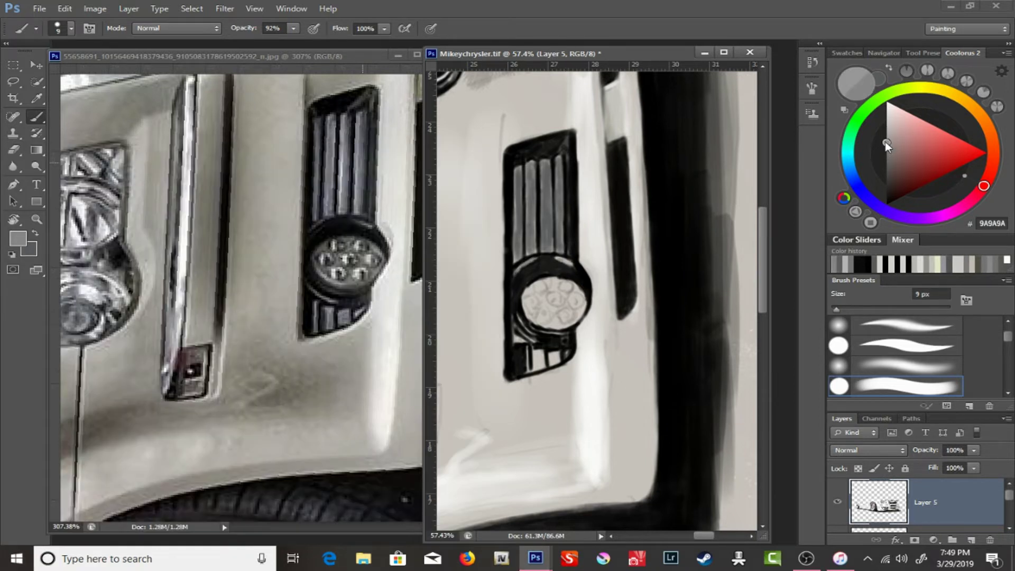
pyautogui.press('d')
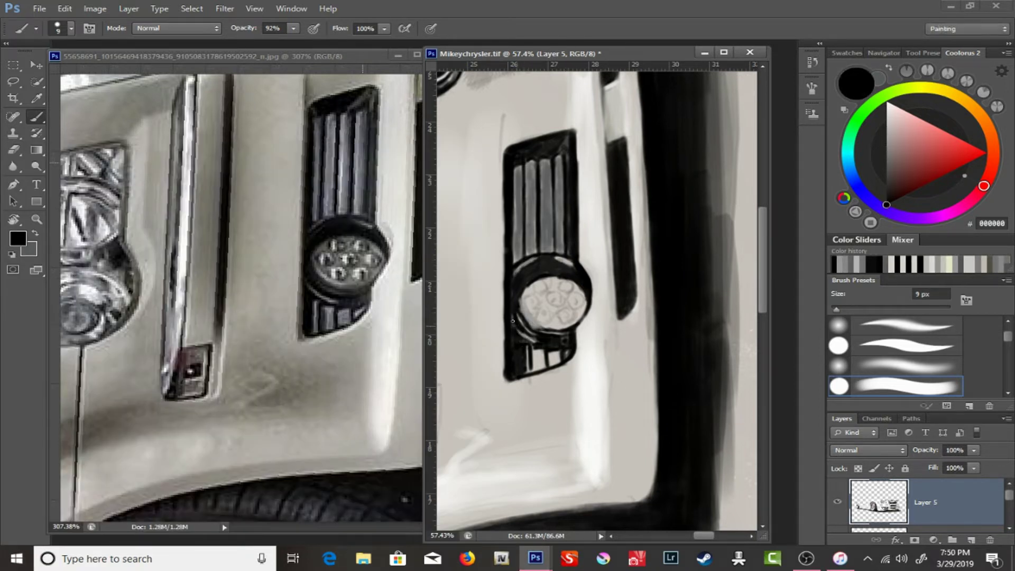
pyautogui.keyDown('alt'); pyautogui.click(527, 322); pyautogui.keyUp('alt')
pyautogui.keyDown('alt'); pyautogui.click(528, 340); pyautogui.keyUp('alt')
pyautogui.moveTo(531, 351); pyautogui.dragTo(542, 369)
# - Add light grey highlights on the grille bars at 68% opacity
pyautogui.keyDown('alt'); pyautogui.click(531, 359); pyautogui.keyUp('alt')
pyautogui.keyDown('alt'); pyautogui.click(539, 359); pyautogui.keyUp('alt')
pyautogui.keyDown('alt'); pyautogui.click(554, 357); pyautogui.keyUp('alt')
pyautogui.press('6')
pyautogui.press('8')
pyautogui.moveTo(555, 190)
pyautogui.mouseDown()
pyautogui.moveTo(555, 244)
pyautogui.moveTo(542, 245)
pyautogui.mouseUp()
pyautogui.moveTo(528, 165); pyautogui.dragTo(526, 221)
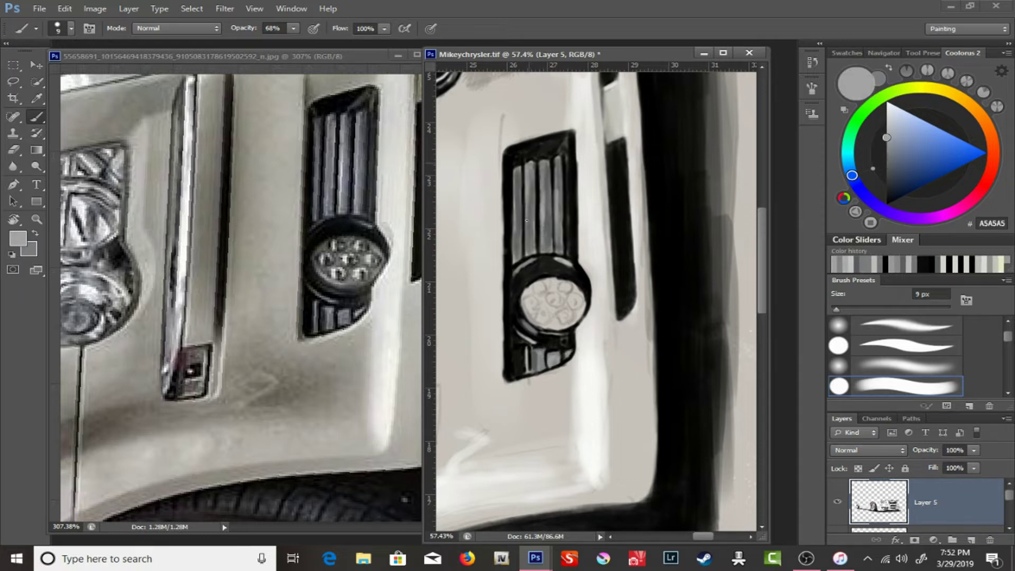
# - Shade the lamp lens with darker grey at 42% opacity and add a small dark mark
pyautogui.press('4')
pyautogui.press('2')
pyautogui.rightClick(563, 135)
pyautogui.keyDown('alt'); pyautogui.click(563, 237); pyautogui.keyUp('alt')
pyautogui.keyDown('alt'); pyautogui.click(537, 288); pyautogui.keyUp('alt')
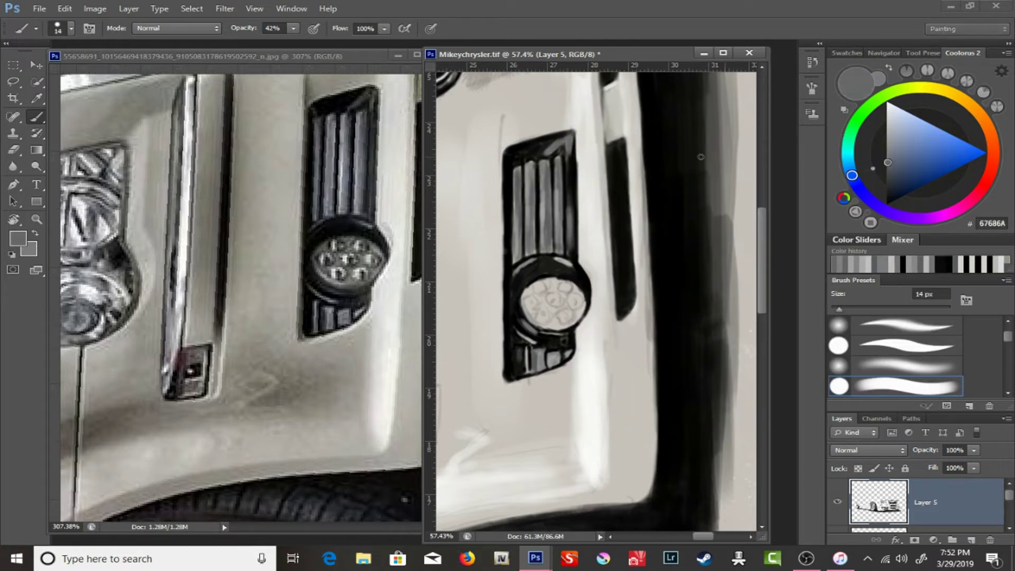
pyautogui.moveTo(541, 305)
pyautogui.mouseDown()
pyautogui.moveTo(564, 325)
pyautogui.moveTo(567, 284)
pyautogui.mouseUp()
pyautogui.scroll(5, 528, 237)
pyautogui.rightClick(526, 222)
pyautogui.moveTo(499, 211)
pyautogui.mouseDown()
pyautogui.moveTo(515, 231)
pyautogui.moveTo(576, 239)
pyautogui.moveTo(547, 254)
pyautogui.moveTo(537, 245)
pyautogui.mouseUp()
# - Darken the lens's bottom edge, top-middle bulb centre and left rim at 54–69% opacity
pyautogui.press('r')
pyautogui.press('5')
pyautogui.press('4')
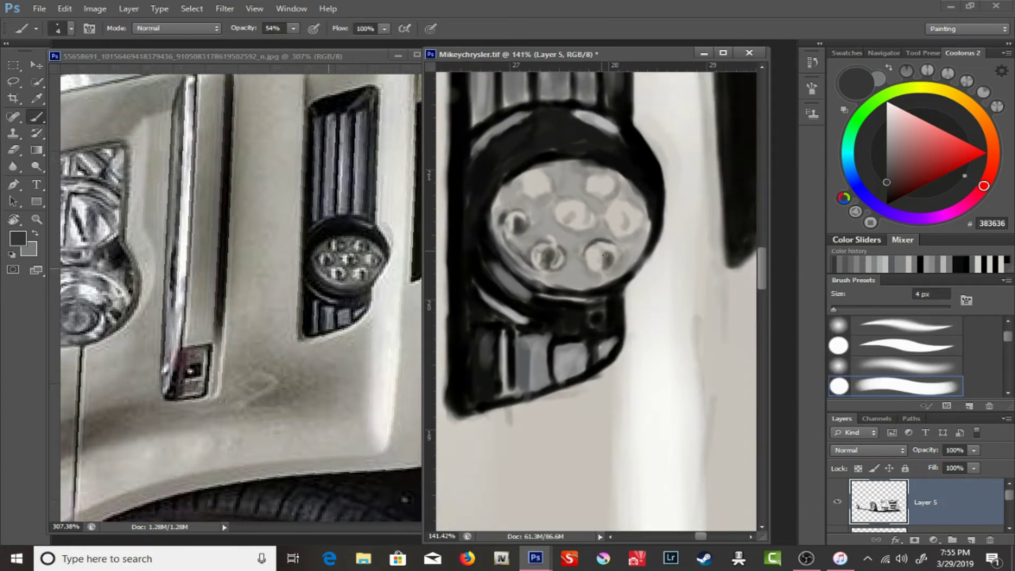
pyautogui.moveTo(579, 282)
pyautogui.mouseDown()
pyautogui.moveTo(598, 280)
pyautogui.moveTo(620, 244)
pyautogui.mouseUp()
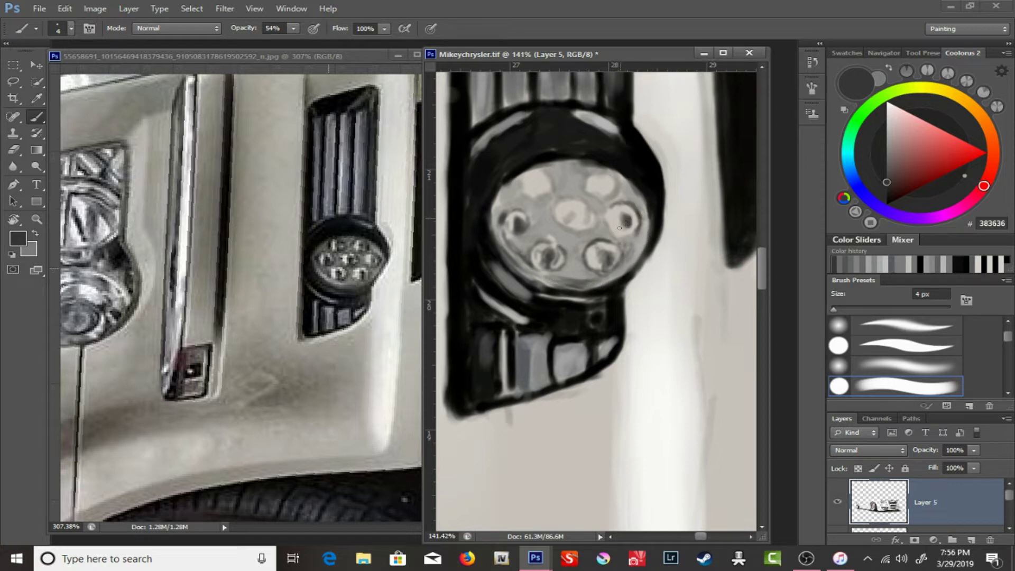
pyautogui.press('6')
pyautogui.press('9')
pyautogui.moveTo(577, 214)
pyautogui.mouseDown()
pyautogui.moveTo(582, 221)
pyautogui.moveTo(561, 207)
pyautogui.mouseUp()
pyautogui.moveTo(510, 178); pyautogui.dragTo(498, 249)
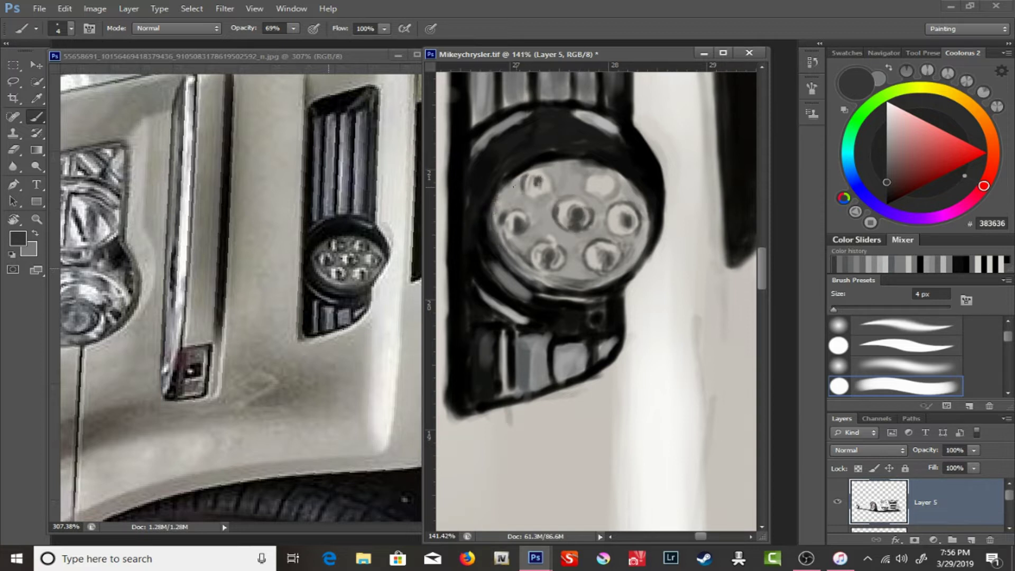
pyautogui.press('6')
pyautogui.press('2')
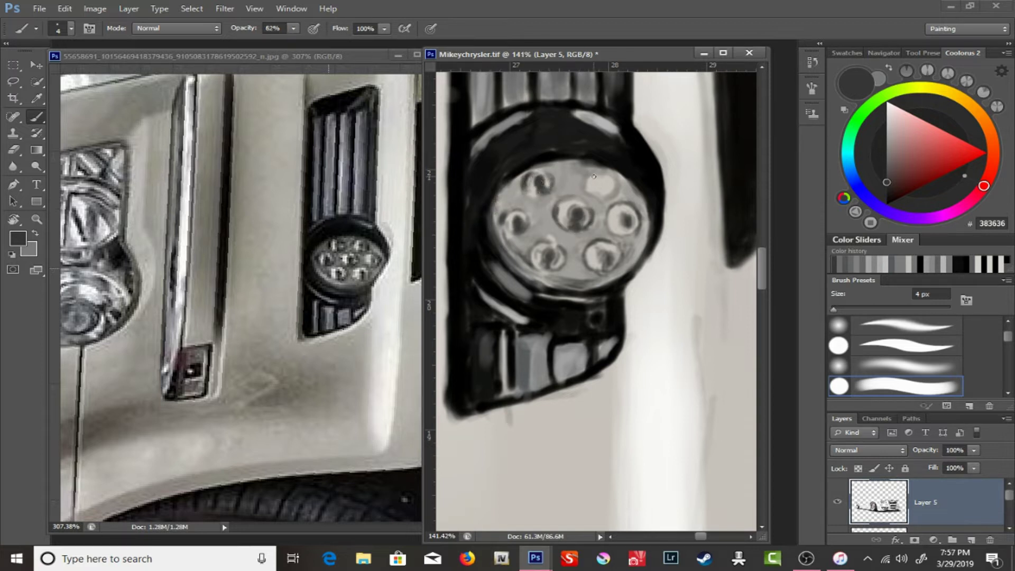
# - Rotate the painting view and switch to a 9 px white brush for highlights
pyautogui.press('r')
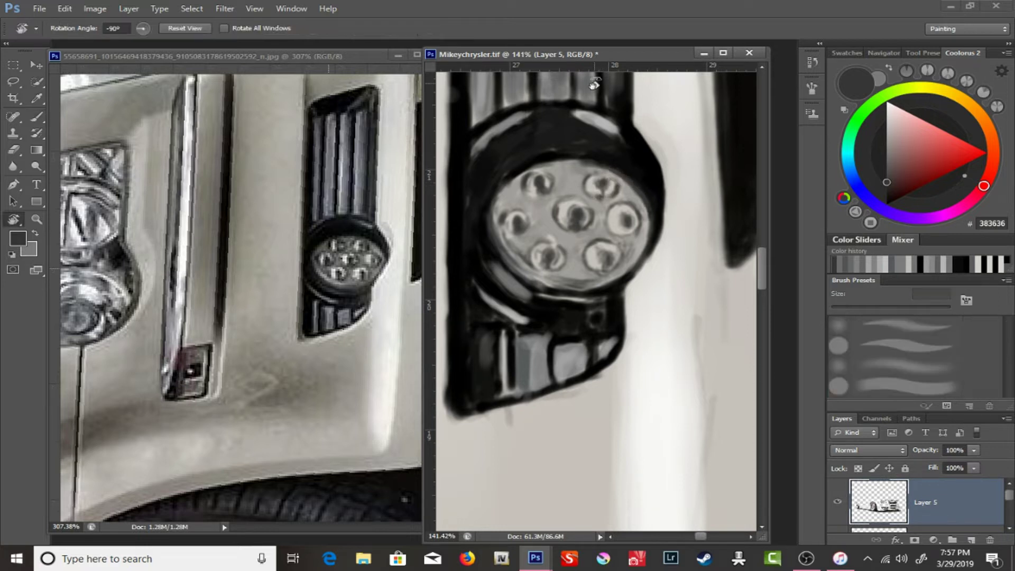
pyautogui.moveTo(608, 171); pyautogui.dragTo(636, 183)
pyautogui.click(886, 204)
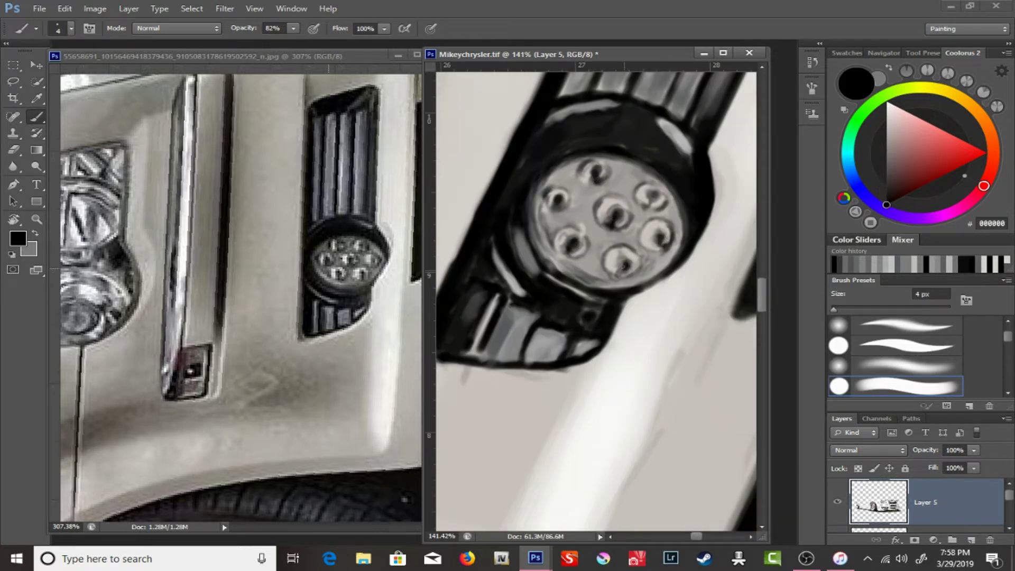
pyautogui.press('t')
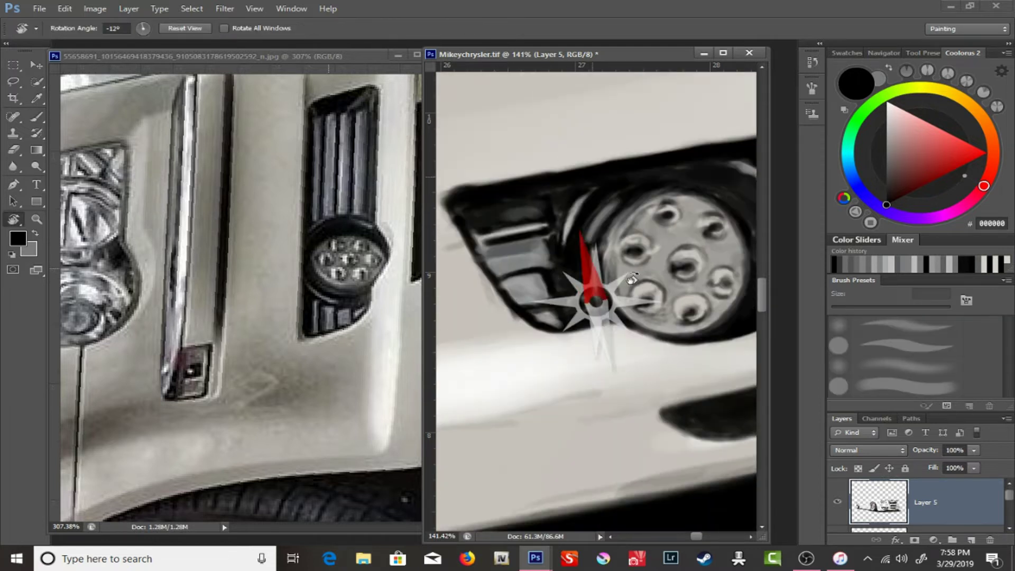
pyautogui.moveTo(516, 249); pyautogui.dragTo(515, 225)
pyautogui.press('x')
pyautogui.press('b')
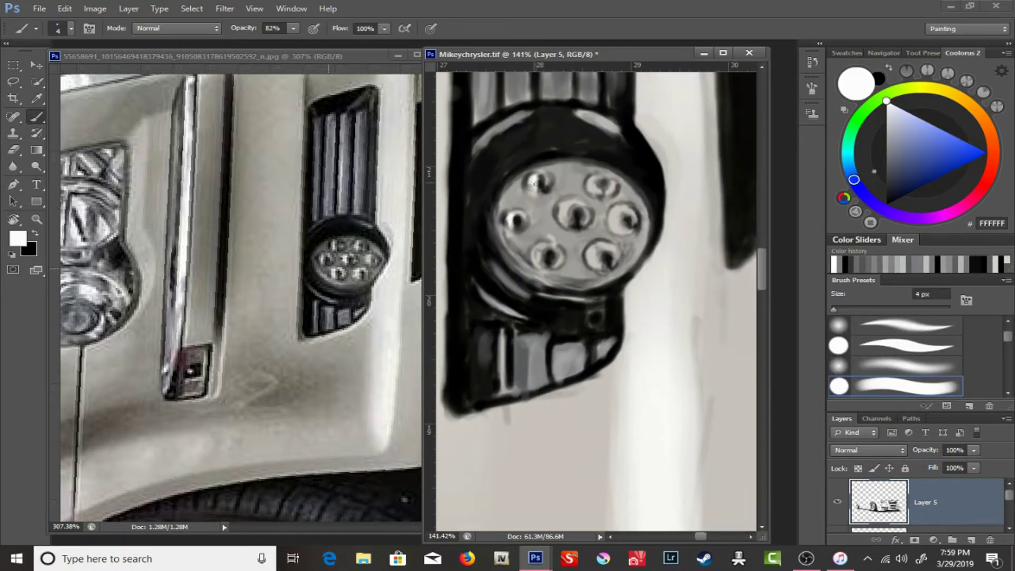
pyautogui.press(']')
pyautogui.press(']')
pyautogui.press(']')
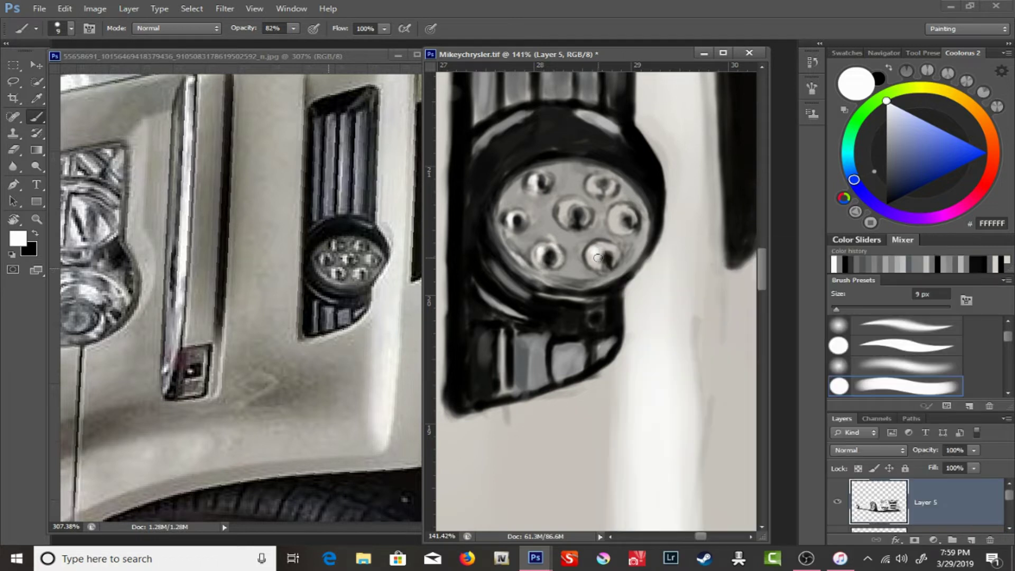
# - Rotate both the painting and reference photo views and bring the reference window forward
pyautogui.press('r')
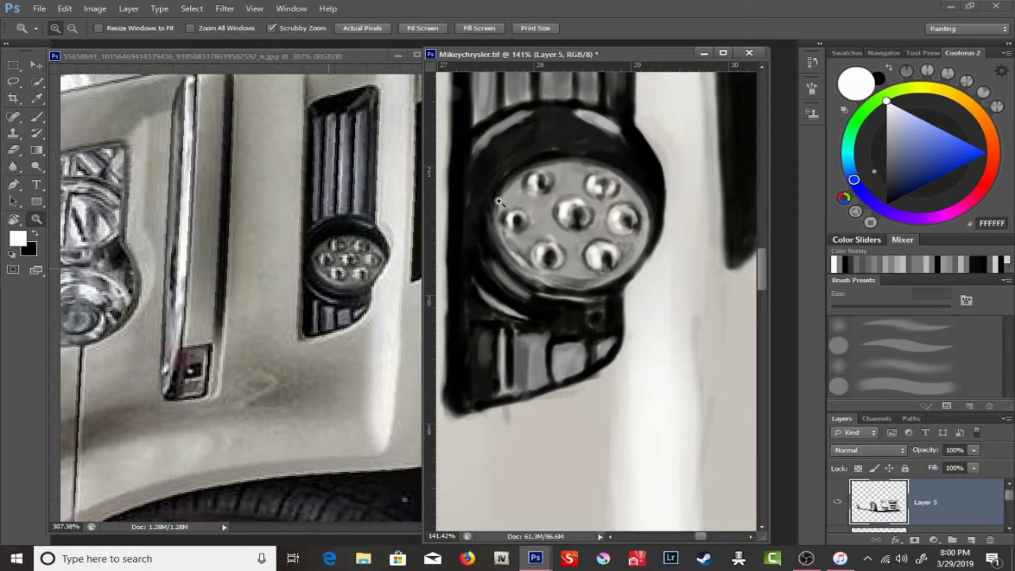
pyautogui.moveTo(596, 180); pyautogui.dragTo(560, 296)
pyautogui.moveTo(222, 238); pyautogui.dragTo(296, 317)
pyautogui.press('s')
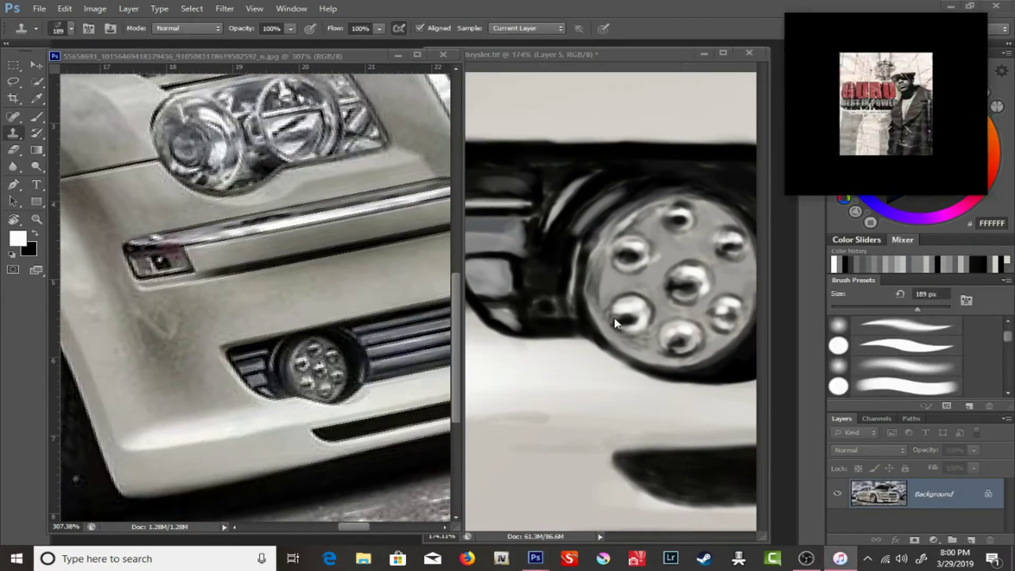
pyautogui.click(614, 318)
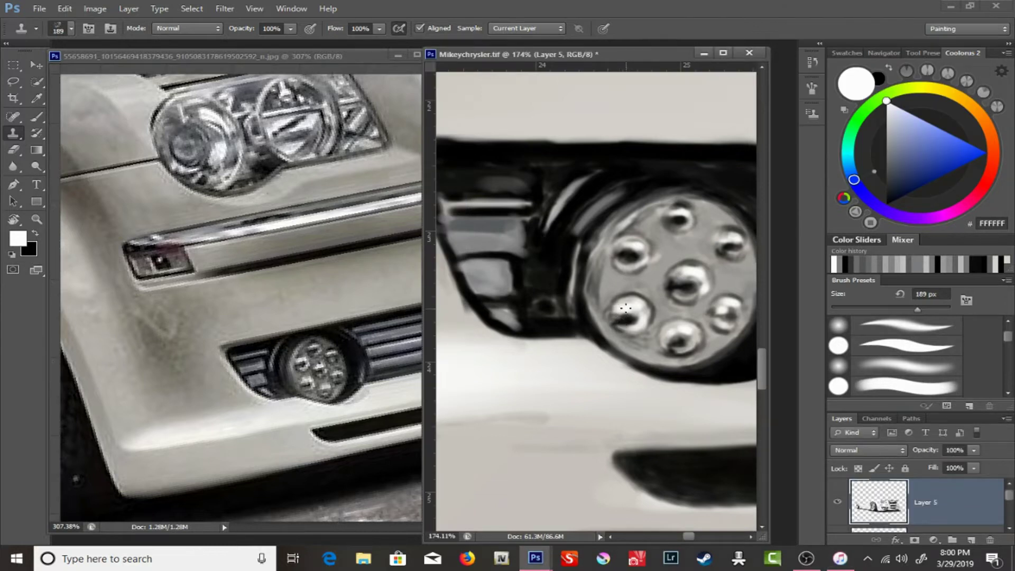
pyautogui.click(36, 219)
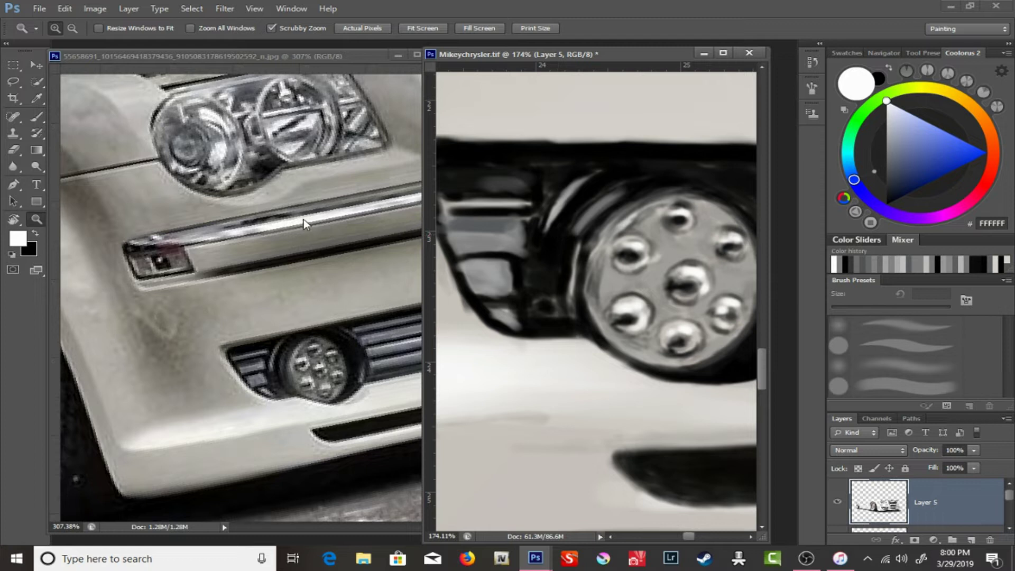
pyautogui.click(327, 61)
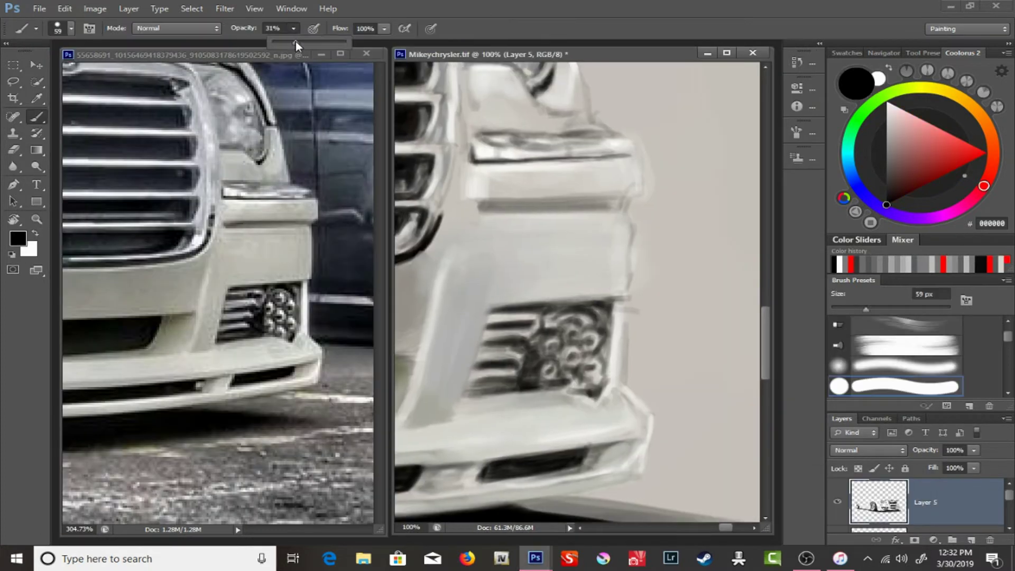
# - Try several brush presets from the right-click brush picker
pyautogui.rightClick(537, 239)
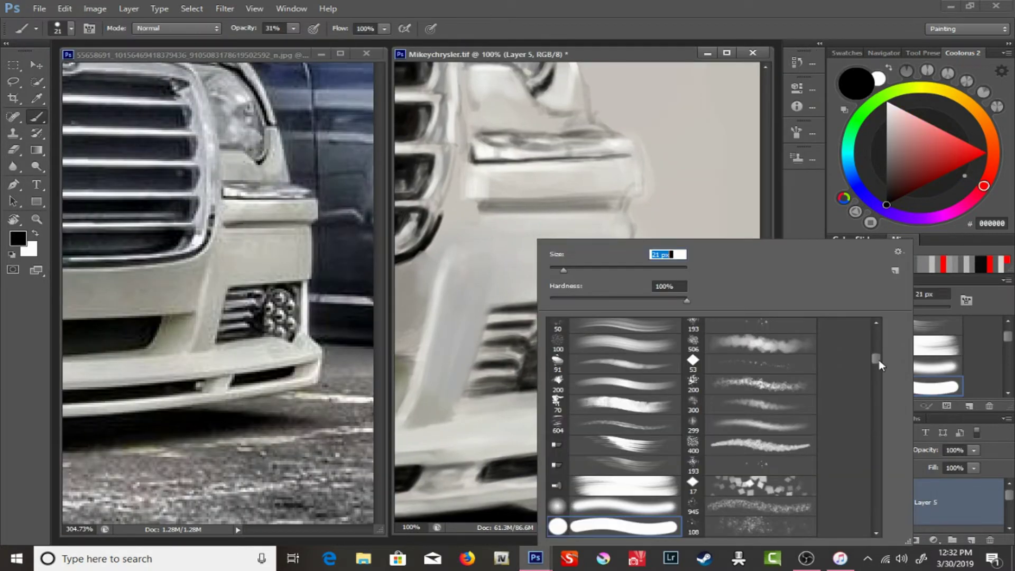
pyautogui.press('Escape')
pyautogui.press('4')
pyautogui.press('6')
pyautogui.rightClick(508, 239)
pyautogui.click(543, 270)
pyautogui.press('Escape')
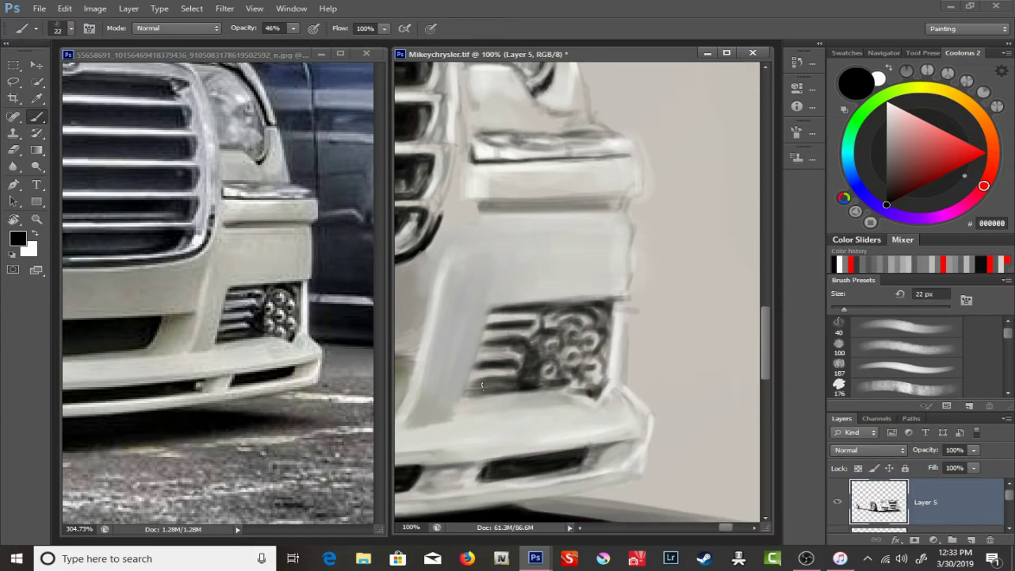
pyautogui.rightClick(542, 239)
pyautogui.click(629, 429)
pyautogui.click(521, 359)
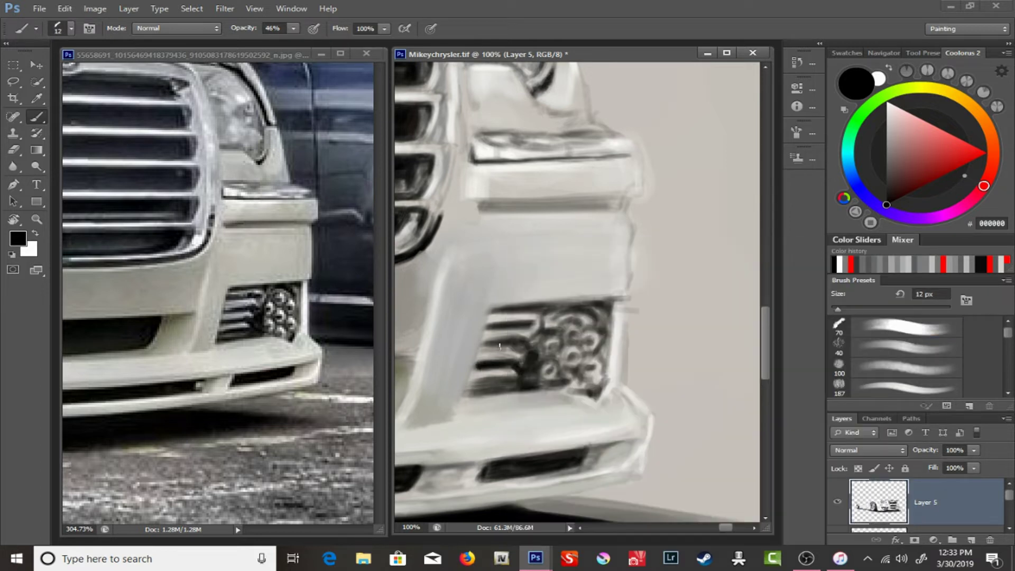
# - Select the hard round brush at 5 px and 26% opacity
pyautogui.rightClick(498, 334)
pyautogui.click(581, 364)
pyautogui.press('Escape')
pyautogui.rightClick(512, 317)
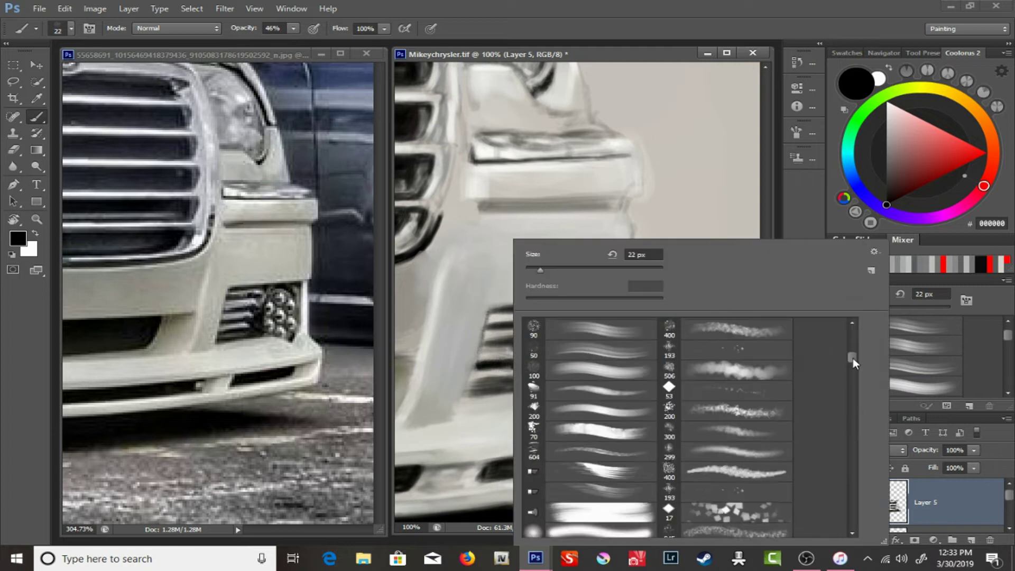
pyautogui.doubleClick(581, 402)
pyautogui.press('2')
pyautogui.press('6')
pyautogui.rightClick(542, 238)
pyautogui.press('Escape')
pyautogui.rightClick(504, 238)
pyautogui.moveTo(534, 283); pyautogui.dragTo(527, 284)
pyautogui.press('Return')
# - Zoom in on the right fog light and return to the brush
pyautogui.press('r')
pyautogui.moveTo(487, 319)
pyautogui.mouseDown()
pyautogui.moveTo(506, 233)
pyautogui.moveTo(466, 236)
pyautogui.mouseUp()
pyautogui.press('z')
pyautogui.press('b')
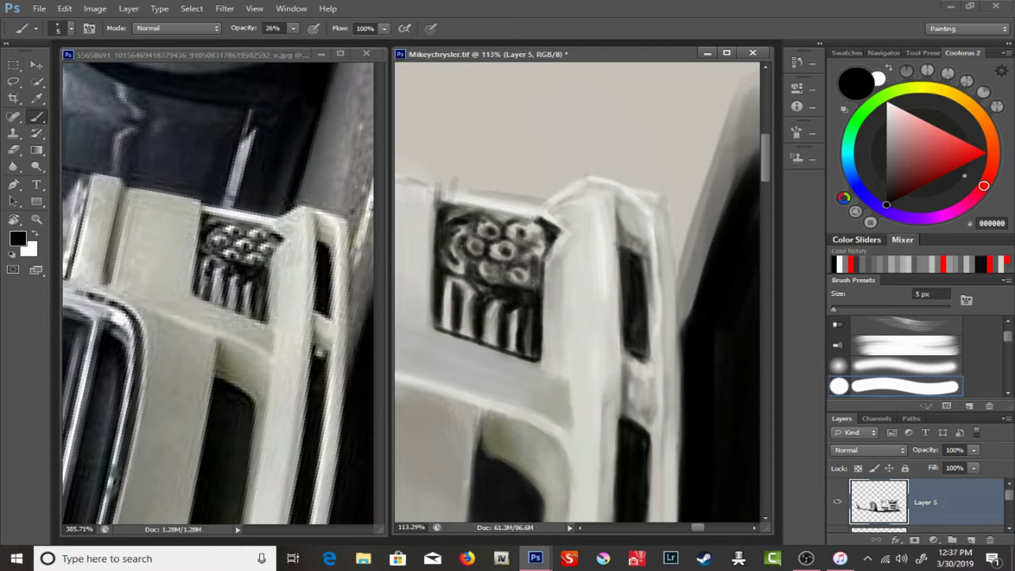
# - Check the brush choices and reset the colours to default black and white
pyautogui.click(36, 234)
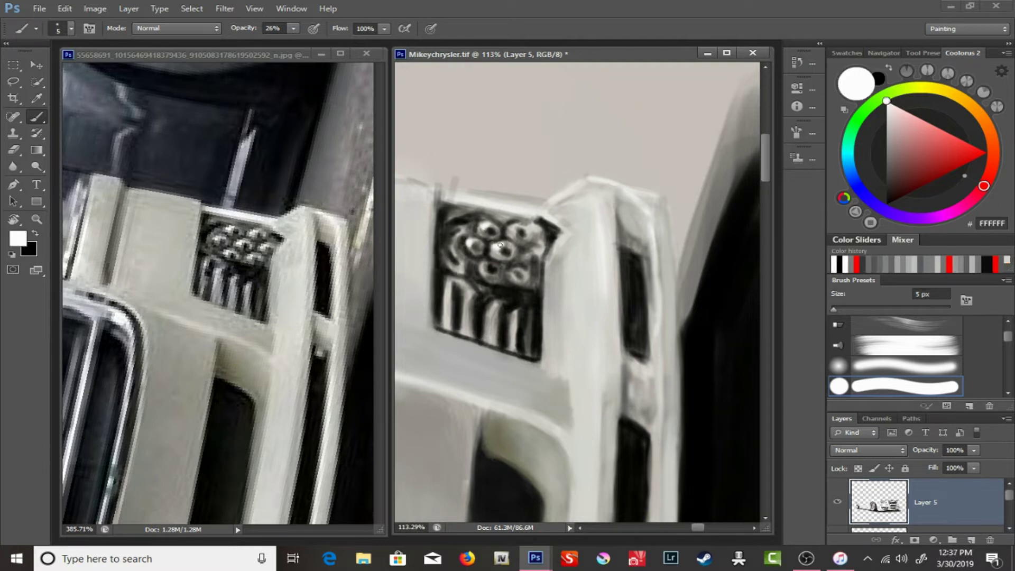
pyautogui.rightClick(495, 232)
pyautogui.press('Escape')
pyautogui.press('x')
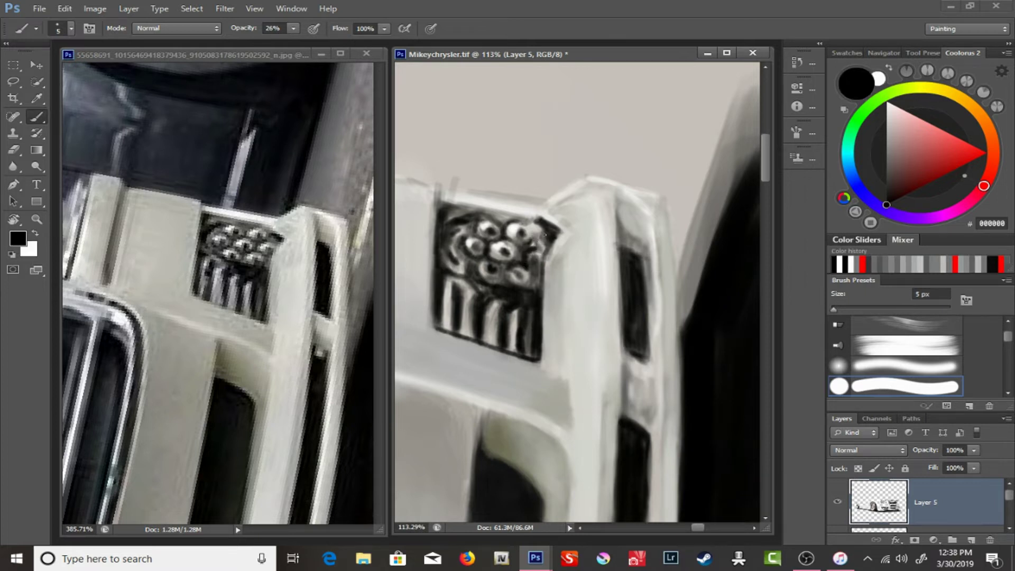
pyautogui.keyDown('alt'); pyautogui.click(538, 268); pyautogui.keyUp('alt')
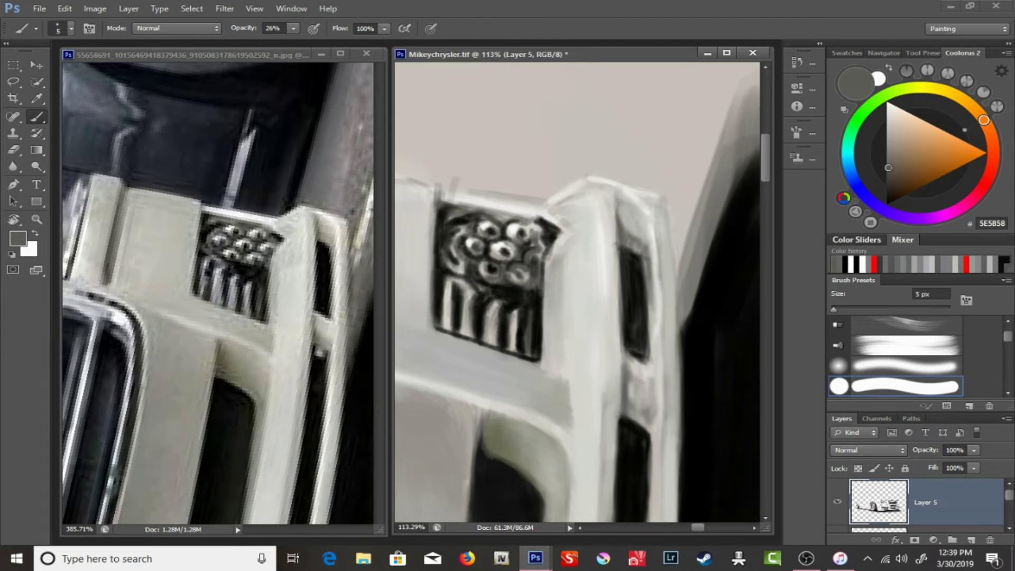
pyautogui.press('d')
# - Paint white highlight strokes along the grille's top edge, shrinking the brush to 7 px
pyautogui.press('x')
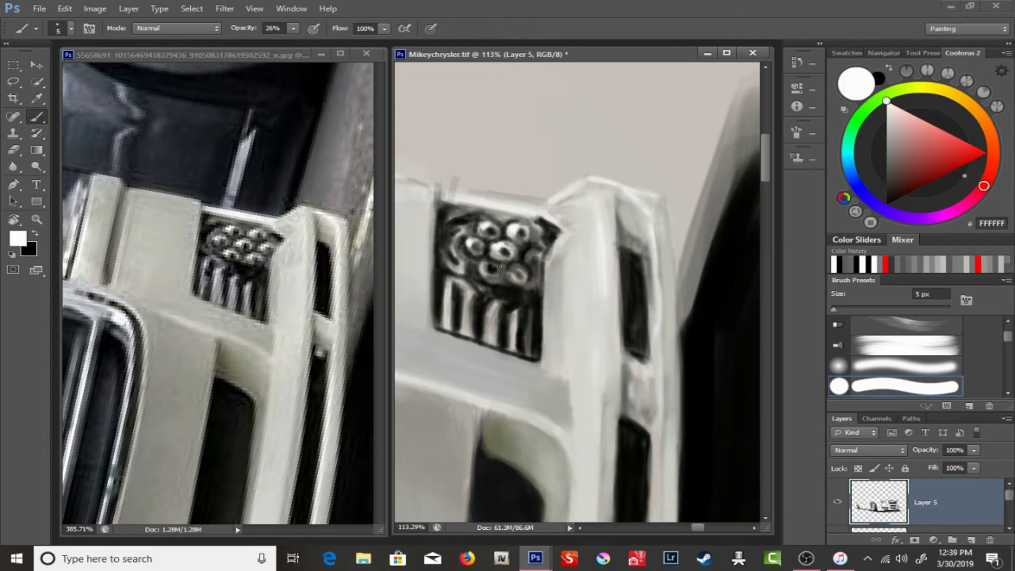
pyautogui.moveTo(453, 199); pyautogui.dragTo(534, 209)
pyautogui.press('[')
pyautogui.moveTo(658, 338); pyautogui.dragTo(576, 205)
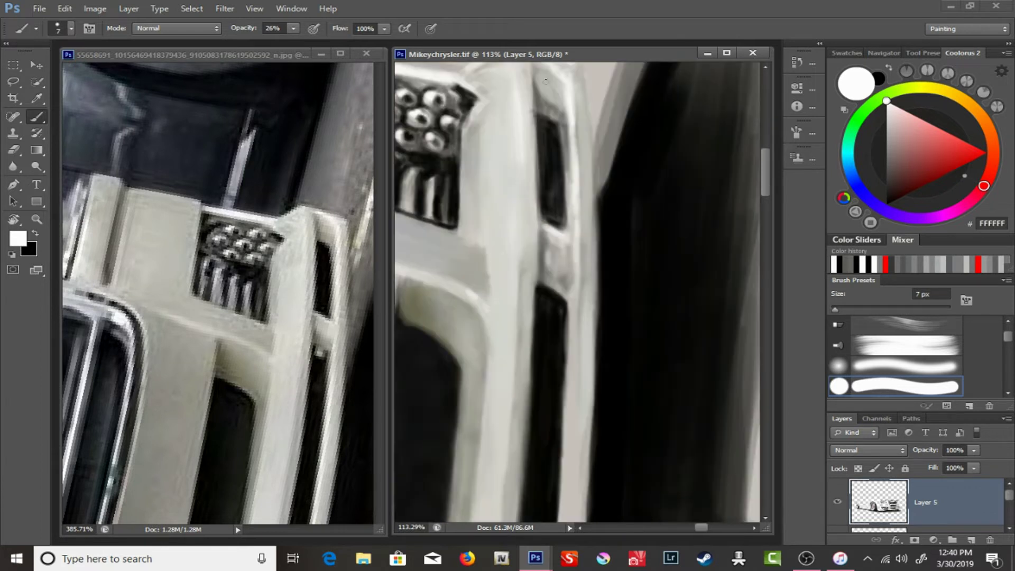
# - Zoom in on the right fog light and try dark outline strokes, then undo them
pyautogui.press('z')
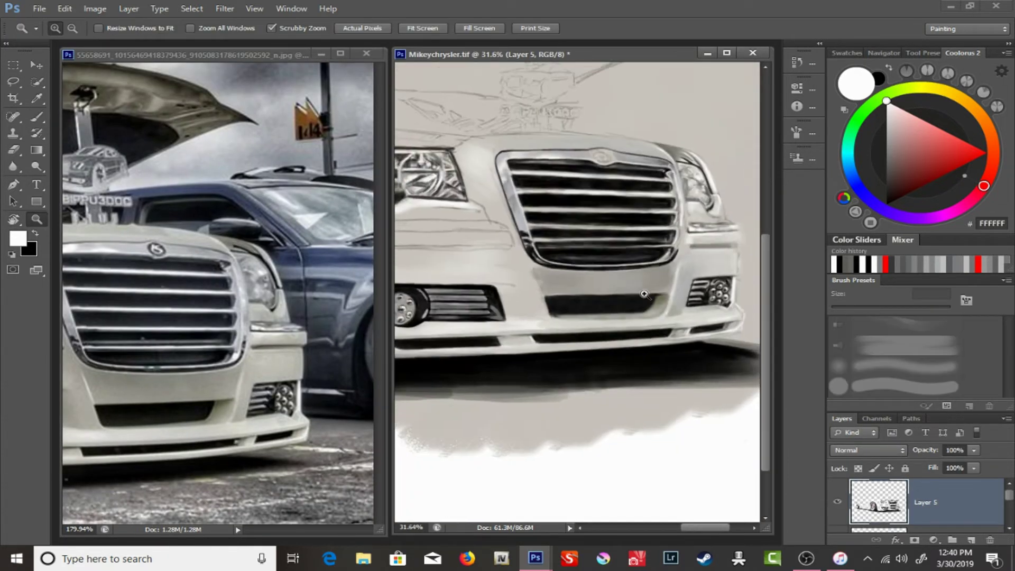
pyautogui.moveTo(661, 271); pyautogui.dragTo(720, 270)
pyautogui.press('b')
pyautogui.press('x')
pyautogui.moveTo(726, 132); pyautogui.dragTo(722, 241)
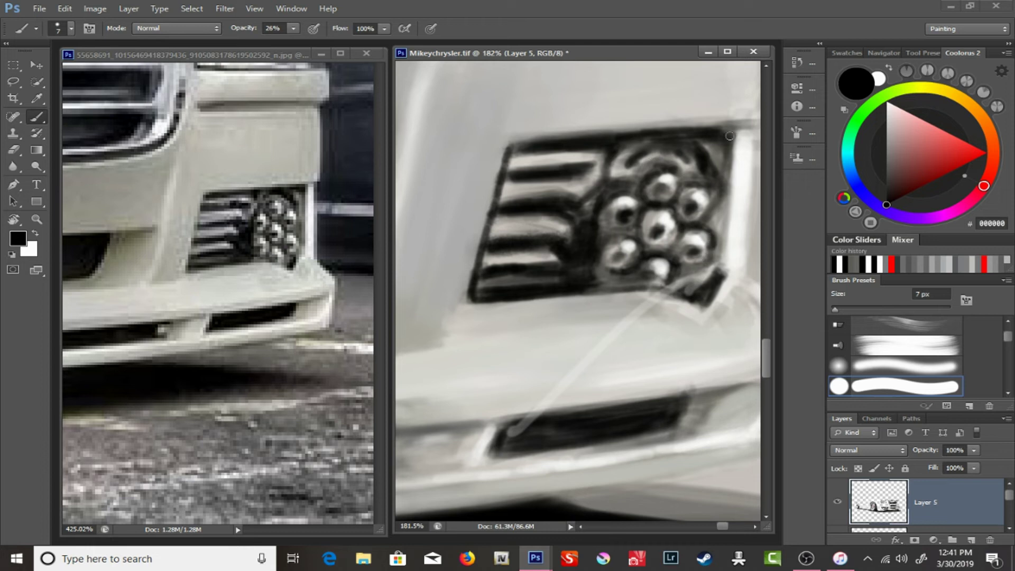
pyautogui.moveTo(697, 138); pyautogui.dragTo(652, 164)
pyautogui.hotkey('ctrl', 'alt', 'z')
pyautogui.hotkey('ctrl', 'alt', 'z')
pyautogui.hotkey('ctrl', 'alt', 'z')
pyautogui.hotkey('ctrl', 'alt', 'z')
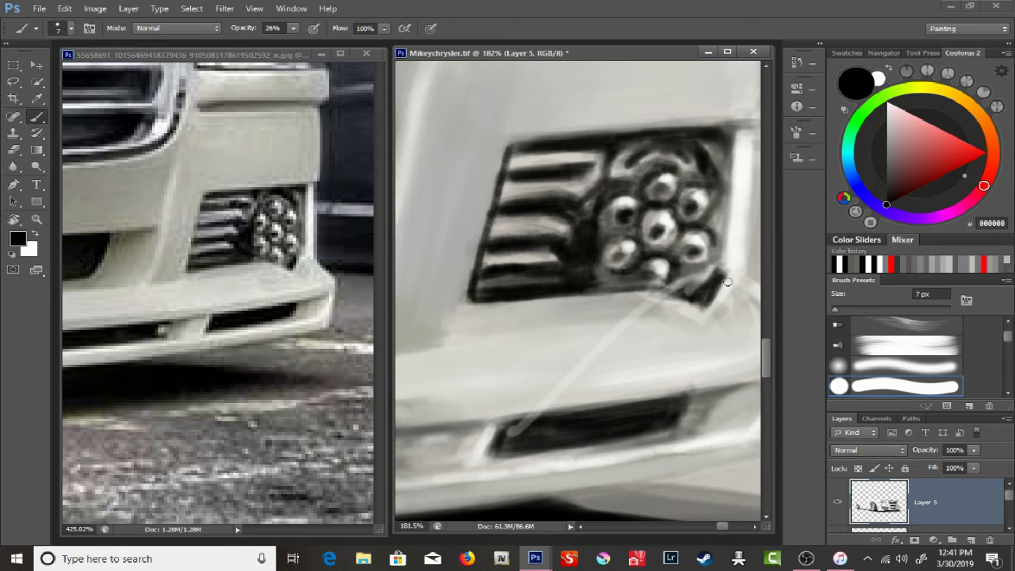
# - Set the brush to 10 px and paint the lower bumper slot black
pyautogui.keyDown('alt'); pyautogui.click(645, 333); pyautogui.keyUp('alt')
pyautogui.rightClick(478, 241)
pyautogui.write('10')
pyautogui.press('Return')
pyautogui.keyDown('alt'); pyautogui.click(591, 431); pyautogui.keyUp('alt')
pyautogui.moveTo(502, 438)
pyautogui.mouseDown()
pyautogui.moveTo(591, 430)
pyautogui.moveTo(682, 396)
pyautogui.moveTo(491, 392)
pyautogui.moveTo(646, 373)
pyautogui.mouseUp()
# - Paint warm light grey onto the bumper at 13% opacity, then darken the lower slot's edge in black
pyautogui.keyDown('alt'); pyautogui.click(666, 317); pyautogui.keyUp('alt')
pyautogui.press('1')
pyautogui.press('3')
pyautogui.moveTo(642, 328)
pyautogui.mouseDown()
pyautogui.moveTo(612, 378)
pyautogui.moveTo(528, 365)
pyautogui.mouseUp()
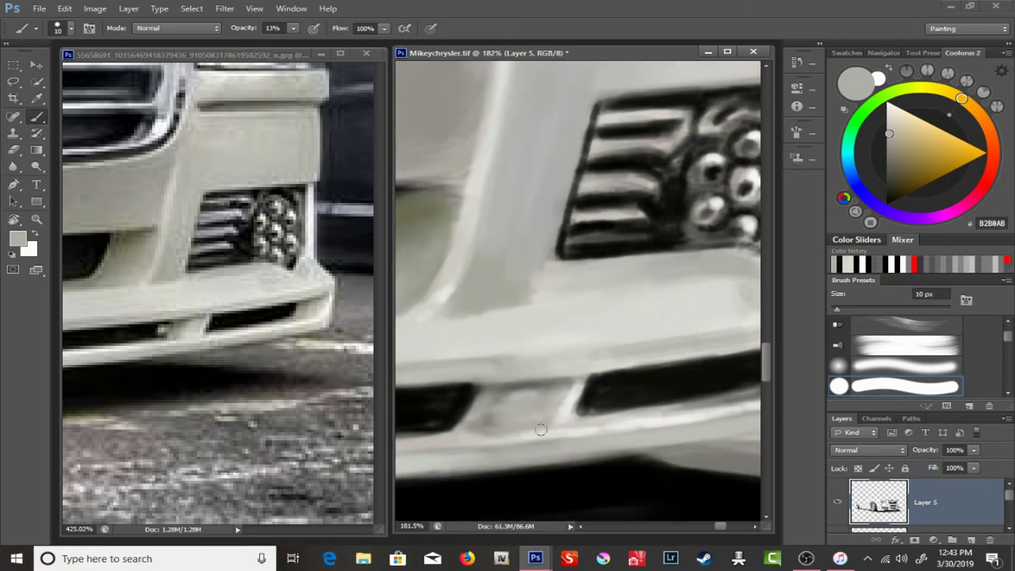
pyautogui.keyDown('alt'); pyautogui.click(460, 399); pyautogui.keyUp('alt')
pyautogui.moveTo(476, 407); pyautogui.dragTo(597, 365)
pyautogui.moveTo(536, 363); pyautogui.dragTo(378, 317)
# - Add dark 7 px strokes right of the slot and 10% light grey strokes along the bumper edge
pyautogui.press('2')
pyautogui.press('5')
pyautogui.press('[')
pyautogui.press('[')
pyautogui.press('[')
pyautogui.moveTo(610, 355); pyautogui.dragTo(698, 325)
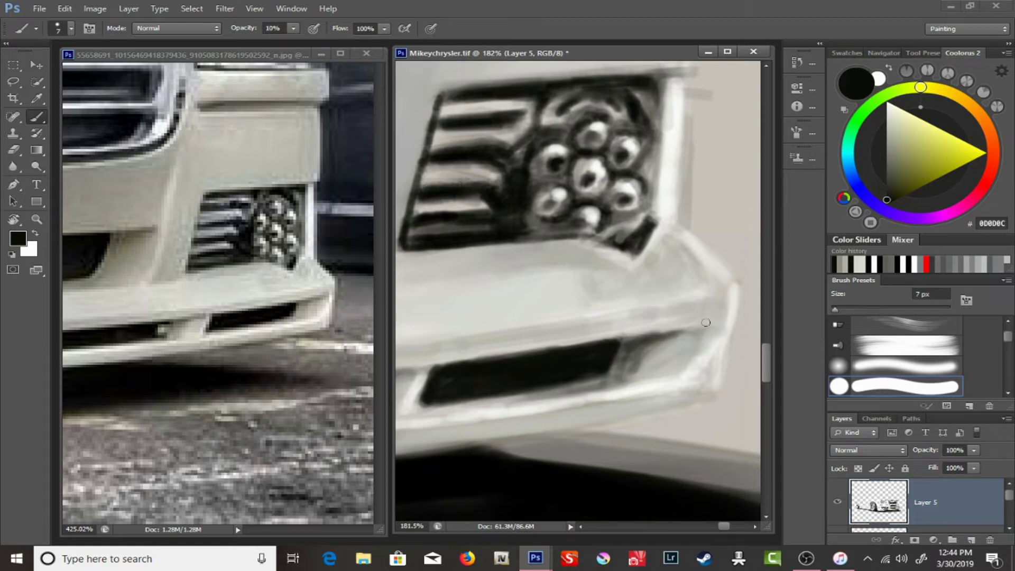
pyautogui.keyDown('alt'); pyautogui.click(647, 320); pyautogui.keyUp('alt')
pyautogui.press('1')
pyautogui.moveTo(613, 359); pyautogui.dragTo(700, 331)
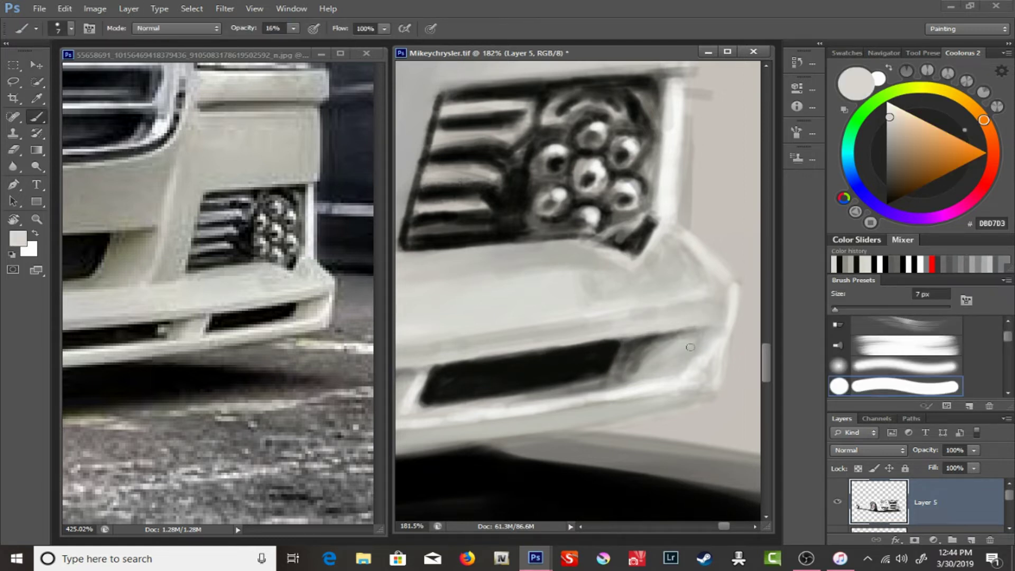
# - Switch to a small 4 px white brush and zoom out to see the whole painting
pyautogui.press('x')
pyautogui.press('[')
pyautogui.press('[')
pyautogui.press('[')
pyautogui.press('1')
pyautogui.press('6')
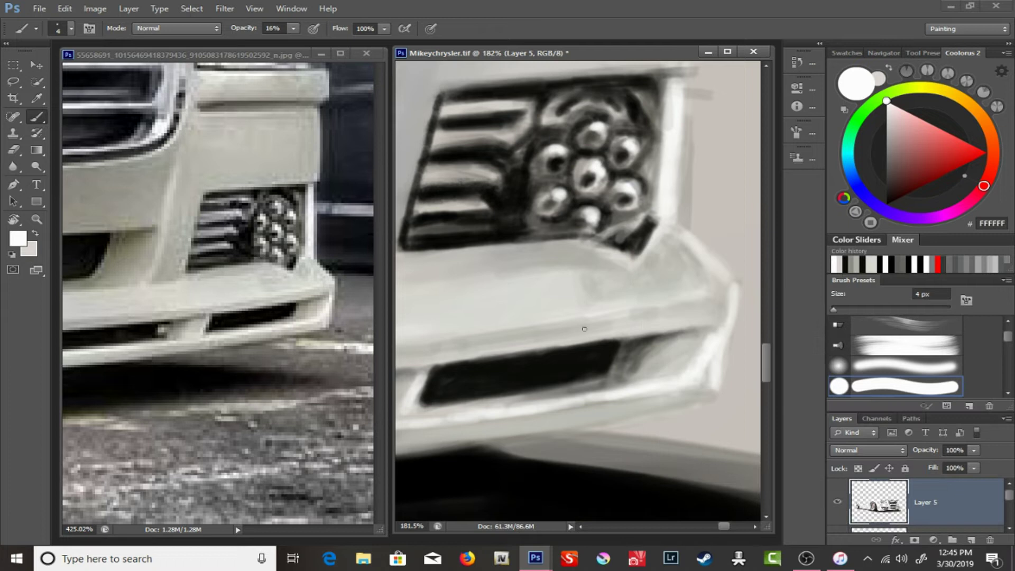
pyautogui.press('z')
pyautogui.moveTo(584, 329); pyautogui.dragTo(502, 328)
pyautogui.moveTo(222, 264); pyautogui.dragTo(254, 254)
# - Zoom the reference and canvas onto the left bumper and sample a bumper grey from the photo
pyautogui.moveTo(222, 201); pyautogui.dragTo(242, 233)
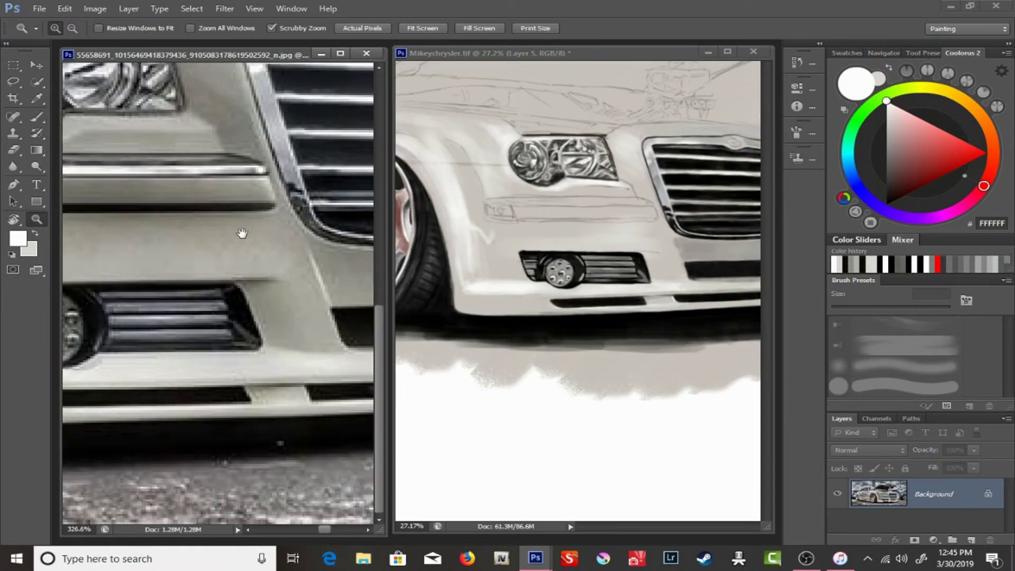
pyautogui.moveTo(623, 321); pyautogui.dragTo(634, 335)
pyautogui.press('i')
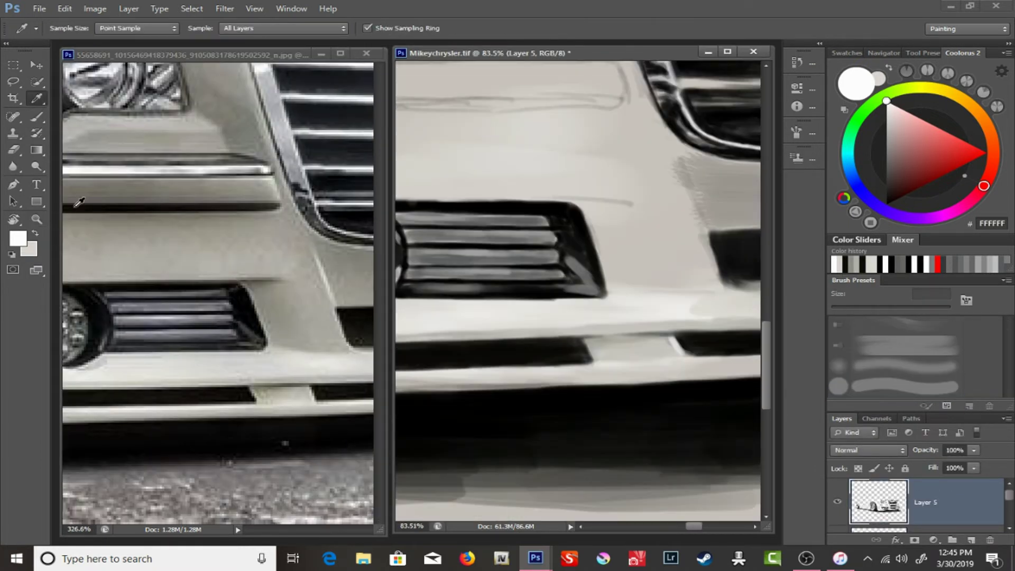
pyautogui.click(79, 203)
pyautogui.press('b')
pyautogui.rightClick(603, 239)
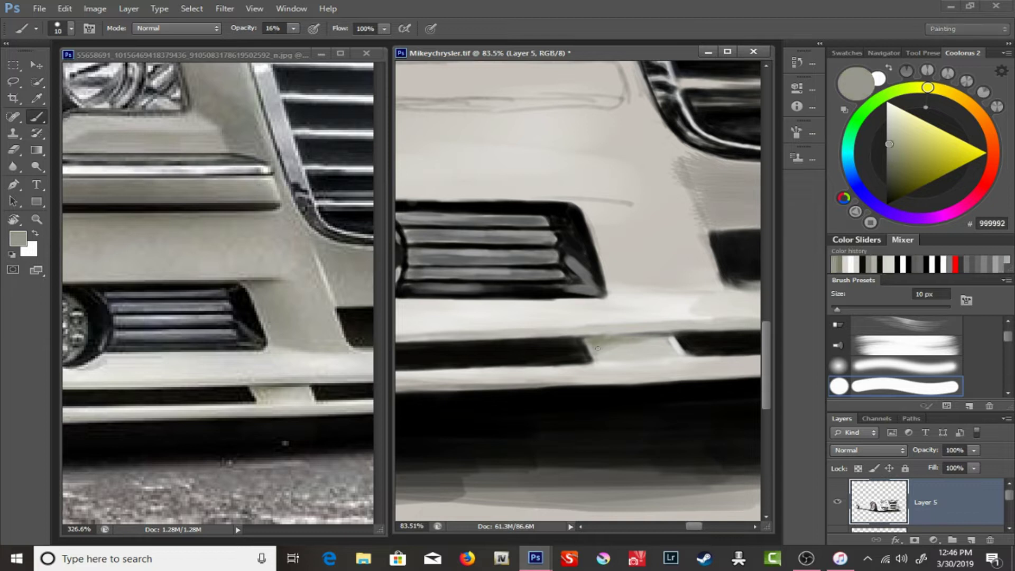
# - Sample a light grey, then shade the bumper beside the fog light with a darker grey
pyautogui.press('i')
pyautogui.click(216, 233)
pyautogui.press('b')
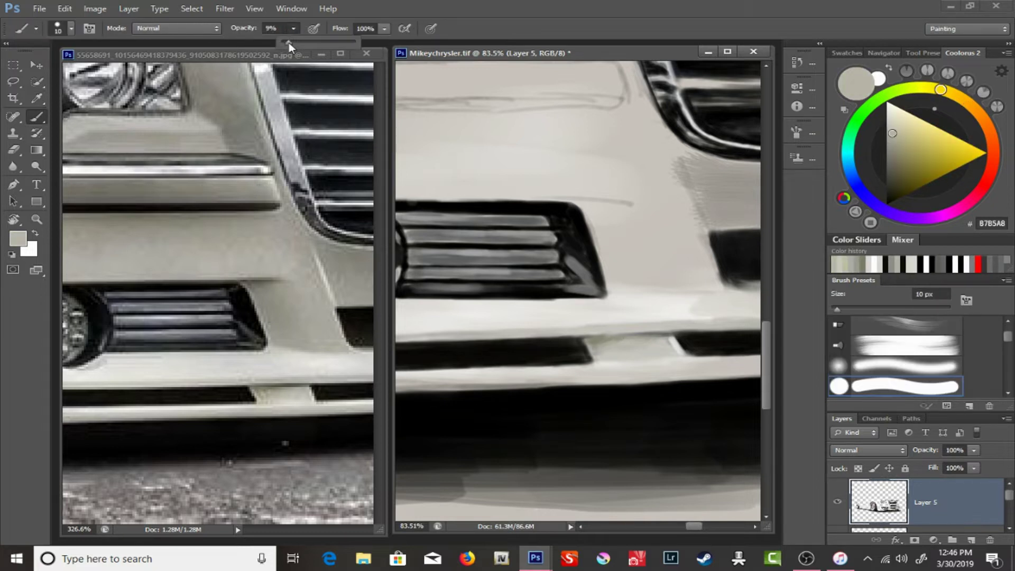
pyautogui.keyDown('alt'); pyautogui.click(593, 353); pyautogui.keyUp('alt')
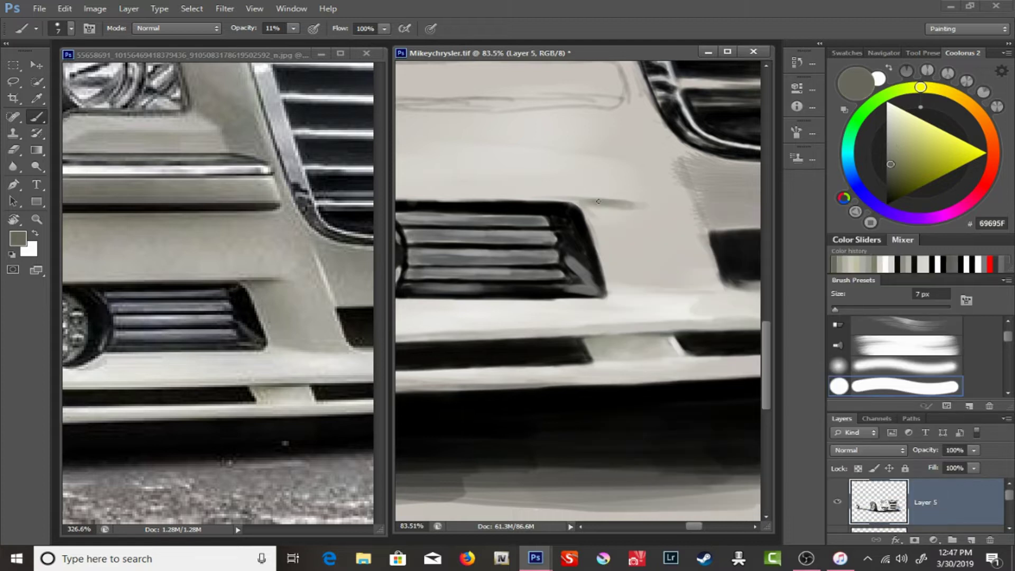
pyautogui.rightClick(667, 246)
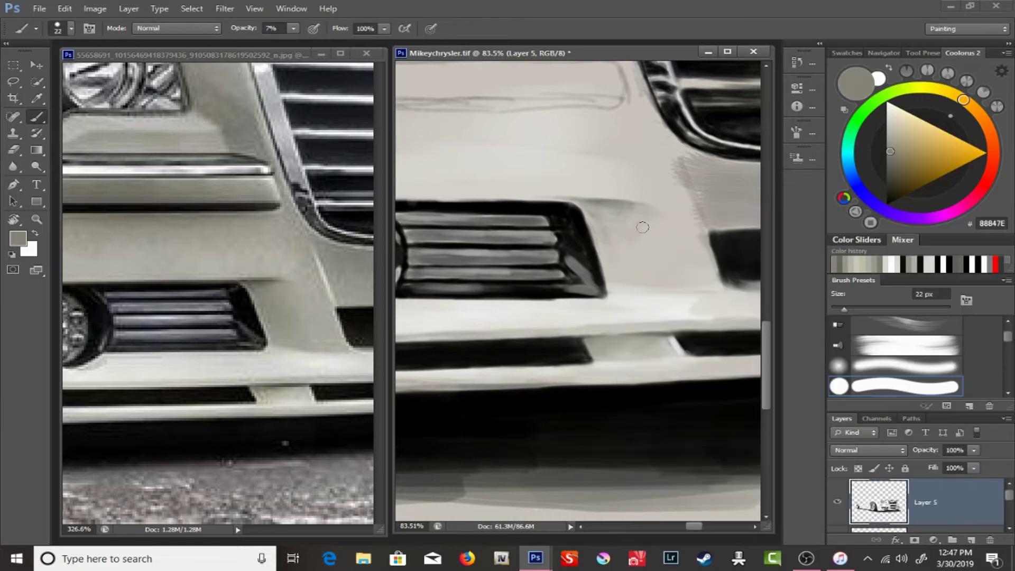
pyautogui.moveTo(634, 214); pyautogui.dragTo(631, 269)
pyautogui.scroll(3, 578, 290)
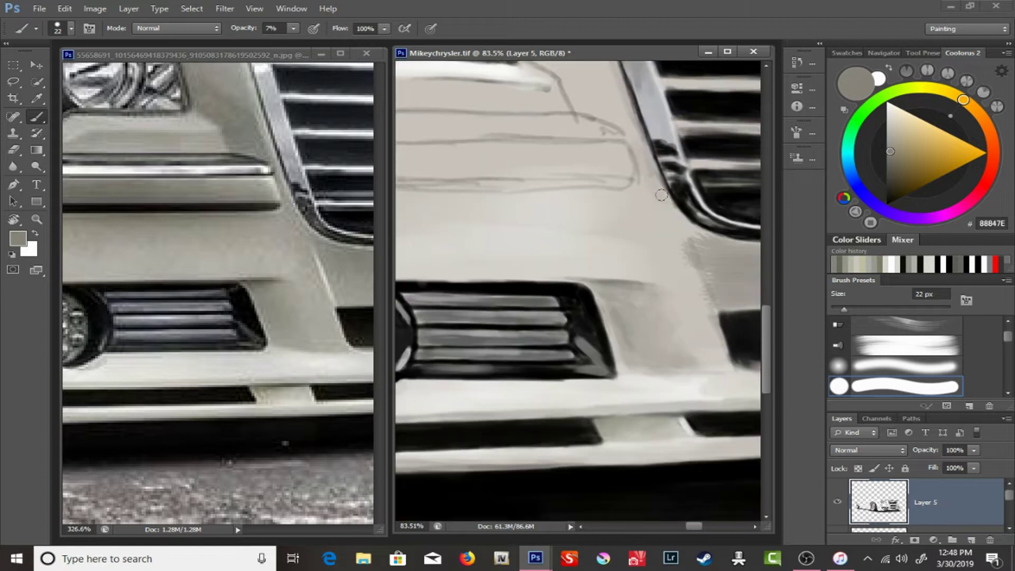
# - Add a faint white highlight, then soft low-opacity mid-grey shading along the bumper panel
pyautogui.press('x')
pyautogui.rightClick(695, 264)
pyautogui.moveTo(687, 244); pyautogui.dragTo(702, 273)
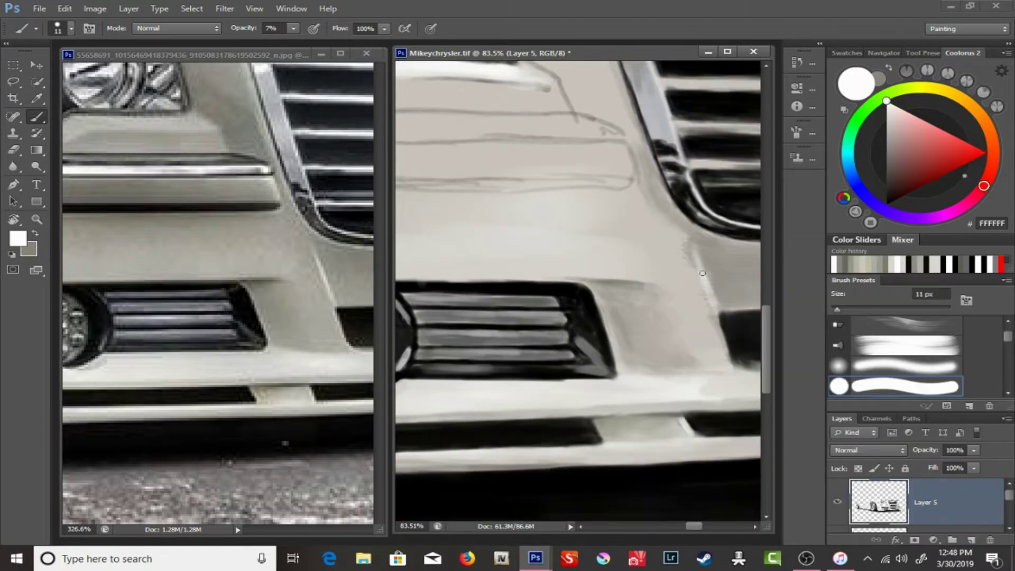
pyautogui.keyDown('alt'); pyautogui.click(222, 194); pyautogui.keyUp('alt')
pyautogui.press('0')
pyautogui.press('4')
pyautogui.press(']')
pyautogui.press(']')
pyautogui.moveTo(677, 231); pyautogui.dragTo(698, 319)
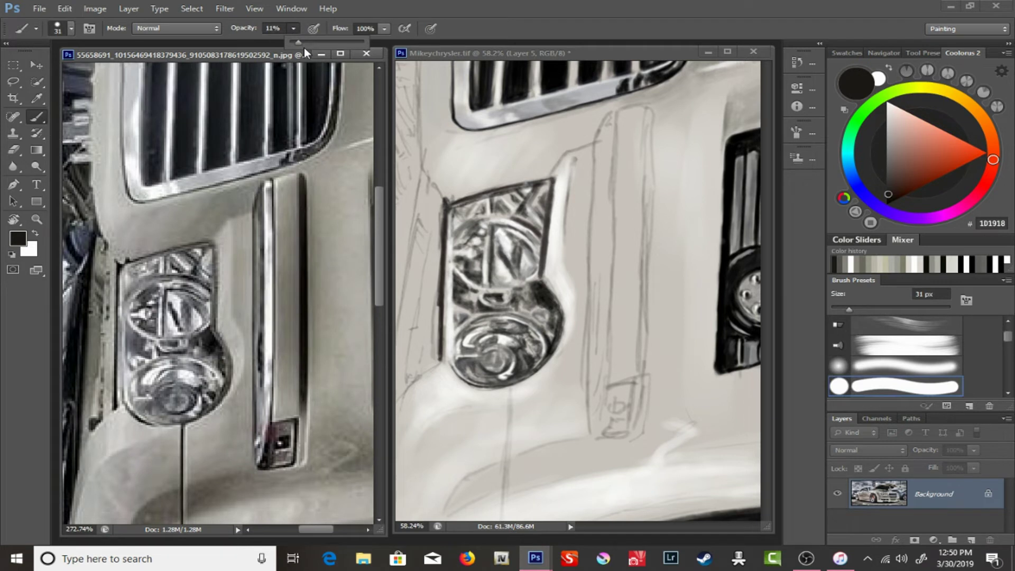
# - Paint and extend a dark vertical line beside the headlight
pyautogui.press('b')
pyautogui.moveTo(640, 144)
pyautogui.mouseDown()
pyautogui.moveTo(631, 373)
pyautogui.moveTo(635, 279)
pyautogui.mouseUp()
pyautogui.moveTo(638, 225); pyautogui.dragTo(631, 348)
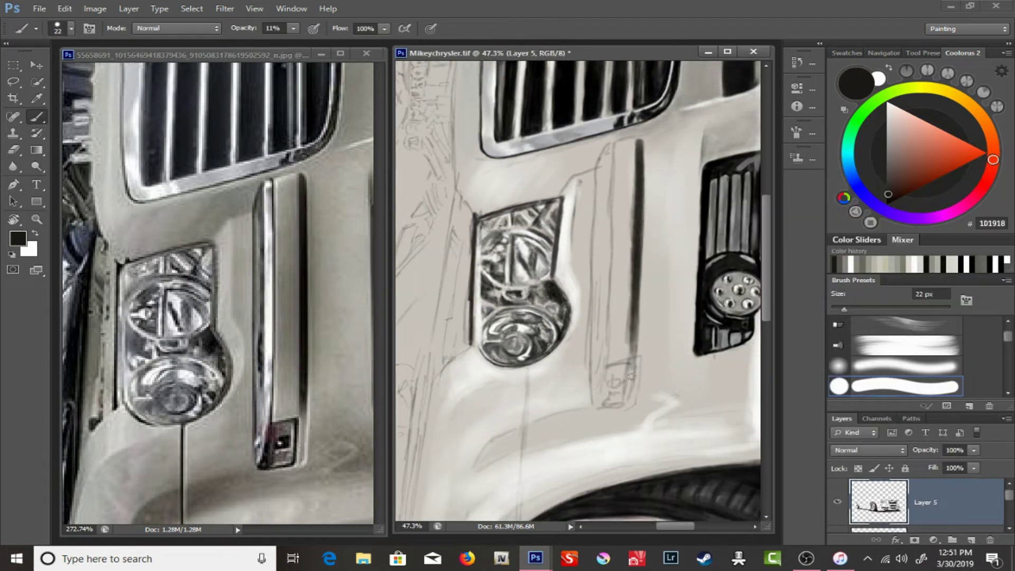
pyautogui.moveTo(632, 312); pyautogui.dragTo(629, 410)
pyautogui.moveTo(644, 142)
pyautogui.mouseDown()
pyautogui.moveTo(640, 285)
pyautogui.moveTo(646, 203)
pyautogui.moveTo(639, 253)
pyautogui.mouseUp()
# - Paint thin dark strokes along the trim line and a short stroke atop it with a smaller, more opaque brush
pyautogui.rightClick(613, 146)
pyautogui.press('Escape')
pyautogui.moveTo(613, 146); pyautogui.dragTo(615, 161)
pyautogui.moveTo(612, 214); pyautogui.dragTo(592, 408)
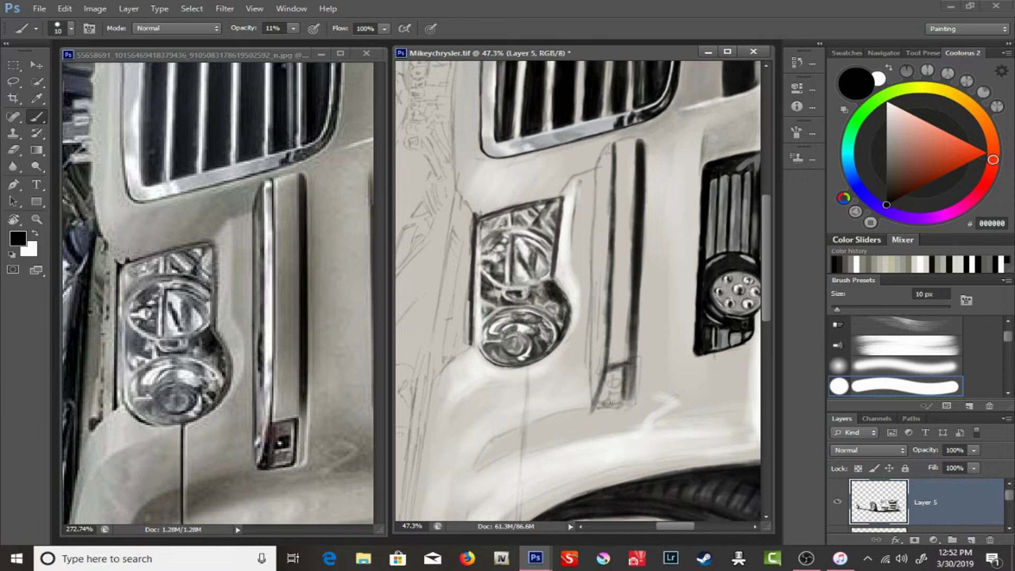
pyautogui.moveTo(592, 350)
pyautogui.mouseDown()
pyautogui.moveTo(600, 158)
pyautogui.moveTo(613, 144)
pyautogui.moveTo(635, 157)
pyautogui.mouseUp()
pyautogui.press('3')
pyautogui.press('5')
pyautogui.press('[')
pyautogui.press('[')
pyautogui.press('[')
pyautogui.press('4')
pyautogui.press('5')
pyautogui.moveTo(629, 120); pyautogui.dragTo(644, 118)
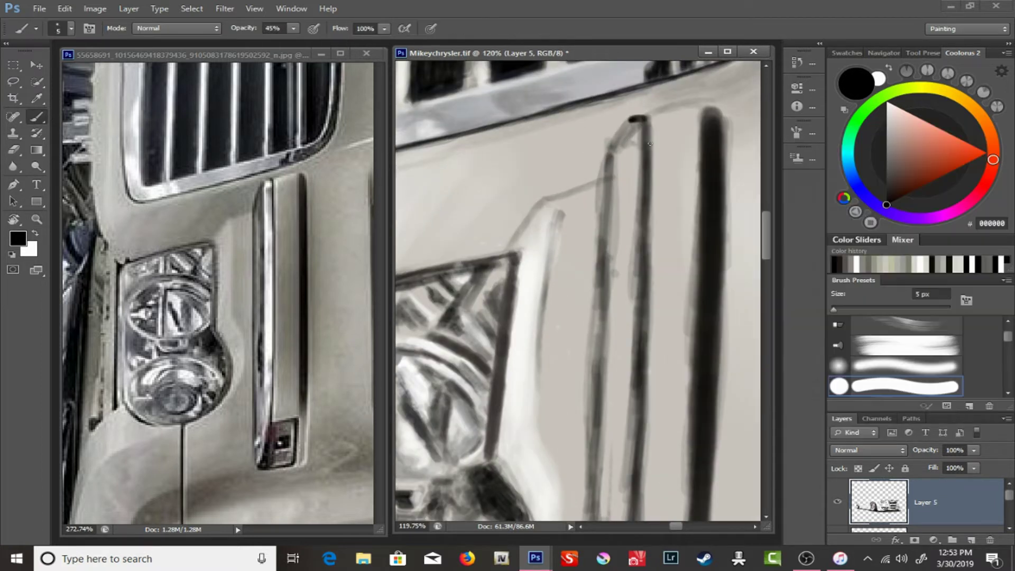
# - Erase and lighten stray parts of the dark vertical trim lines
pyautogui.press('e')
pyautogui.rightClick(634, 203)
pyautogui.moveTo(655, 164); pyautogui.dragTo(651, 316)
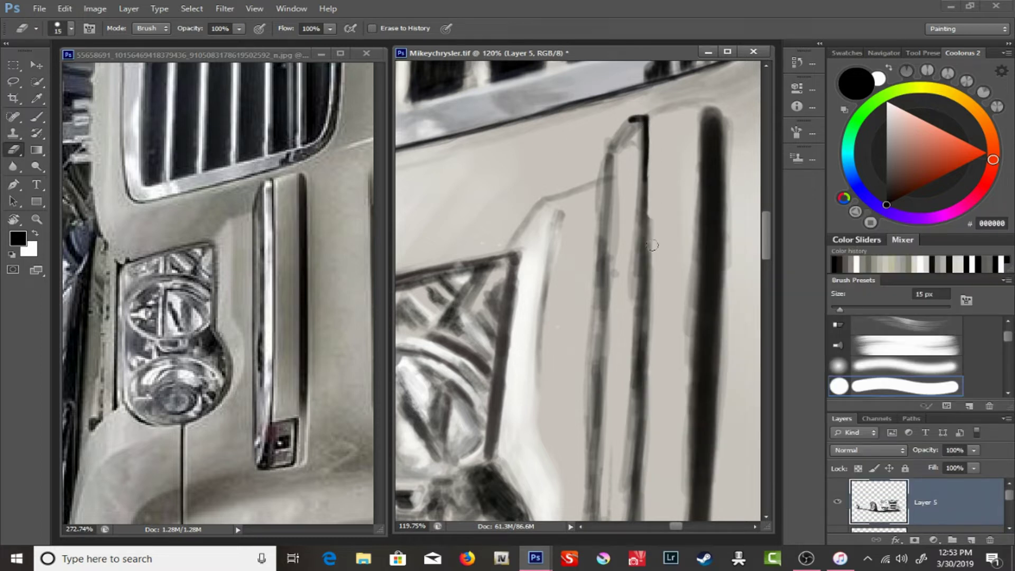
pyautogui.moveTo(663, 359); pyautogui.dragTo(560, 356)
pyautogui.moveTo(537, 434); pyautogui.dragTo(539, 312)
pyautogui.moveTo(563, 446); pyautogui.dragTo(572, 252)
pyautogui.moveTo(610, 279); pyautogui.dragTo(617, 191)
pyautogui.scroll(3, 594, 219)
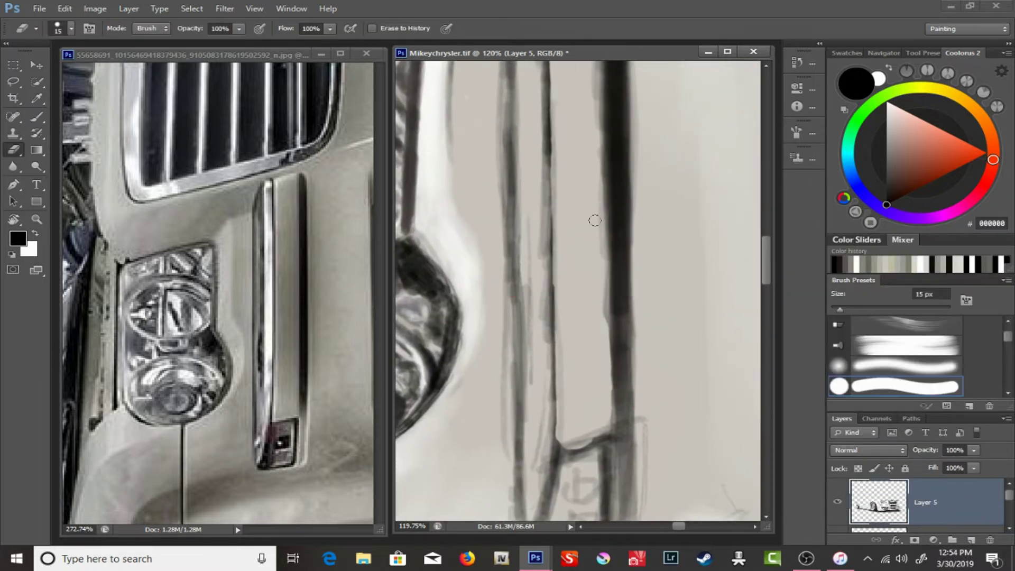
pyautogui.moveTo(602, 341); pyautogui.dragTo(595, 206)
pyautogui.scroll(3, 598, 264)
pyautogui.moveTo(628, 402); pyautogui.dragTo(618, 240)
pyautogui.moveTo(621, 315); pyautogui.dragTo(618, 190)
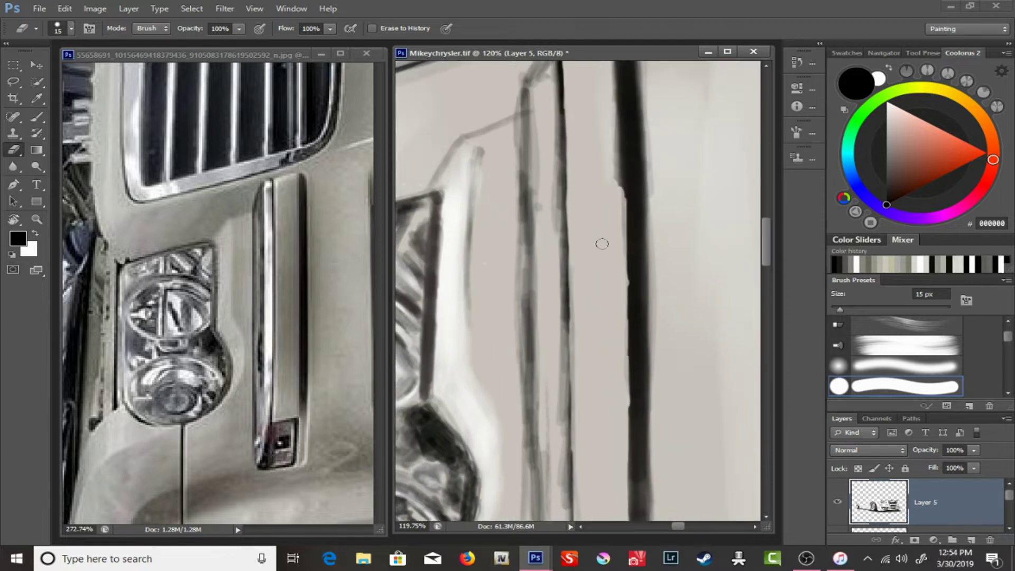
pyautogui.scroll(3, 600, 240)
# - Darken the trim's left edge and thicken the diagonal trim line, then rotate the view upright
pyautogui.press('b')
pyautogui.moveTo(563, 167); pyautogui.dragTo(568, 225)
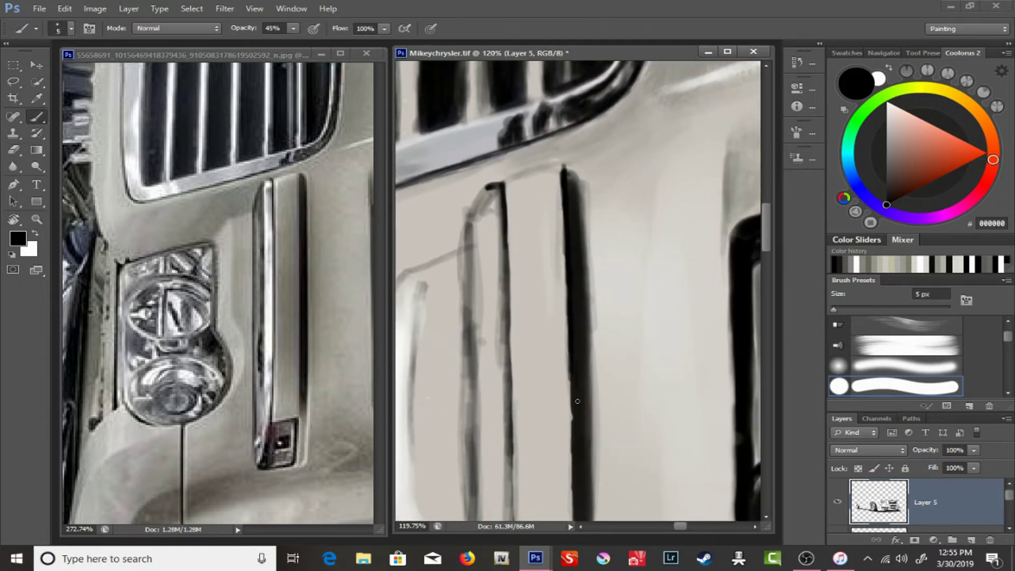
pyautogui.scroll(-3, 581, 204)
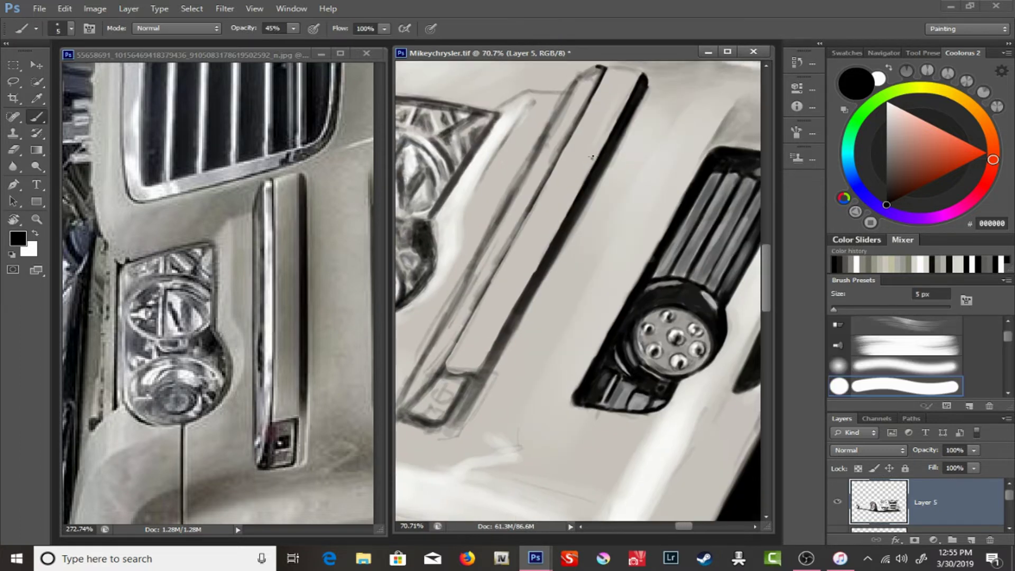
pyautogui.scroll(3, 625, 169)
pyautogui.moveTo(544, 264); pyautogui.dragTo(581, 180)
pyautogui.moveTo(536, 267)
pyautogui.mouseDown()
pyautogui.moveTo(578, 196)
pyautogui.moveTo(600, 117)
pyautogui.mouseUp()
pyautogui.moveTo(505, 309); pyautogui.dragTo(576, 175)
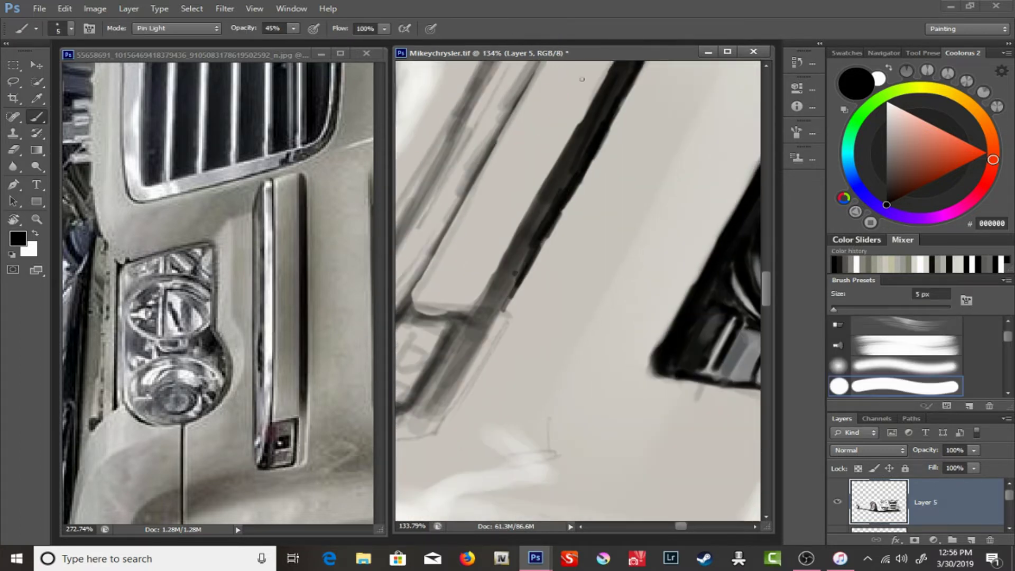
pyautogui.press('r')
pyautogui.moveTo(581, 211); pyautogui.dragTo(529, 317)
# - Erase-soften beside the dark trim line and rotate the view; undo a grey test stroke
pyautogui.scroll(-3, 581, 290)
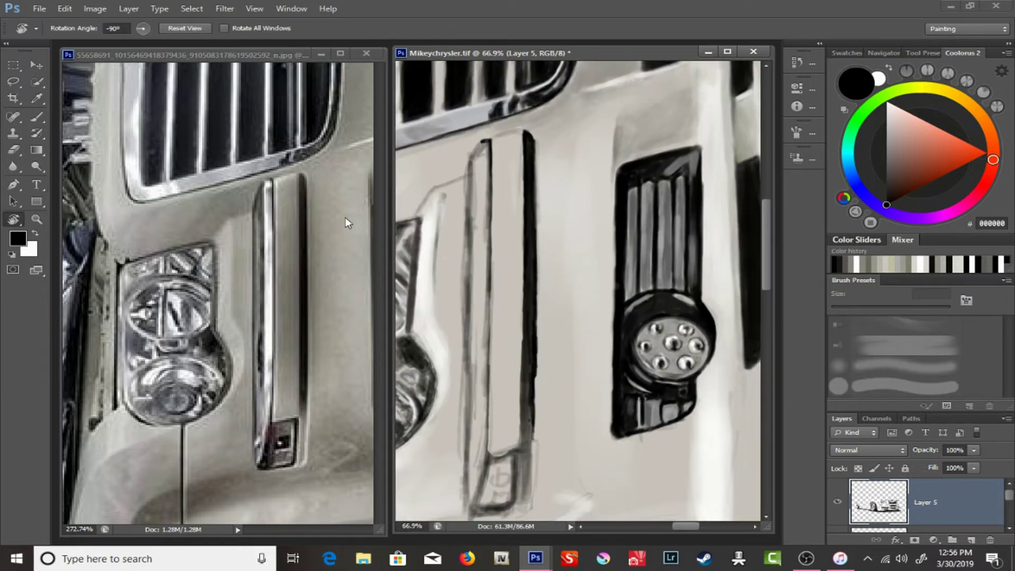
pyautogui.press('e')
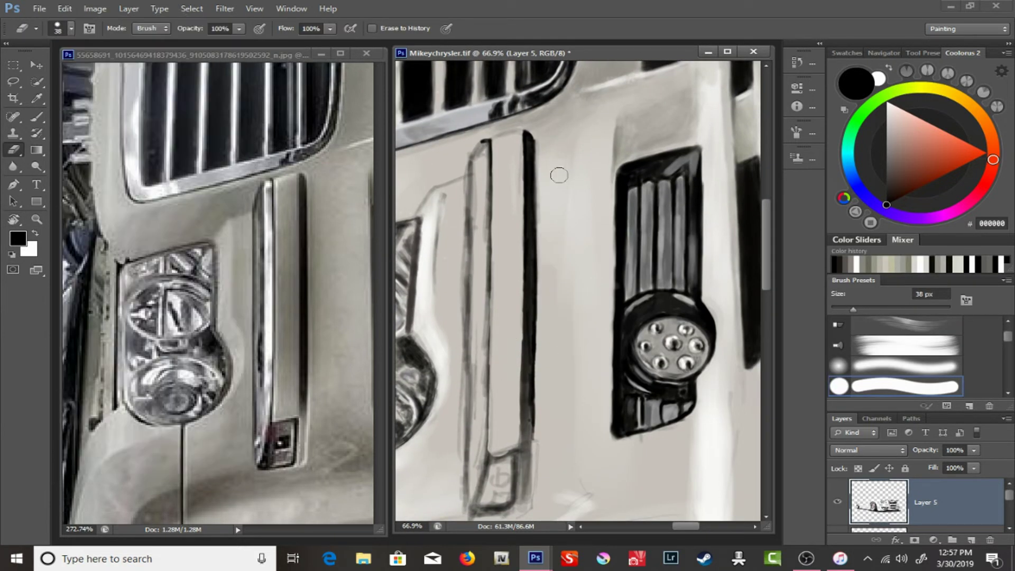
pyautogui.moveTo(559, 175); pyautogui.dragTo(549, 194)
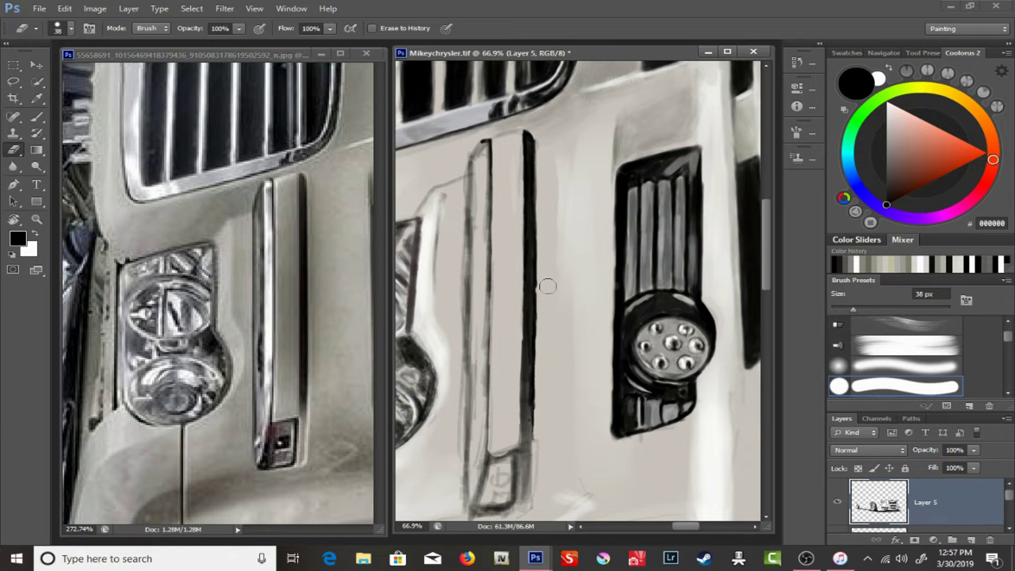
pyautogui.press('r')
pyautogui.moveTo(579, 187); pyautogui.dragTo(584, 170)
pyautogui.press('b')
pyautogui.rightClick(542, 136)
pyautogui.press('Escape')
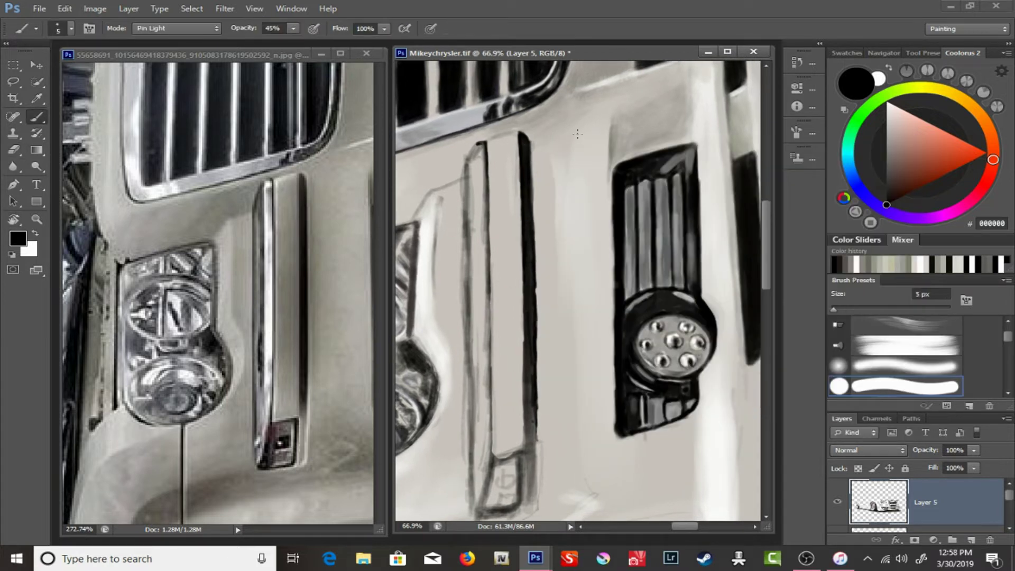
pyautogui.moveTo(531, 140); pyautogui.dragTo(535, 447)
pyautogui.hotkey('ctrl', 'z')
# - Erase thin strips along the dark trim line's right edge
pyautogui.press('e')
pyautogui.keyDown('shift'); pyautogui.click(540, 153); pyautogui.keyUp('shift')
pyautogui.moveTo(518, 144)
pyautogui.mouseDown()
pyautogui.moveTo(520, 452)
pyautogui.moveTo(537, 137)
pyautogui.mouseUp()
pyautogui.press('z')
pyautogui.press('b')
pyautogui.rightClick(508, 131)
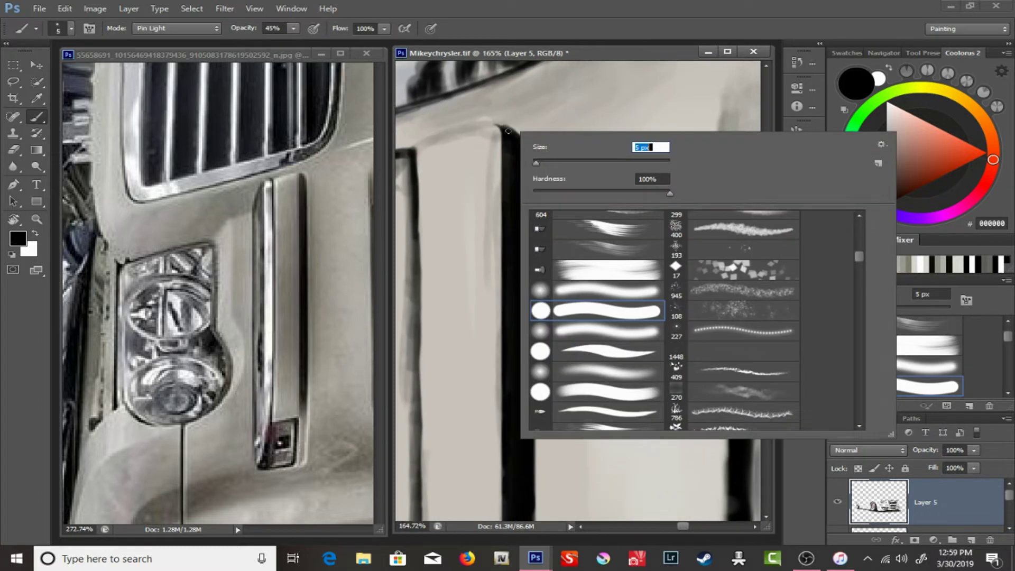
pyautogui.press('Escape')
# - Enlarge the eraser to 26 px and brighten the strip along the vertical trim
pyautogui.press('z')
pyautogui.moveTo(549, 276); pyautogui.dragTo(528, 277)
pyautogui.press('e')
pyautogui.rightClick(614, 111)
pyautogui.press('Escape')
pyautogui.moveTo(555, 106); pyautogui.dragTo(558, 446)
# - Paint thin dark lines along the trim with the 5 px brush and partly erase the left pencil guide
pyautogui.press('b')
pyautogui.moveTo(545, 93); pyautogui.dragTo(549, 463)
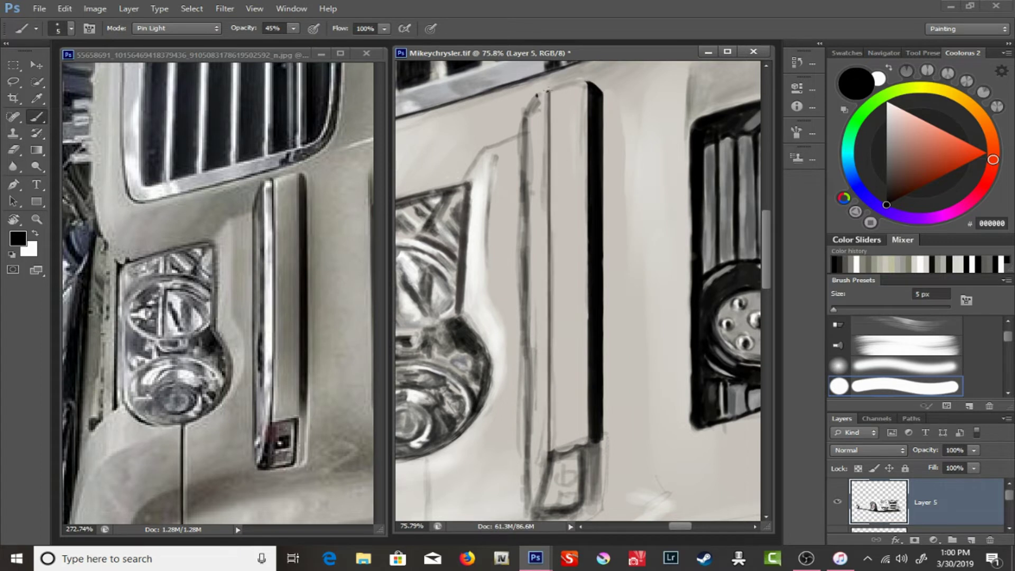
pyautogui.moveTo(548, 90); pyautogui.dragTo(548, 459)
pyautogui.press('e')
pyautogui.moveTo(525, 500)
pyautogui.mouseDown()
pyautogui.moveTo(536, 113)
pyautogui.moveTo(523, 512)
pyautogui.mouseUp()
# - Add short dark strokes and extend the thin dark vertical line on the trim
pyautogui.press('b')
pyautogui.press('z')
pyautogui.moveTo(475, 211)
pyautogui.mouseDown()
pyautogui.moveTo(508, 211)
pyautogui.moveTo(470, 207)
pyautogui.mouseUp()
pyautogui.press('z')
pyautogui.moveTo(535, 170); pyautogui.dragTo(502, 170)
pyautogui.press('b')
pyautogui.moveTo(526, 103); pyautogui.dragTo(526, 440)
# - Outline the headlamp's left edge with a crisp dark line, redrawing it once
pyautogui.moveTo(591, 346); pyautogui.dragTo(595, 219)
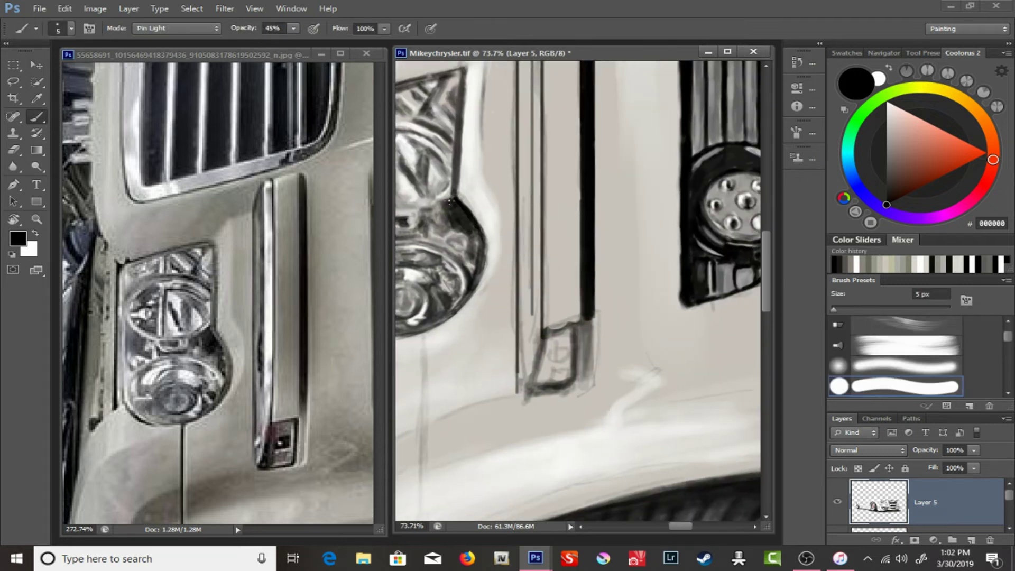
pyautogui.scroll(5, 482, 246)
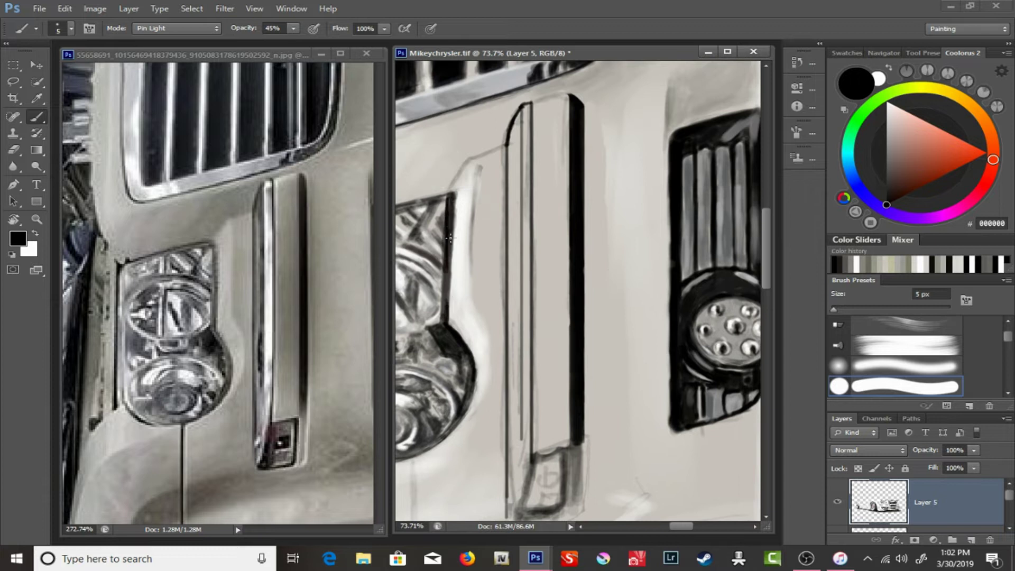
pyautogui.hscroll(-6, 487, 225)
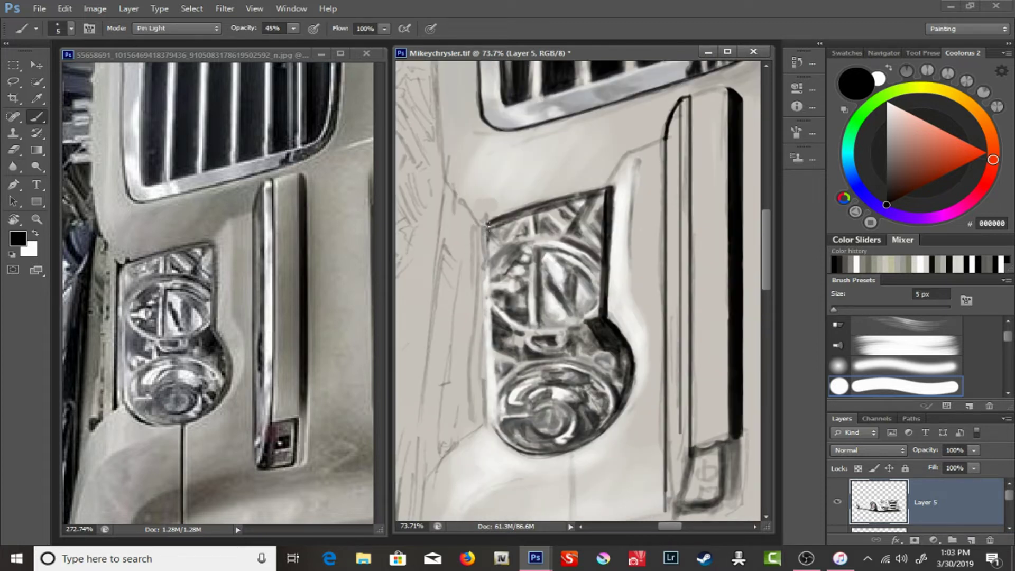
pyautogui.moveTo(485, 263); pyautogui.dragTo(486, 423)
pyautogui.hotkey('ctrl', 'z')
pyautogui.moveTo(484, 225)
pyautogui.mouseDown()
pyautogui.moveTo(485, 428)
pyautogui.moveTo(494, 423)
pyautogui.mouseUp()
# - Set the brush to 8 px at 28% opacity, then choose a larger brush preset
pyautogui.press('[')
pyautogui.press('[')
pyautogui.press('[')
pyautogui.press('2')
pyautogui.press('8')
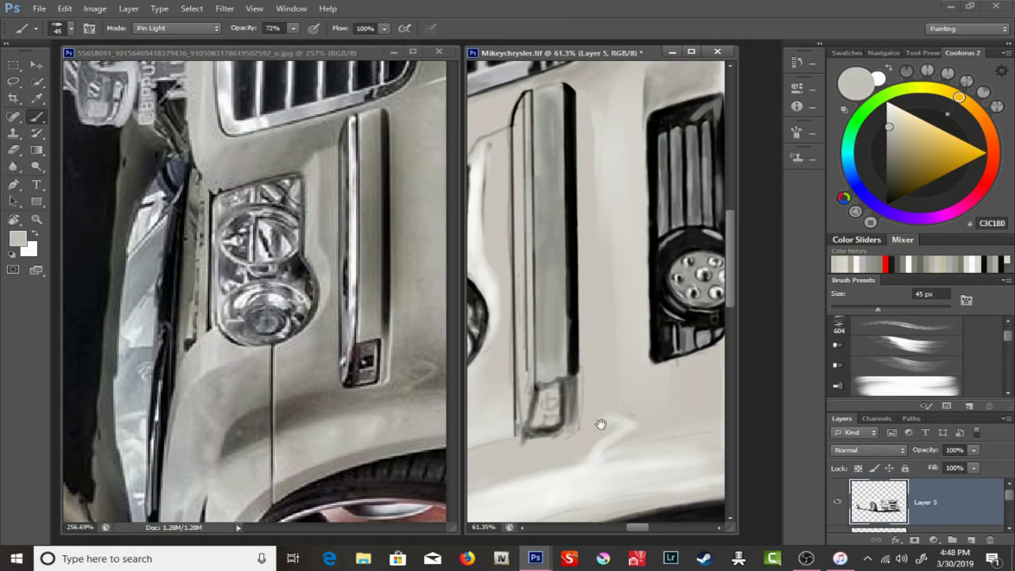
pyautogui.rightClick(716, 244)
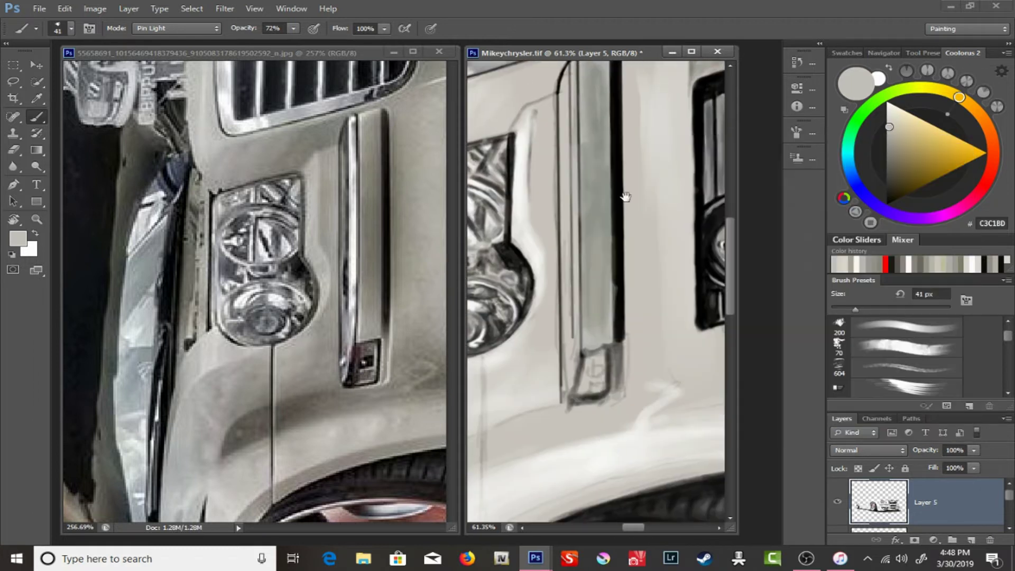
pyautogui.rightClick(629, 243)
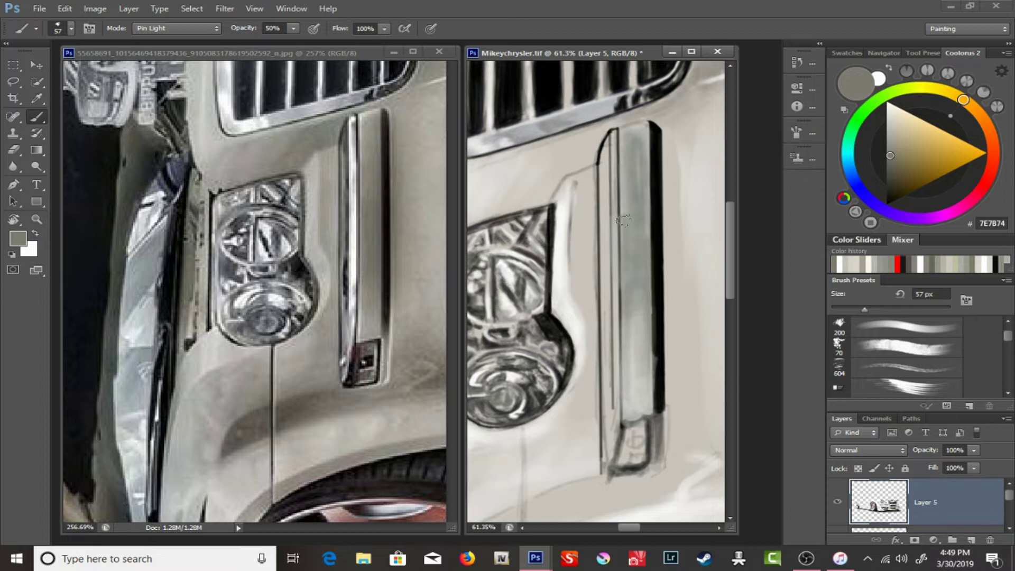
pyautogui.press('z')
pyautogui.click(867, 559)
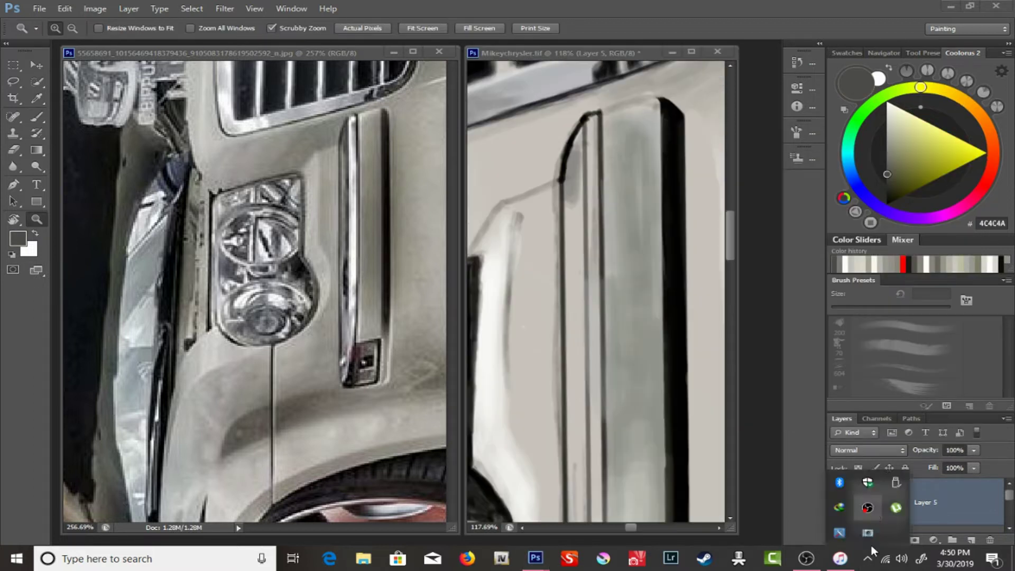
pyautogui.press('b')
# - Darken the trim's top curve with near-black strokes at 24% opacity
pyautogui.moveTo(581, 264)
pyautogui.mouseDown()
pyautogui.moveTo(576, 169)
pyautogui.moveTo(581, 296)
pyautogui.mouseUp()
pyautogui.rightClick(576, 145)
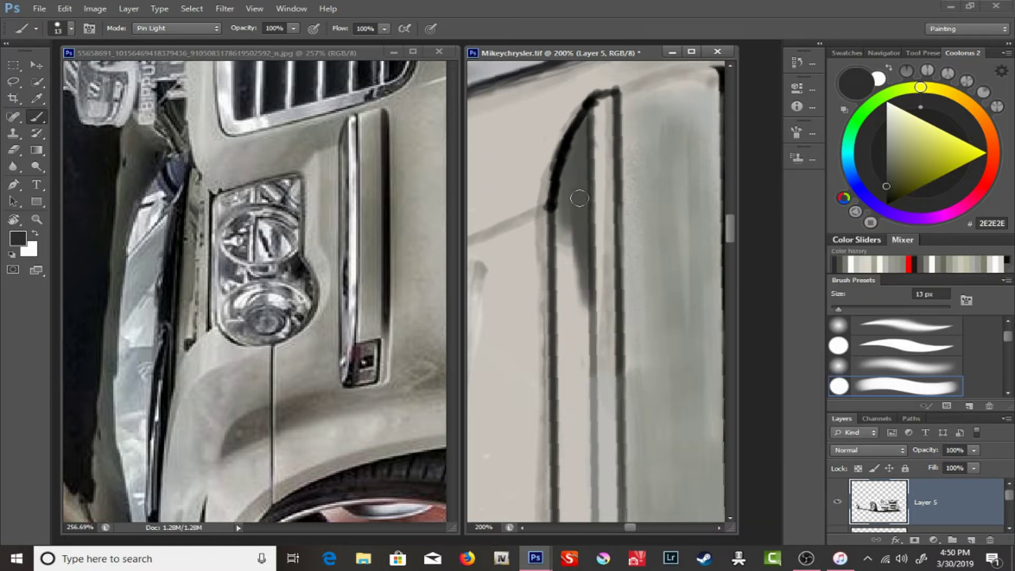
pyautogui.moveTo(579, 198); pyautogui.dragTo(595, 119)
pyautogui.click(883, 201)
pyautogui.press('2')
pyautogui.press('4')
pyautogui.rightClick(592, 156)
pyautogui.moveTo(592, 105); pyautogui.dragTo(585, 241)
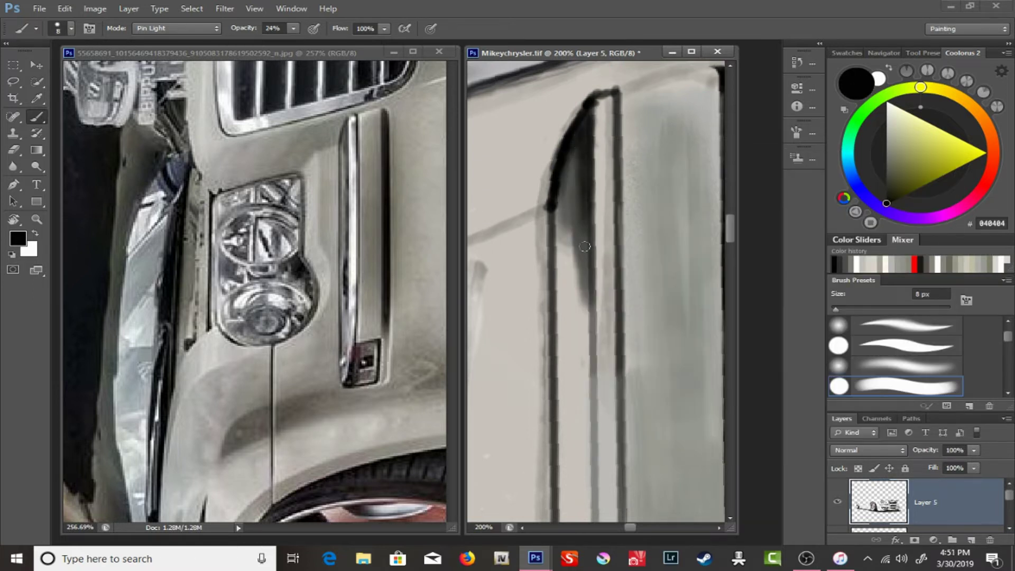
# - Build up dark vertical shading strokes across the trim strip
pyautogui.hscroll(2, 585, 241)
pyautogui.moveTo(549, 145); pyautogui.dragTo(560, 288)
pyautogui.hscroll(3, 560, 288)
pyautogui.moveTo(529, 141); pyautogui.dragTo(550, 320)
pyautogui.hscroll(-1, 549, 264)
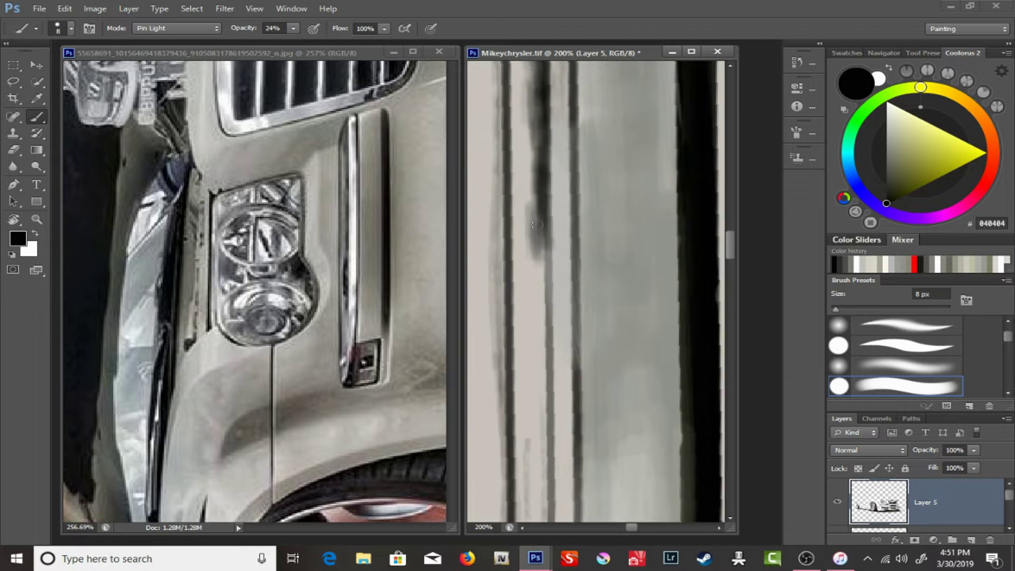
pyautogui.moveTo(533, 217); pyautogui.dragTo(552, 325)
pyautogui.hscroll(-2, 553, 264)
pyautogui.moveTo(541, 169); pyautogui.dragTo(563, 293)
pyautogui.moveTo(533, 219); pyautogui.dragTo(548, 240)
pyautogui.moveTo(544, 159); pyautogui.dragTo(552, 267)
pyautogui.moveTo(640, 153); pyautogui.dragTo(602, 335)
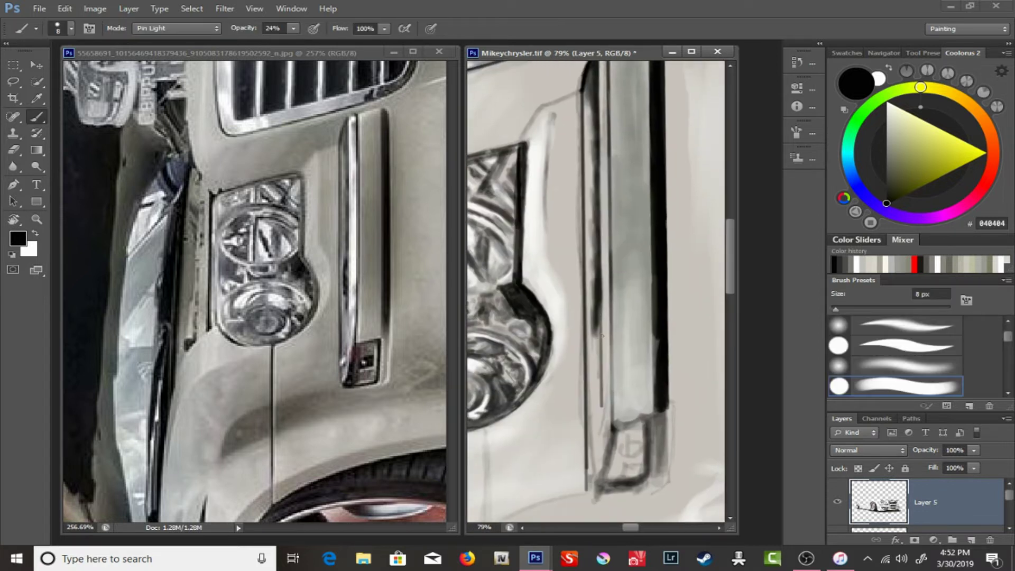
# - Paint mid-grey strokes along the trim's edge, then a near-white highlight at 12% with an 8 px brush
pyautogui.keyDown('alt'); pyautogui.click(596, 388); pyautogui.keyUp('alt')
pyautogui.moveTo(591, 159); pyautogui.dragTo(588, 253)
pyautogui.press(']')
pyautogui.press(']')
pyautogui.press(']')
pyautogui.keyDown('alt'); pyautogui.click(576, 159); pyautogui.keyUp('alt')
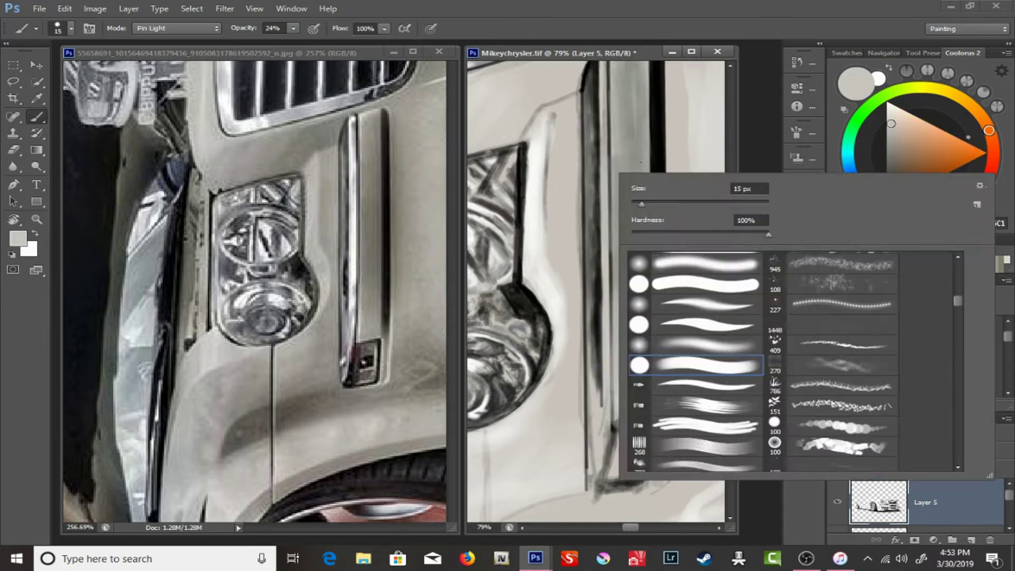
pyautogui.rightClick(576, 159)
pyautogui.press('1')
pyautogui.press('2')
pyautogui.keyDown('alt'); pyautogui.click(607, 158); pyautogui.keyUp('alt')
pyautogui.rightClick(598, 143)
pyautogui.moveTo(591, 144); pyautogui.dragTo(593, 271)
# - Paint sampled light grey strokes on the trim's upper part with a 21 px brush at 12%
pyautogui.keyDown('alt'); pyautogui.click(551, 128); pyautogui.keyUp('alt')
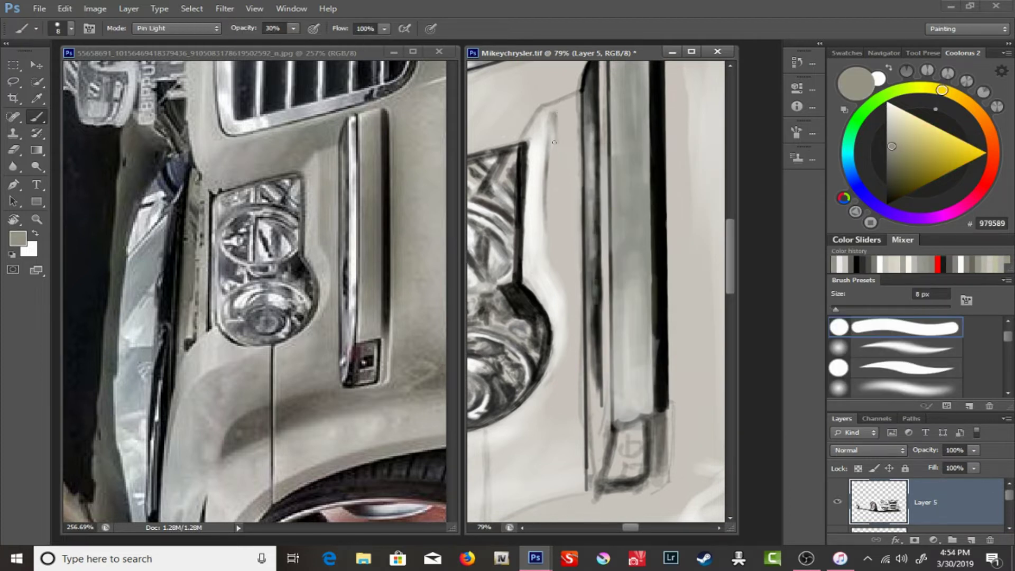
pyautogui.press('1')
pyautogui.press('2')
pyautogui.moveTo(553, 112)
pyautogui.mouseDown()
pyautogui.moveTo(552, 245)
pyautogui.moveTo(568, 285)
pyautogui.mouseUp()
pyautogui.rightClick(555, 111)
pyautogui.rightClick(563, 180)
pyautogui.keyDown('alt'); pyautogui.click(562, 184); pyautogui.keyUp('alt')
pyautogui.press('7')
pyautogui.press('8')
# - Try an off-white highlight at 92% opacity, undo it, and set the brush to 5% at 25 px
pyautogui.click(889, 108)
pyautogui.press('9')
pyautogui.press('2')
pyautogui.moveTo(570, 249); pyautogui.dragTo(571, 192)
pyautogui.hotkey('ctrl', 'z')
pyautogui.press('5')
pyautogui.press('[')
pyautogui.press('[')
# - Sample a grey at 9% opacity and try a larger soft brush stroke, then undo it
pyautogui.scroll(-5, 537, 152)
pyautogui.keyDown('alt'); pyautogui.click(538, 153); pyautogui.keyUp('alt')
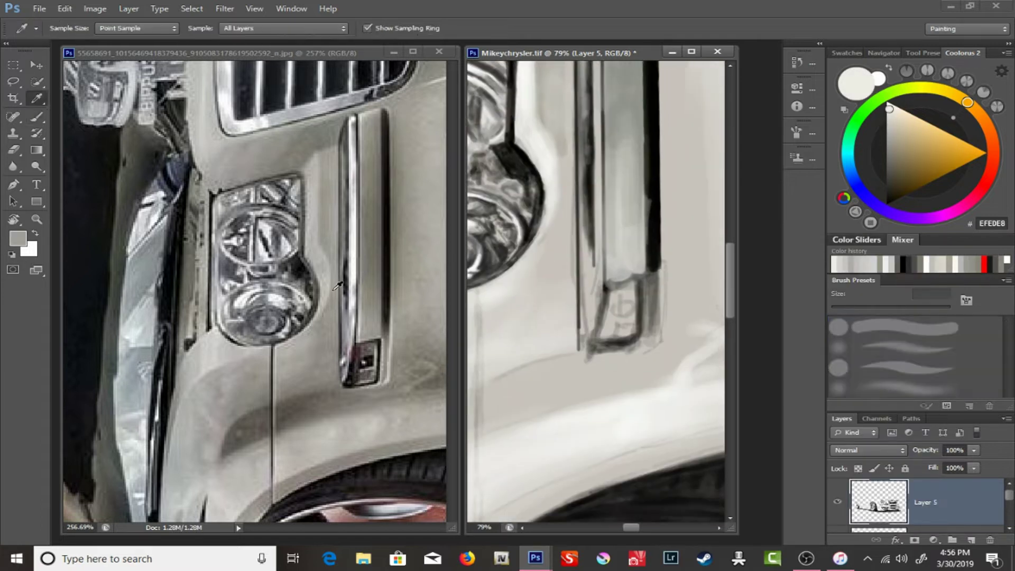
pyautogui.press('9')
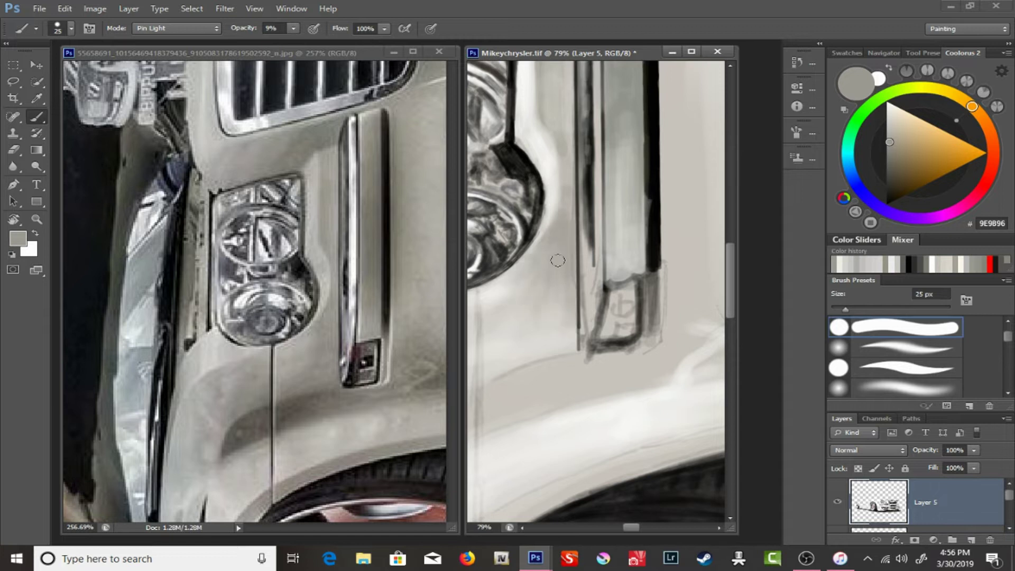
pyautogui.scroll(-3, 578, 272)
pyautogui.rightClick(581, 247)
pyautogui.moveTo(619, 248); pyautogui.dragTo(545, 299)
pyautogui.hotkey('ctrl', 'z')
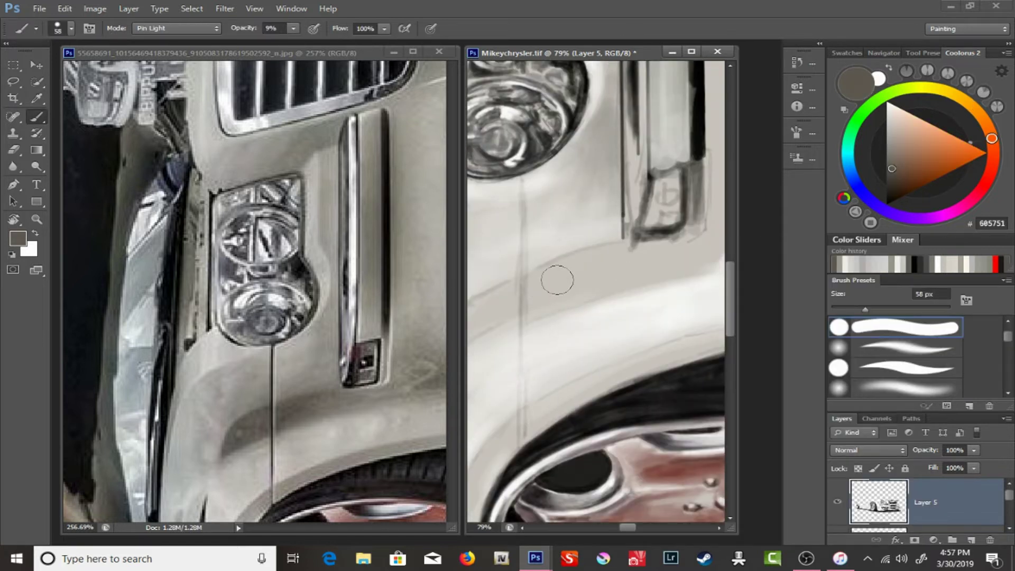
# - Lower the brush opacity to 3% and choose a 61 px brush
pyautogui.rightClick(501, 120)
pyautogui.press('Escape')
pyautogui.press('4')
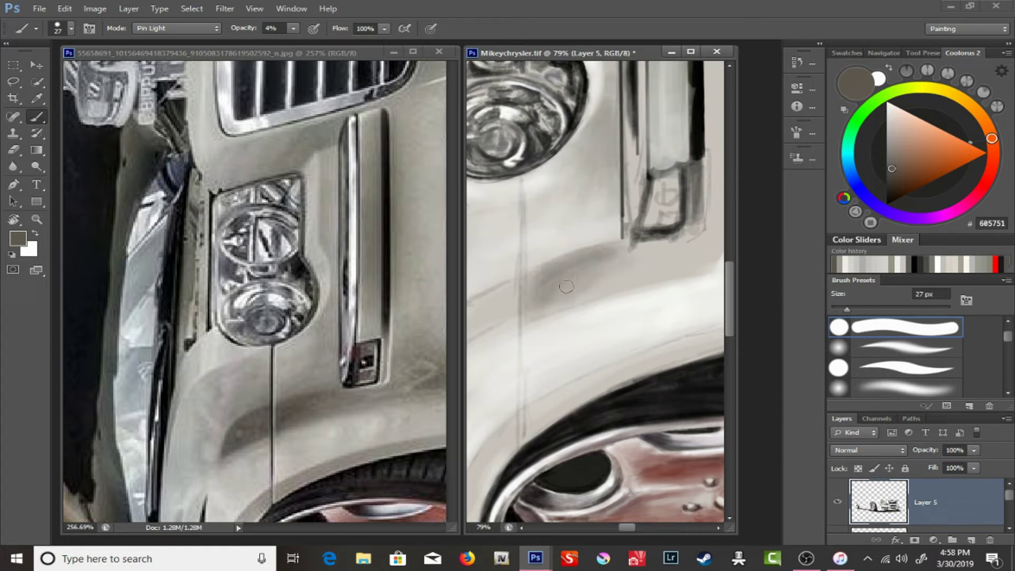
pyautogui.press('3')
pyautogui.rightClick(631, 238)
pyautogui.hscroll(3, 535, 162)
pyautogui.scroll(3, 534, 163)
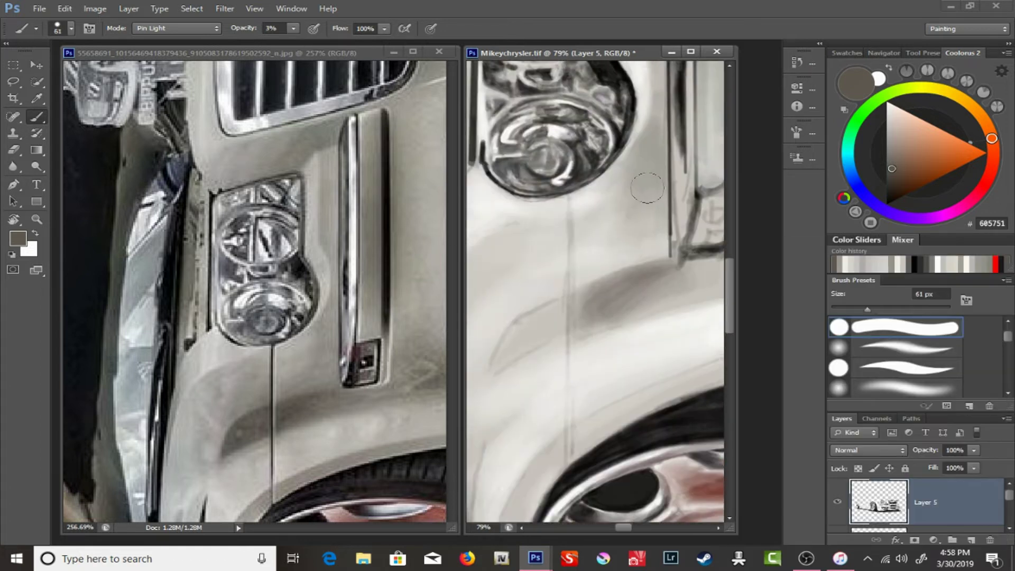
pyautogui.scroll(2, 575, 296)
# - Switch to a 37 px brush preset at 7% opacity and shift the view right
pyautogui.rightClick(539, 228)
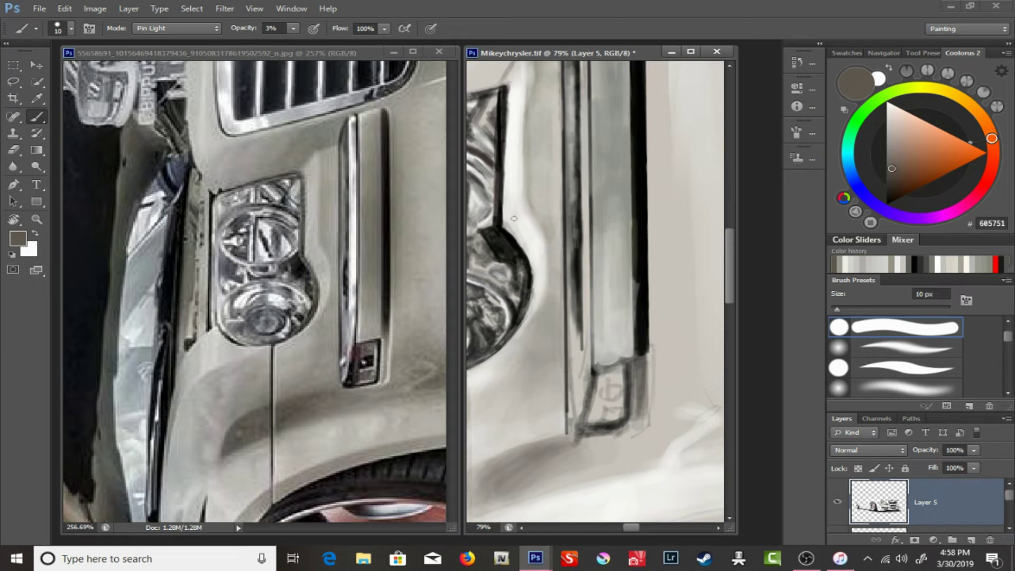
pyautogui.press('0')
pyautogui.press('7')
pyautogui.rightClick(515, 217)
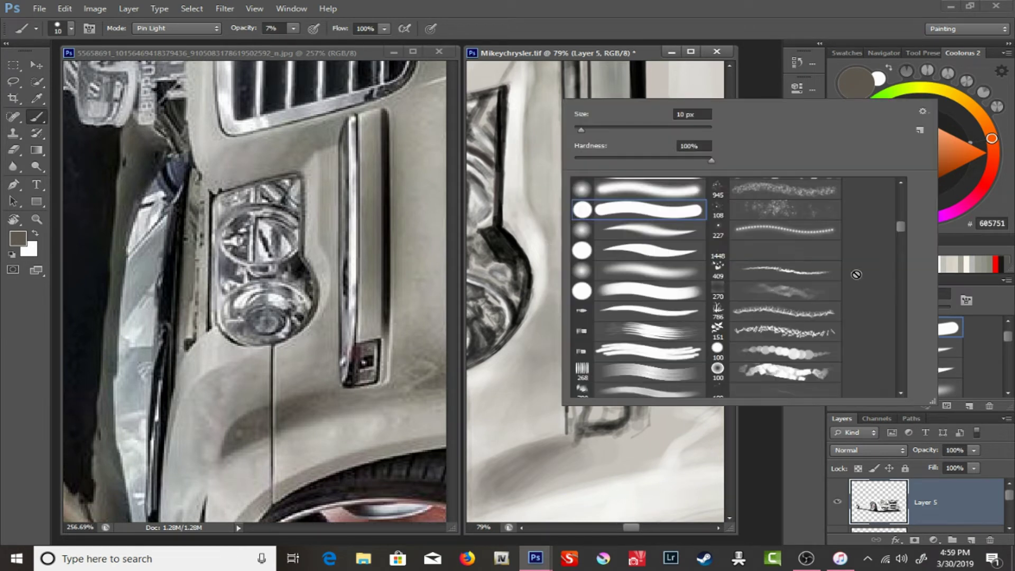
pyautogui.doubleClick(856, 290)
pyautogui.moveTo(541, 311); pyautogui.dragTo(653, 311)
# - Paint the panel seam line below the headlight in black with a 10 px brush at 97%
pyautogui.press('9')
pyautogui.press('7')
pyautogui.keyDown('alt'); pyautogui.click(578, 367); pyautogui.keyUp('alt')
pyautogui.press('[')
pyautogui.moveTo(578, 368)
pyautogui.mouseDown()
pyautogui.moveTo(580, 419)
pyautogui.moveTo(554, 217)
pyautogui.moveTo(554, 340)
pyautogui.mouseUp()
pyautogui.moveTo(552, 404); pyautogui.dragTo(553, 346)
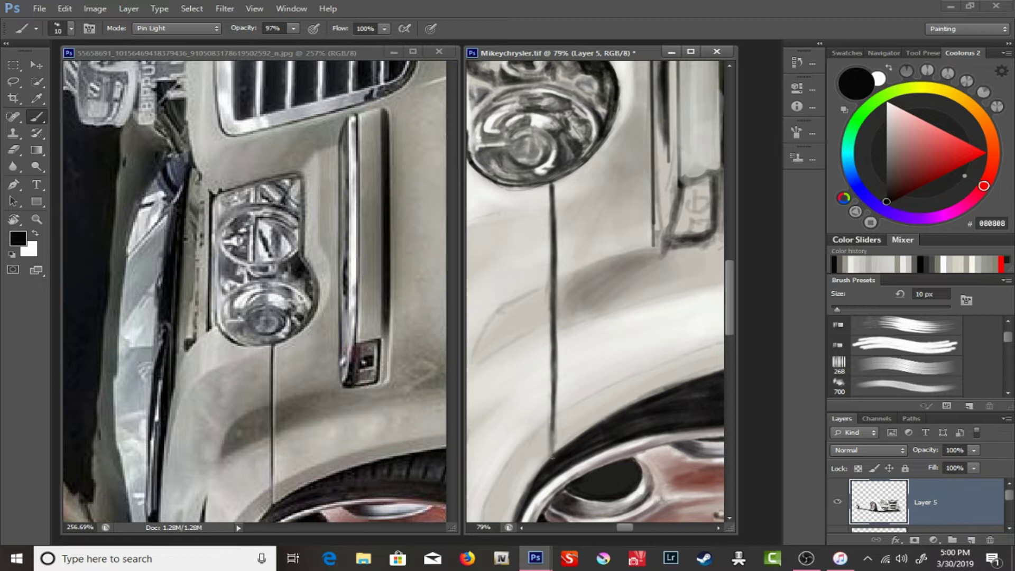
# - Paint dark brownish-grey diagonal shading on the bumper and panel at 55% then 40% opacity
pyautogui.keyDown('alt'); pyautogui.click(571, 286); pyautogui.keyUp('alt')
pyautogui.press('5')
pyautogui.press('5')
pyautogui.moveTo(561, 296); pyautogui.dragTo(610, 265)
pyautogui.press('4')
pyautogui.moveTo(478, 357); pyautogui.dragTo(544, 291)
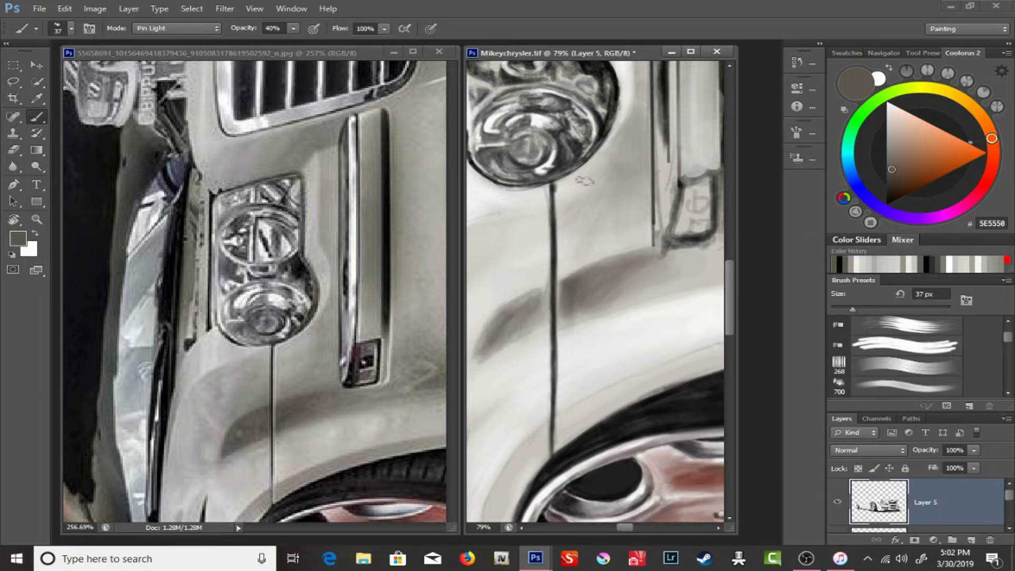
pyautogui.moveTo(502, 343); pyautogui.dragTo(531, 296)
# - Pick grey-brown tones, then switch to white with a 7 px brush at 91% opacity
pyautogui.keyDown('alt'); pyautogui.click(503, 225); pyautogui.keyUp('alt')
pyautogui.press('[')
pyautogui.press('[')
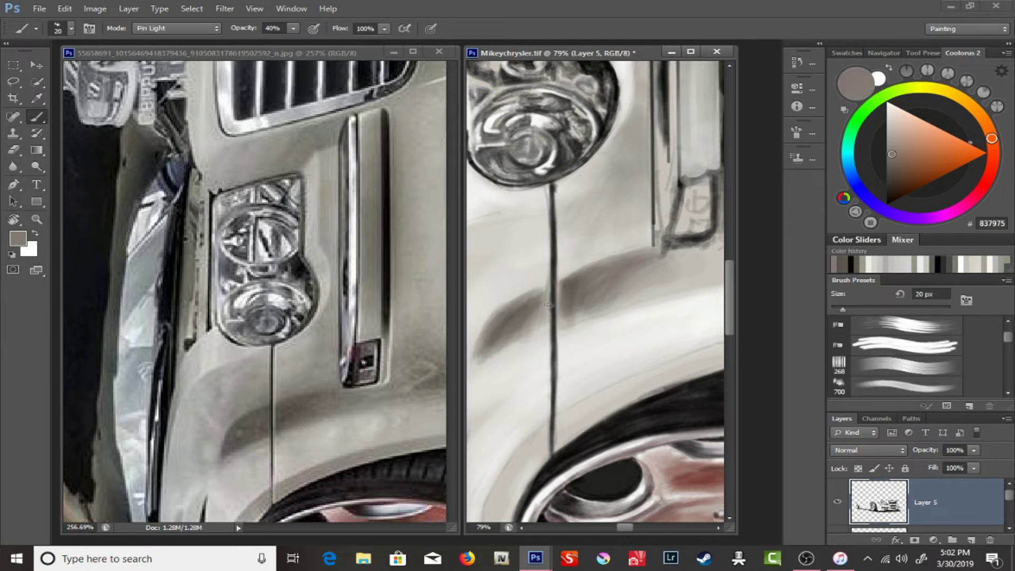
pyautogui.keyDown('alt'); pyautogui.click(515, 308); pyautogui.keyUp('alt')
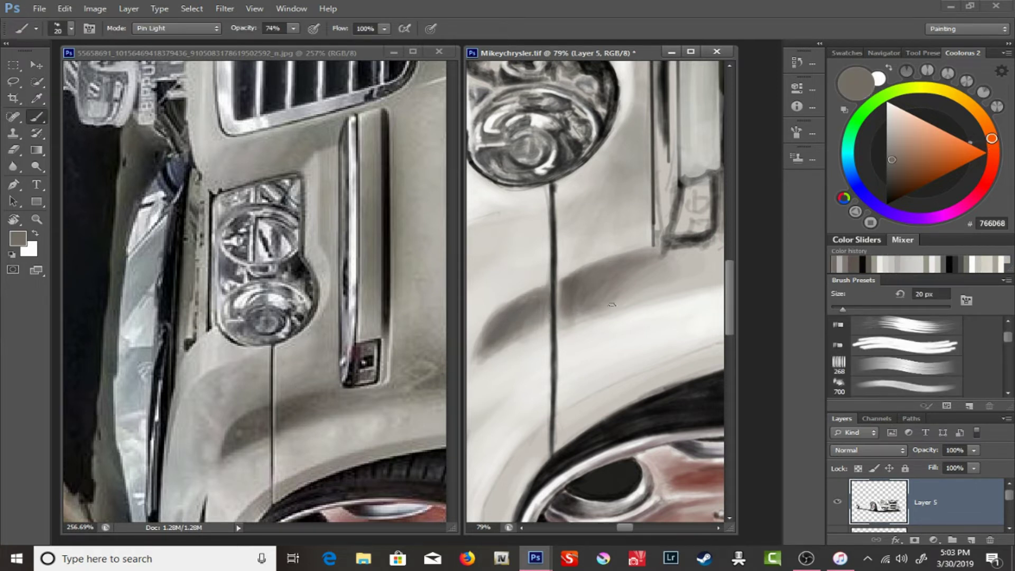
pyautogui.press('x')
pyautogui.rightClick(561, 290)
pyautogui.write('7')
pyautogui.press('Return')
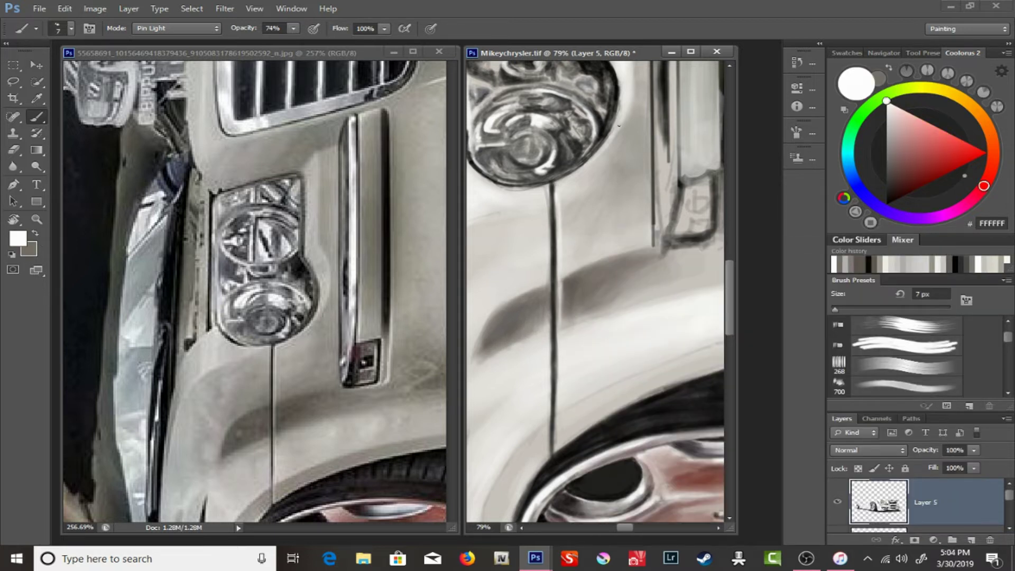
pyautogui.press('9')
pyautogui.press('1')
pyautogui.moveTo(618, 125); pyautogui.dragTo(549, 184)
pyautogui.scroll(2, 606, 285)
# - Resize the brush to 8 px and zoom out to frame the side chrome trim
pyautogui.rightClick(604, 167)
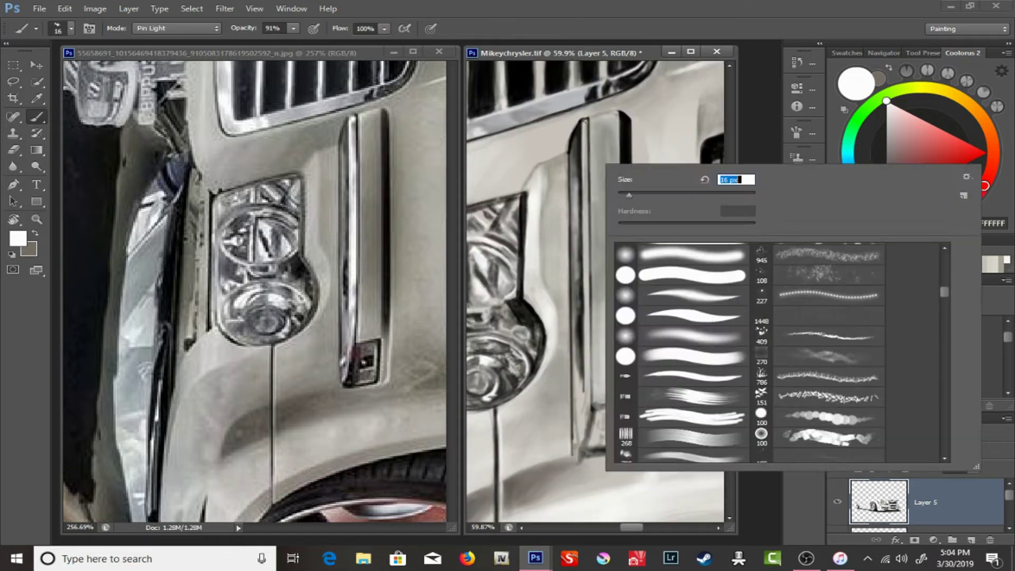
pyautogui.write('8')
pyautogui.press('Return')
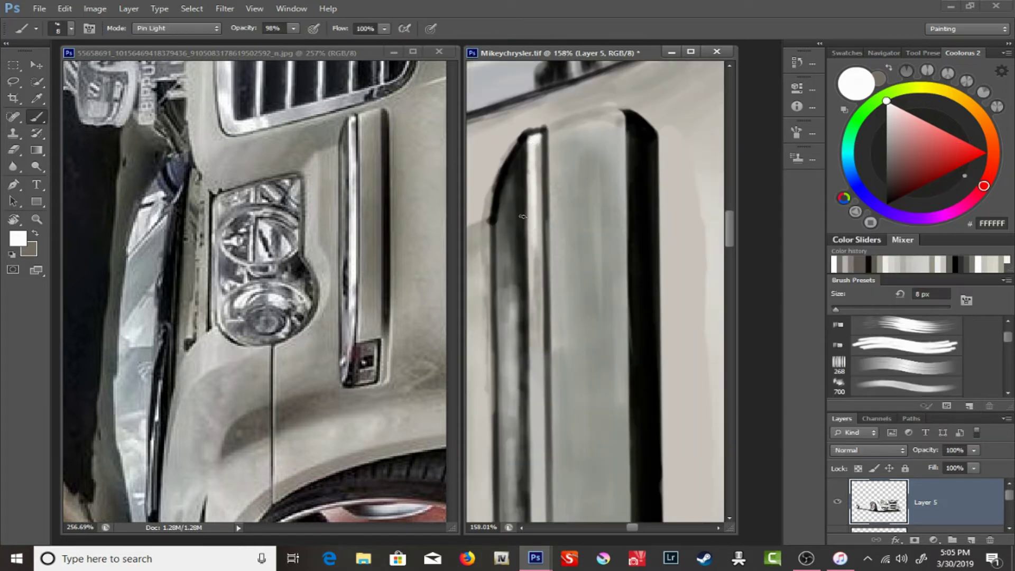
pyautogui.press('z')
pyautogui.keyDown('alt'); pyautogui.click(646, 146); pyautogui.keyUp('alt')
pyautogui.press('b')
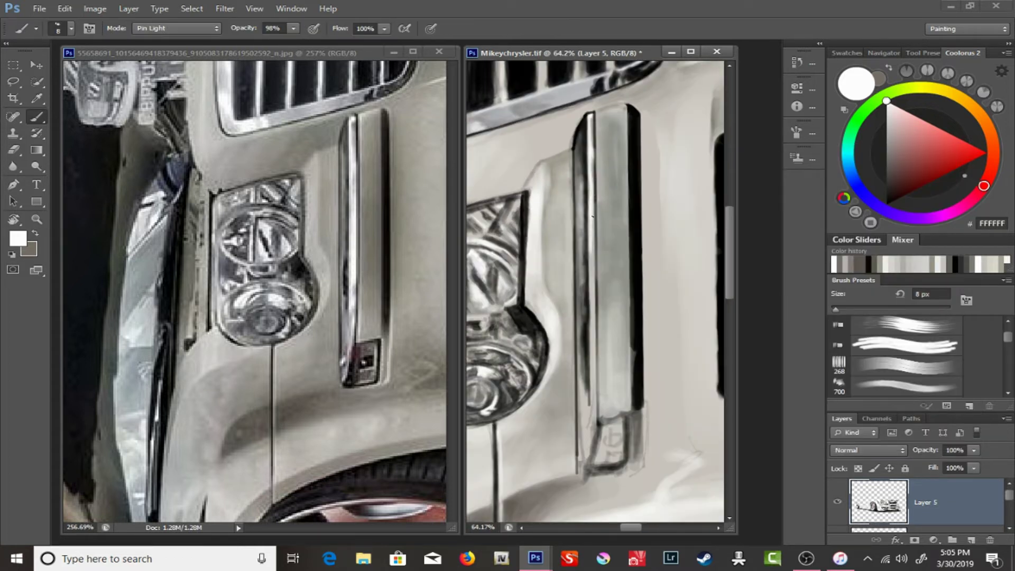
# - Set up a 6 px pure black brush at 100% opacity for outlining the trim
pyautogui.rightClick(589, 290)
pyautogui.write('14')
pyautogui.press('Return')
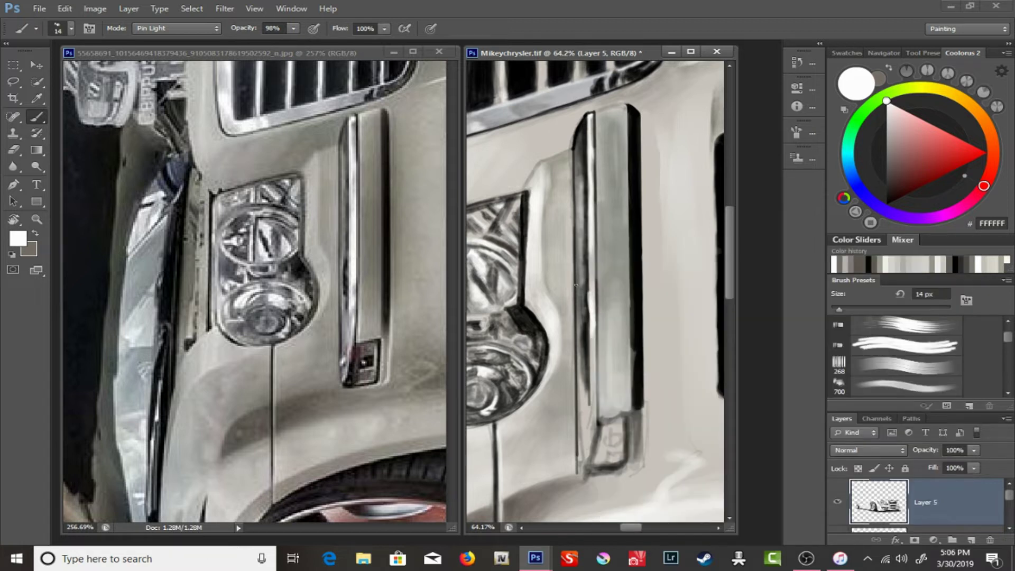
pyautogui.press('x')
pyautogui.keyDown('alt'); pyautogui.click(586, 393); pyautogui.keyUp('alt')
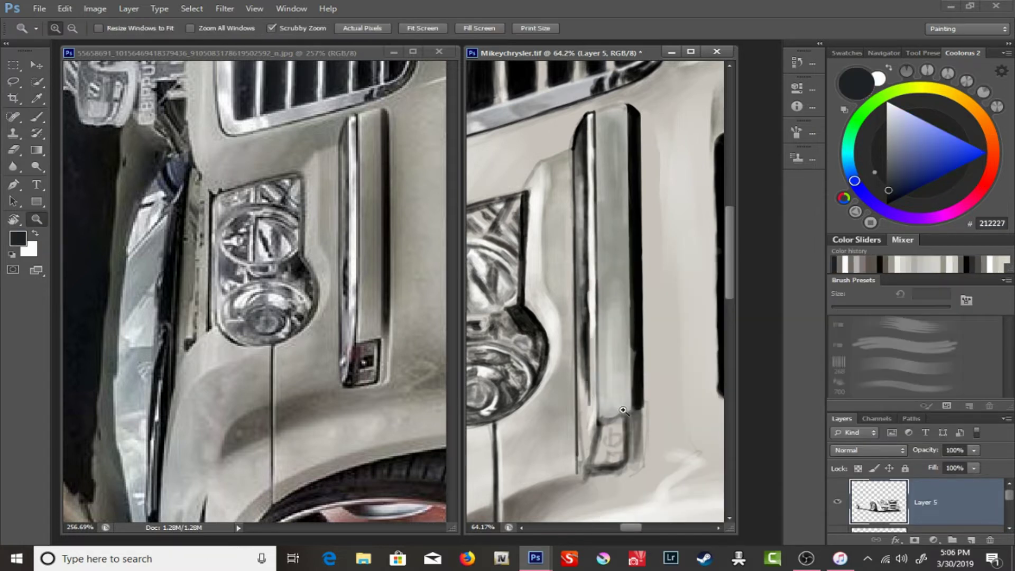
pyautogui.scroll(2, 563, 285)
pyautogui.rightClick(563, 286)
pyautogui.write('6')
pyautogui.press('Return')
pyautogui.press('d')
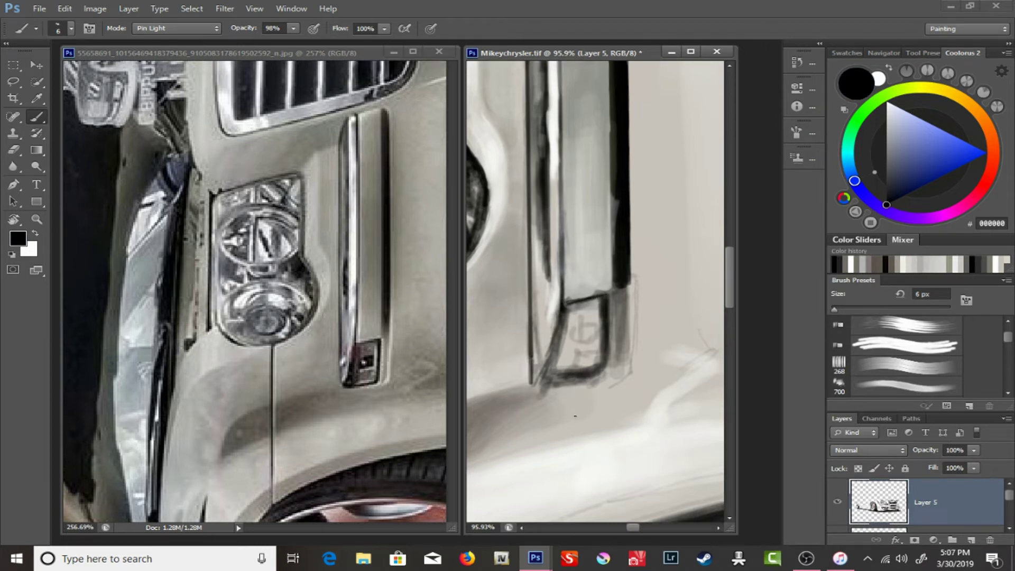
pyautogui.press('0')
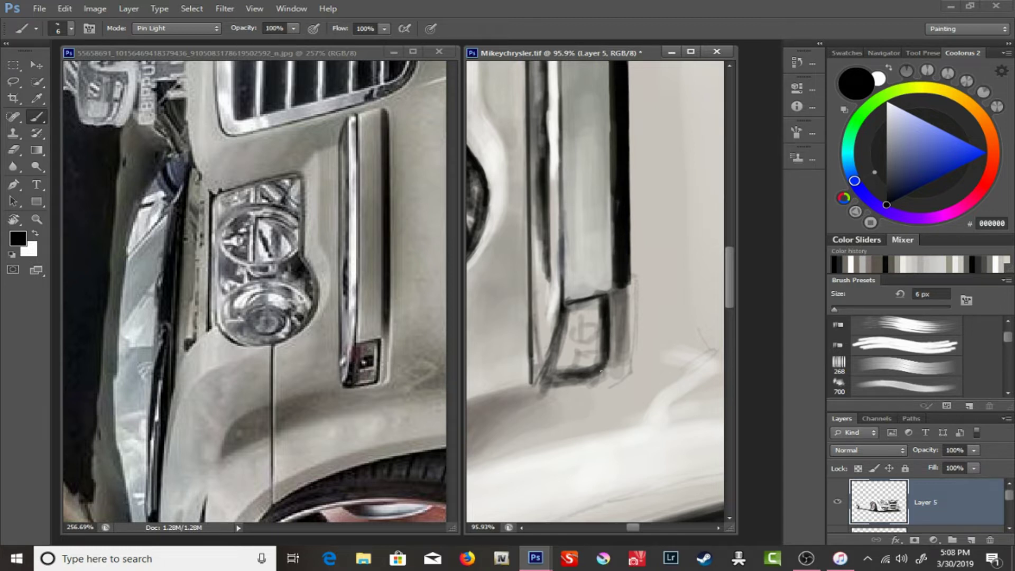
# - Switch to the 17 px brush preset, resized to 6 px at 21% opacity
pyautogui.rightClick(603, 364)
pyautogui.scroll(-3, 687, 422)
pyautogui.doubleClick(961, 399)
pyautogui.press('1')
pyautogui.press('3')
pyautogui.rightClick(544, 365)
pyautogui.write('6')
pyautogui.press('Return')
pyautogui.press('2')
pyautogui.press('1')
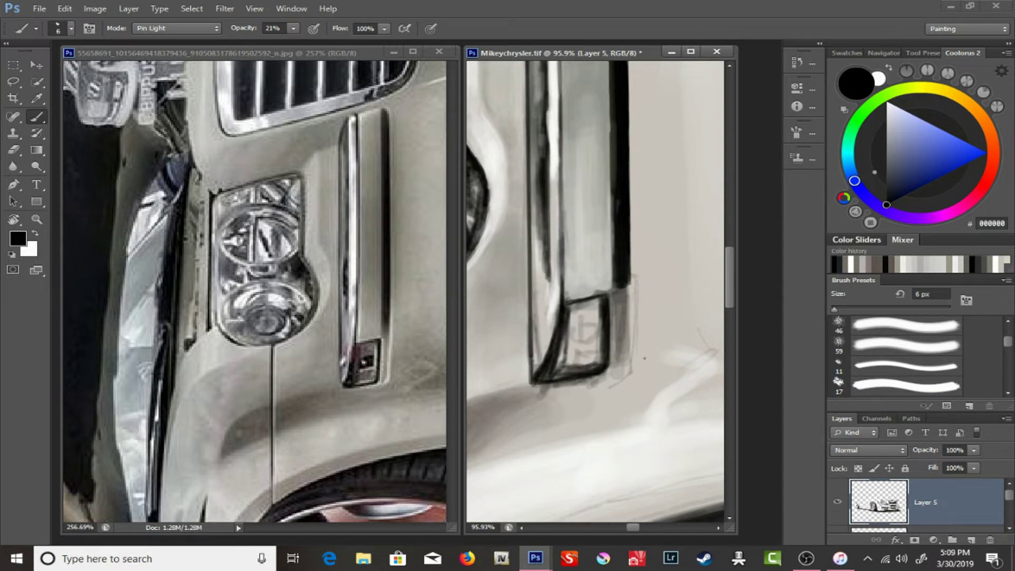
# - Fill the trim's lower box with mid grey using a 14 px brush, covering the faint lettering
pyautogui.rightClick(644, 358)
pyautogui.write('14')
pyautogui.press('Return')
pyautogui.click(889, 144)
pyautogui.click(890, 166)
pyautogui.moveTo(557, 347); pyautogui.dragTo(599, 317)
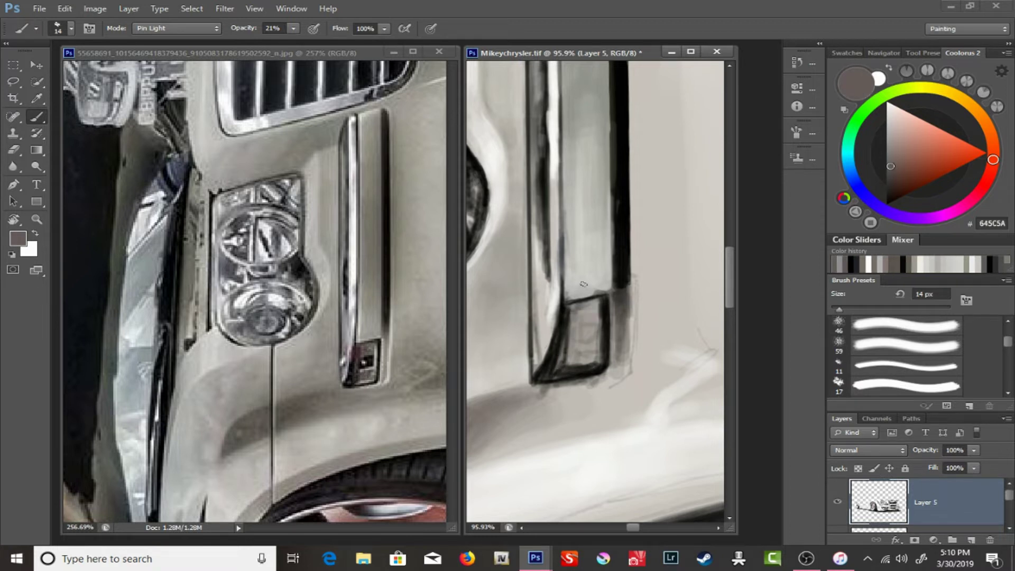
# - Switch to white and resize the brush to 6 px, then 14 px, for the edge highlight
pyautogui.press('x')
pyautogui.rightClick(598, 344)
pyautogui.write('6')
pyautogui.press('Return')
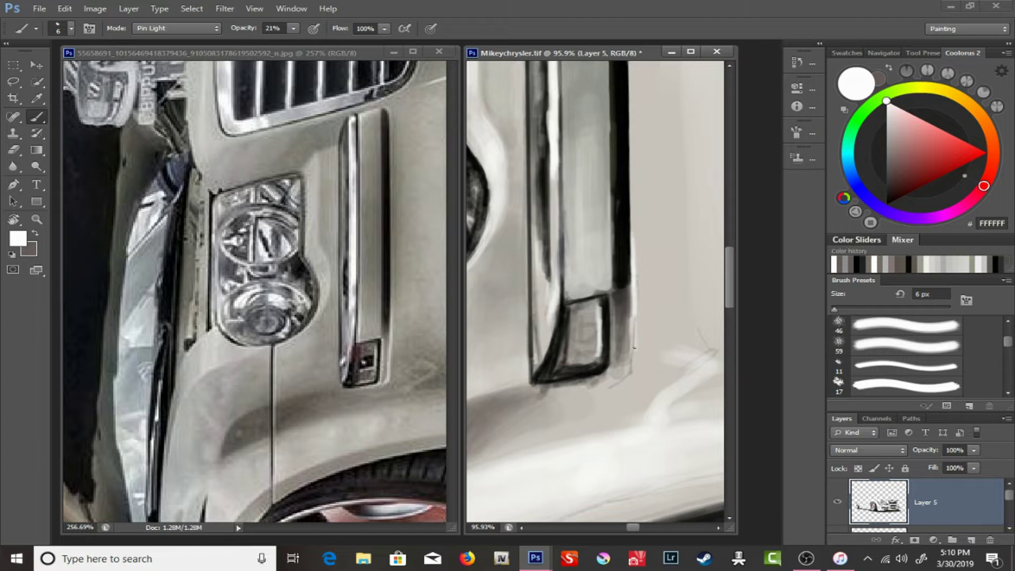
pyautogui.rightClick(605, 327)
pyautogui.write('14')
pyautogui.press('Return')
# - Pick light grey and darker warm grey tones, then enlarge the brush for broad strokes
pyautogui.click(890, 120)
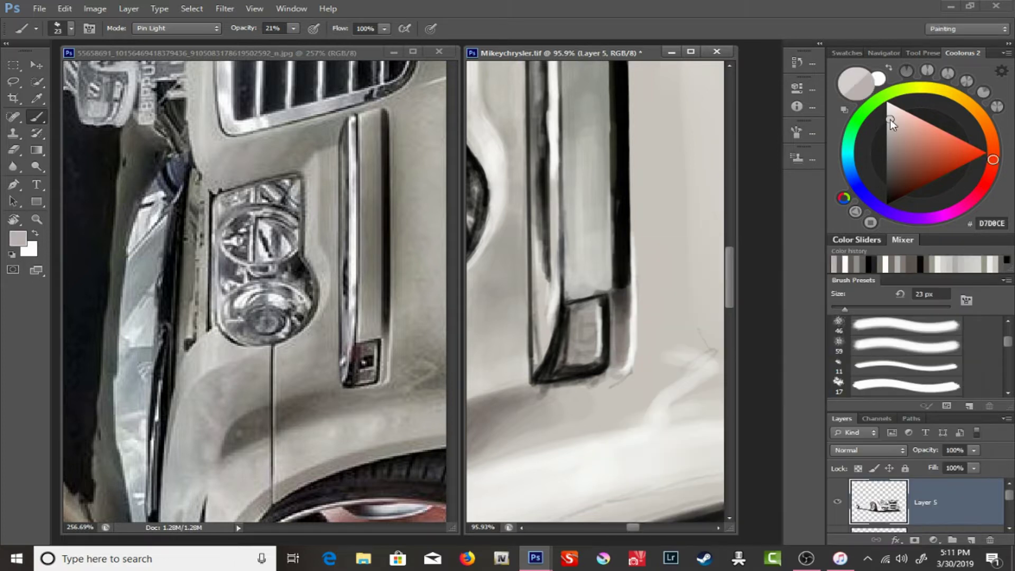
pyautogui.rightClick(539, 321)
pyautogui.press('Return')
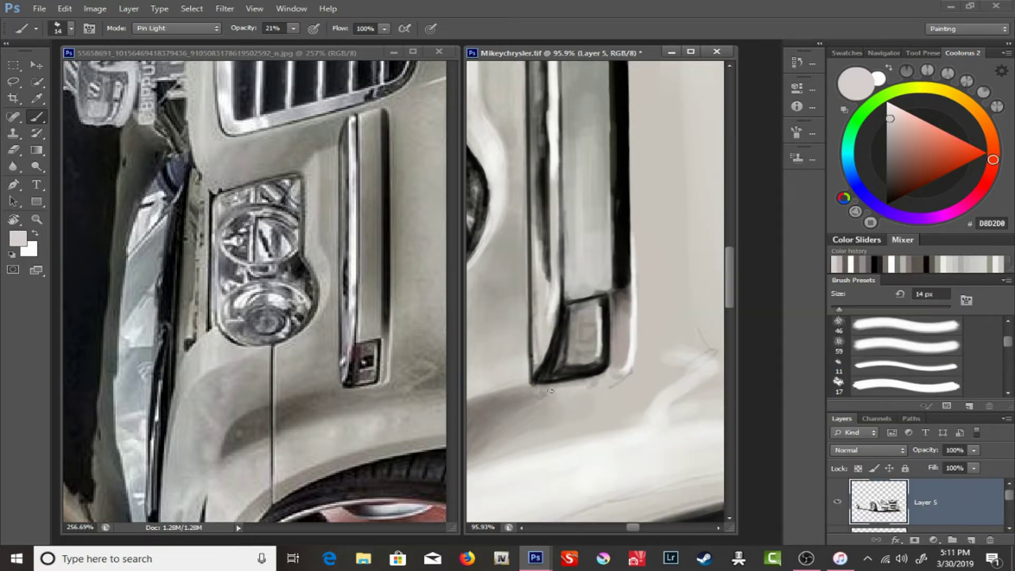
pyautogui.keyDown('alt'); pyautogui.click(550, 390); pyautogui.keyUp('alt')
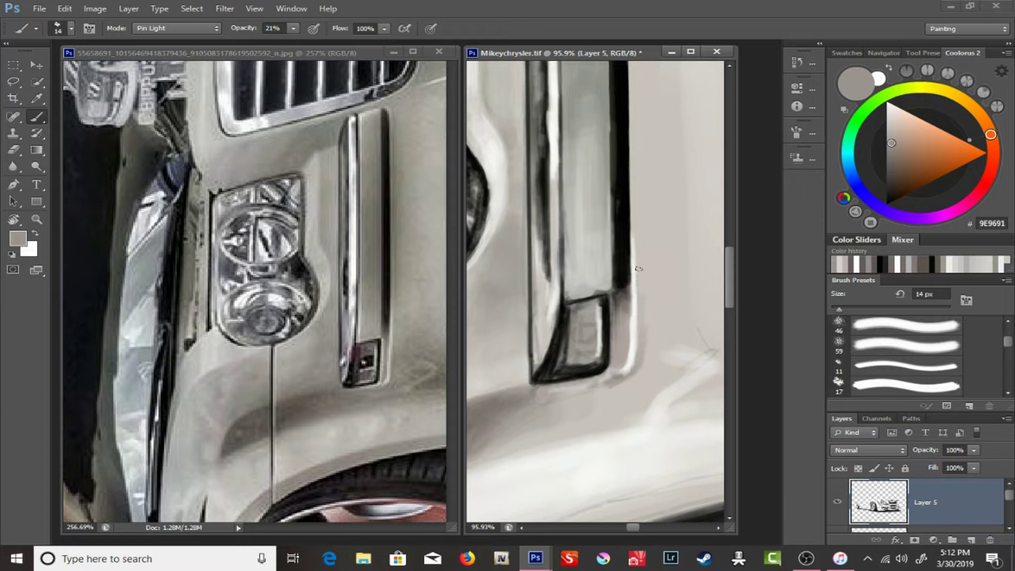
pyautogui.scroll(-2, 637, 269)
pyautogui.scroll(-5, 582, 275)
pyautogui.press(']')
pyautogui.press(']')
pyautogui.press(']')
# - Back in the painting document, set a 20 px brush and sample grey from the body
pyautogui.press('0')
pyautogui.press('9')
pyautogui.hotkey('ctrl', 'Tab')
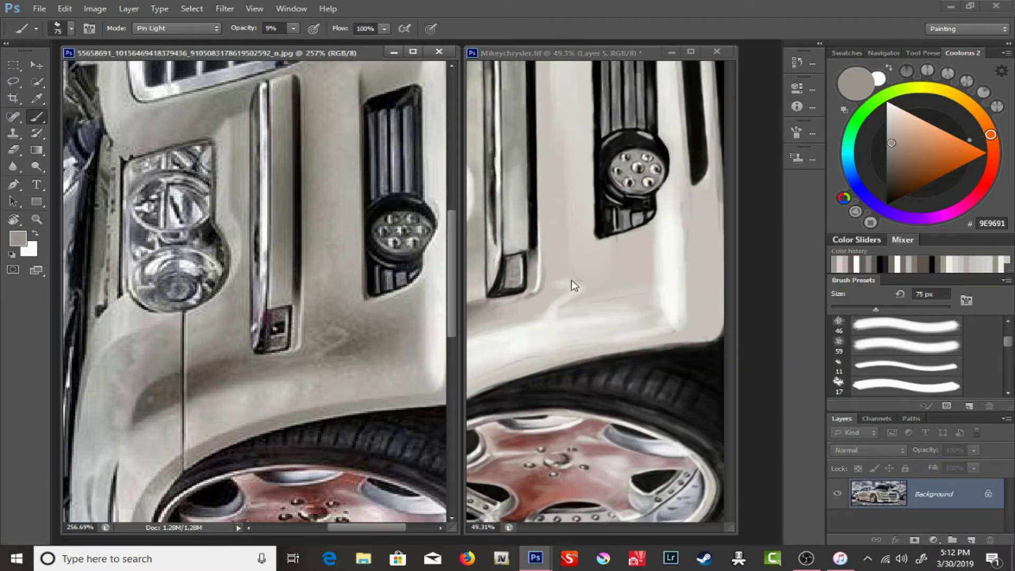
pyautogui.click(572, 285)
pyautogui.scroll(3, 534, 338)
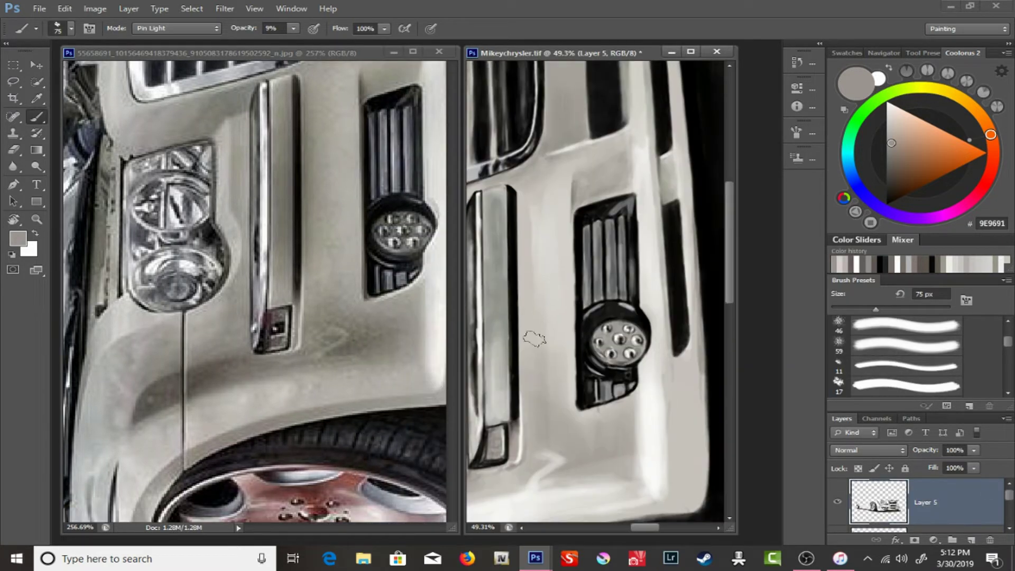
pyautogui.press('[')
pyautogui.press('[')
pyautogui.press('[')
pyautogui.keyDown('alt'); pyautogui.click(549, 239); pyautogui.keyUp('alt')
# - Paint a 9E9691 grey stroke along the trim strip, then lower opacity to 21%
pyautogui.moveTo(293, 28); pyautogui.dragTo(329, 40)
pyautogui.press('0')
pyautogui.keyDown('alt'); pyautogui.click(536, 254); pyautogui.keyUp('alt')
pyautogui.press(']')
pyautogui.press(']')
pyautogui.press(']')
pyautogui.moveTo(520, 185); pyautogui.dragTo(526, 320)
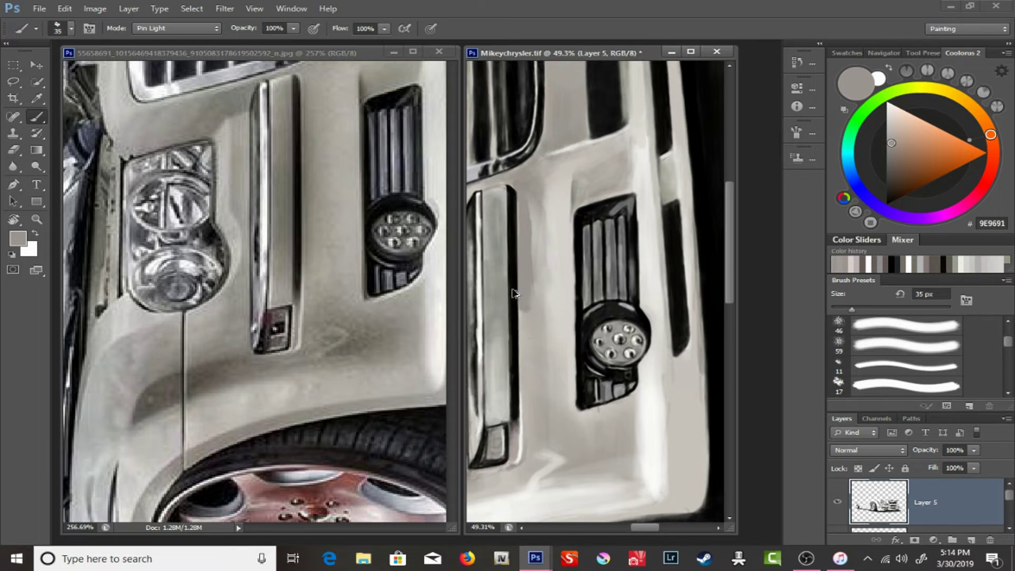
pyautogui.press('2')
pyautogui.press('1')
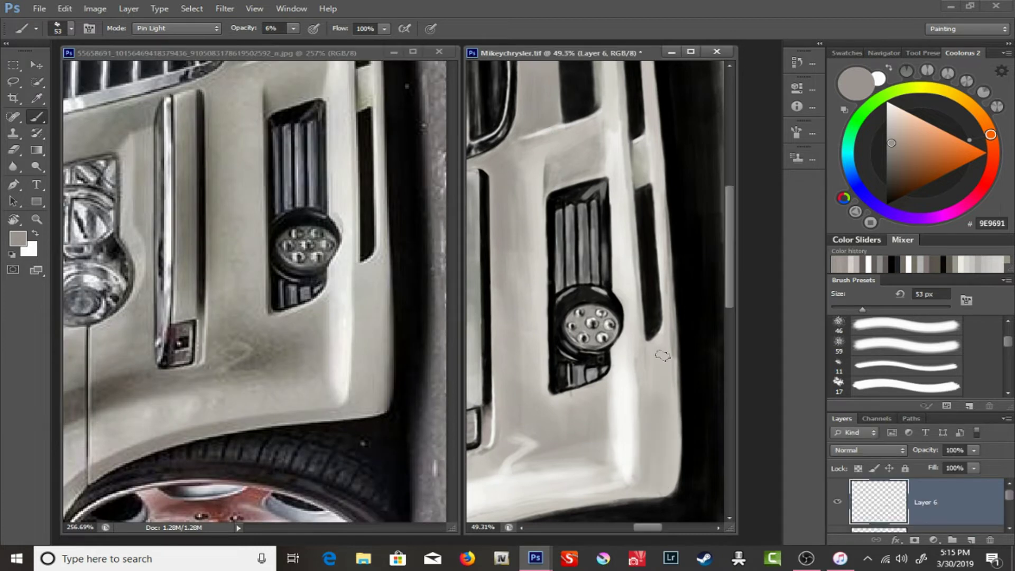
# - Resize the brush to 19 px for shading the bumper beside the fog lamp
pyautogui.scroll(-5, 671, 292)
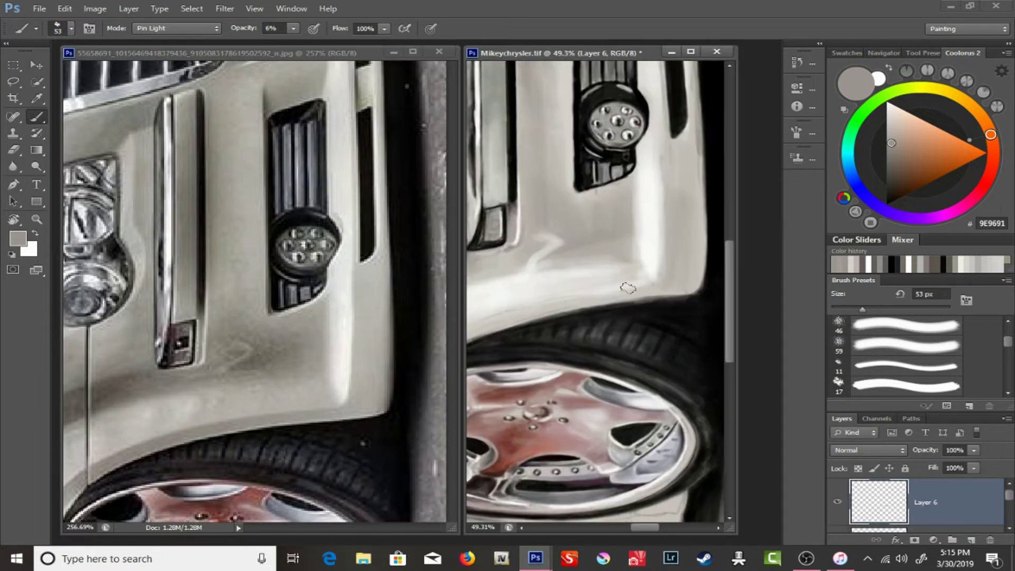
pyautogui.rightClick(543, 230)
pyautogui.write('19')
pyautogui.press('Return')
pyautogui.rightClick(529, 232)
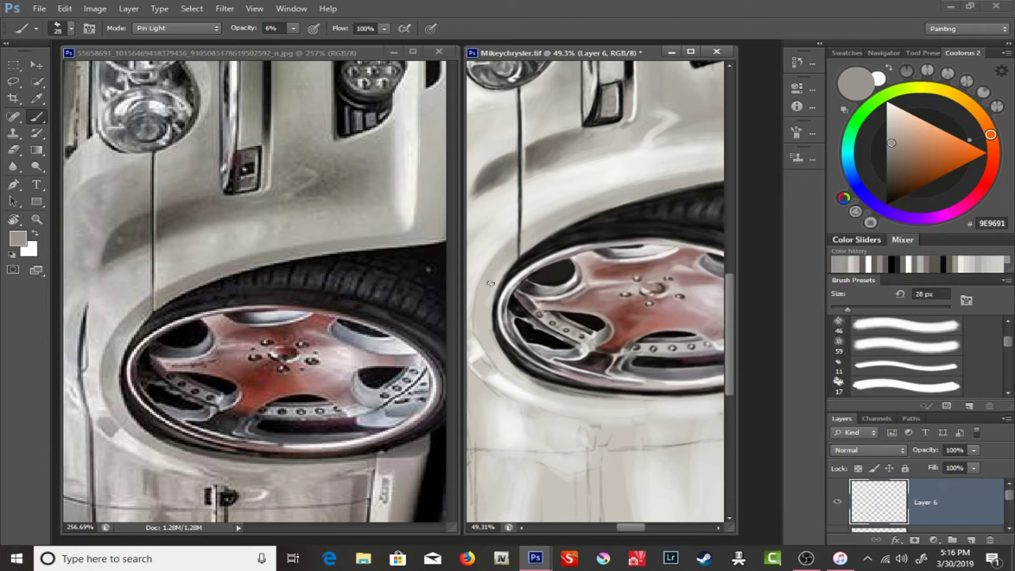
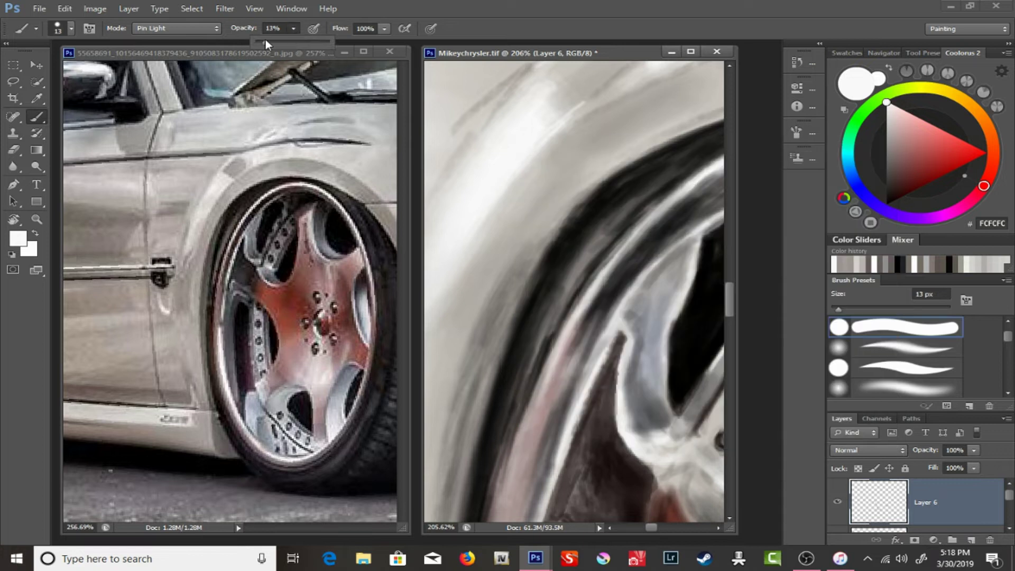
# - Zoom out to the whole front wheel and set a softer, lower-flow brush at about 33% opacity
pyautogui.press('z')
pyautogui.scroll(-5, 594, 195)
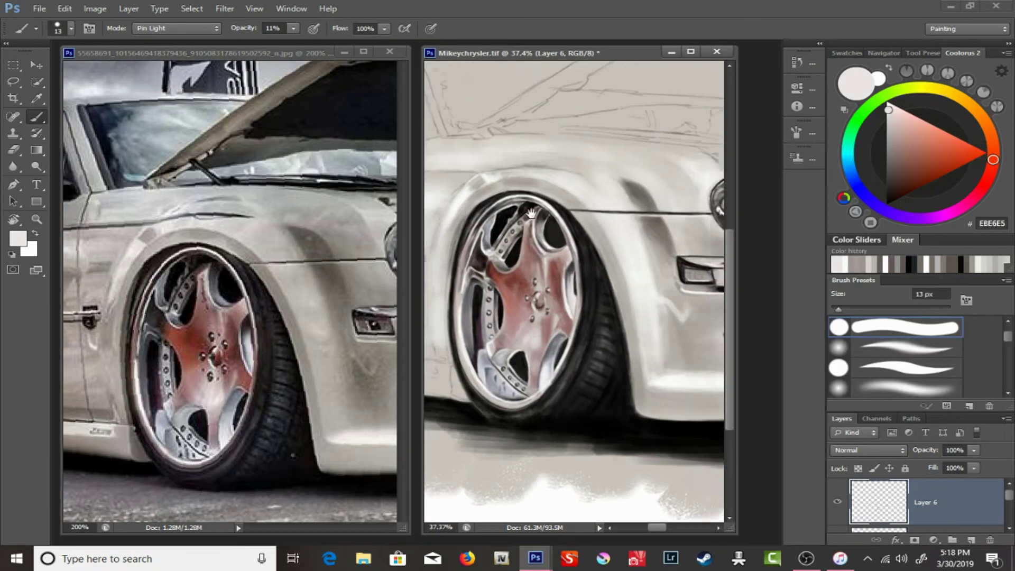
pyautogui.press('5')
pyautogui.moveTo(384, 29); pyautogui.dragTo(338, 51)
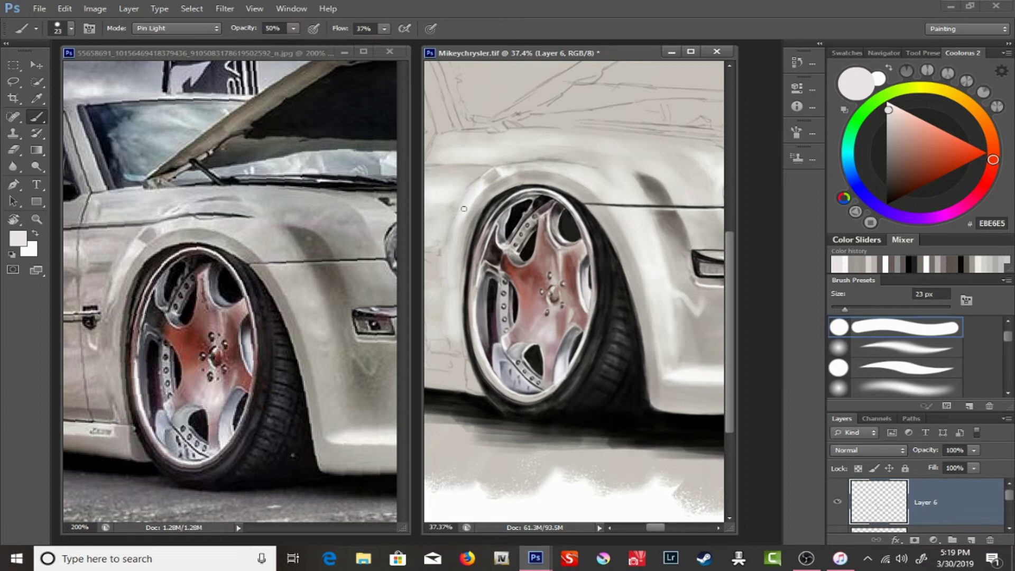
pyautogui.press('3')
pyautogui.press('3')
# - Sample a mid grey from the fender and drop the brush opacity to 8% for faint shading
pyautogui.keyDown('alt'); pyautogui.click(547, 304); pyautogui.keyUp('alt')
pyautogui.press('1')
pyautogui.press('5')
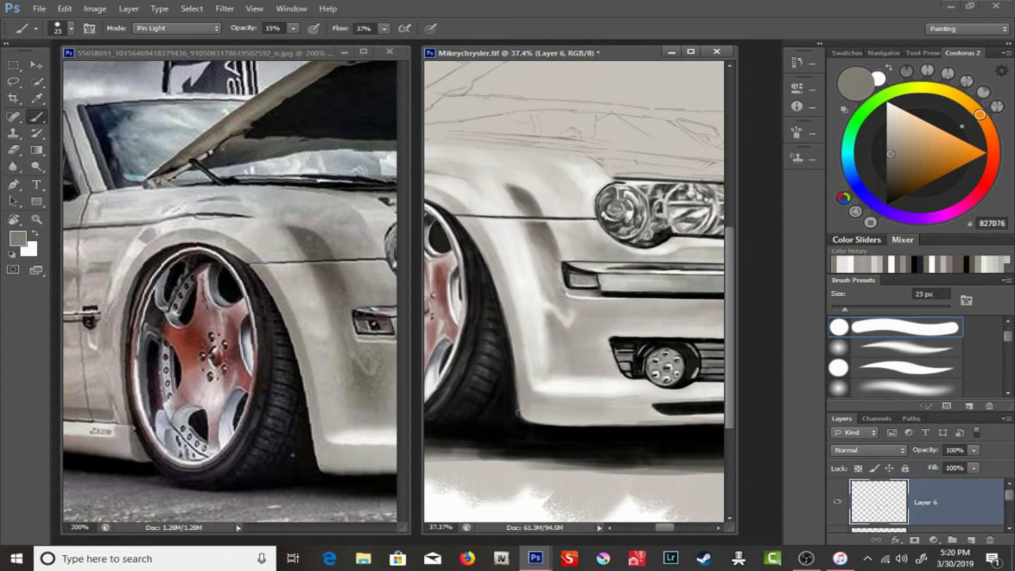
pyautogui.press('0')
pyautogui.press('8')
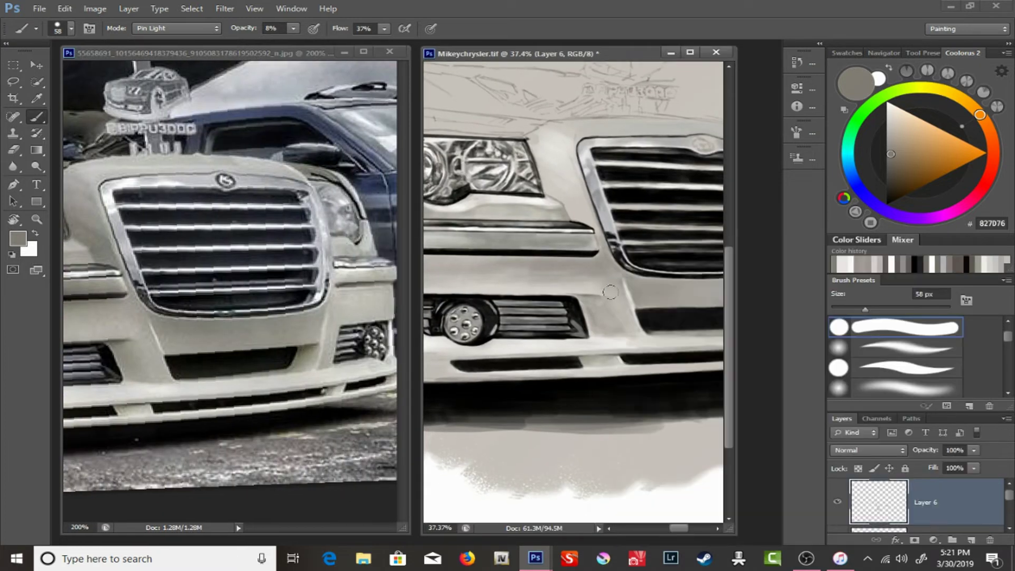
# - Sample a light grey from the painting and set an 11 px brush for the headlight area
pyautogui.moveTo(609, 292); pyautogui.dragTo(550, 259)
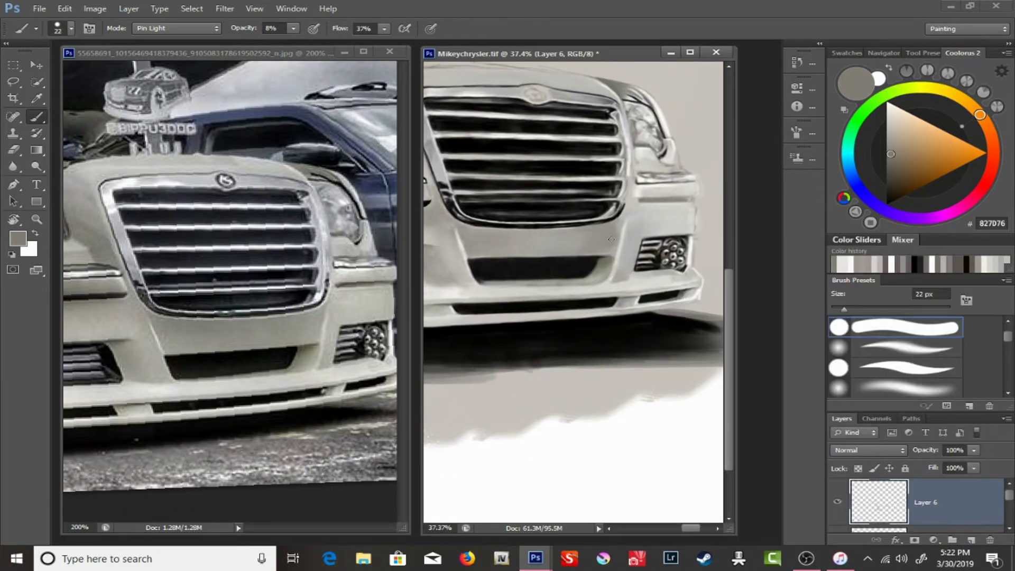
pyautogui.keyDown('alt'); pyautogui.click(635, 222); pyautogui.keyUp('alt')
pyautogui.press(']')
pyautogui.press(']')
pyautogui.press(']')
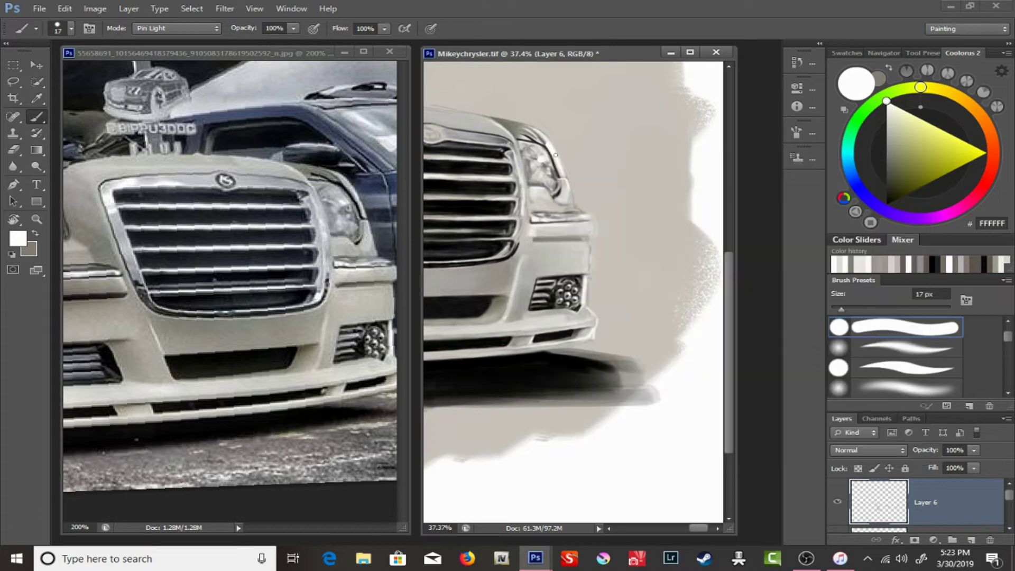
pyautogui.scroll(5, 555, 206)
pyautogui.rightClick(544, 168)
pyautogui.press('Escape')
pyautogui.press('z')
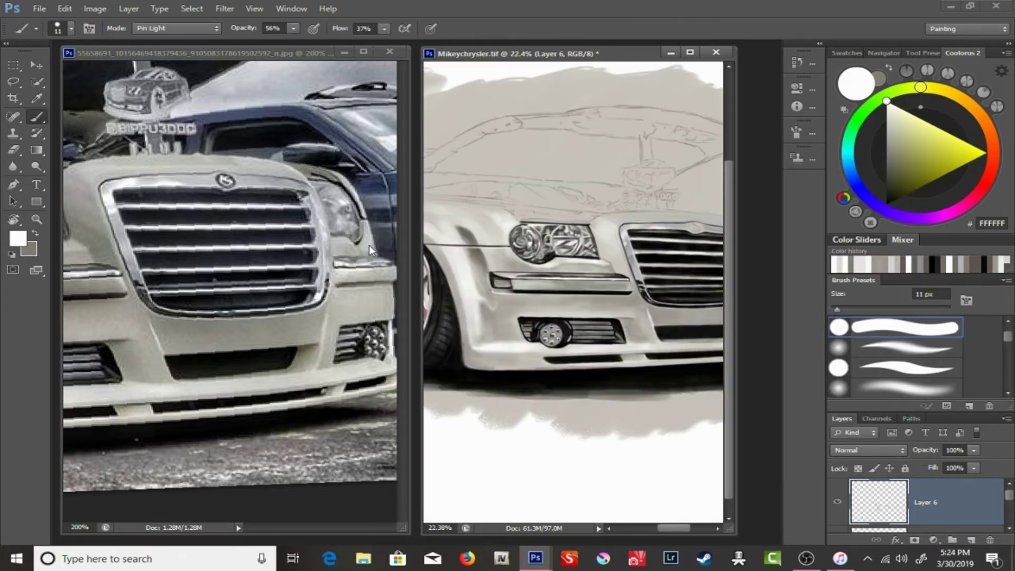
# - Paint faint 9% opacity strokes around the headlight, then pick a mid grey with a 41 px brush
pyautogui.press('0')
pyautogui.press('9')
pyautogui.moveTo(528, 249)
pyautogui.mouseDown()
pyautogui.moveTo(516, 185)
pyautogui.moveTo(505, 183)
pyautogui.mouseUp()
pyautogui.keyDown('alt'); pyautogui.click(515, 244); pyautogui.keyUp('alt')
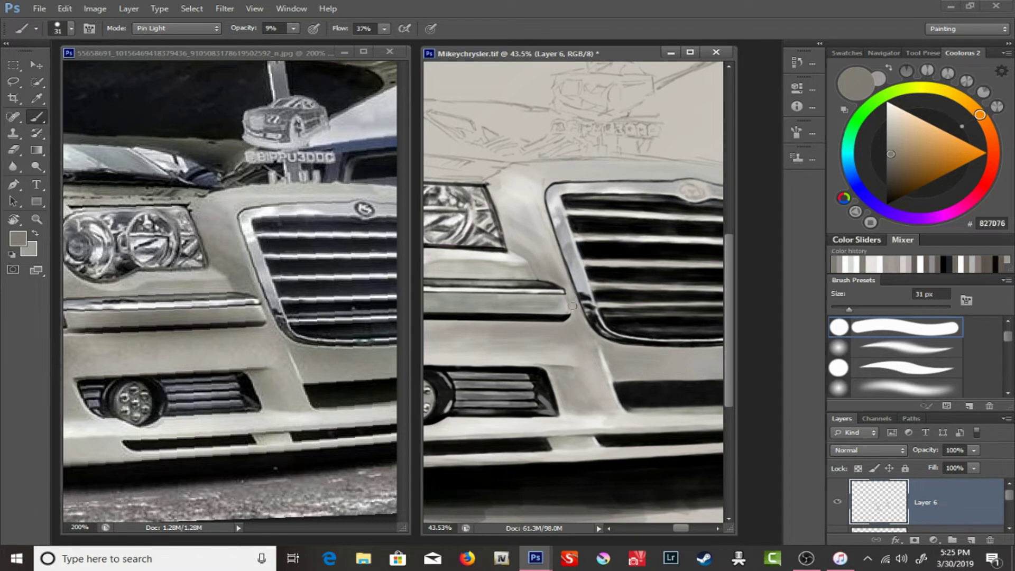
pyautogui.rightClick(521, 241)
pyautogui.press('Escape')
pyautogui.press(']')
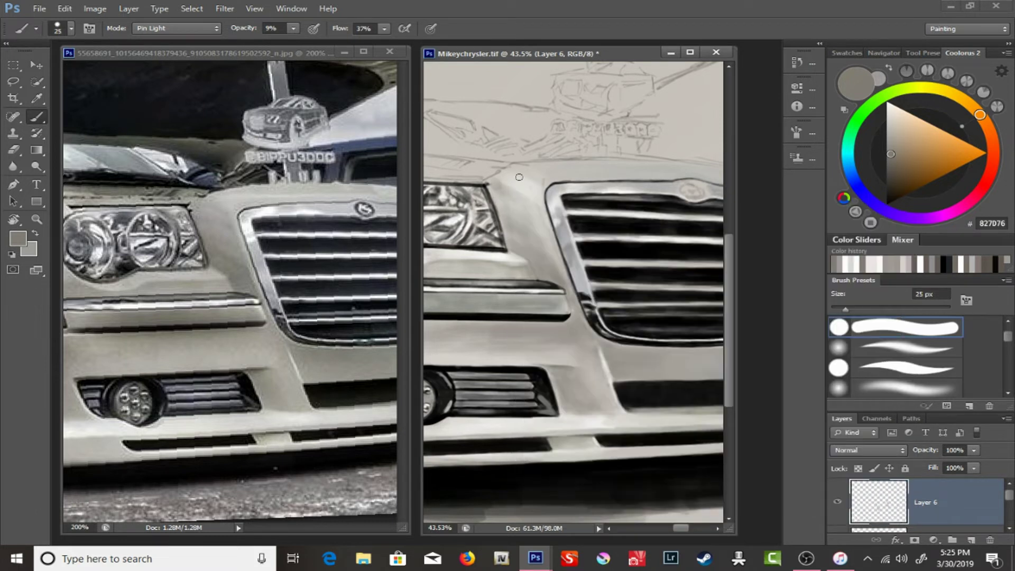
# - Shade the bodywork toward the grille edge in light grey at 8% opacity with a 37 px brush
pyautogui.keyDown('alt'); pyautogui.click(524, 211); pyautogui.keyUp('alt')
pyautogui.press('8')
pyautogui.rightClick(529, 196)
pyautogui.press('Escape')
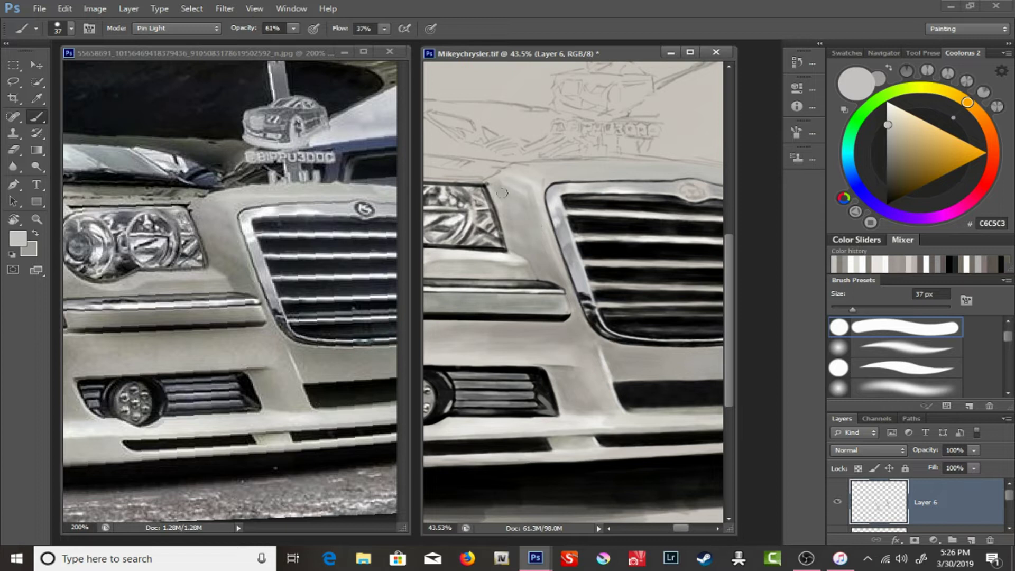
pyautogui.scroll(3, 542, 248)
pyautogui.press('[')
pyautogui.press('[')
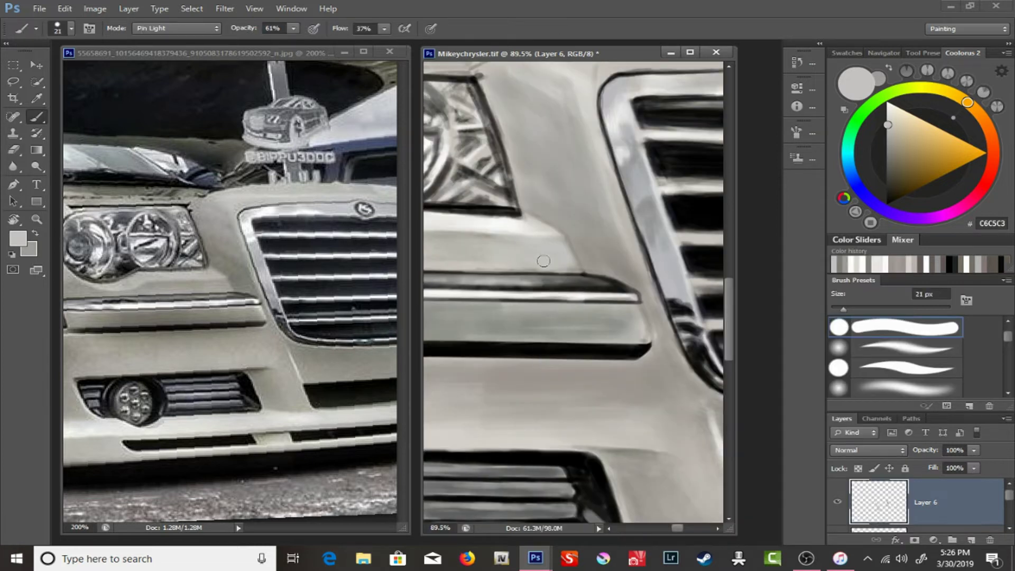
pyautogui.keyDown('alt'); pyautogui.click(570, 231); pyautogui.keyUp('alt')
# - Paint dark strokes along the grille edge, ending with black at 9% opacity and a 7 px brush
pyautogui.press('z')
pyautogui.scroll(-5, 528, 201)
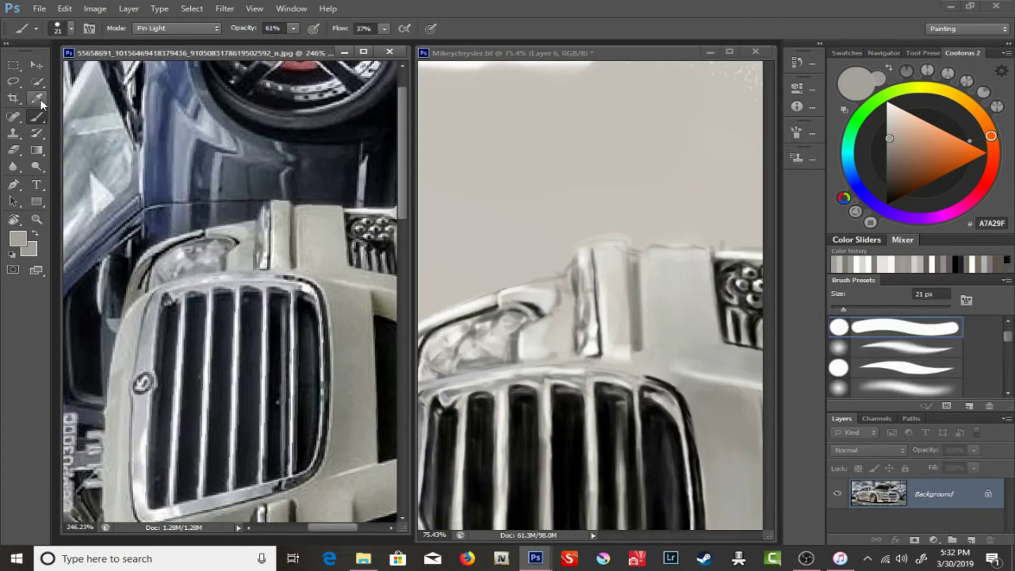
pyautogui.press('3')
pyautogui.press('6')
pyautogui.moveTo(632, 312)
pyautogui.mouseDown()
pyautogui.moveTo(634, 258)
pyautogui.moveTo(596, 312)
pyautogui.moveTo(599, 354)
pyautogui.moveTo(573, 308)
pyautogui.mouseUp()
pyautogui.click(886, 204)
pyautogui.press('2')
pyautogui.press('3')
pyautogui.rightClick(561, 240)
pyautogui.press('0')
pyautogui.press('9')
pyautogui.moveTo(579, 263); pyautogui.dragTo(592, 282)
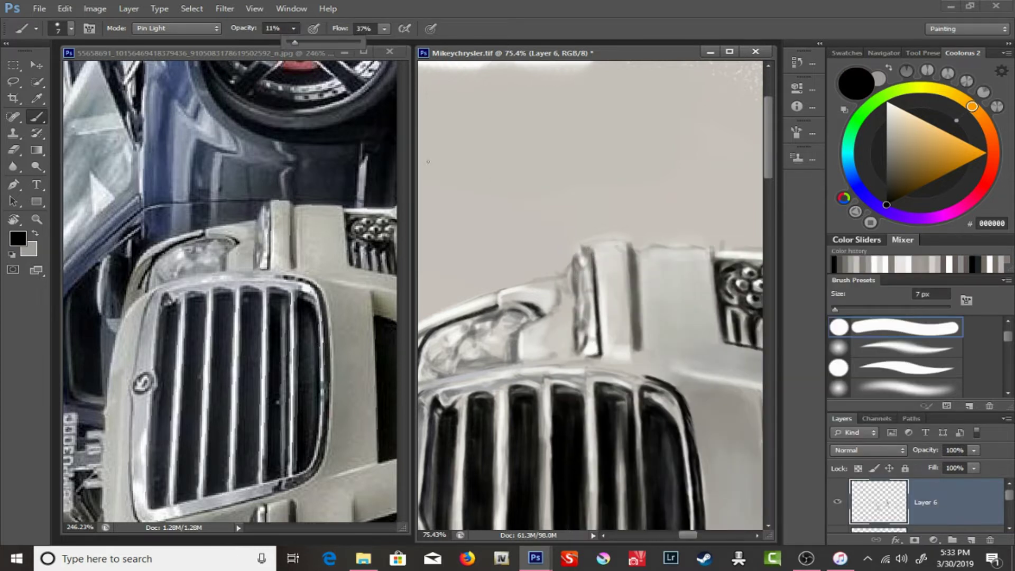
# - Rotate the canvas view around the grille and pick a darker grey at 10% opacity
pyautogui.press('i')
pyautogui.click(287, 211)
pyautogui.press('b')
pyautogui.rightClick(645, 270)
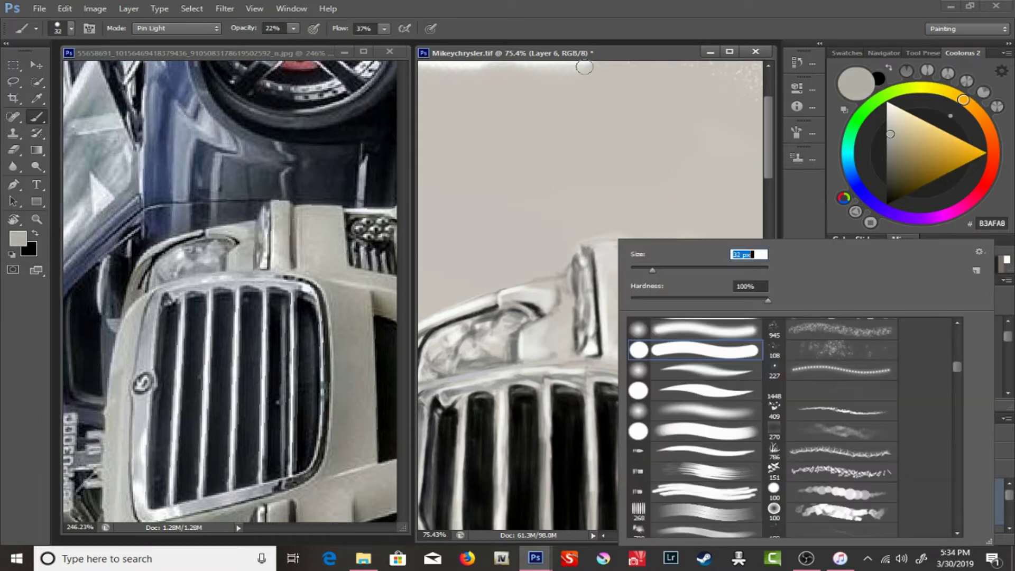
pyautogui.press('r')
pyautogui.moveTo(592, 296); pyautogui.dragTo(457, 284)
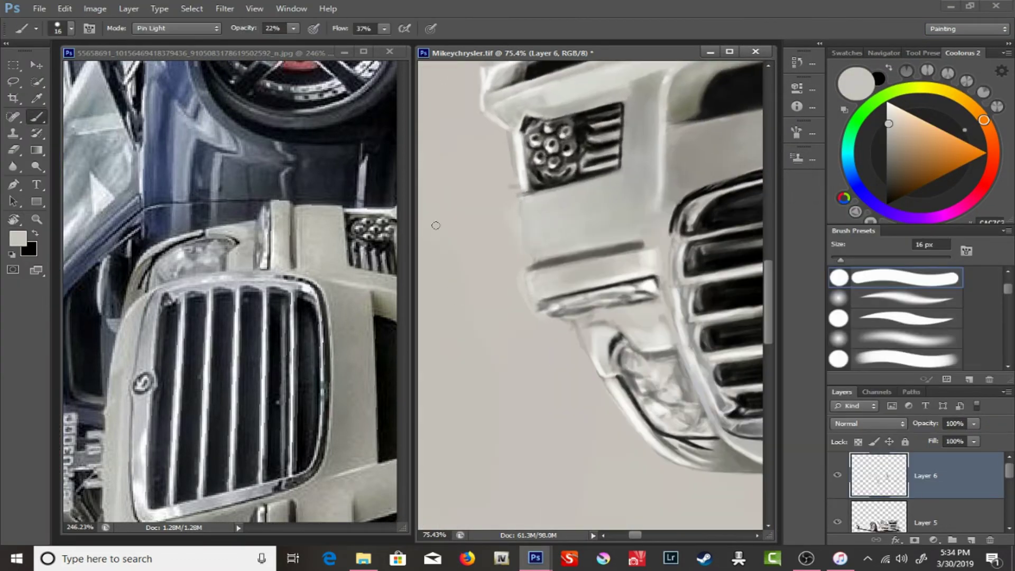
pyautogui.keyDown('alt'); pyautogui.click(525, 271); pyautogui.keyUp('alt')
pyautogui.moveTo(293, 28); pyautogui.dragTo(286, 44)
# - Expand the Layers panel, step through Layers 3 and 4, and reselect Layer 6
pyautogui.press('e')
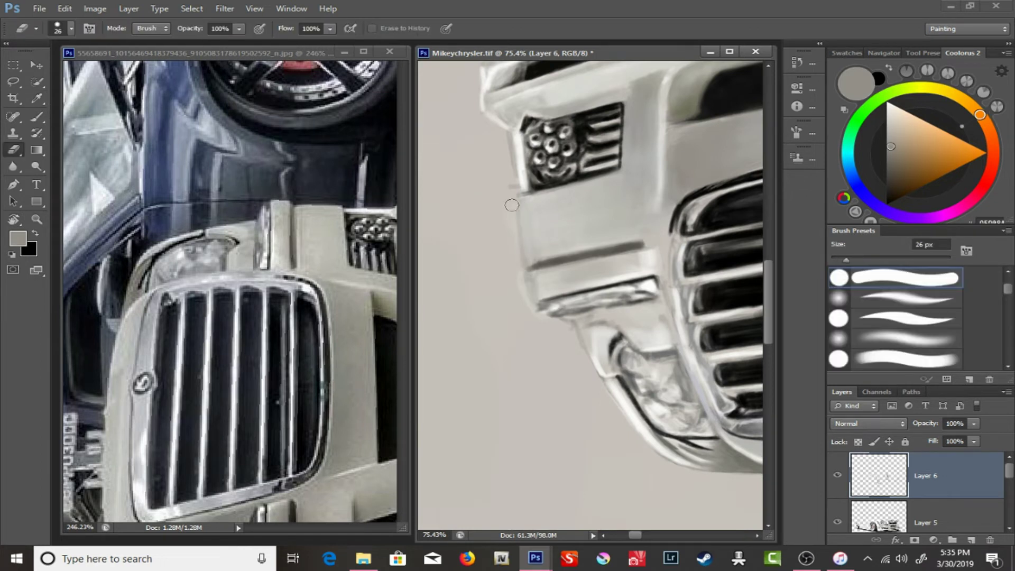
pyautogui.moveTo(937, 384); pyautogui.dragTo(937, 224)
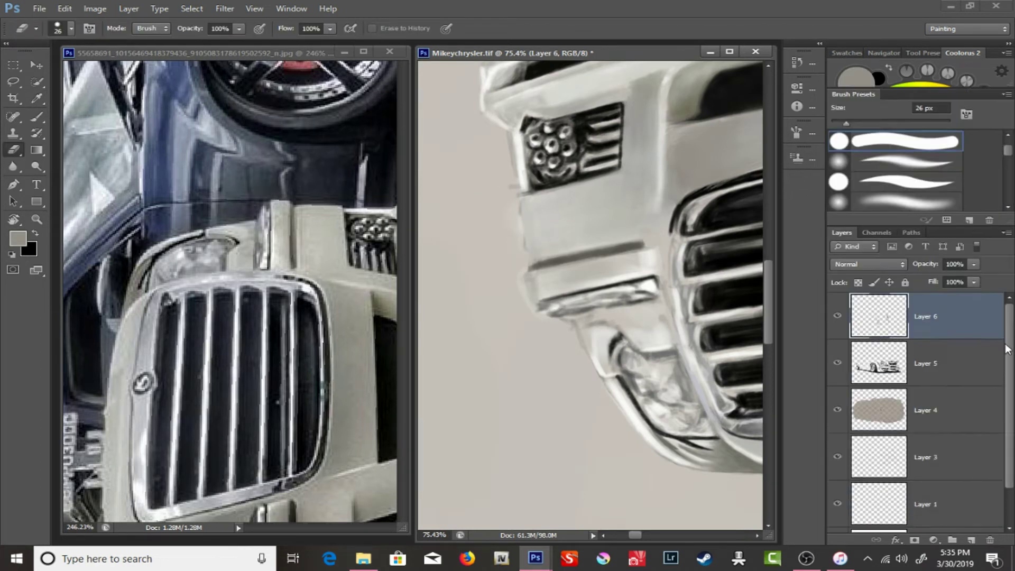
pyautogui.click(925, 415)
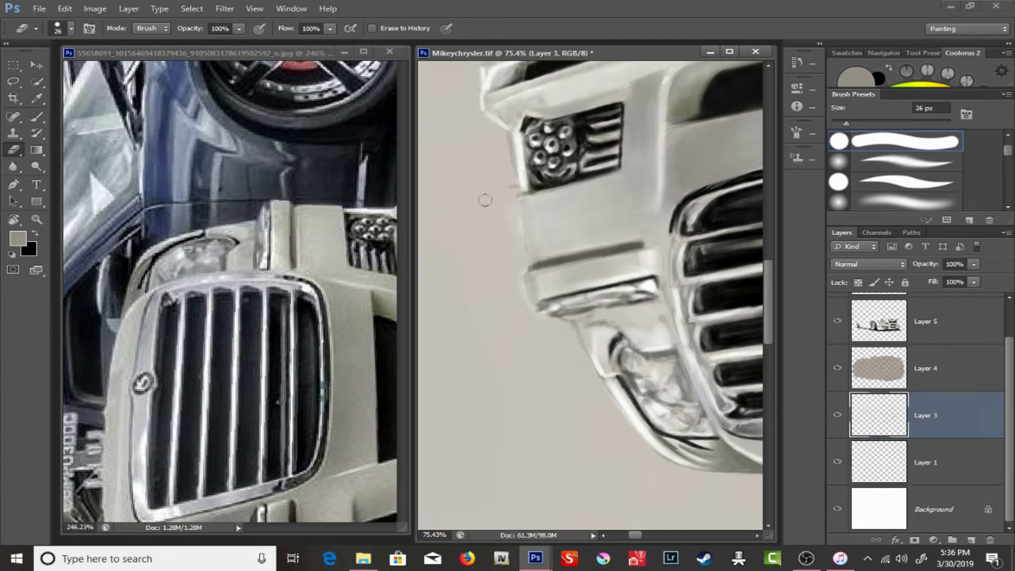
pyautogui.hotkey('alt', ']')
pyautogui.click(970, 330)
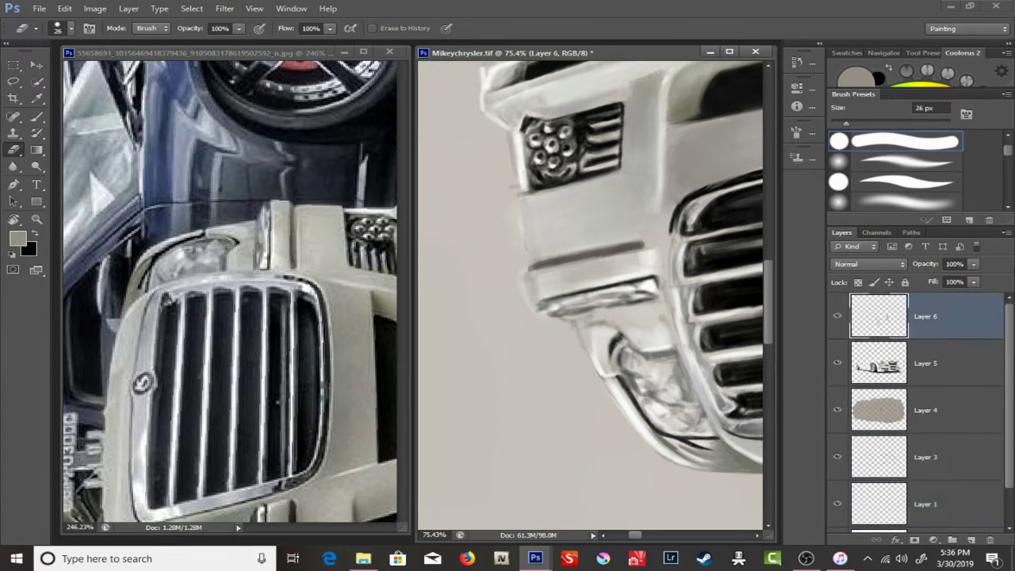
# - Resample light and dark greys for the grille with an 8 px brush at 25% opacity
pyautogui.press('b')
pyautogui.keyDown('alt'); pyautogui.click(510, 180); pyautogui.keyUp('alt')
pyautogui.click(293, 28)
pyautogui.keyDown('alt'); pyautogui.click(524, 282); pyautogui.keyUp('alt')
pyautogui.press('[')
pyautogui.press('[')
pyautogui.press('[')
pyautogui.click(37, 99)
pyautogui.click(543, 257)
pyautogui.press('b')
pyautogui.press('2')
pyautogui.press('5')
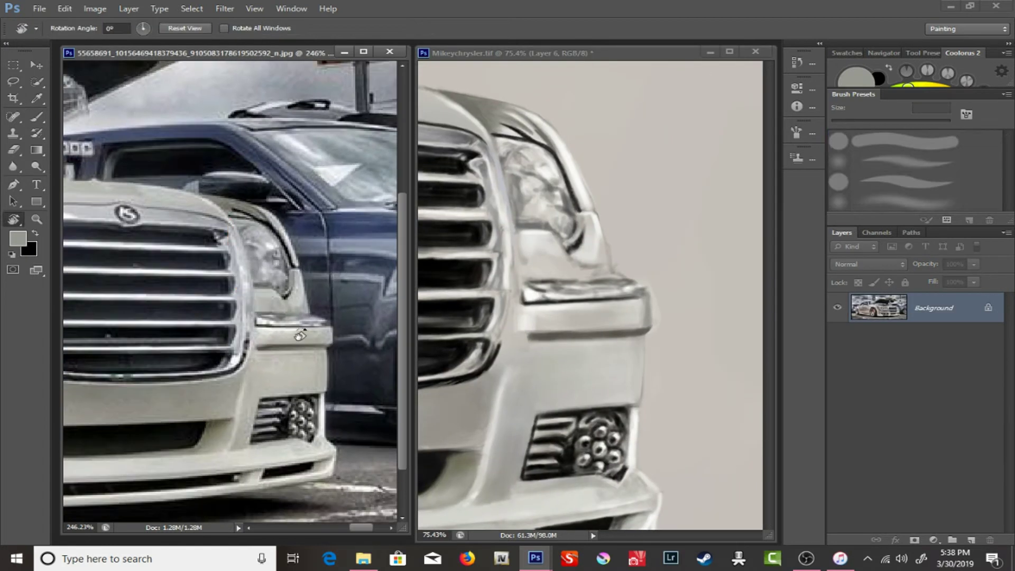
# - Paint near-white highlights along the headlight edge with an 11 px brush at 37% opacity
pyautogui.click(620, 290)
pyautogui.press('7')
pyautogui.press('1')
pyautogui.keyDown('alt'); pyautogui.click(577, 229); pyautogui.keyUp('alt')
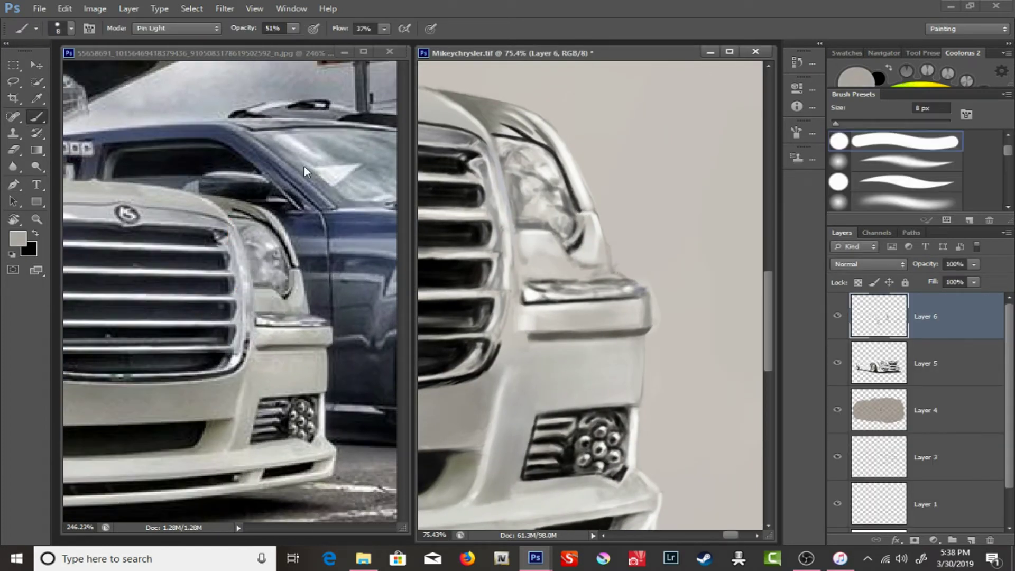
pyautogui.keyDown('alt'); pyautogui.click(518, 234); pyautogui.keyUp('alt')
pyautogui.click(293, 28)
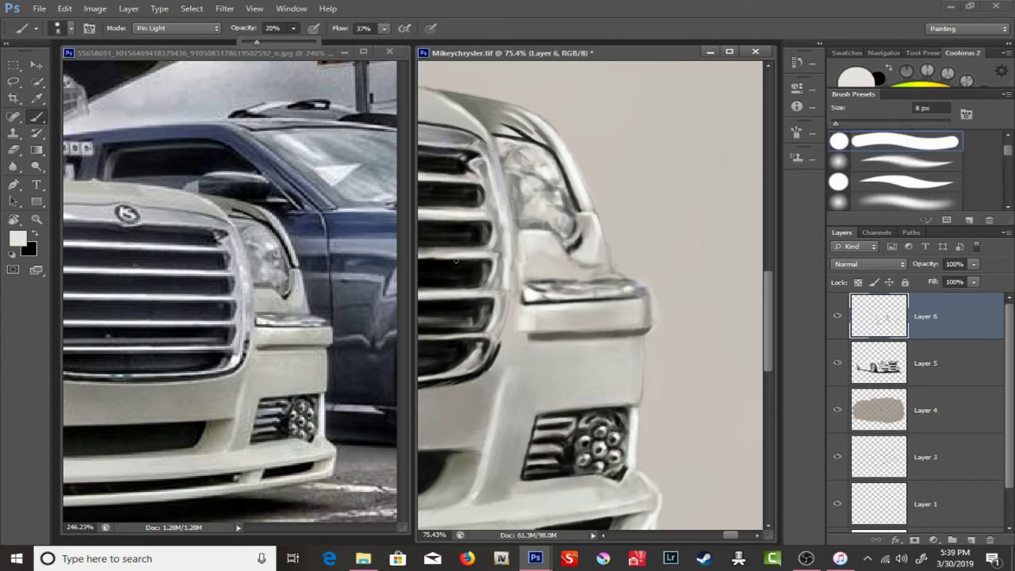
pyautogui.press('3')
pyautogui.press('7')
pyautogui.rightClick(534, 159)
pyautogui.moveTo(581, 183)
pyautogui.mouseDown()
pyautogui.moveTo(552, 183)
pyautogui.moveTo(577, 227)
pyautogui.mouseUp()
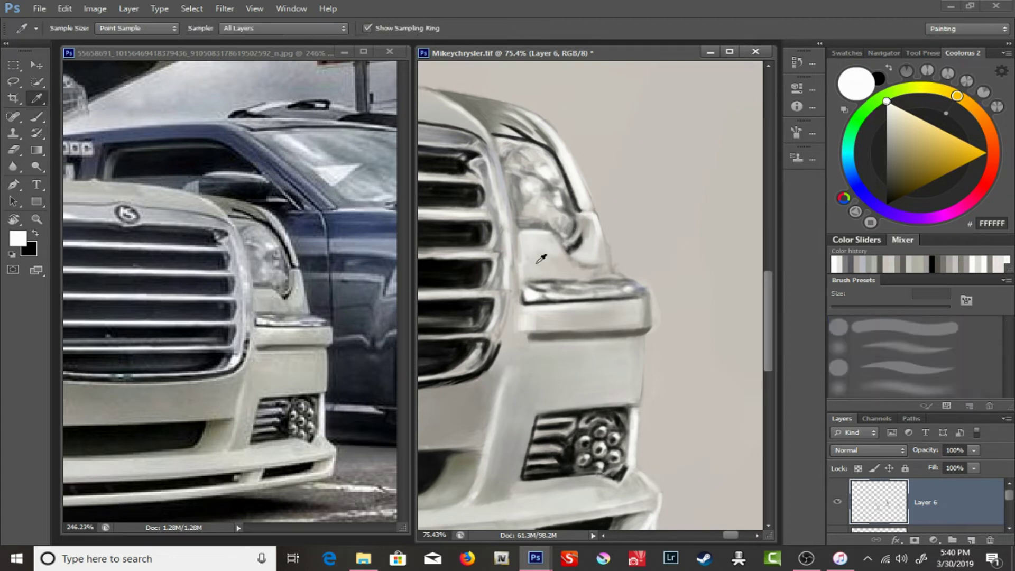
# - Add pure white highlights on the grille's chrome surround with a 7 px brush
pyautogui.keyDown('alt'); pyautogui.click(590, 253); pyautogui.keyUp('alt')
pyautogui.click(886, 100)
pyautogui.rightClick(512, 238)
pyautogui.press('Return')
pyautogui.moveTo(498, 343); pyautogui.dragTo(506, 276)
pyautogui.moveTo(480, 359)
pyautogui.mouseDown()
pyautogui.moveTo(534, 345)
pyautogui.moveTo(519, 361)
pyautogui.mouseUp()
pyautogui.press('x')
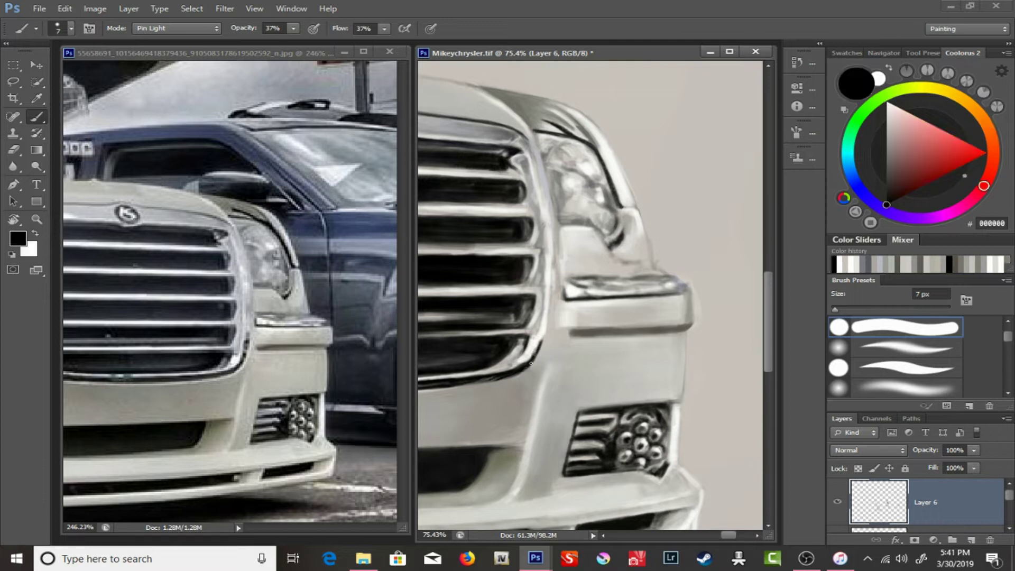
pyautogui.press('x')
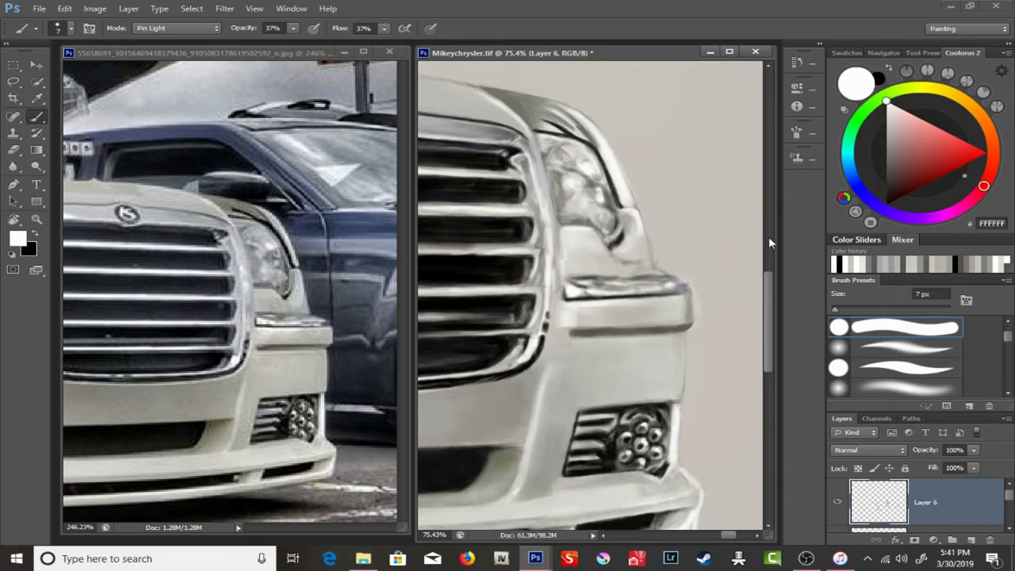
pyautogui.moveTo(549, 338); pyautogui.dragTo(548, 304)
# - Rotate the painting and reference photo to match, and bring the lower vent into view with a 5 px brush
pyautogui.moveTo(528, 360); pyautogui.dragTo(520, 375)
pyautogui.press('r')
pyautogui.moveTo(227, 159)
pyautogui.mouseDown()
pyautogui.moveTo(324, 317)
pyautogui.moveTo(317, 338)
pyautogui.mouseUp()
pyautogui.scroll(2, 629, 159)
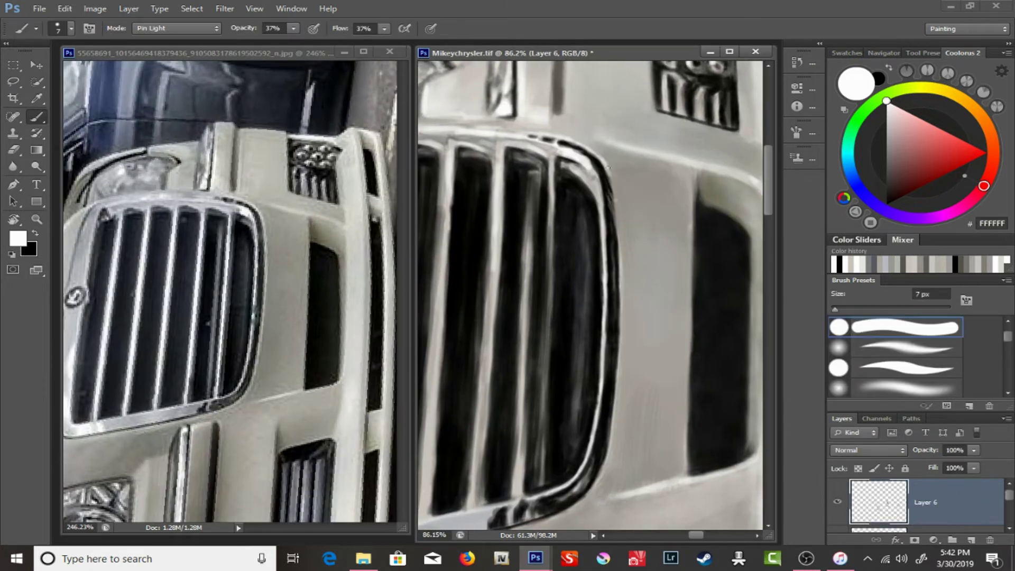
pyautogui.rightClick(617, 220)
pyautogui.press('Escape')
pyautogui.rightClick(618, 232)
pyautogui.press('Escape')
pyautogui.scroll(-3, 618, 253)
pyautogui.scroll(-1, 618, 227)
pyautogui.scroll(-1, 597, 158)
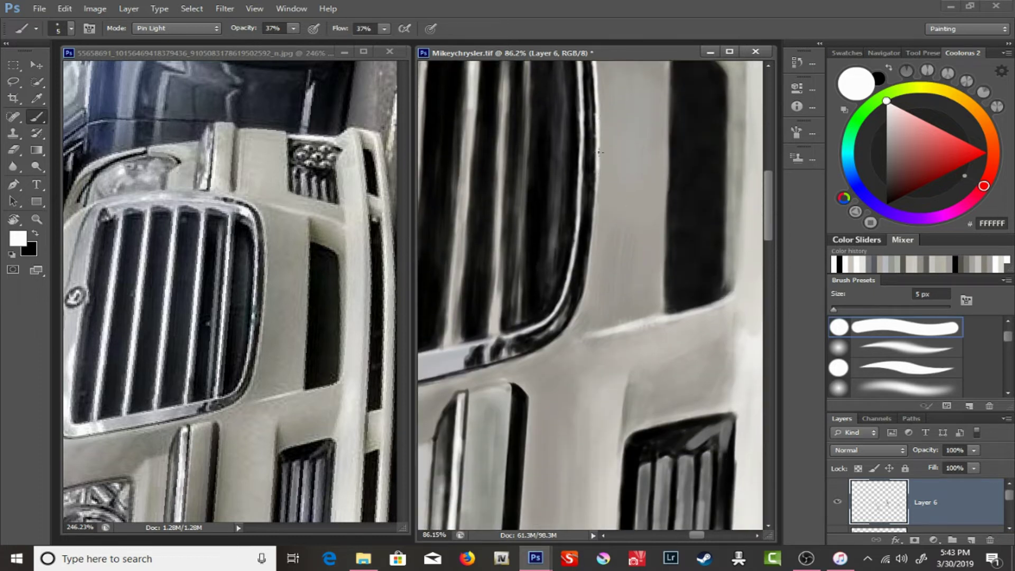
pyautogui.moveTo(576, 317)
pyautogui.mouseDown()
pyautogui.moveTo(670, 233)
pyautogui.moveTo(579, 268)
pyautogui.mouseUp()
# - Darken the grille strokes and its outer edge in black, then turn the reference upright
pyautogui.press('x')
pyautogui.moveTo(623, 244); pyautogui.dragTo(492, 279)
pyautogui.press('x')
pyautogui.keyDown('alt'); pyautogui.click(263, 189); pyautogui.keyUp('alt')
pyautogui.press('x')
pyautogui.moveTo(605, 272); pyautogui.dragTo(582, 323)
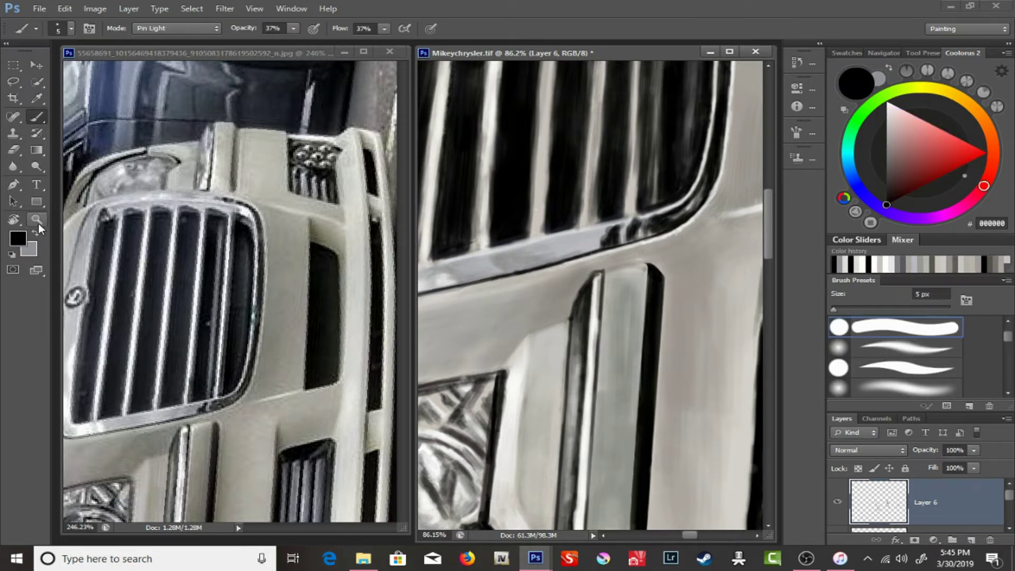
pyautogui.press('z')
pyautogui.moveTo(249, 206); pyautogui.dragTo(201, 295)
pyautogui.moveTo(751, 276)
pyautogui.mouseDown()
pyautogui.moveTo(716, 275)
pyautogui.moveTo(729, 276)
pyautogui.mouseUp()
# - Zoom painting and reference onto the headlight and bumper; set a 9 px brush at 17% opacity
pyautogui.moveTo(528, 216); pyautogui.dragTo(560, 216)
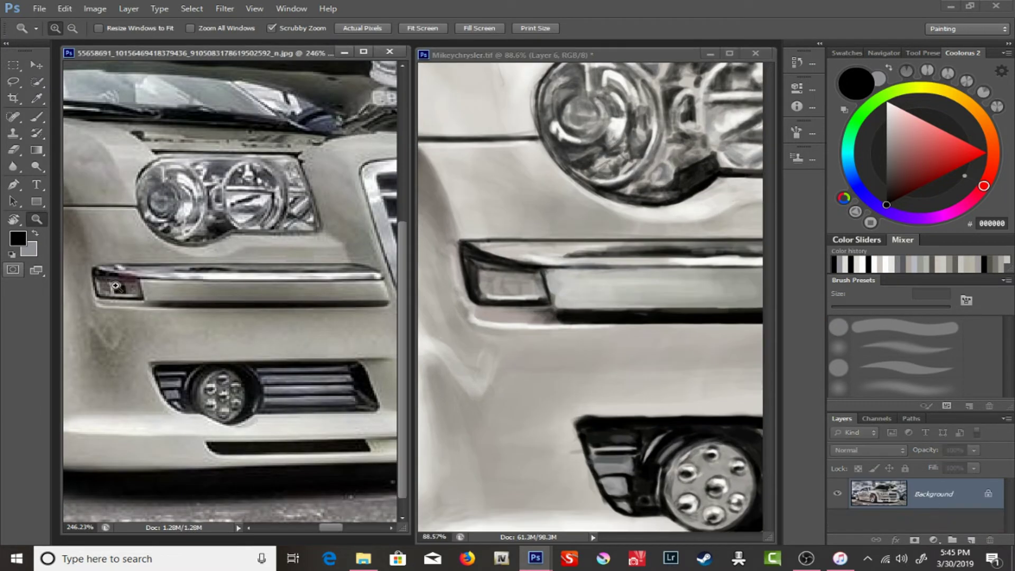
pyautogui.moveTo(105, 102); pyautogui.dragTo(122, 102)
pyautogui.press('b')
pyautogui.moveTo(293, 28); pyautogui.dragTo(278, 45)
pyautogui.rightClick(510, 265)
pyautogui.moveTo(516, 268); pyautogui.dragTo(523, 267)
pyautogui.press('Return')
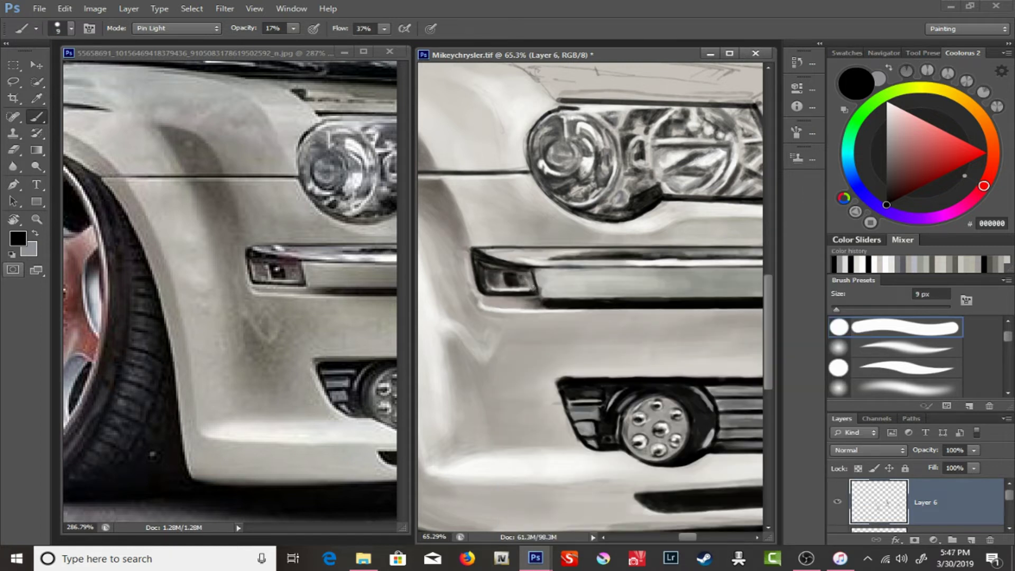
# - Switch to white at 26% opacity with a 5–6 px brush for bumper chrome highlights
pyautogui.keyDown('alt'); pyautogui.click(502, 264); pyautogui.keyUp('alt')
pyautogui.rightClick(494, 239)
pyautogui.press('Return')
pyautogui.moveTo(292, 28); pyautogui.dragTo(300, 43)
pyautogui.click(24, 235)
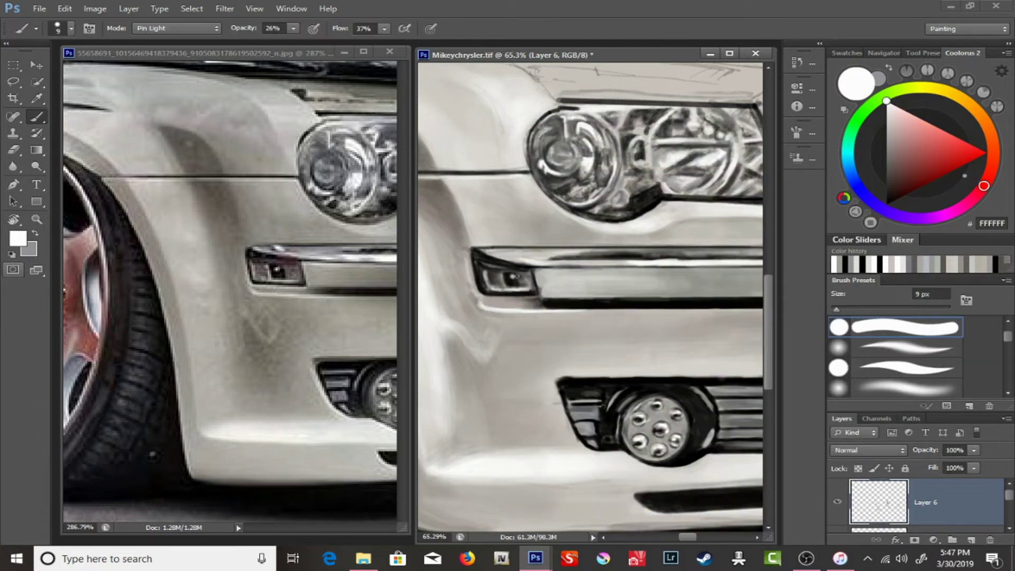
pyautogui.rightClick(477, 256)
pyautogui.press('Return')
pyautogui.rightClick(476, 284)
pyautogui.press('Return')
pyautogui.press('Return')
pyautogui.press(']')
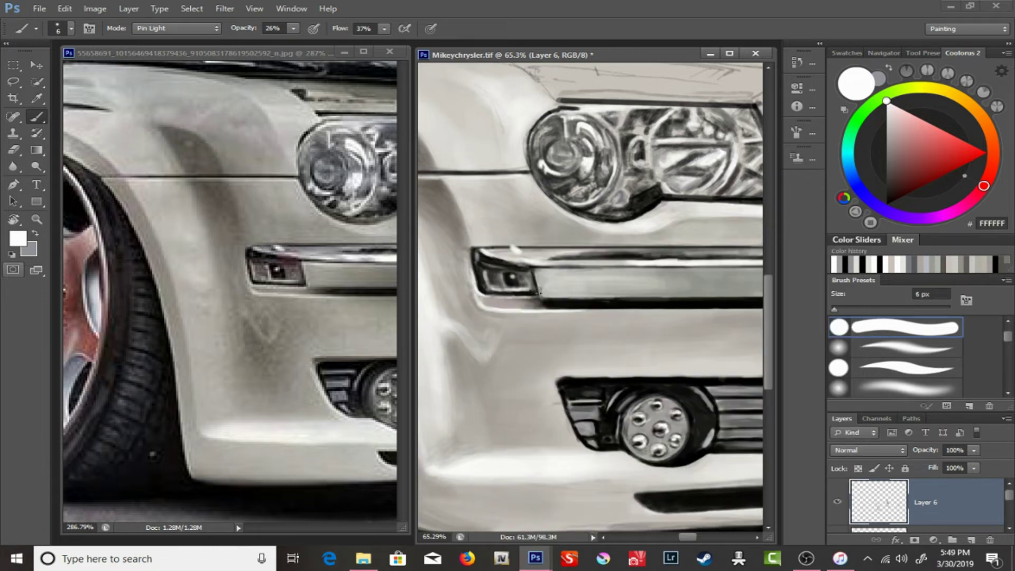
# - Lower brush opacity to 14%, set a 7 px size, and swap to black
pyautogui.rightClick(617, 243)
pyautogui.press('Escape')
pyautogui.press('1')
pyautogui.press('4')
pyautogui.rightClick(533, 253)
pyautogui.write('7')
pyautogui.press('Return')
pyautogui.press('x')
pyautogui.rightClick(560, 255)
pyautogui.press('Escape')
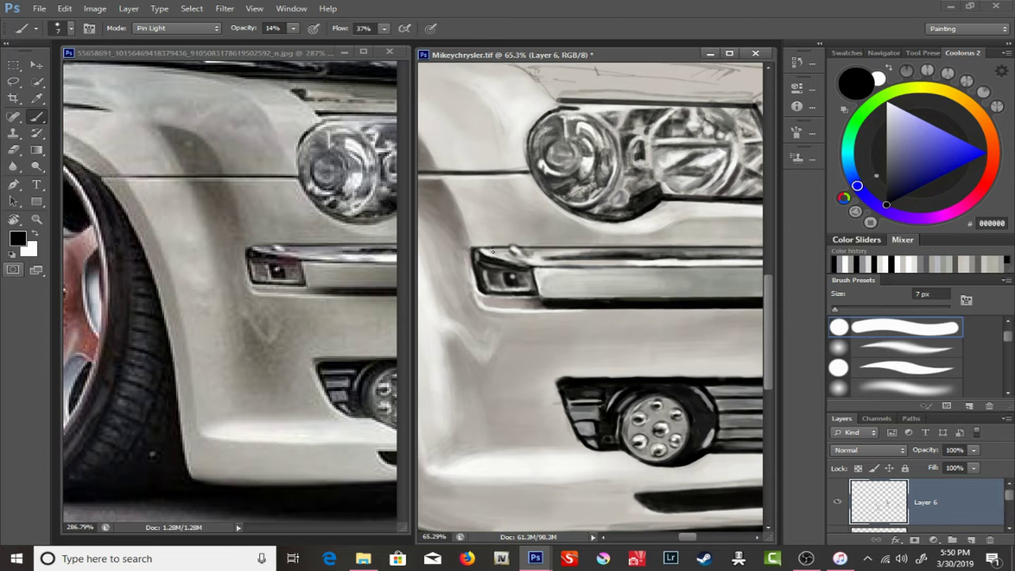
# - Set a 19 px brush at 9% opacity for dark shading beneath the chrome strip
pyautogui.press('x')
pyautogui.rightClick(536, 244)
pyautogui.press('Escape')
pyautogui.rightClick(550, 243)
pyautogui.write('19')
pyautogui.press('Return')
pyautogui.press('0')
pyautogui.press('9')
pyautogui.press('x')
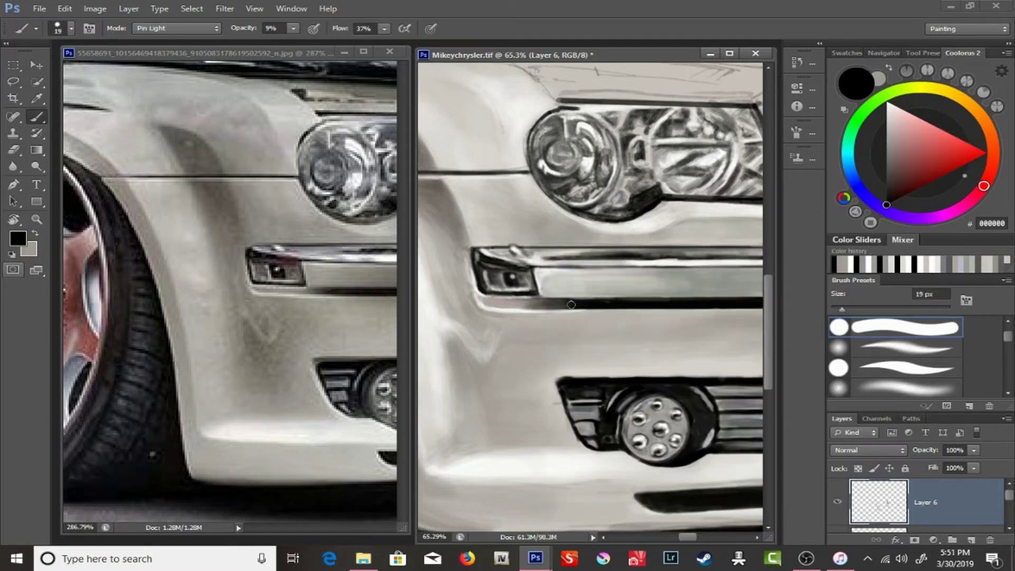
# - Choose the 11 px preset and dark grey 343434, then zoom out to the whole car
pyautogui.scroll(-3, 589, 296)
pyautogui.scroll(3, 589, 212)
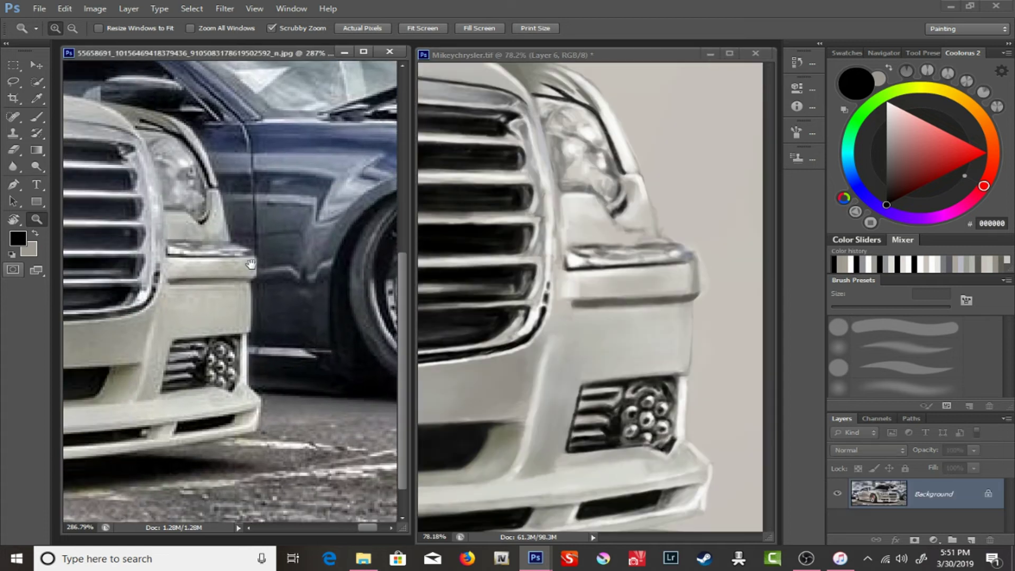
pyautogui.keyDown('alt'); pyautogui.click(224, 304); pyautogui.keyUp('alt')
pyautogui.rightClick(594, 240)
pyautogui.doubleClick(612, 335)
pyautogui.click(887, 181)
pyautogui.moveTo(886, 180); pyautogui.dragTo(886, 183)
pyautogui.moveTo(587, 247); pyautogui.dragTo(558, 300)
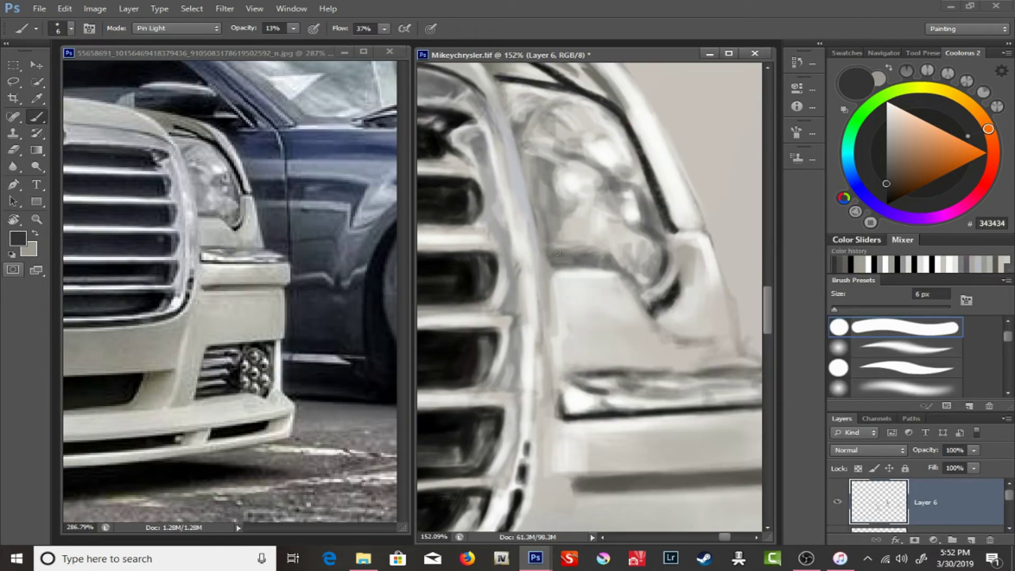
pyautogui.moveTo(494, 127); pyautogui.dragTo(537, 248)
pyautogui.press('alt')
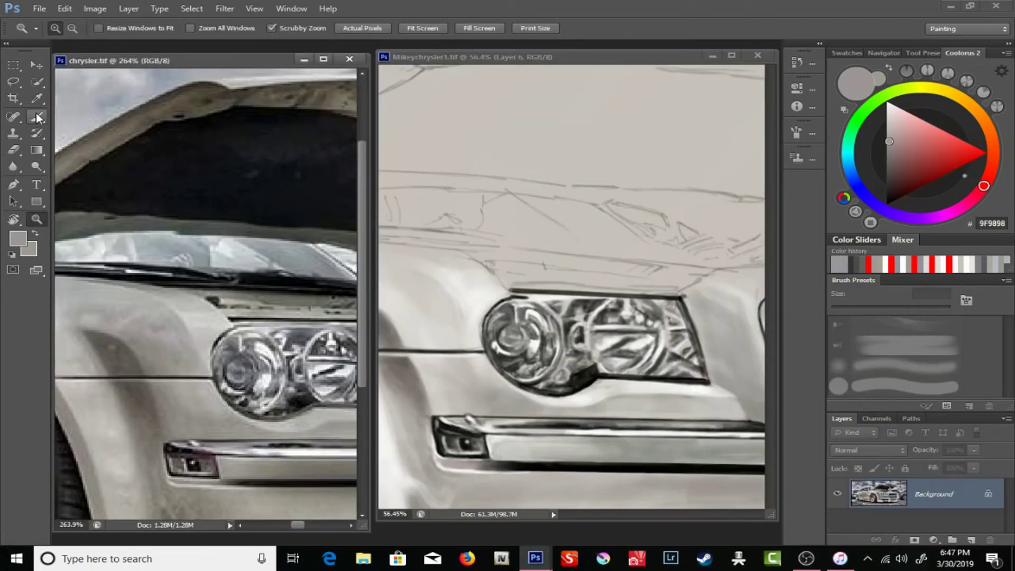
# - Pick near-black 19191F and sketch dark lines around the open hood edge
pyautogui.click(37, 117)
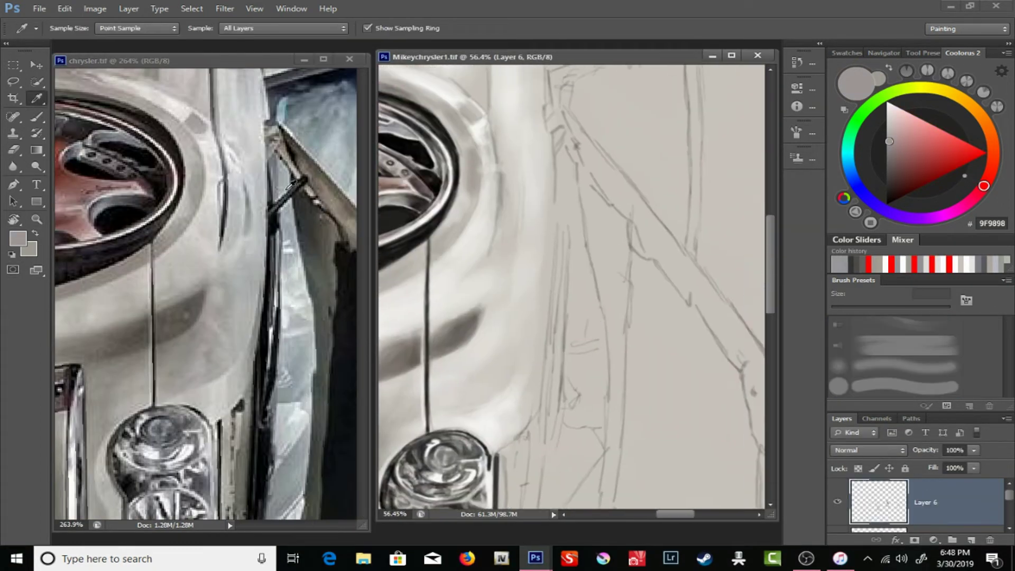
pyautogui.keyDown('alt'); pyautogui.click(353, 281); pyautogui.keyUp('alt')
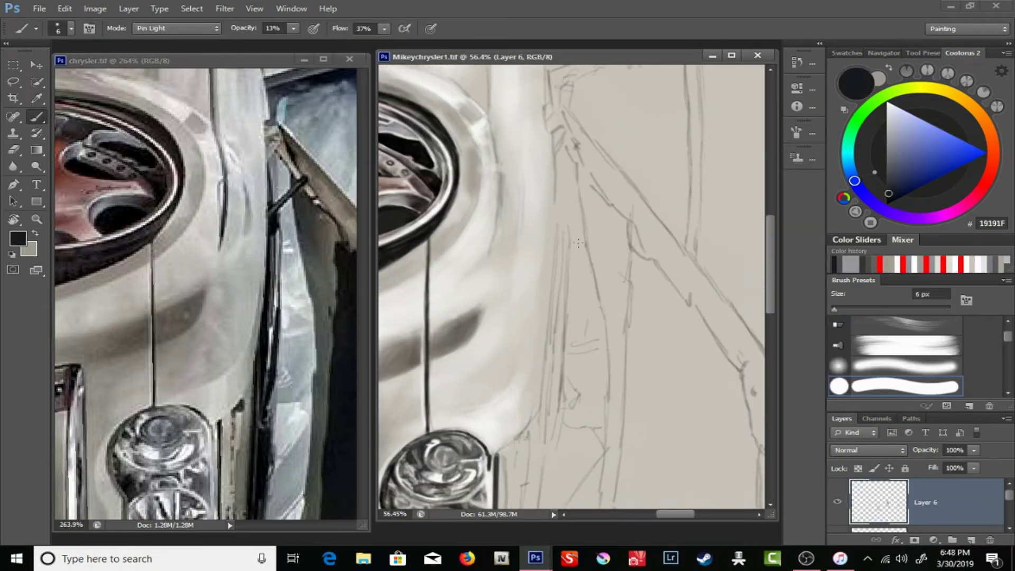
pyautogui.scroll(3, 553, 138)
pyautogui.moveTo(554, 244)
pyautogui.mouseDown()
pyautogui.moveTo(550, 187)
pyautogui.moveTo(591, 272)
pyautogui.mouseUp()
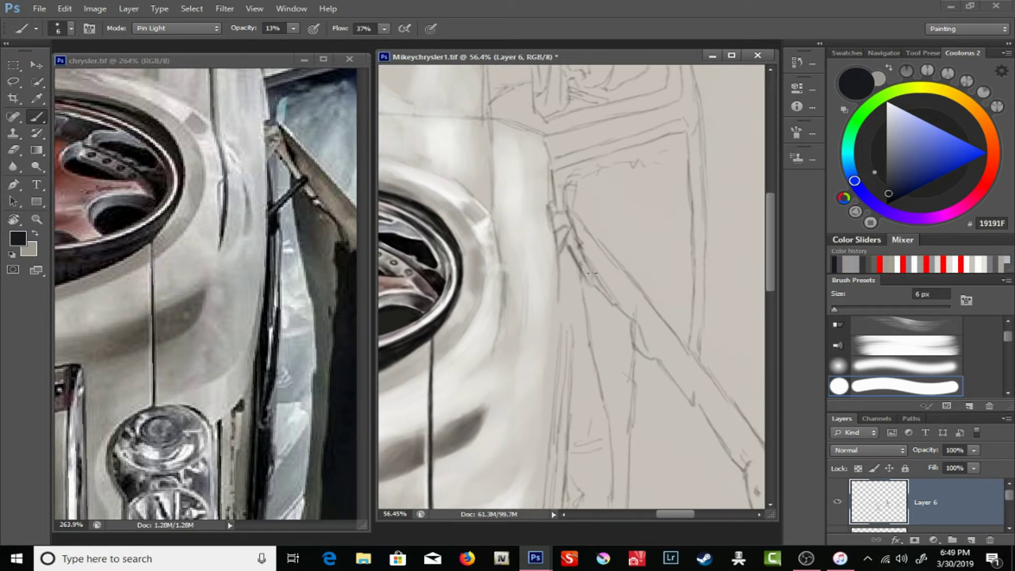
pyautogui.moveTo(559, 302)
pyautogui.mouseDown()
pyautogui.moveTo(583, 269)
pyautogui.moveTo(553, 306)
pyautogui.mouseUp()
pyautogui.moveTo(553, 256); pyautogui.dragTo(542, 176)
pyautogui.moveTo(544, 211)
pyautogui.mouseDown()
pyautogui.moveTo(550, 301)
pyautogui.moveTo(558, 234)
pyautogui.moveTo(546, 361)
pyautogui.mouseUp()
pyautogui.moveTo(550, 270)
pyautogui.mouseDown()
pyautogui.moveTo(546, 359)
pyautogui.moveTo(545, 316)
pyautogui.mouseUp()
# - Move both images to the matching area and sketch more outline strokes
pyautogui.moveTo(531, 364); pyautogui.dragTo(504, 287)
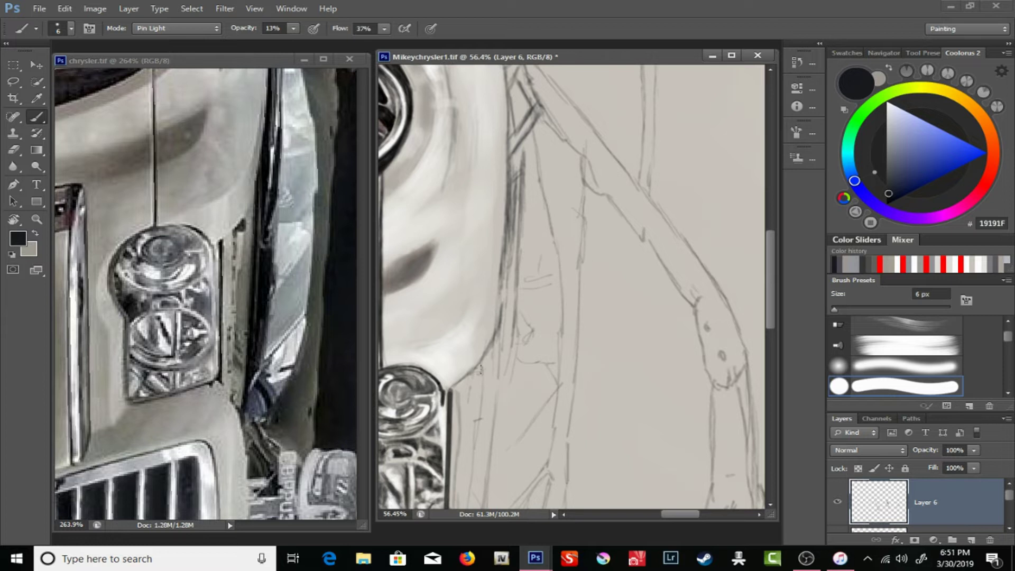
pyautogui.moveTo(484, 374); pyautogui.dragTo(471, 438)
pyautogui.moveTo(471, 439); pyautogui.dragTo(454, 354)
pyautogui.moveTo(449, 291); pyautogui.dragTo(455, 354)
pyautogui.moveTo(449, 423); pyautogui.dragTo(448, 305)
# - Sample light grey from the reference and soften the grey edge with a 12 px, 81% brush
pyautogui.keyDown('alt'); pyautogui.click(231, 284); pyautogui.keyUp('alt')
pyautogui.keyDown('alt'); pyautogui.click(231, 283); pyautogui.keyUp('alt')
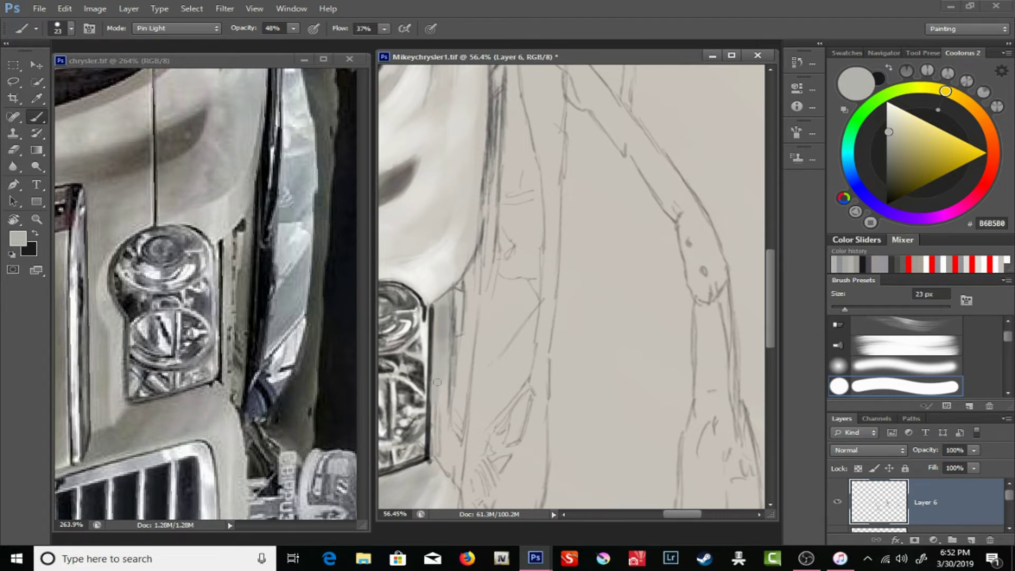
pyautogui.moveTo(440, 396); pyautogui.dragTo(416, 273)
pyautogui.press('x')
pyautogui.press('[')
pyautogui.press('[')
pyautogui.press('[')
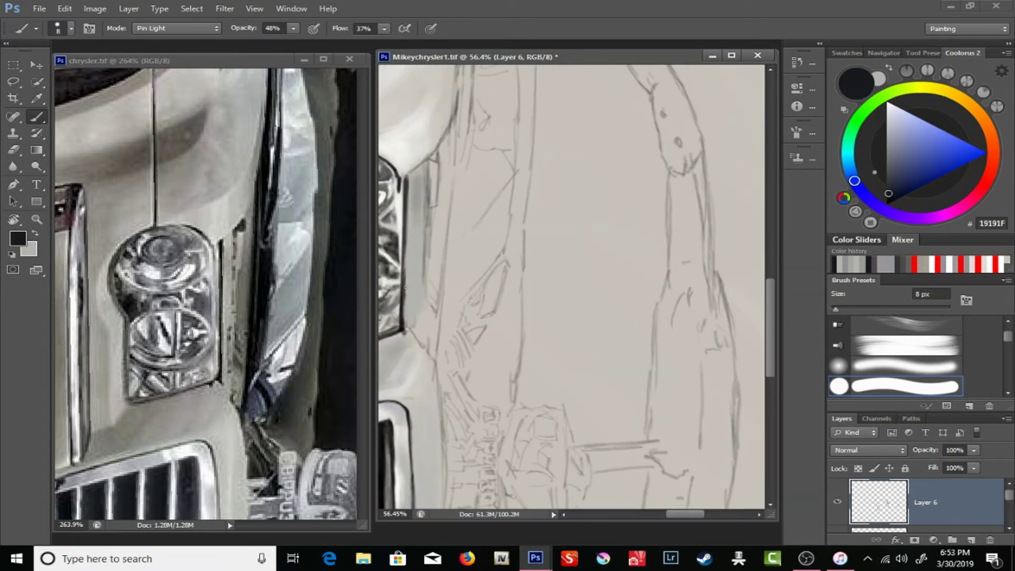
pyautogui.press('x')
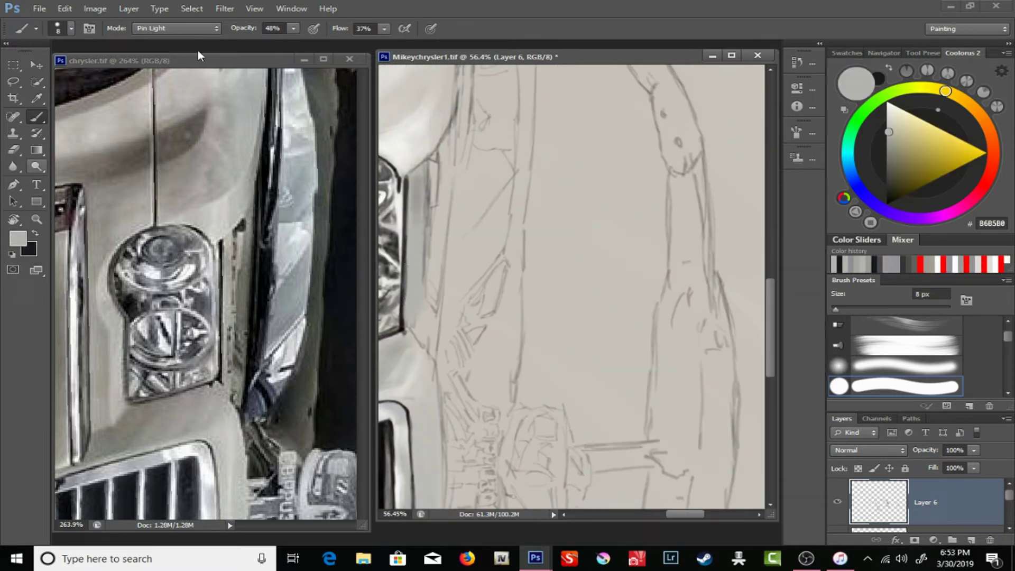
pyautogui.rightClick(414, 289)
pyautogui.press('8')
pyautogui.press('1')
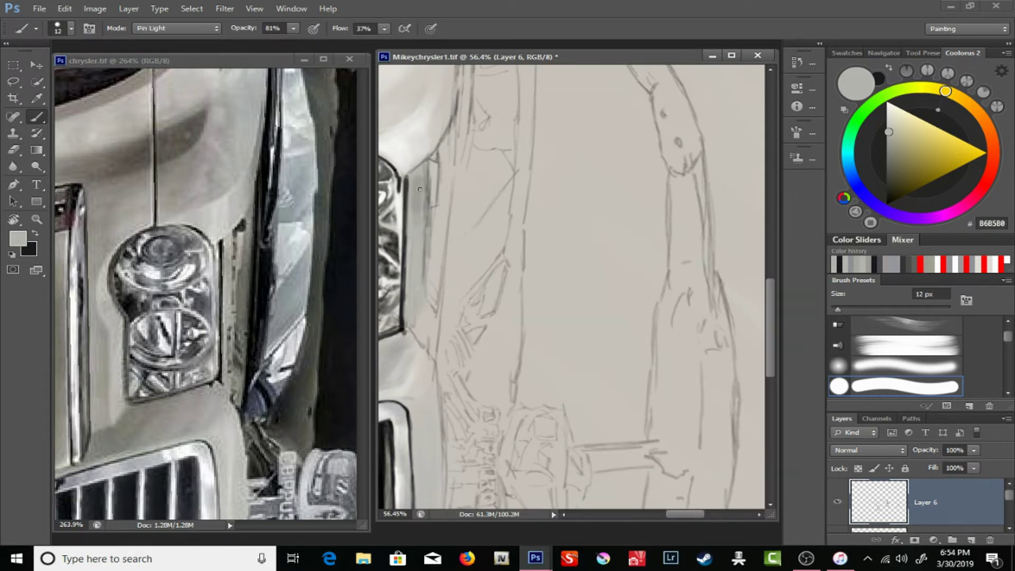
pyautogui.moveTo(427, 316)
pyautogui.mouseDown()
pyautogui.moveTo(415, 343)
pyautogui.moveTo(408, 310)
pyautogui.mouseUp()
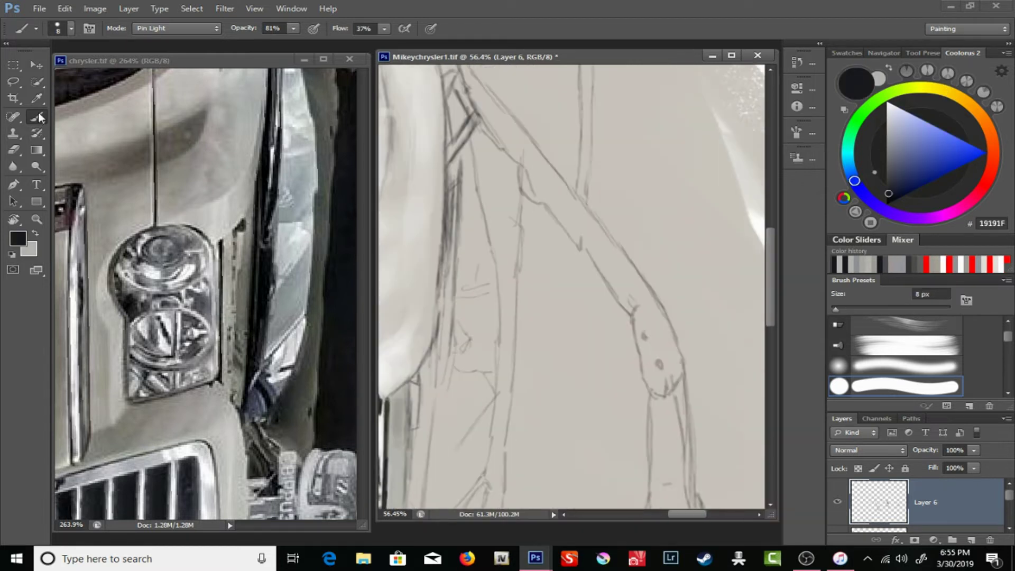
# - Paint a dark line down the fender edge, dropping opacity to 46%
pyautogui.moveTo(438, 194); pyautogui.dragTo(440, 183)
pyautogui.moveTo(440, 226); pyautogui.dragTo(432, 351)
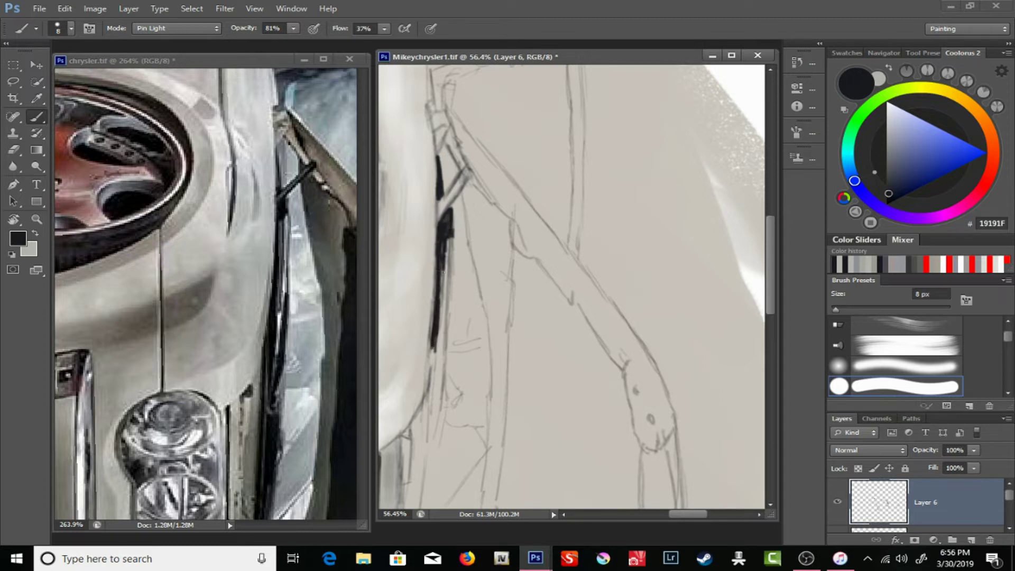
pyautogui.press('4')
pyautogui.press('6')
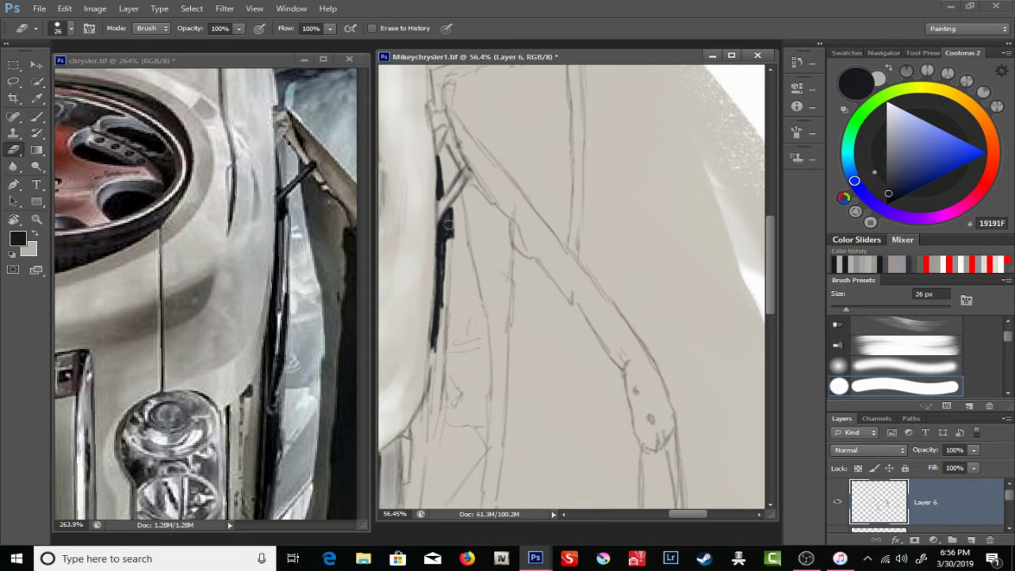
pyautogui.scroll(-2, 447, 253)
pyautogui.moveTo(436, 260); pyautogui.dragTo(431, 309)
pyautogui.moveTo(434, 267); pyautogui.dragTo(423, 378)
pyautogui.moveTo(428, 314); pyautogui.dragTo(424, 380)
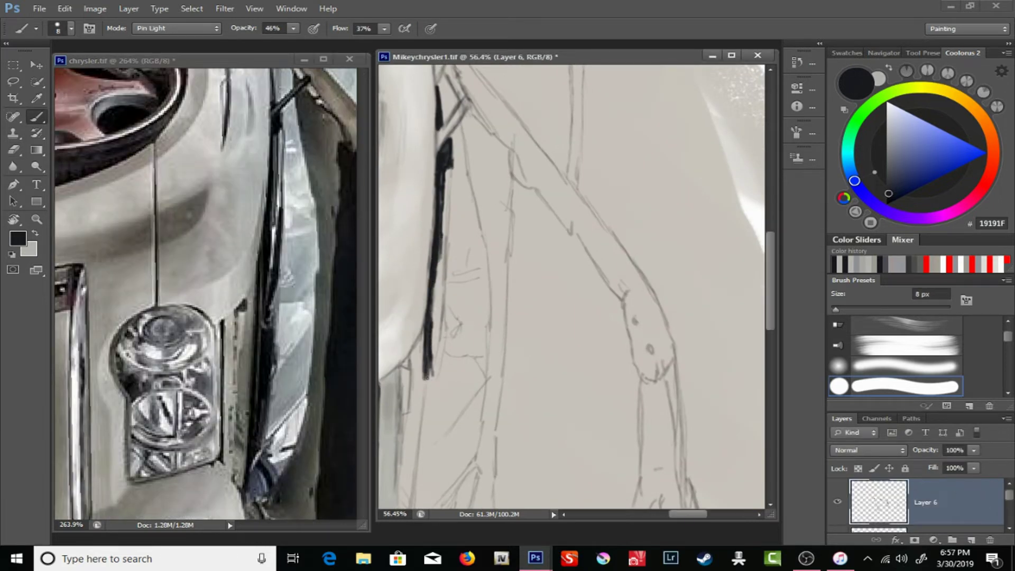
# - Trim the fender line with the Eraser, then thicken it at 60% brush flow
pyautogui.press('e')
pyautogui.press('b')
pyautogui.press('e')
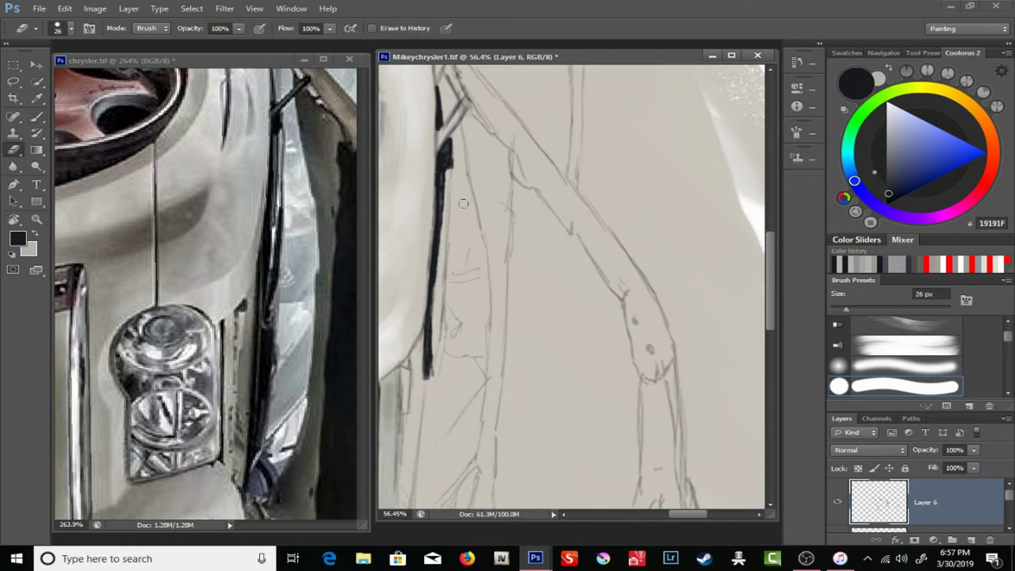
pyautogui.press('b')
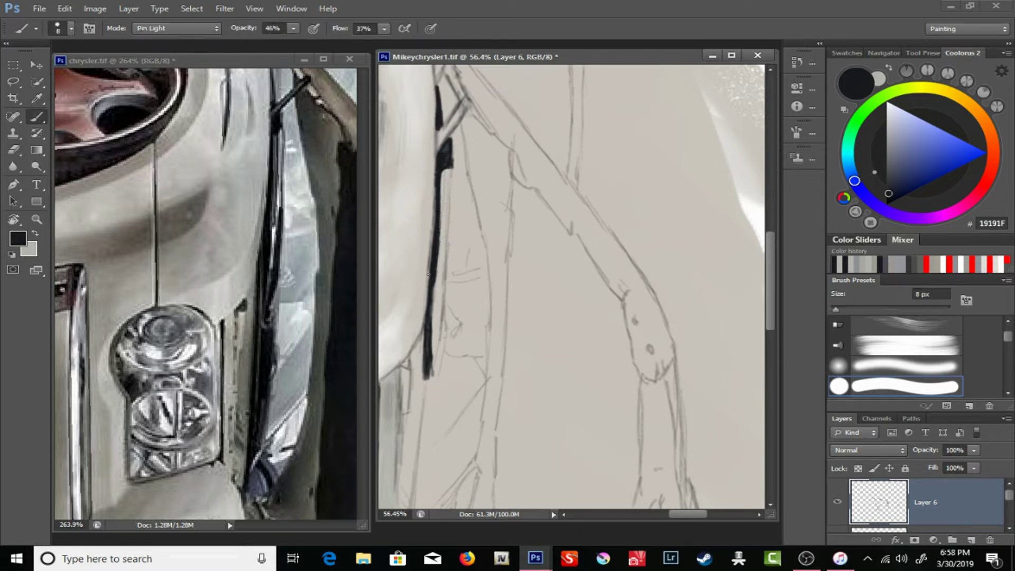
pyautogui.moveTo(431, 365)
pyautogui.mouseDown()
pyautogui.moveTo(448, 222)
pyautogui.moveTo(439, 360)
pyautogui.mouseUp()
pyautogui.press('e')
pyautogui.press('b')
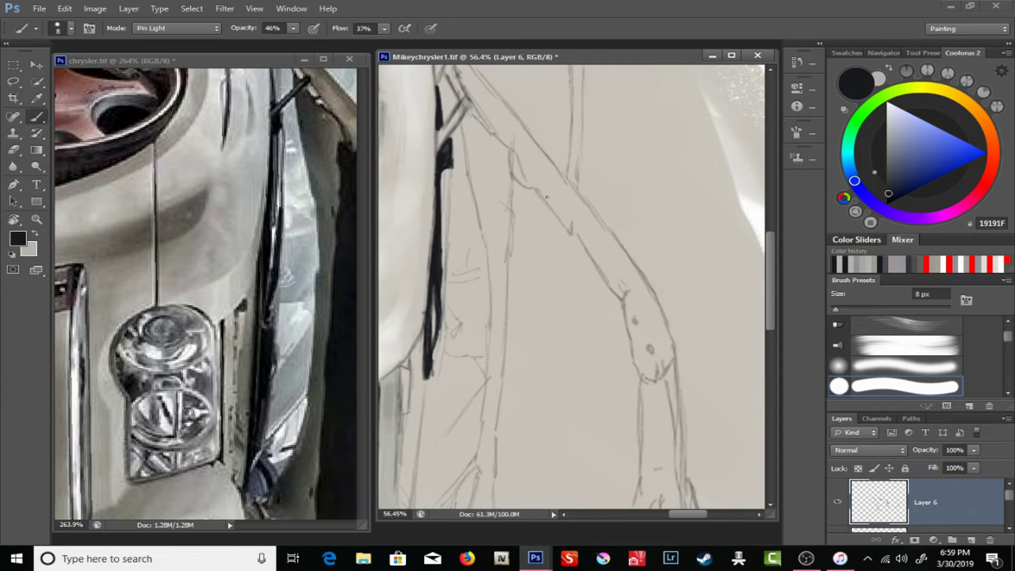
pyautogui.click(293, 29)
pyautogui.click(384, 28)
pyautogui.click(447, 154)
pyautogui.moveTo(450, 161); pyautogui.dragTo(449, 325)
pyautogui.moveTo(424, 421)
pyautogui.mouseDown()
pyautogui.moveTo(434, 312)
pyautogui.moveTo(451, 267)
pyautogui.mouseUp()
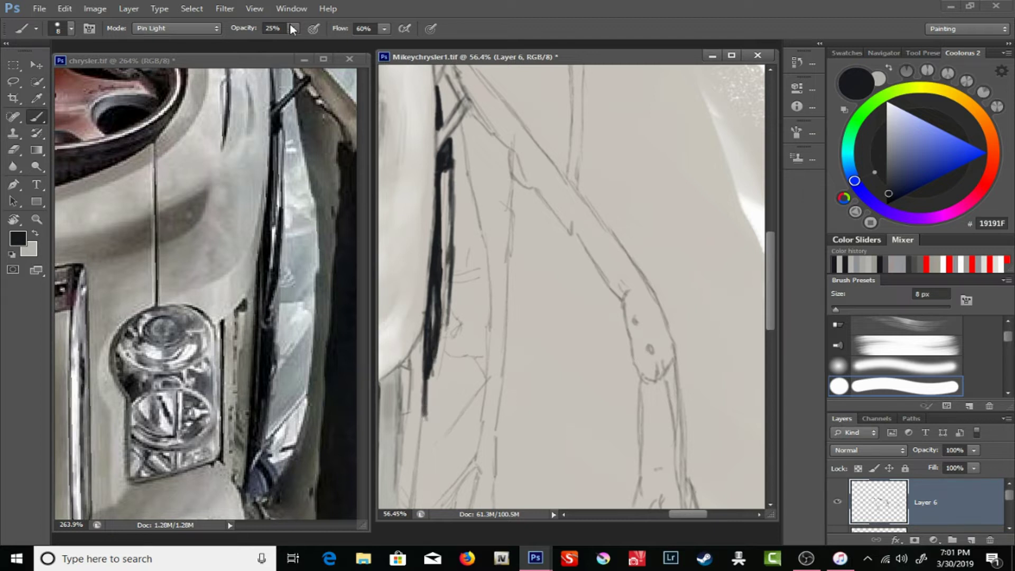
# - Add another dark stroke along the black line at 52% opacity, then lower opacity to 15%
pyautogui.moveTo(293, 29); pyautogui.dragTo(313, 42)
pyautogui.rightClick(448, 175)
pyautogui.moveTo(442, 174)
pyautogui.mouseDown()
pyautogui.moveTo(448, 273)
pyautogui.moveTo(449, 263)
pyautogui.moveTo(435, 347)
pyautogui.mouseUp()
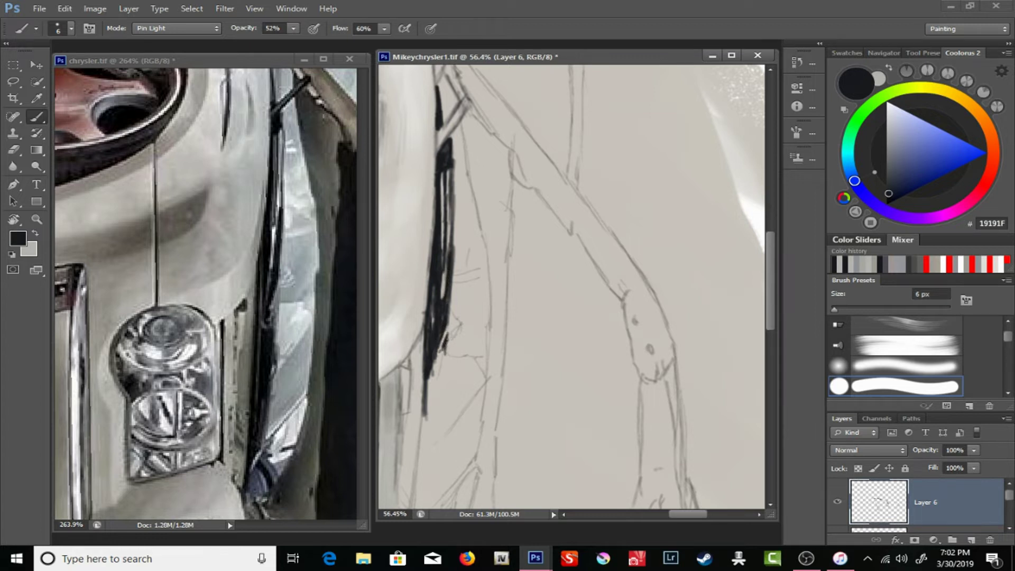
pyautogui.moveTo(292, 29); pyautogui.dragTo(274, 42)
pyautogui.scroll(-5, 433, 390)
pyautogui.hscroll(-2, 481, 391)
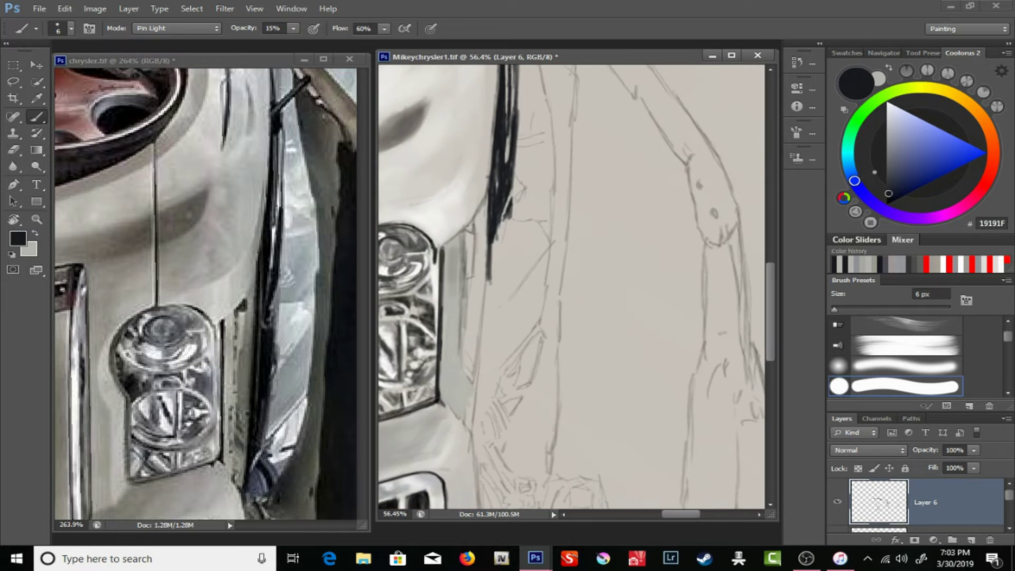
# - At 31% opacity, extend and darken the fender edge line with a parallel stroke
pyautogui.press('3')
pyautogui.press('1')
pyautogui.scroll(-2, 465, 288)
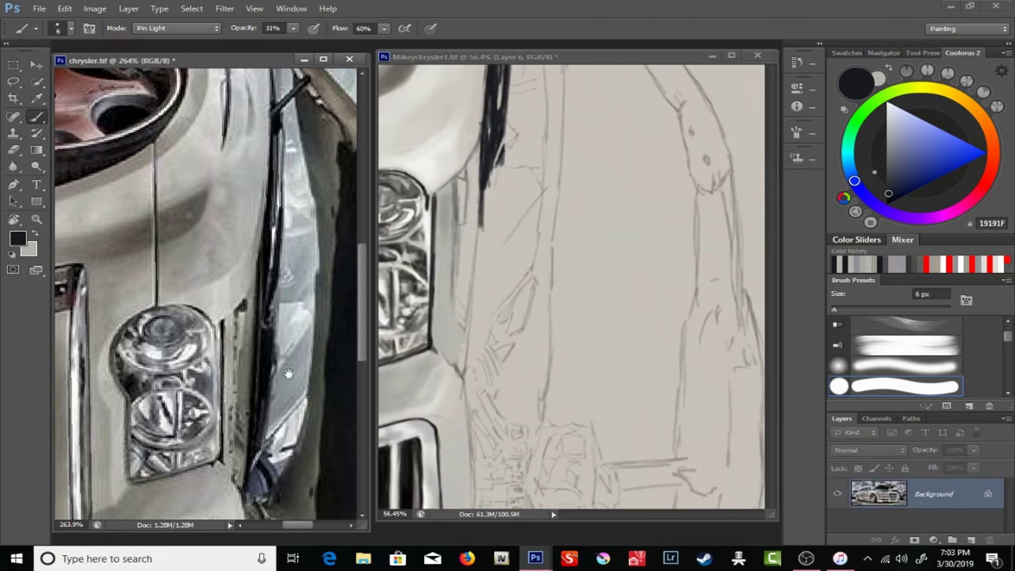
pyautogui.moveTo(482, 153); pyautogui.dragTo(462, 377)
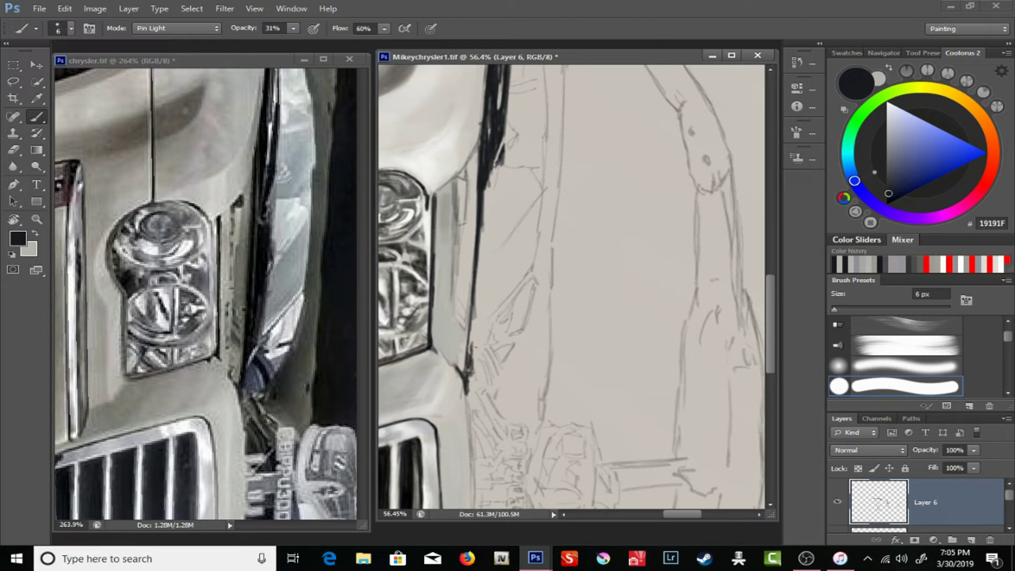
pyautogui.moveTo(498, 170); pyautogui.dragTo(485, 323)
# - Paint dark fender strokes with a 20 px brush at 64% opacity
pyautogui.rightClick(490, 238)
pyautogui.press('Return')
pyautogui.moveTo(494, 170); pyautogui.dragTo(482, 213)
pyautogui.press('6')
pyautogui.press('4')
pyautogui.moveTo(500, 165); pyautogui.dragTo(482, 278)
pyautogui.moveTo(485, 215); pyautogui.dragTo(478, 312)
# - Extend the fender stroke further down, then shrink the brush to 12 px and 8 px
pyautogui.rightClick(486, 317)
pyautogui.moveTo(482, 274); pyautogui.dragTo(478, 320)
pyautogui.write('12')
pyautogui.press('Return')
pyautogui.rightClick(476, 320)
pyautogui.write('8')
pyautogui.press('Return')
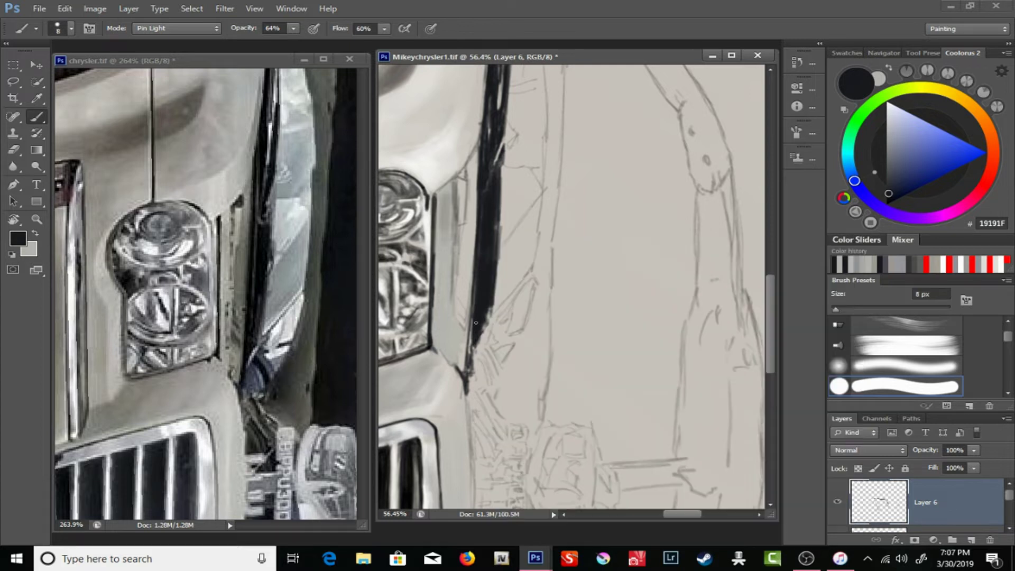
# - Hatch dark diagonal strokes along the edge at 25–35% opacity and 84% flow
pyautogui.moveTo(523, 365); pyautogui.dragTo(498, 238)
pyautogui.moveTo(293, 29); pyautogui.dragTo(275, 42)
pyautogui.moveTo(384, 28); pyautogui.dragTo(403, 45)
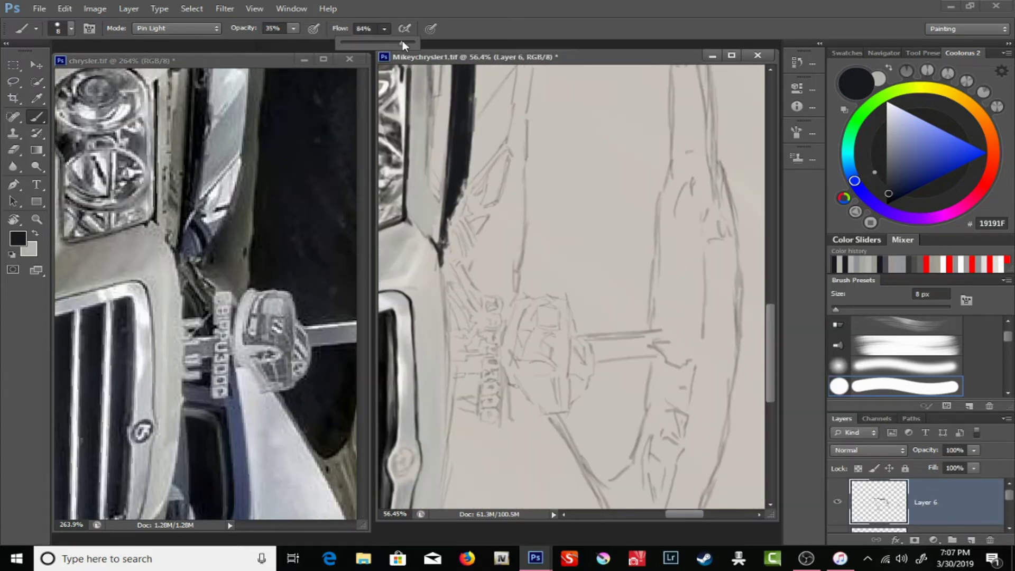
pyautogui.moveTo(439, 260); pyautogui.dragTo(449, 317)
pyautogui.moveTo(293, 29); pyautogui.dragTo(288, 44)
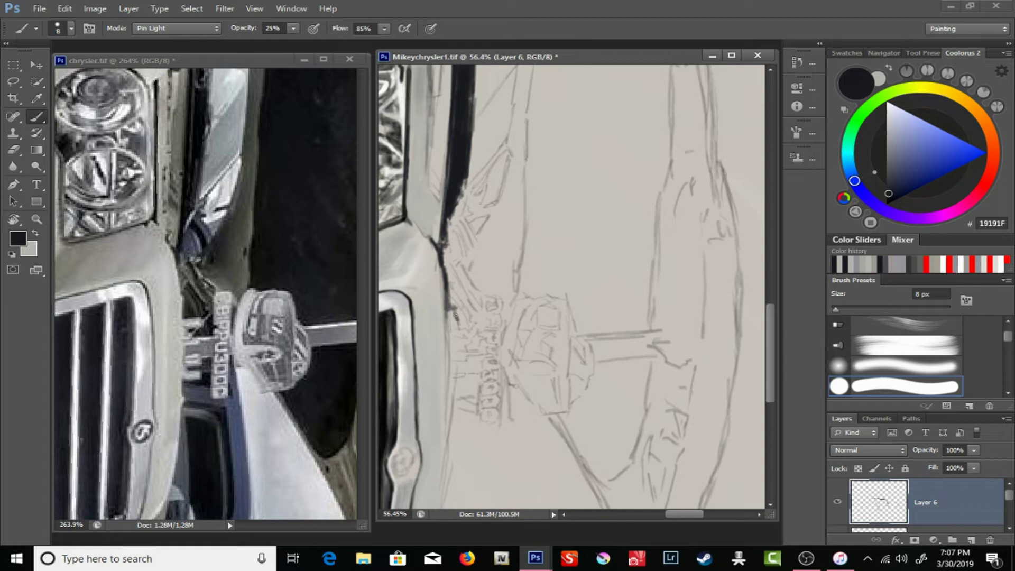
pyautogui.moveTo(450, 305)
pyautogui.mouseDown()
pyautogui.moveTo(458, 312)
pyautogui.moveTo(449, 286)
pyautogui.mouseUp()
pyautogui.moveTo(293, 28); pyautogui.dragTo(290, 43)
pyautogui.moveTo(462, 298)
pyautogui.mouseDown()
pyautogui.moveTo(456, 281)
pyautogui.moveTo(479, 304)
pyautogui.mouseUp()
pyautogui.moveTo(450, 254)
pyautogui.mouseDown()
pyautogui.moveTo(484, 290)
pyautogui.moveTo(458, 310)
pyautogui.moveTo(426, 269)
pyautogui.moveTo(473, 220)
pyautogui.moveTo(483, 160)
pyautogui.mouseUp()
# - Block in dark grey shading at 19% opacity beside the edge, extending it upward
pyautogui.click(293, 29)
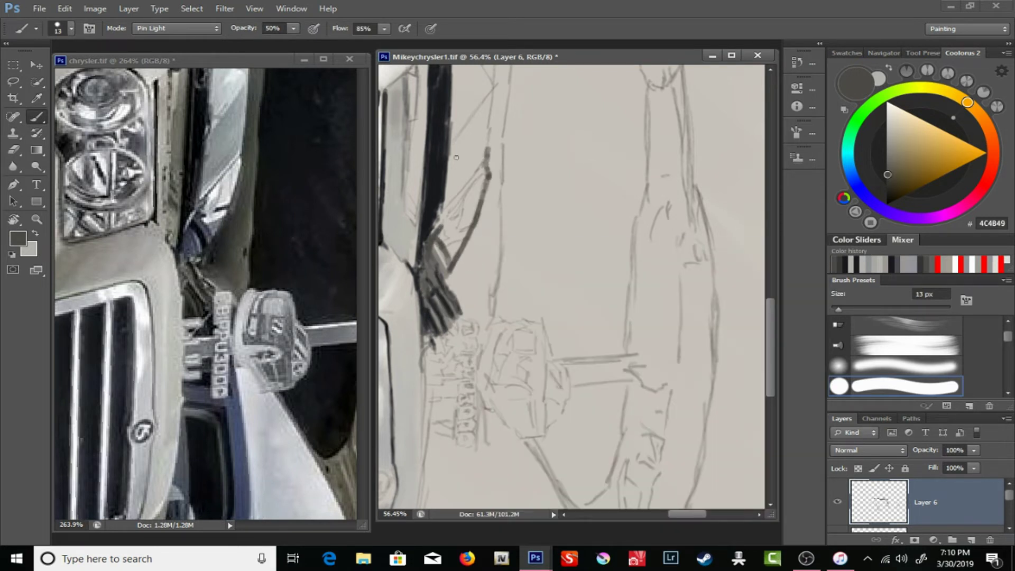
pyautogui.moveTo(492, 182)
pyautogui.mouseDown()
pyautogui.moveTo(449, 285)
pyautogui.moveTo(487, 299)
pyautogui.mouseUp()
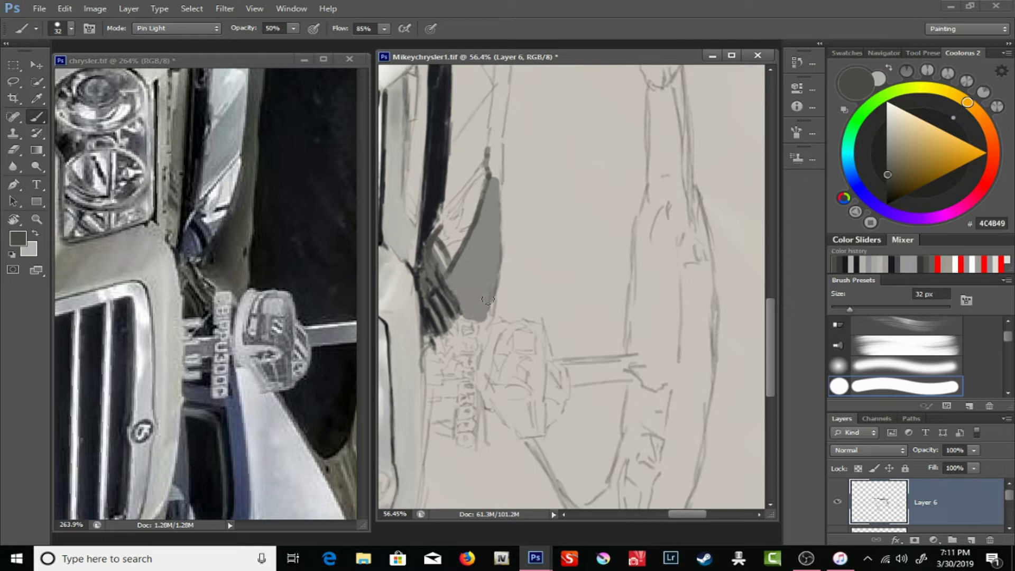
pyautogui.moveTo(456, 264)
pyautogui.mouseDown()
pyautogui.moveTo(488, 198)
pyautogui.moveTo(454, 280)
pyautogui.moveTo(465, 286)
pyautogui.mouseUp()
pyautogui.moveTo(293, 28); pyautogui.dragTo(267, 46)
pyautogui.moveTo(460, 280)
pyautogui.mouseDown()
pyautogui.moveTo(480, 312)
pyautogui.moveTo(466, 261)
pyautogui.mouseUp()
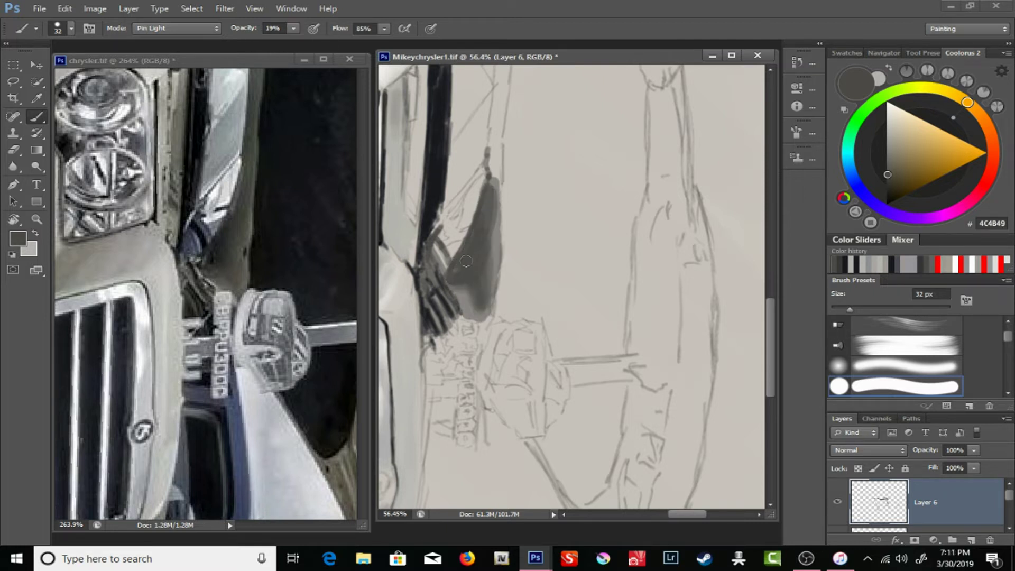
pyautogui.moveTo(437, 310); pyautogui.dragTo(436, 449)
pyautogui.moveTo(497, 222); pyautogui.dragTo(489, 333)
pyautogui.moveTo(502, 156)
pyautogui.mouseDown()
pyautogui.moveTo(494, 299)
pyautogui.moveTo(506, 269)
pyautogui.mouseUp()
pyautogui.click(887, 157)
pyautogui.moveTo(476, 159); pyautogui.dragTo(507, 333)
# - Sample dark and light greys and paint a wide grey strip under the raised hood
pyautogui.moveTo(344, 227); pyautogui.dragTo(360, 296)
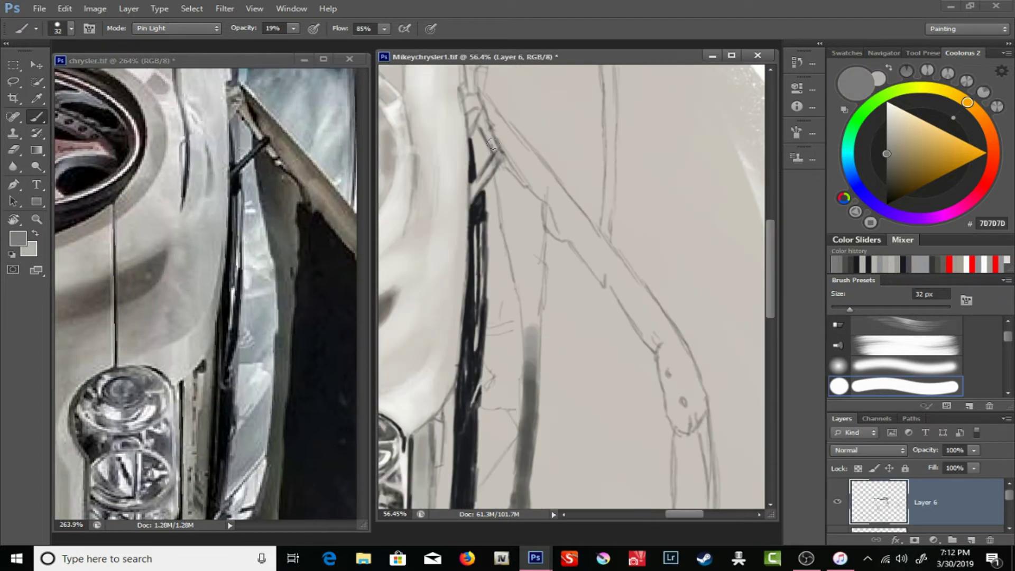
pyautogui.rightClick(490, 144)
pyautogui.moveTo(487, 147); pyautogui.dragTo(476, 185)
pyautogui.rightClick(490, 144)
pyautogui.keyDown('alt'); pyautogui.click(488, 163); pyautogui.keyUp('alt')
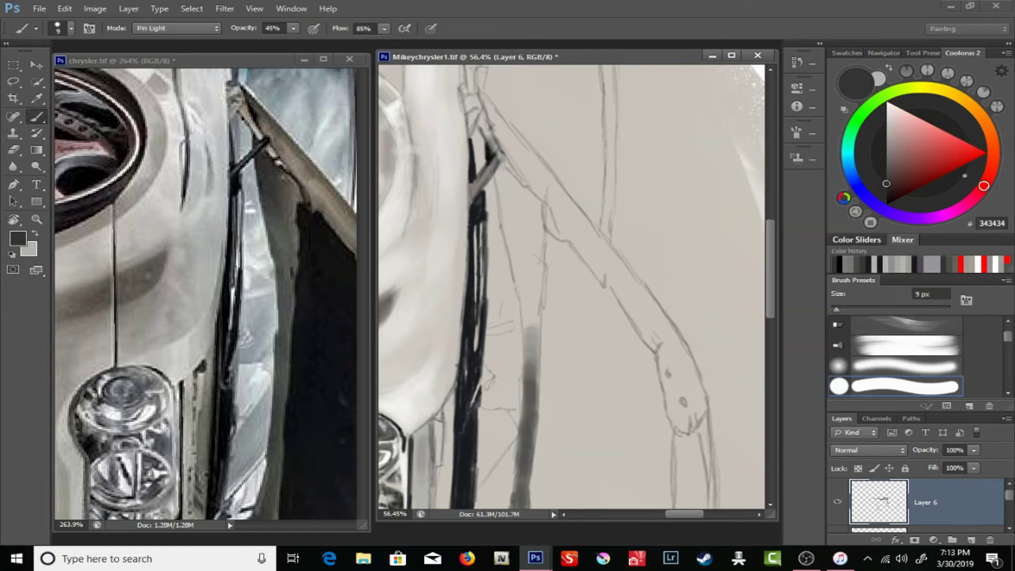
pyautogui.keyDown('alt'); pyautogui.click(539, 319); pyautogui.keyUp('alt')
pyautogui.rightClick(507, 193)
pyautogui.moveTo(505, 177)
pyautogui.mouseDown()
pyautogui.moveTo(526, 219)
pyautogui.moveTo(531, 368)
pyautogui.mouseUp()
# - Darken the long grey strip with light 20% opacity passes, then set a 15 px brush
pyautogui.press('2')
pyautogui.rightClick(511, 179)
pyautogui.moveTo(512, 178); pyautogui.dragTo(523, 269)
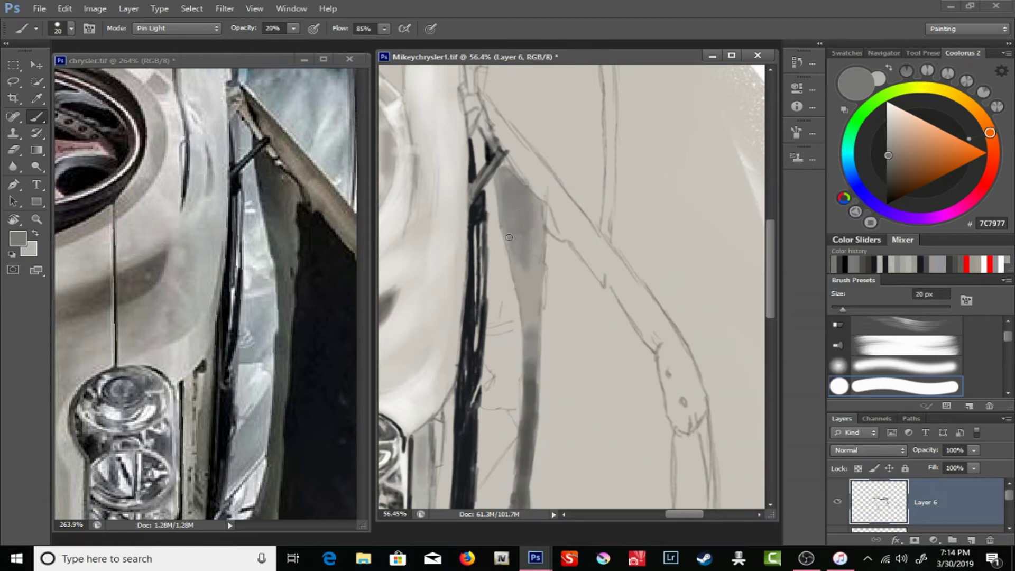
pyautogui.moveTo(513, 233); pyautogui.dragTo(528, 277)
pyautogui.keyDown('alt'); pyautogui.click(478, 222); pyautogui.keyUp('alt')
pyautogui.moveTo(293, 28); pyautogui.dragTo(291, 42)
pyautogui.rightClick(508, 192)
pyautogui.write('15')
pyautogui.press('Return')
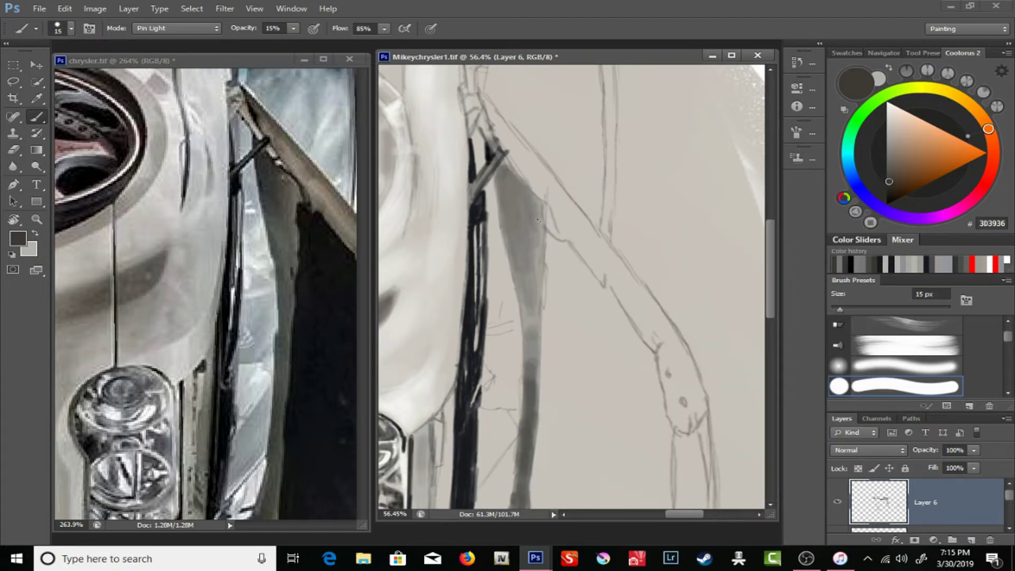
# - Darken the top of the strip with black at 10% opacity, then switch to light grey at 41%
pyautogui.press('d')
pyautogui.moveTo(294, 28); pyautogui.dragTo(288, 42)
pyautogui.moveTo(496, 194)
pyautogui.mouseDown()
pyautogui.moveTo(506, 171)
pyautogui.moveTo(510, 197)
pyautogui.mouseUp()
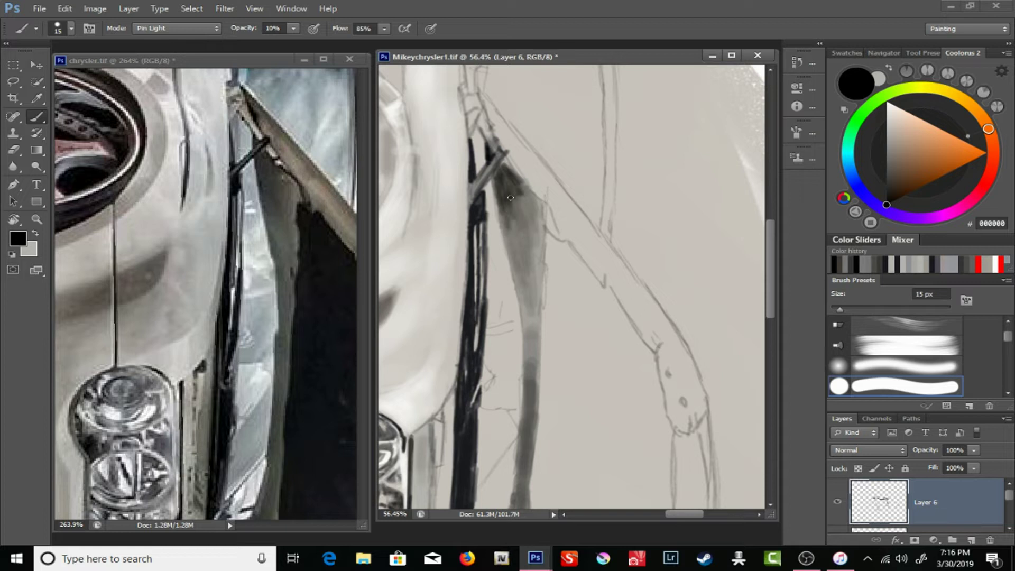
pyautogui.press('0')
pyautogui.press('5')
pyautogui.press('x')
pyautogui.press('4')
pyautogui.press('1')
# - Deepen the strip's upper part with black at 15% opacity, then zoom out to the open hood
pyautogui.rightClick(525, 219)
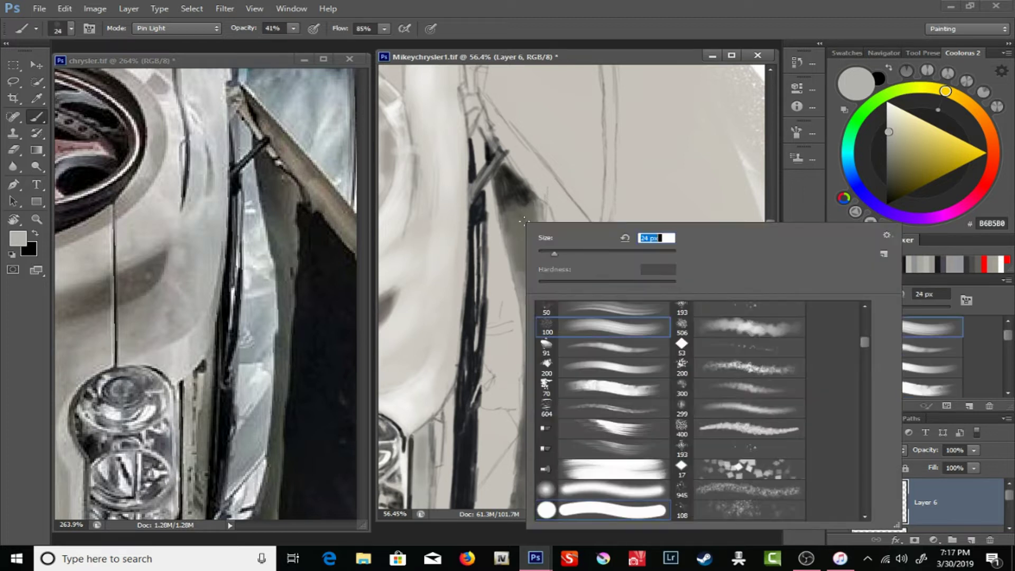
pyautogui.press('Return')
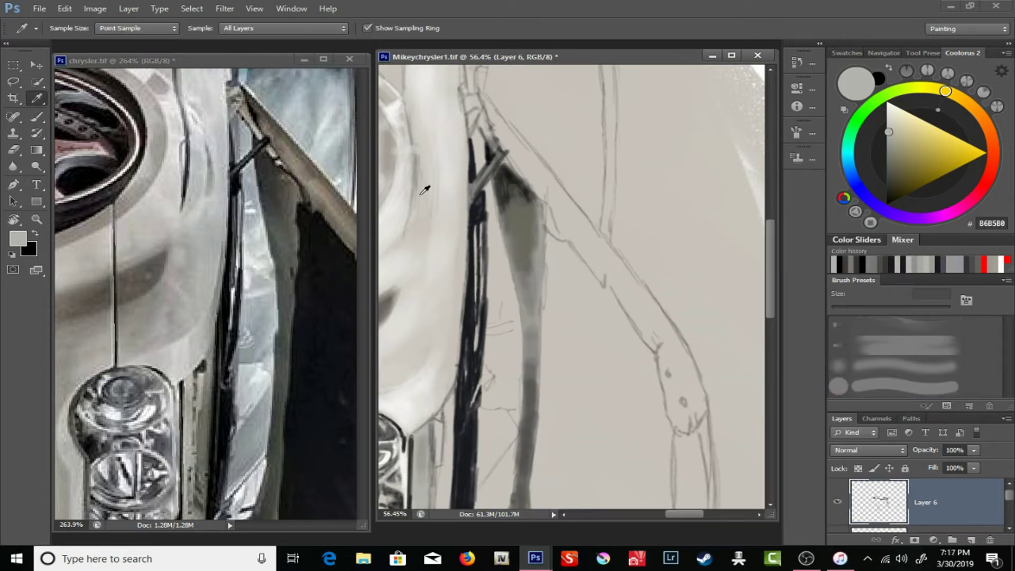
pyautogui.keyDown('alt'); pyautogui.click(518, 186); pyautogui.keyUp('alt')
pyautogui.press('x')
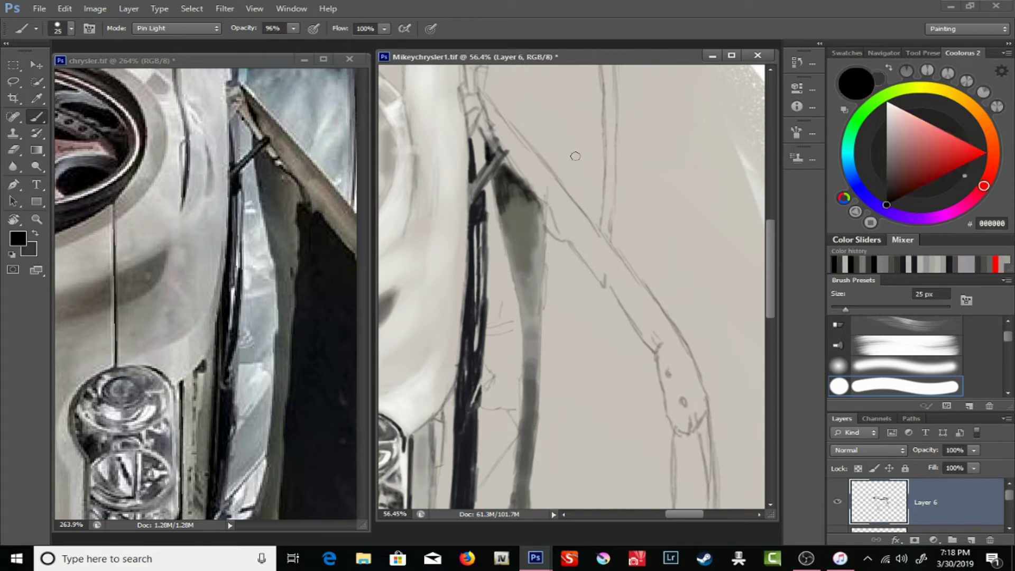
pyautogui.press('1')
pyautogui.press('5')
pyautogui.moveTo(535, 218); pyautogui.dragTo(528, 238)
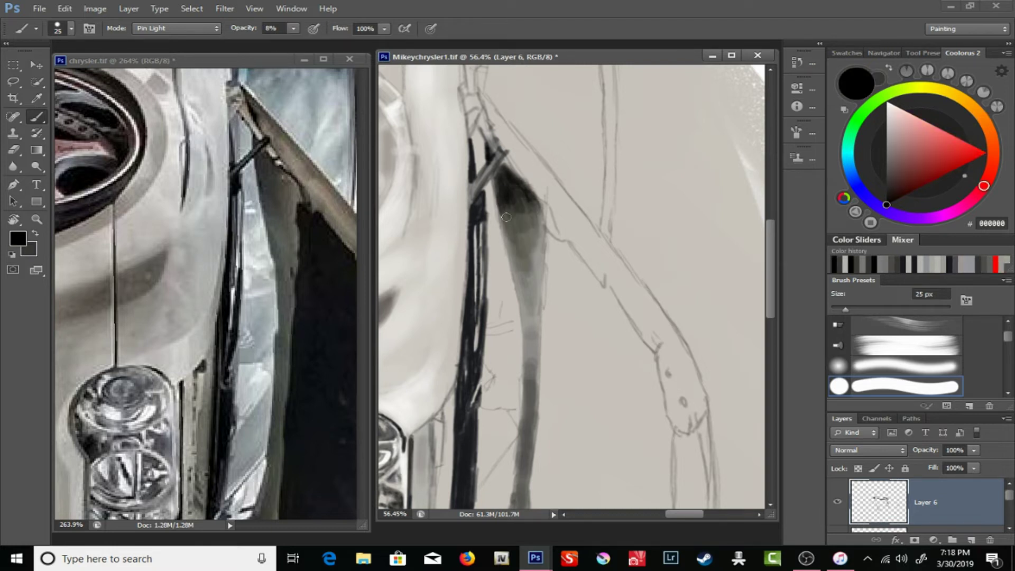
pyautogui.press('z')
pyautogui.keyDown('alt'); pyautogui.click(575, 338); pyautogui.keyUp('alt')
pyautogui.moveTo(575, 338); pyautogui.dragTo(529, 243)
# - Sample a near-black from the reference and try a 63 px stroke inside the hood opening, undoing it
pyautogui.press('b')
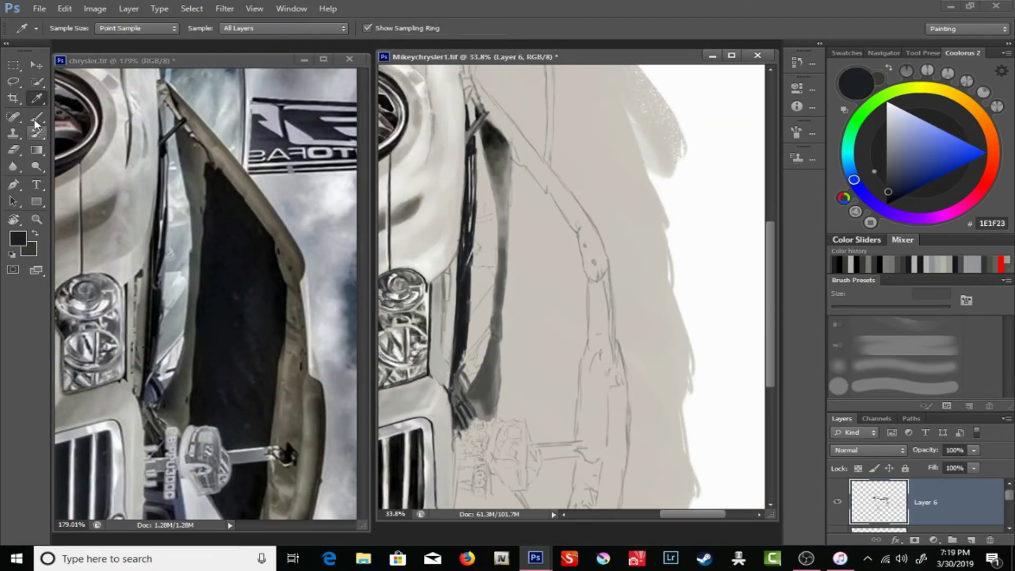
pyautogui.moveTo(293, 28); pyautogui.dragTo(349, 53)
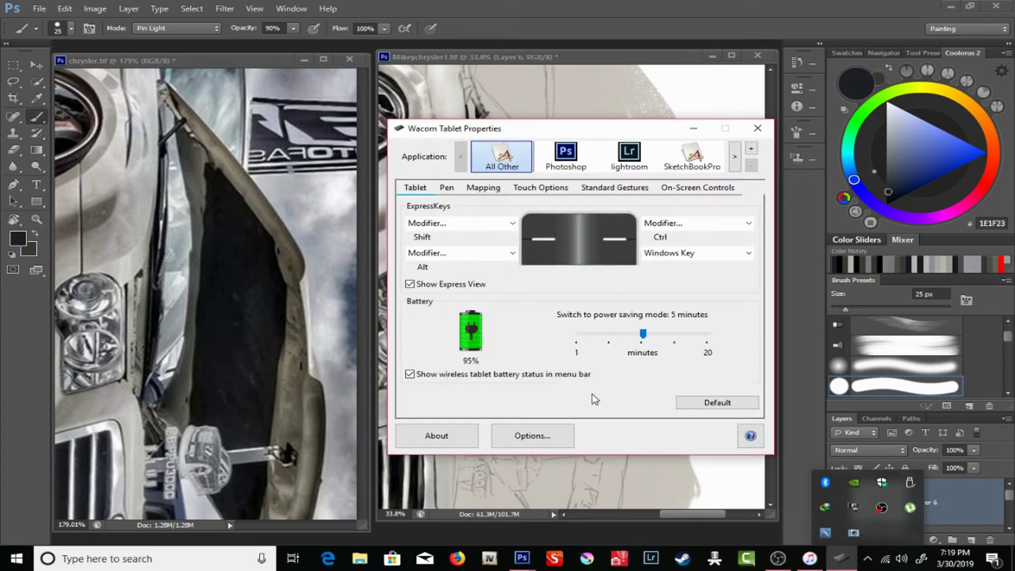
pyautogui.rightClick(570, 164)
pyautogui.write('63')
pyautogui.press('Return')
pyautogui.press('5')
pyautogui.moveTo(517, 169); pyautogui.dragTo(538, 294)
pyautogui.hotkey('ctrl', 'z')
# - Repaint the dark area under the hood at 100% opacity and 15% flow, widening it with a 45 px brush
pyautogui.press('0')
pyautogui.hotkey('shift', '1')
pyautogui.hotkey('shift', '5')
pyautogui.moveTo(526, 201)
pyautogui.mouseDown()
pyautogui.moveTo(513, 315)
pyautogui.moveTo(568, 232)
pyautogui.moveTo(518, 205)
pyautogui.moveTo(512, 280)
pyautogui.mouseUp()
pyautogui.rightClick(531, 201)
pyautogui.write('45')
pyautogui.press('Return')
pyautogui.moveTo(529, 317); pyautogui.dragTo(499, 211)
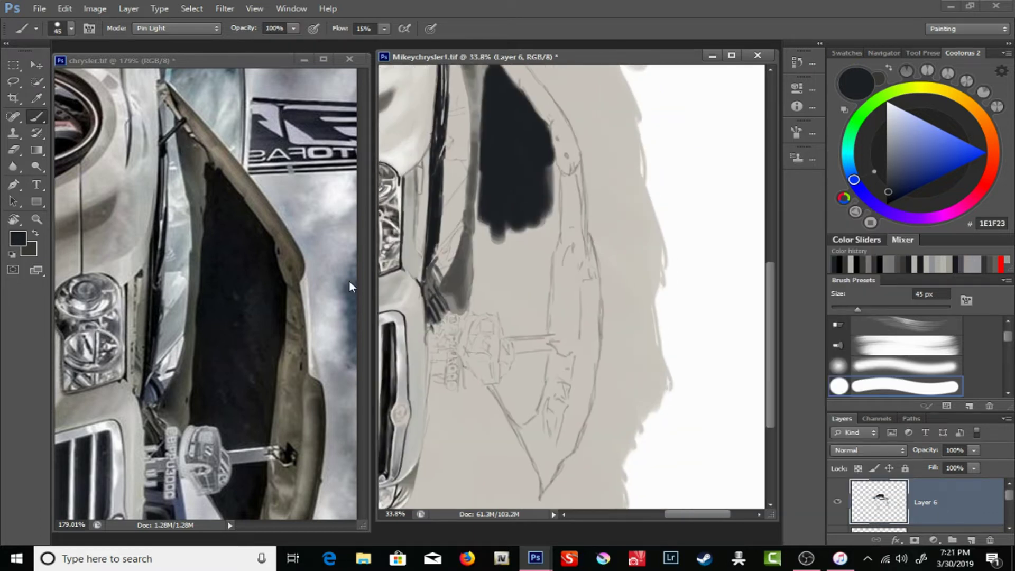
# - Pan to the lower hood opening in both images and paint a dark blob there
pyautogui.moveTo(350, 281); pyautogui.dragTo(346, 203)
pyautogui.moveTo(480, 164)
pyautogui.mouseDown()
pyautogui.moveTo(481, 296)
pyautogui.moveTo(529, 264)
pyautogui.moveTo(552, 211)
pyautogui.moveTo(544, 134)
pyautogui.mouseUp()
pyautogui.moveTo(482, 189); pyautogui.dragTo(416, 157)
pyautogui.moveTo(439, 338)
pyautogui.mouseDown()
pyautogui.moveTo(454, 370)
pyautogui.moveTo(478, 324)
pyautogui.moveTo(444, 296)
pyautogui.moveTo(479, 227)
pyautogui.moveTo(413, 276)
pyautogui.mouseUp()
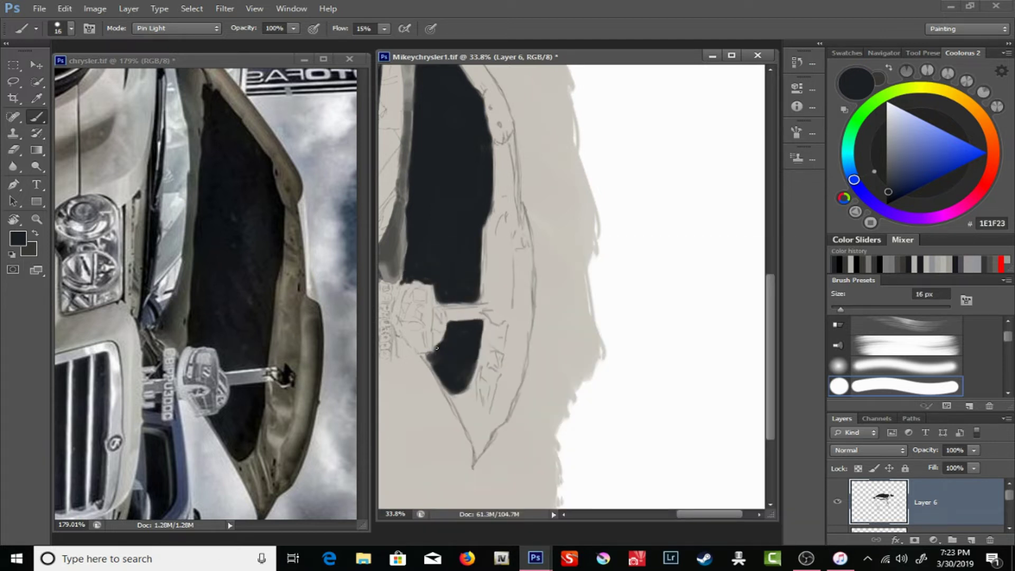
# - Sample a dark grey from the reference and set a 52 px brush at 68% opacity
pyautogui.keyDown('alt'); pyautogui.click(238, 264); pyautogui.keyUp('alt')
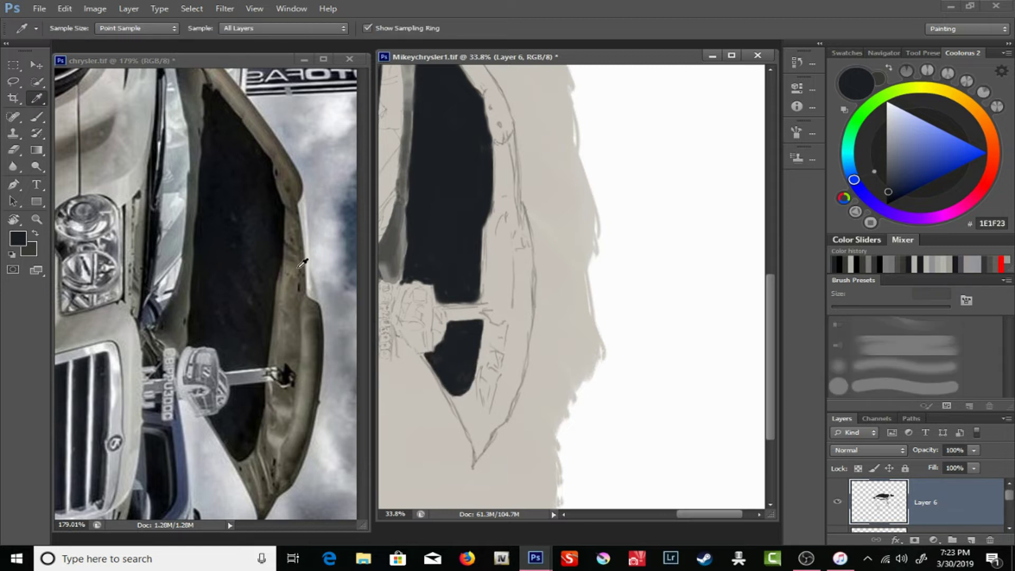
pyautogui.press('3')
pyautogui.press('6')
pyautogui.rightClick(454, 162)
pyautogui.press('Return')
pyautogui.press('6')
pyautogui.press('8')
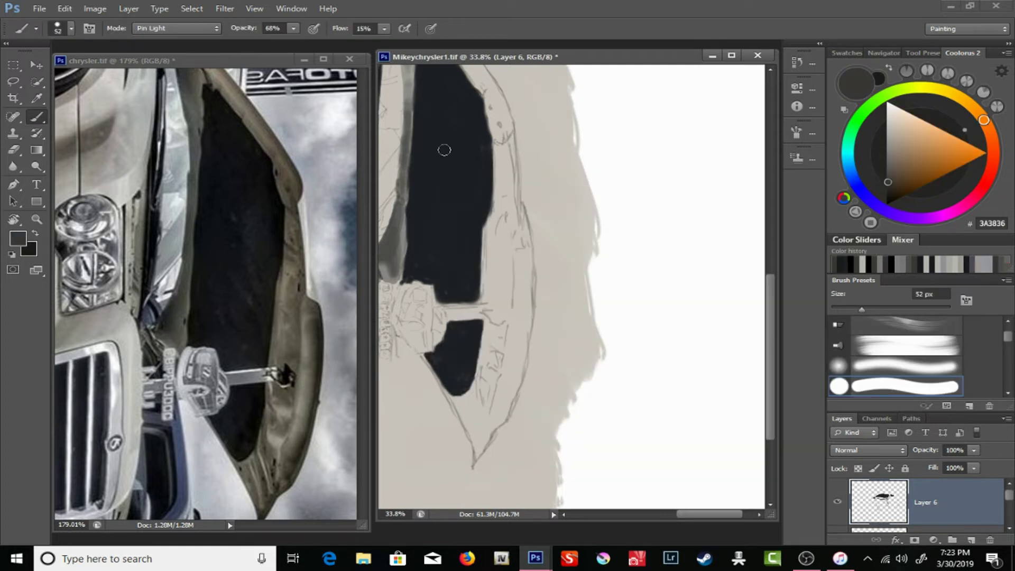
# - Paint dark strokes in the hood opening with a 22 px brush, then fill the rest at 40 px, 42% opacity
pyautogui.rightClick(418, 220)
pyautogui.press('Escape')
pyautogui.press('[')
pyautogui.press('[')
pyautogui.press('[')
pyautogui.moveTo(446, 209); pyautogui.dragTo(481, 327)
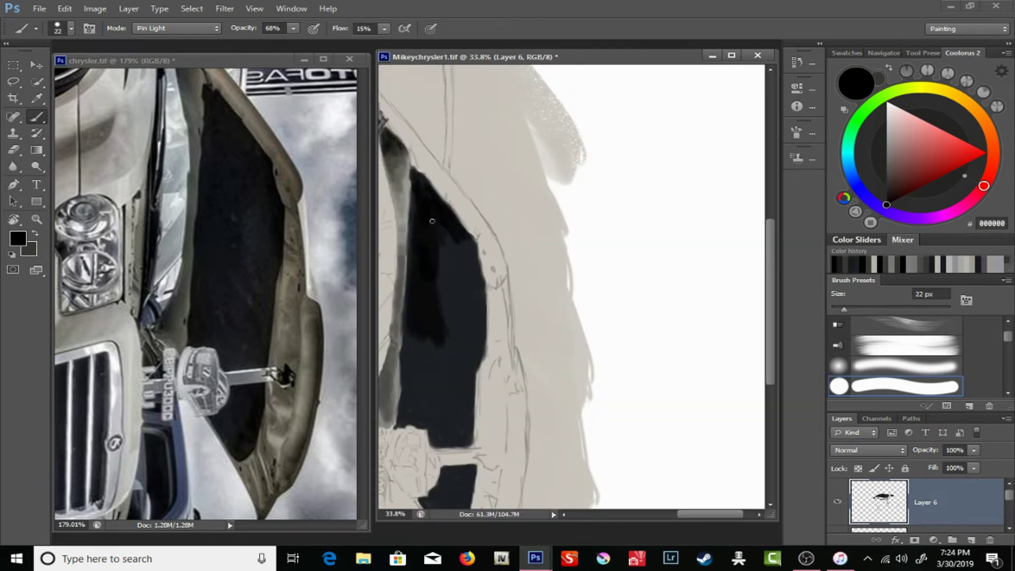
pyautogui.press(']')
pyautogui.press(']')
pyautogui.press('4')
pyautogui.press('2')
pyautogui.moveTo(453, 264)
pyautogui.mouseDown()
pyautogui.moveTo(448, 348)
pyautogui.moveTo(464, 407)
pyautogui.moveTo(407, 339)
pyautogui.moveTo(417, 397)
pyautogui.moveTo(442, 349)
pyautogui.mouseUp()
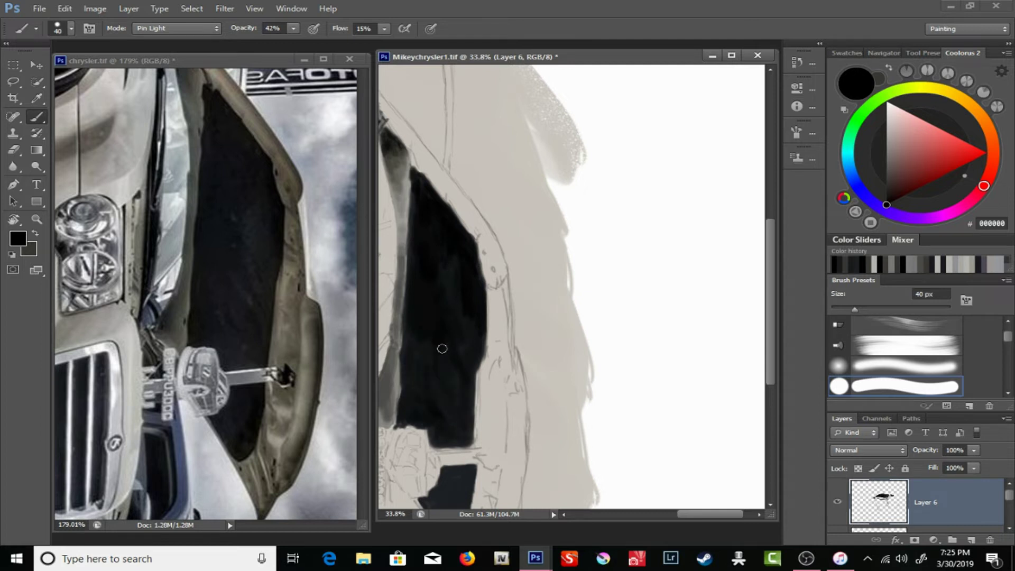
# - Sample a light blue-grey from the reference photo and raise the brush opacity
pyautogui.scroll(-3, 472, 307)
pyautogui.scroll(3, 473, 327)
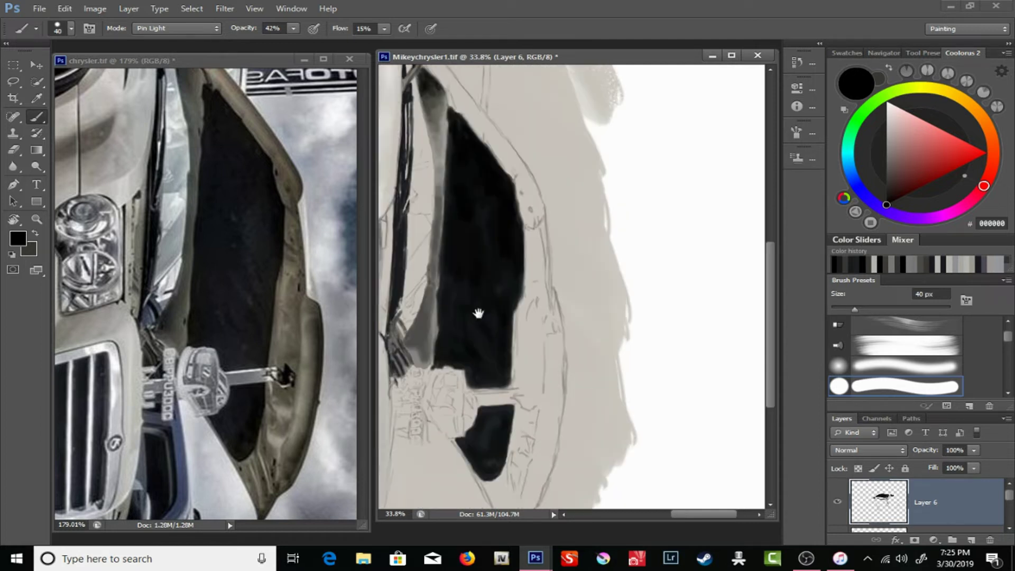
pyautogui.scroll(5, 328, 277)
pyautogui.keyDown('alt'); pyautogui.click(329, 276); pyautogui.keyUp('alt')
pyautogui.press('5')
pyautogui.press('5')
pyautogui.rightClick(475, 236)
# - Add Layer 7, pick blue-grey tones, and paint a faint light stroke beside the strip
pyautogui.press('Return')
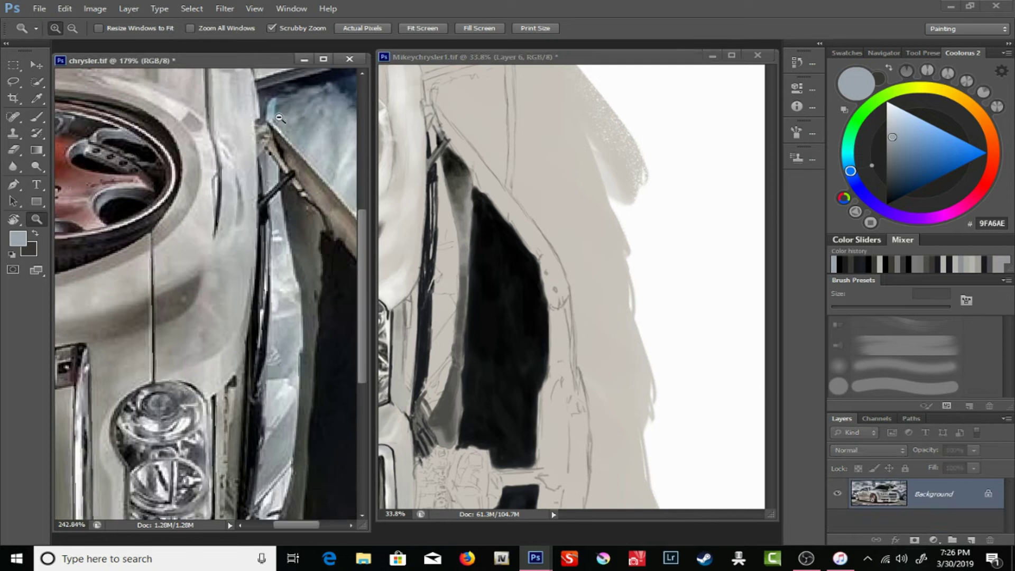
pyautogui.scroll(3, 432, 196)
pyautogui.hotkey('ctrl', 'shift', 'alt', 'n')
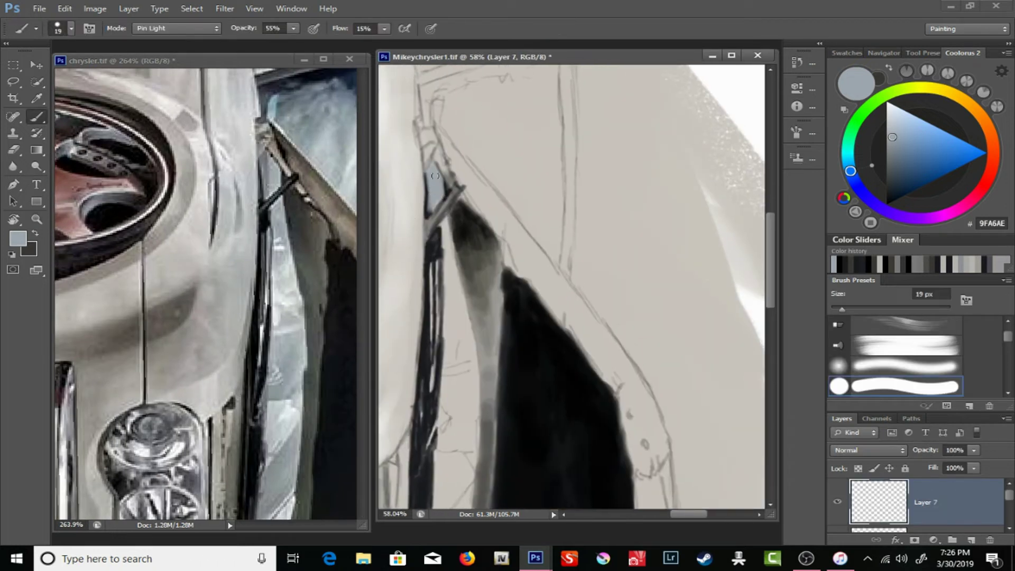
pyautogui.scroll(-1, 433, 205)
pyautogui.keyDown('alt'); pyautogui.click(185, 222); pyautogui.keyUp('alt')
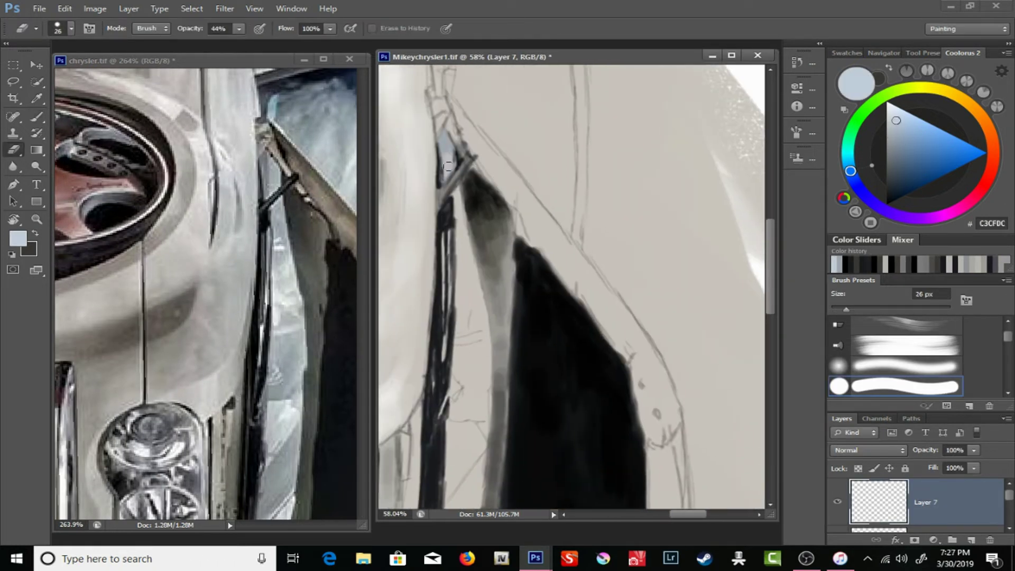
pyautogui.keyDown('alt'); pyautogui.click(444, 159); pyautogui.keyUp('alt')
pyautogui.scroll(-1, 449, 159)
pyautogui.moveTo(293, 28); pyautogui.dragTo(297, 46)
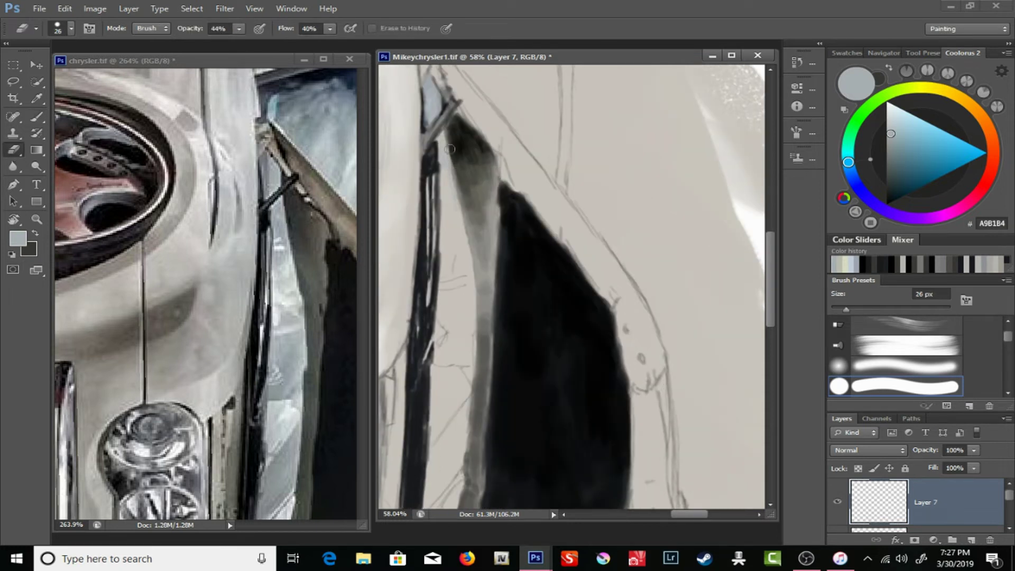
pyautogui.moveTo(450, 189); pyautogui.dragTo(443, 228)
# - Pick a near-black with a 6 px brush, briefly switching to the Eraser and Layer 6, then back to Layer 7
pyautogui.scroll(2, 444, 257)
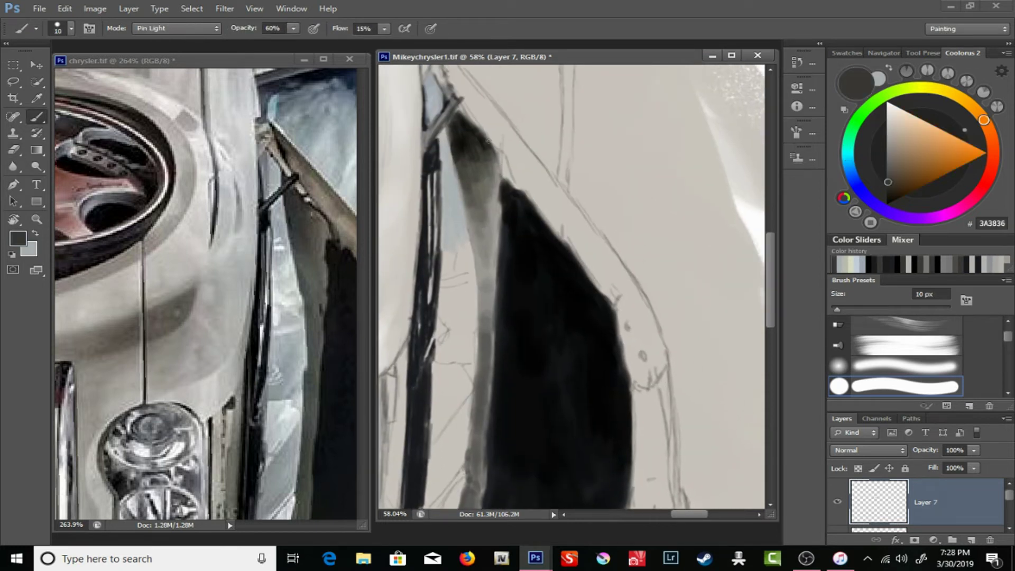
pyautogui.keyDown('alt'); pyautogui.click(476, 190); pyautogui.keyUp('alt')
pyautogui.rightClick(485, 184)
pyautogui.press('Return')
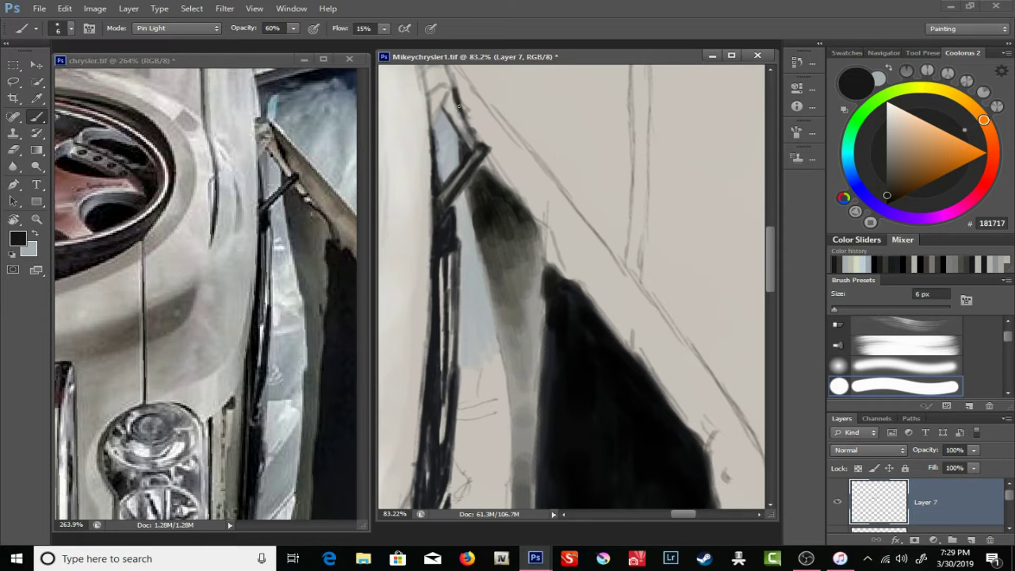
pyautogui.press('e')
pyautogui.hotkey('alt', '[')
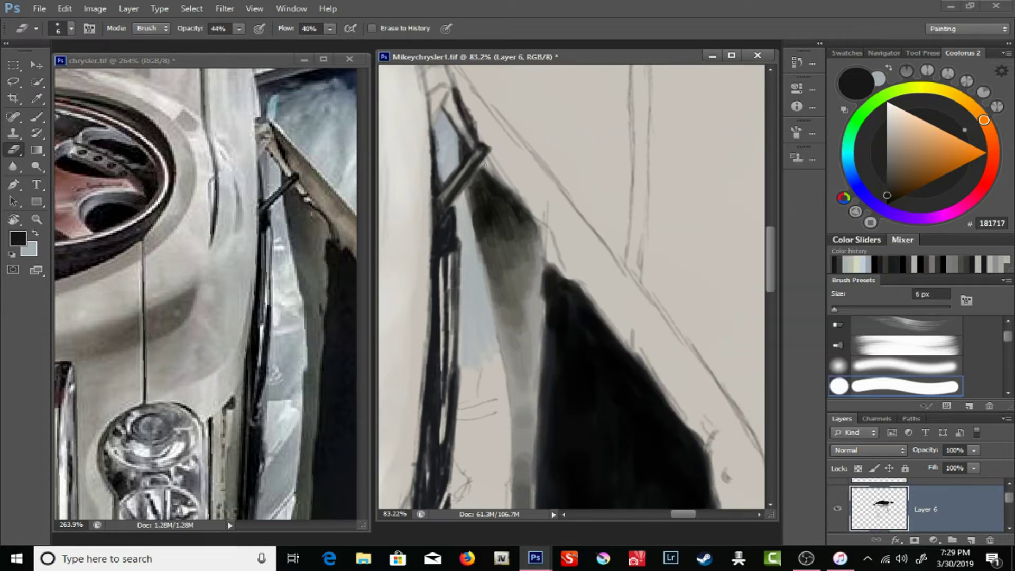
pyautogui.hotkey('alt', ']')
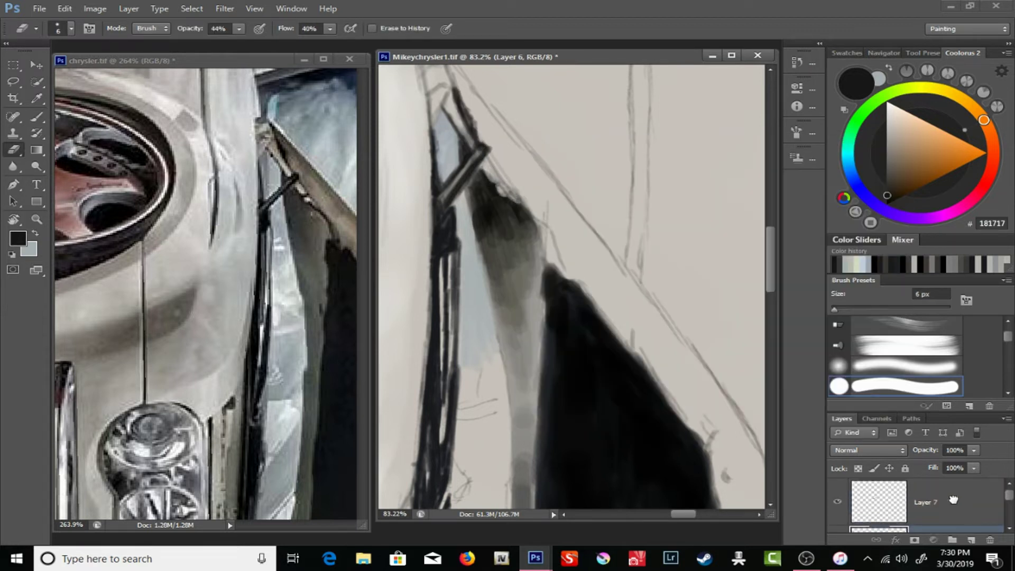
pyautogui.press('b')
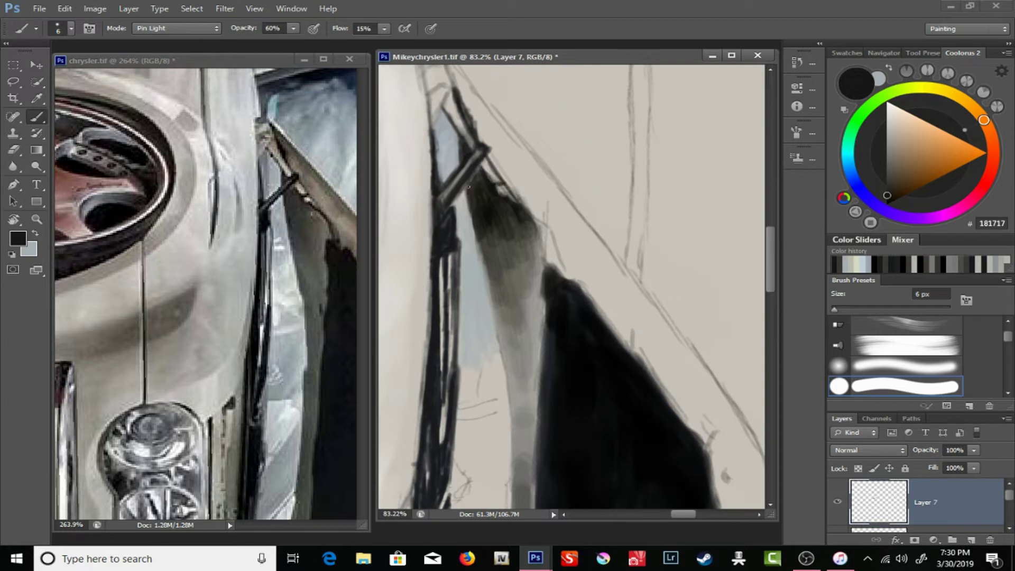
# - Sample a mid grey and a light blue-grey, set a 20 px brush, and bring the headlight area into view
pyautogui.press('x')
pyautogui.keyDown('alt'); pyautogui.click(468, 187); pyautogui.keyUp('alt')
pyautogui.moveTo(504, 276); pyautogui.dragTo(450, 168)
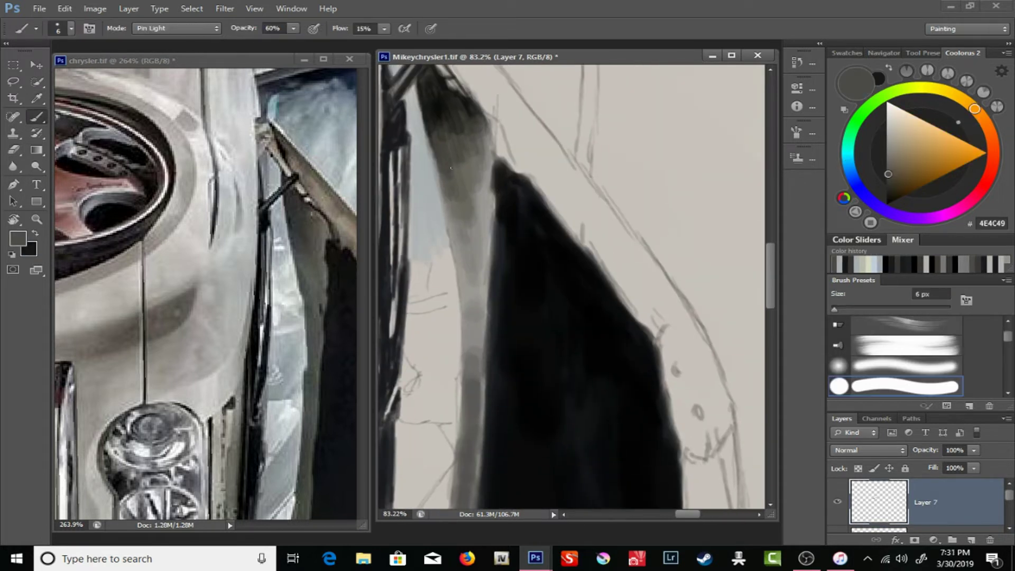
pyautogui.keyDown('alt'); pyautogui.click(453, 234); pyautogui.keyUp('alt')
pyautogui.press(']')
pyautogui.press(']')
pyautogui.write('72')
pyautogui.moveTo(476, 211)
pyautogui.mouseDown()
pyautogui.moveTo(442, 167)
pyautogui.moveTo(430, 124)
pyautogui.mouseUp()
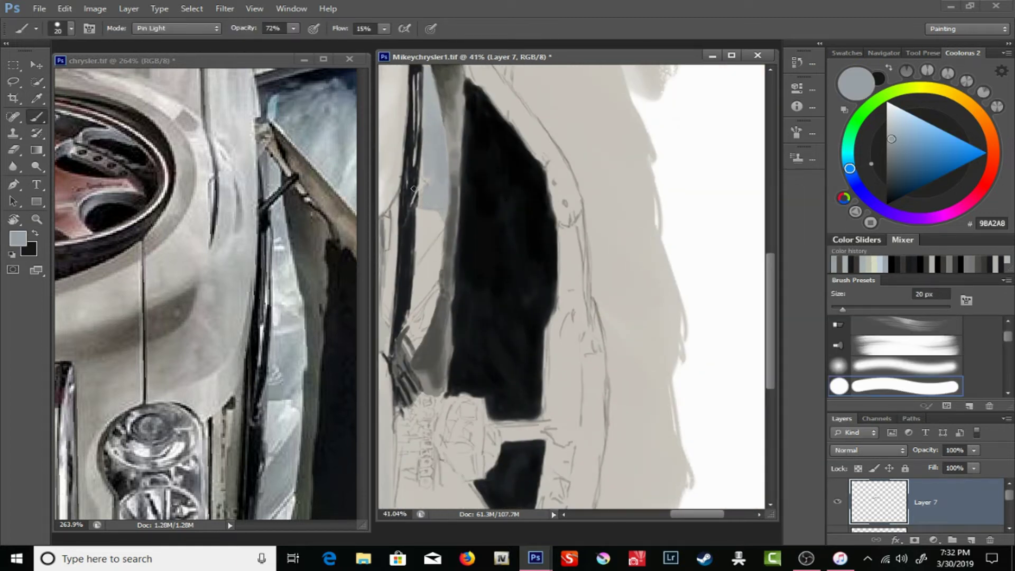
pyautogui.moveTo(414, 189); pyautogui.dragTo(482, 158)
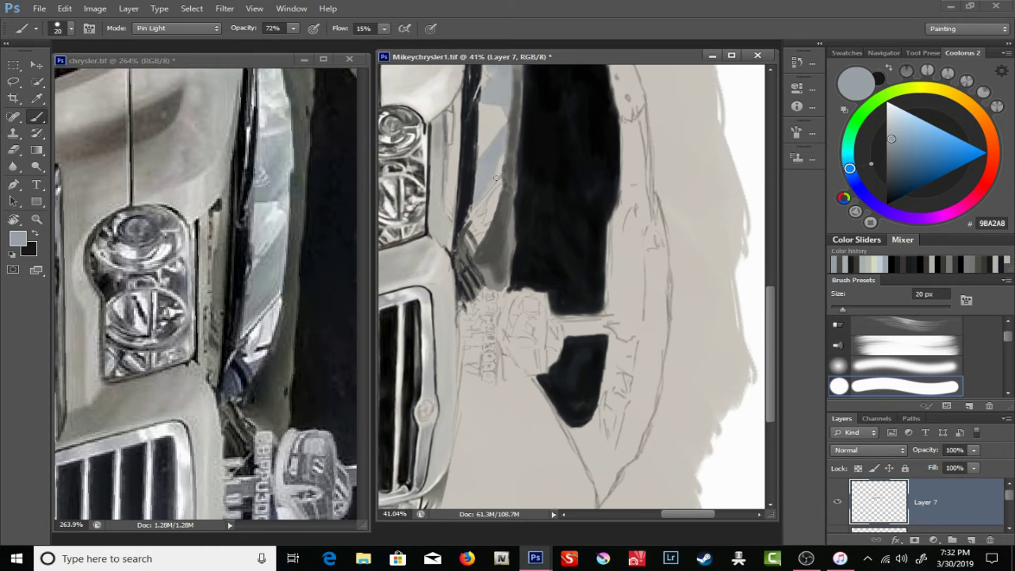
pyautogui.scroll(3, 523, 130)
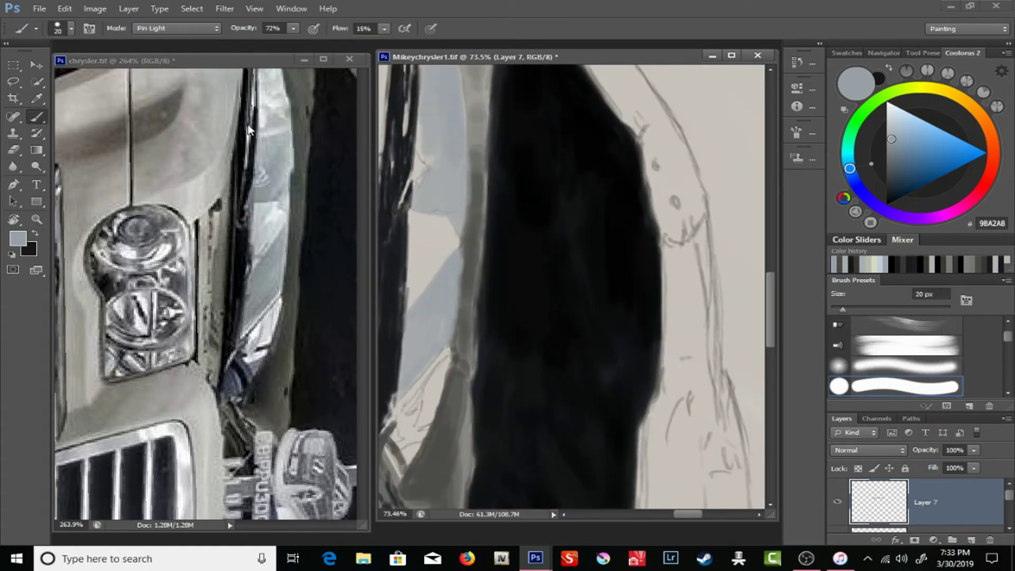
# - Return to the brush on Layer 7 at 89% flow and paint a dark grey stroke along the hood edge
pyautogui.hotkey('alt', '[')
pyautogui.press('e')
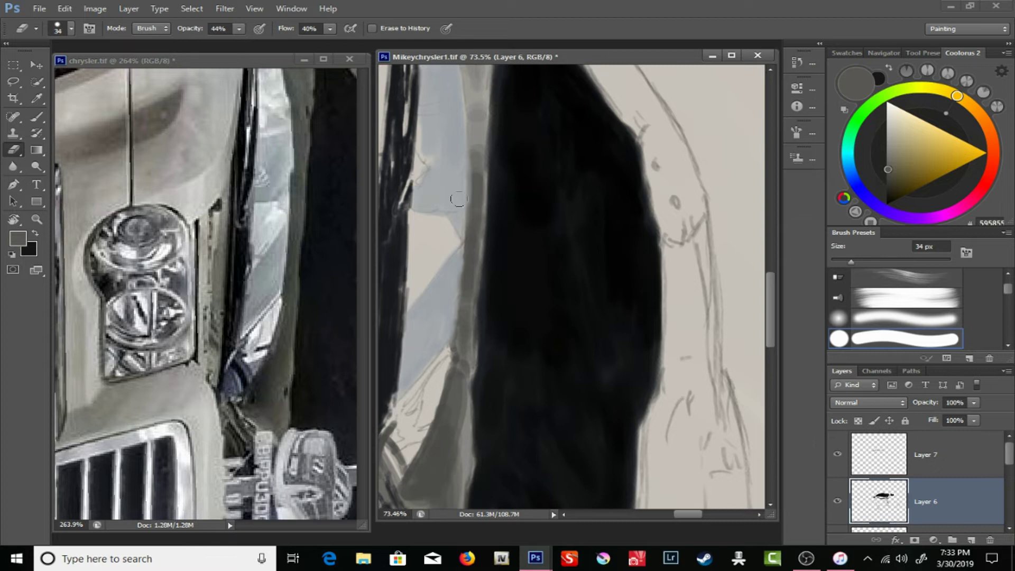
pyautogui.moveTo(455, 235); pyautogui.dragTo(478, 172)
pyautogui.hotkey('alt', ']')
pyautogui.press('b')
pyautogui.rightClick(497, 267)
pyautogui.press('Return')
pyautogui.hotkey('shift', '8')
pyautogui.hotkey('shift', '9')
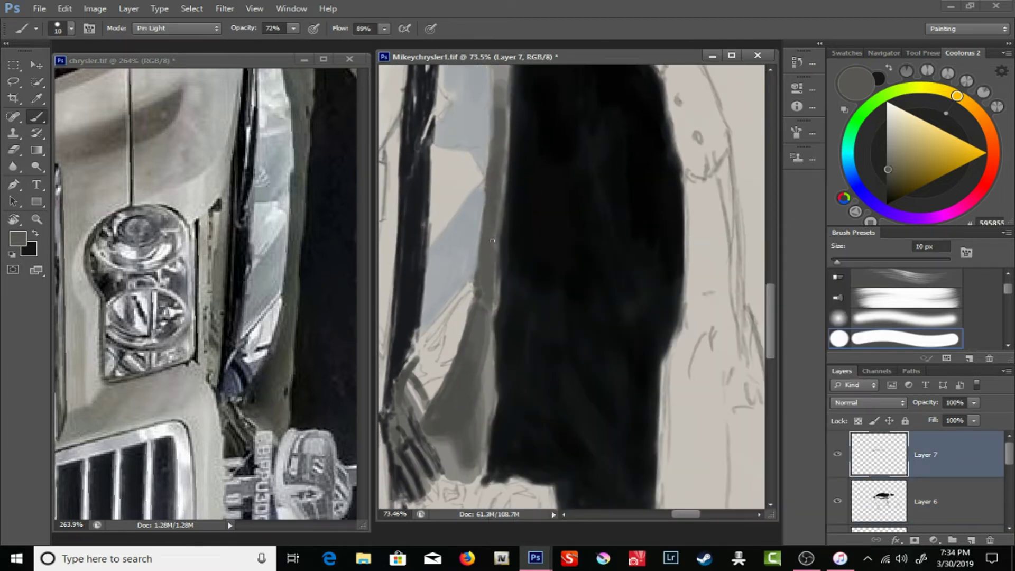
pyautogui.scroll(5, 494, 264)
pyautogui.moveTo(482, 302); pyautogui.dragTo(491, 356)
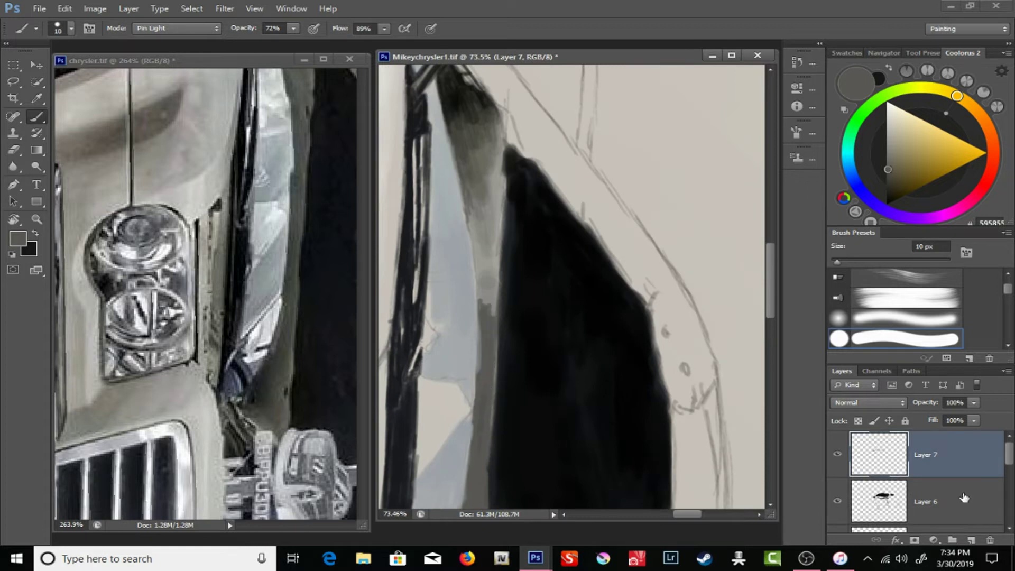
# - Set brush opacity to 26% on Layer 7, then rotate both images back upright
pyautogui.press('e')
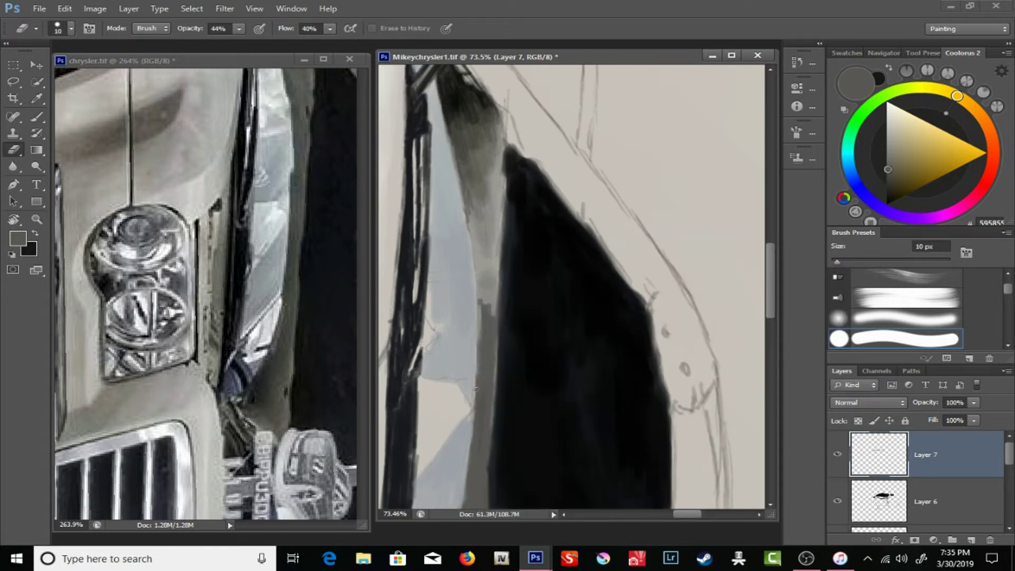
pyautogui.hotkey('alt', '[')
pyautogui.press('b')
pyautogui.press('2')
pyautogui.press('6')
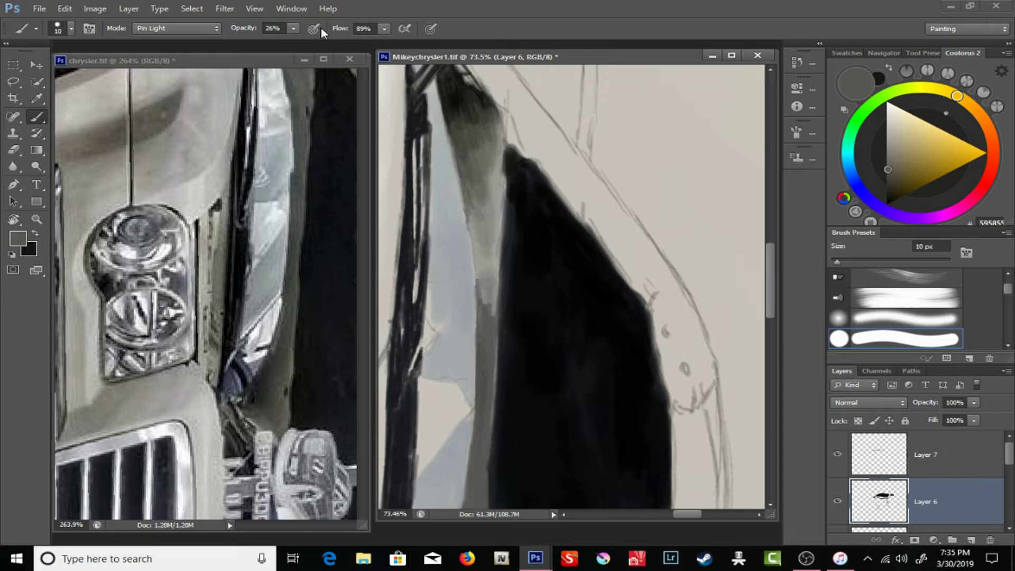
pyautogui.hotkey('alt', ']')
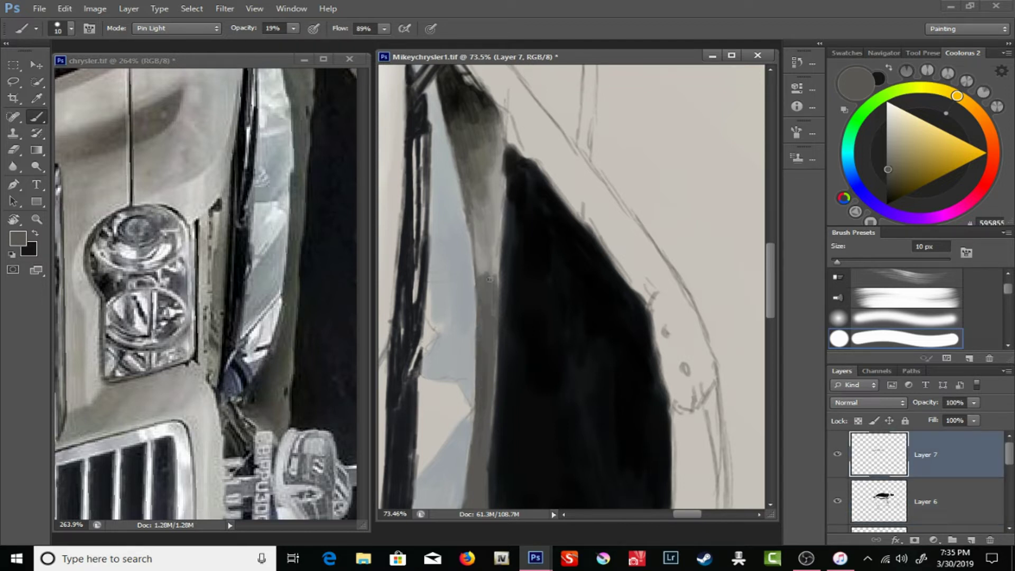
pyautogui.press('r')
pyautogui.moveTo(598, 206); pyautogui.dragTo(420, 297)
pyautogui.moveTo(158, 296); pyautogui.dragTo(184, 246)
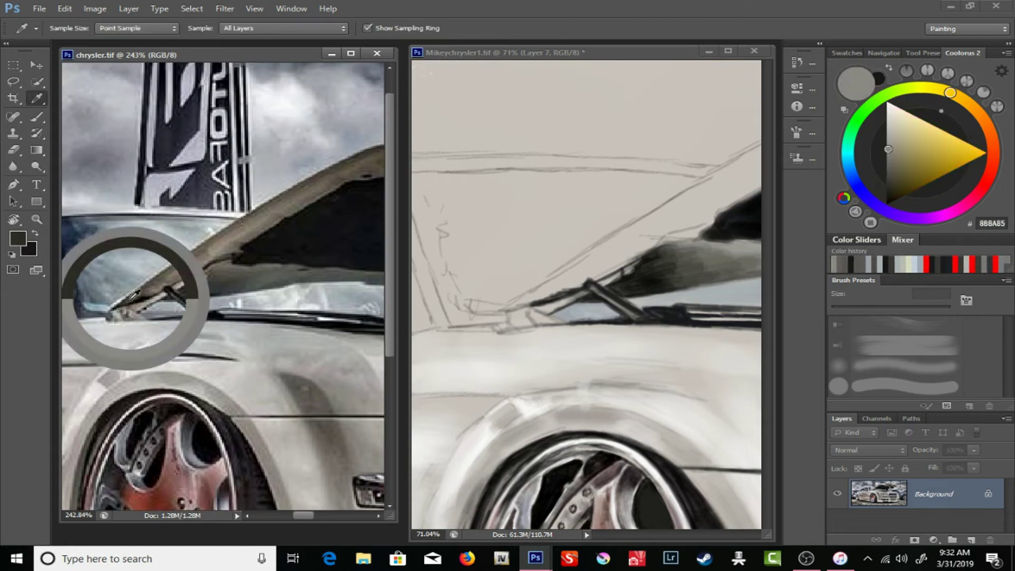
# - Paint dark strokes along the raised hood with a 44 px, then soft 19 px brush at 100% opacity
pyautogui.press('b')
pyautogui.moveTo(539, 293); pyautogui.dragTo(591, 251)
pyautogui.moveTo(525, 303); pyautogui.dragTo(608, 243)
pyautogui.rightClick(586, 267)
pyautogui.rightClick(608, 240)
pyautogui.click(687, 328)
pyautogui.rightClick(624, 239)
pyautogui.doubleClick(687, 407)
pyautogui.press('0')
pyautogui.moveTo(682, 217); pyautogui.dragTo(619, 246)
# - Soften part of the dark hood stroke with a 39 px eraser
pyautogui.press('e')
pyautogui.rightClick(641, 229)
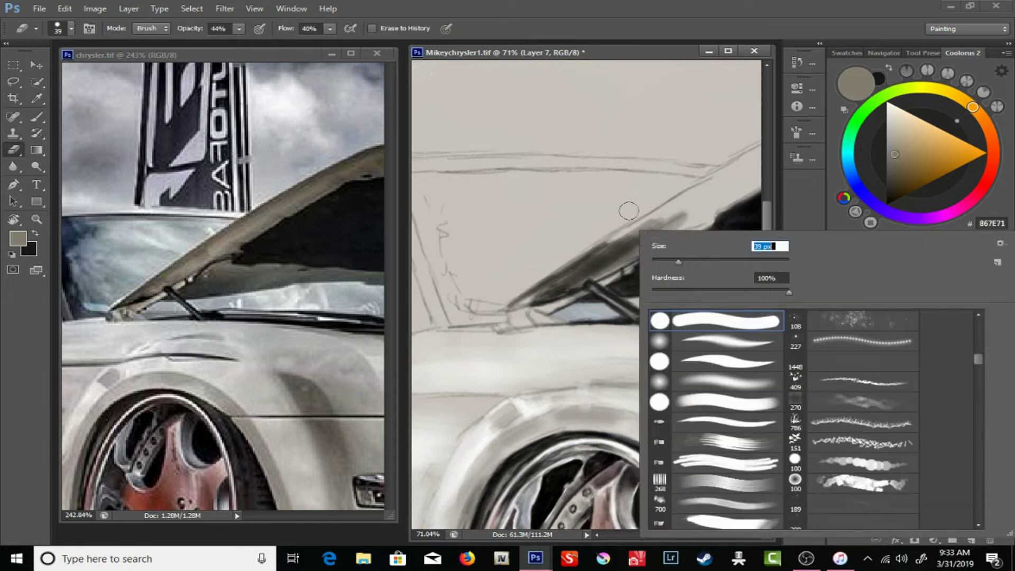
pyautogui.doubleClick(662, 320)
pyautogui.moveTo(679, 215); pyautogui.dragTo(593, 265)
# - Set the brush to 15% opacity, 70% flow and 38 px size
pyautogui.click(211, 55)
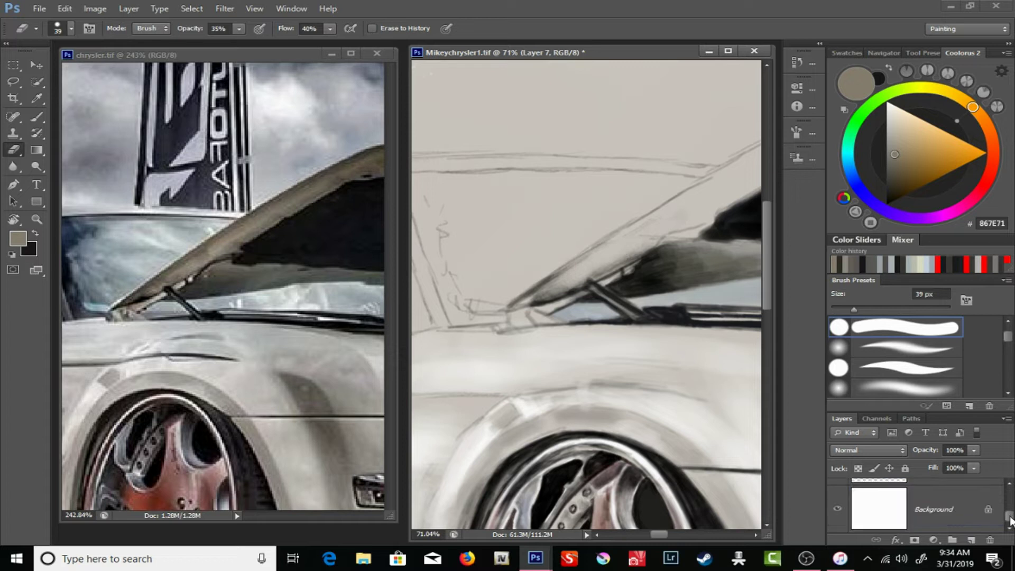
pyautogui.rightClick(37, 117)
pyautogui.click(69, 114)
pyautogui.click(293, 28)
pyautogui.moveTo(291, 43); pyautogui.dragTo(231, 43)
pyautogui.hotkey('shift', '7')
pyautogui.rightClick(613, 238)
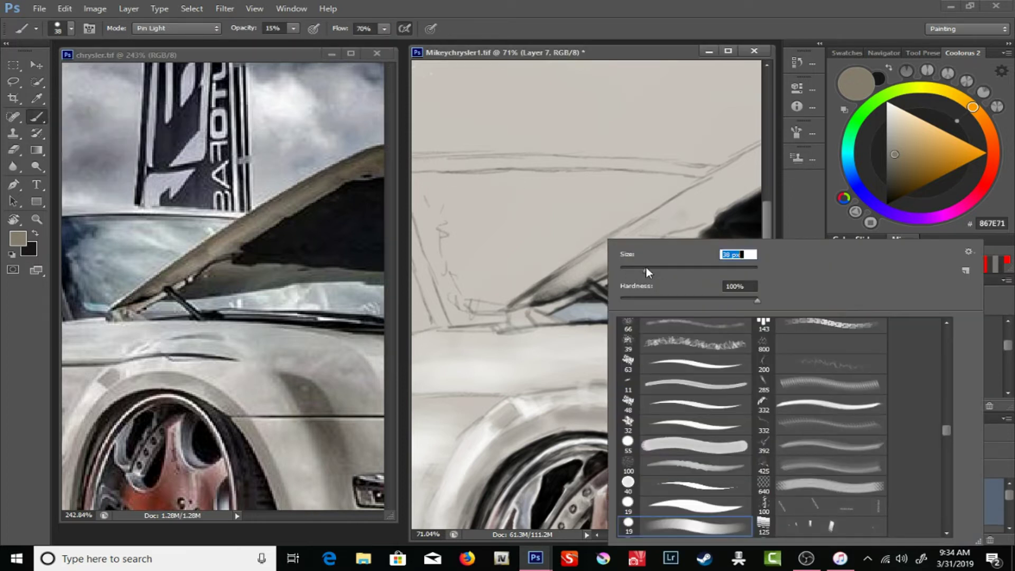
pyautogui.moveTo(634, 272); pyautogui.dragTo(646, 271)
pyautogui.press('Return')
# - Tilt the view upright, sample the hood's dark olive grey, and paint a faint stroke up the edge
pyautogui.moveTo(660, 222)
pyautogui.mouseDown()
pyautogui.moveTo(650, 238)
pyautogui.moveTo(555, 216)
pyautogui.moveTo(528, 227)
pyautogui.mouseUp()
pyautogui.press('r')
pyautogui.moveTo(158, 211); pyautogui.dragTo(185, 253)
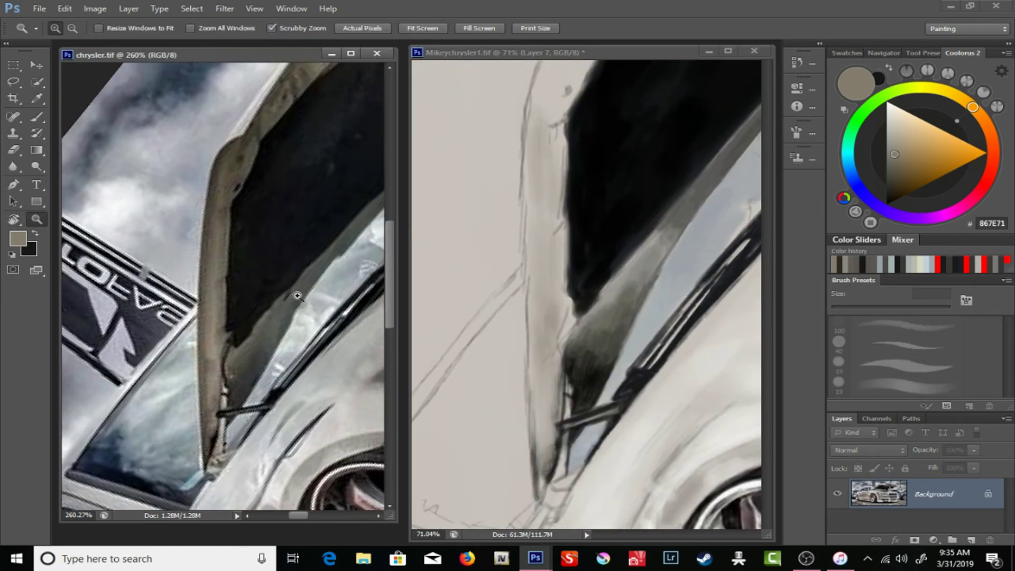
pyautogui.hotkey('ctrl', '-')
pyautogui.press('i')
pyautogui.click(47, 115)
pyautogui.keyDown('alt'); pyautogui.click(531, 428); pyautogui.keyUp('alt')
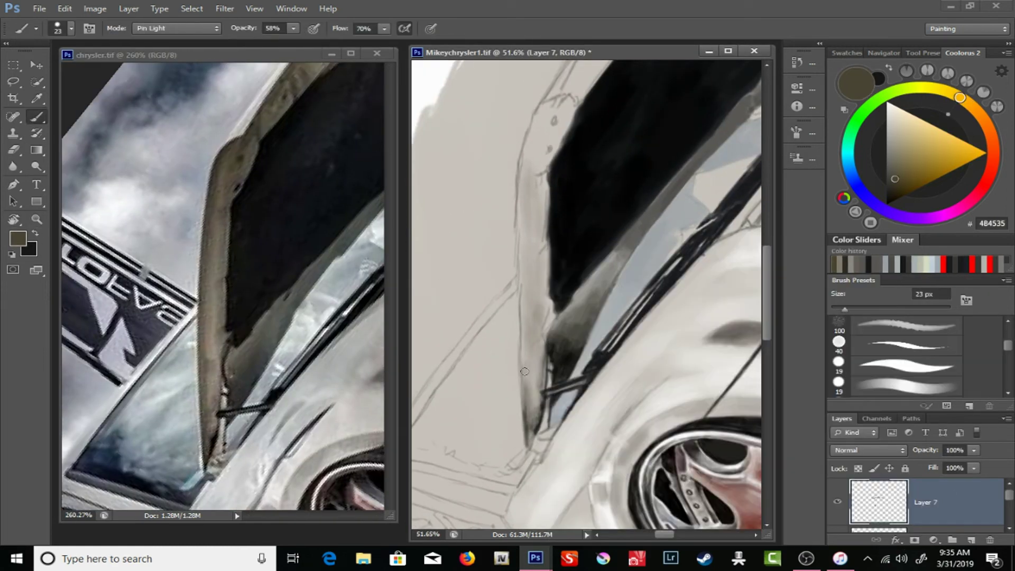
pyautogui.moveTo(524, 363); pyautogui.dragTo(524, 159)
# - Paint a 73% opacity dark stroke down the hood edge, switch to black, and zoom on the lower corner
pyautogui.press('7')
pyautogui.press('3')
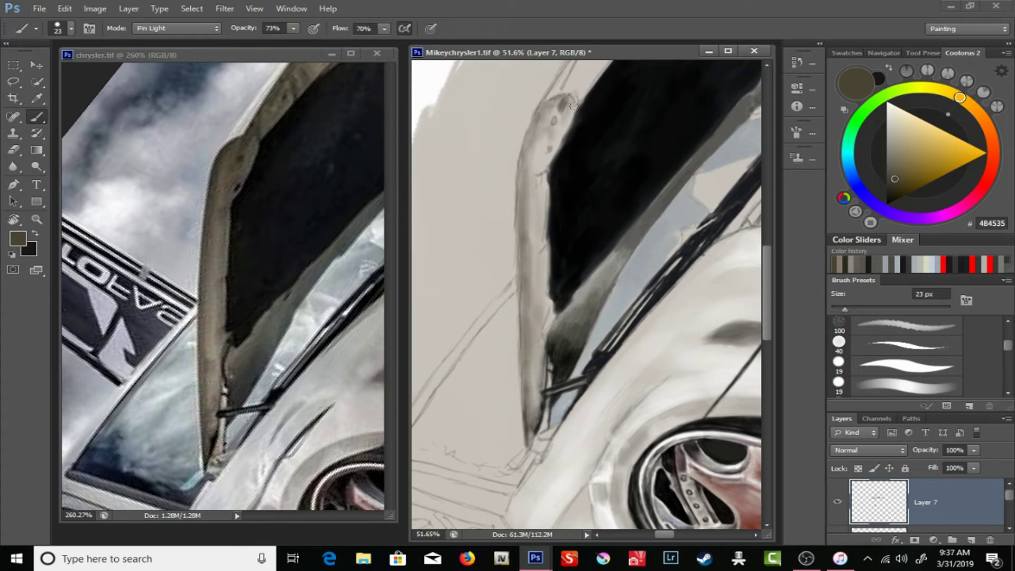
pyautogui.moveTo(543, 180); pyautogui.dragTo(535, 405)
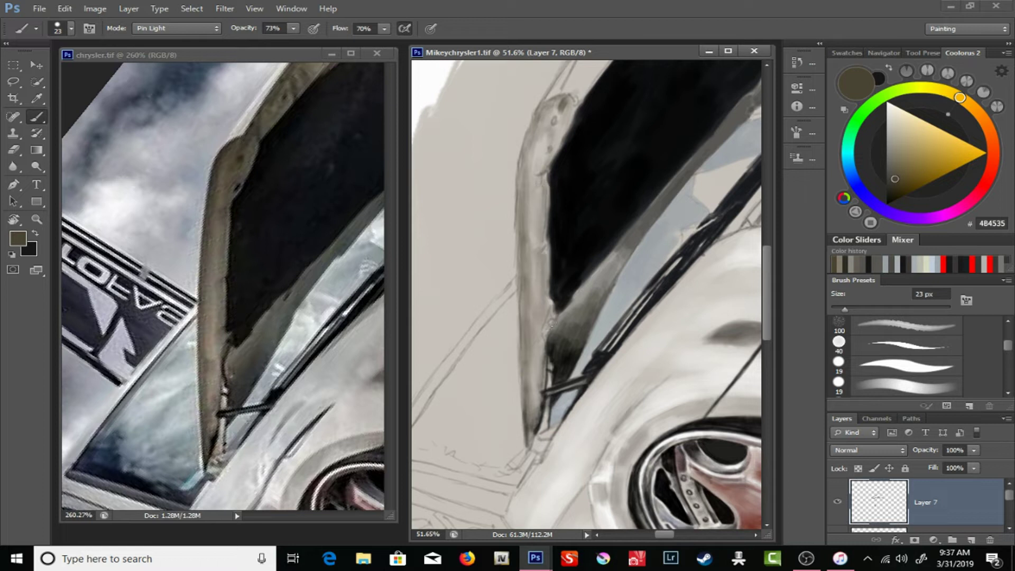
pyautogui.press('x')
pyautogui.click(293, 28)
pyautogui.moveTo(640, 353); pyautogui.dragTo(681, 353)
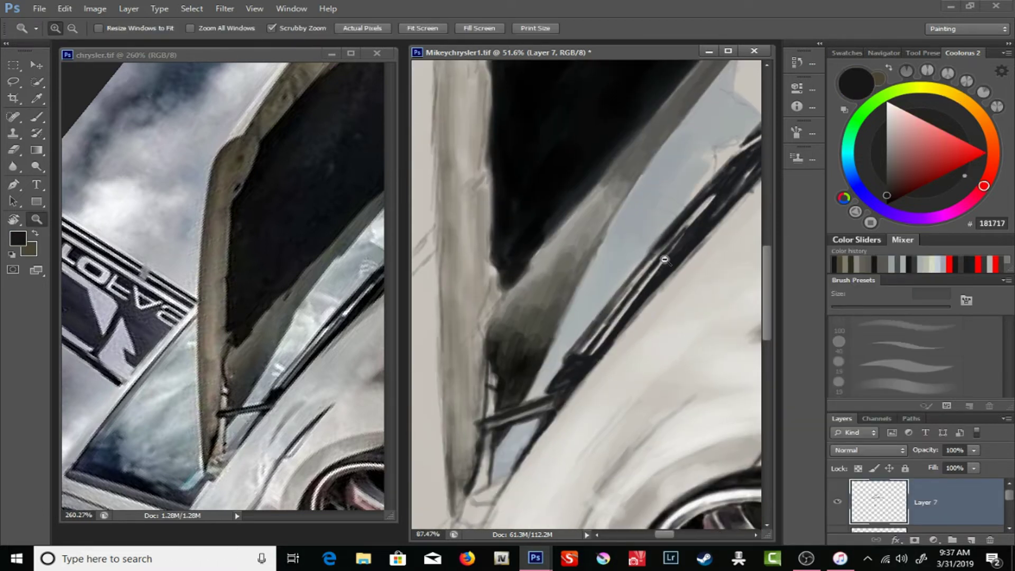
pyautogui.press('0')
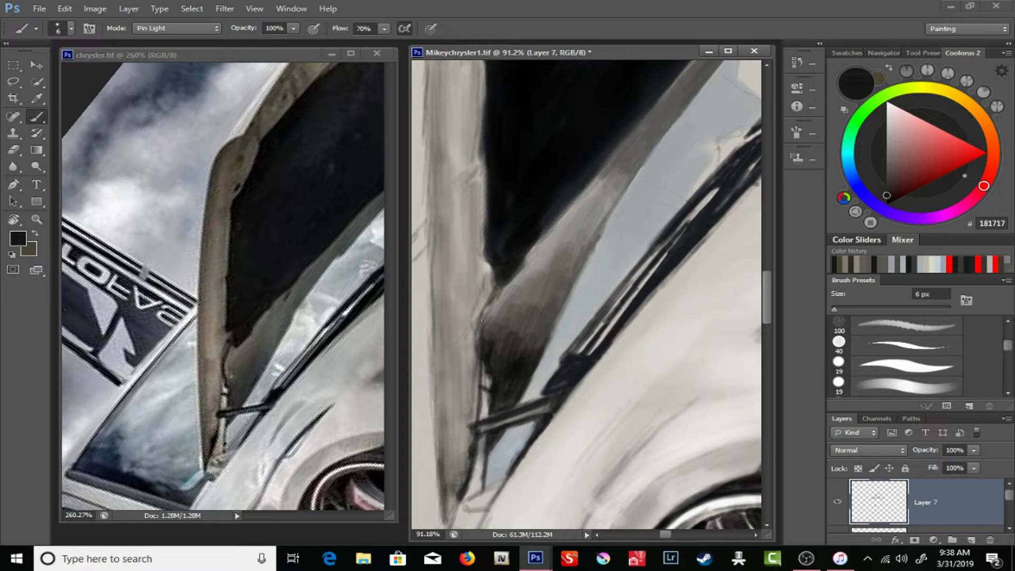
# - Sample a warm mid grey and darken the hood's shadow edge with a 17 px brush at 81% flow
pyautogui.rightClick(502, 289)
pyautogui.press('Return')
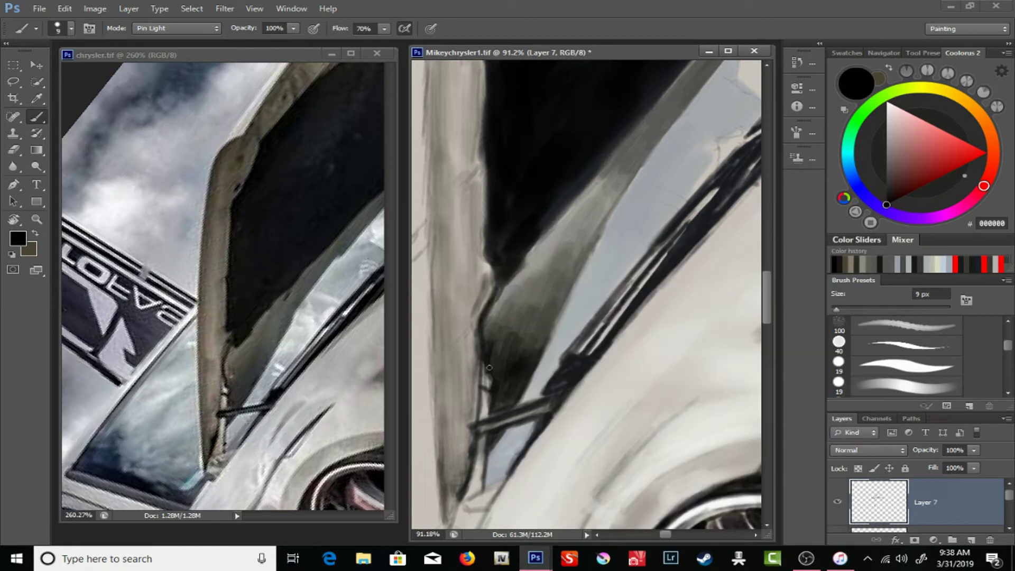
pyautogui.scroll(-2, 469, 474)
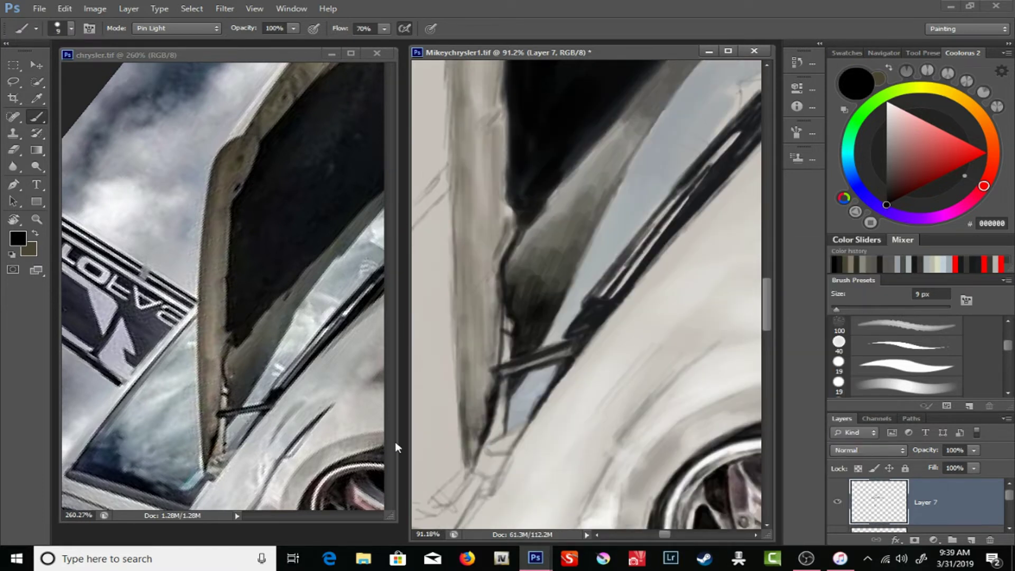
pyautogui.keyDown('alt'); pyautogui.click(482, 290); pyautogui.keyUp('alt')
pyautogui.moveTo(384, 28); pyautogui.dragTo(389, 43)
pyautogui.rightClick(462, 344)
pyautogui.press('Return')
pyautogui.moveTo(462, 345)
pyautogui.mouseDown()
pyautogui.moveTo(469, 374)
pyautogui.moveTo(484, 281)
pyautogui.mouseUp()
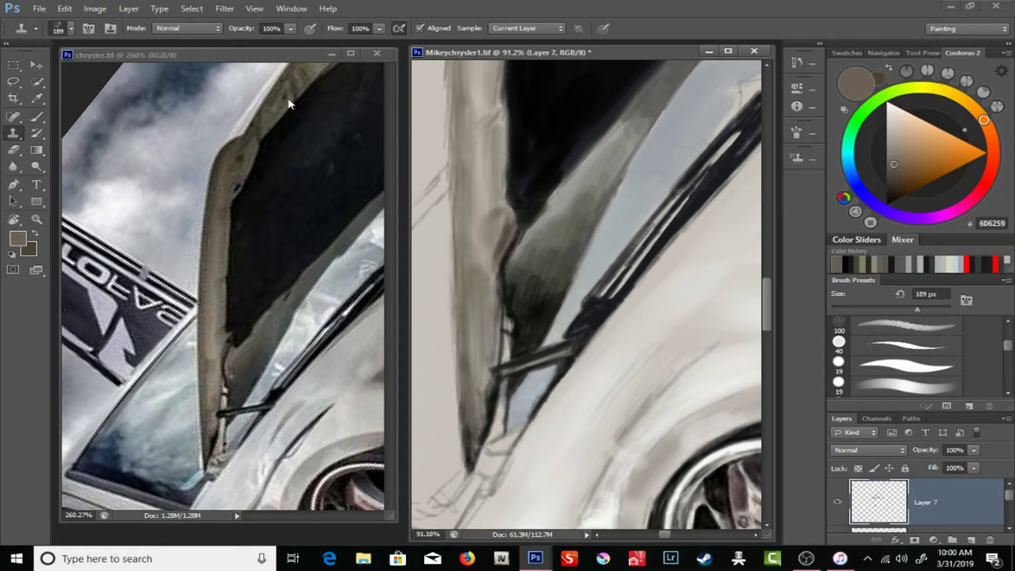
# - Attempt to clone over the hood edge, dismiss the missing-source warning, and return to the brush
pyautogui.click(468, 274)
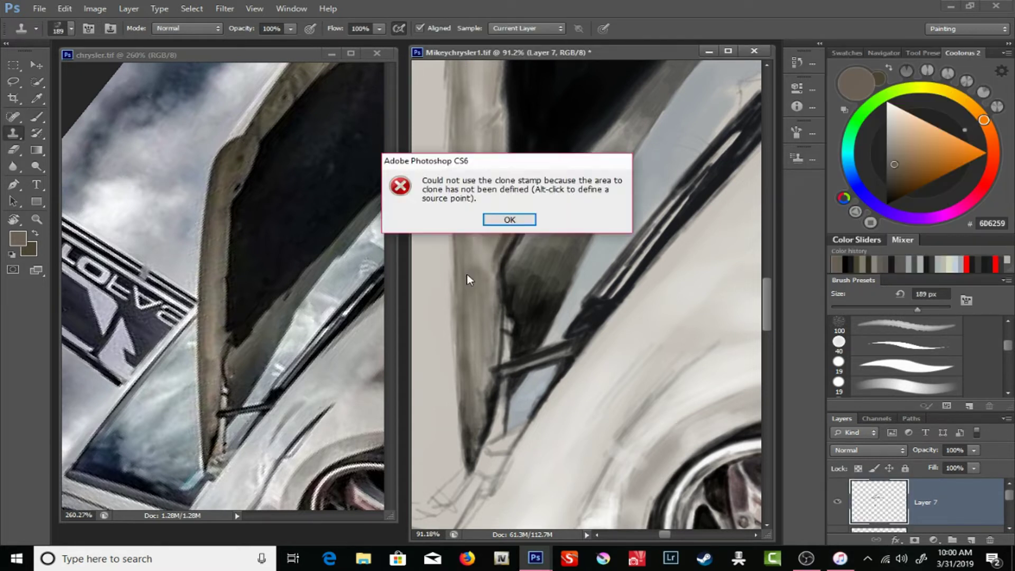
pyautogui.press('Return')
pyautogui.press('b')
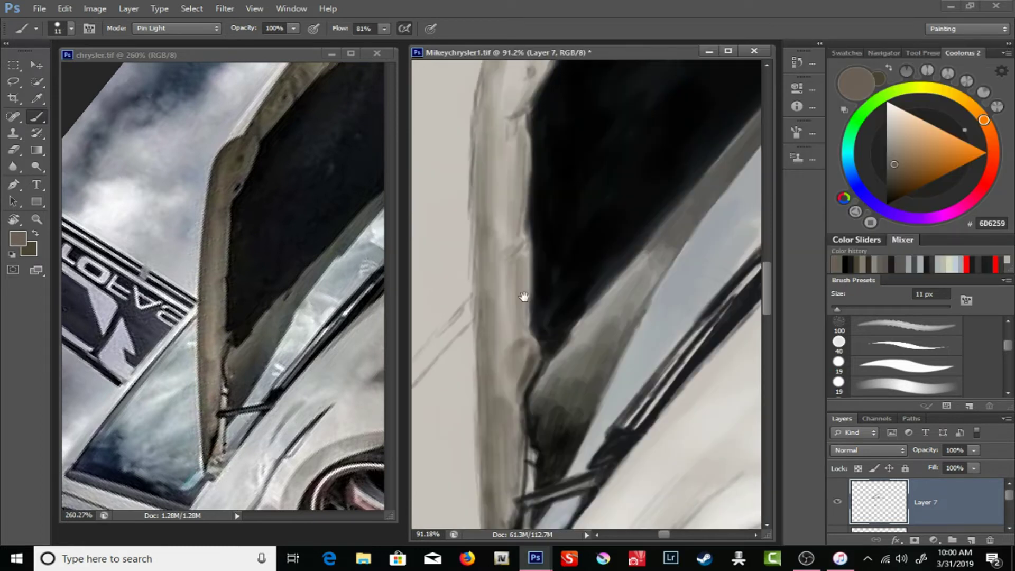
pyautogui.moveTo(523, 297); pyautogui.dragTo(529, 301)
# - Paint darker grey along the hood's left edge and top with a 12 px brush
pyautogui.rightClick(500, 175)
pyautogui.write('12')
pyautogui.press('Return')
pyautogui.scroll(5, 562, 253)
pyautogui.moveTo(505, 170); pyautogui.dragTo(487, 216)
pyautogui.moveTo(534, 111); pyautogui.dragTo(520, 142)
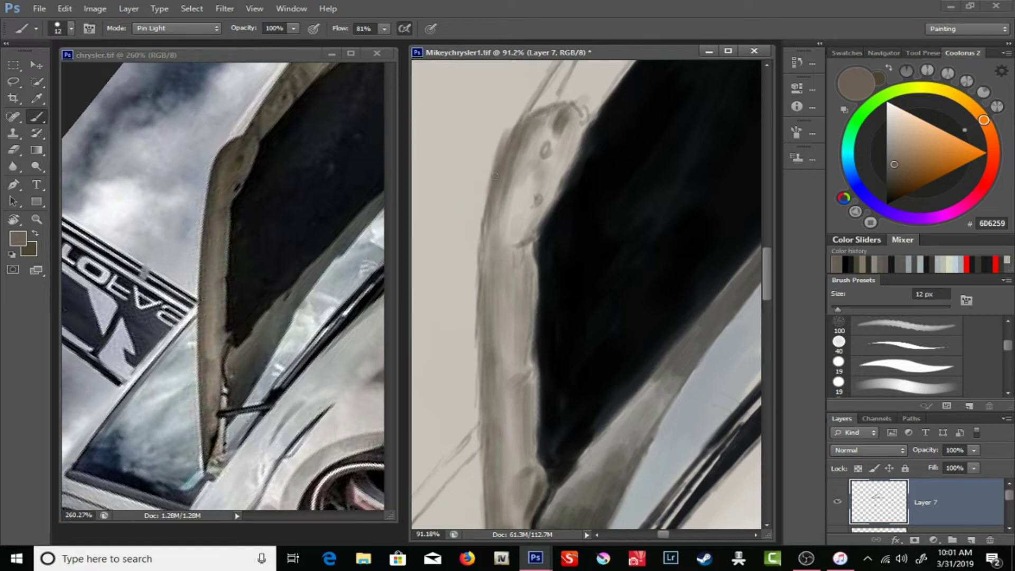
pyautogui.moveTo(504, 218); pyautogui.dragTo(525, 154)
# - Add another dark stroke along the hood and resize the brush to 14 px
pyautogui.rightClick(513, 152)
pyautogui.moveTo(576, 111); pyautogui.dragTo(541, 182)
pyautogui.rightClick(515, 214)
pyautogui.write('14')
pyautogui.press('Return')
pyautogui.scroll(-2, 504, 183)
# - Add a new layer and paint a light 25 px highlight down the hood edge
pyautogui.press('e')
pyautogui.click(37, 116)
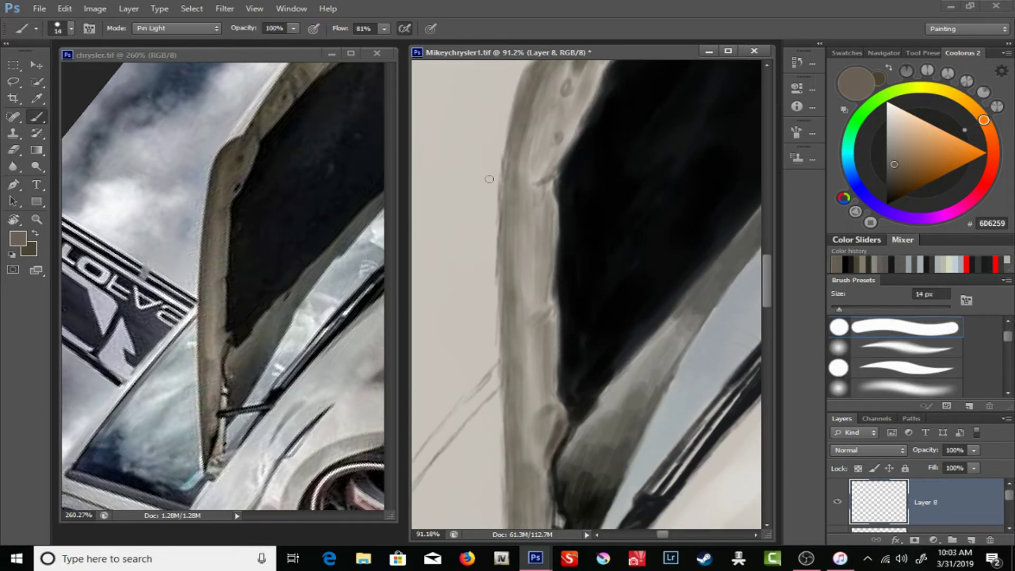
pyautogui.press(']')
pyautogui.press(']')
pyautogui.press(']')
pyautogui.rightClick(491, 251)
pyautogui.moveTo(823, 258)
pyautogui.mouseDown()
pyautogui.moveTo(827, 401)
pyautogui.moveTo(811, 258)
pyautogui.mouseUp()
pyautogui.scroll(3, 811, 258)
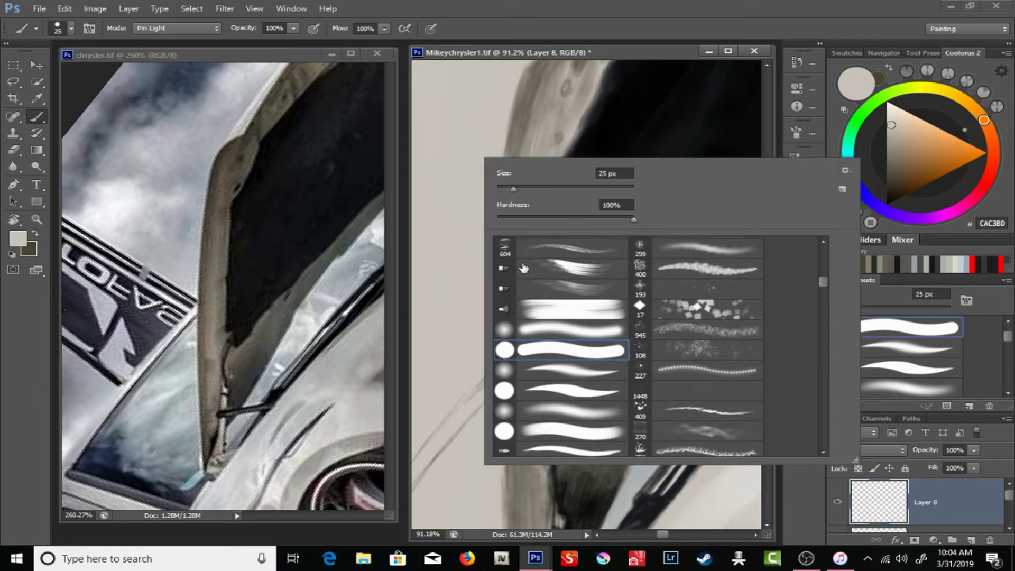
pyautogui.press('Escape')
pyautogui.moveTo(495, 213); pyautogui.dragTo(493, 293)
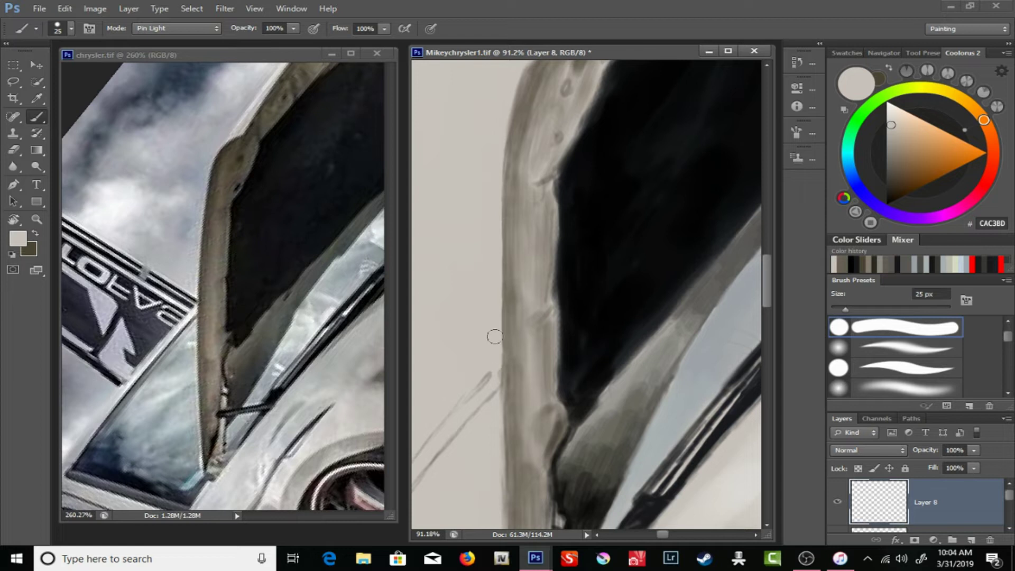
# - Zoom out and rotate the reference photo to match the hood's angle
pyautogui.moveTo(501, 498); pyautogui.dragTo(507, 381)
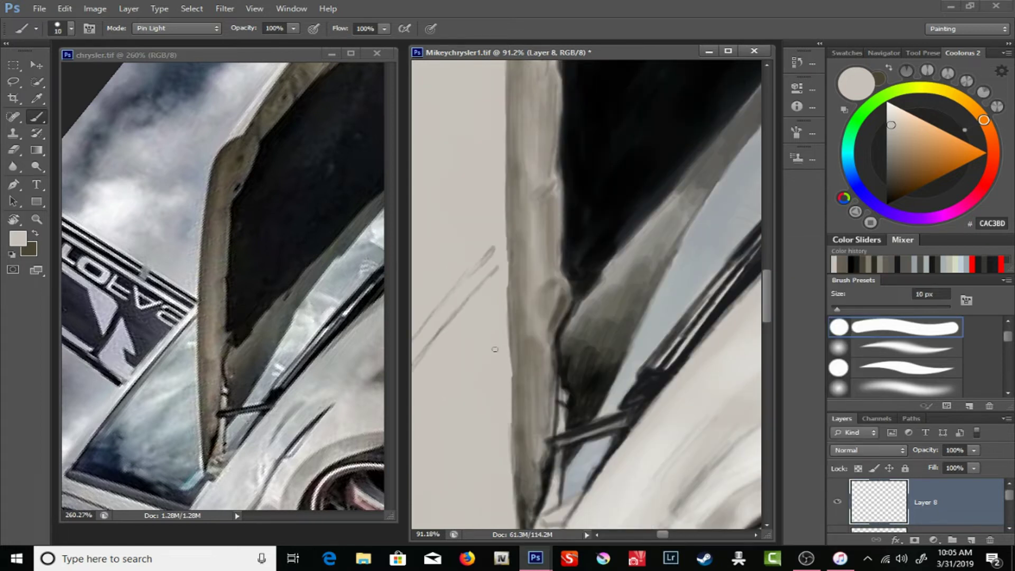
pyautogui.scroll(-3, 494, 349)
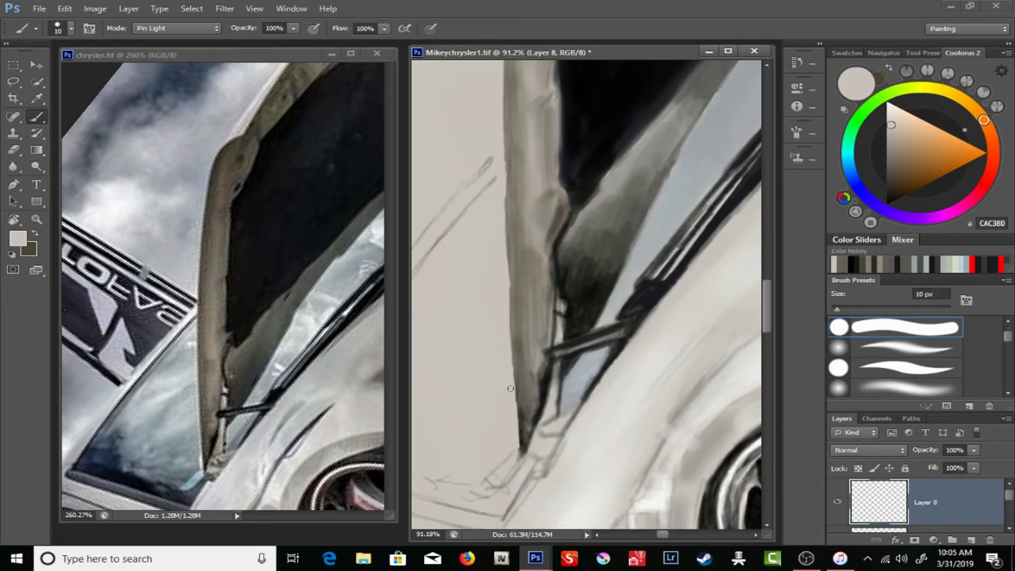
pyautogui.scroll(5, 510, 389)
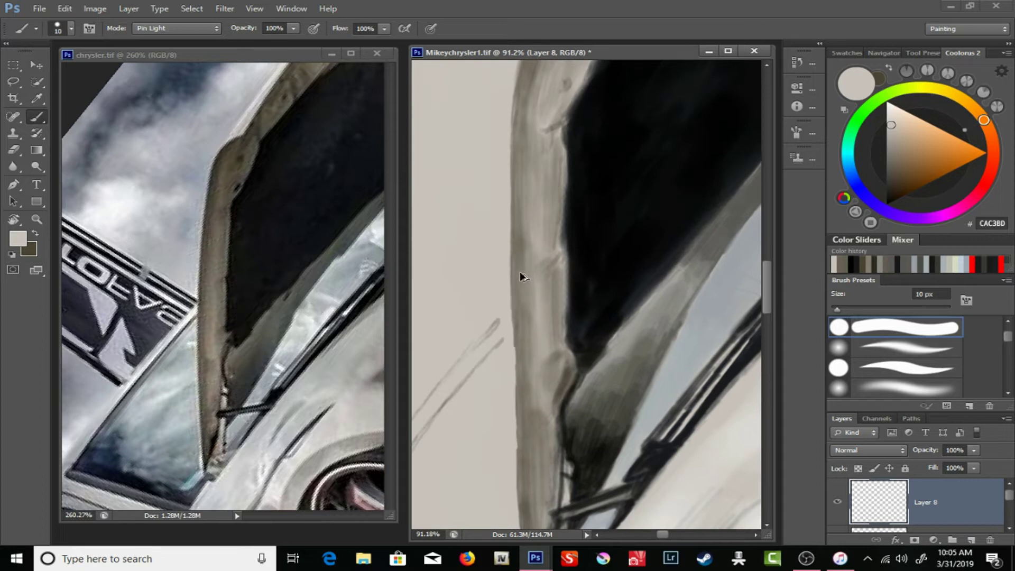
pyautogui.moveTo(515, 262); pyautogui.dragTo(452, 220)
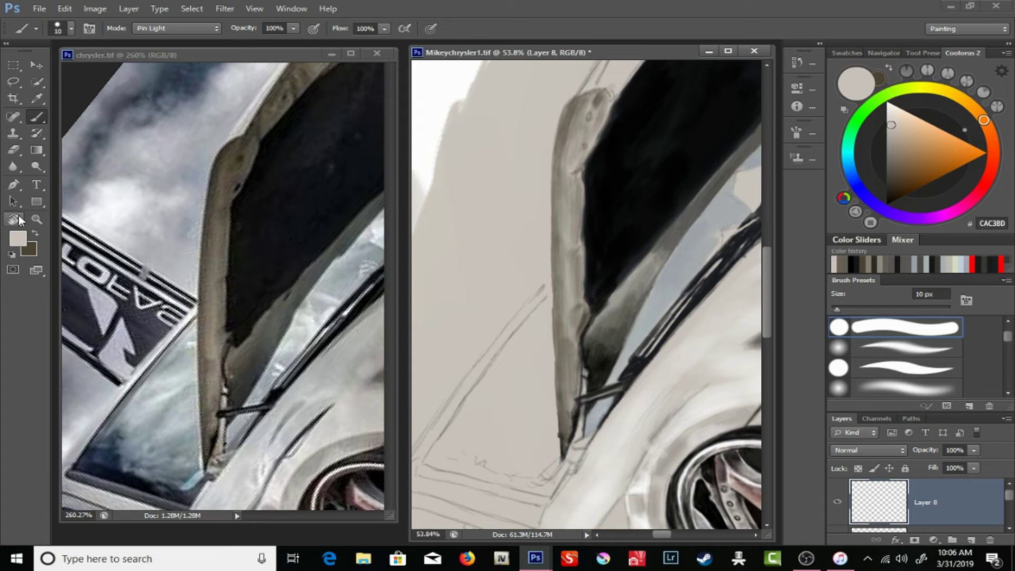
pyautogui.press('r')
pyautogui.moveTo(278, 294)
pyautogui.mouseDown()
pyautogui.moveTo(257, 298)
pyautogui.moveTo(512, 228)
pyautogui.mouseUp()
pyautogui.scroll(-3, 508, 248)
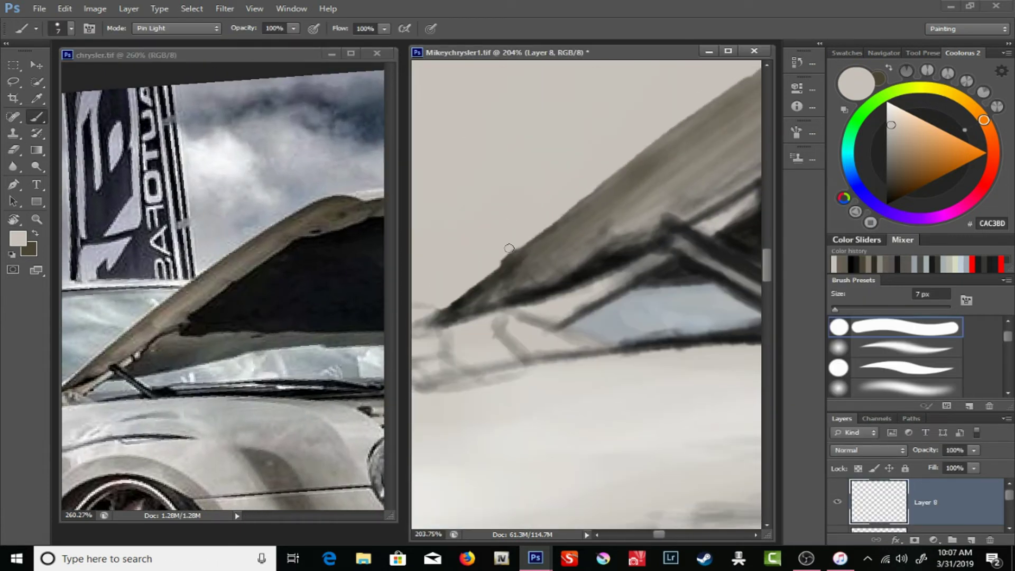
pyautogui.moveTo(562, 179); pyautogui.dragTo(452, 296)
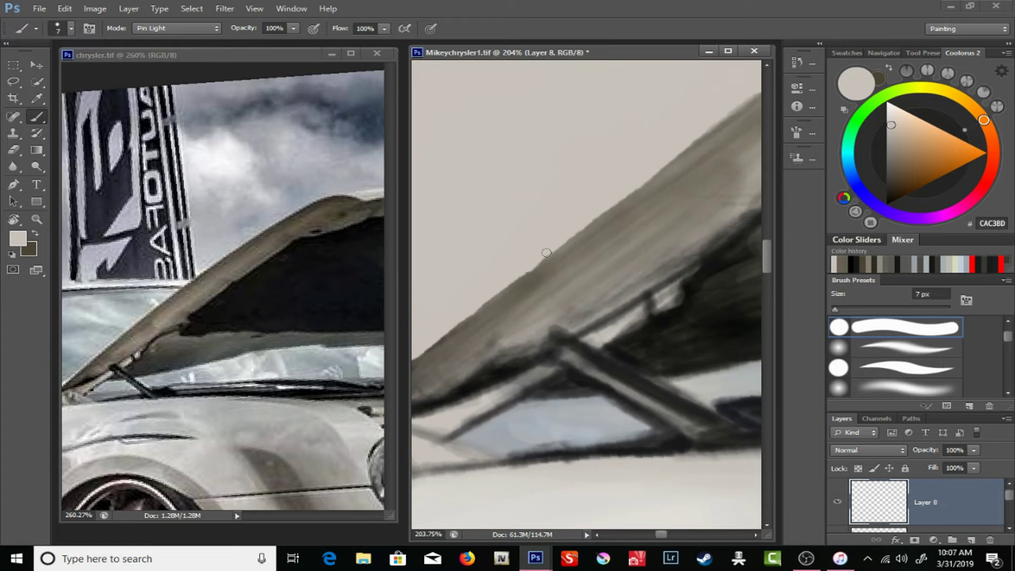
pyautogui.scroll(3, 547, 253)
pyautogui.moveTo(536, 253); pyautogui.dragTo(593, 215)
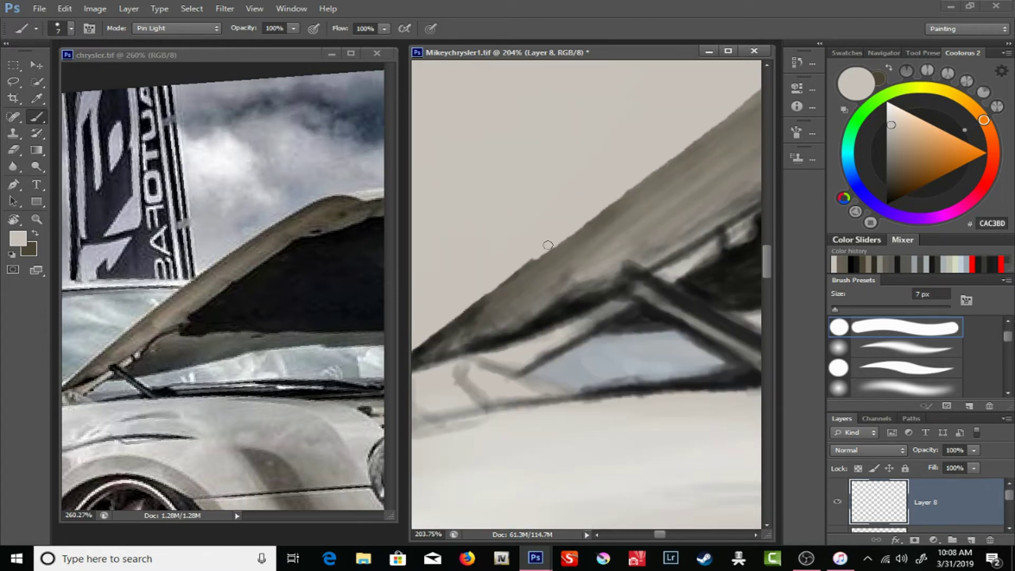
# - Resize the brush to 8 px, zoom out, and set the eraser to 53 px
pyautogui.moveTo(516, 248); pyautogui.dragTo(443, 274)
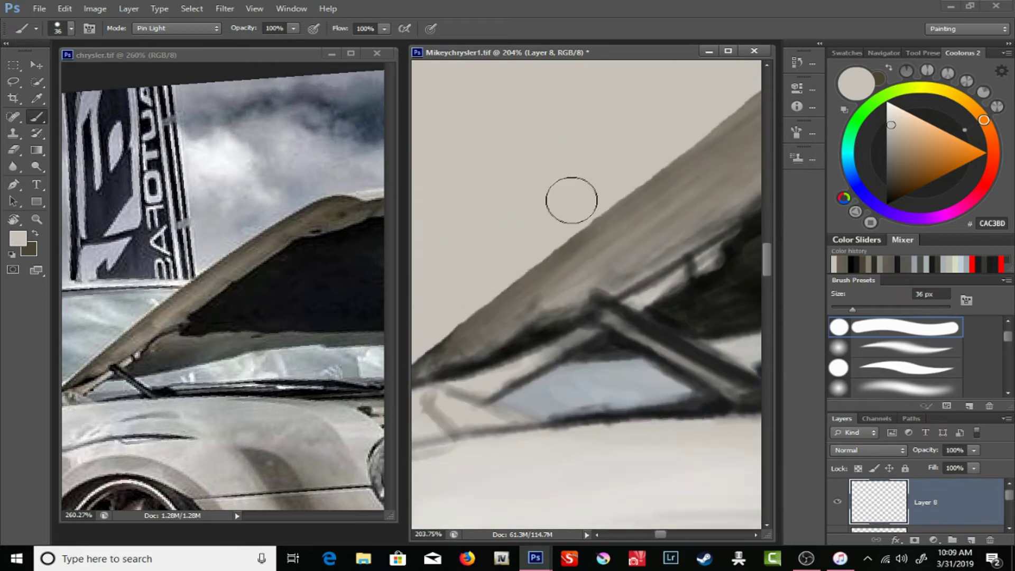
pyautogui.rightClick(468, 241)
pyautogui.click(510, 222)
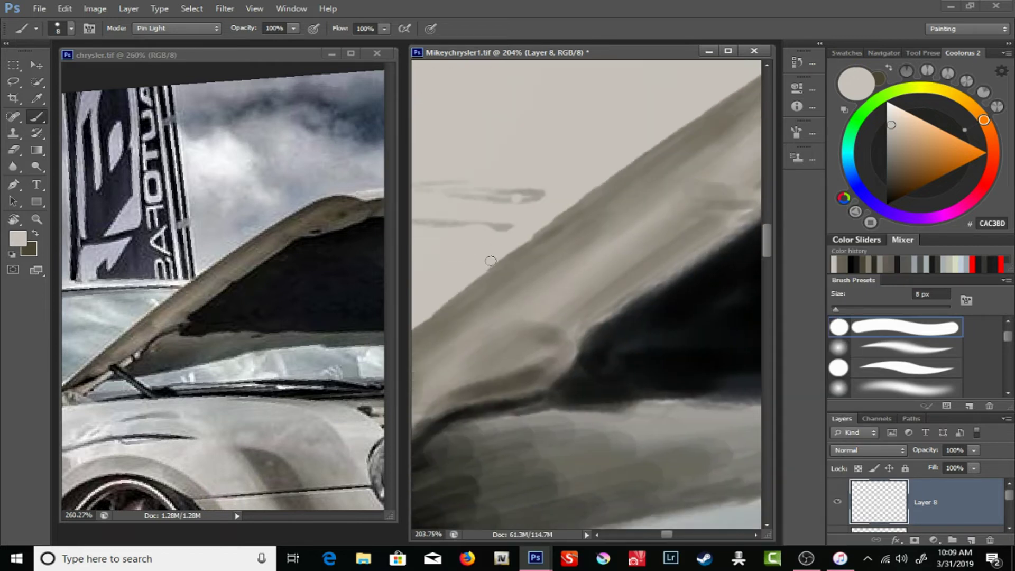
pyautogui.hotkey('ctrl', '0')
pyautogui.scroll(3, 607, 170)
pyautogui.press('e')
pyautogui.rightClick(556, 170)
pyautogui.press('Return')
pyautogui.press('b')
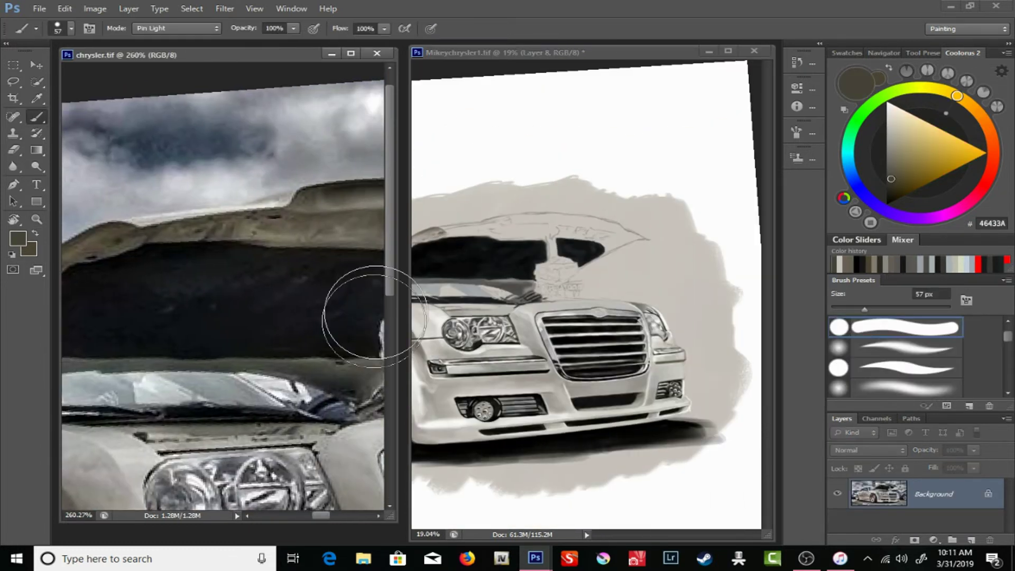
# - Zoom out on the painting and zoom in on the reference photo's hood
pyautogui.press('z')
pyautogui.moveTo(508, 271); pyautogui.dragTo(460, 271)
pyautogui.moveTo(204, 233)
pyautogui.mouseDown()
pyautogui.moveTo(313, 242)
pyautogui.moveTo(296, 243)
pyautogui.mouseUp()
pyautogui.press('b')
pyautogui.click(502, 296)
# - Add a new empty layer and paint a low-opacity grey stroke along the hood's left outline
pyautogui.hotkey('ctrl', 'shift', 'alt', 'n')
pyautogui.press('1')
pyautogui.press('6')
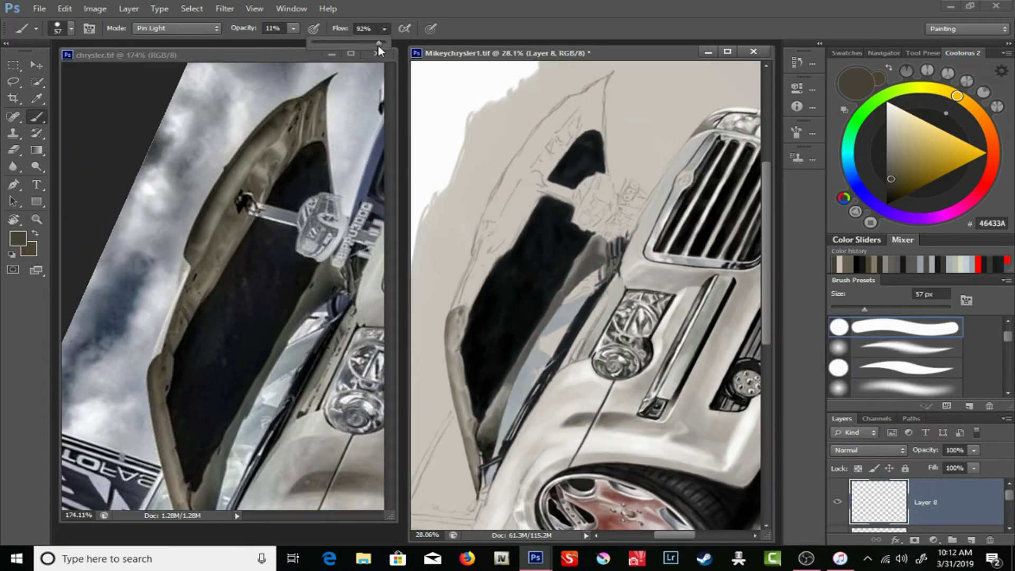
pyautogui.moveTo(469, 306)
pyautogui.mouseDown()
pyautogui.moveTo(555, 127)
pyautogui.moveTo(475, 296)
pyautogui.mouseUp()
pyautogui.keyDown('ctrl'); pyautogui.keyDown('space'); pyautogui.click(237, 378); pyautogui.keyUp('space'); pyautogui.keyUp('ctrl')
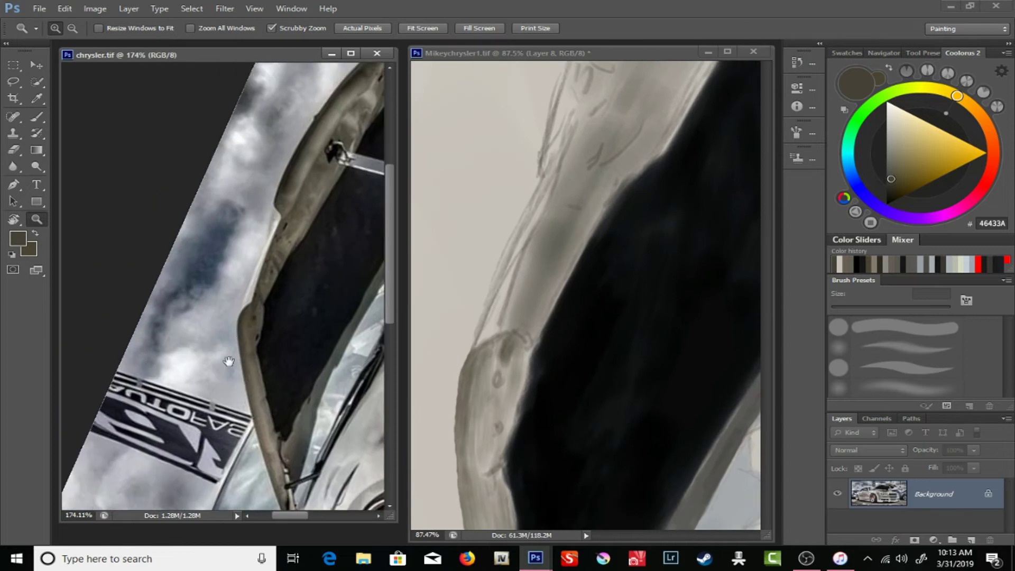
# - Sample light grey C1BFC0 and paint the hood rim with a 16 px brush at 37% opacity, 100% flow
pyautogui.keyDown('alt'); pyautogui.click(548, 164); pyautogui.keyUp('alt')
pyautogui.press('[')
pyautogui.press('[')
pyautogui.press('[')
pyautogui.press('3')
pyautogui.press('7')
pyautogui.rightClick(512, 269)
pyautogui.press('Return')
pyautogui.hotkey('shift', '0')
pyautogui.moveTo(498, 257); pyautogui.dragTo(523, 345)
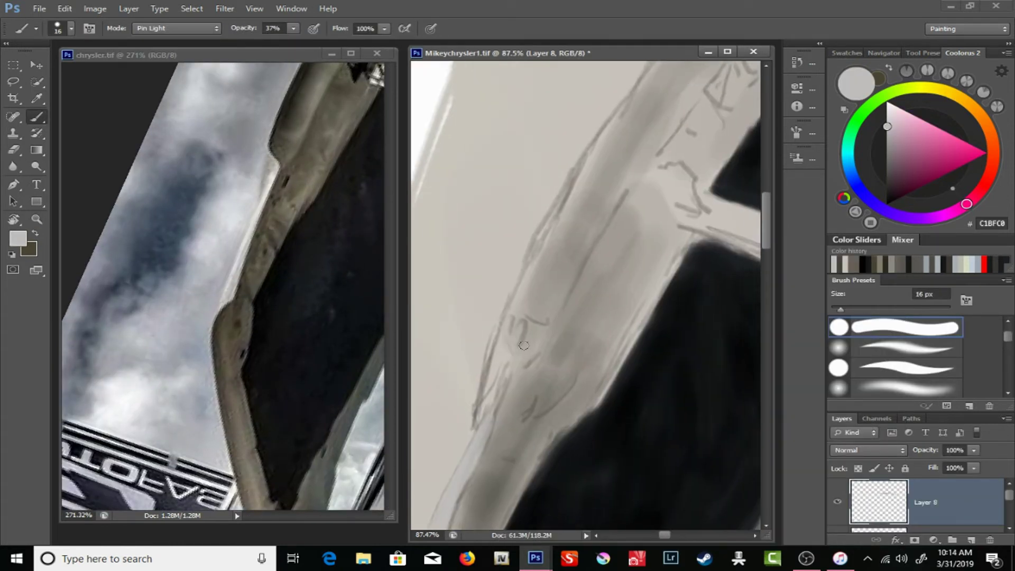
# - Paint dark shading along the hood's inner rim with a 22 px brush at 77% flow
pyautogui.click(42, 233)
pyautogui.hotkey('shift', '7')
pyautogui.hotkey('shift', '7')
pyautogui.moveTo(586, 343); pyautogui.dragTo(639, 238)
pyautogui.rightClick(640, 240)
pyautogui.moveTo(978, 372); pyautogui.dragTo(977, 402)
pyautogui.write('22')
pyautogui.press('Return')
pyautogui.click(294, 28)
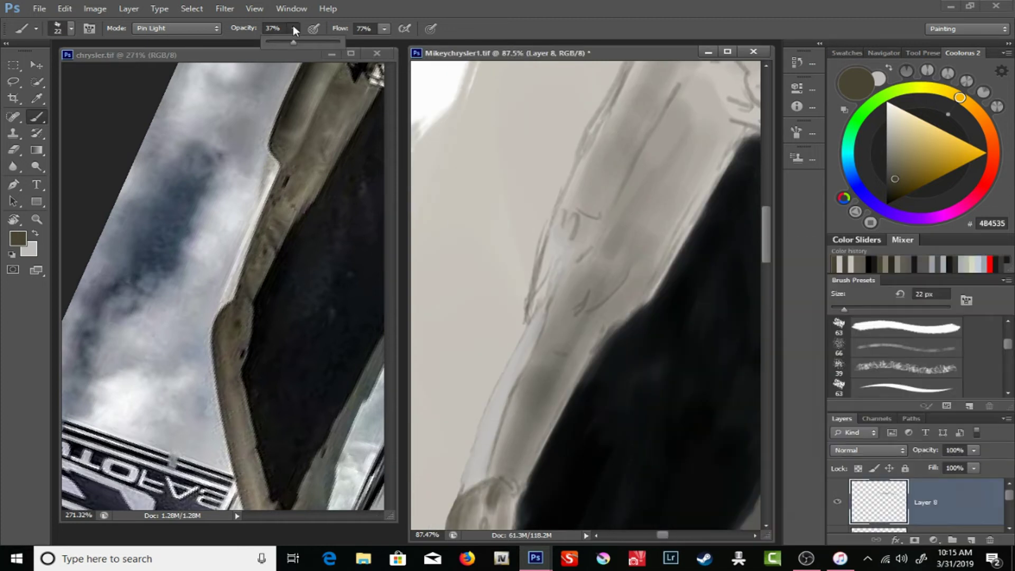
pyautogui.moveTo(501, 464); pyautogui.dragTo(494, 410)
pyautogui.moveTo(507, 481); pyautogui.dragTo(523, 375)
# - Check the reference photo up close and set the brush to 26 px
pyautogui.press('[')
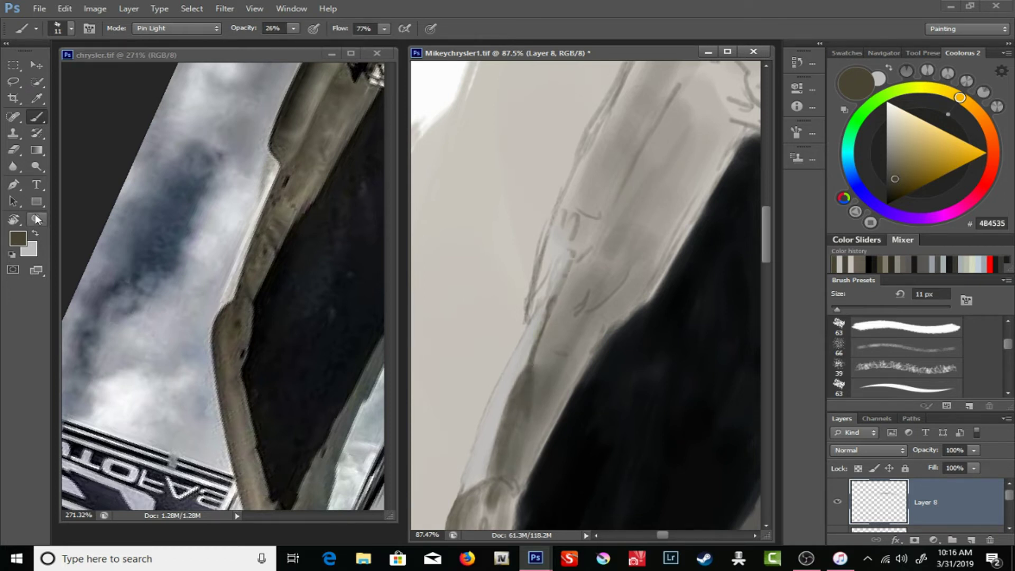
pyautogui.click(37, 219)
pyautogui.click(581, 234)
pyautogui.press('b')
pyautogui.rightClick(582, 238)
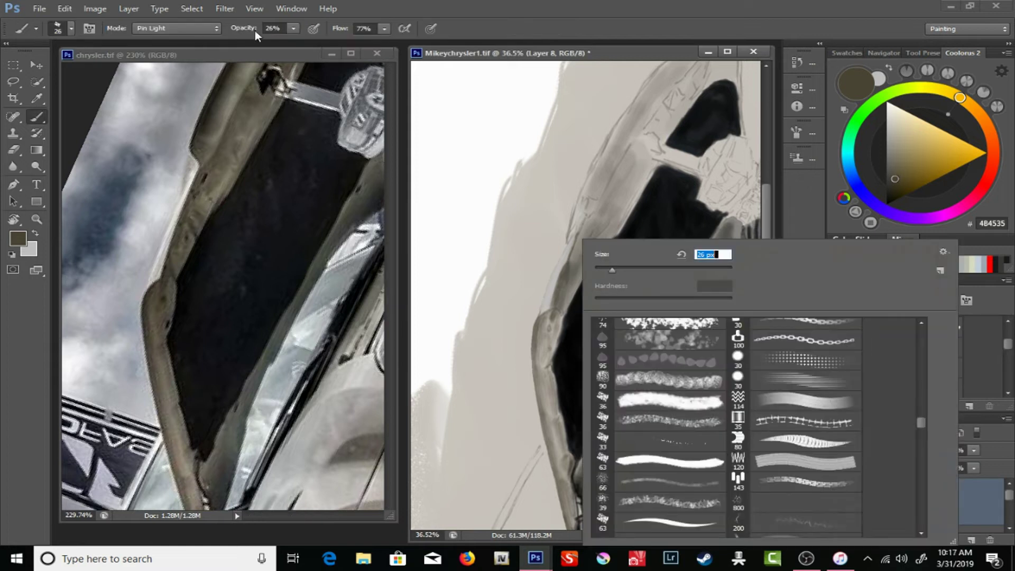
pyautogui.press('Escape')
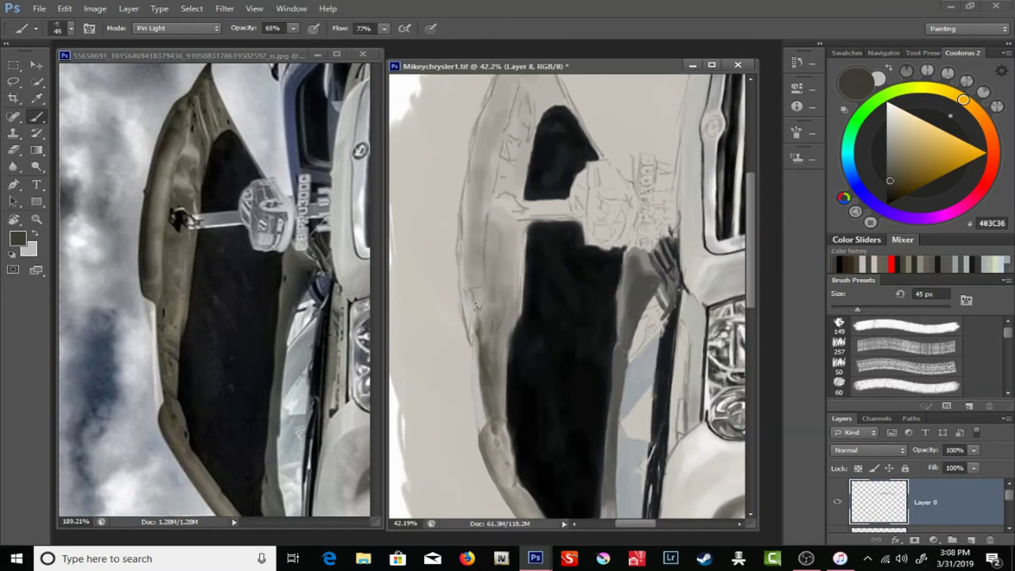
# - Sample a darker tone, set the brush to 33 px, and reset the colour to black
pyautogui.press('i')
pyautogui.click(36, 117)
pyautogui.rightClick(472, 232)
pyautogui.write('33')
pyautogui.press('Return')
pyautogui.press('d')
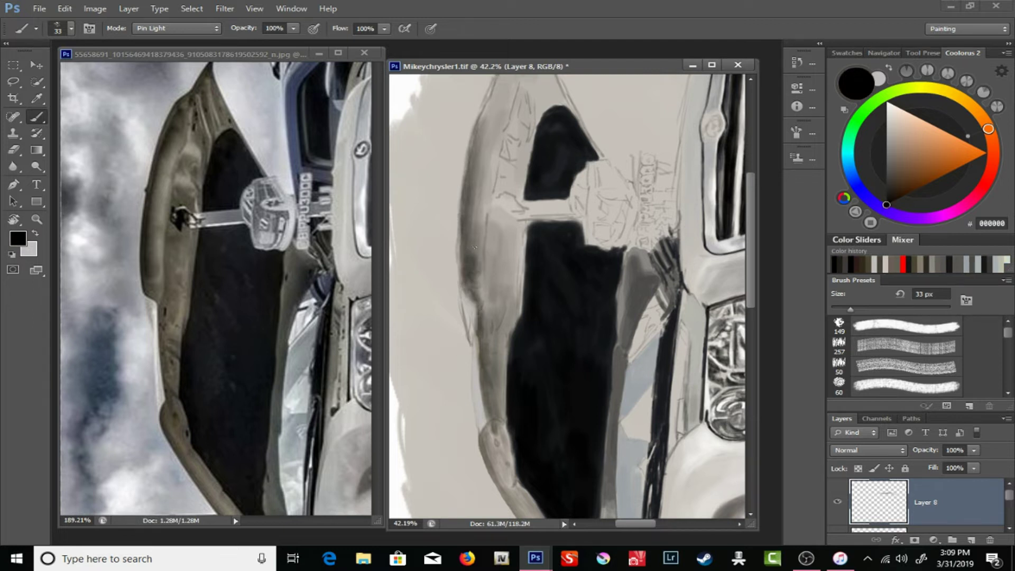
# - Paint soft black strokes along the hood's outer edge at 10% then 8% opacity
pyautogui.rightClick(482, 171)
pyautogui.press('1')
pyautogui.moveTo(476, 219)
pyautogui.mouseDown()
pyautogui.moveTo(481, 140)
pyautogui.moveTo(466, 283)
pyautogui.mouseUp()
pyautogui.press('0')
pyautogui.press('8')
pyautogui.moveTo(476, 140)
pyautogui.mouseDown()
pyautogui.moveTo(475, 260)
pyautogui.moveTo(489, 201)
pyautogui.mouseUp()
pyautogui.rightClick(475, 260)
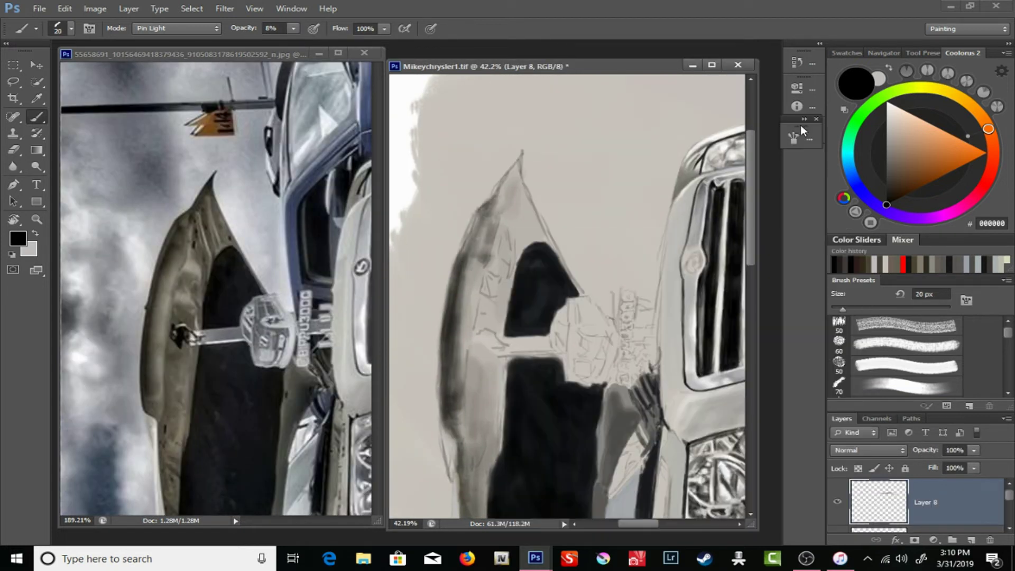
# - Check the brush texture settings, set opacity to 27%, and pick a dark olive shading tone
pyautogui.press('F5')
pyautogui.click(563, 205)
pyautogui.press('F5')
pyautogui.press('2')
pyautogui.press('7')
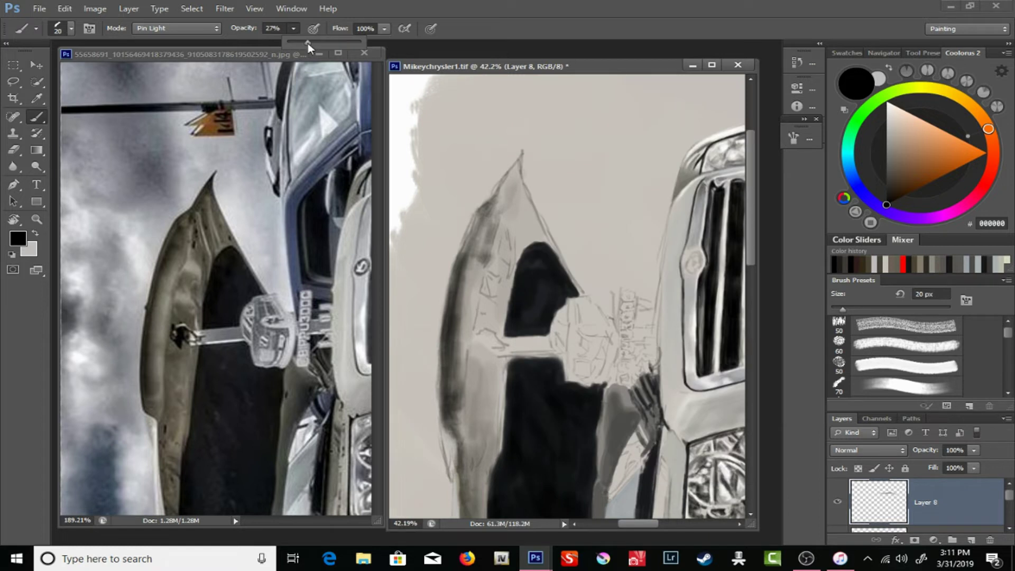
pyautogui.press('F5')
pyautogui.press('F5')
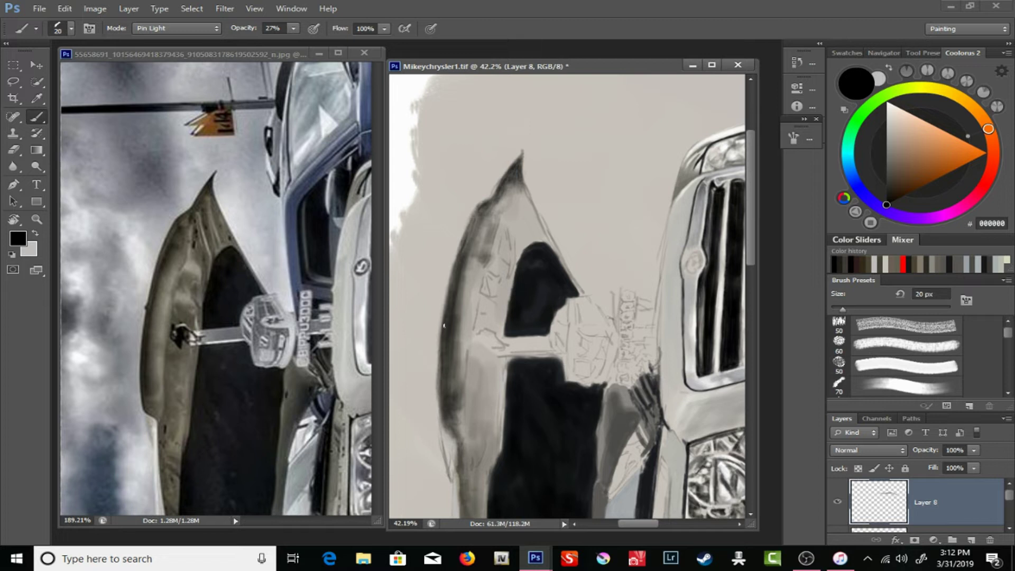
pyautogui.scroll(-5, 455, 312)
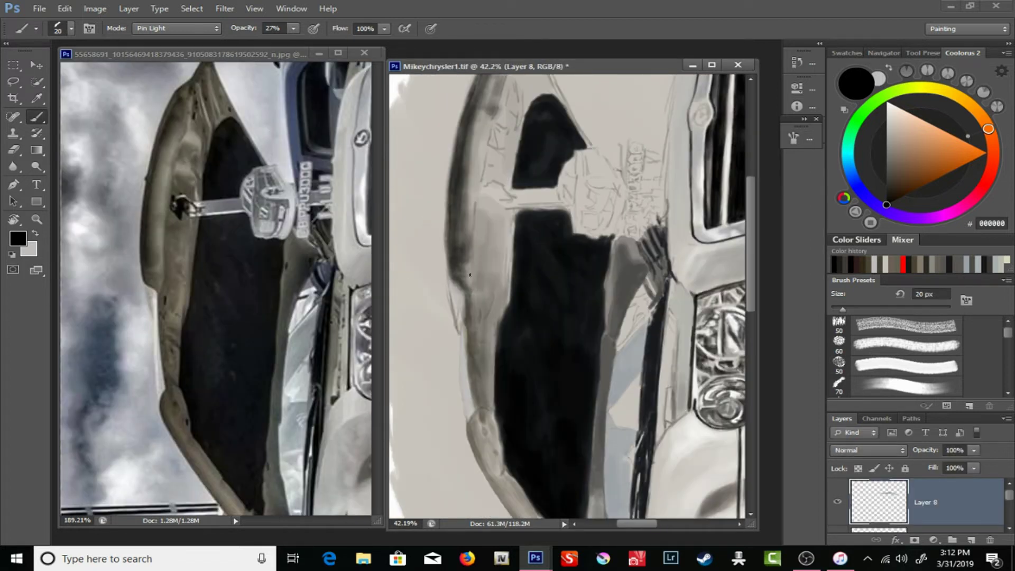
pyautogui.keyDown('alt'); pyautogui.click(174, 238); pyautogui.keyUp('alt')
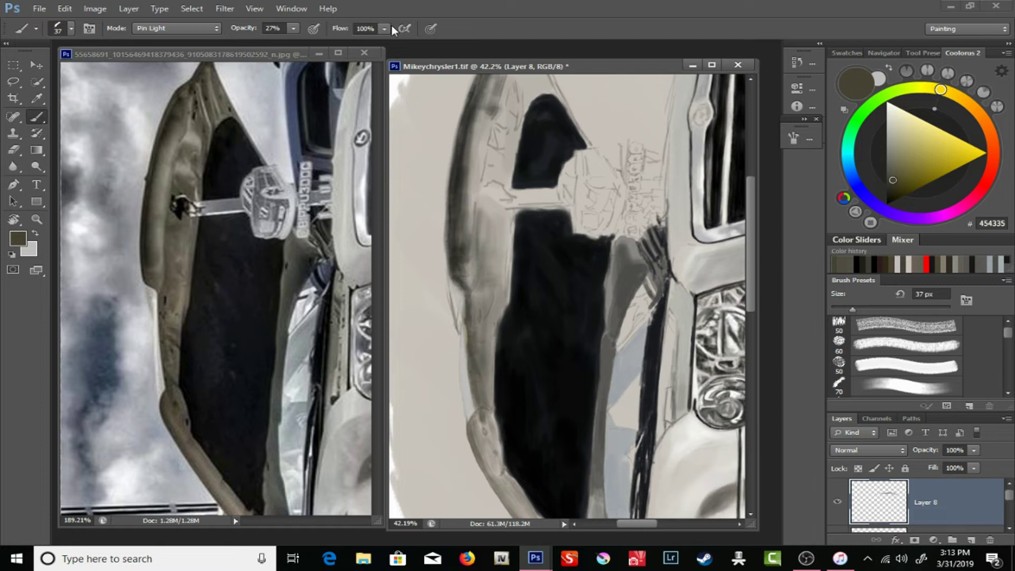
# - Review the brush's shape dynamics and opacity/flow jitter settings
pyautogui.click(792, 139)
pyautogui.click(559, 175)
pyautogui.click(559, 239)
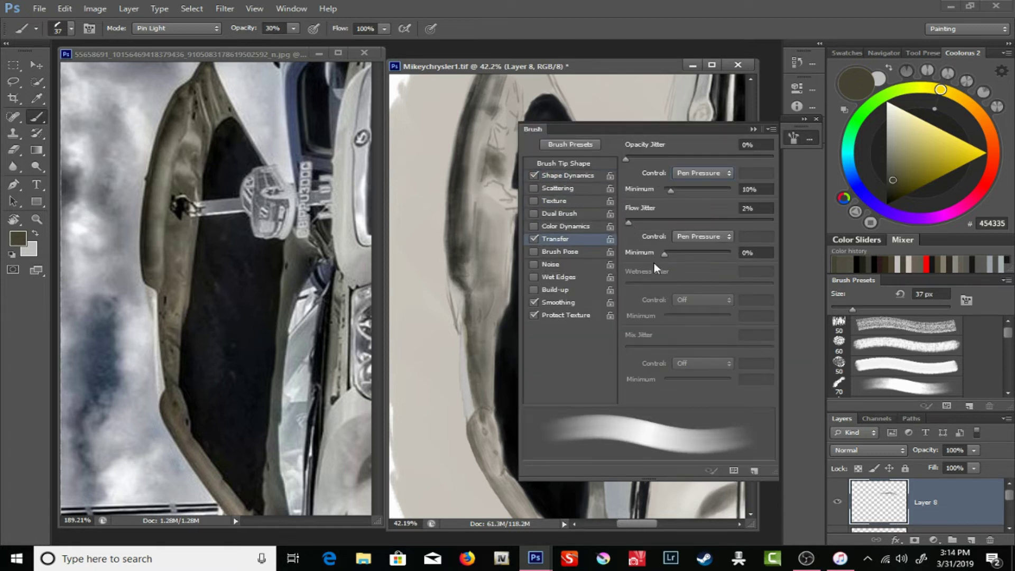
pyautogui.click(753, 129)
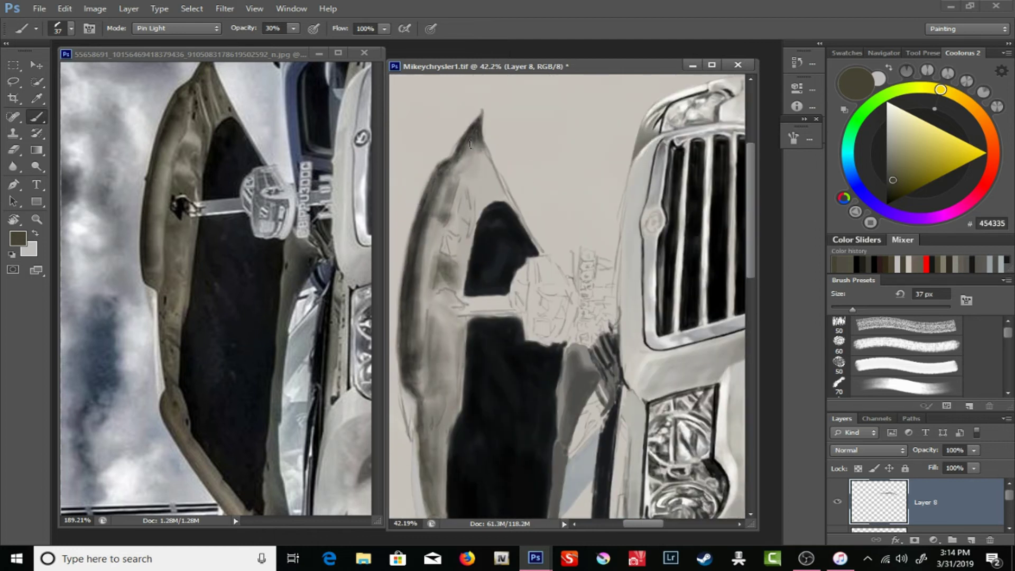
# - Set the brush to 65% opacity, reduced flow and 30 px size
pyautogui.moveTo(293, 29); pyautogui.dragTo(308, 43)
pyautogui.moveTo(384, 28)
pyautogui.mouseDown()
pyautogui.moveTo(349, 43)
pyautogui.moveTo(417, 44)
pyautogui.mouseUp()
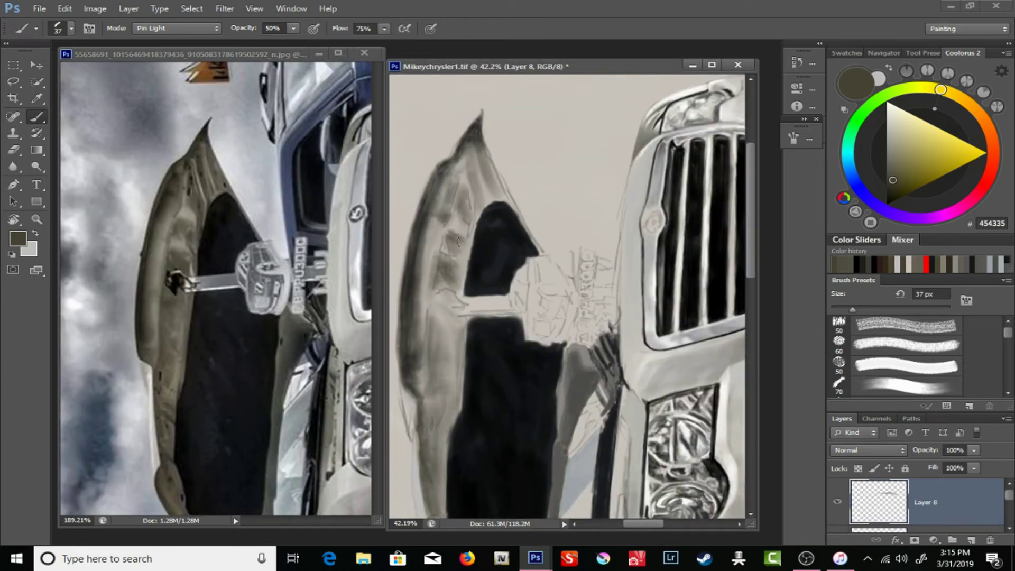
pyautogui.moveTo(294, 29); pyautogui.dragTo(315, 44)
pyautogui.rightClick(446, 271)
pyautogui.press('Return')
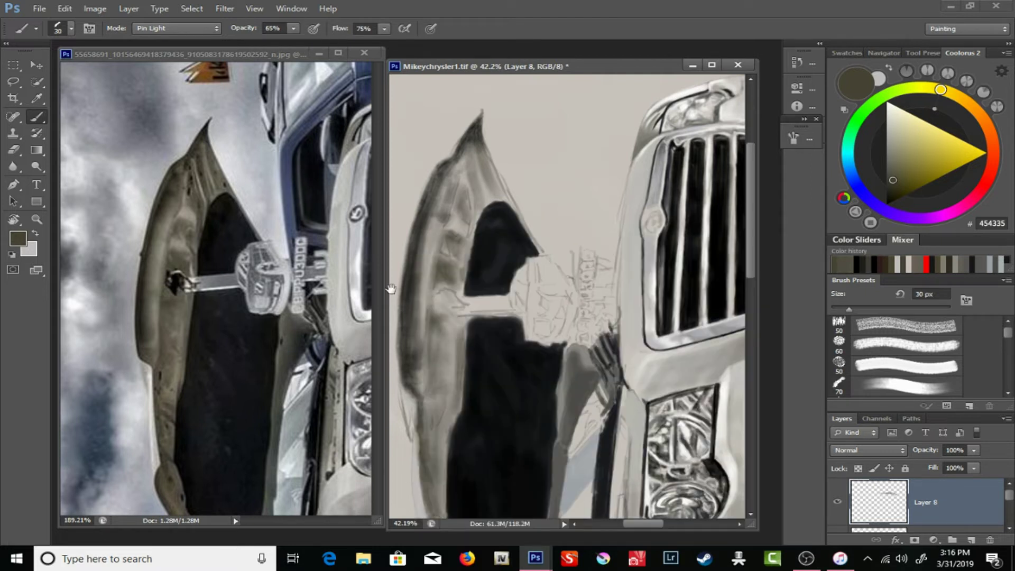
pyautogui.moveTo(390, 288); pyautogui.dragTo(404, 167)
# - Sample light grey C3C4BE and set a 15 px brush at 80% opacity
pyautogui.keyDown('alt'); pyautogui.click(344, 288); pyautogui.keyUp('alt')
pyautogui.press('i')
pyautogui.press('b')
pyautogui.scroll(3, 470, 211)
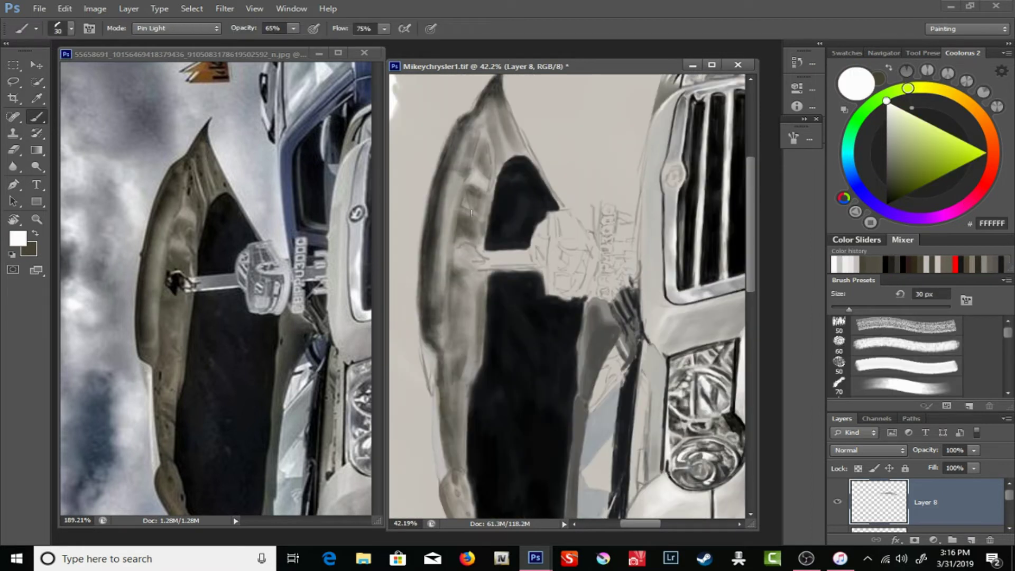
pyautogui.press('[')
pyautogui.press('8')
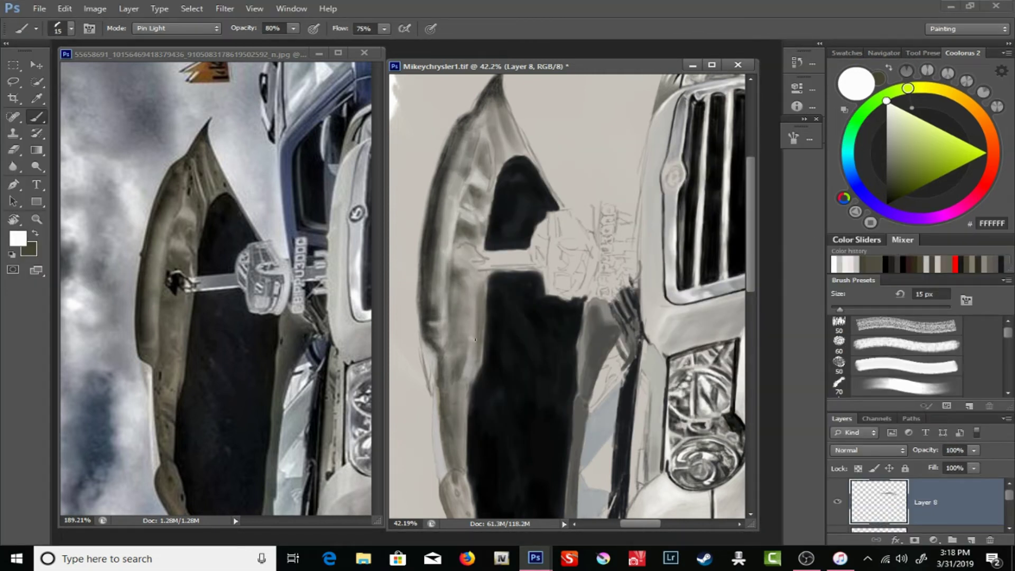
# - Adjust the brush to 85% opacity and 55% flow
pyautogui.scroll(-3, 467, 380)
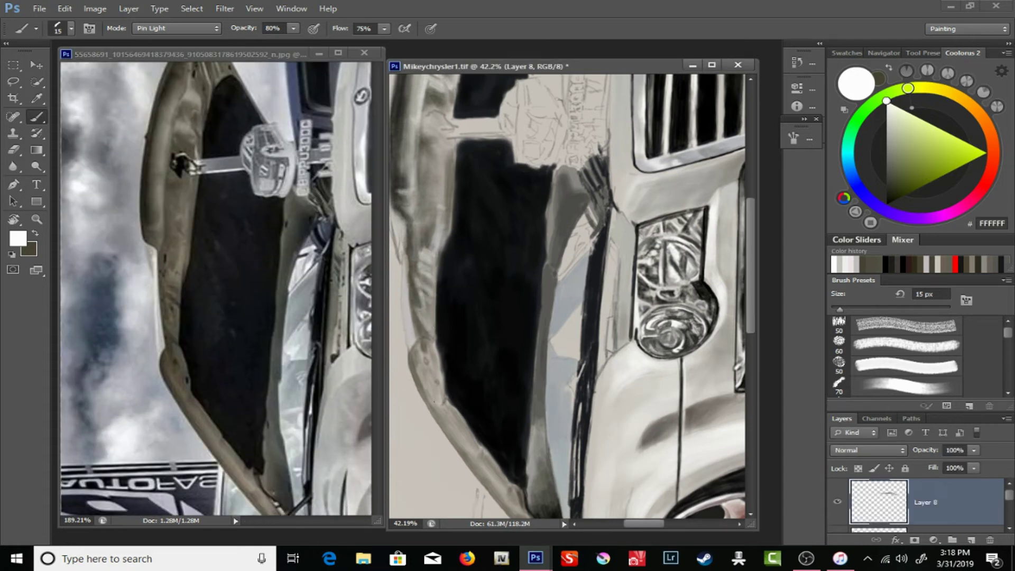
pyautogui.press('8')
pyautogui.press('5')
pyautogui.hotkey('shift', '5')
pyautogui.hotkey('shift', '5')
pyautogui.scroll(-2, 499, 407)
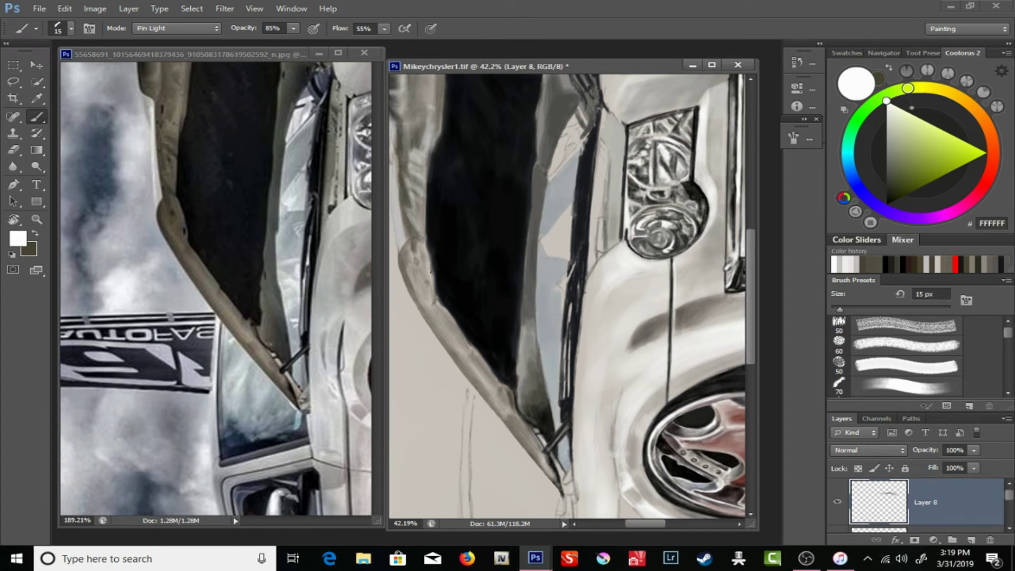
pyautogui.scroll(4, 438, 282)
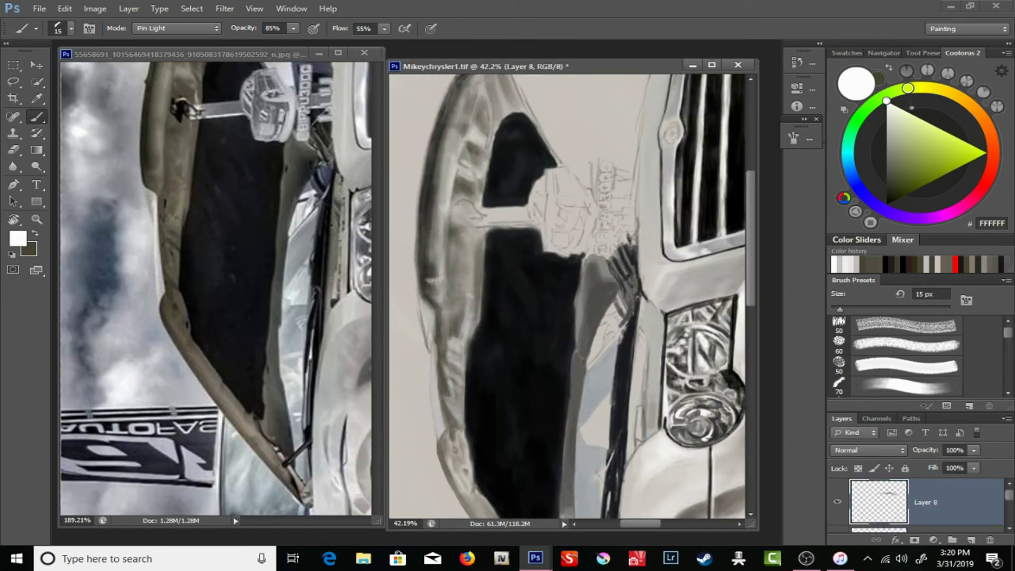
pyautogui.scroll(2, 429, 232)
# - Sample a grey from the reference hood and set an 11 px brush at 91% opacity
pyautogui.press(']')
pyautogui.press(']')
pyautogui.press(']')
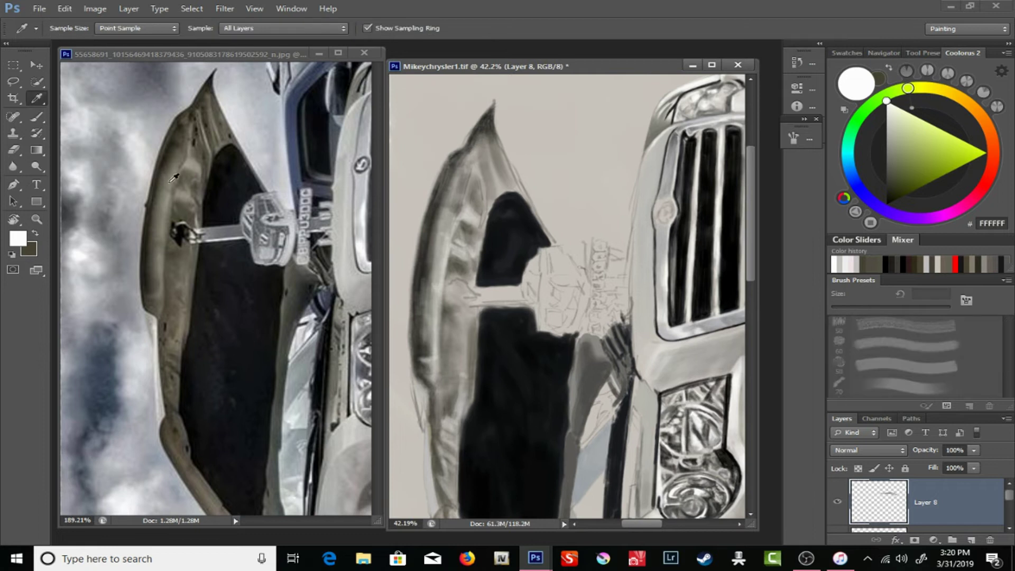
pyautogui.keyDown('alt'); pyautogui.click(439, 258); pyautogui.keyUp('alt')
pyautogui.press('F5')
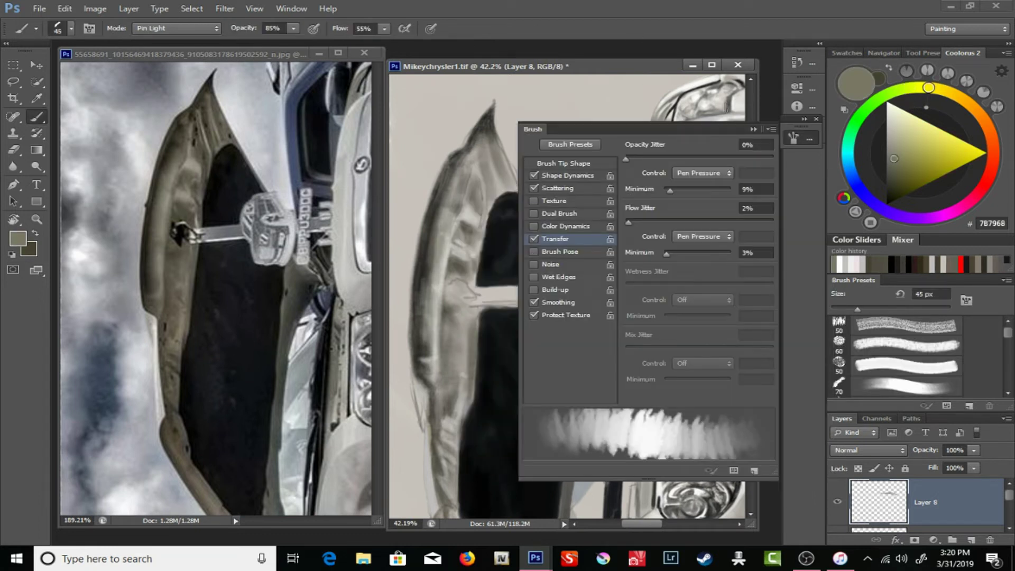
pyautogui.press('F5')
pyautogui.press('9')
pyautogui.press('1')
pyautogui.rightClick(502, 189)
pyautogui.press('Return')
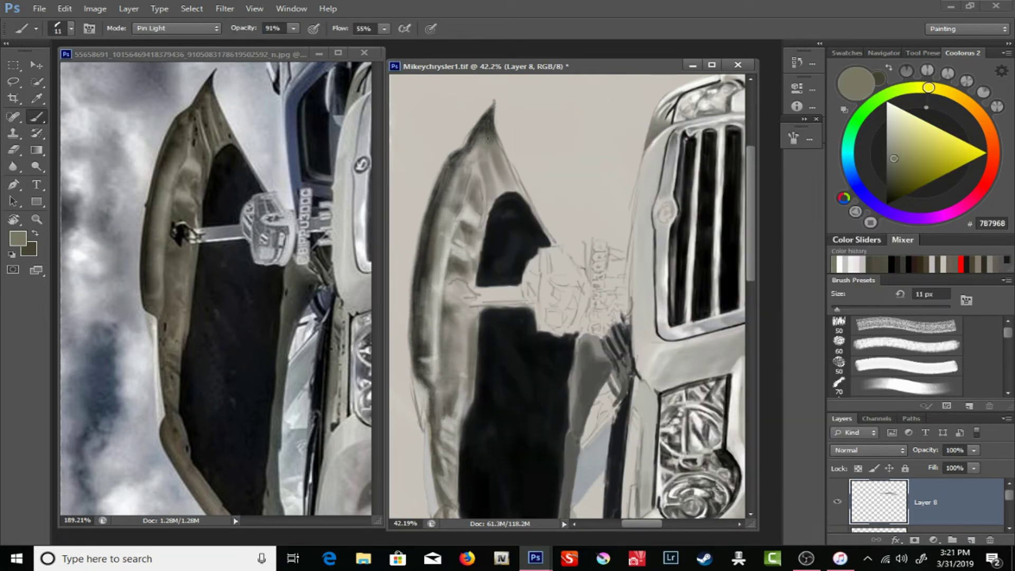
# - Switch to white, zoom in on the hood tip, and use an 8 px brush at 95% opacity
pyautogui.press('F5')
pyautogui.press('F5')
pyautogui.press('F5')
pyautogui.press('F5')
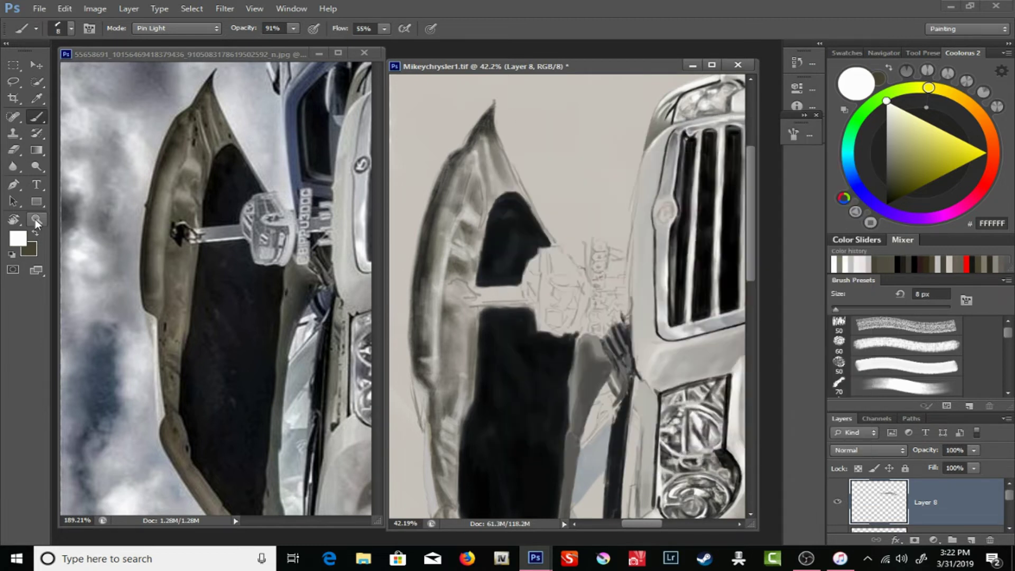
pyautogui.scroll(5, 487, 160)
pyautogui.press('F5')
pyautogui.press('F5')
pyautogui.press('F5')
pyautogui.press('[')
pyautogui.press('[')
pyautogui.press('[')
pyautogui.press('F5')
pyautogui.moveTo(292, 28); pyautogui.dragTo(296, 30)
# - Set the brush to 80% flow and 100% opacity with a near-black colour and a different preset
pyautogui.hotkey('shift', '8')
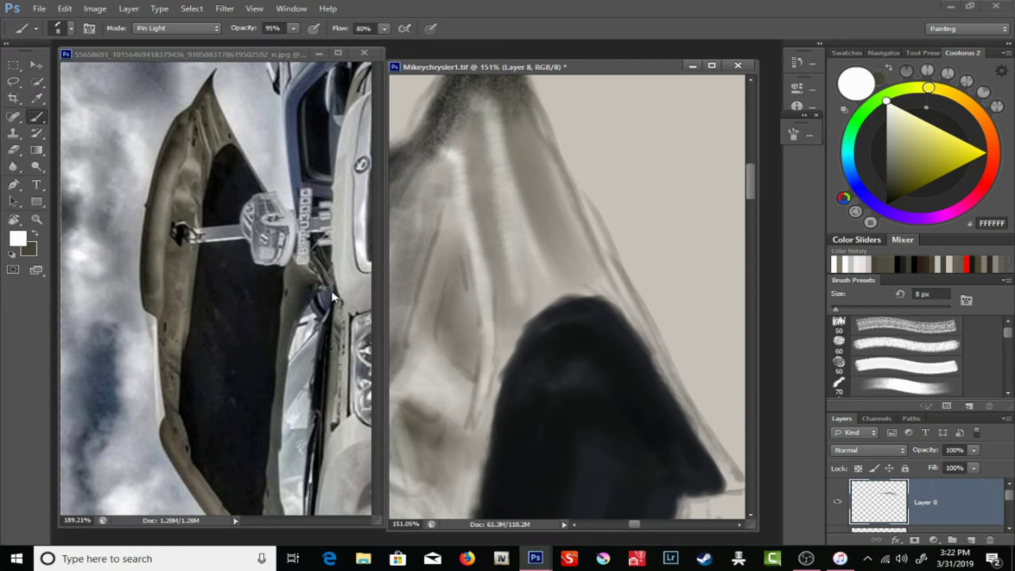
pyautogui.press('x')
pyautogui.press('0')
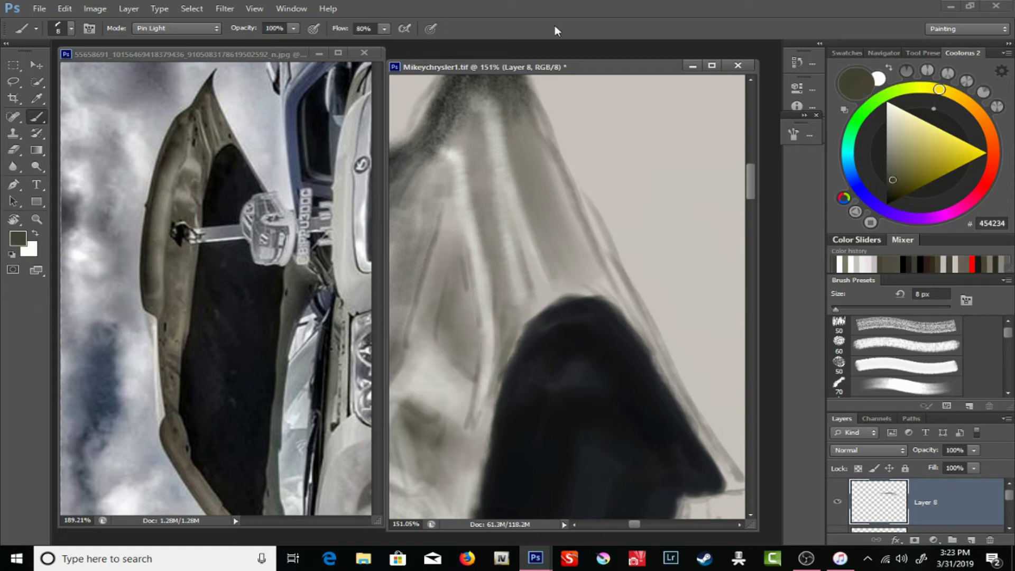
pyautogui.scroll(3, 515, 179)
pyautogui.moveTo(513, 169); pyautogui.dragTo(581, 309)
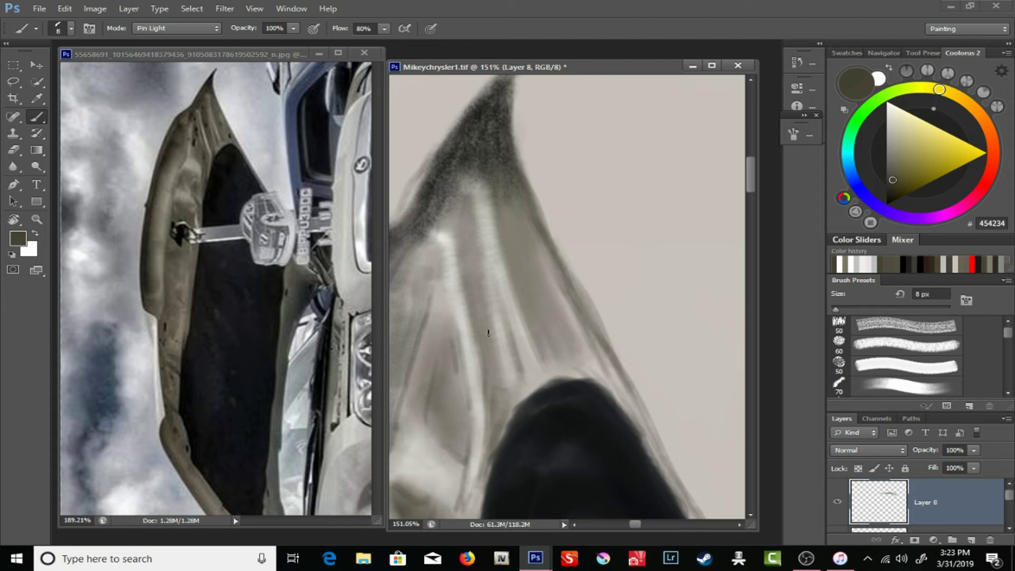
pyautogui.keyDown('alt'); pyautogui.click(547, 391); pyautogui.keyUp('alt')
pyautogui.rightClick(549, 391)
pyautogui.doubleClick(597, 393)
# - Lay faint dark strokes on the hood tip at 8% opacity with a slightly lighter dark
pyautogui.press('1')
pyautogui.press('1')
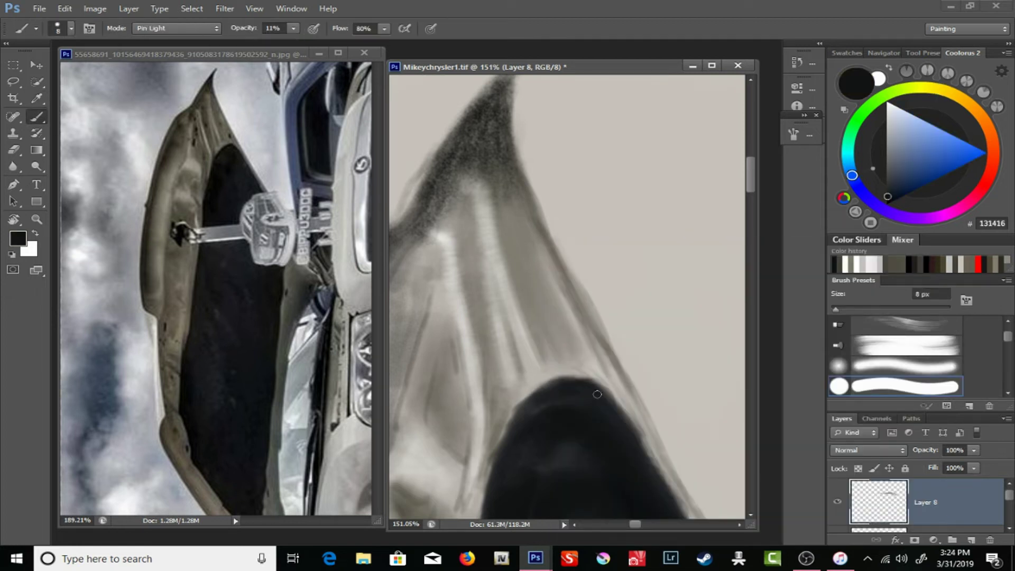
pyautogui.keyDown('alt'); pyautogui.click(515, 426); pyautogui.keyUp('alt')
pyautogui.press('0')
pyautogui.press('8')
pyautogui.scroll(-3, 565, 296)
pyautogui.moveTo(528, 327); pyautogui.dragTo(506, 266)
# - Darken the upper-left of the hood tip with 6% opacity dark strokes
pyautogui.scroll(-5, 505, 266)
pyautogui.press('6')
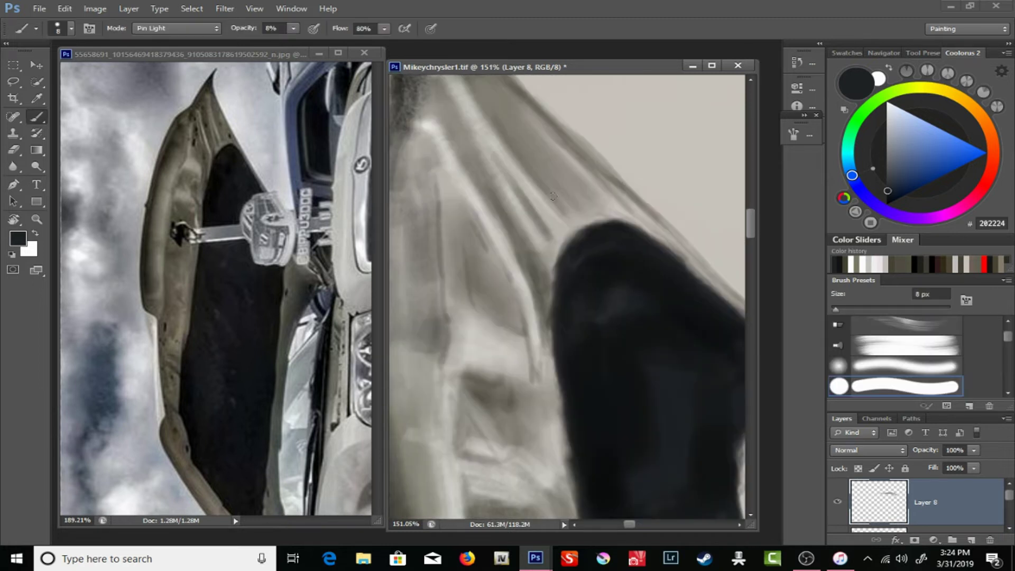
pyautogui.moveTo(529, 182); pyautogui.dragTo(597, 256)
pyautogui.moveTo(484, 161); pyautogui.dragTo(448, 256)
pyautogui.moveTo(460, 180)
pyautogui.mouseDown()
pyautogui.moveTo(452, 241)
pyautogui.moveTo(508, 346)
pyautogui.mouseUp()
pyautogui.moveTo(473, 298); pyautogui.dragTo(536, 420)
pyautogui.moveTo(462, 262); pyautogui.dragTo(433, 214)
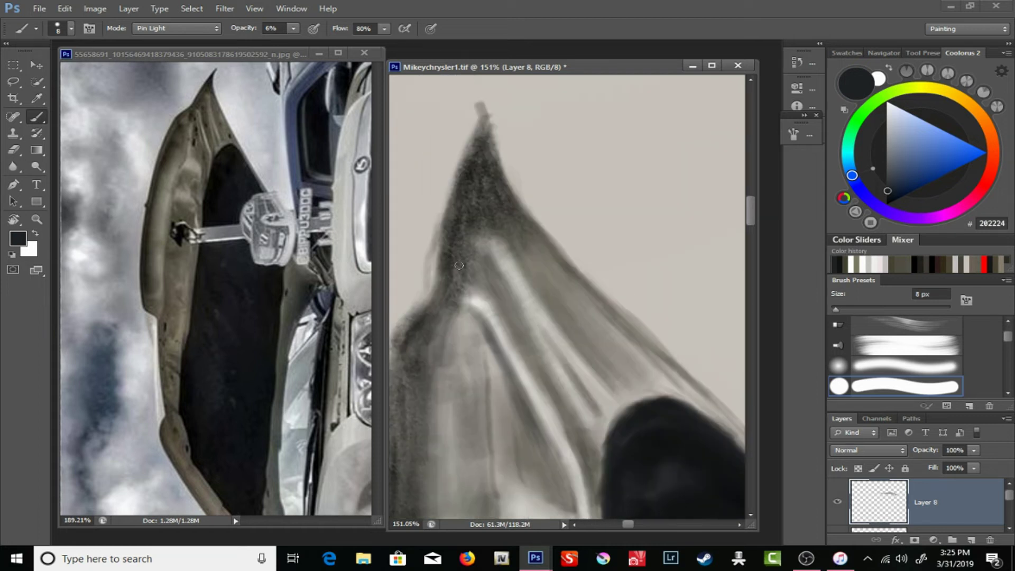
# - Paint light background grey at full opacity over the tip's light blob and smooth its edges
pyautogui.scroll(3, 453, 229)
pyautogui.keyDown('alt'); pyautogui.click(453, 229); pyautogui.keyUp('alt')
pyautogui.keyDown('alt'); pyautogui.click(668, 257); pyautogui.keyUp('alt')
pyautogui.press('0')
pyautogui.moveTo(476, 104); pyautogui.dragTo(494, 122)
pyautogui.moveTo(628, 310); pyautogui.dragTo(684, 362)
pyautogui.moveTo(429, 243); pyautogui.dragTo(423, 268)
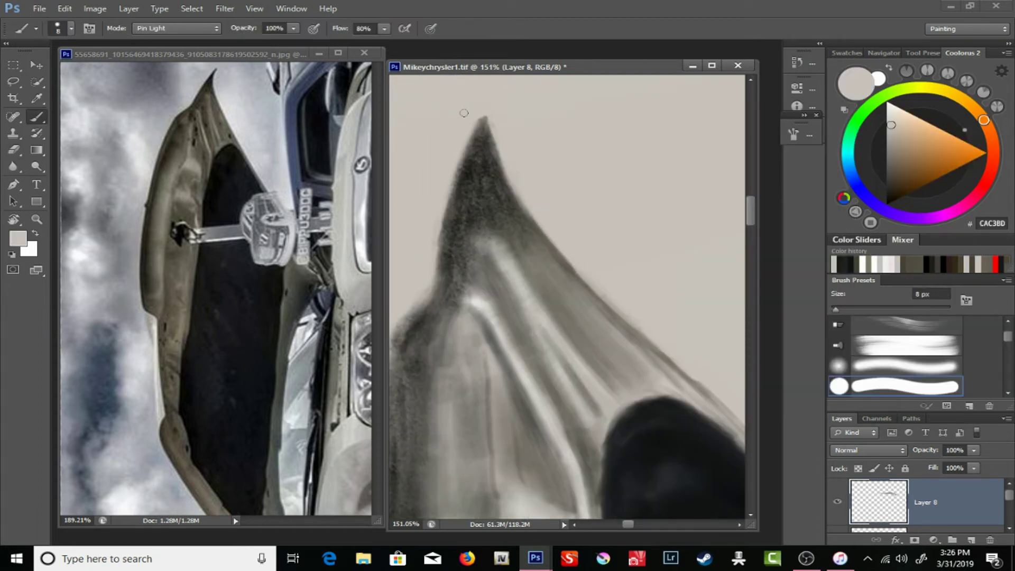
# - Paint dark grey strokes at 25% opacity along the hood tip and its left edge
pyautogui.moveTo(463, 113); pyautogui.dragTo(563, 21)
pyautogui.press('5')
pyautogui.press('6')
pyautogui.keyDown('alt'); pyautogui.click(563, 21); pyautogui.keyUp('alt')
pyautogui.moveTo(563, 74)
pyautogui.mouseDown()
pyautogui.moveTo(521, 167)
pyautogui.moveTo(539, 150)
pyautogui.mouseUp()
pyautogui.press('2')
pyautogui.press('5')
pyautogui.moveTo(561, 206); pyautogui.dragTo(613, 238)
pyautogui.moveTo(504, 275)
pyautogui.mouseDown()
pyautogui.moveTo(557, 185)
pyautogui.moveTo(502, 359)
pyautogui.mouseUp()
pyautogui.moveTo(582, 265)
pyautogui.mouseDown()
pyautogui.moveTo(528, 138)
pyautogui.moveTo(510, 365)
pyautogui.mouseUp()
pyautogui.moveTo(510, 365)
pyautogui.mouseDown()
pyautogui.moveTo(517, 132)
pyautogui.moveTo(509, 370)
pyautogui.mouseUp()
pyautogui.moveTo(510, 370); pyautogui.dragTo(547, 219)
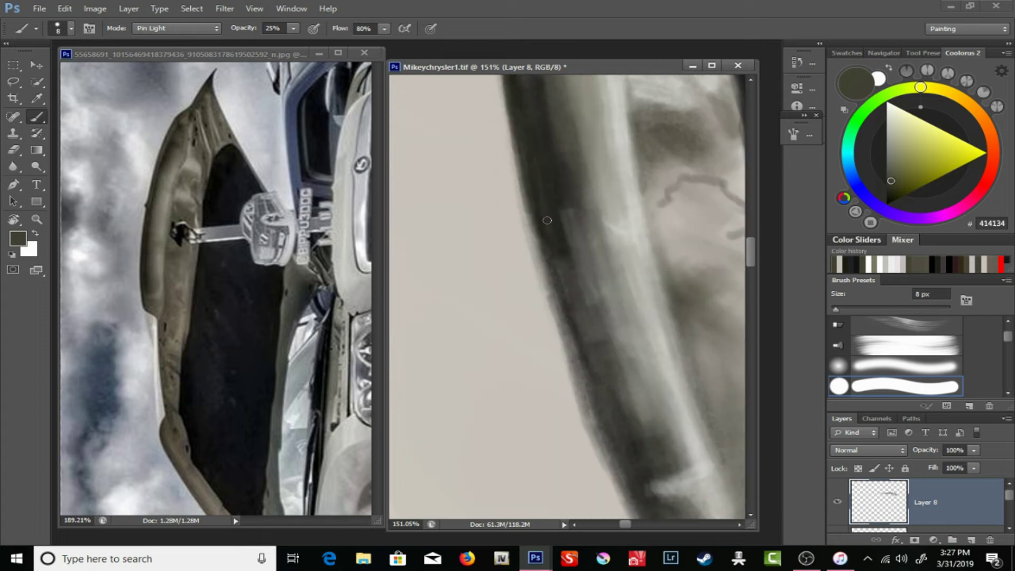
# - Rotate the reference photo to match the painting and darken the hood's outer edge
pyautogui.scroll(-3, 547, 220)
pyautogui.press('r')
pyautogui.moveTo(222, 296); pyautogui.dragTo(174, 248)
pyautogui.scroll(2, 465, 331)
pyautogui.moveTo(505, 196); pyautogui.dragTo(449, 370)
pyautogui.moveTo(470, 296)
pyautogui.mouseDown()
pyautogui.moveTo(438, 438)
pyautogui.moveTo(490, 303)
pyautogui.moveTo(508, 322)
pyautogui.moveTo(496, 231)
pyautogui.moveTo(473, 354)
pyautogui.mouseUp()
# - Adjust the brush between 6 and 12 px and lower its flow to 33%
pyautogui.rightClick(490, 303)
pyautogui.press('Escape')
pyautogui.scroll(-2, 475, 343)
pyautogui.moveTo(501, 303); pyautogui.dragTo(486, 376)
pyautogui.rightClick(470, 238)
pyautogui.press('Escape')
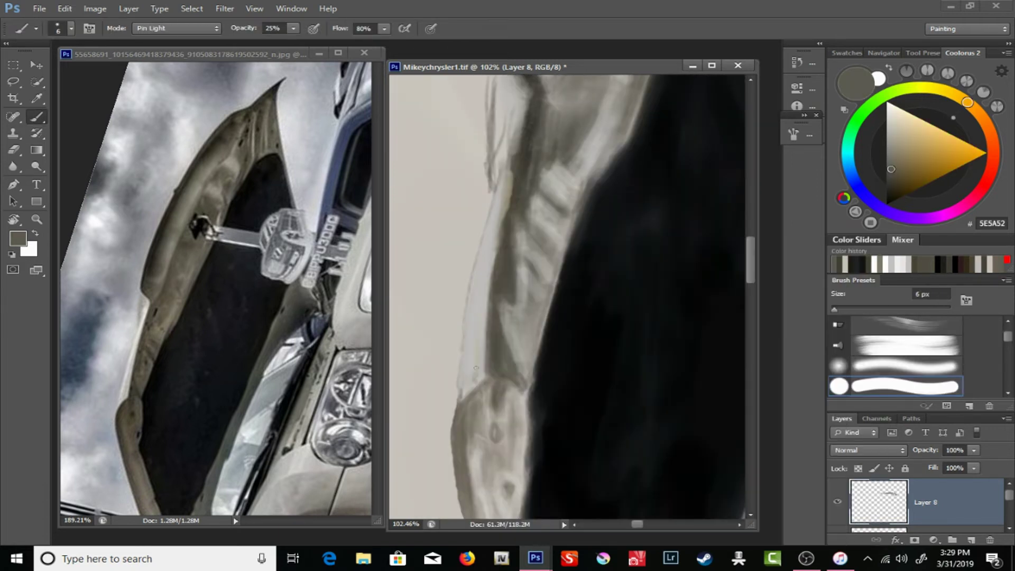
pyautogui.rightClick(481, 238)
pyautogui.press('Escape')
pyautogui.rightClick(560, 211)
pyautogui.press('Escape')
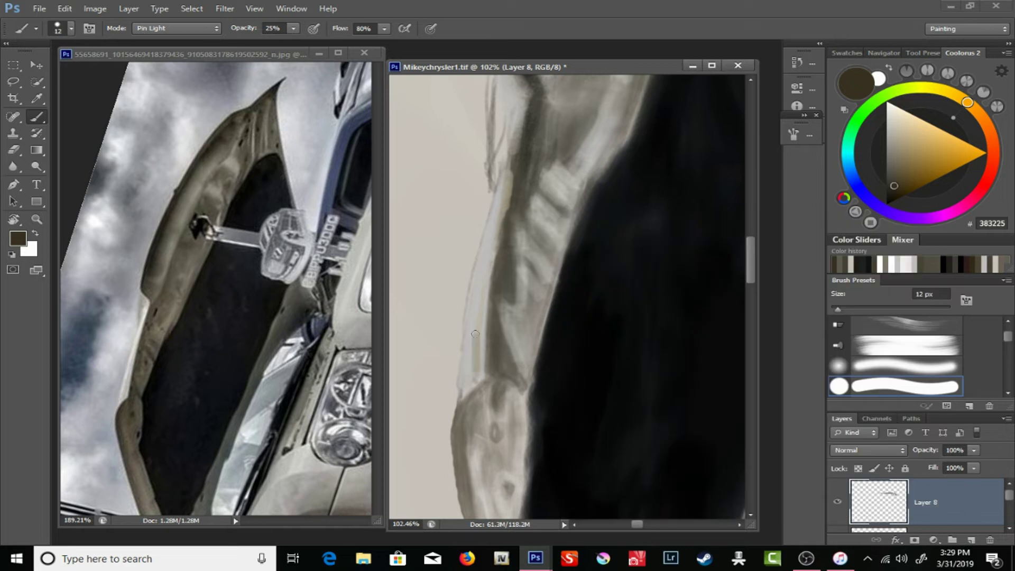
# - Add thin near-black lines along the hood edge with an 8 px brush at 9% opacity
pyautogui.click(293, 28)
pyautogui.moveTo(290, 43); pyautogui.dragTo(278, 42)
pyautogui.press('[')
pyautogui.press('[')
pyautogui.press('[')
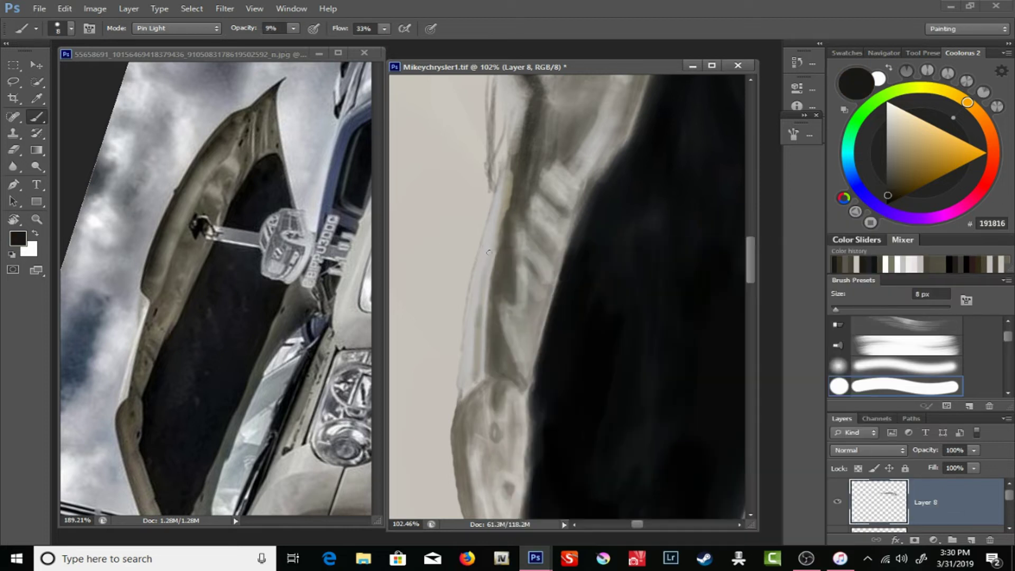
pyautogui.keyDown('alt'); pyautogui.click(489, 369); pyautogui.keyUp('alt')
pyautogui.scroll(3, 476, 343)
pyautogui.moveTo(433, 410); pyautogui.dragTo(437, 274)
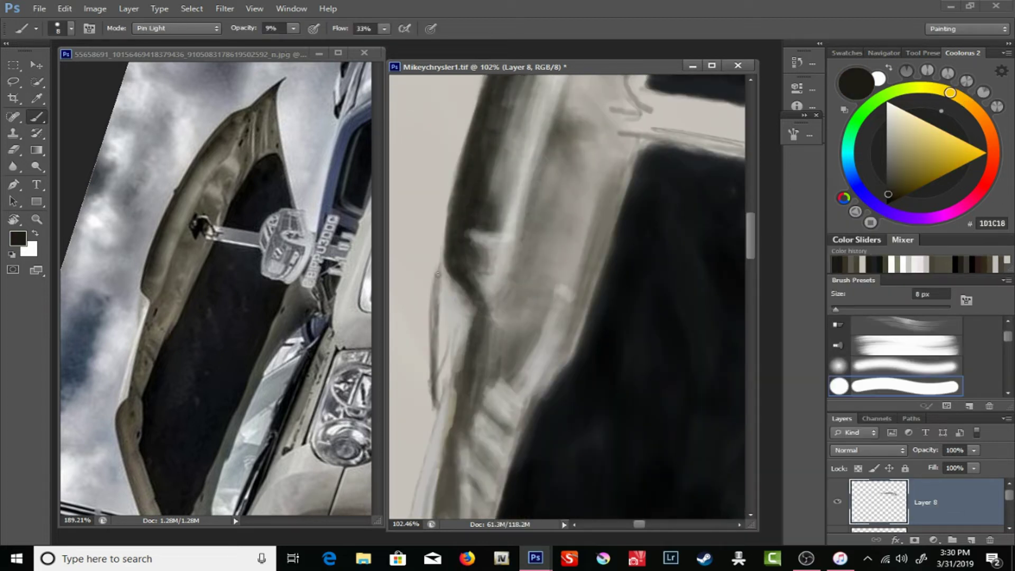
pyautogui.moveTo(440, 399)
pyautogui.mouseDown()
pyautogui.moveTo(449, 294)
pyautogui.moveTo(446, 301)
pyautogui.mouseUp()
# - Paint white highlights along the hood edge with a 6 px brush at 57% flow
pyautogui.press('x')
pyautogui.rightClick(505, 240)
pyautogui.moveTo(528, 269); pyautogui.dragTo(467, 271)
pyautogui.press('Return')
pyautogui.moveTo(465, 312); pyautogui.dragTo(449, 272)
pyautogui.moveTo(384, 28); pyautogui.dragTo(403, 43)
pyautogui.moveTo(462, 407); pyautogui.dragTo(455, 339)
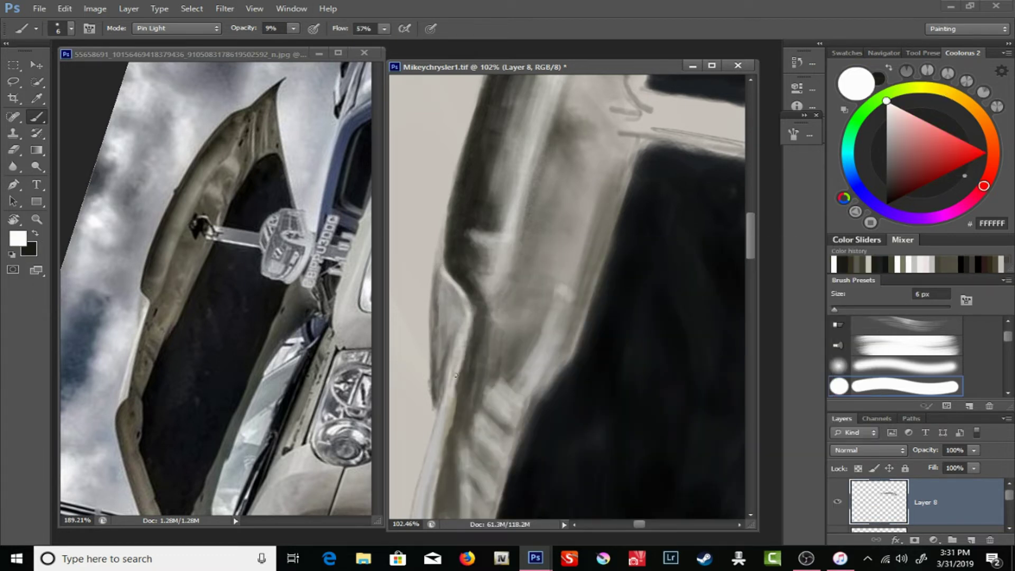
# - Reset the brush to 15 px, black colour and 20% opacity, sampling the light background grey
pyautogui.press(']')
pyautogui.press(']')
pyautogui.press(']')
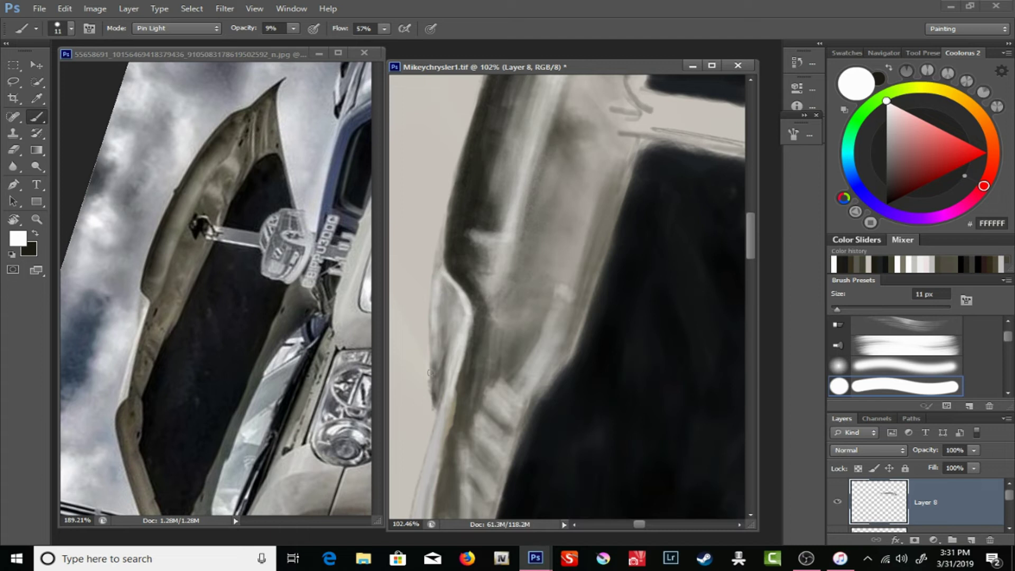
pyautogui.keyDown('alt'); pyautogui.click(430, 372); pyautogui.keyUp('alt')
pyautogui.press('6')
pyautogui.press('4')
pyautogui.press('x')
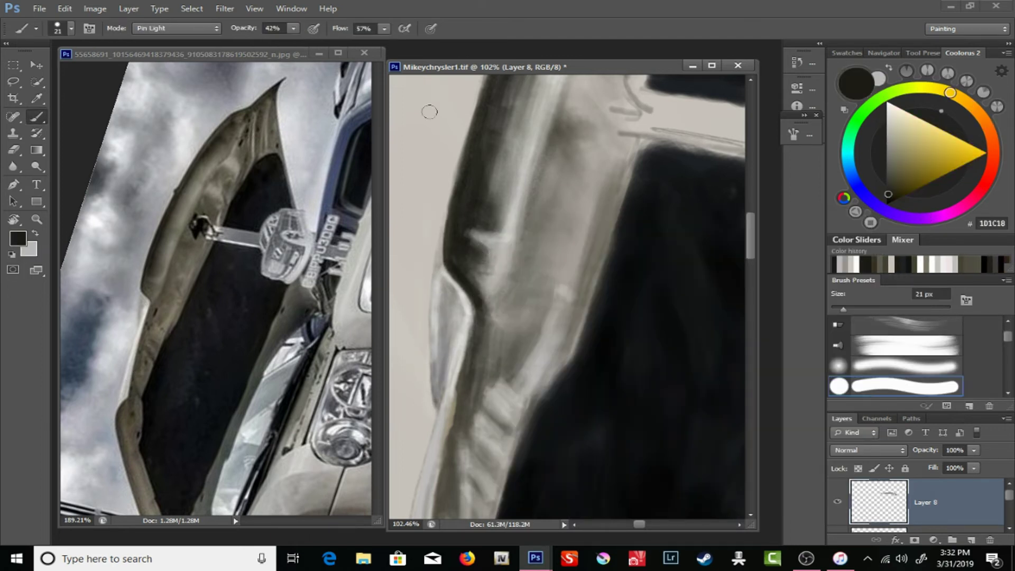
pyautogui.moveTo(469, 233); pyautogui.dragTo(634, 230)
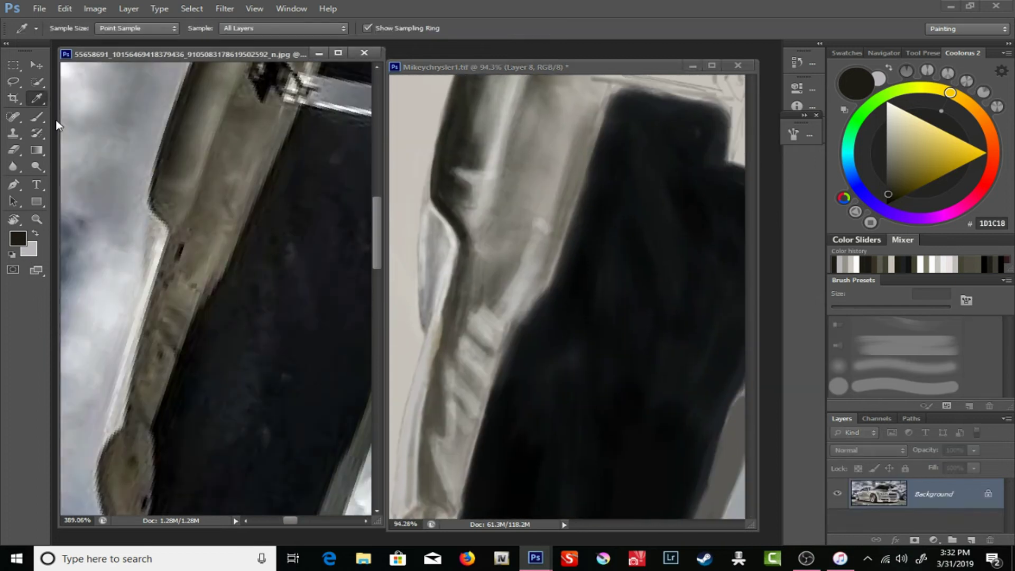
pyautogui.press('b')
pyautogui.press('d')
pyautogui.press('2')
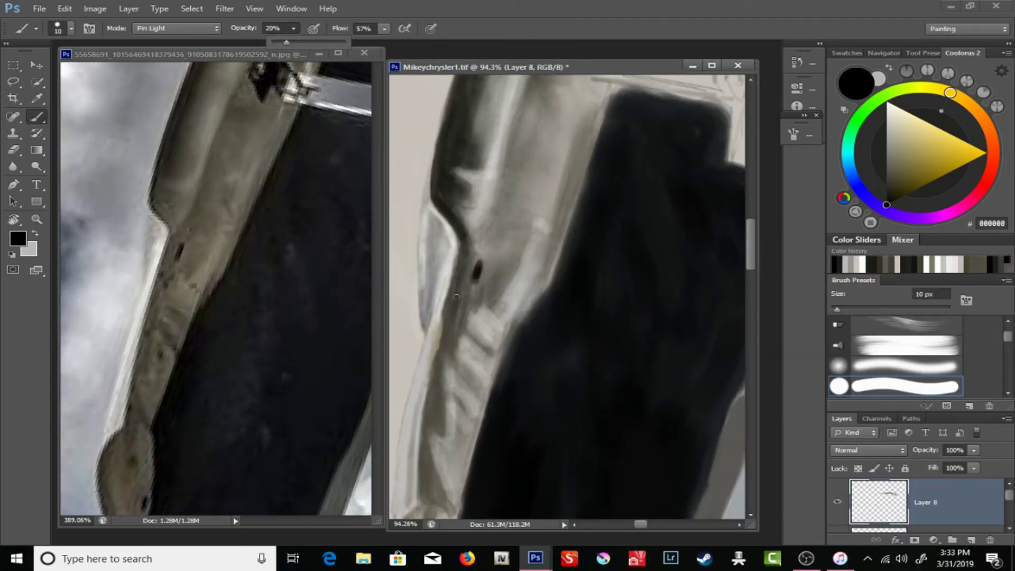
# - Shade the hood's lower edge with dark brown detail at 20% then 10% opacity
pyautogui.scroll(-3, 497, 257)
pyautogui.keyDown('alt'); pyautogui.click(203, 90); pyautogui.keyUp('alt')
pyautogui.moveTo(486, 277); pyautogui.dragTo(452, 407)
pyautogui.moveTo(465, 325); pyautogui.dragTo(482, 353)
pyautogui.scroll(-2, 480, 353)
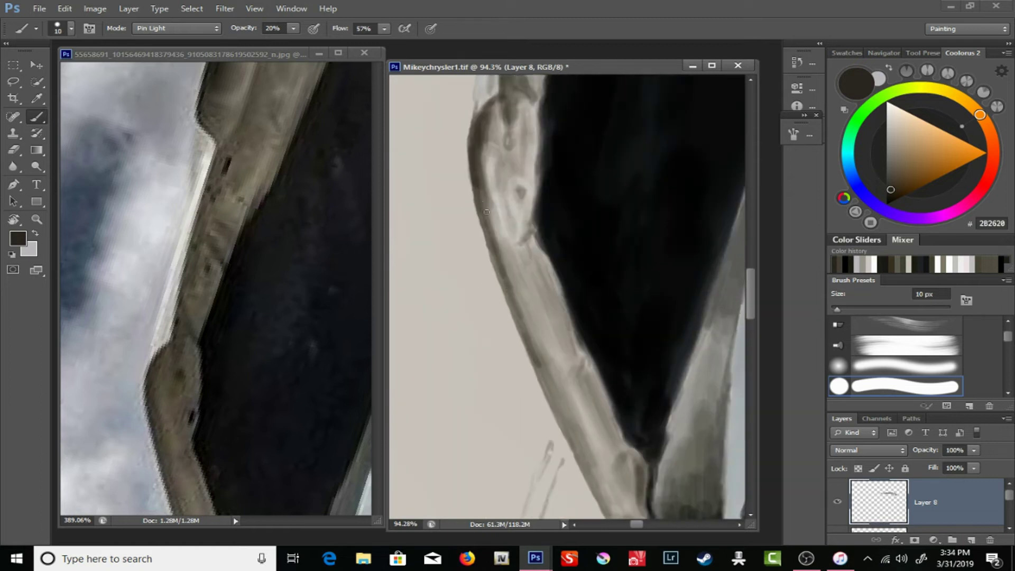
pyautogui.moveTo(491, 201); pyautogui.dragTo(529, 364)
pyautogui.press('1')
pyautogui.scroll(-3, 261, 251)
pyautogui.moveTo(547, 228)
pyautogui.mouseDown()
pyautogui.moveTo(536, 242)
pyautogui.moveTo(571, 333)
pyautogui.mouseUp()
# - Sample a grey-brown from the painting and straighten the rotated canvas view
pyautogui.keyDown('alt'); pyautogui.click(557, 239); pyautogui.keyUp('alt')
pyautogui.rightClick(557, 237)
pyautogui.press('Escape')
pyautogui.press('r')
pyautogui.moveTo(608, 222); pyautogui.dragTo(679, 273)
# - Zoom in on the hood and windshield and add a short white highlight on the hood edge
pyautogui.press('z')
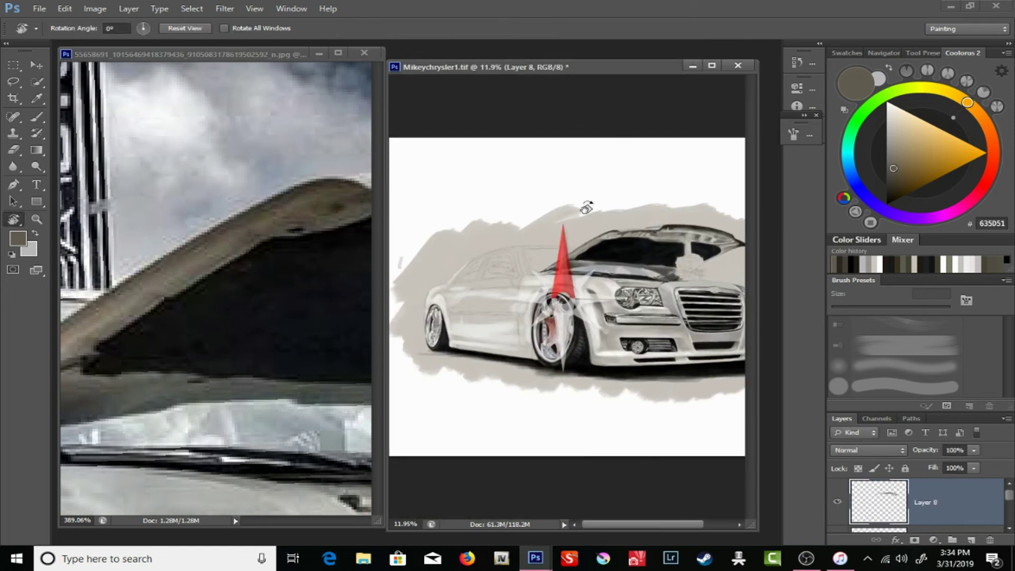
pyautogui.click(584, 204)
pyautogui.moveTo(503, 225); pyautogui.dragTo(563, 233)
pyautogui.press('b')
pyautogui.keyDown('alt'); pyautogui.click(564, 233); pyautogui.keyUp('alt')
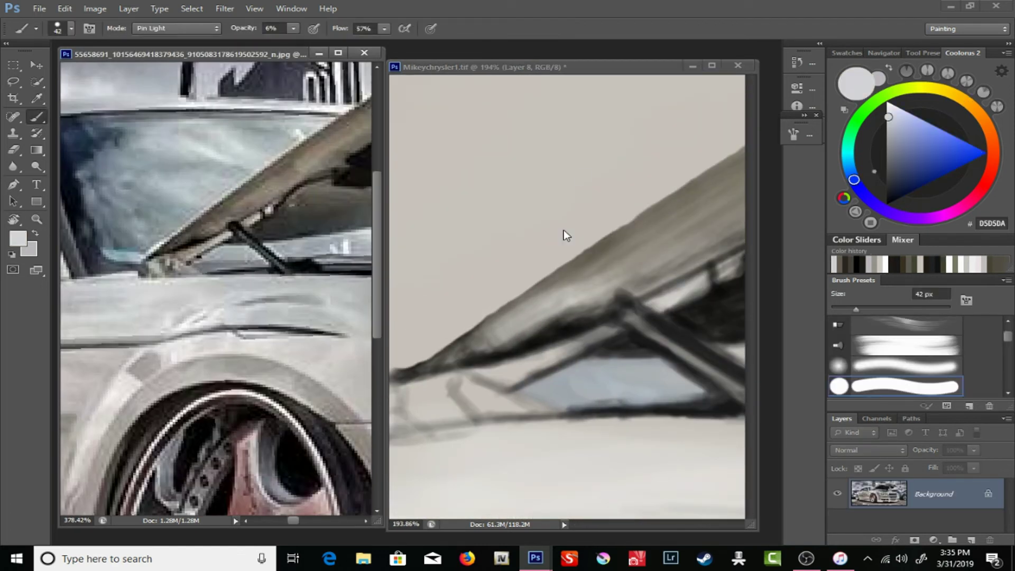
pyautogui.rightClick(550, 279)
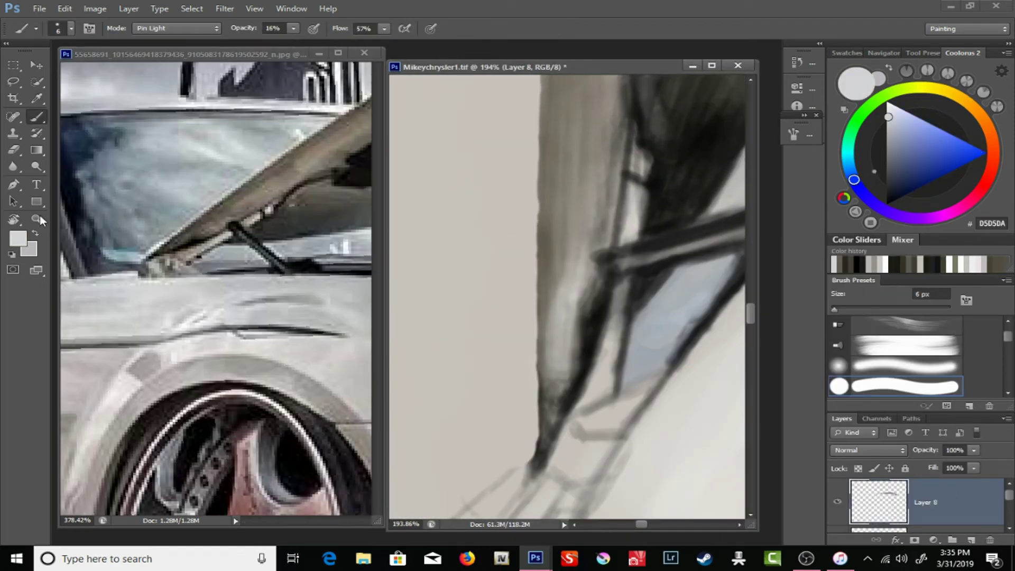
pyautogui.press('x')
pyautogui.moveTo(529, 454); pyautogui.dragTo(530, 323)
# - Set a 3 px brush at 35% opacity and zoom out to the car's front
pyautogui.press('3')
pyautogui.press('5')
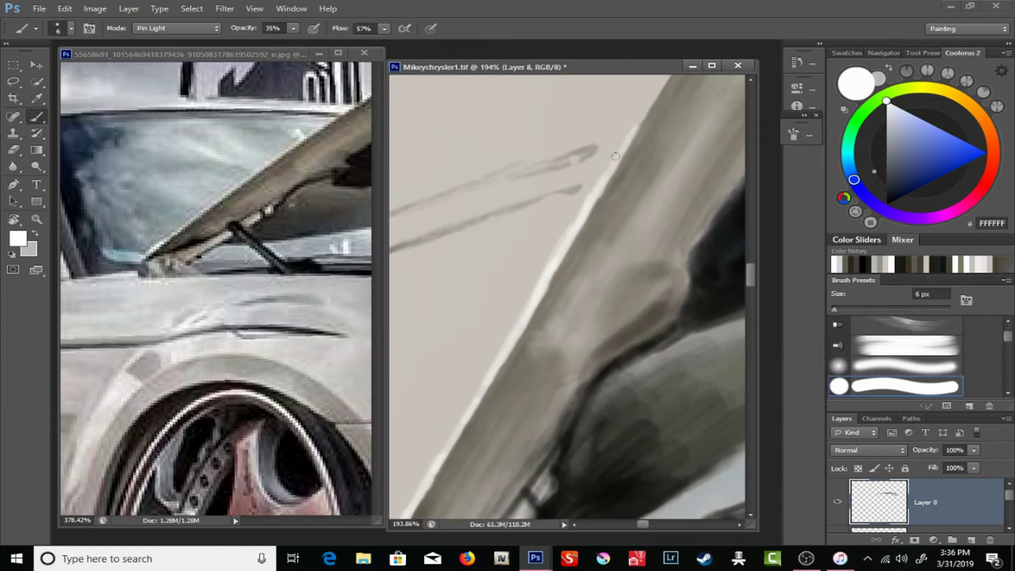
pyautogui.rightClick(602, 177)
pyautogui.moveTo(603, 212); pyautogui.dragTo(617, 288)
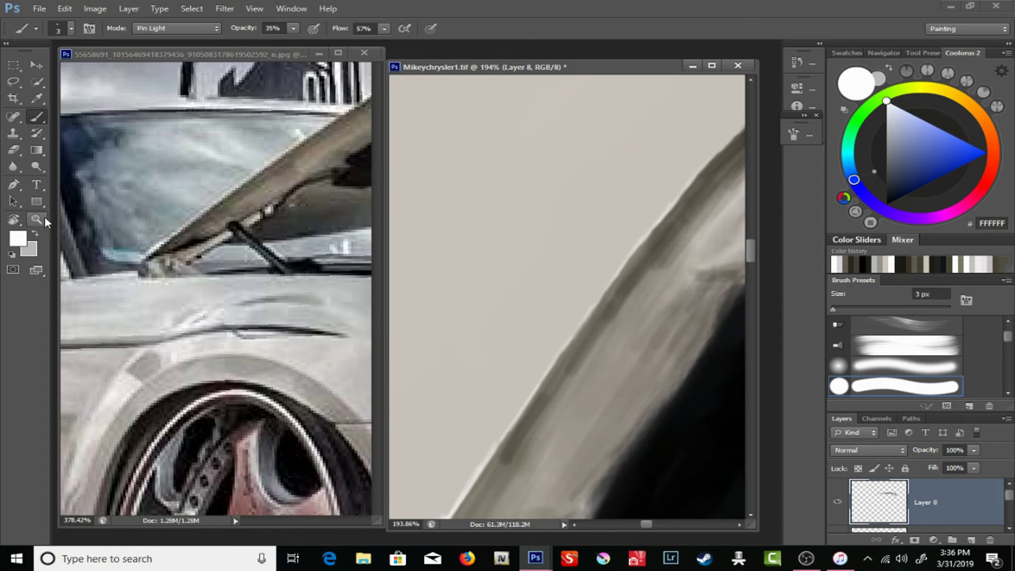
pyautogui.hotkey('ctrl', '0')
pyautogui.press('z')
pyautogui.moveTo(317, 246); pyautogui.dragTo(273, 246)
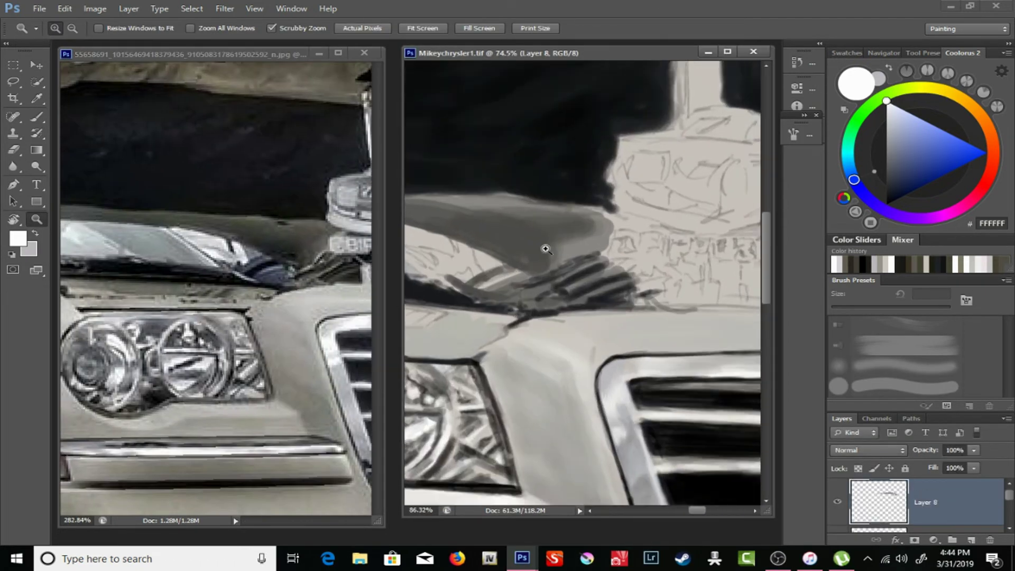
# - Paint dark grey strokes along the roof line under the open hood
pyautogui.press('b')
pyautogui.moveTo(545, 248)
pyautogui.mouseDown()
pyautogui.moveTo(507, 237)
pyautogui.moveTo(584, 227)
pyautogui.moveTo(477, 225)
pyautogui.moveTo(560, 250)
pyautogui.mouseUp()
pyautogui.keyDown('alt'); pyautogui.click(555, 263); pyautogui.keyUp('alt')
pyautogui.keyDown('alt'); pyautogui.click(584, 228); pyautogui.keyUp('alt')
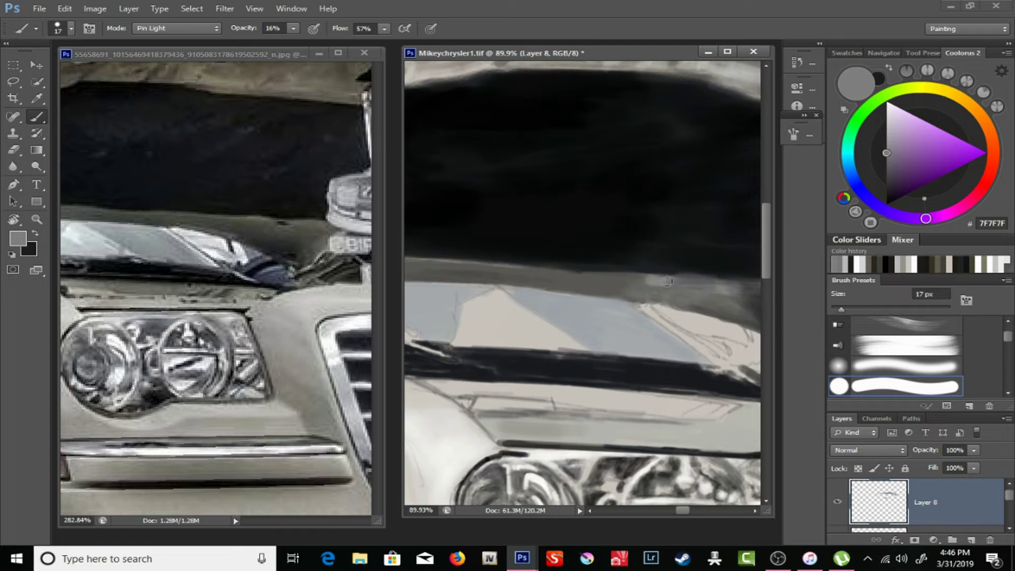
pyautogui.keyDown('alt'); pyautogui.click(613, 288); pyautogui.keyUp('alt')
pyautogui.moveTo(608, 288)
pyautogui.mouseDown()
pyautogui.moveTo(719, 301)
pyautogui.moveTo(558, 275)
pyautogui.mouseUp()
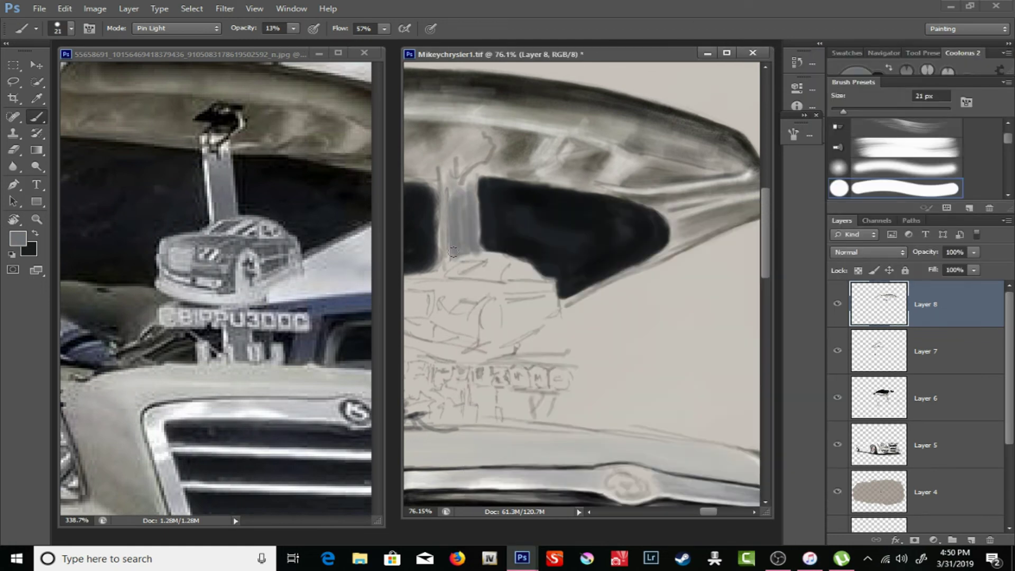
# - Paint a 30% grey loop around the ornament car's top, then switch to a 5 px darker blue-grey brush
pyautogui.press('3')
pyautogui.moveTo(539, 243)
pyautogui.mouseDown()
pyautogui.moveTo(588, 258)
pyautogui.moveTo(507, 296)
pyautogui.moveTo(581, 259)
pyautogui.moveTo(624, 259)
pyautogui.moveTo(570, 232)
pyautogui.moveTo(489, 264)
pyautogui.mouseUp()
pyautogui.press('[')
pyautogui.press('[')
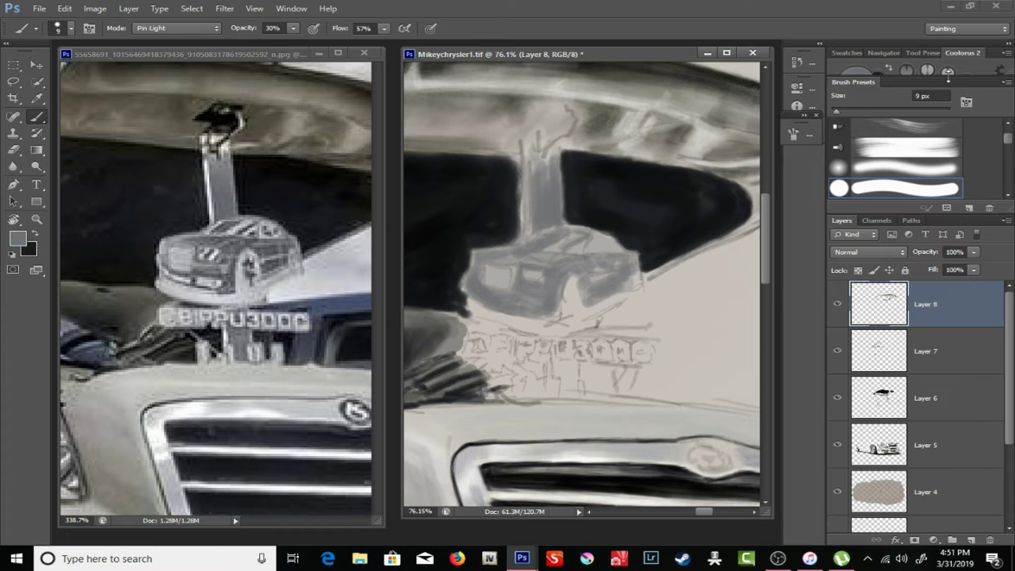
pyautogui.click(889, 175)
pyautogui.rightClick(515, 239)
pyautogui.press('Escape')
pyautogui.press('6')
pyautogui.press('5')
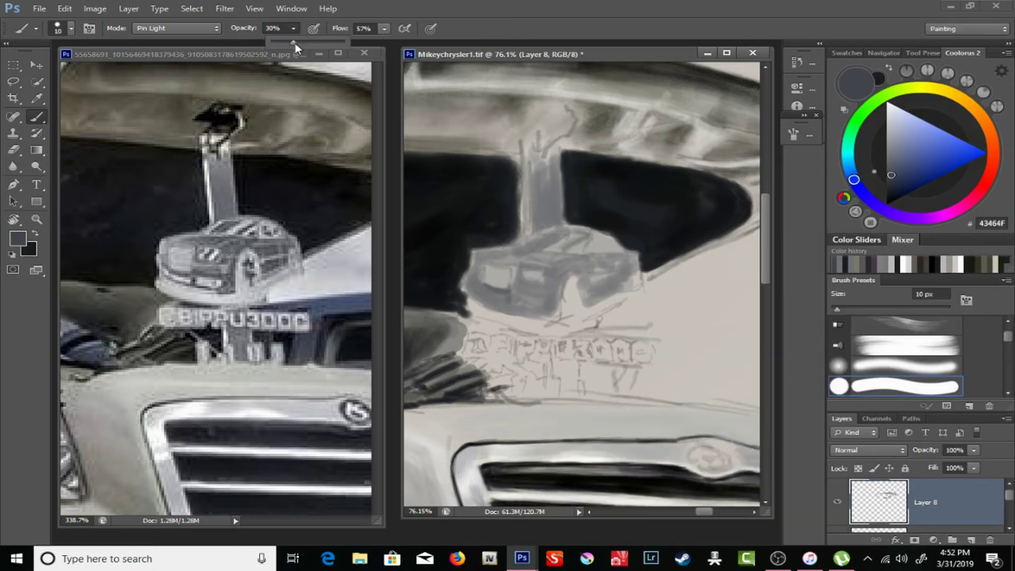
pyautogui.rightClick(520, 287)
pyautogui.write('5')
pyautogui.press('Return')
# - Paint light grey highlights on the ornament car's windows with 15 px and 8 px brushes
pyautogui.keyDown('alt'); pyautogui.click(663, 259); pyautogui.keyUp('alt')
pyautogui.rightClick(523, 238)
pyautogui.write('15')
pyautogui.press('Return')
pyautogui.moveTo(489, 270); pyautogui.dragTo(507, 280)
pyautogui.moveTo(294, 28); pyautogui.dragTo(291, 46)
pyautogui.press('6')
pyautogui.press('5')
pyautogui.rightClick(521, 269)
pyautogui.write('8')
pyautogui.press('Return')
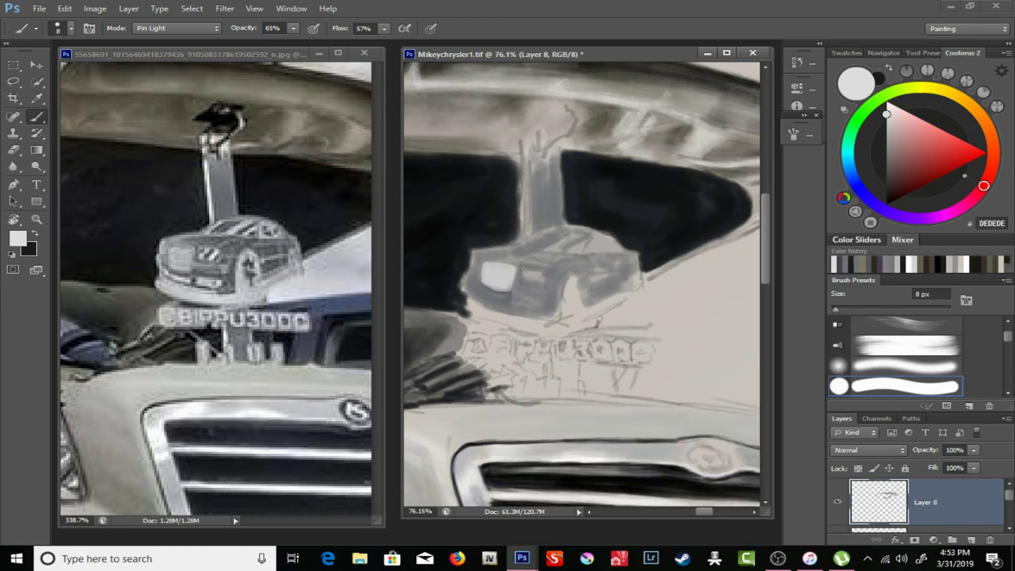
pyautogui.moveTo(532, 278); pyautogui.dragTo(543, 273)
# - Add near-white highlights on the ornament car and along its pole at 50% opacity
pyautogui.press('5')
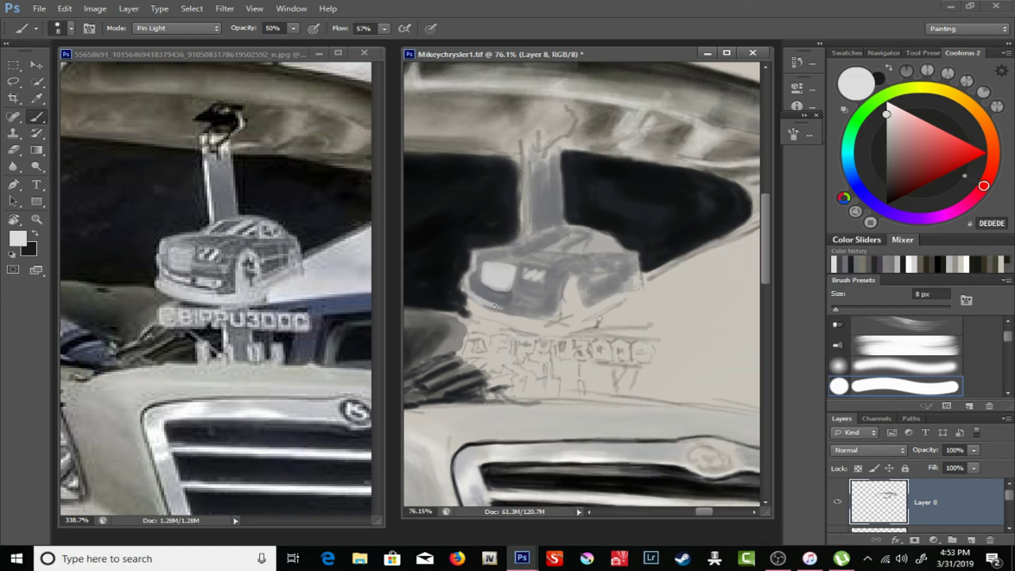
pyautogui.keyDown('alt'); pyautogui.click(534, 308); pyautogui.keyUp('alt')
pyautogui.moveTo(293, 28); pyautogui.dragTo(273, 46)
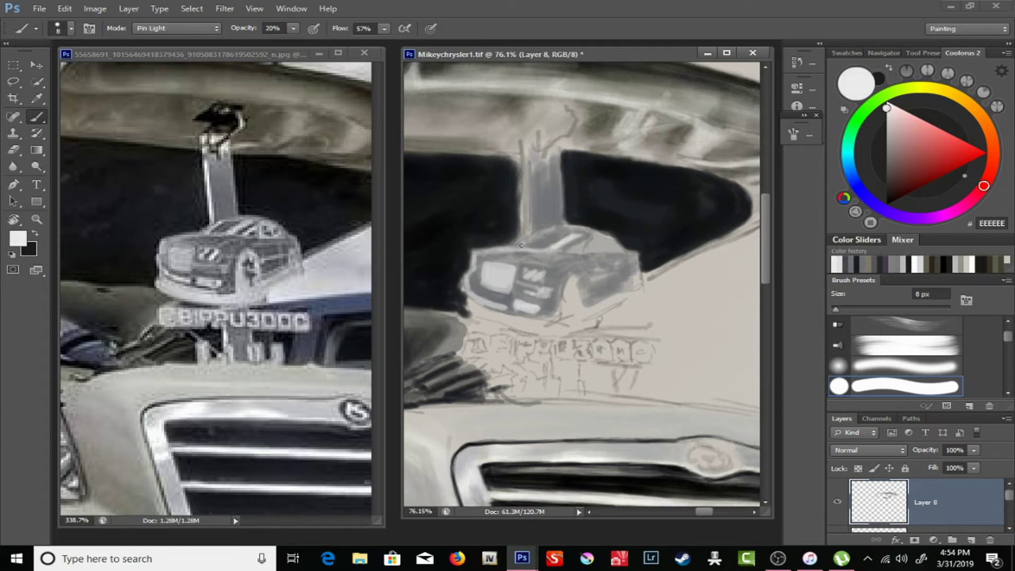
pyautogui.moveTo(530, 233)
pyautogui.mouseDown()
pyautogui.moveTo(523, 161)
pyautogui.moveTo(562, 227)
pyautogui.mouseUp()
pyautogui.keyDown('alt'); pyautogui.click(590, 243); pyautogui.keyUp('alt')
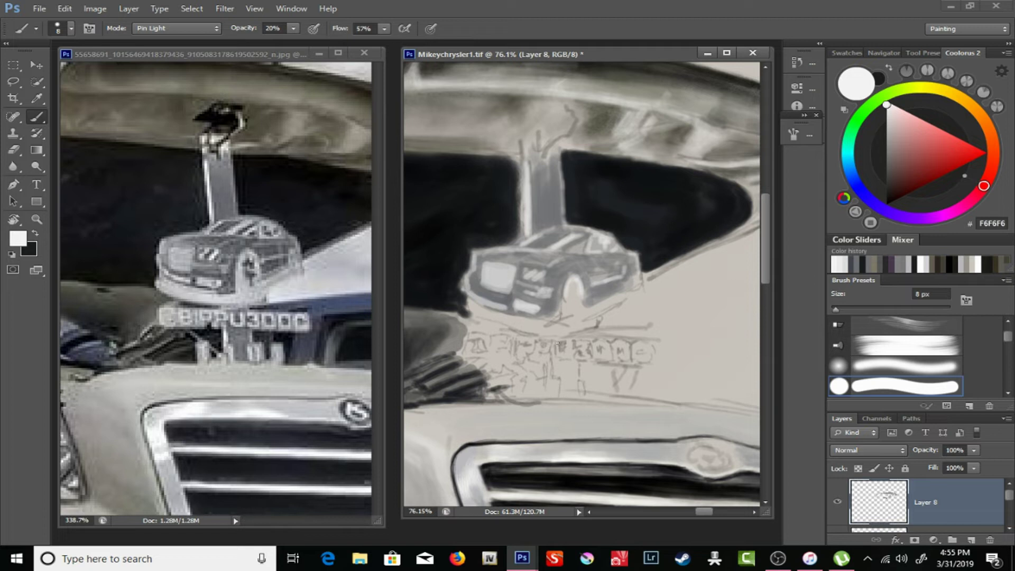
# - Paint a near-black shadow under the ornament car's front wheel with a 7 px brush
pyautogui.keyDown('alt'); pyautogui.click(522, 307); pyautogui.keyUp('alt')
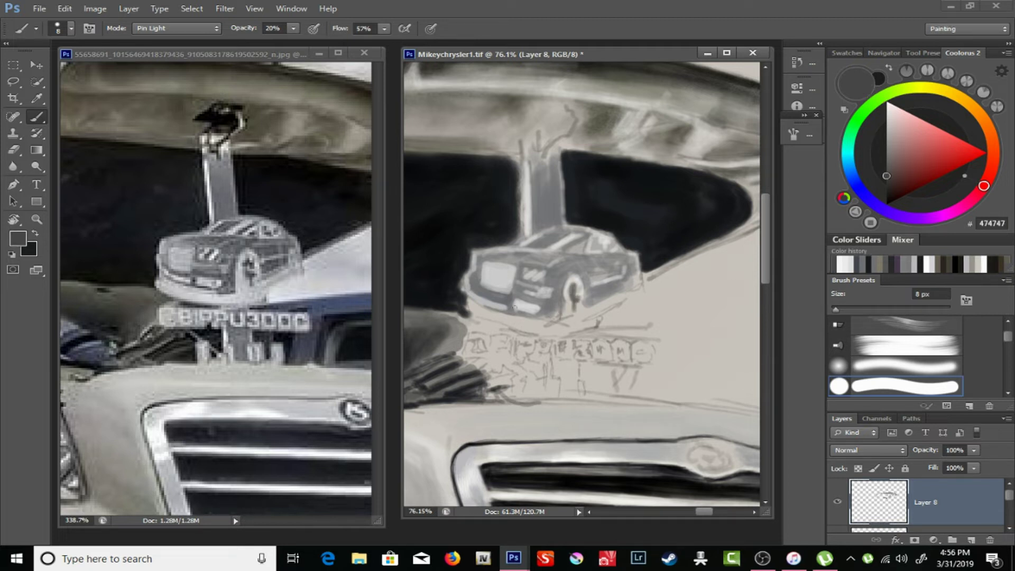
pyautogui.press('a')
pyautogui.click(883, 167)
pyautogui.press('b')
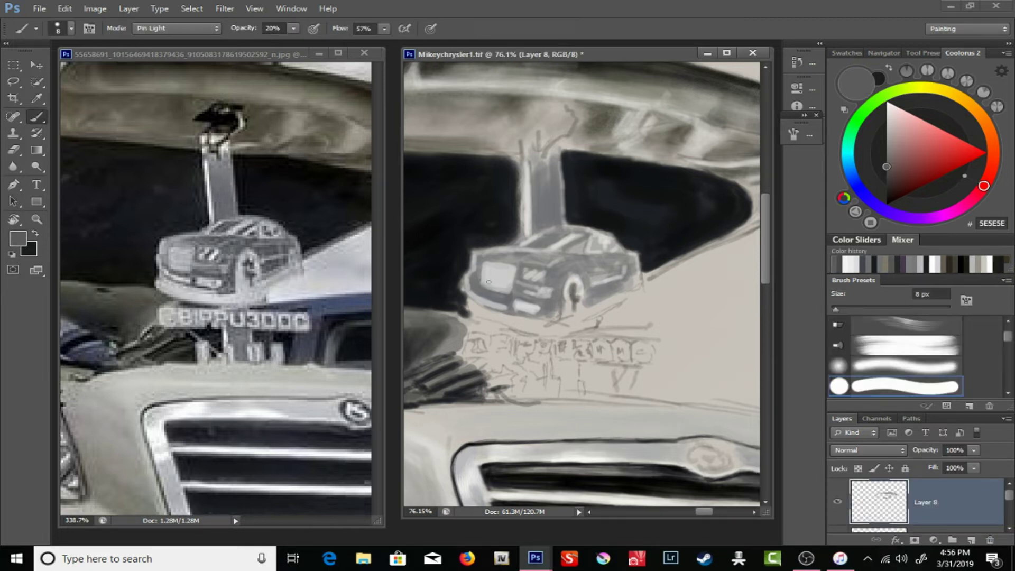
pyautogui.keyDown('alt'); pyautogui.click(499, 272); pyautogui.keyUp('alt')
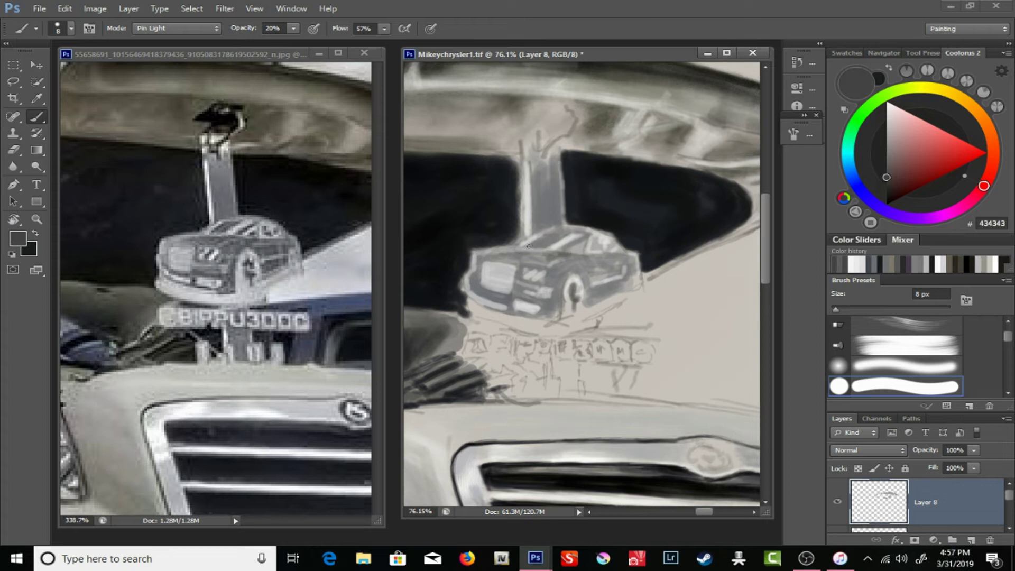
pyautogui.keyDown('alt'); pyautogui.click(547, 226); pyautogui.keyUp('alt')
pyautogui.rightClick(539, 318)
pyautogui.press('Escape')
pyautogui.moveTo(539, 317); pyautogui.dragTo(539, 310)
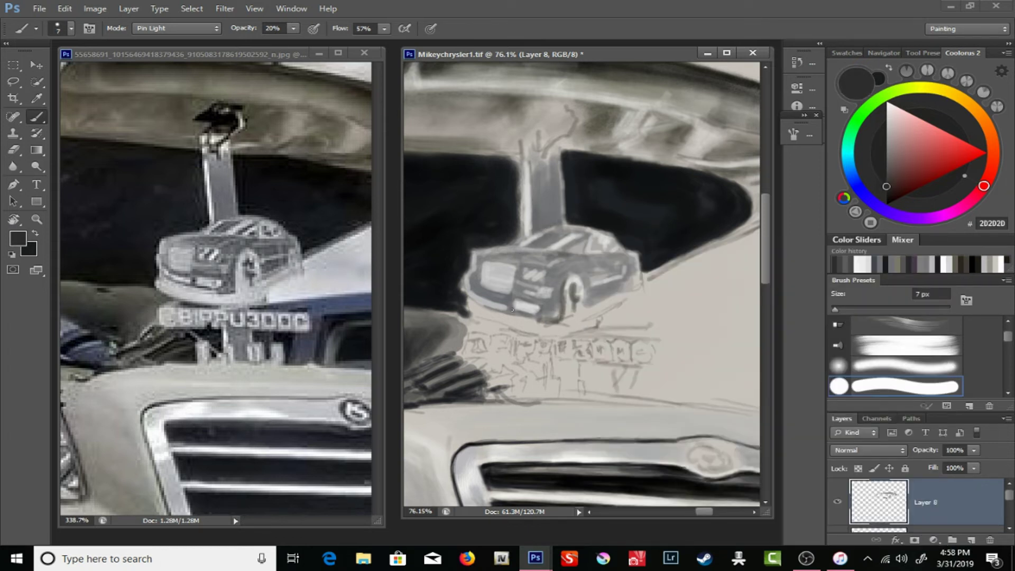
# - Brush black strokes on the ornament, near the hood edge, and thicken the pole top
pyautogui.keyDown('alt'); pyautogui.click(620, 238); pyautogui.keyUp('alt')
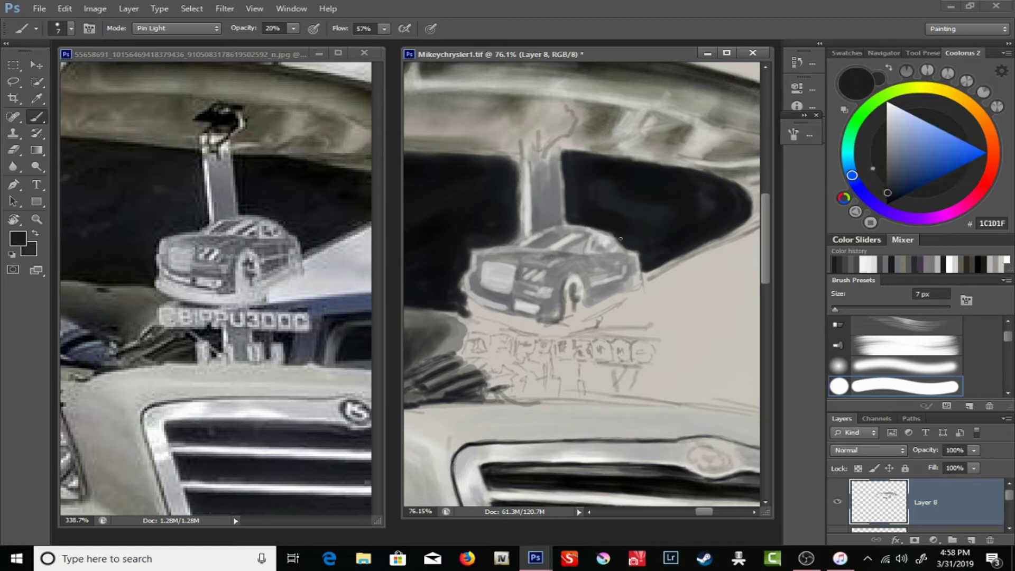
pyautogui.moveTo(513, 242)
pyautogui.mouseDown()
pyautogui.moveTo(516, 153)
pyautogui.moveTo(607, 188)
pyautogui.mouseUp()
pyautogui.moveTo(479, 175)
pyautogui.mouseDown()
pyautogui.moveTo(629, 181)
pyautogui.moveTo(457, 173)
pyautogui.mouseUp()
pyautogui.keyDown('alt'); pyautogui.click(568, 177); pyautogui.keyUp('alt')
pyautogui.moveTo(600, 197); pyautogui.dragTo(468, 236)
pyautogui.moveTo(502, 224); pyautogui.dragTo(492, 306)
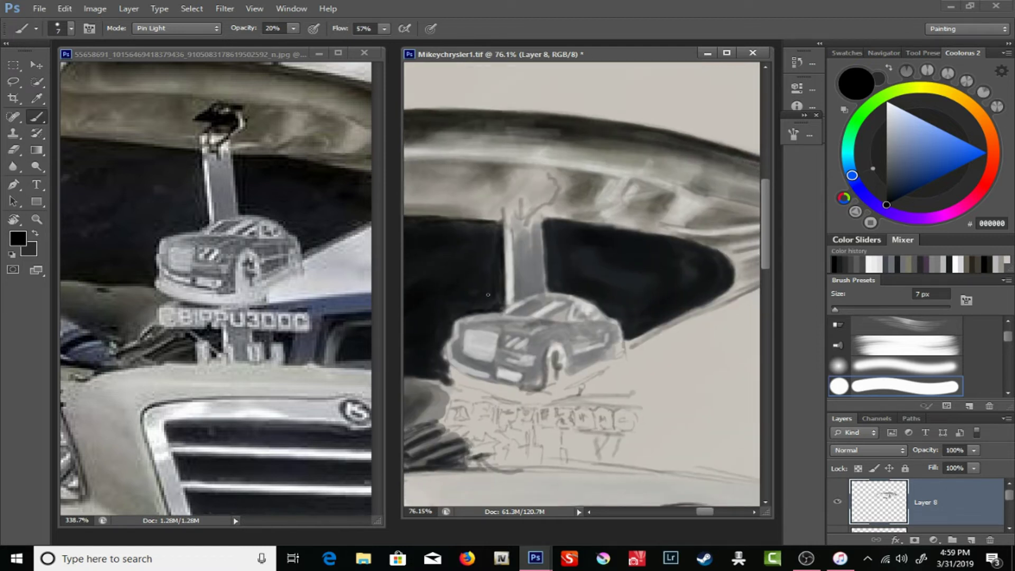
pyautogui.moveTo(532, 212); pyautogui.dragTo(522, 222)
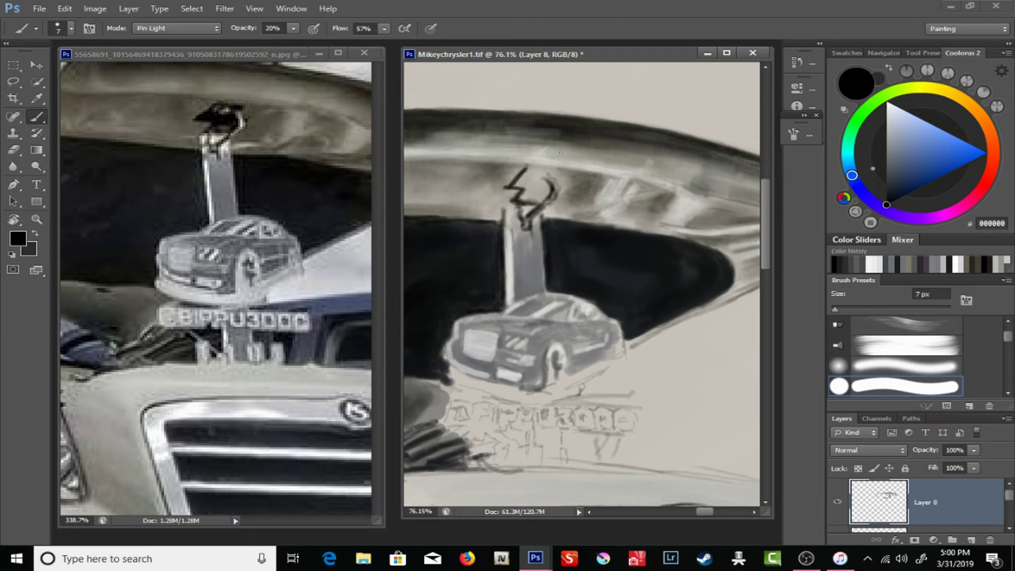
pyautogui.moveTo(549, 180)
pyautogui.mouseDown()
pyautogui.moveTo(553, 196)
pyautogui.moveTo(515, 184)
pyautogui.moveTo(545, 193)
pyautogui.moveTo(539, 204)
pyautogui.moveTo(511, 204)
pyautogui.mouseUp()
# - Darken the ornament body with soft, low-opacity medium-dark grey strokes
pyautogui.press('3')
pyautogui.press('3')
pyautogui.click(886, 172)
pyautogui.click(293, 28)
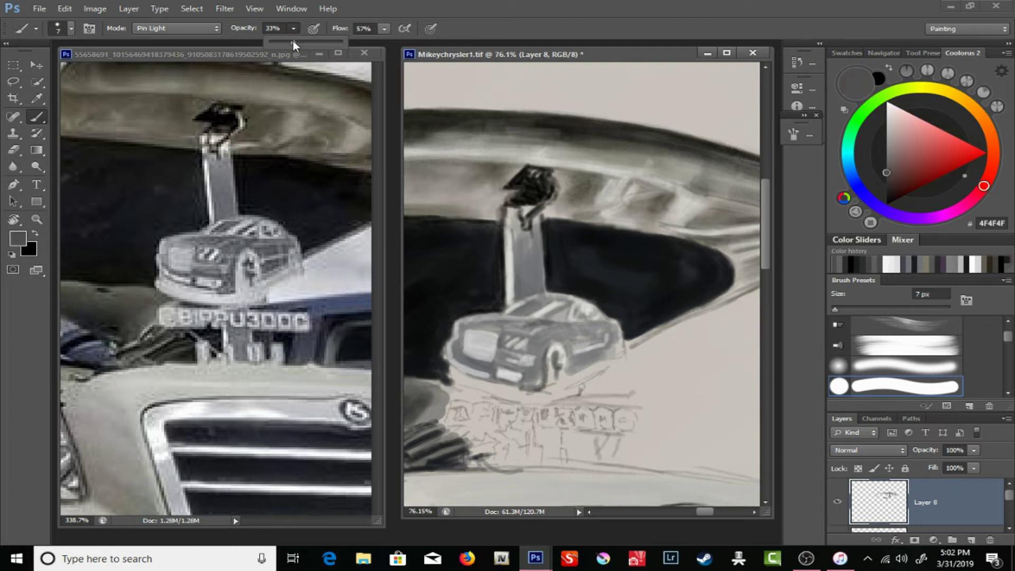
pyautogui.moveTo(294, 45); pyautogui.dragTo(308, 45)
pyautogui.press('2')
pyautogui.press('1')
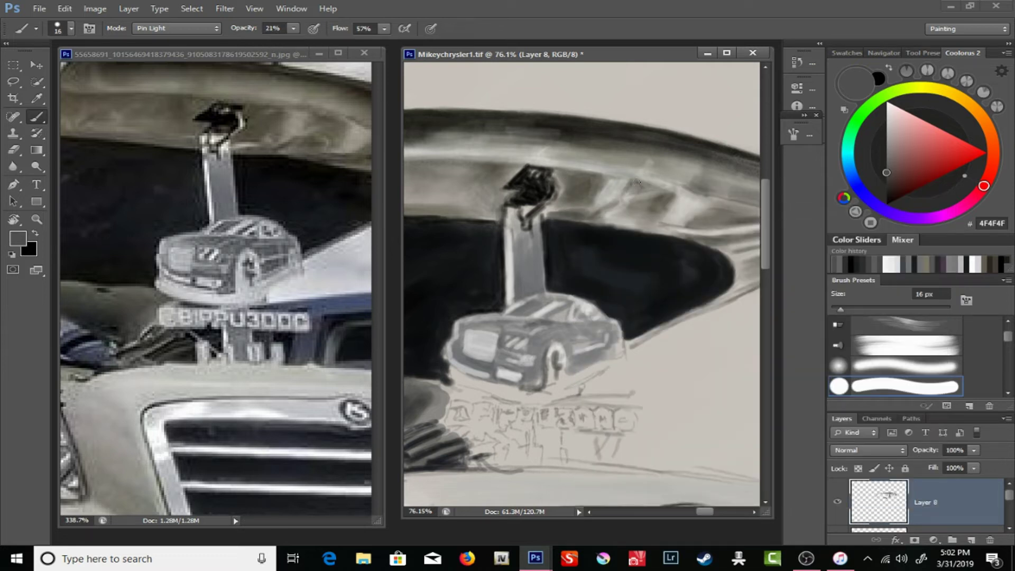
pyautogui.moveTo(602, 163); pyautogui.dragTo(549, 211)
# - Paint near-black strokes at 10% opacity along the ornament pole
pyautogui.keyDown('alt'); pyautogui.click(331, 147); pyautogui.keyUp('alt')
pyautogui.press('1')
pyautogui.keyDown('alt'); pyautogui.click(523, 185); pyautogui.keyUp('alt')
pyautogui.moveTo(544, 265)
pyautogui.mouseDown()
pyautogui.moveTo(522, 296)
pyautogui.moveTo(510, 212)
pyautogui.mouseUp()
pyautogui.keyDown('alt'); pyautogui.click(598, 315); pyautogui.keyUp('alt')
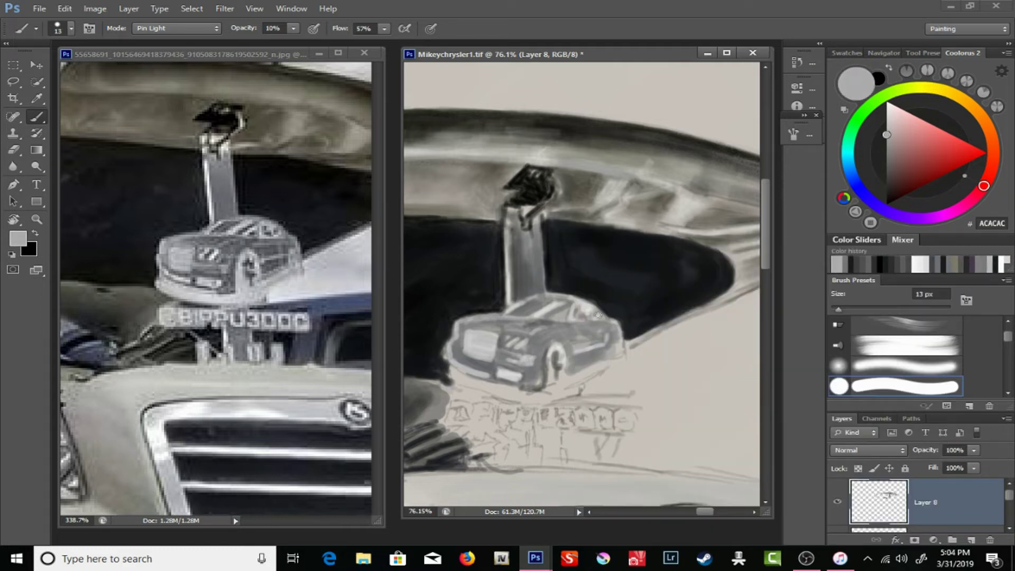
pyautogui.keyDown('alt'); pyautogui.click(597, 315); pyautogui.keyUp('alt')
pyautogui.scroll(-5, 598, 315)
# - Paint dark grey strokes below, behind and in front of the ornament car with a 10 px brush
pyautogui.press('1')
pyautogui.press('6')
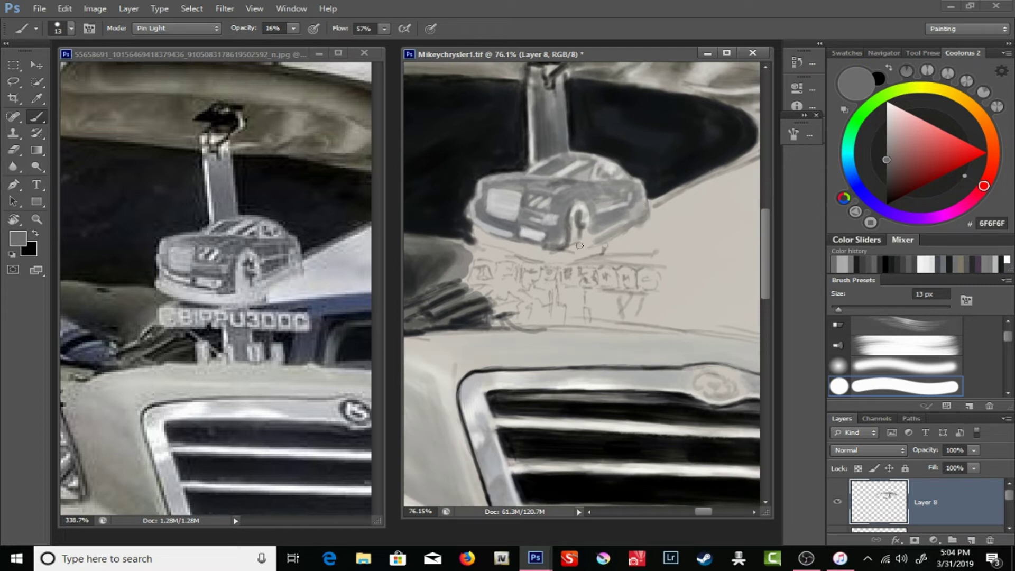
pyautogui.keyDown('alt'); pyautogui.click(626, 124); pyautogui.keyUp('alt')
pyautogui.hotkey('shift', '6')
pyautogui.hotkey('shift', '6')
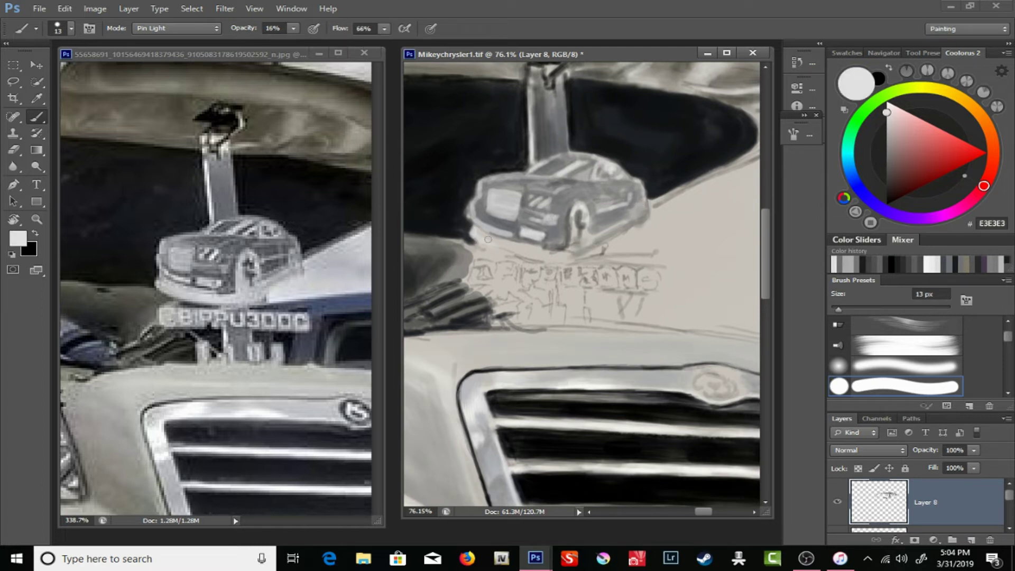
pyautogui.keyDown('alt'); pyautogui.click(488, 239); pyautogui.keyUp('alt')
pyautogui.press('[')
pyautogui.moveTo(480, 237)
pyautogui.mouseDown()
pyautogui.moveTo(528, 251)
pyautogui.moveTo(504, 258)
pyautogui.mouseUp()
pyautogui.keyDown('alt'); pyautogui.click(491, 249); pyautogui.keyUp('alt')
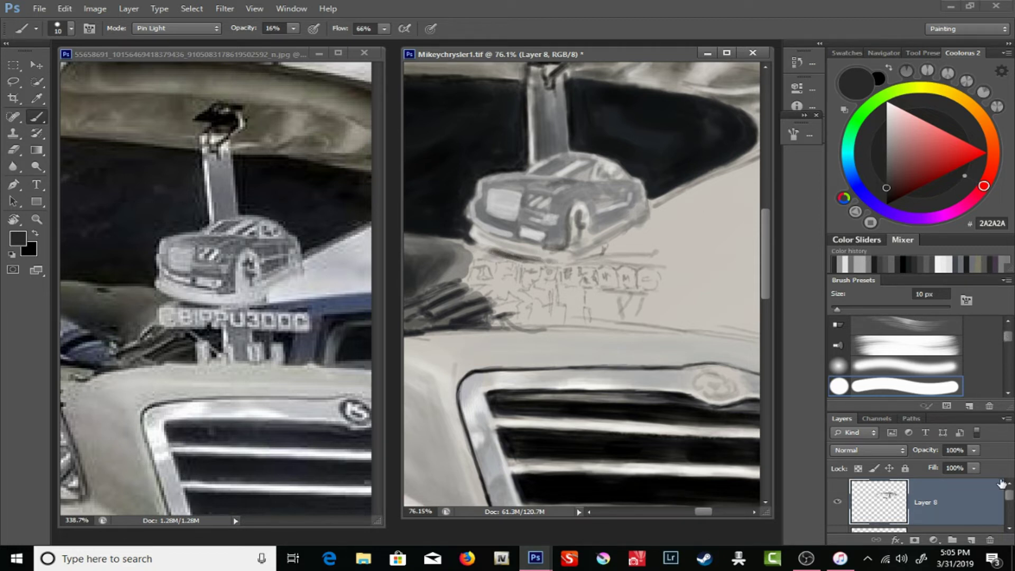
pyautogui.moveTo(598, 229)
pyautogui.mouseDown()
pyautogui.moveTo(623, 212)
pyautogui.moveTo(577, 195)
pyautogui.mouseUp()
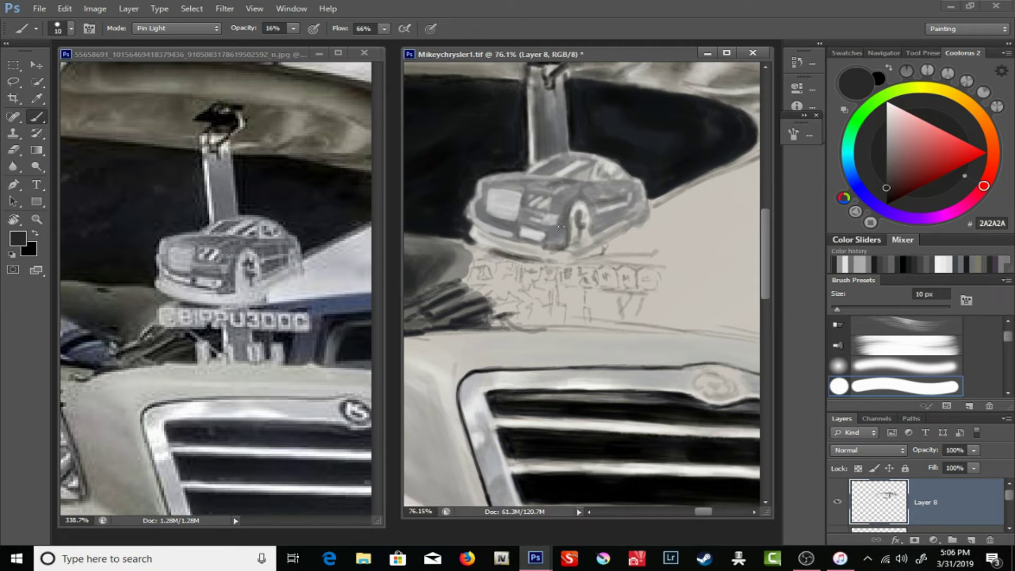
pyautogui.moveTo(454, 243)
pyautogui.mouseDown()
pyautogui.moveTo(486, 253)
pyautogui.moveTo(470, 264)
pyautogui.mouseUp()
# - Cover the old lettering sketch with background tone using a 40 px brush at 88%
pyautogui.keyDown('alt'); pyautogui.click(485, 247); pyautogui.keyUp('alt')
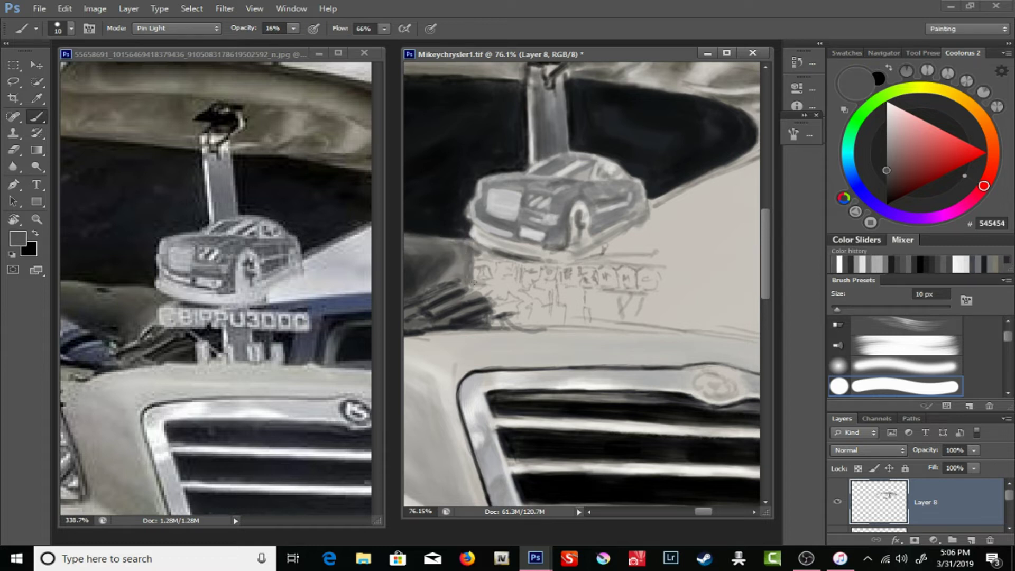
pyautogui.press(']')
pyautogui.press(']')
pyautogui.press(']')
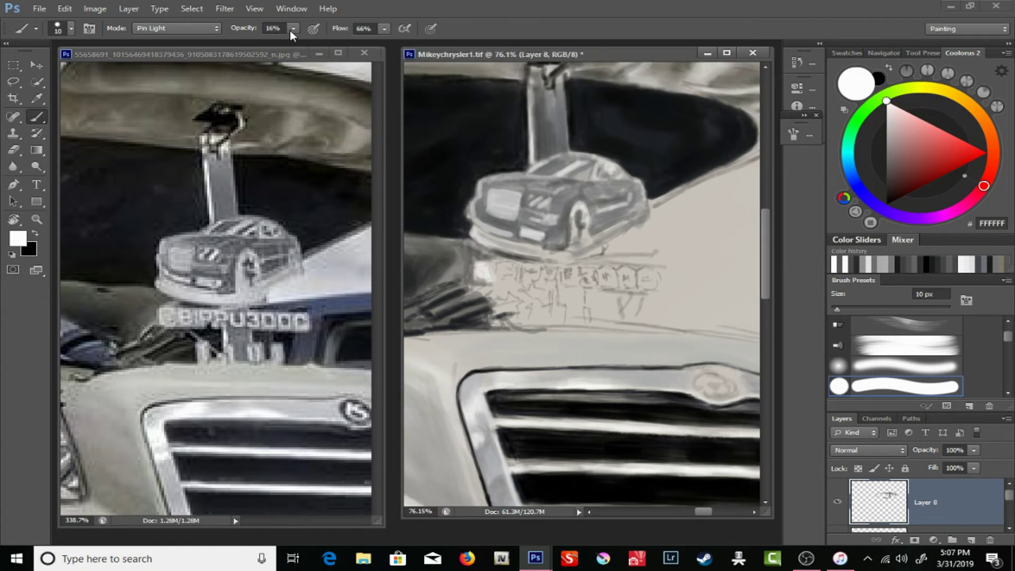
pyautogui.press('8')
pyautogui.press('8')
pyautogui.keyDown('alt'); pyautogui.click(491, 274); pyautogui.keyUp('alt')
pyautogui.moveTo(491, 273); pyautogui.dragTo(656, 280)
# - Switch to a 6 px mid-grey brush at about 51% opacity for the plate
pyautogui.keyDown('alt'); pyautogui.click(632, 283); pyautogui.keyUp('alt')
pyautogui.press('5')
pyautogui.press('1')
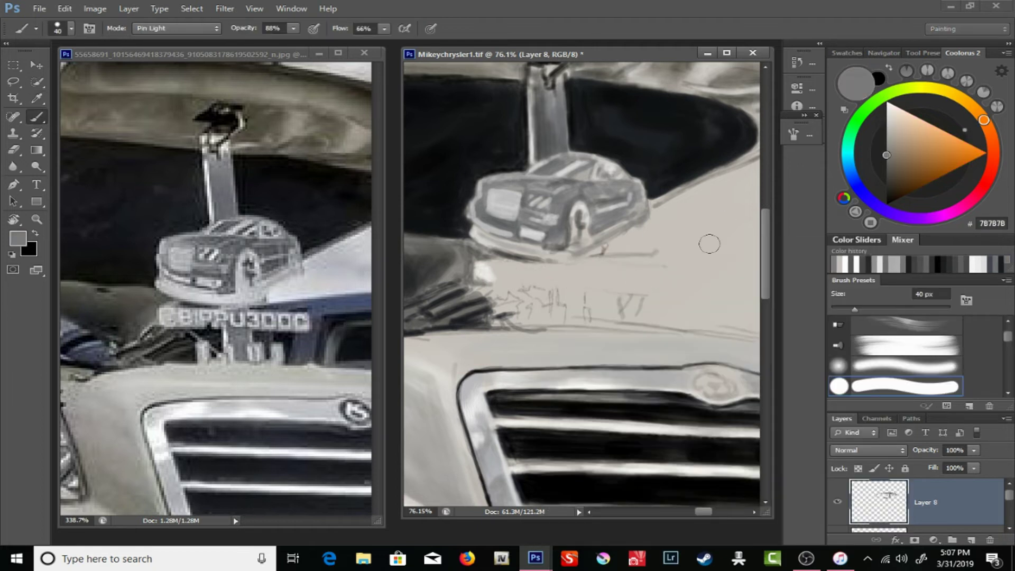
pyautogui.rightClick(616, 243)
pyautogui.rightClick(502, 245)
pyautogui.moveTo(522, 270); pyautogui.dragTo(515, 269)
pyautogui.press('Return')
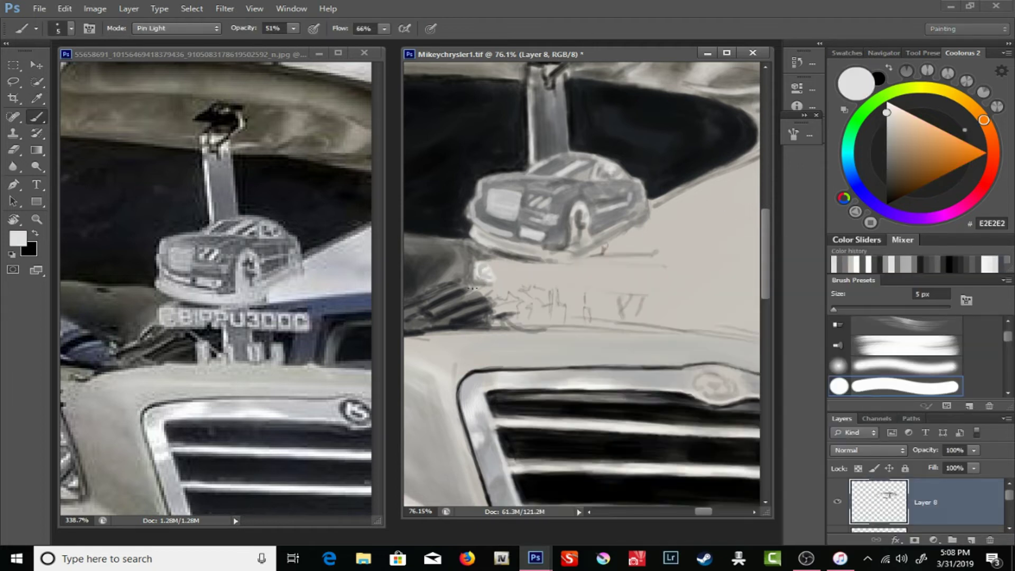
# - Scribble black, dark and light grey marks where the ornament's lettered plate goes
pyautogui.keyDown('alt'); pyautogui.click(495, 264); pyautogui.keyUp('alt')
pyautogui.keyDown('alt'); pyautogui.click(501, 259); pyautogui.keyUp('alt')
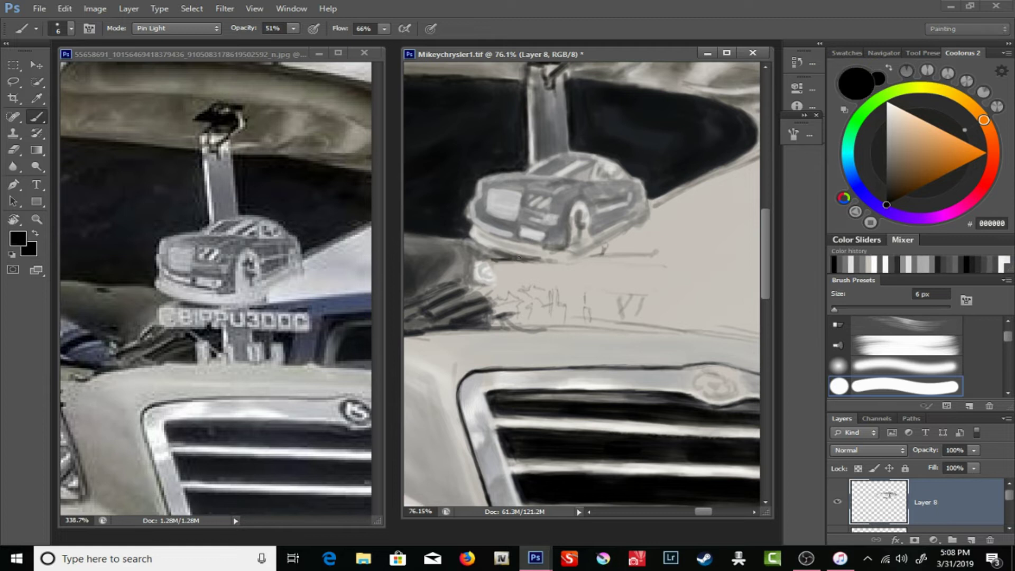
pyautogui.press('1')
pyautogui.press('5')
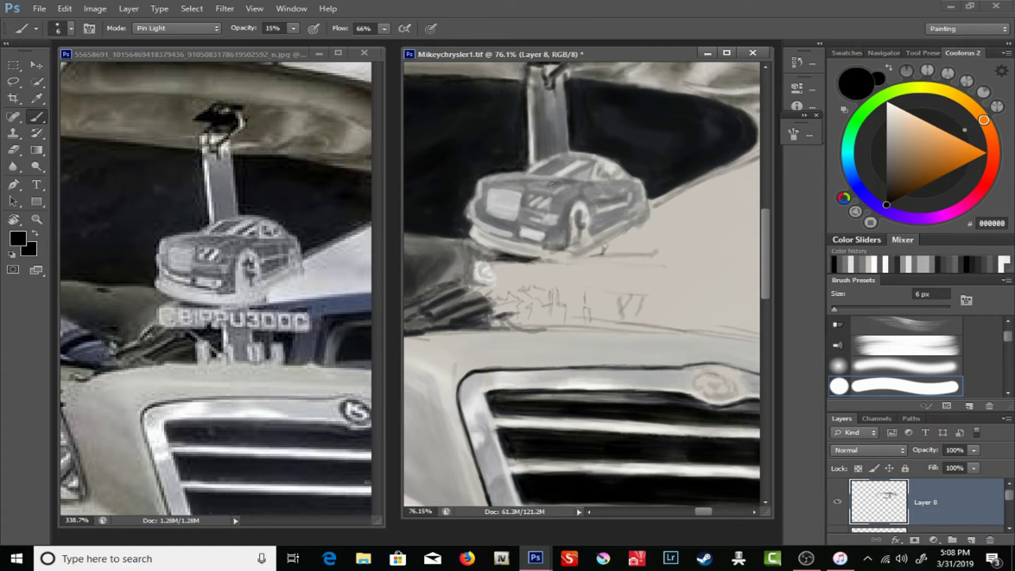
pyautogui.keyDown('alt'); pyautogui.click(505, 258); pyautogui.keyUp('alt')
pyautogui.keyDown('alt'); pyautogui.click(483, 246); pyautogui.keyUp('alt')
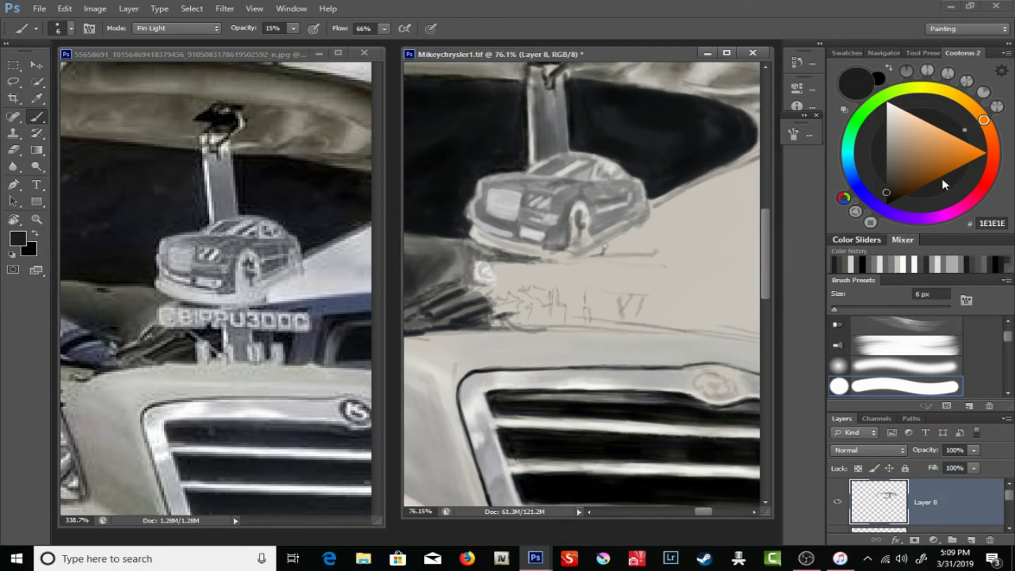
pyautogui.keyDown('alt'); pyautogui.click(531, 260); pyautogui.keyUp('alt')
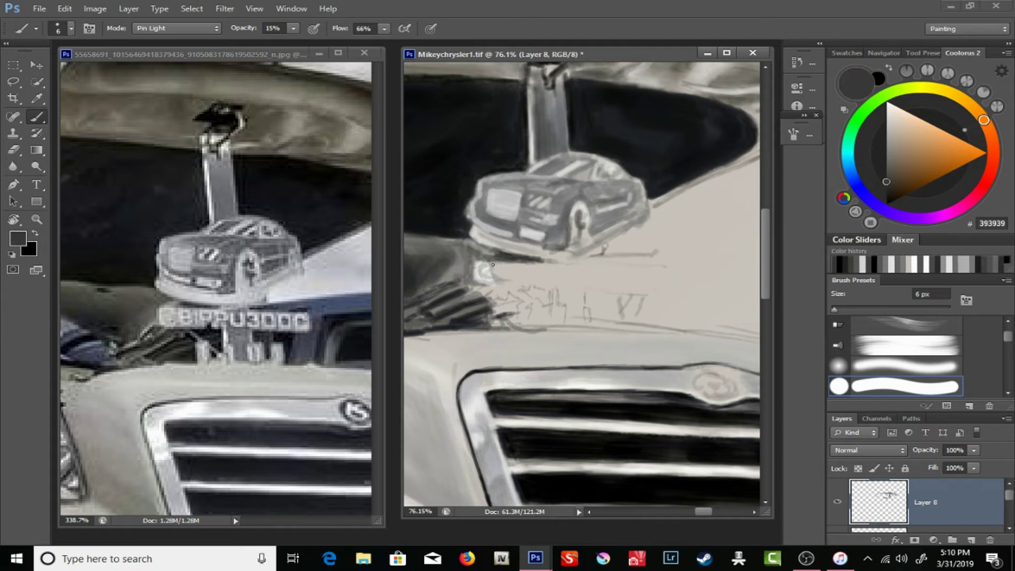
pyautogui.keyDown('alt'); pyautogui.click(505, 269); pyautogui.keyUp('alt')
pyautogui.press('6')
pyautogui.press('6')
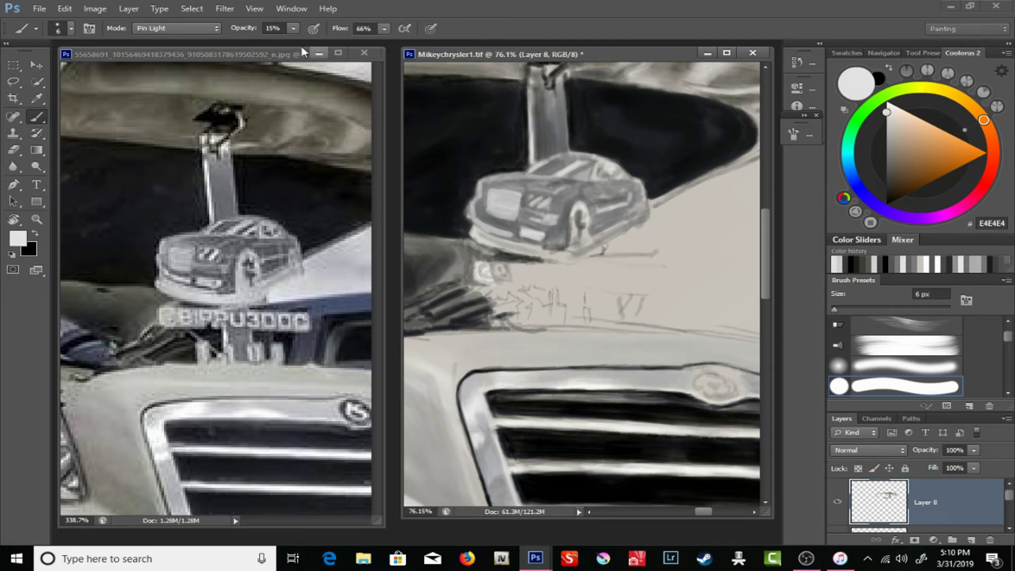
pyautogui.keyDown('alt'); pyautogui.click(521, 265); pyautogui.keyUp('alt')
# - Rotate the view sideways and outline the plate lettering in dark grey and white
pyautogui.press('5')
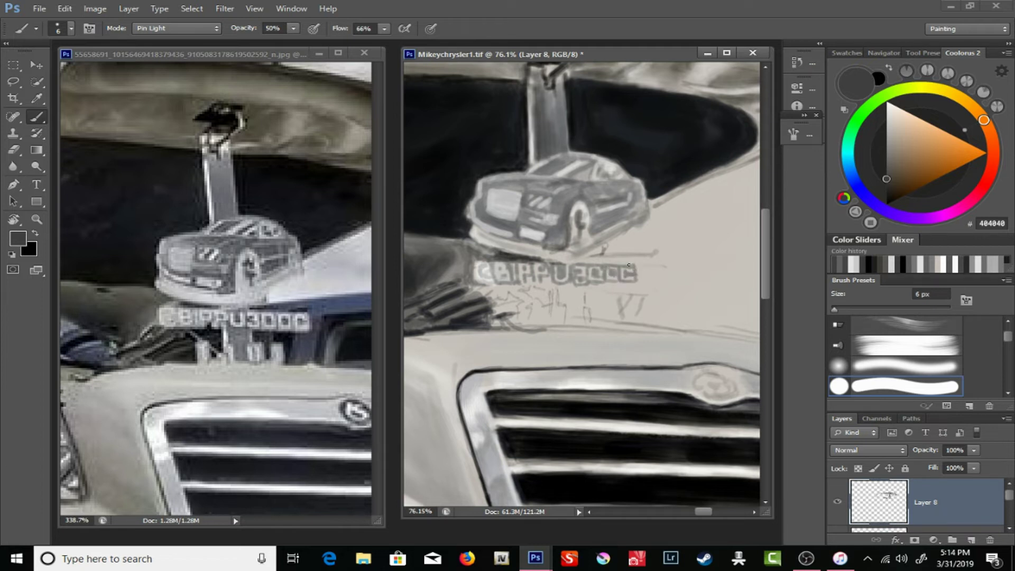
pyautogui.keyDown('alt'); pyautogui.click(584, 281); pyautogui.keyUp('alt')
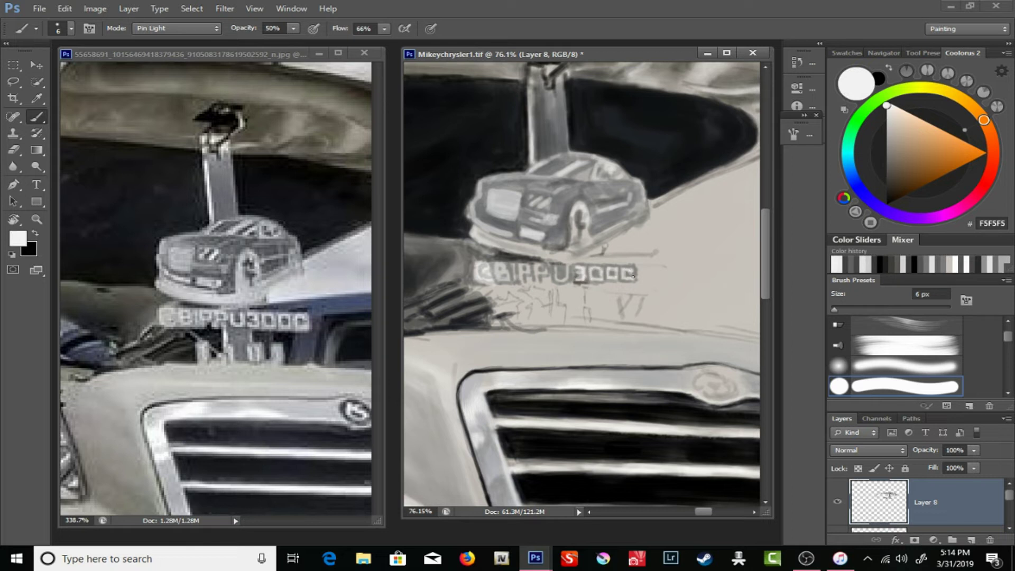
pyautogui.press('x')
pyautogui.moveTo(501, 273); pyautogui.dragTo(566, 365)
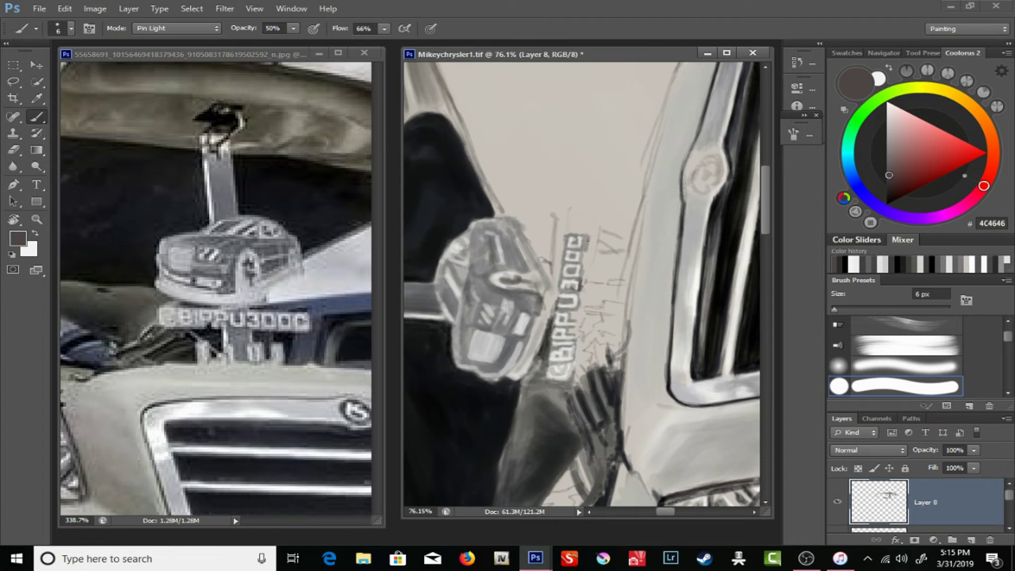
pyautogui.keyDown('alt'); pyautogui.click(133, 157); pyautogui.keyUp('alt')
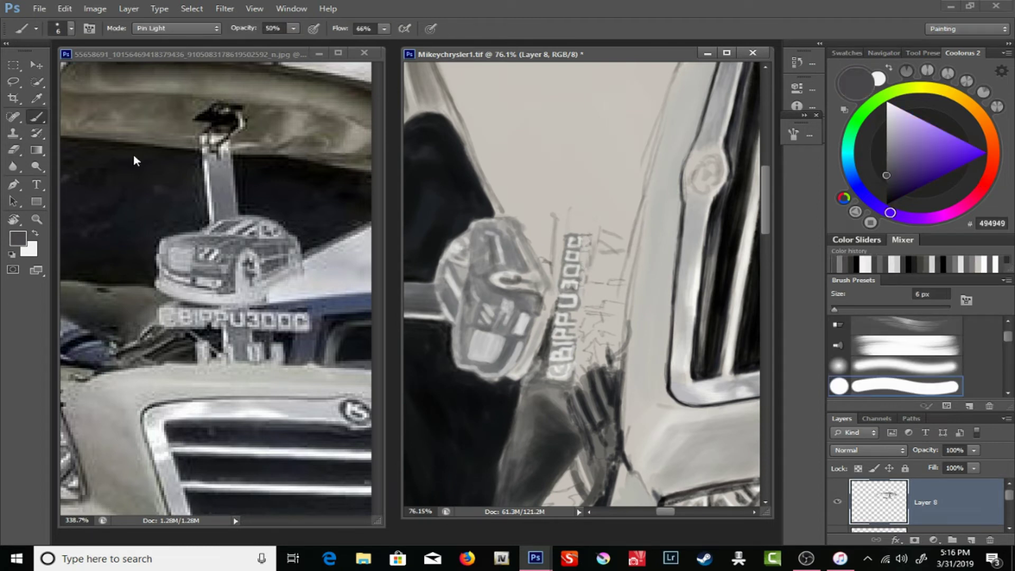
pyautogui.moveTo(585, 235); pyautogui.dragTo(585, 296)
pyautogui.keyDown('alt'); pyautogui.click(583, 249); pyautogui.keyUp('alt')
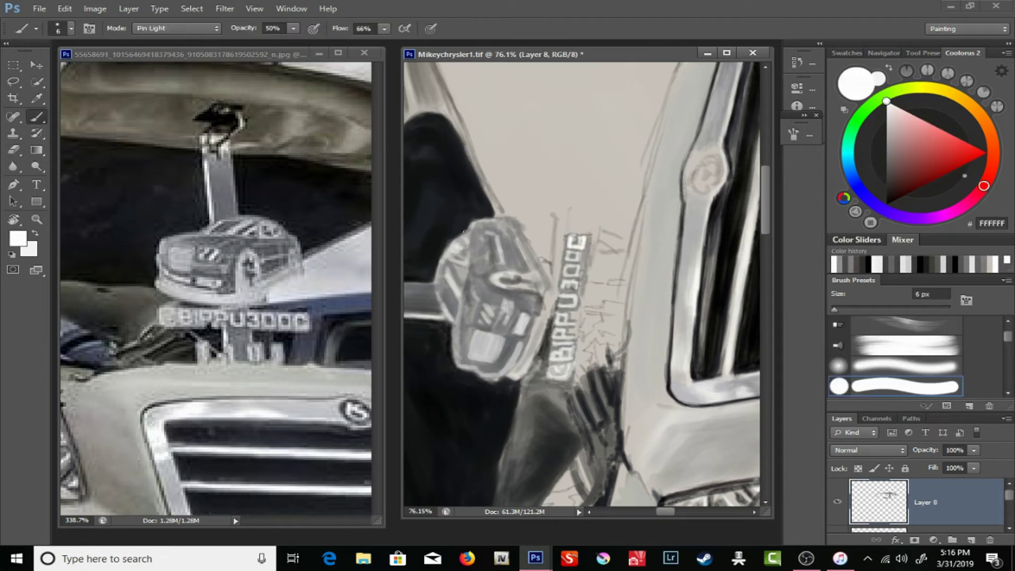
pyautogui.keyDown('alt'); pyautogui.click(570, 235); pyautogui.keyUp('alt')
# - Add Layer 9 and reset the canvas rotation to upright, with brush opacity at 38%
pyautogui.hotkey('ctrl', 'shift', 'alt', 'n')
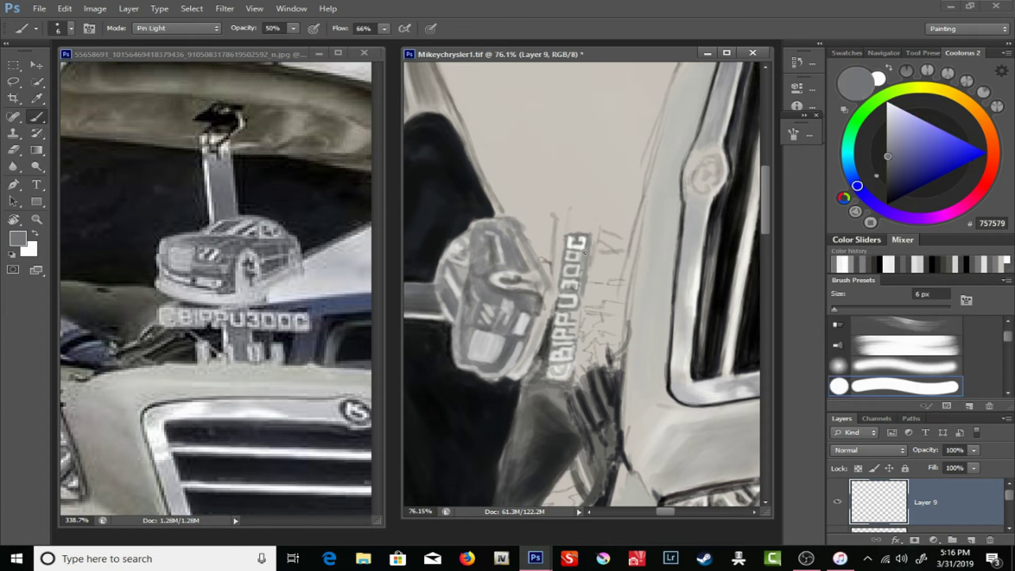
pyautogui.keyDown('alt'); pyautogui.click(576, 254); pyautogui.keyUp('alt')
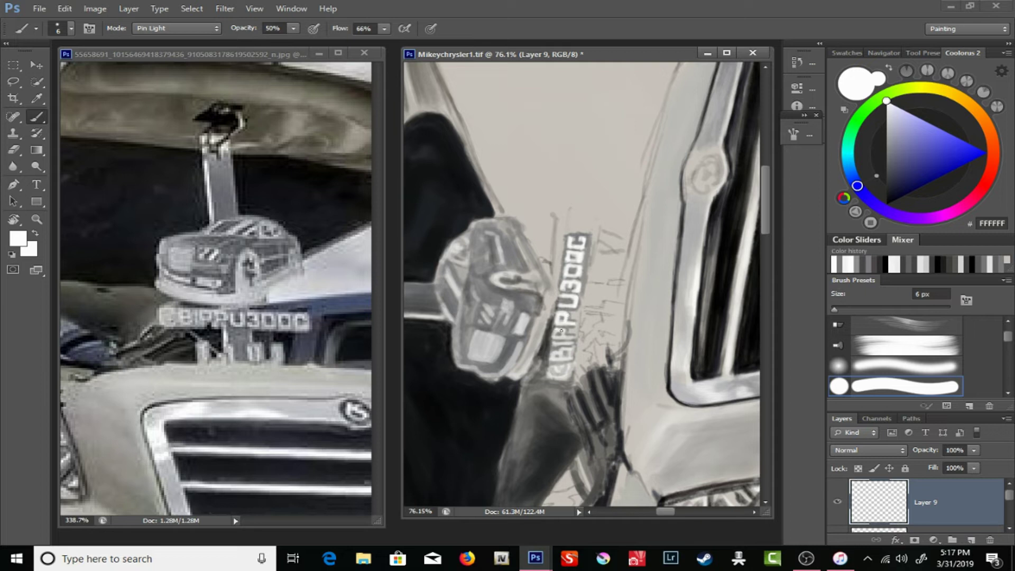
pyautogui.keyDown('alt'); pyautogui.click(556, 349); pyautogui.keyUp('alt')
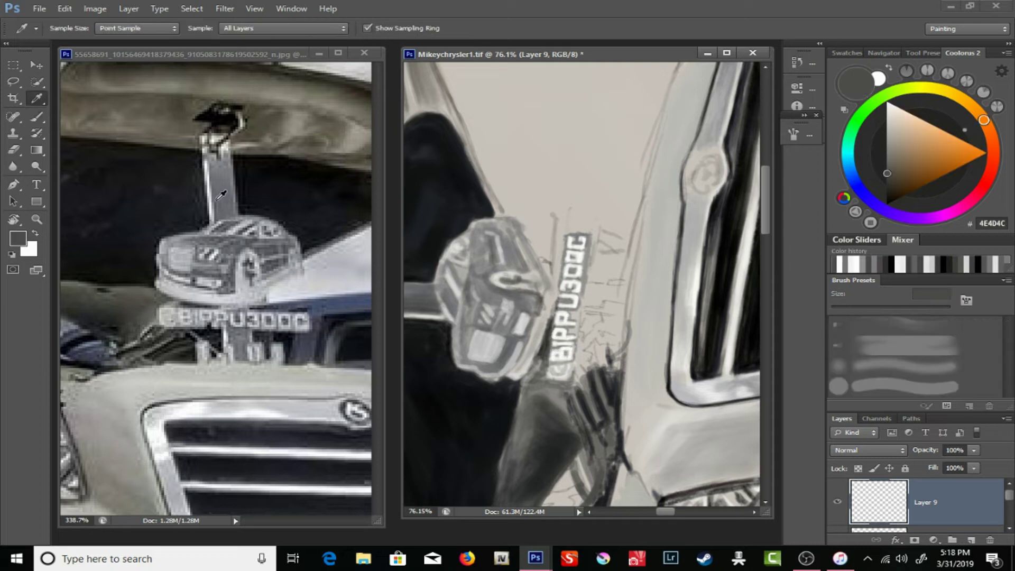
pyautogui.press('r')
pyautogui.press('Escape')
pyautogui.press('b')
pyautogui.moveTo(546, 283); pyautogui.dragTo(546, 301)
pyautogui.moveTo(282, 43); pyautogui.dragTo(273, 42)
# - Brush dark strokes under the plate, a white highlight, and a thin dark line along the hood edge
pyautogui.scroll(1, 545, 296)
pyautogui.moveTo(553, 330); pyautogui.dragTo(544, 303)
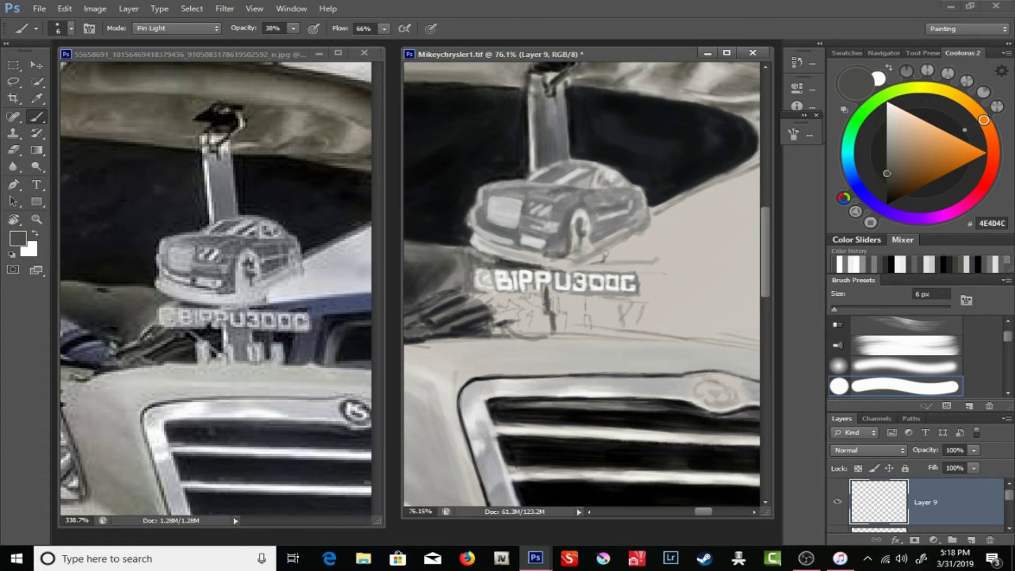
pyautogui.keyDown('alt'); pyautogui.click(565, 293); pyautogui.keyUp('alt')
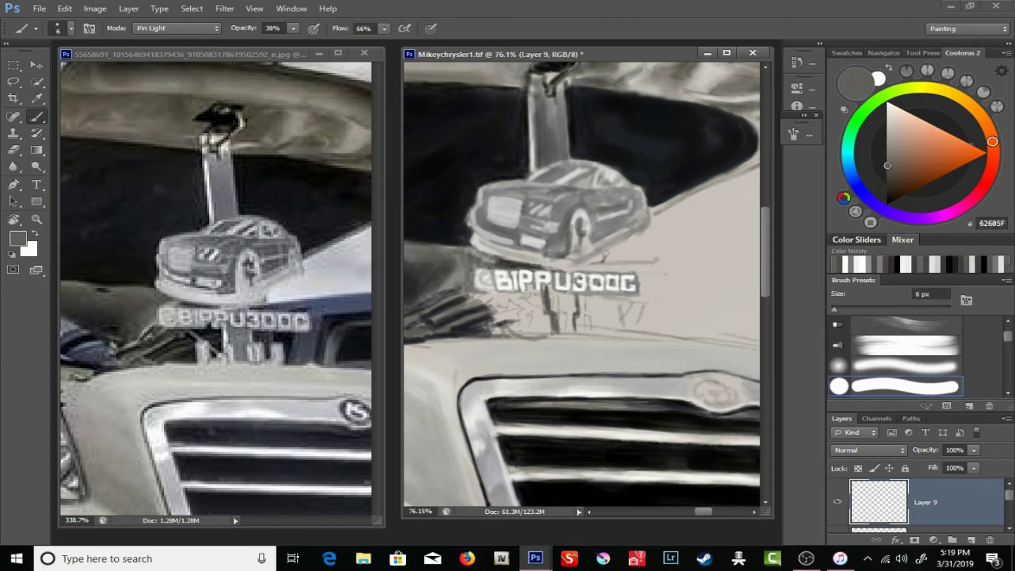
pyautogui.moveTo(550, 293); pyautogui.dragTo(571, 333)
pyautogui.press('x')
pyautogui.rightClick(576, 239)
pyautogui.press('Escape')
pyautogui.moveTo(546, 287)
pyautogui.mouseDown()
pyautogui.moveTo(546, 309)
pyautogui.moveTo(687, 290)
pyautogui.mouseUp()
pyautogui.press('x')
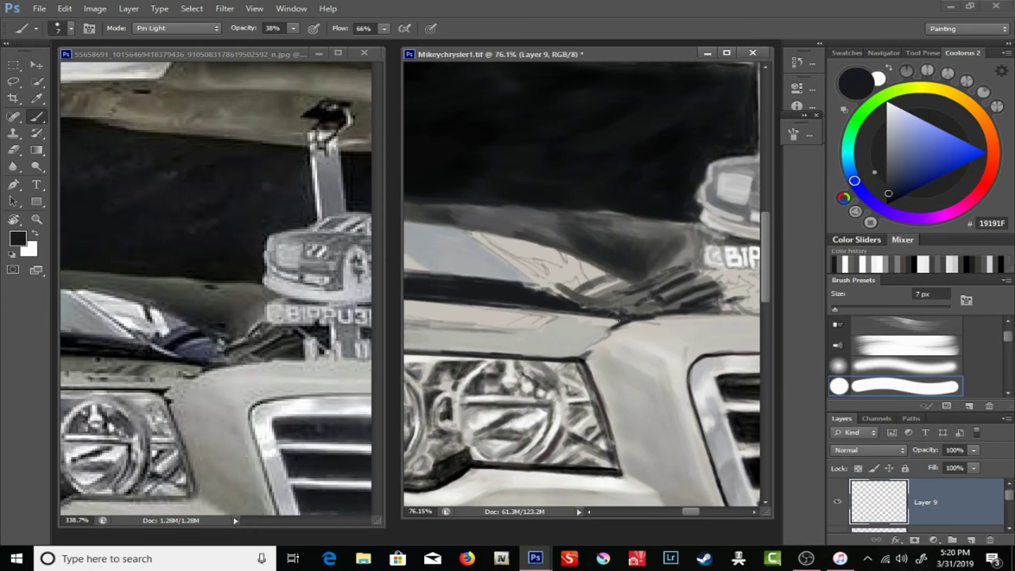
pyautogui.moveTo(619, 318); pyautogui.dragTo(544, 288)
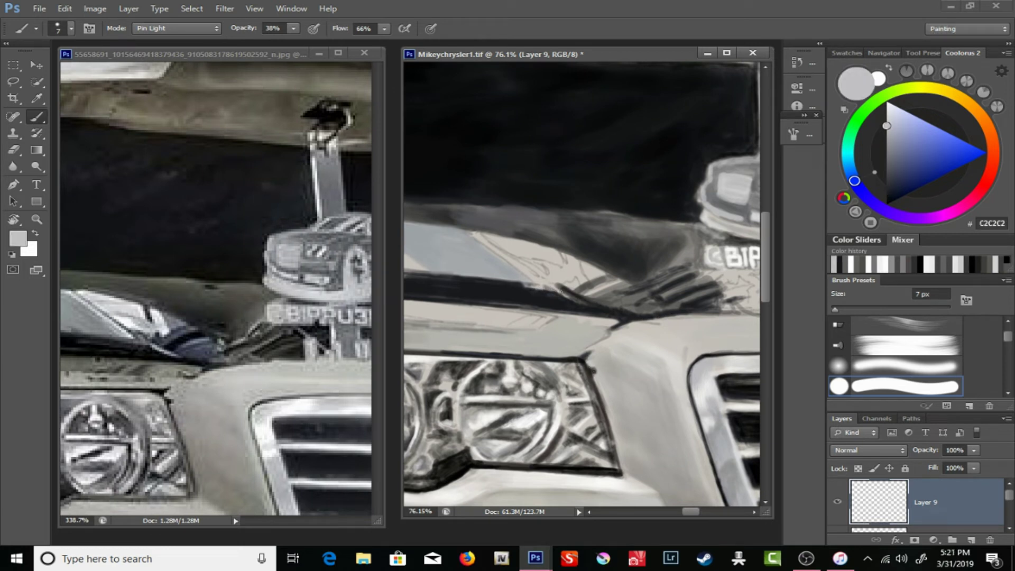
# - Pick black at 27% brush opacity and lay a first stroke, sampling a near-black from the reference
pyautogui.keyDown('alt'); pyautogui.click(644, 269); pyautogui.keyUp('alt')
pyautogui.press('2')
pyautogui.press('7')
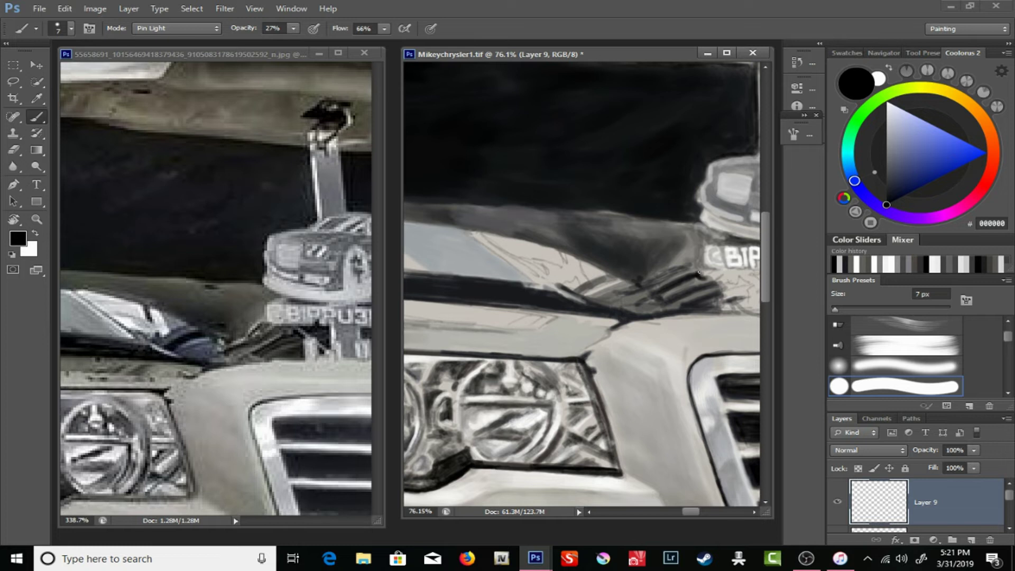
pyautogui.moveTo(720, 282); pyautogui.dragTo(546, 296)
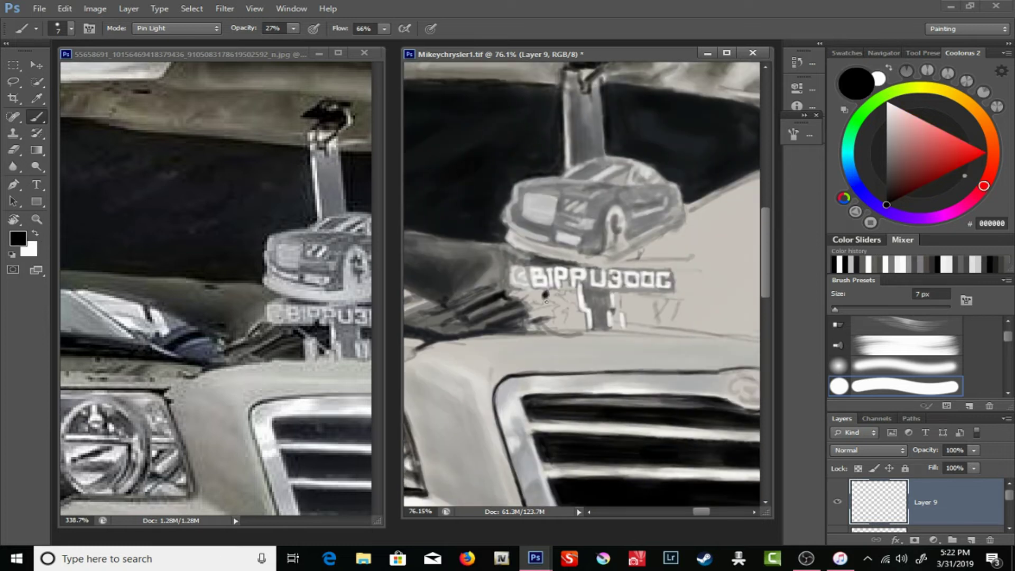
pyautogui.keyDown('alt'); pyautogui.click(515, 295); pyautogui.keyUp('alt')
pyautogui.press('e')
pyautogui.press('b')
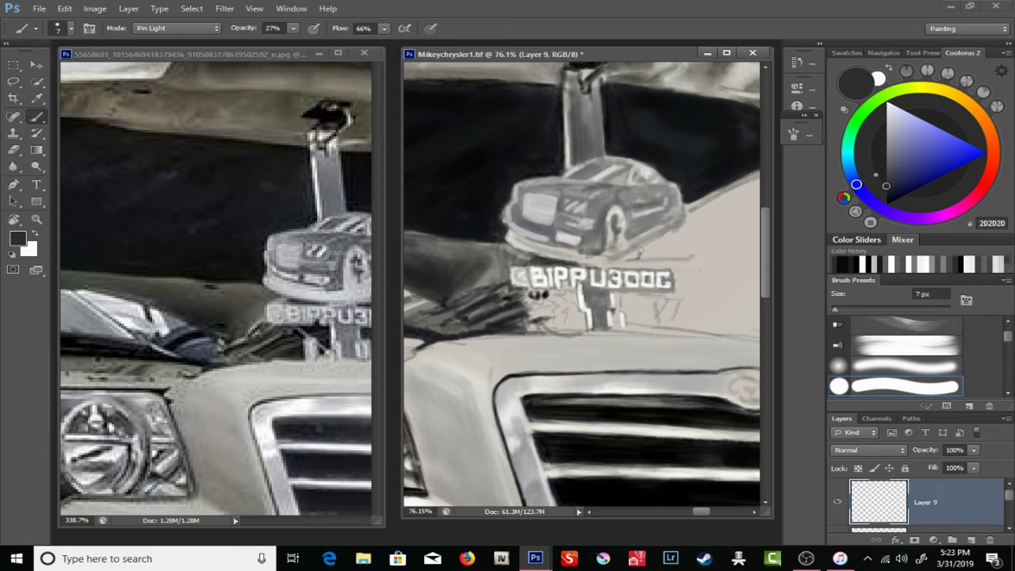
# - Sample greys from the painting and reference, settling on black at 66% opacity
pyautogui.keyDown('alt'); pyautogui.click(490, 328); pyautogui.keyUp('alt')
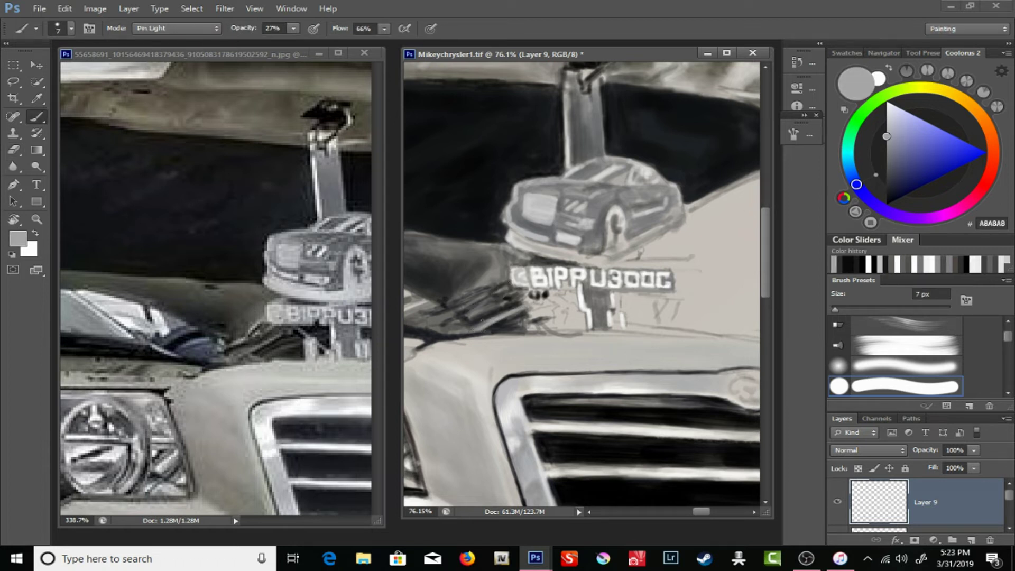
pyautogui.press('6')
pyautogui.press('6')
pyautogui.keyDown('alt'); pyautogui.click(481, 319); pyautogui.keyUp('alt')
pyautogui.keyDown('alt'); pyautogui.click(182, 160); pyautogui.keyUp('alt')
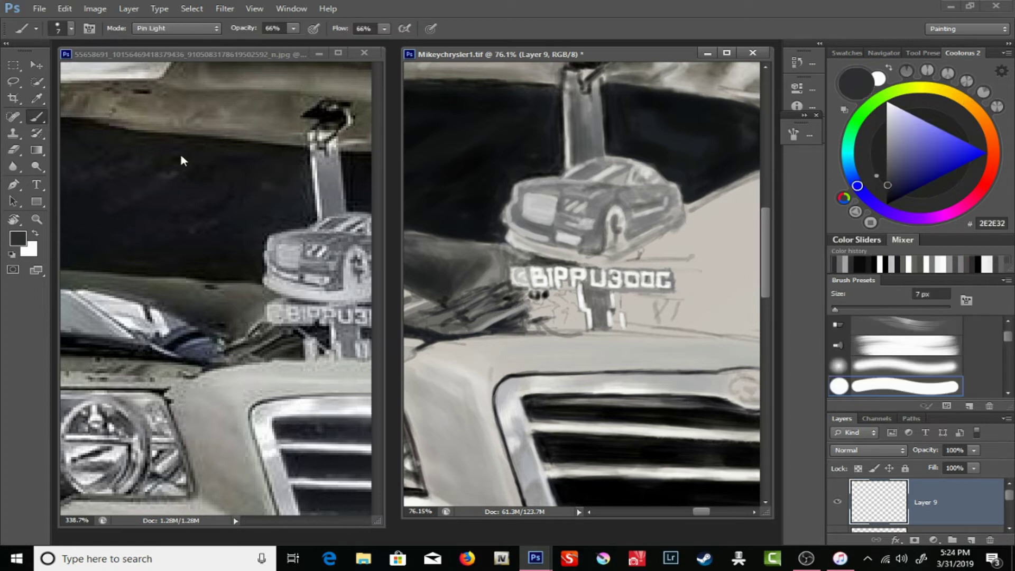
pyautogui.keyDown('alt'); pyautogui.click(497, 322); pyautogui.keyUp('alt')
# - Paint dark diagonal and short vertical shadow strokes beneath the ornament's plate
pyautogui.moveTo(534, 297); pyautogui.dragTo(470, 333)
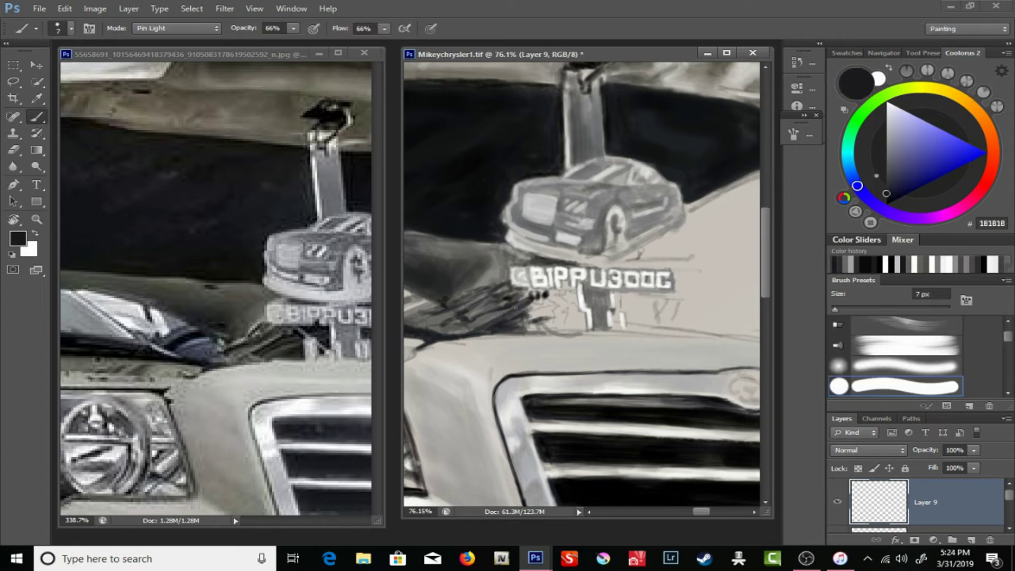
pyautogui.moveTo(531, 299); pyautogui.dragTo(487, 328)
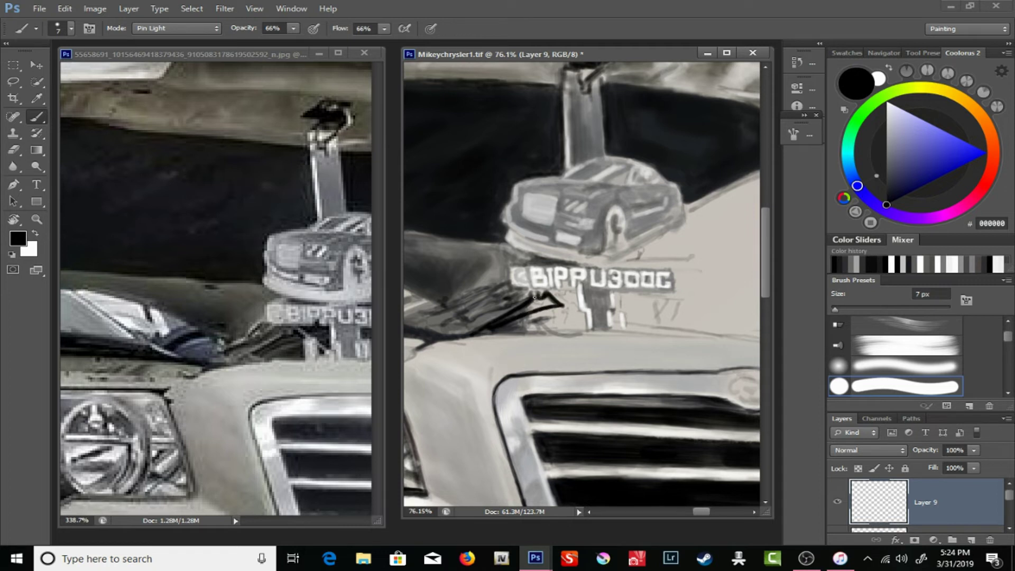
pyautogui.moveTo(231, 33); pyautogui.dragTo(224, 32)
pyautogui.moveTo(555, 306); pyautogui.dragTo(558, 330)
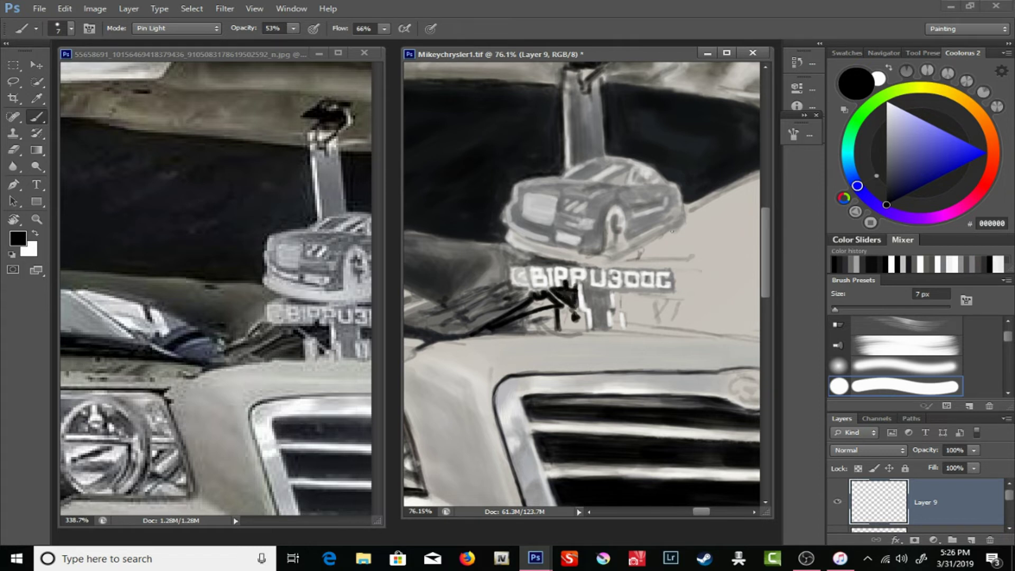
# - Lower opacity to 37%, pick a dark grey, and set the brush to about 15 px
pyautogui.moveTo(293, 28); pyautogui.dragTo(274, 49)
pyautogui.click(840, 264)
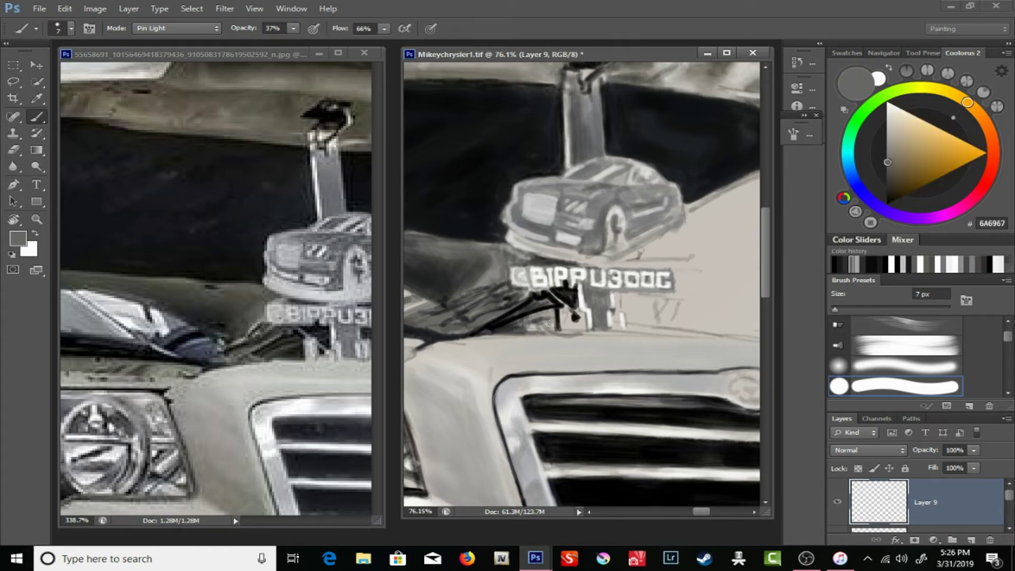
pyautogui.keyDown('alt'); pyautogui.click(557, 335); pyautogui.keyUp('alt')
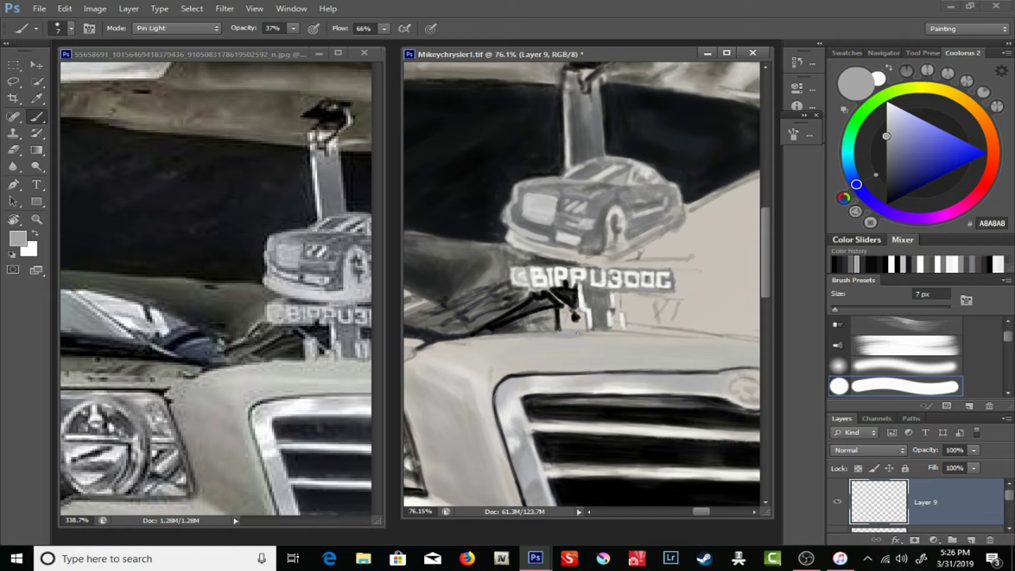
pyautogui.keyDown('alt'); pyautogui.click(547, 321); pyautogui.keyUp('alt')
pyautogui.rightClick(547, 321)
pyautogui.doubleClick(547, 321)
pyautogui.press('[')
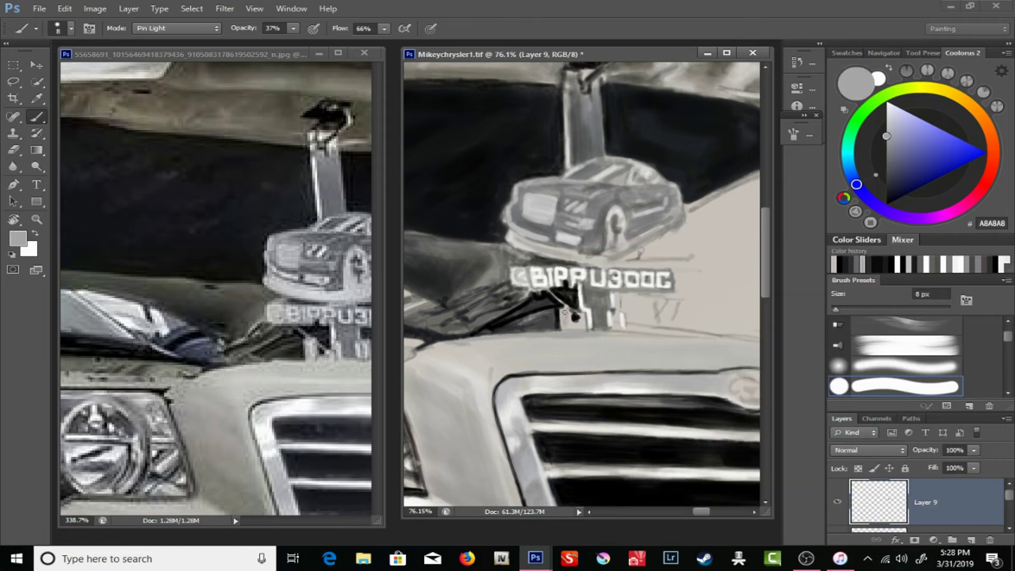
# - Sample mid and light greys from the hood, then choose white at 74% opacity
pyautogui.keyDown('alt'); pyautogui.click(574, 317); pyautogui.keyUp('alt')
pyautogui.keyDown('alt'); pyautogui.click(678, 326); pyautogui.keyUp('alt')
pyautogui.press('0')
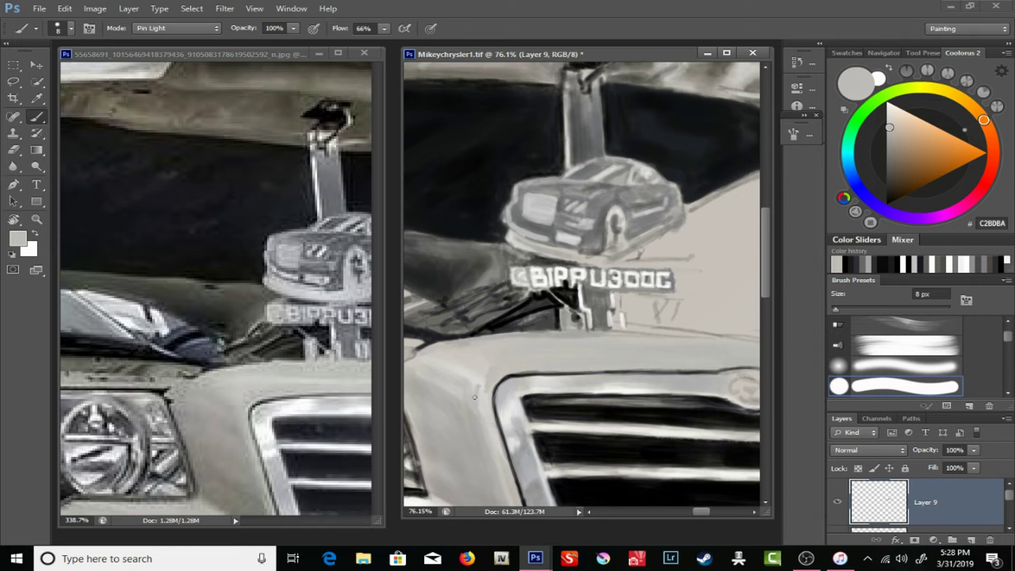
pyautogui.keyDown('alt'); pyautogui.click(369, 346); pyautogui.keyUp('alt')
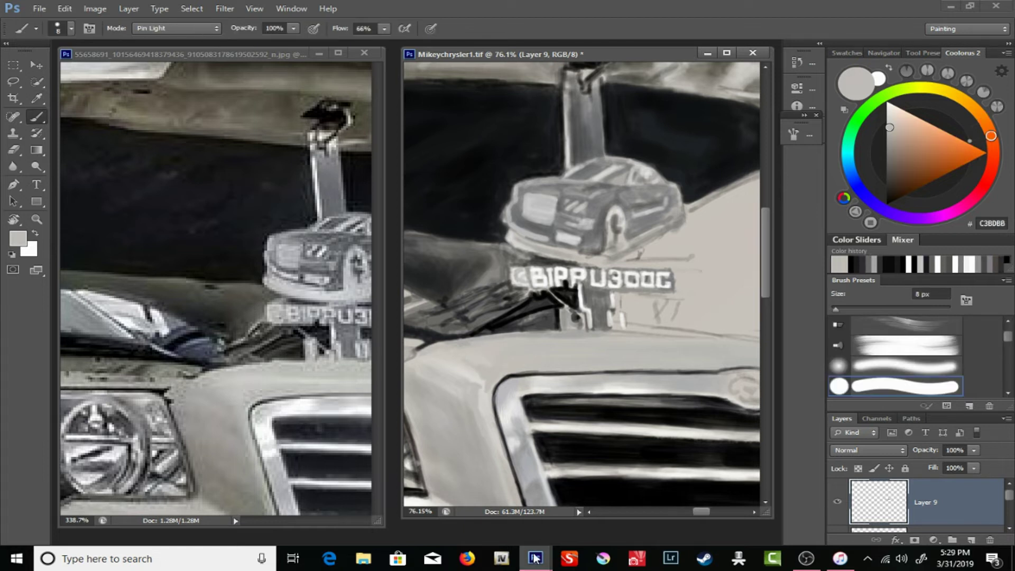
pyautogui.press('7')
pyautogui.press('4')
# - Shrink the brush to 7 px at 26% opacity and pick white from the grille badge area
pyautogui.rightClick(506, 348)
pyautogui.press('Escape')
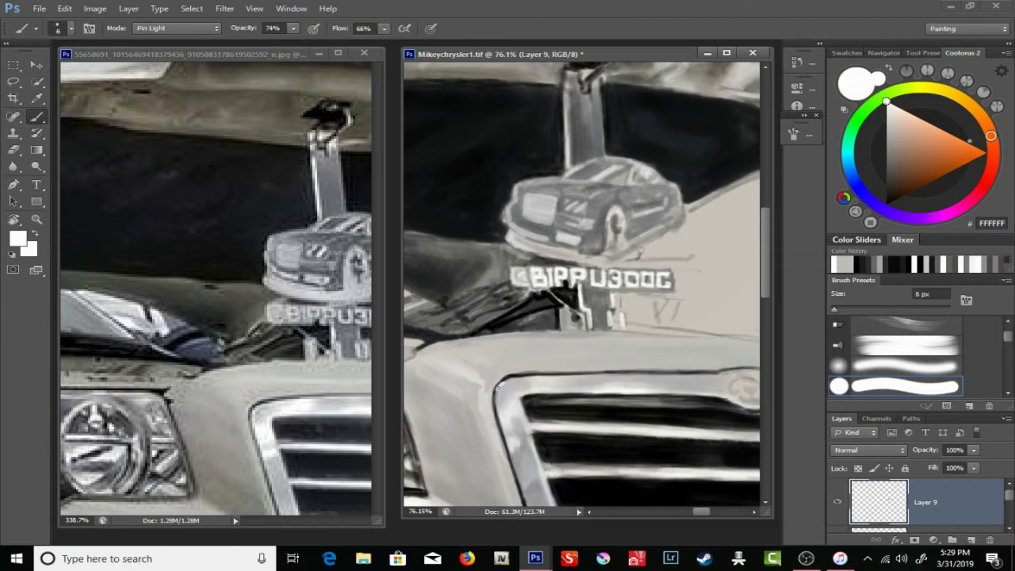
pyautogui.press('4')
pyautogui.press('8')
pyautogui.press('2')
pyautogui.press('6')
pyautogui.rightClick(506, 427)
pyautogui.press('Escape')
pyautogui.rightClick(500, 414)
pyautogui.press('Escape')
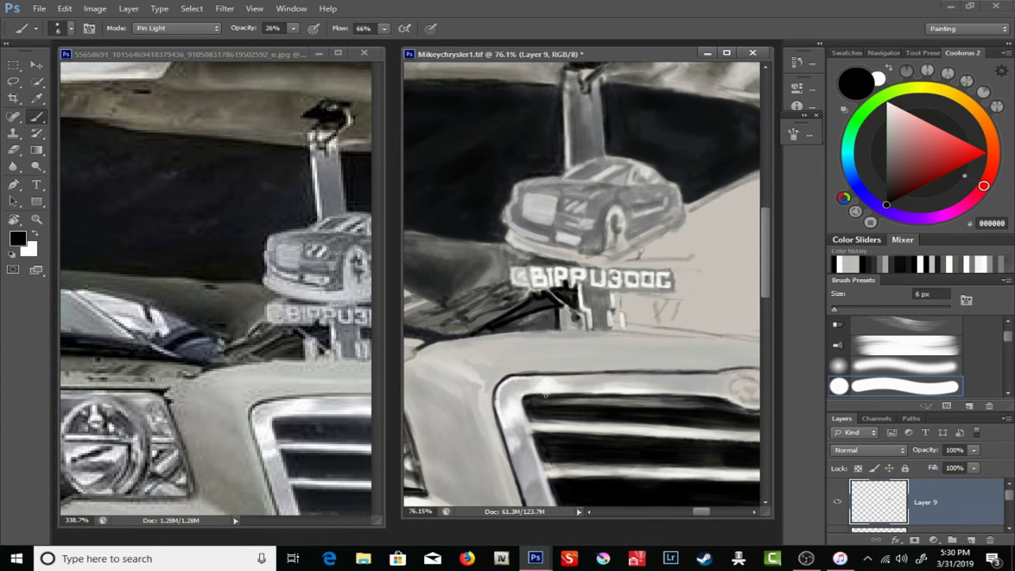
pyautogui.press('x')
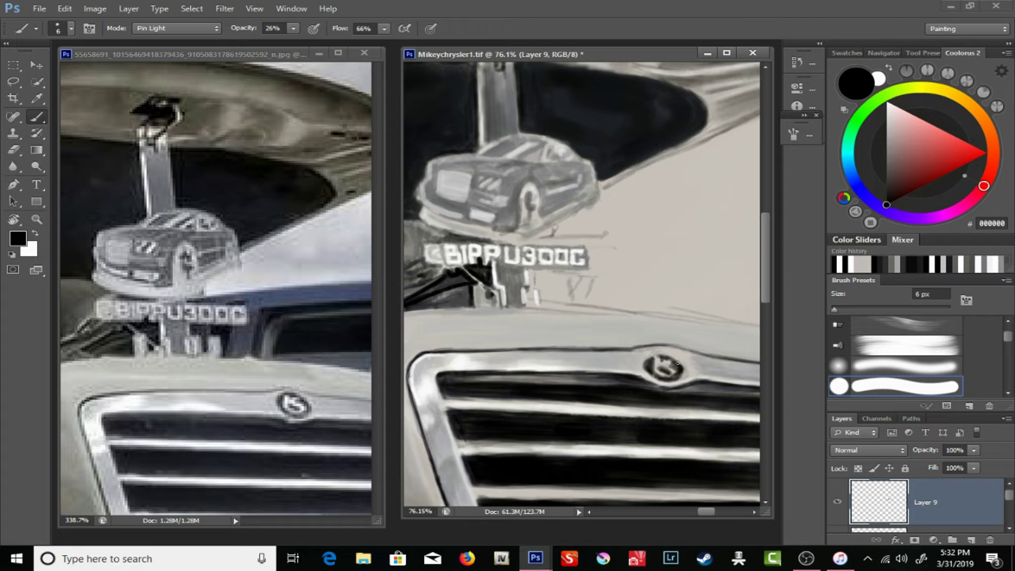
pyautogui.keyDown('alt'); pyautogui.click(658, 364); pyautogui.keyUp('alt')
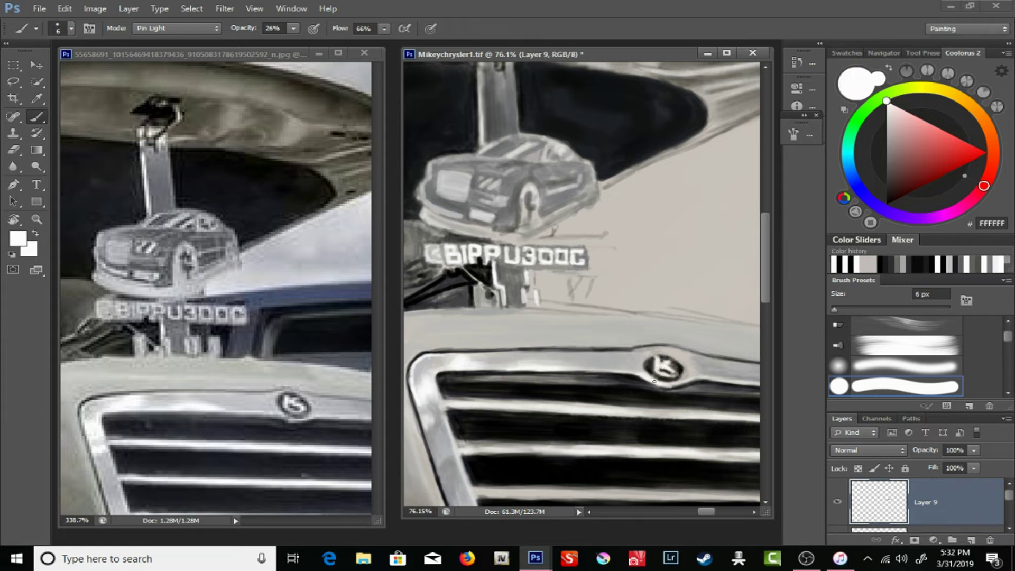
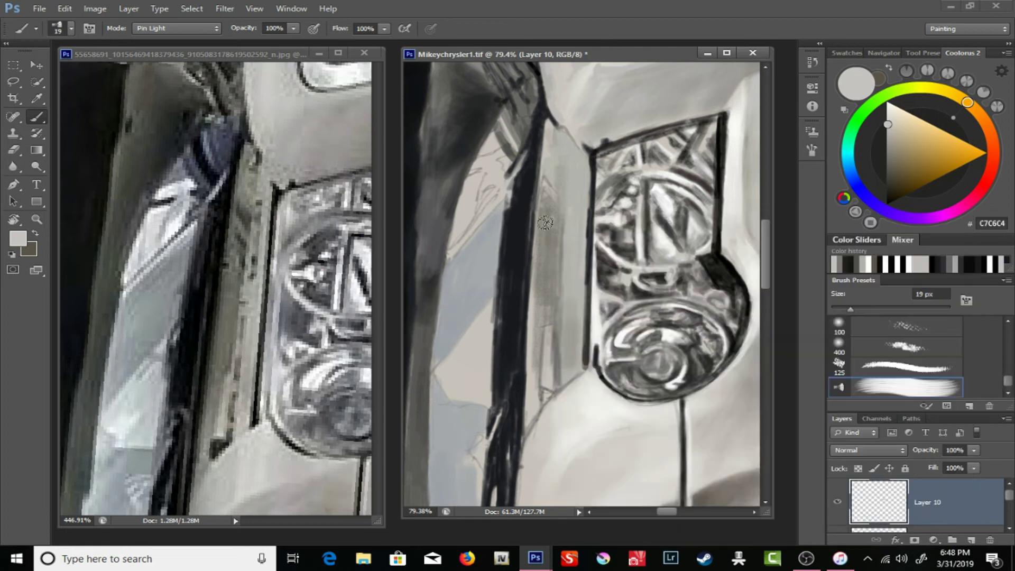
# - Paint mid-grey shading strokes beside and left of the headlight at 50% opacity
pyautogui.moveTo(579, 245); pyautogui.dragTo(571, 169)
pyautogui.press('5')
pyautogui.keyDown('alt'); pyautogui.click(568, 174); pyautogui.keyUp('alt')
pyautogui.moveTo(547, 349)
pyautogui.mouseDown()
pyautogui.moveTo(554, 196)
pyautogui.moveTo(552, 227)
pyautogui.mouseUp()
# - Switch to light grey B1B0AE with a soft 25 px brush at 7% opacity
pyautogui.keyDown('alt'); pyautogui.click(283, 337); pyautogui.keyUp('alt')
pyautogui.press('[')
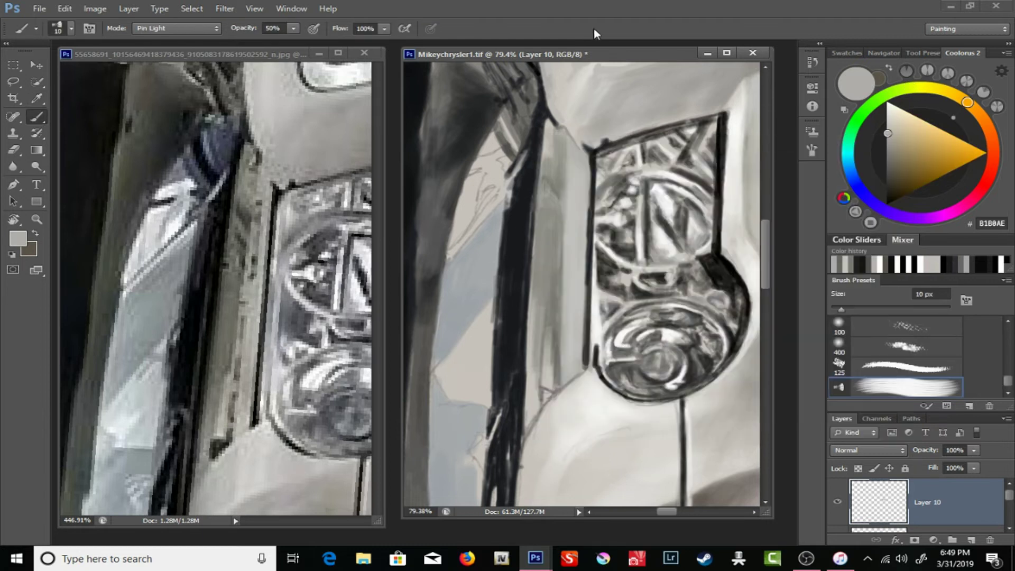
pyautogui.rightClick(595, 225)
pyautogui.doubleClick(626, 249)
pyautogui.press('0')
pyautogui.press('7')
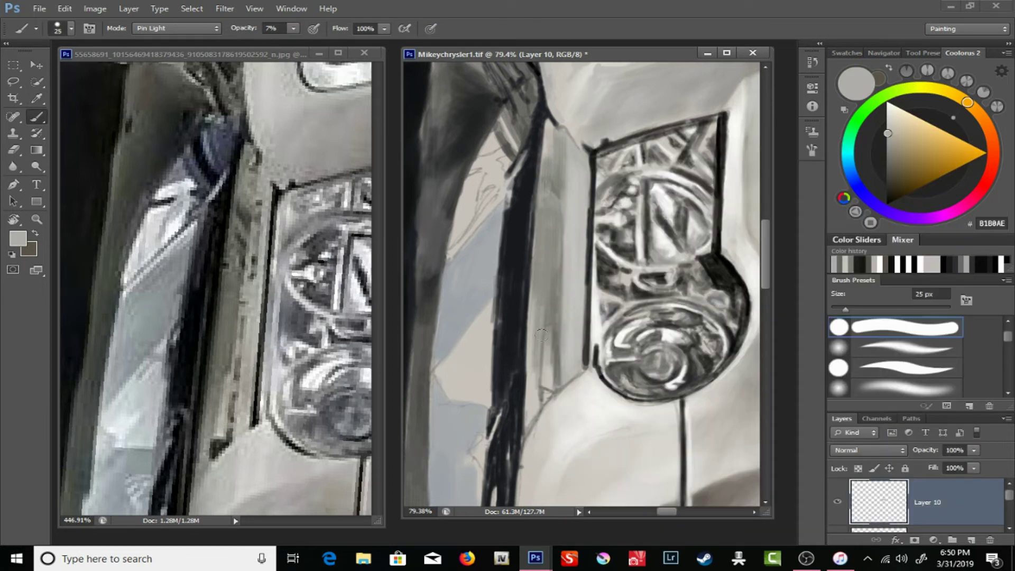
# - Paint light white strokes along the headlight trim with a 13 px brush
pyautogui.press('d')
pyautogui.press('[')
pyautogui.press('[')
pyautogui.press('[')
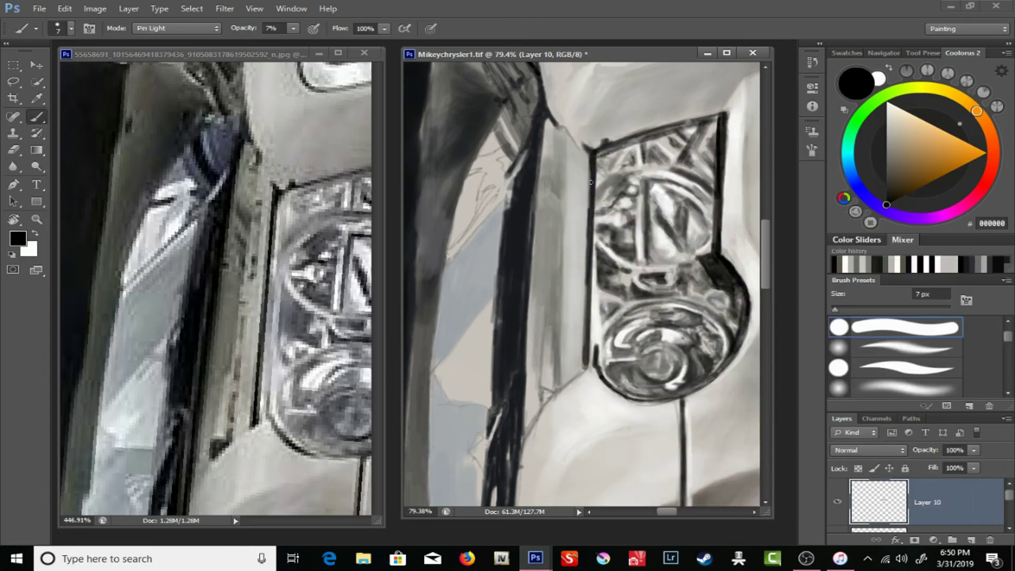
pyautogui.keyDown('alt'); pyautogui.click(547, 123); pyautogui.keyUp('alt')
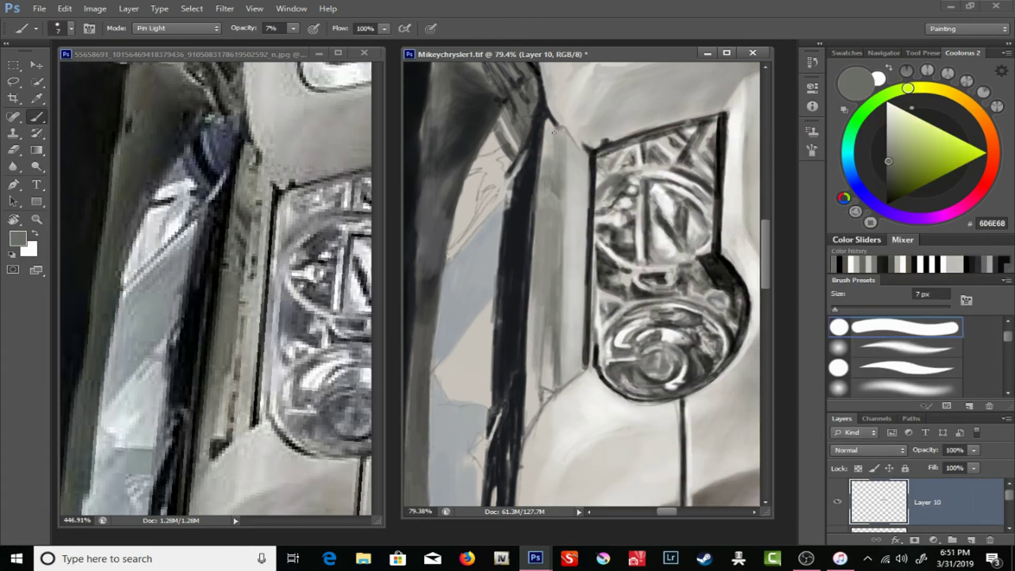
pyautogui.press(']')
pyautogui.press(']')
pyautogui.press(']')
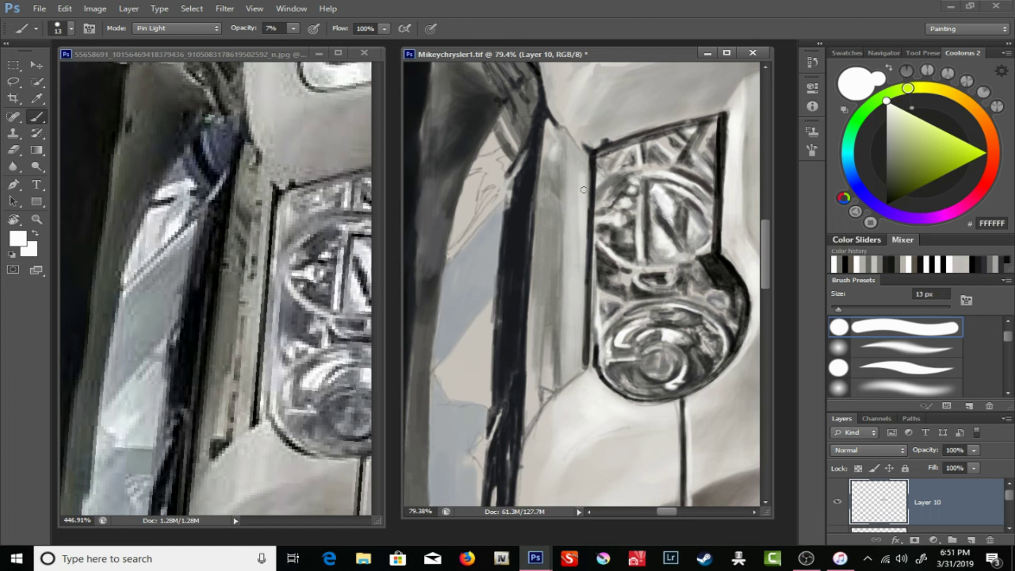
pyautogui.moveTo(569, 177)
pyautogui.mouseDown()
pyautogui.moveTo(564, 355)
pyautogui.moveTo(535, 365)
pyautogui.mouseUp()
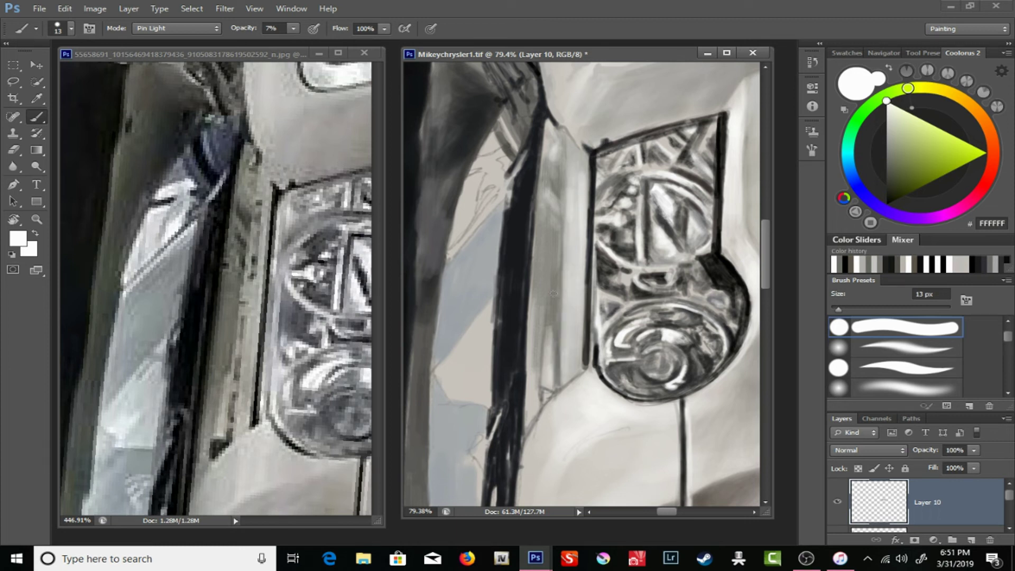
# - Reset the rotated canvases upright, sample dark grey 202020, and zoom out on the front
pyautogui.press('r')
pyautogui.press('Escape')
pyautogui.press('b')
pyautogui.keyDown('alt'); pyautogui.click(161, 284); pyautogui.keyUp('alt')
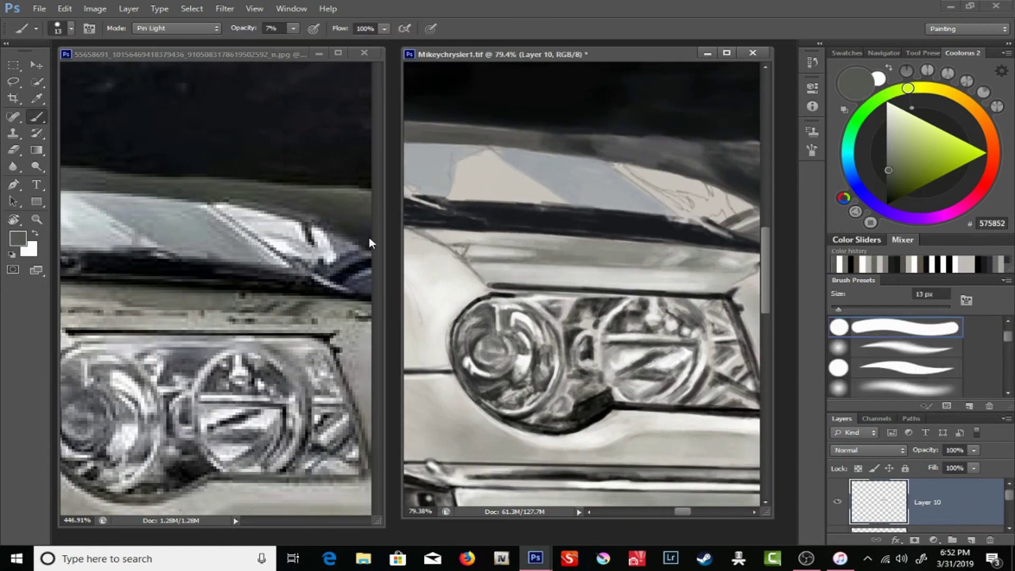
pyautogui.moveTo(369, 237); pyautogui.dragTo(52, 169)
pyautogui.scroll(3, 467, 337)
# - Paint a small dark mark below the hood with a 7 px brush at 19% opacity
pyautogui.press('[')
pyautogui.press('[')
pyautogui.press('[')
pyautogui.press('1')
pyautogui.press('9')
pyautogui.moveTo(457, 338); pyautogui.dragTo(475, 330)
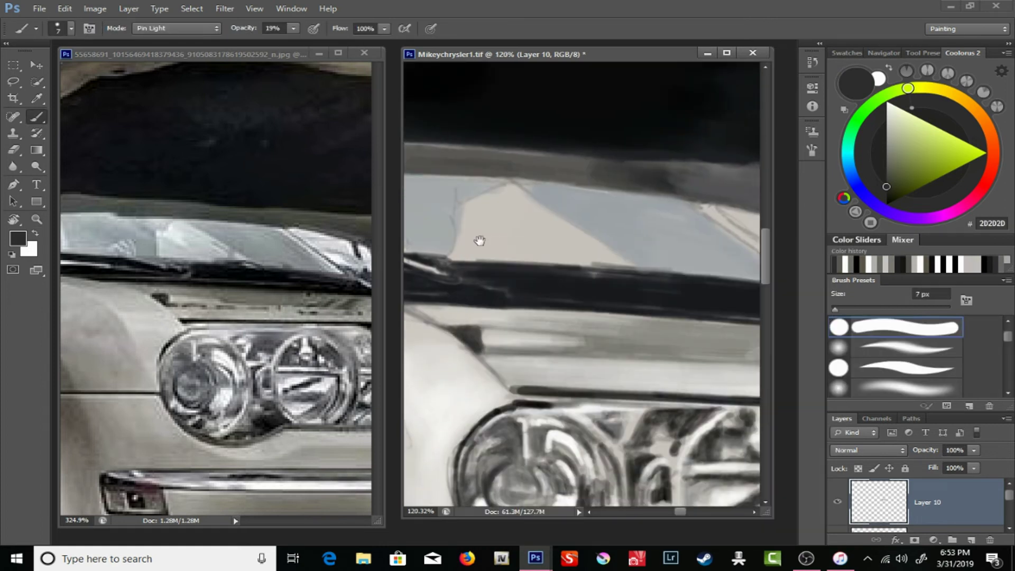
# - Sample grey 686761 under the hood and resize the brush to 11 px
pyautogui.moveTo(479, 240); pyautogui.dragTo(550, 252)
pyautogui.keyDown('alt'); pyautogui.click(550, 252); pyautogui.keyUp('alt')
pyautogui.rightClick(496, 241)
pyautogui.write('5')
pyautogui.press('Return')
pyautogui.press(']')
pyautogui.press(']')
pyautogui.press(']')
# - Set the brush to 10 px and sample light grey CCC5C0
pyautogui.rightClick(465, 239)
pyautogui.write('10')
pyautogui.press('Return')
pyautogui.moveTo(413, 314); pyautogui.dragTo(498, 335)
pyautogui.keyDown('alt'); pyautogui.click(497, 335); pyautogui.keyUp('alt')
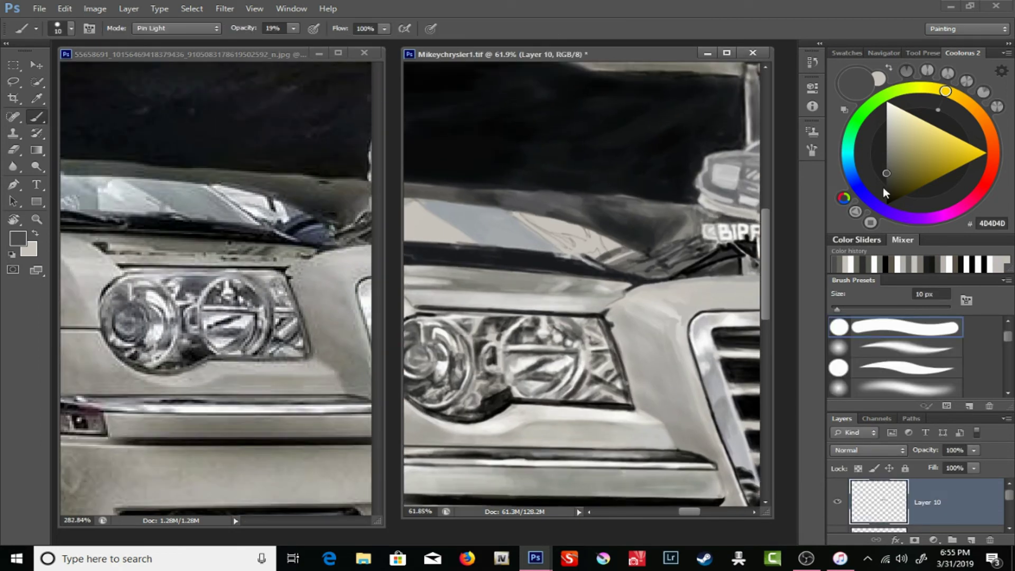
# - Adjust the paint colour and sample grey 797A74 from the reference photo
pyautogui.click(885, 191)
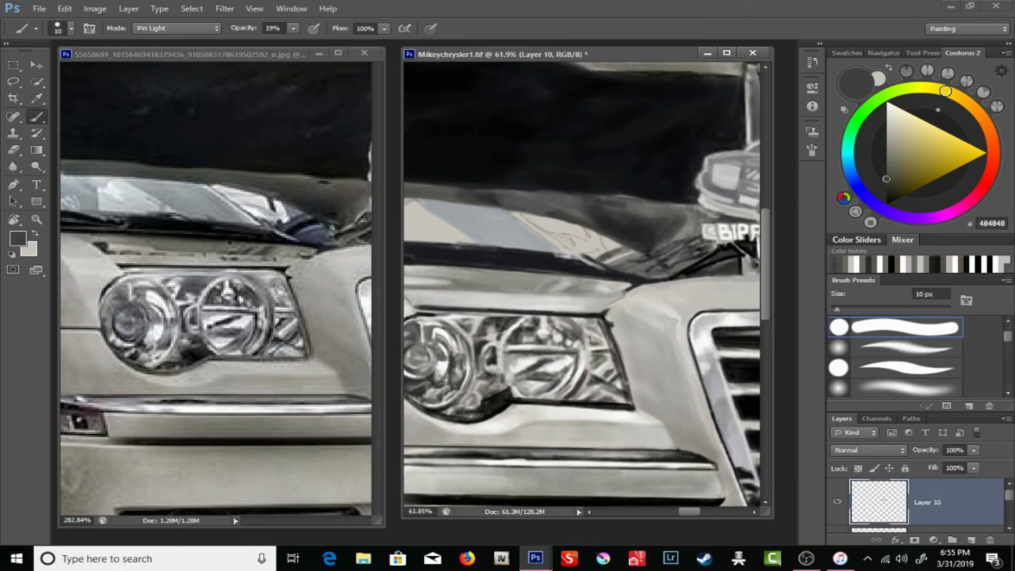
pyautogui.keyDown('alt'); pyautogui.click(583, 284); pyautogui.keyUp('alt')
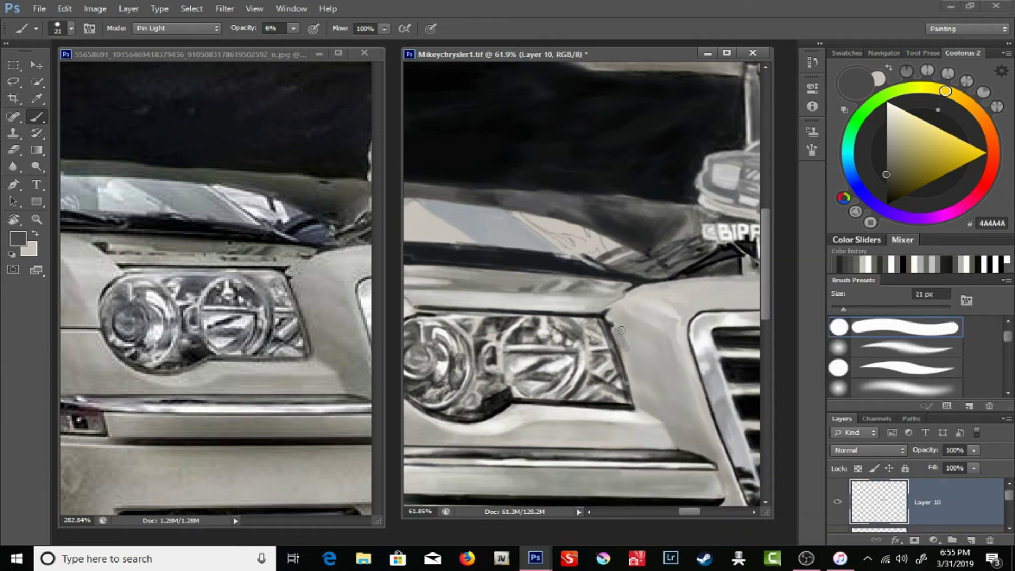
pyautogui.press('i')
pyautogui.click(641, 354)
pyautogui.click(37, 115)
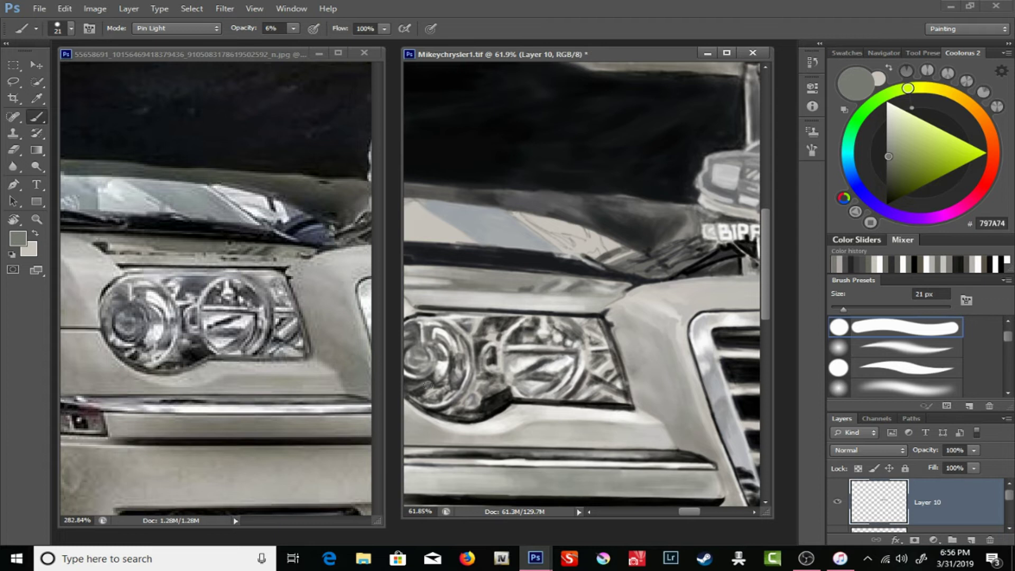
# - Paint faint 5% opacity shading strokes across the fender with a 25 px brush
pyautogui.moveTo(520, 435); pyautogui.dragTo(638, 406)
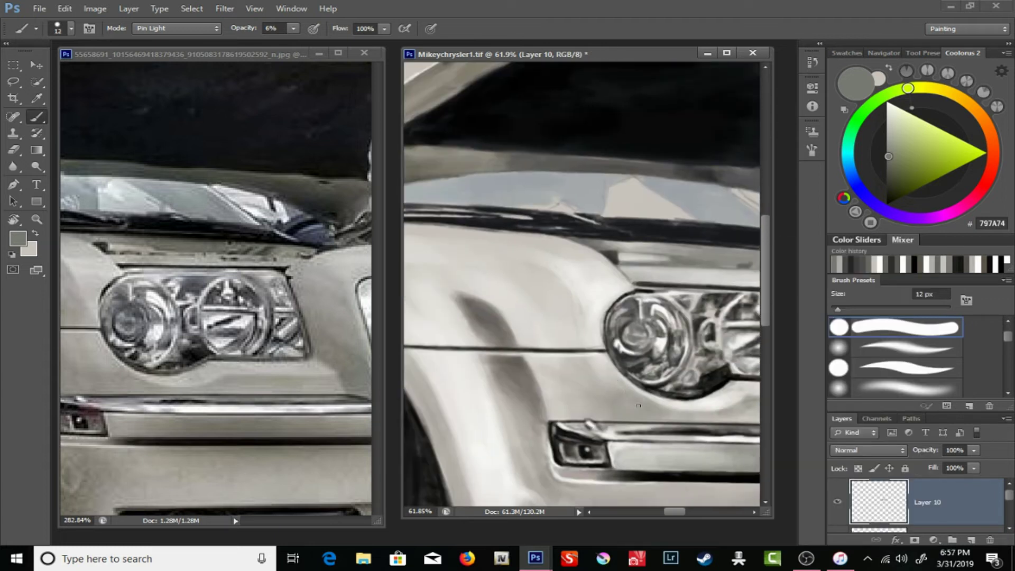
pyautogui.moveTo(149, 206); pyautogui.dragTo(301, 207)
pyautogui.click(566, 308)
pyautogui.press('0')
pyautogui.press('5')
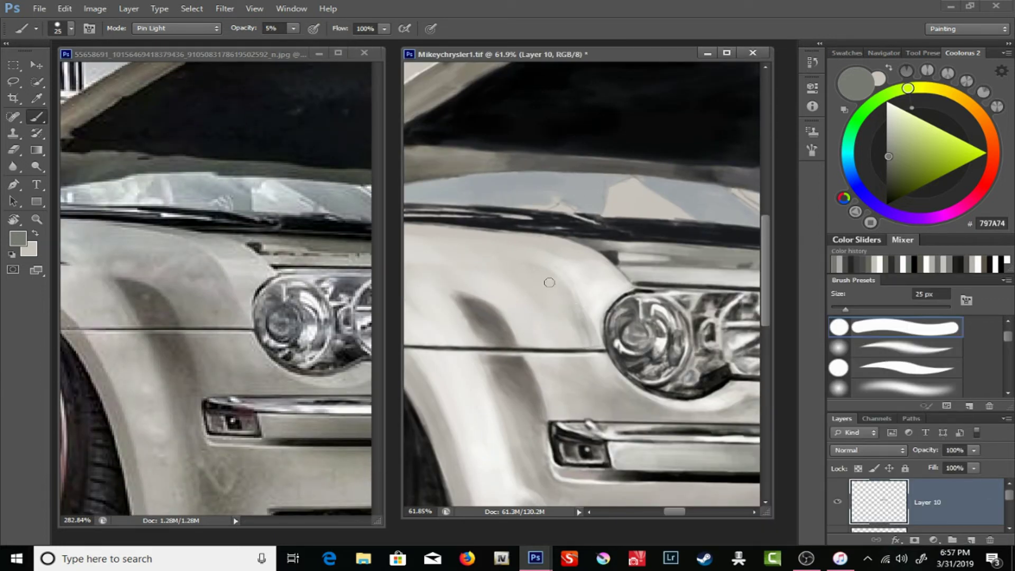
pyautogui.press(']')
pyautogui.moveTo(567, 309); pyautogui.dragTo(541, 343)
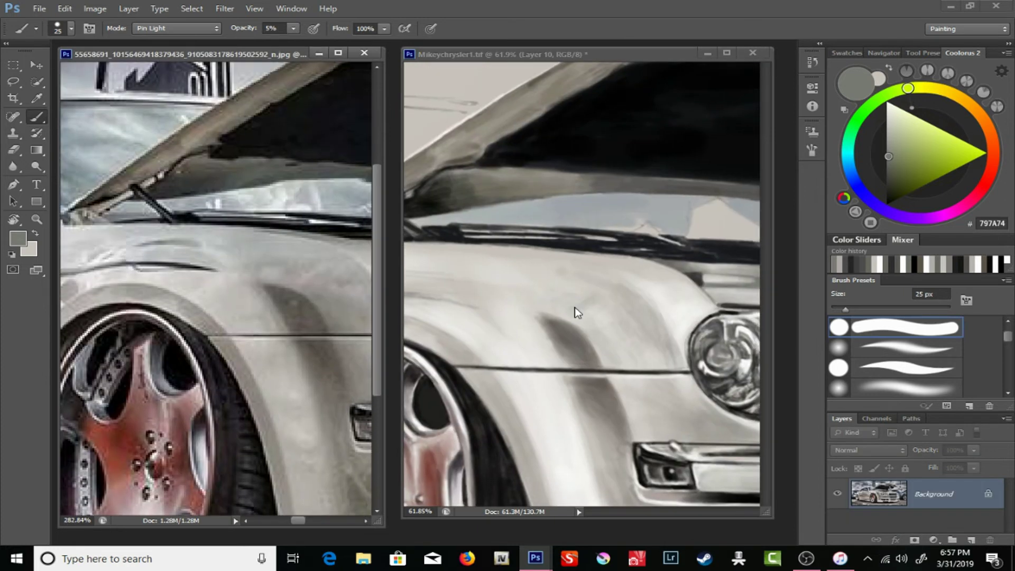
pyautogui.rightClick(520, 240)
pyautogui.moveTo(538, 272); pyautogui.dragTo(576, 270)
# - Sample light grey E6E6E6 and set a 22 px brush at 18% opacity
pyautogui.keyDown('alt'); pyautogui.click(237, 241); pyautogui.keyUp('alt')
pyautogui.press('[')
pyautogui.click(293, 28)
pyautogui.moveTo(278, 42); pyautogui.dragTo(289, 43)
pyautogui.rightClick(613, 240)
pyautogui.moveTo(629, 261); pyautogui.dragTo(640, 261)
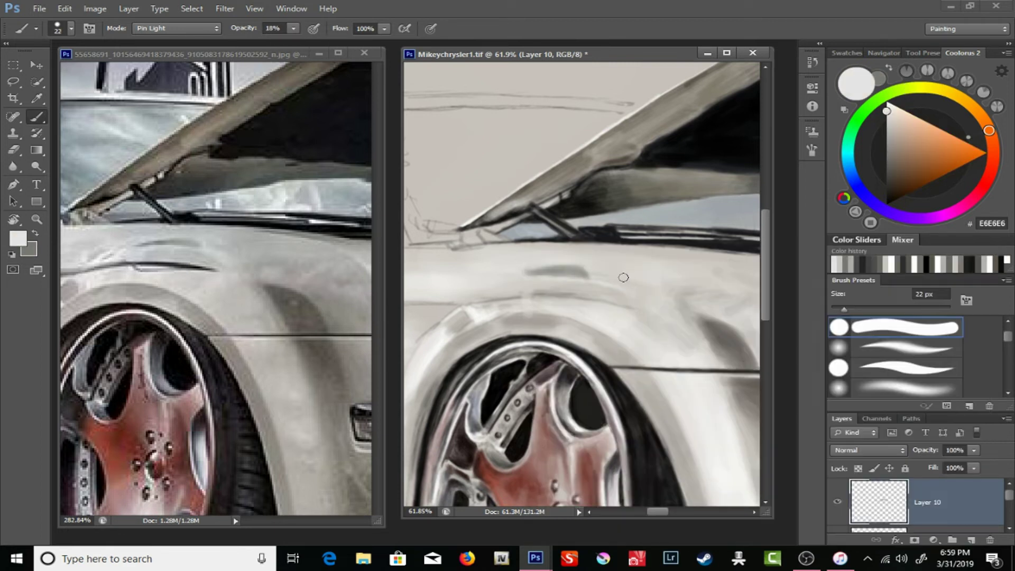
# - Pan both images to the headlight and sample grey 696968 from the reference
pyautogui.moveTo(640, 305); pyautogui.dragTo(529, 358)
pyautogui.keyDown('alt'); pyautogui.click(194, 189); pyautogui.keyUp('alt')
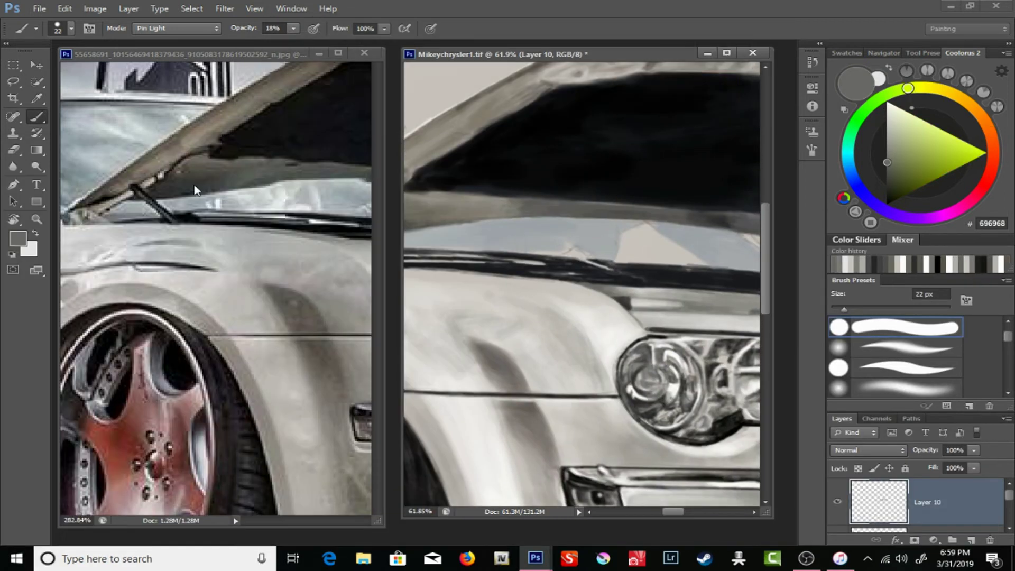
pyautogui.moveTo(643, 293); pyautogui.dragTo(591, 297)
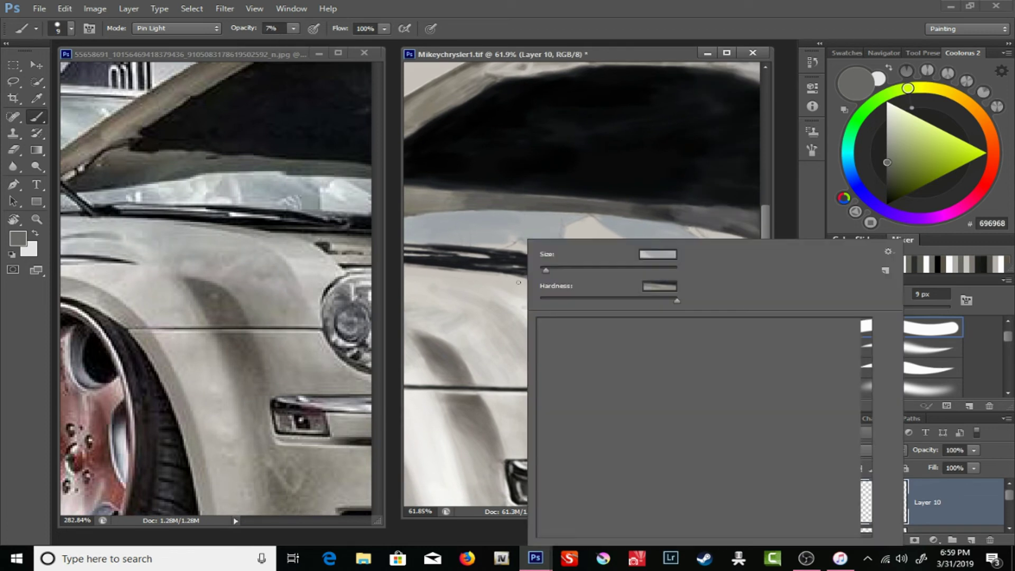
pyautogui.press('e')
pyautogui.press('b')
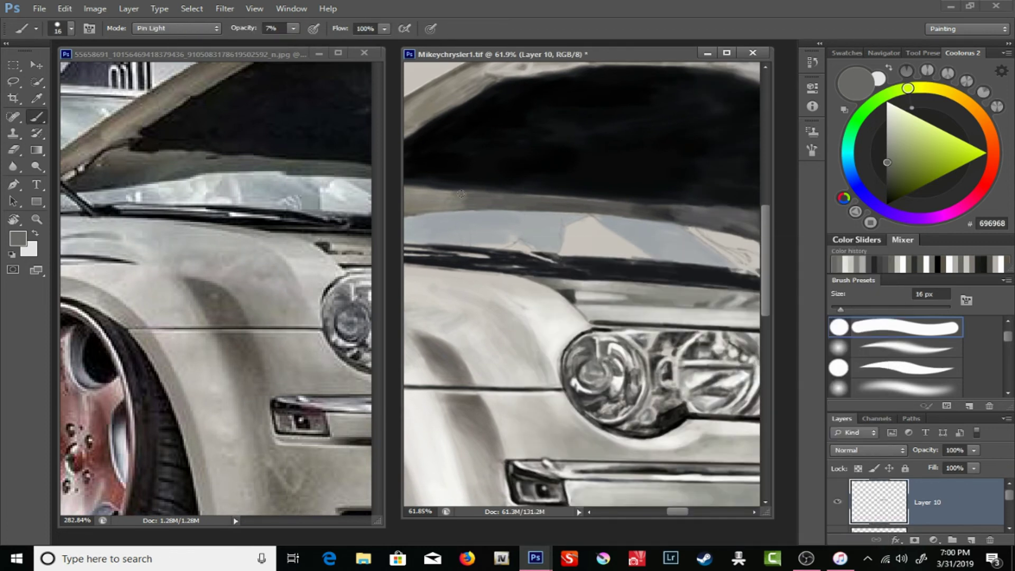
pyautogui.rightClick(535, 303)
pyautogui.press('Escape')
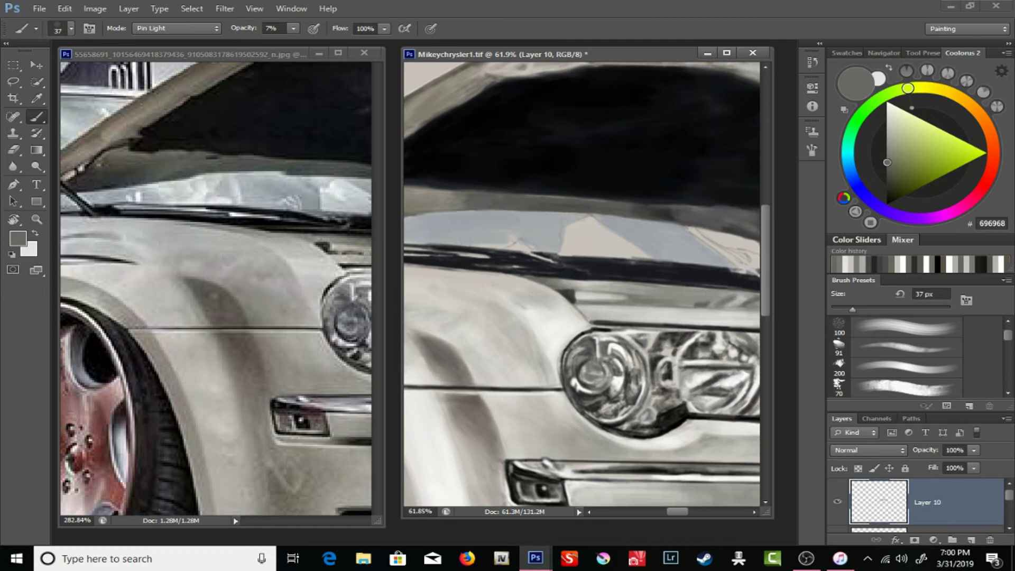
# - Switch to a small 9 px brush at 100% opacity with the grey colour
pyautogui.rightClick(497, 296)
pyautogui.doubleClick(544, 328)
pyautogui.press('0')
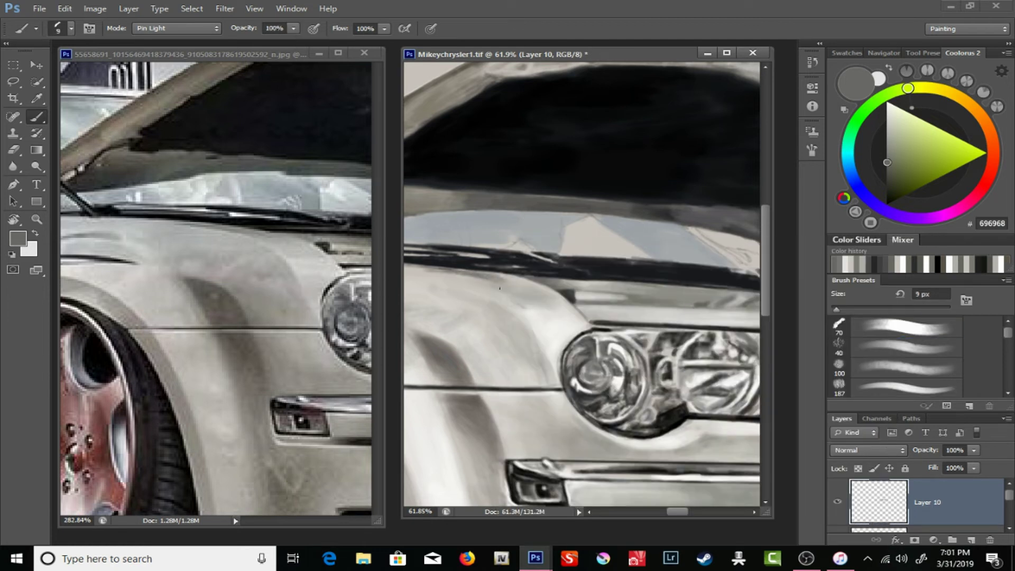
pyautogui.press('x')
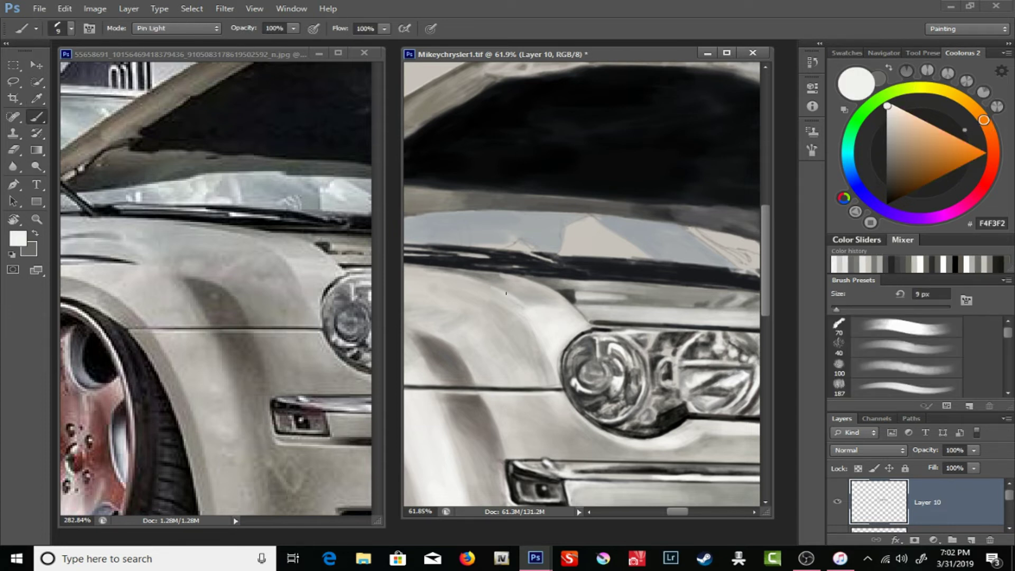
pyautogui.press('x')
# - Choose a 27 px brush at low opacity and pan to the front wheel and fender
pyautogui.rightClick(546, 331)
pyautogui.doubleClick(546, 331)
pyautogui.press('5')
pyautogui.press('7')
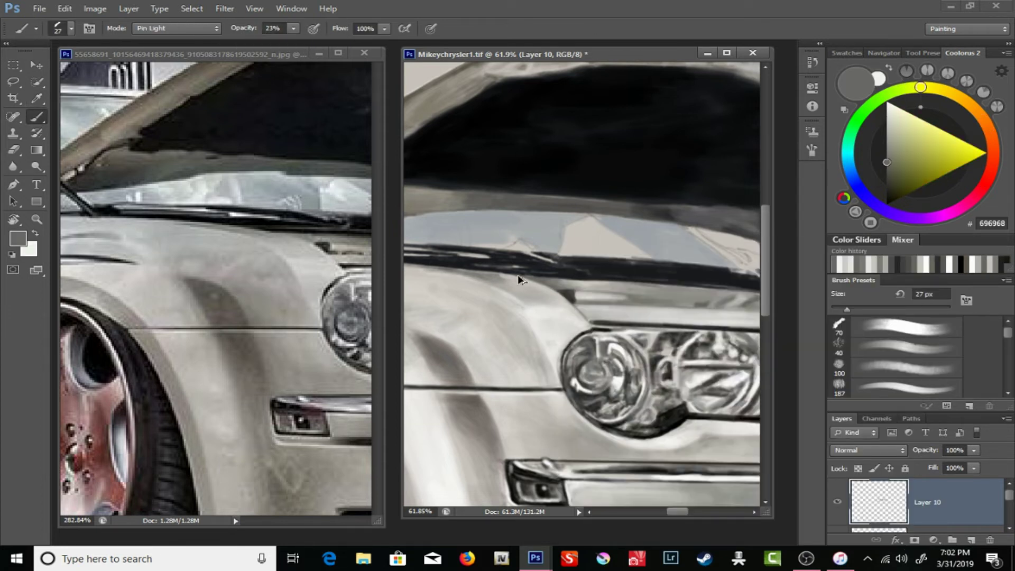
pyautogui.moveTo(551, 339); pyautogui.dragTo(736, 248)
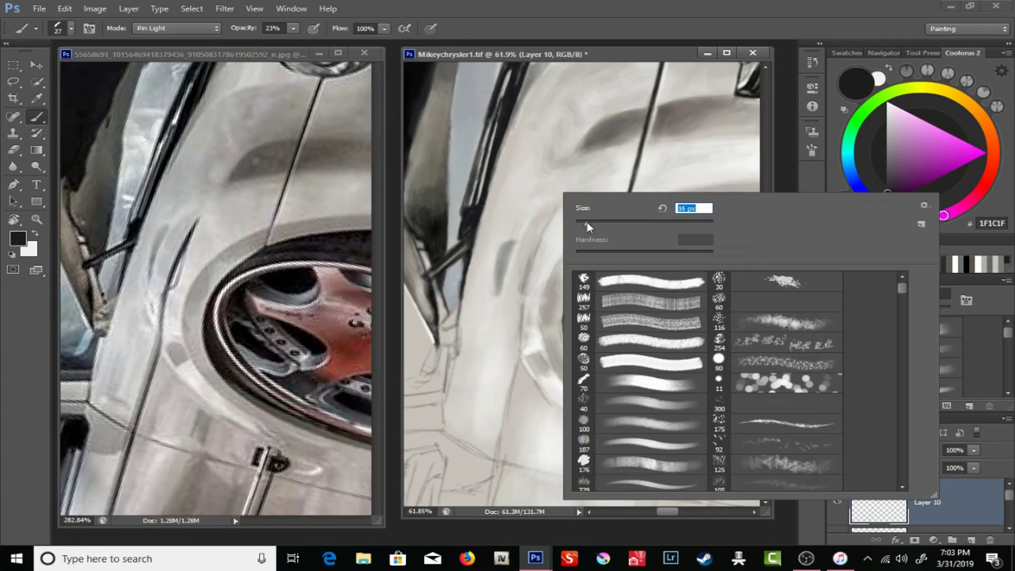
# - Paint dark strokes along the fender at 100% opacity
pyautogui.moveTo(586, 227); pyautogui.dragTo(585, 227)
pyautogui.press('Return')
pyautogui.moveTo(292, 28); pyautogui.dragTo(351, 43)
pyautogui.moveTo(552, 210); pyautogui.dragTo(521, 303)
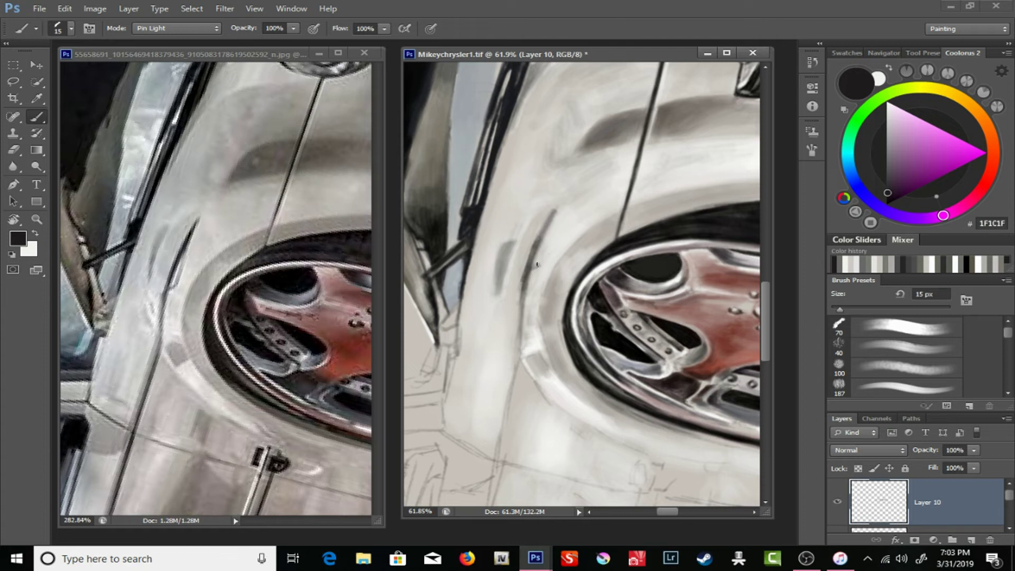
# - Choose the 32 px brush preset and review its dual brush and transfer settings
pyautogui.rightClick(600, 242)
pyautogui.scroll(-3, 707, 439)
pyautogui.scroll(-3, 707, 438)
pyautogui.scroll(-3, 707, 439)
pyautogui.doubleClick(707, 438)
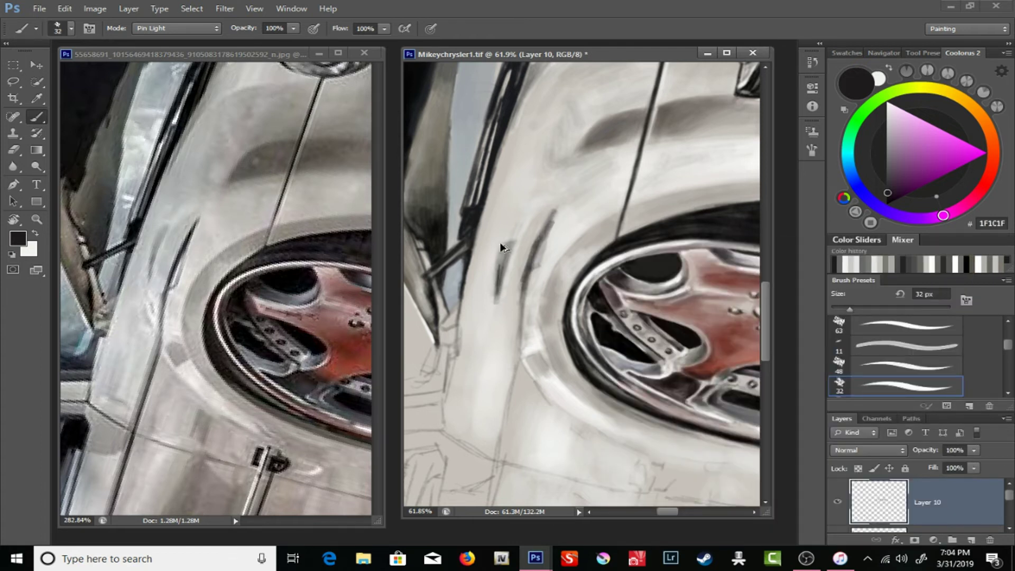
pyautogui.click(811, 149)
pyautogui.click(577, 207)
pyautogui.click(574, 233)
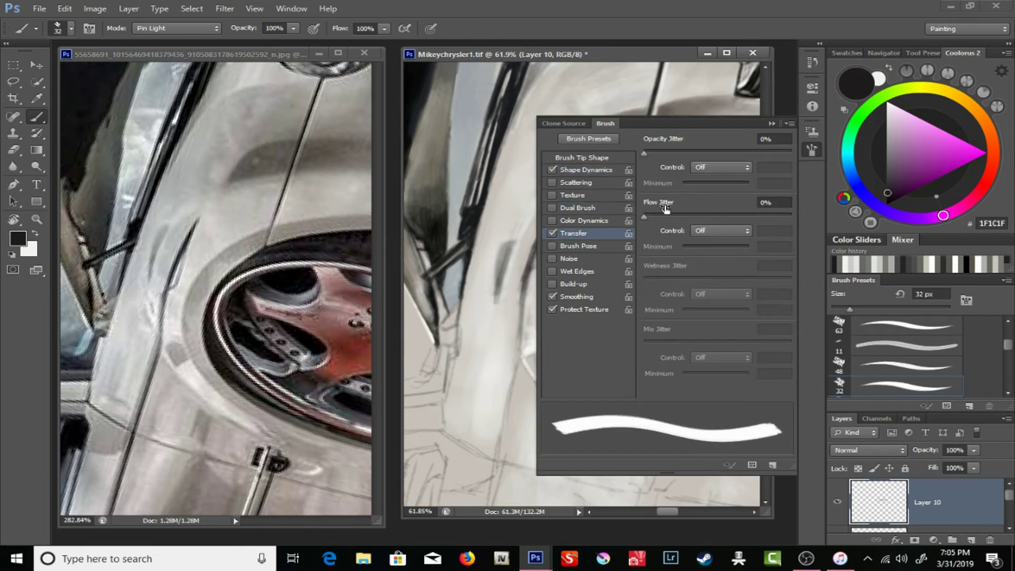
pyautogui.press('F5')
# - Settle on a 10 px brush and darken the curved stroke on the fender
pyautogui.scroll(3, 543, 230)
pyautogui.rightClick(578, 205)
pyautogui.press('Escape')
pyautogui.rightClick(544, 230)
pyautogui.press('F5')
pyautogui.rightClick(551, 198)
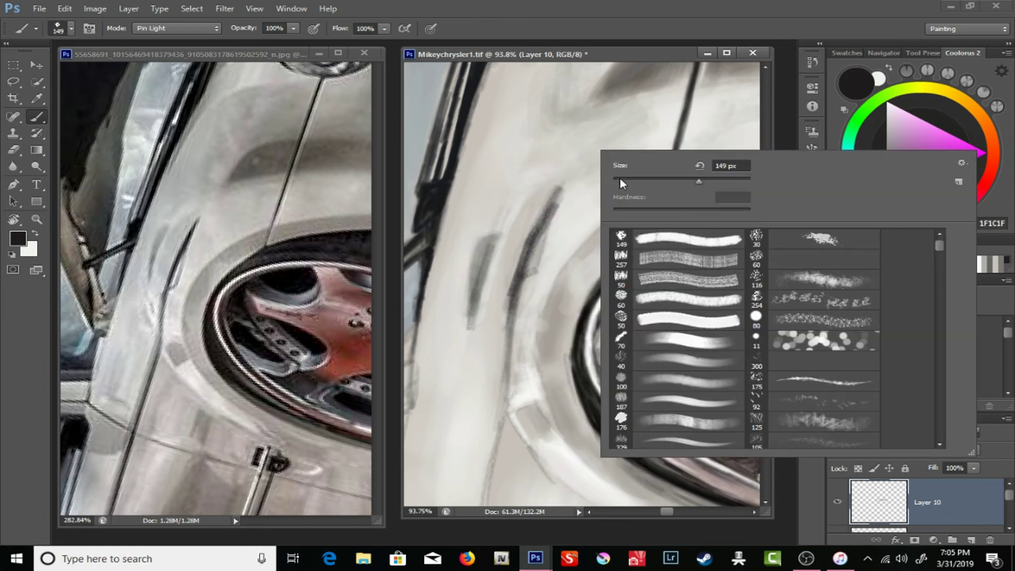
pyautogui.press('Escape')
pyautogui.moveTo(551, 199); pyautogui.dragTo(505, 320)
pyautogui.moveTo(511, 285); pyautogui.dragTo(547, 208)
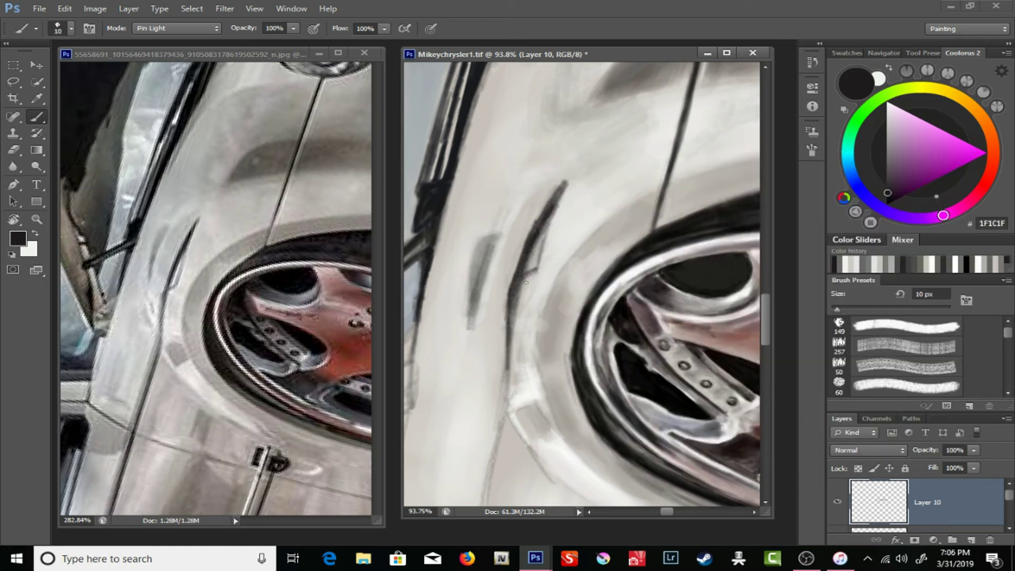
# - Paint light strokes over the grey mark, then dark strokes along the wheel arch
pyautogui.press('x')
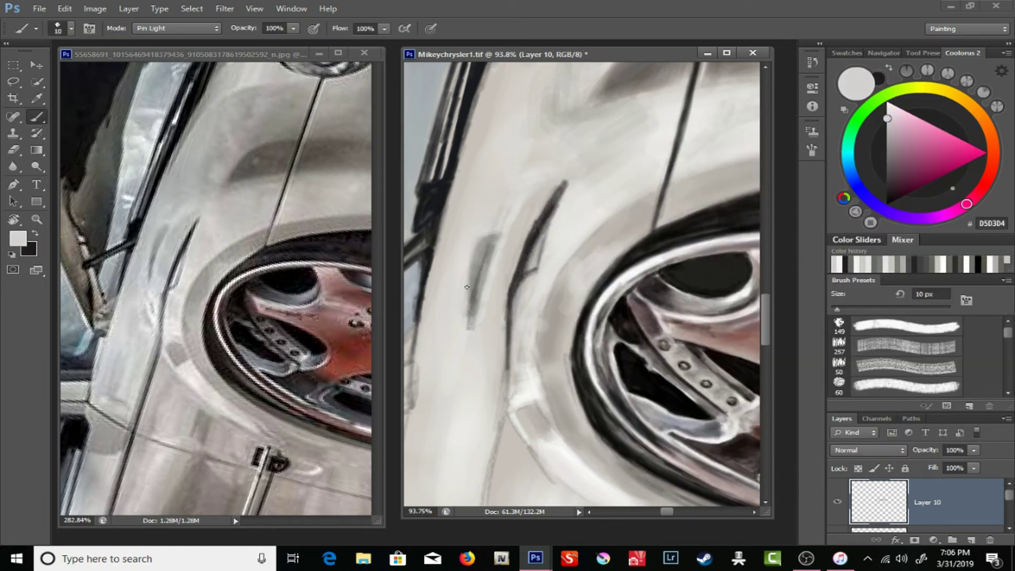
pyautogui.moveTo(469, 328); pyautogui.dragTo(482, 254)
pyautogui.press('x')
pyautogui.moveTo(503, 320)
pyautogui.mouseDown()
pyautogui.moveTo(520, 253)
pyautogui.moveTo(510, 339)
pyautogui.mouseUp()
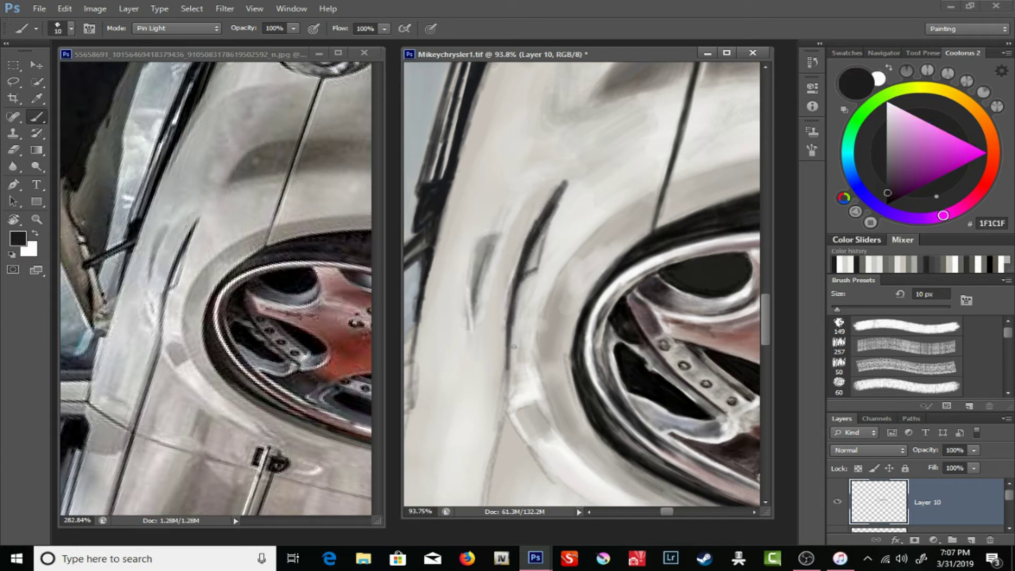
pyautogui.scroll(-5, 513, 346)
# - Sample mid grey A39F9D and darken the body line with a 15 px brush
pyautogui.press('i')
pyautogui.press('b')
pyautogui.keyDown('alt'); pyautogui.click(222, 116); pyautogui.keyUp('alt')
pyautogui.rightClick(537, 238)
pyautogui.moveTo(549, 185); pyautogui.dragTo(516, 332)
# - Add small A6A6A6 strokes on the body and lighten above the crease at 46% opacity
pyautogui.keyDown('alt'); pyautogui.click(519, 242); pyautogui.keyUp('alt')
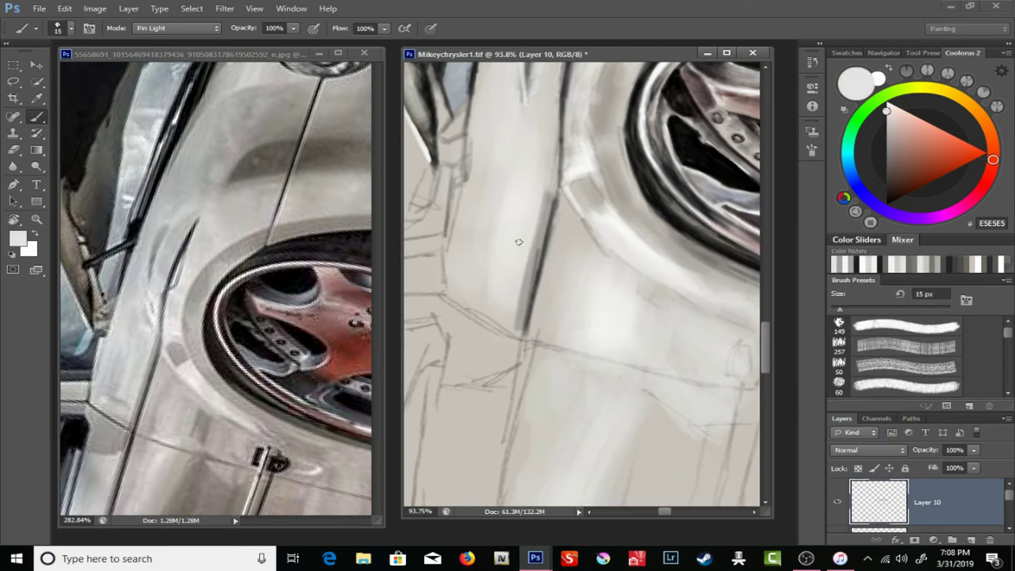
pyautogui.keyDown('alt'); pyautogui.click(533, 222); pyautogui.keyUp('alt')
pyautogui.moveTo(528, 132); pyautogui.dragTo(519, 158)
pyautogui.press('4')
pyautogui.press('6')
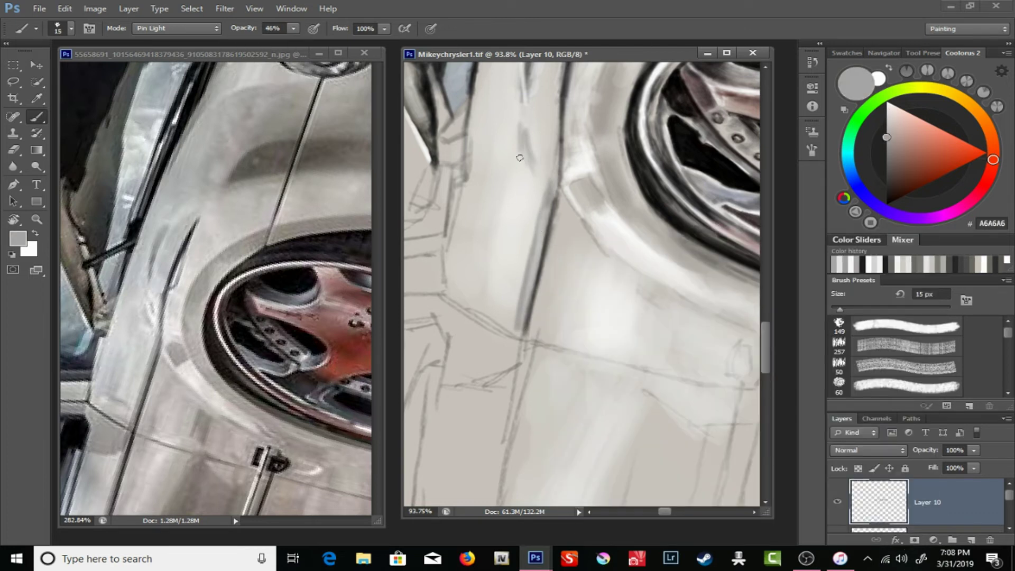
pyautogui.moveTo(511, 258)
pyautogui.mouseDown()
pyautogui.moveTo(584, 268)
pyautogui.moveTo(521, 293)
pyautogui.mouseUp()
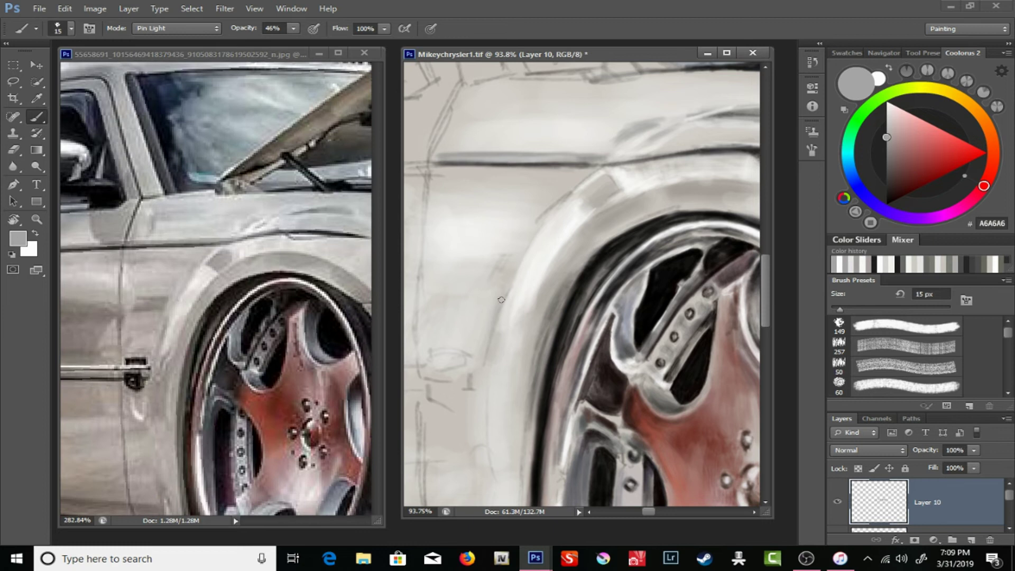
pyautogui.rightClick(523, 228)
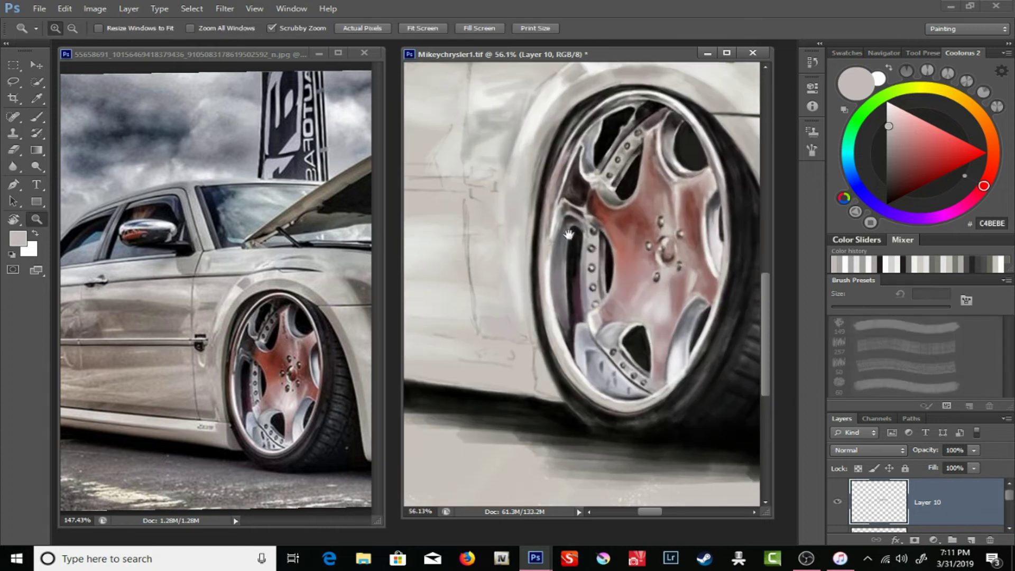
# - Sample brownish greys to darken the wheel-arch edge and paint dark patches along the lower body
pyautogui.rightClick(539, 274)
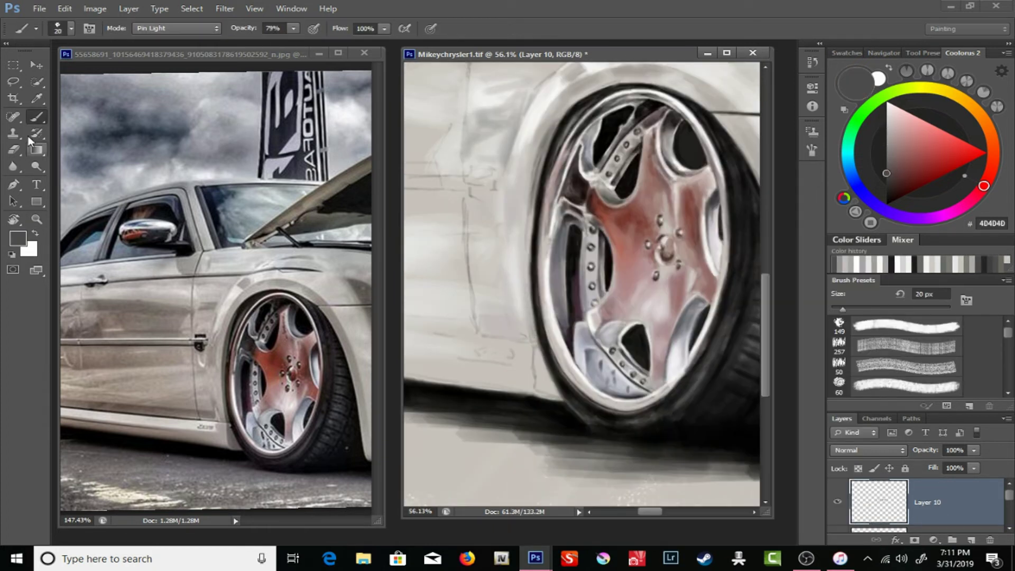
pyautogui.keyDown('alt'); pyautogui.click(531, 336); pyautogui.keyUp('alt')
pyautogui.moveTo(550, 382); pyautogui.dragTo(535, 356)
pyautogui.keyDown('alt'); pyautogui.click(544, 370); pyautogui.keyUp('alt')
pyautogui.press('9')
pyautogui.press('8')
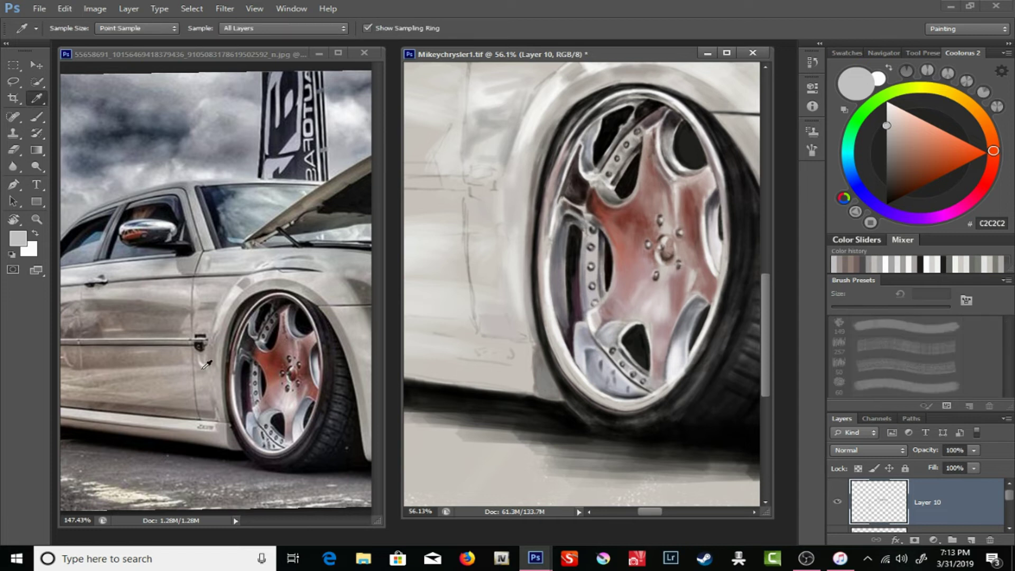
pyautogui.keyDown('alt'); pyautogui.click(516, 351); pyautogui.keyUp('alt')
pyautogui.keyDown('alt'); pyautogui.click(518, 358); pyautogui.keyUp('alt')
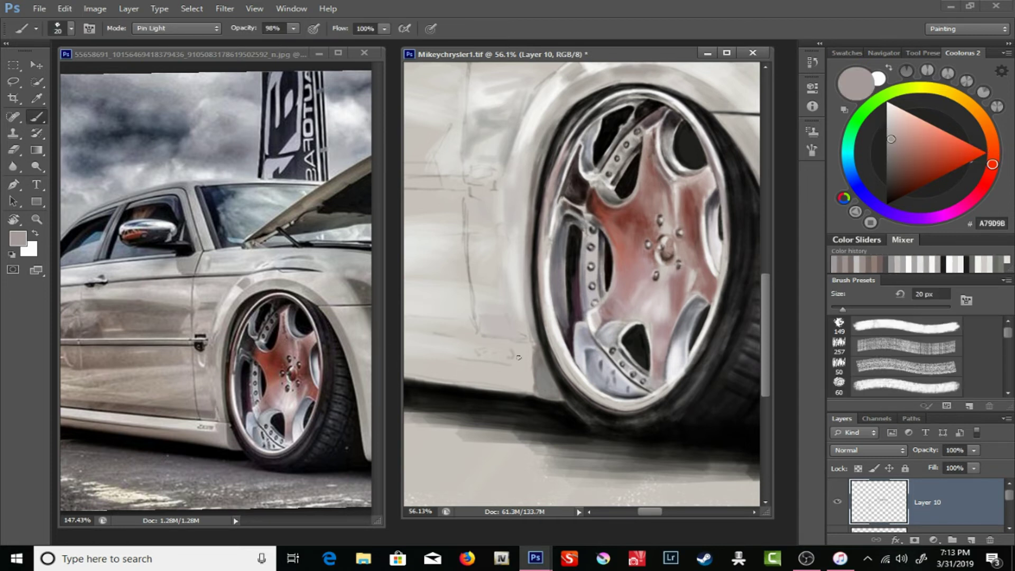
pyautogui.moveTo(527, 350)
pyautogui.mouseDown()
pyautogui.moveTo(516, 369)
pyautogui.moveTo(471, 366)
pyautogui.mouseUp()
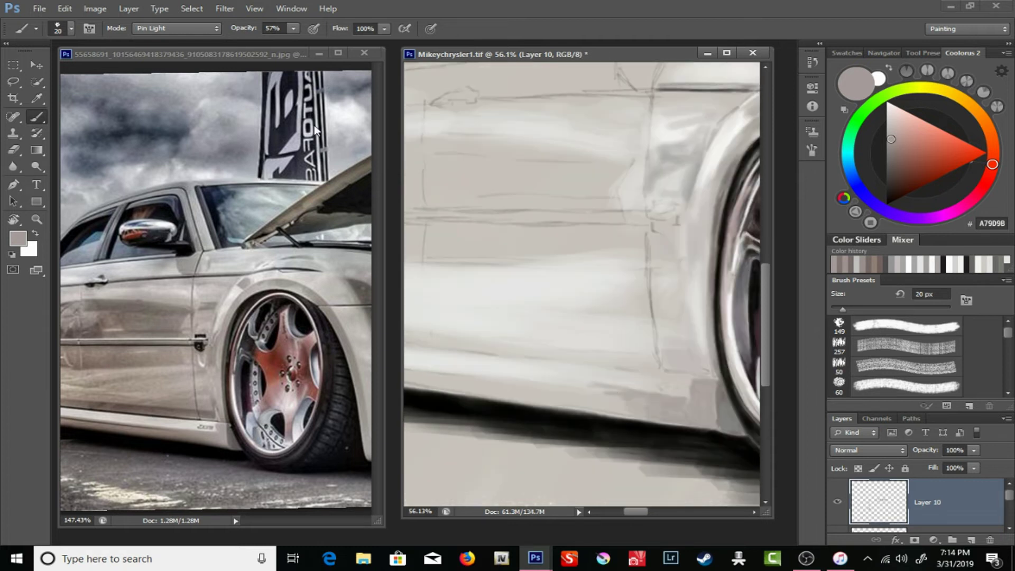
pyautogui.moveTo(629, 399); pyautogui.dragTo(489, 393)
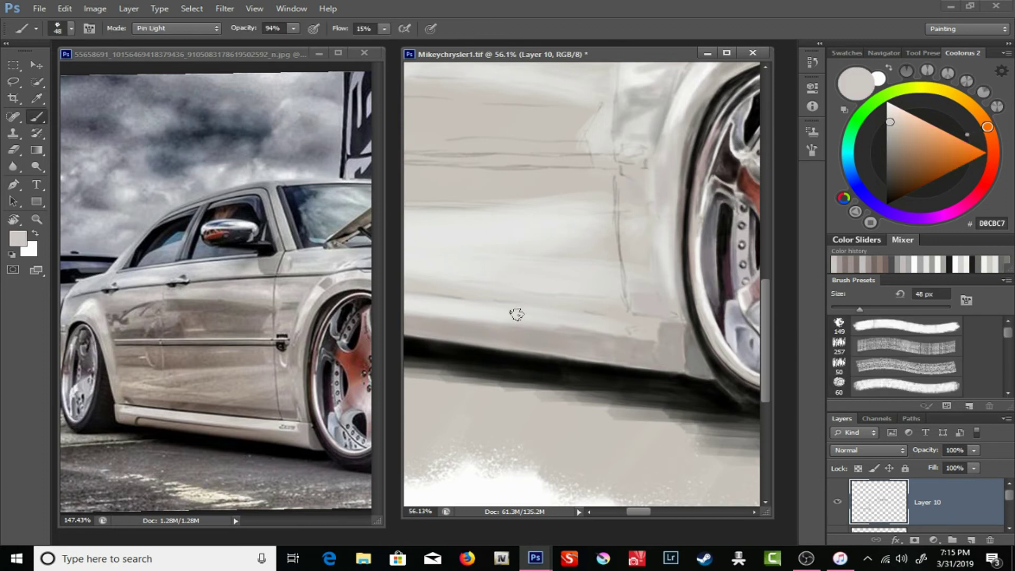
# - Rotate the view sideways and paint warm grey B4A69D vertical strokes and low-flow dark brown door-edge shading
pyautogui.press('r')
pyautogui.moveTo(602, 134); pyautogui.dragTo(430, 248)
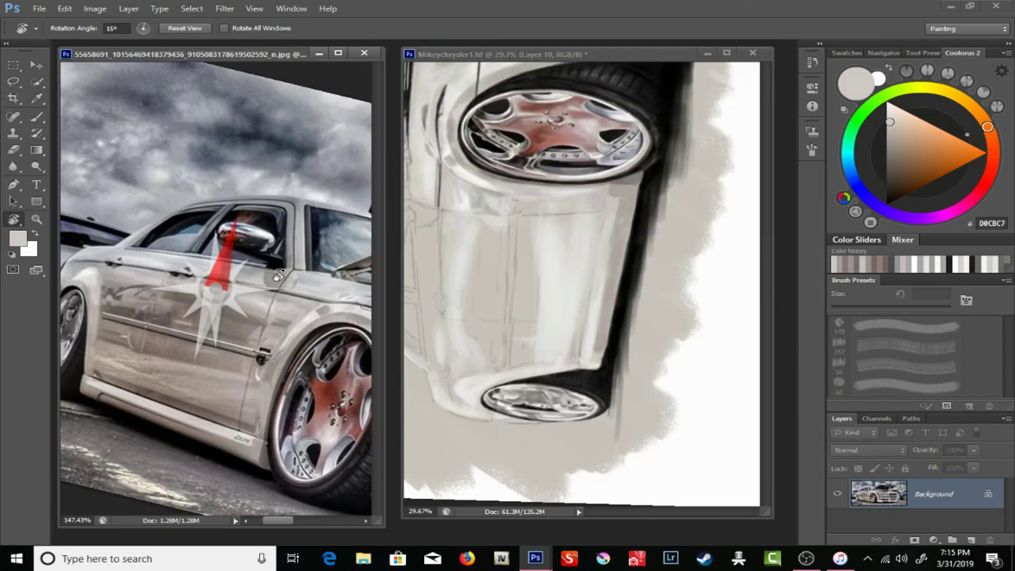
pyautogui.press('b')
pyautogui.rightClick(464, 297)
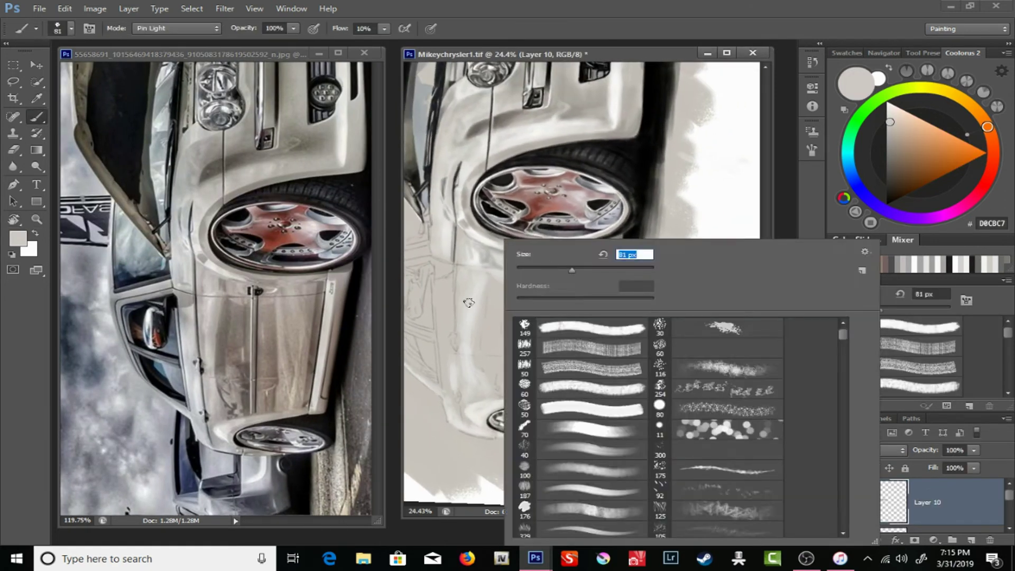
pyautogui.press('Escape')
pyautogui.moveTo(531, 275); pyautogui.dragTo(558, 370)
pyautogui.keyDown('alt'); pyautogui.click(227, 160); pyautogui.keyUp('alt')
pyautogui.moveTo(549, 280); pyautogui.dragTo(552, 383)
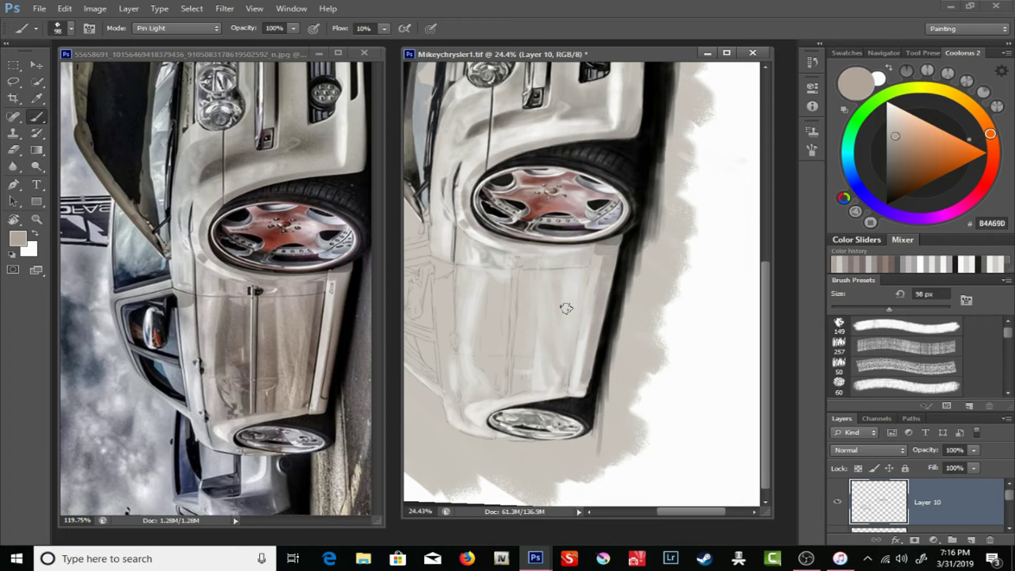
pyautogui.moveTo(576, 296); pyautogui.dragTo(573, 339)
pyautogui.moveTo(384, 28); pyautogui.dragTo(381, 48)
pyautogui.press('8')
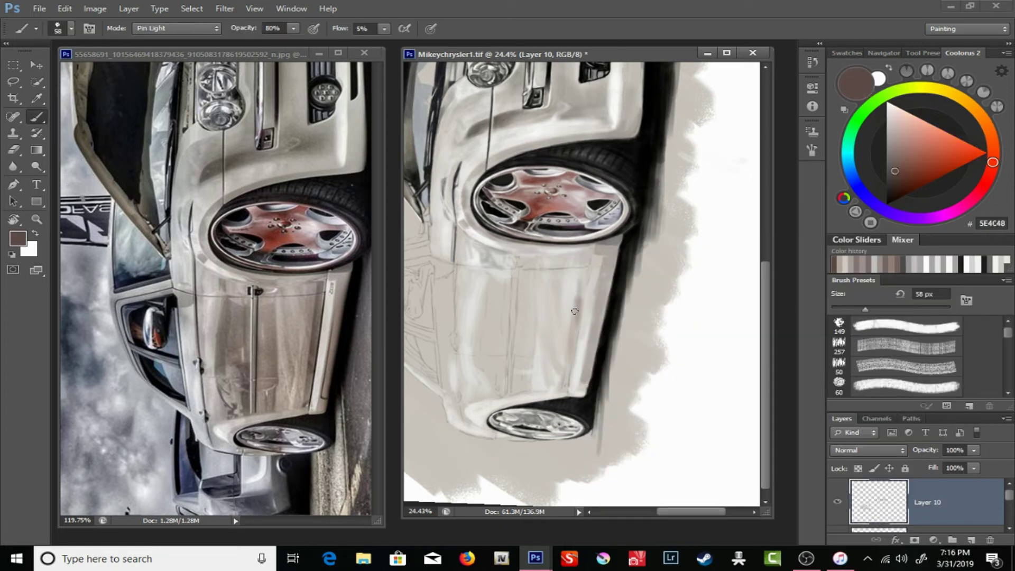
pyautogui.moveTo(580, 261)
pyautogui.mouseDown()
pyautogui.moveTo(584, 386)
pyautogui.moveTo(600, 277)
pyautogui.mouseUp()
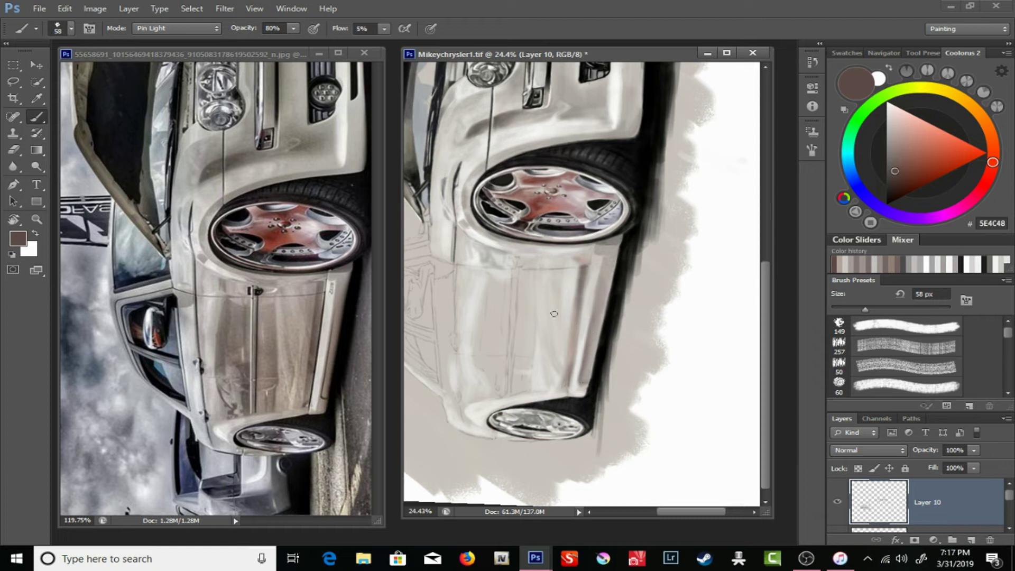
# - Sample brown-grey 928478, reset brush opacity and flow to 100%, and enlarge the brush to 81 px
pyautogui.keyDown('alt'); pyautogui.click(439, 346); pyautogui.keyUp('alt')
pyautogui.press('8')
pyautogui.press('5')
pyautogui.rightClick(545, 290)
pyautogui.press('0')
pyautogui.hotkey('shift', '0')
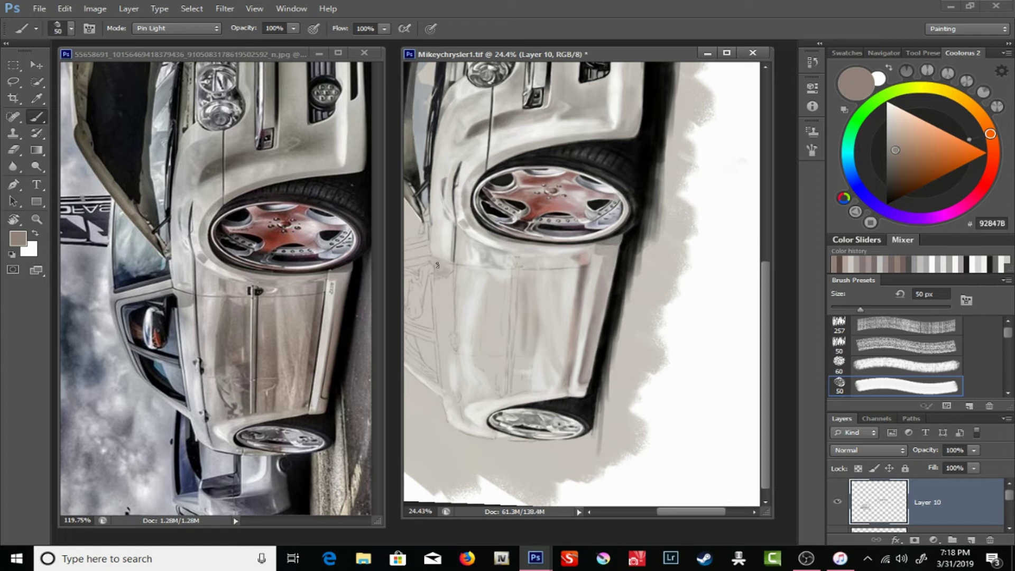
pyautogui.moveTo(479, 293); pyautogui.dragTo(501, 356)
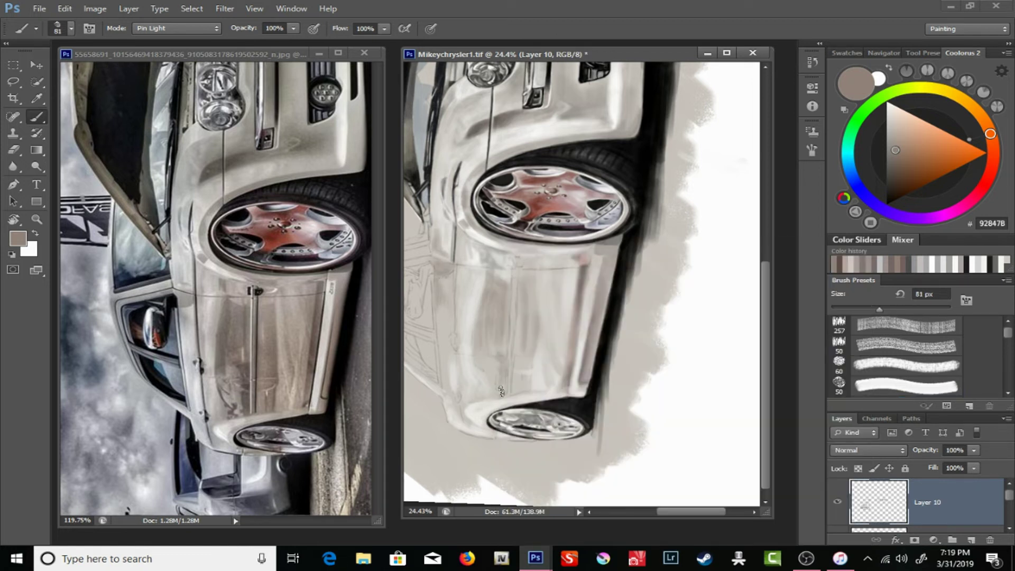
pyautogui.keyDown('alt'); pyautogui.click(255, 187); pyautogui.keyUp('alt')
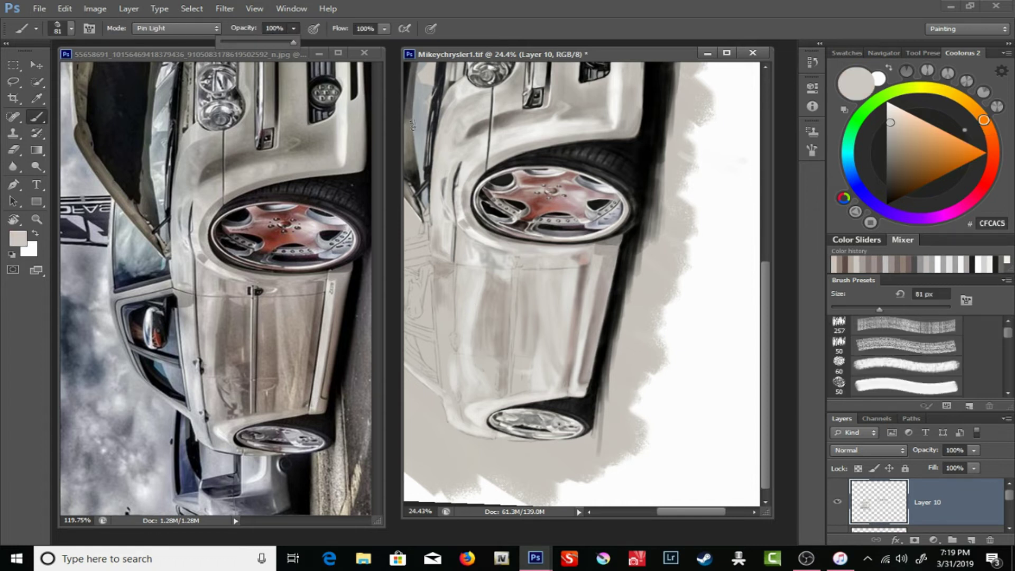
# - Switch to a 114 px tip with pen-pressure angle jitter and paint AA9B93 vertical strokes on the door
pyautogui.rightClick(459, 232)
pyautogui.rightClick(478, 236)
pyautogui.doubleClick(564, 311)
pyautogui.press('F5')
pyautogui.click(585, 169)
pyautogui.click(717, 271)
pyautogui.click(736, 291)
pyautogui.press('F5')
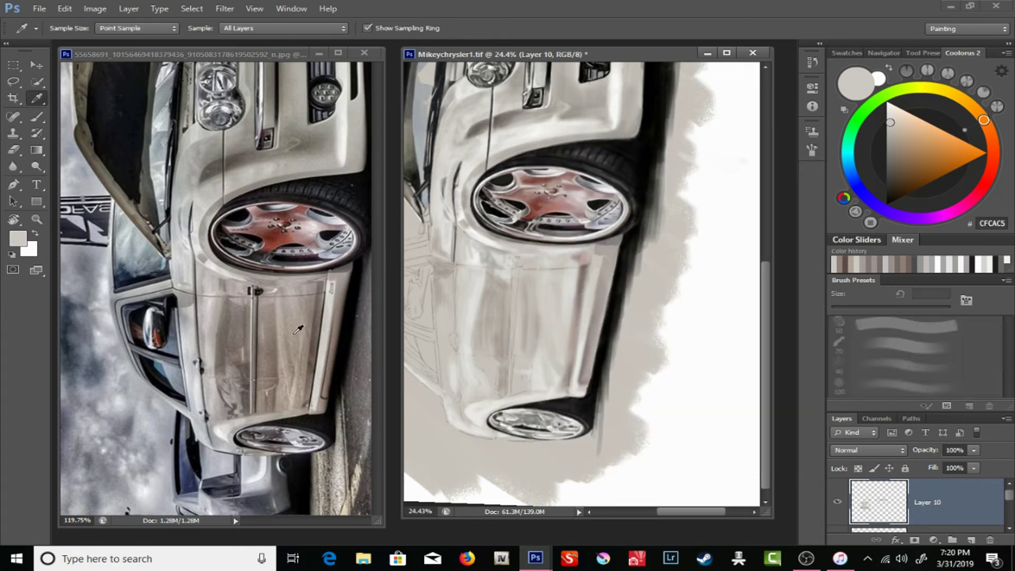
pyautogui.keyDown('alt'); pyautogui.click(556, 306); pyautogui.keyUp('alt')
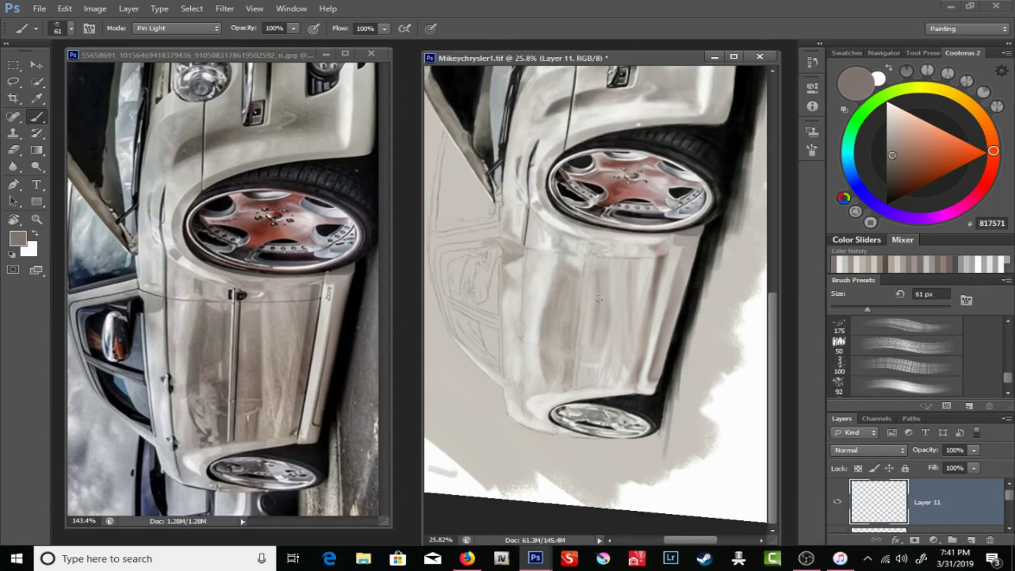
pyautogui.moveTo(598, 299)
pyautogui.mouseDown()
pyautogui.moveTo(607, 364)
pyautogui.moveTo(590, 348)
pyautogui.mouseUp()
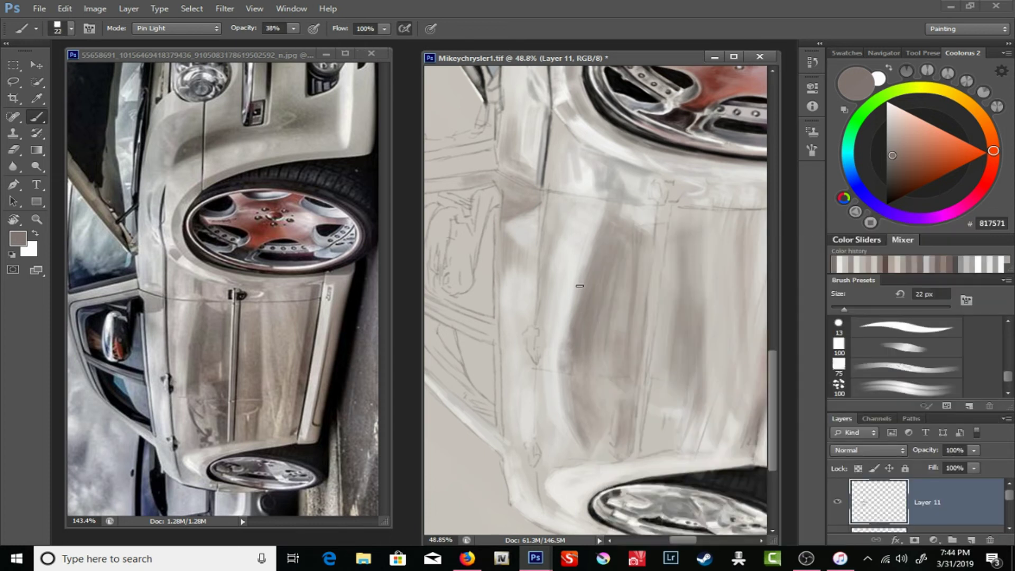
# - Paint darker door strokes, then sample pale greys D3CDCB and E6E1DF and shrink the brush to 13 px
pyautogui.moveTo(605, 186); pyautogui.dragTo(596, 174)
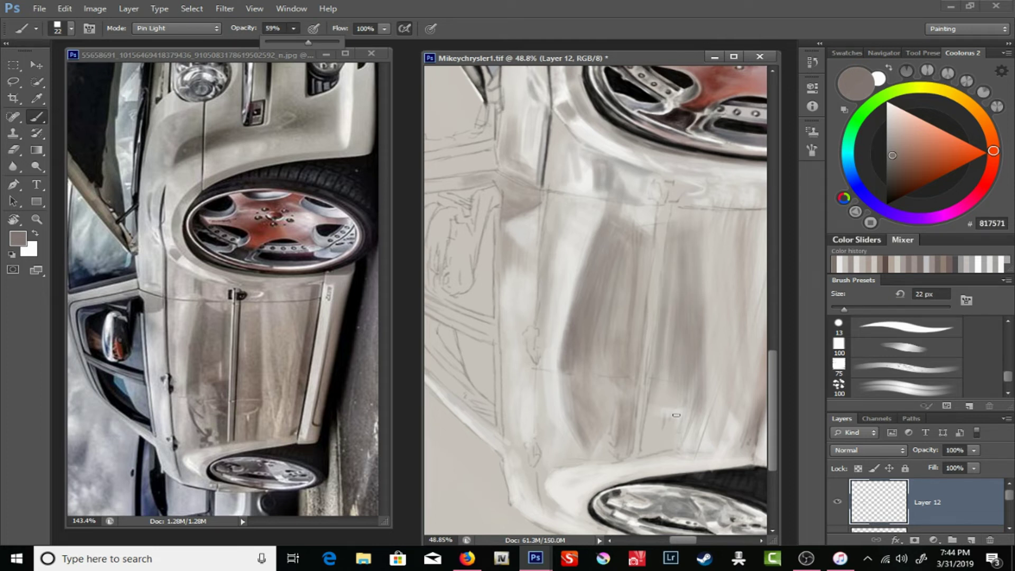
pyautogui.rightClick(536, 192)
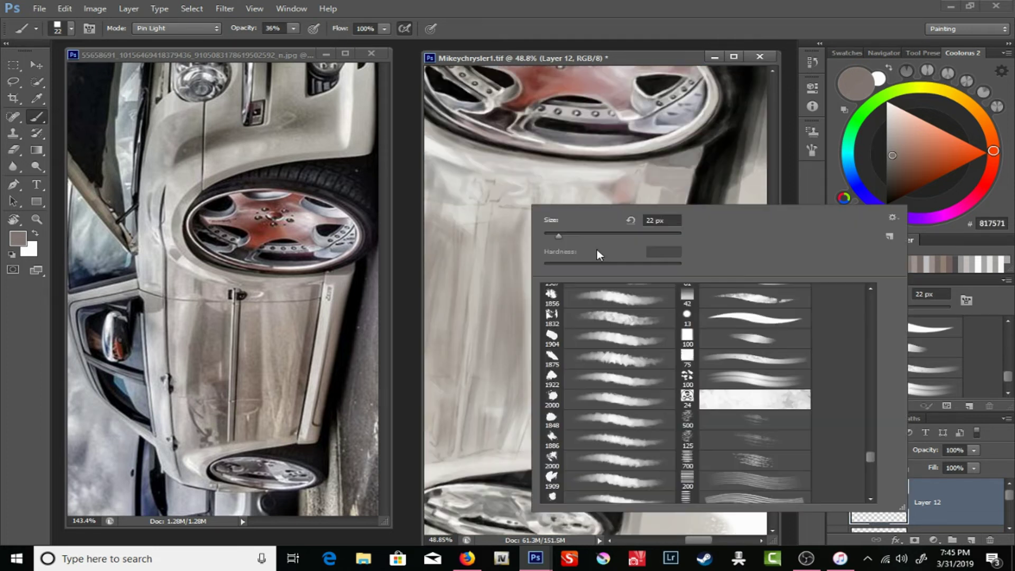
pyautogui.keyDown('alt'); pyautogui.click(643, 187); pyautogui.keyUp('alt')
pyautogui.rightClick(643, 187)
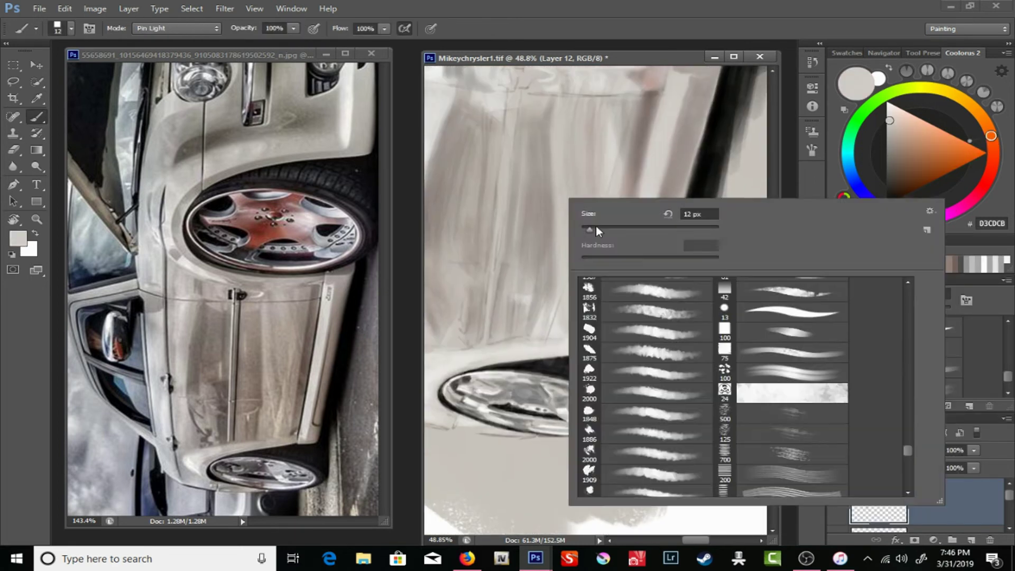
pyautogui.keyDown('alt'); pyautogui.click(503, 259); pyautogui.keyUp('alt')
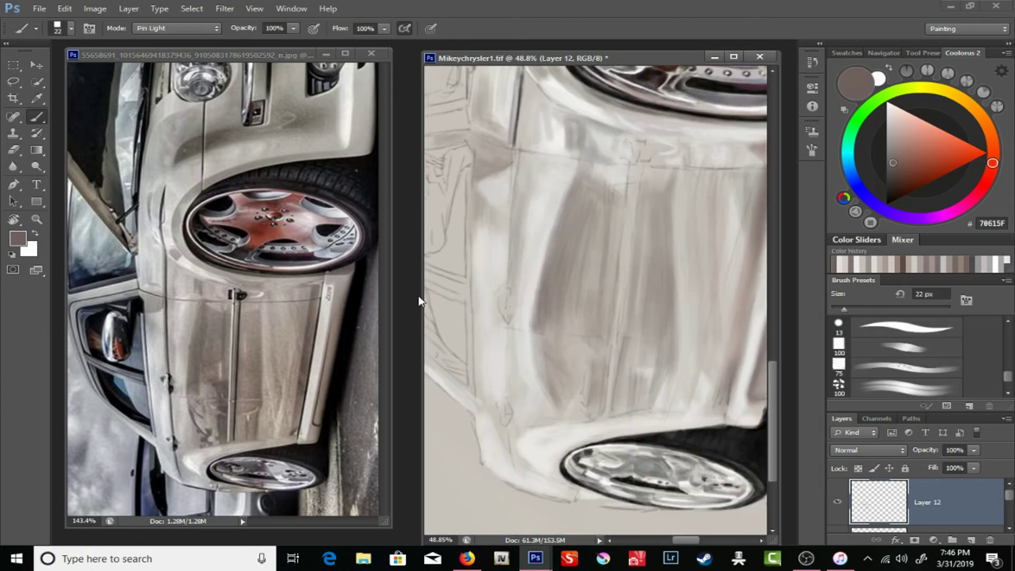
pyautogui.press('[')
pyautogui.press('[')
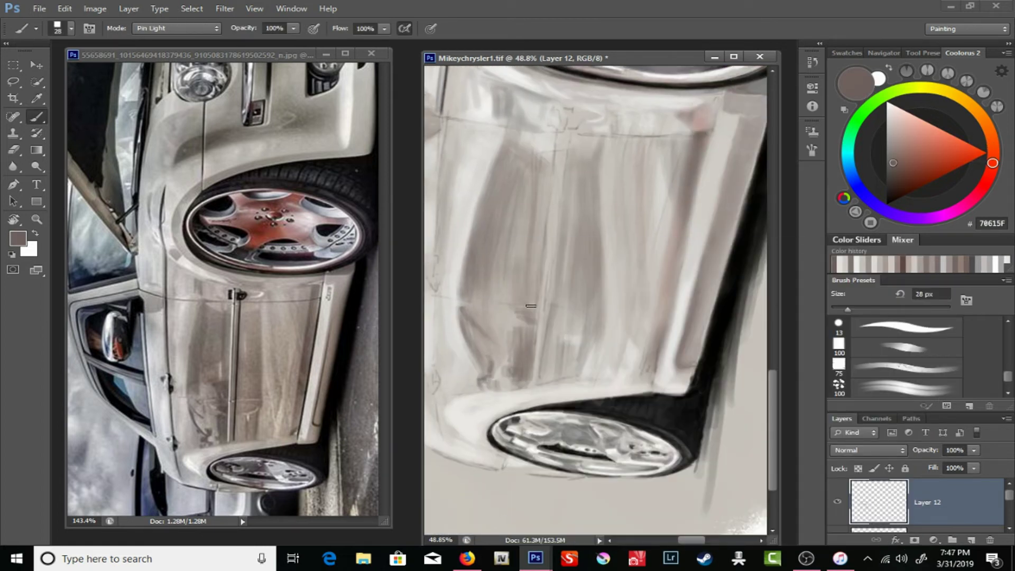
# - At 50% opacity and 35% flow, paint door streaks, then turn the view upright and pan to the roof
pyautogui.moveTo(293, 28); pyautogui.dragTo(258, 46)
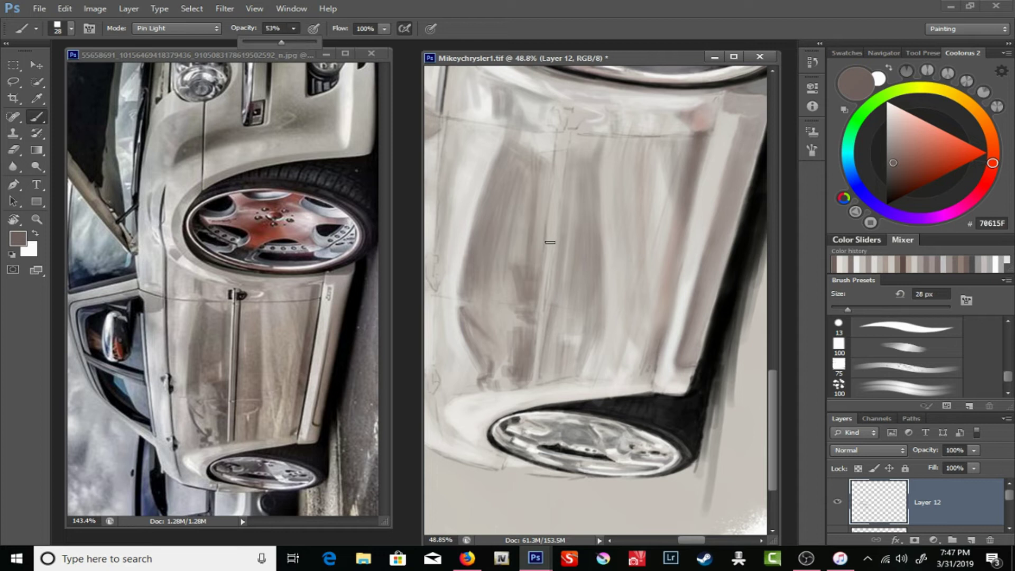
pyautogui.moveTo(384, 28); pyautogui.dragTo(339, 46)
pyautogui.moveTo(570, 289); pyautogui.dragTo(655, 344)
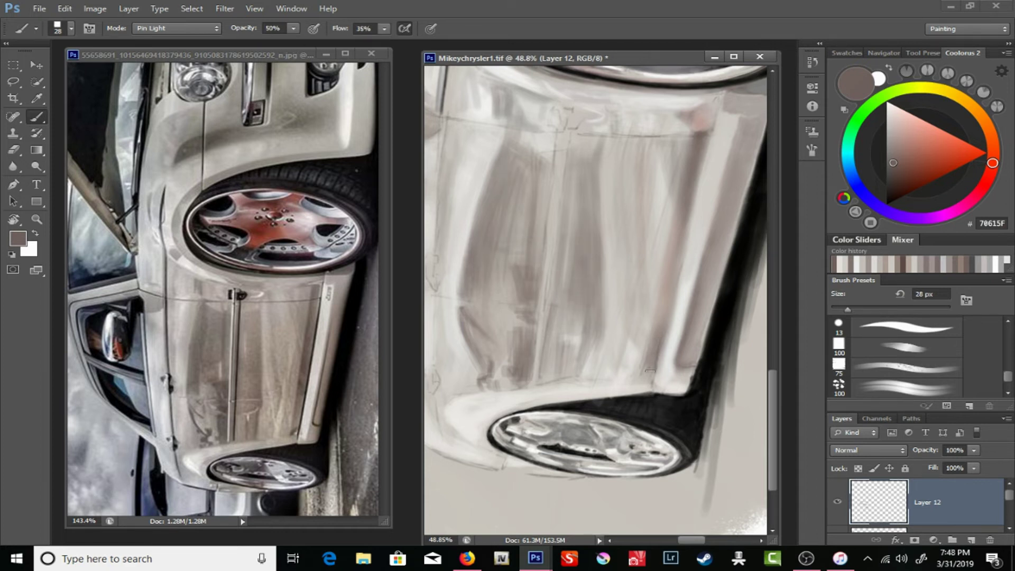
pyautogui.moveTo(658, 296); pyautogui.dragTo(681, 243)
pyautogui.press('r')
pyautogui.moveTo(250, 286); pyautogui.dragTo(195, 290)
pyautogui.press('b')
pyautogui.moveTo(555, 238)
pyautogui.mouseDown()
pyautogui.moveTo(513, 191)
pyautogui.moveTo(461, 193)
pyautogui.mouseUp()
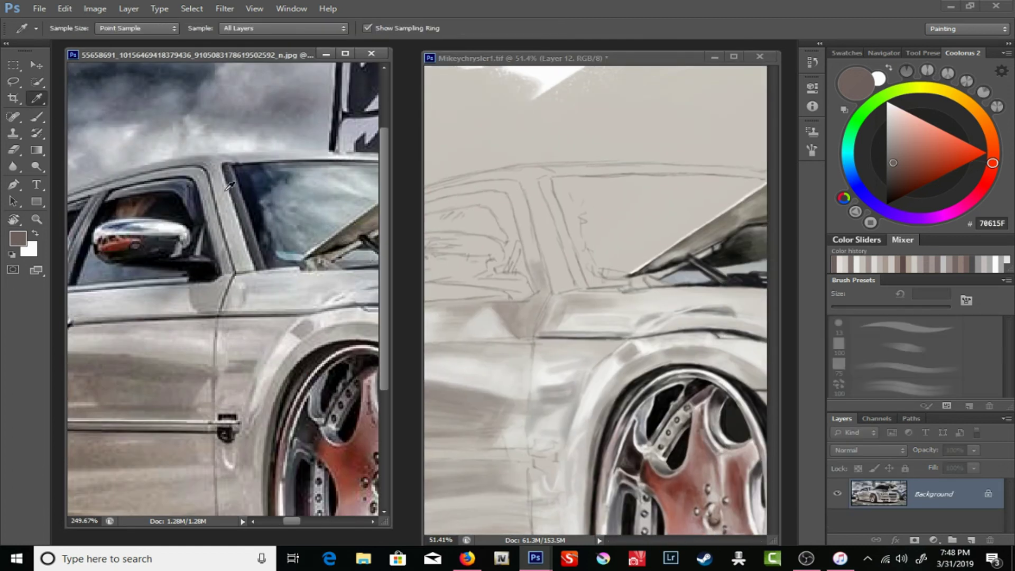
# - With a 12 px brush at 100% opacity and 75% flow, shade the door and the pillar between the windows in dark grey
pyautogui.keyDown('alt'); pyautogui.click(549, 234); pyautogui.keyUp('alt')
pyautogui.press('0')
pyautogui.hotkey('shift', '7')
pyautogui.hotkey('shift', '5')
pyautogui.keyDown('alt'); pyautogui.click(540, 191); pyautogui.keyUp('alt')
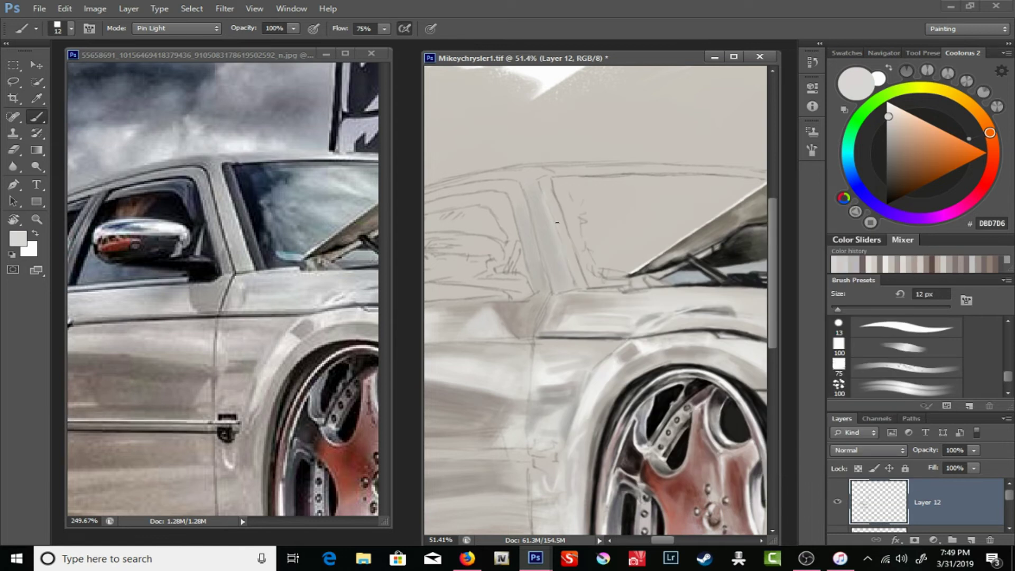
pyautogui.keyDown('alt'); pyautogui.click(545, 195); pyautogui.keyUp('alt')
pyautogui.moveTo(496, 175)
pyautogui.mouseDown()
pyautogui.moveTo(544, 196)
pyautogui.moveTo(671, 201)
pyautogui.mouseUp()
pyautogui.moveTo(282, 244); pyautogui.dragTo(377, 215)
pyautogui.click(580, 209)
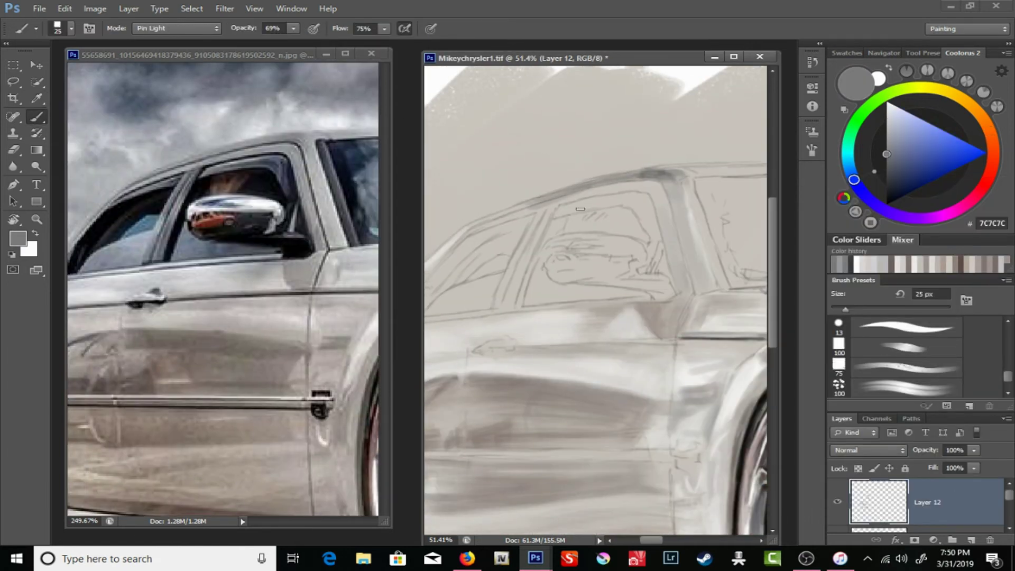
pyautogui.moveTo(649, 192); pyautogui.dragTo(662, 196)
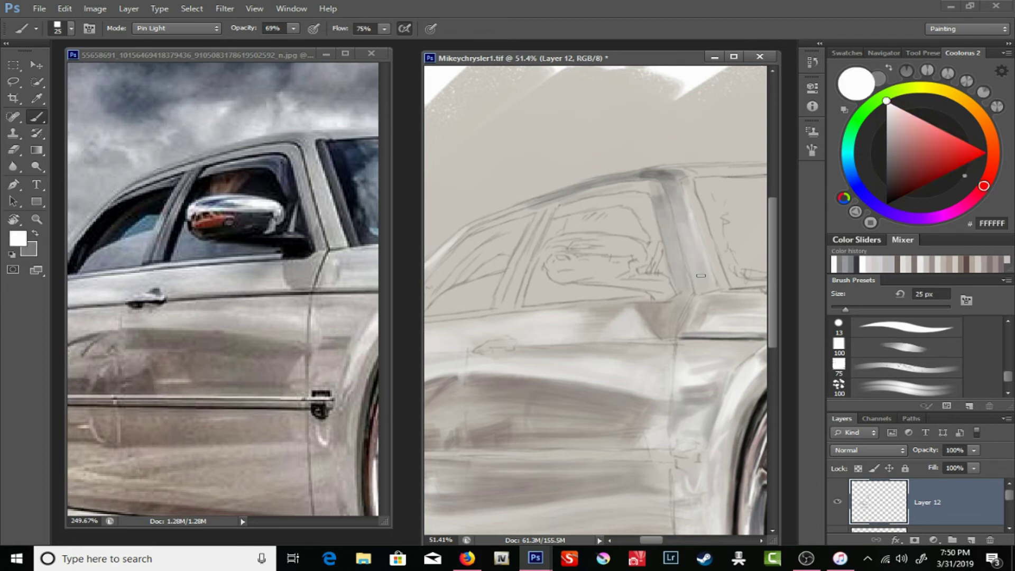
# - Switch to black, 9 px, 82% opacity and 61% flow, and paint dark lines down the windshield pillar
pyautogui.press('d')
pyautogui.press('[')
pyautogui.press('[')
pyautogui.moveTo(666, 186); pyautogui.dragTo(686, 341)
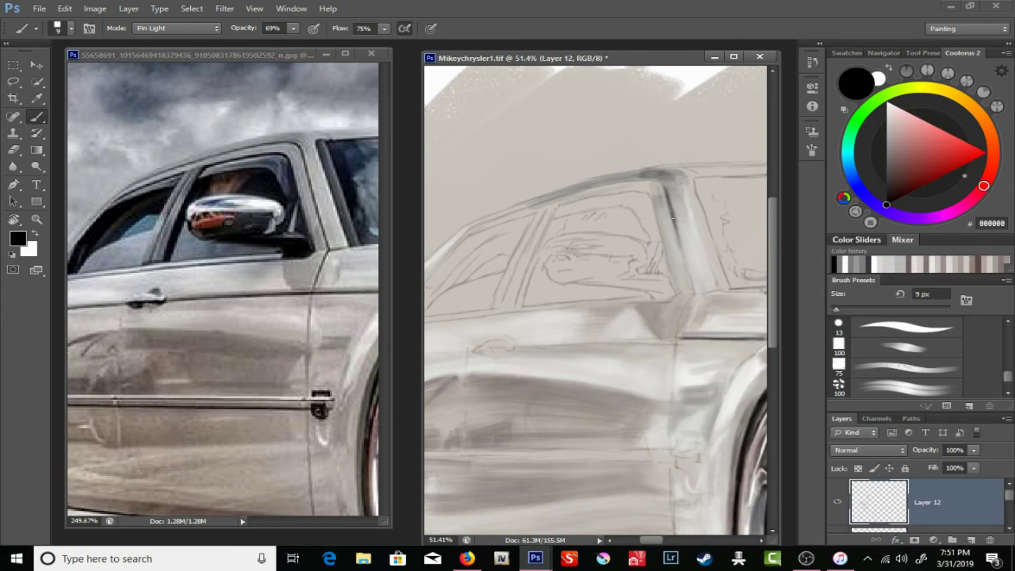
pyautogui.press('8')
pyautogui.press('2')
pyautogui.hotkey('shift', '6')
pyautogui.hotkey('shift', '1')
pyautogui.moveTo(666, 376); pyautogui.dragTo(555, 387)
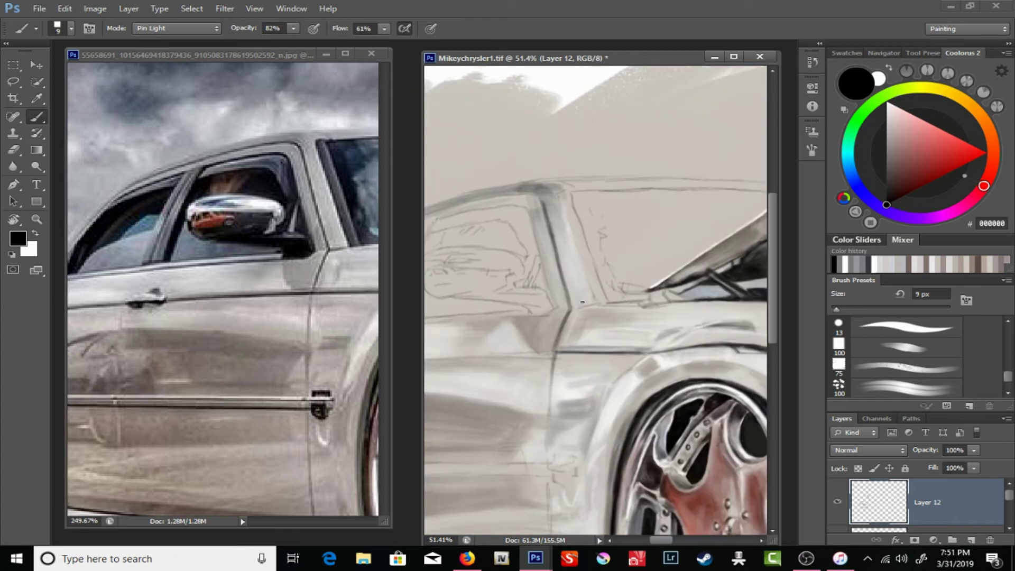
pyautogui.moveTo(561, 194); pyautogui.dragTo(591, 295)
pyautogui.moveTo(567, 197); pyautogui.dragTo(592, 295)
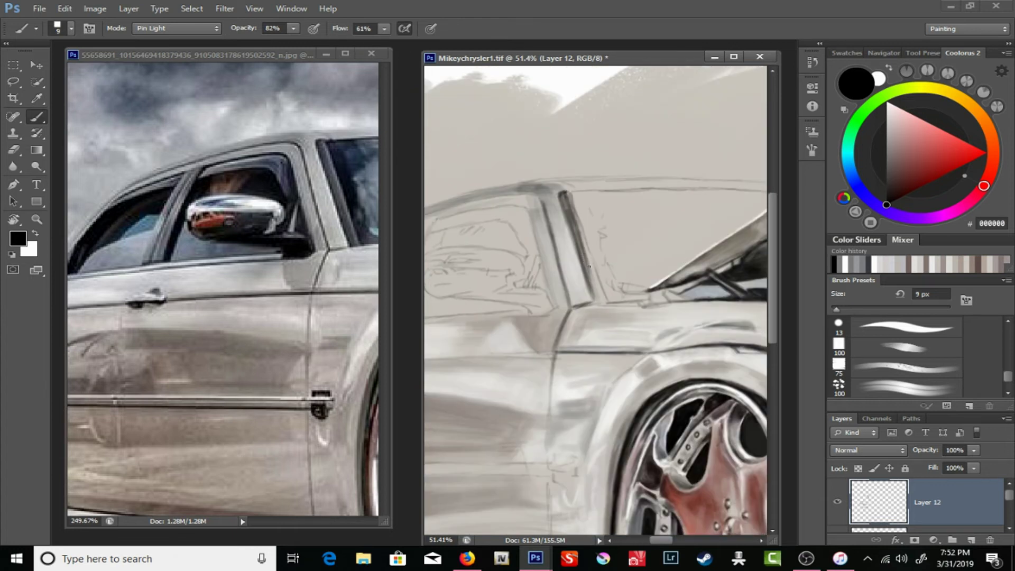
# - Erase part of the pillar stroke, repaint it near-black, and sample a pale blue-grey from the reference
pyautogui.press('e')
pyautogui.moveTo(565, 195); pyautogui.dragTo(591, 265)
pyautogui.press('b')
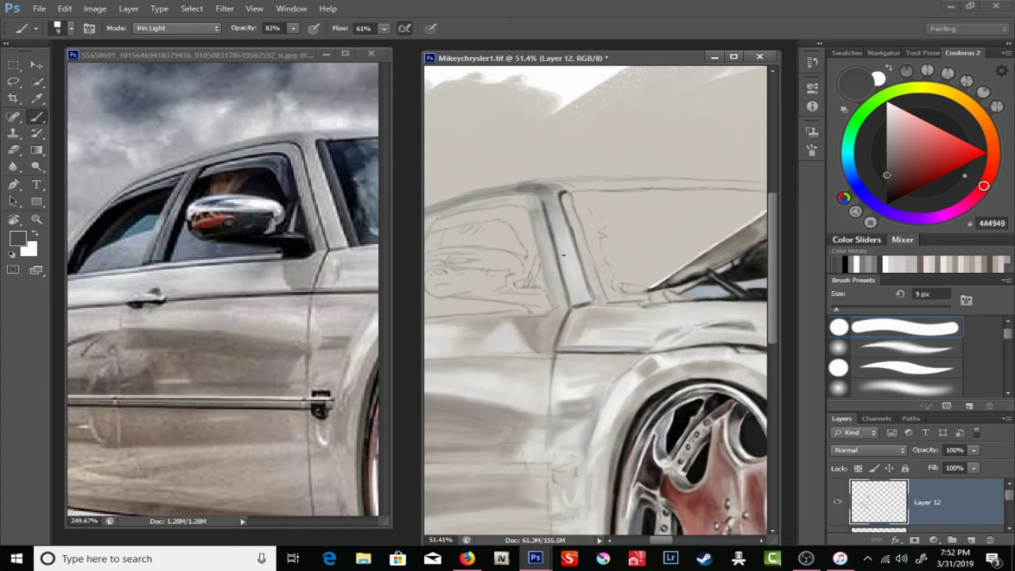
pyautogui.click(887, 190)
pyautogui.moveTo(562, 194); pyautogui.dragTo(592, 295)
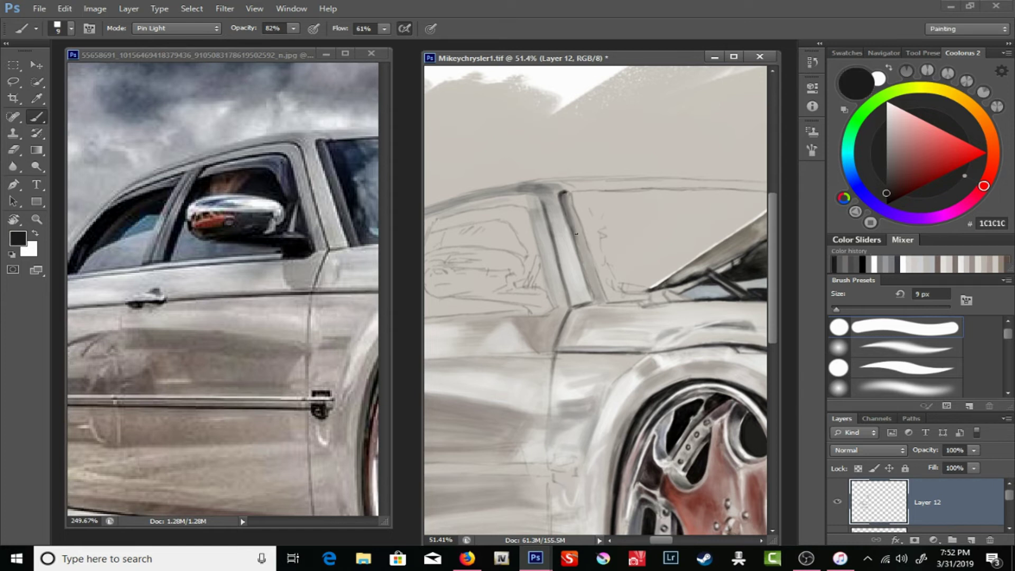
pyautogui.press('i')
pyautogui.click(158, 238)
# - Pick a dark navy with a 24–26 px brush preset and paint a dark stroke at the windshield edge
pyautogui.click(543, 268)
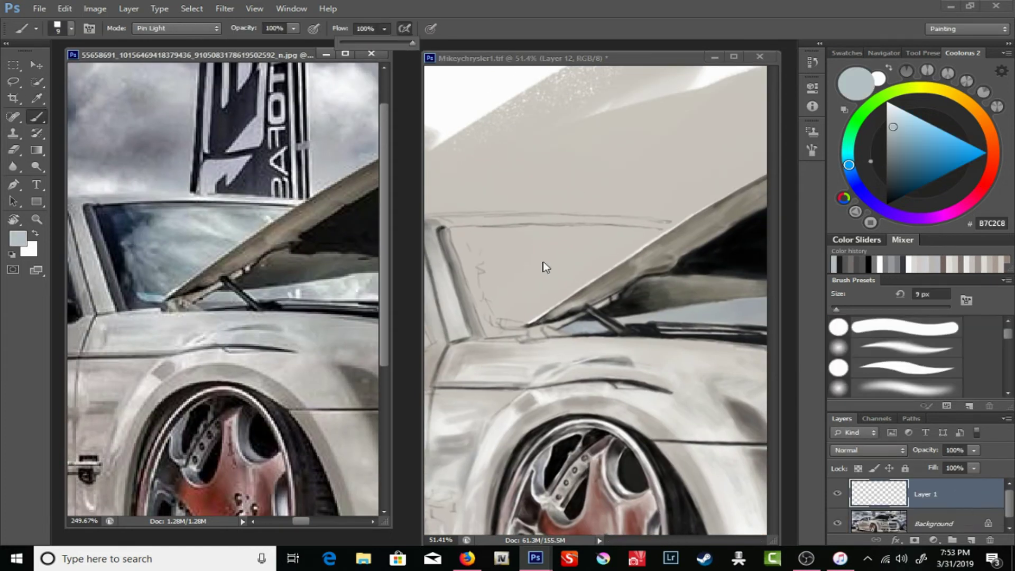
pyautogui.press('b')
pyautogui.rightClick(623, 259)
pyautogui.doubleClick(634, 296)
pyautogui.keyDown('alt'); pyautogui.click(522, 258); pyautogui.keyUp('alt')
pyautogui.rightClick(522, 257)
pyautogui.write('24')
pyautogui.press('Return')
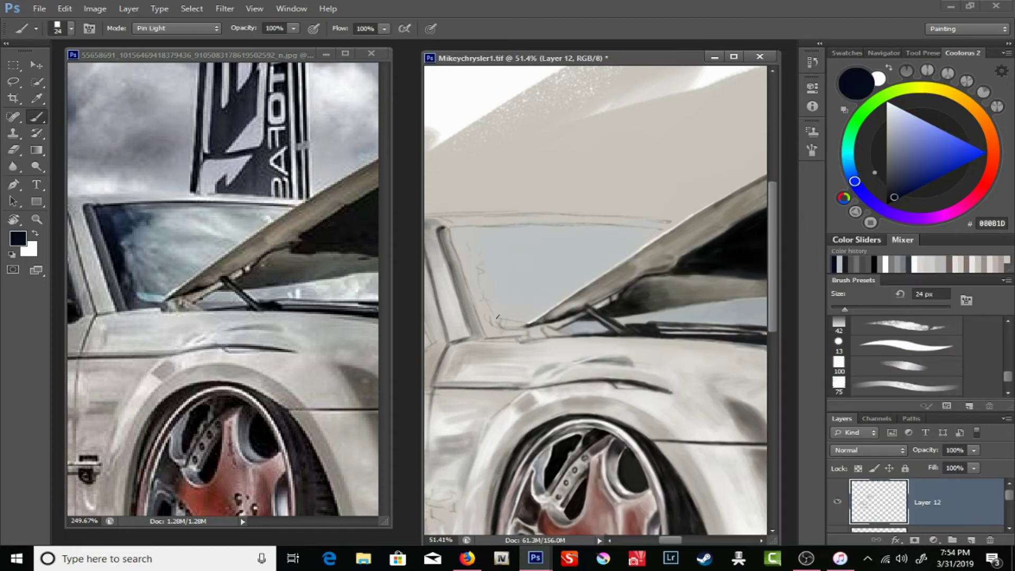
pyautogui.rightClick(545, 273)
pyautogui.doubleClick(815, 430)
pyautogui.rightClick(508, 317)
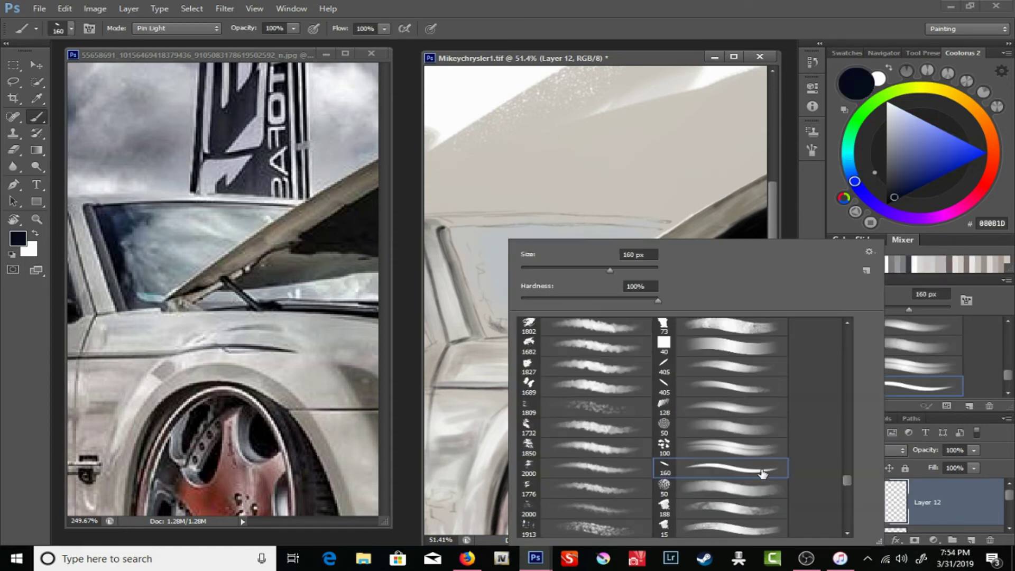
pyautogui.doubleClick(759, 476)
pyautogui.moveTo(486, 314); pyautogui.dragTo(502, 331)
# - Paint pure black strokes at the windshield corner and pillar top with 11 px then 23 px brushes, at 83% opacity
pyautogui.rightClick(506, 235)
pyautogui.scroll(-3, 836, 474)
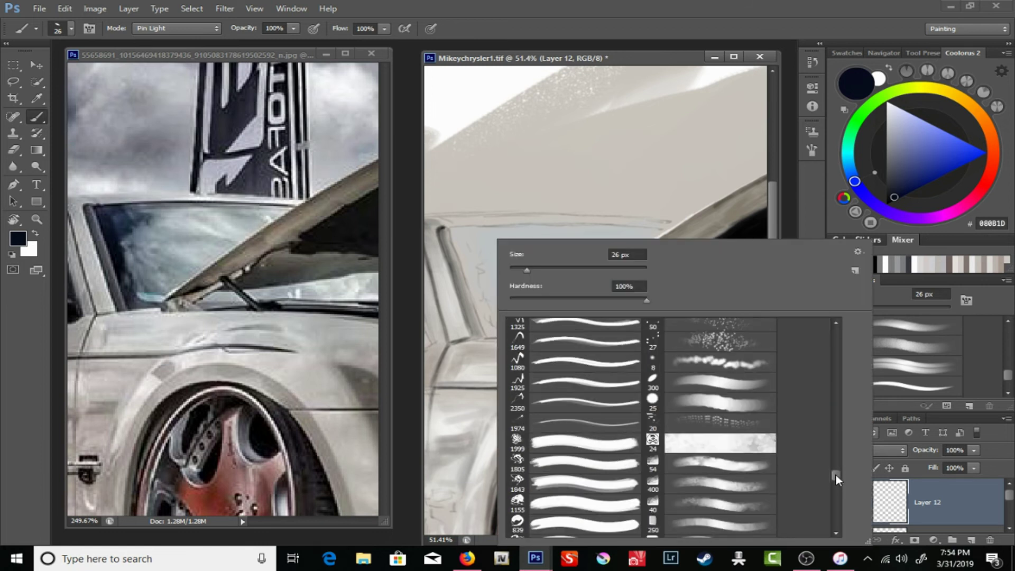
pyautogui.doubleClick(718, 407)
pyautogui.moveTo(905, 189); pyautogui.dragTo(885, 205)
pyautogui.moveTo(491, 320)
pyautogui.mouseDown()
pyautogui.moveTo(460, 251)
pyautogui.moveTo(476, 235)
pyautogui.moveTo(452, 227)
pyautogui.moveTo(478, 225)
pyautogui.mouseUp()
pyautogui.rightClick(502, 239)
pyautogui.moveTo(491, 267); pyautogui.dragTo(476, 225)
pyautogui.press('8')
pyautogui.press('3')
# - Soften the pillar edge with sampled blue-grey, then paint dark blue-grey pillar strokes with a 43 px brush at 100% opacity
pyautogui.keyDown('alt'); pyautogui.click(502, 304); pyautogui.keyUp('alt')
pyautogui.moveTo(531, 320)
pyautogui.mouseDown()
pyautogui.moveTo(500, 299)
pyautogui.moveTo(506, 276)
pyautogui.moveTo(494, 256)
pyautogui.moveTo(518, 226)
pyautogui.mouseUp()
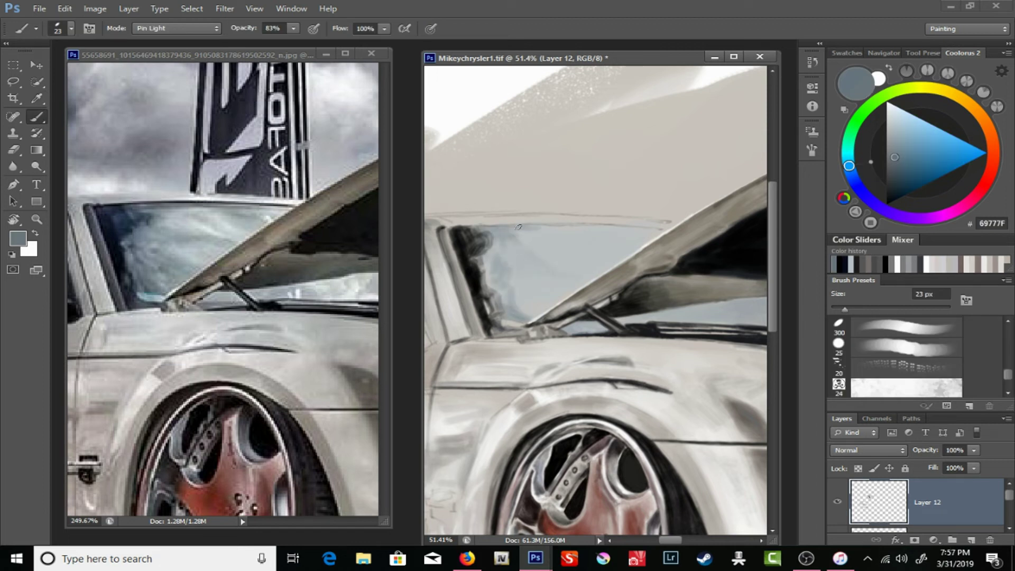
pyautogui.keyDown('alt'); pyautogui.click(554, 254); pyautogui.keyUp('alt')
pyautogui.rightClick(516, 239)
pyautogui.moveTo(561, 268); pyautogui.dragTo(569, 269)
pyautogui.press('Return')
pyautogui.press('0')
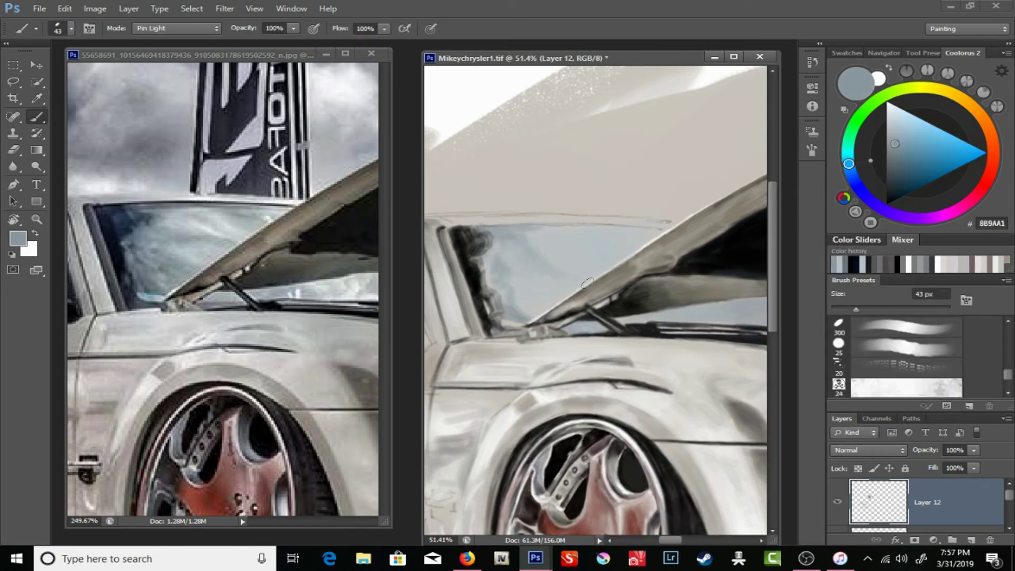
pyautogui.moveTo(901, 168); pyautogui.dragTo(890, 186)
pyautogui.moveTo(512, 236)
pyautogui.mouseDown()
pyautogui.moveTo(482, 250)
pyautogui.moveTo(503, 258)
pyautogui.moveTo(490, 285)
pyautogui.moveTo(601, 261)
pyautogui.mouseUp()
# - Paint soft grey-blue and pale light-blue windshield reflections with a 35 px brush, then pick a pale cyan-blue at 19 px
pyautogui.rightClick(552, 240)
pyautogui.press('Return')
pyautogui.moveTo(526, 274); pyautogui.dragTo(584, 249)
pyautogui.click(895, 168)
pyautogui.moveTo(895, 168); pyautogui.dragTo(898, 112)
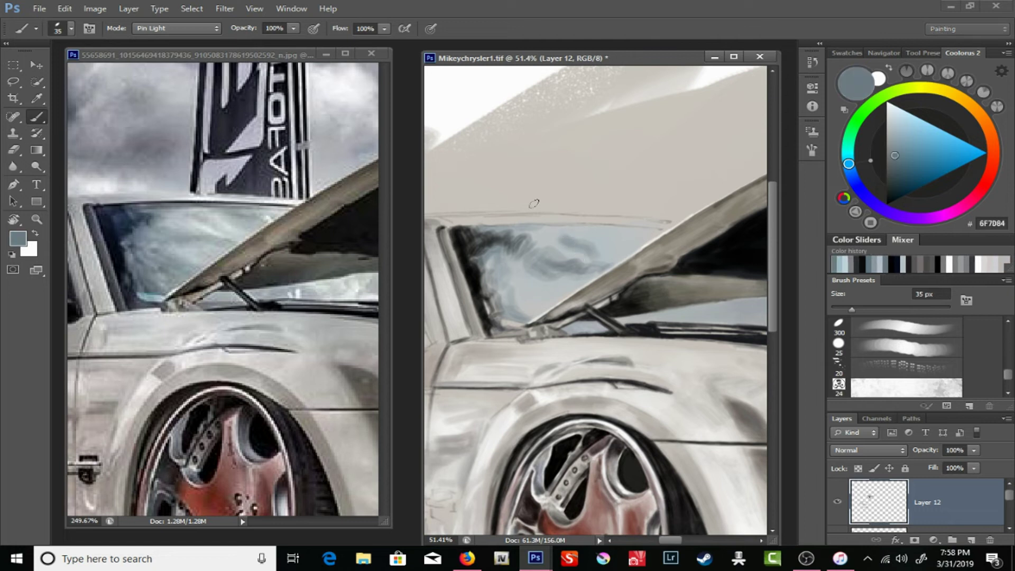
pyautogui.moveTo(509, 277)
pyautogui.mouseDown()
pyautogui.moveTo(534, 243)
pyautogui.moveTo(514, 268)
pyautogui.mouseUp()
pyautogui.rightClick(574, 218)
pyautogui.press('Return')
pyautogui.keyDown('alt'); pyautogui.click(186, 254); pyautogui.keyUp('alt')
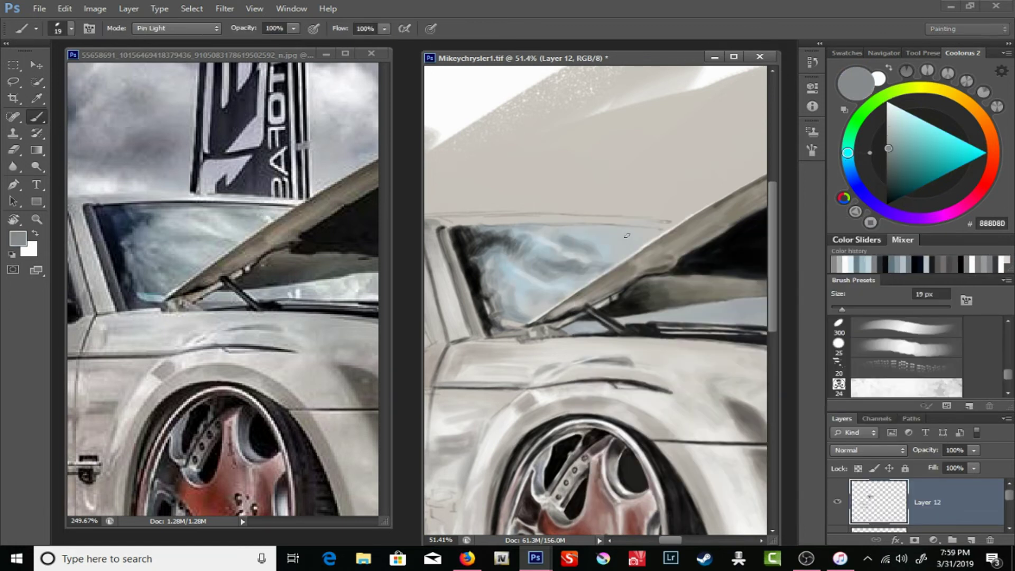
pyautogui.keyDown('alt'); pyautogui.click(528, 253); pyautogui.keyUp('alt')
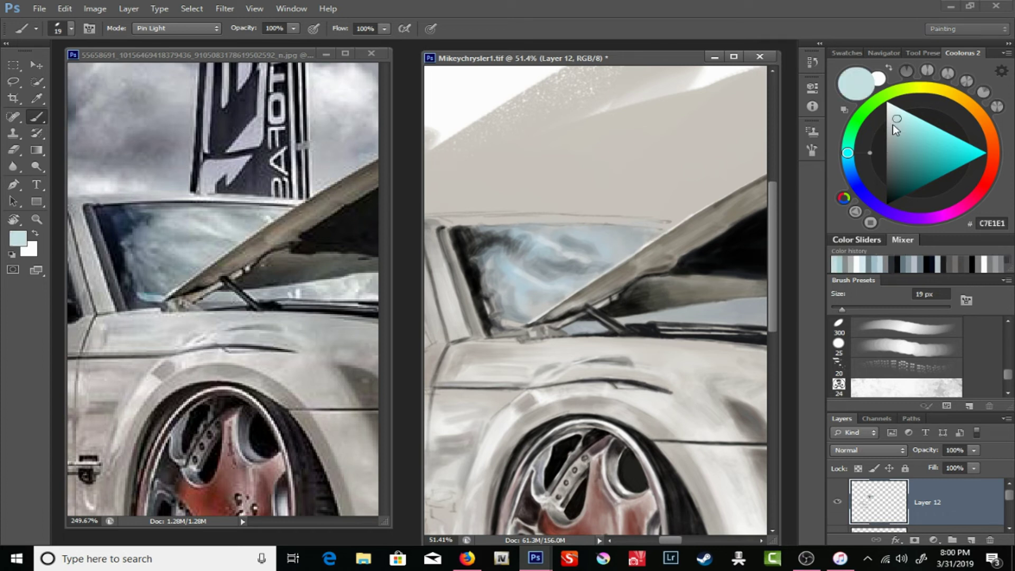
# - Sample light blue from the glass, switch to white, and set a larger brush at 61% opacity near the headlight
pyautogui.moveTo(510, 301); pyautogui.dragTo(393, 275)
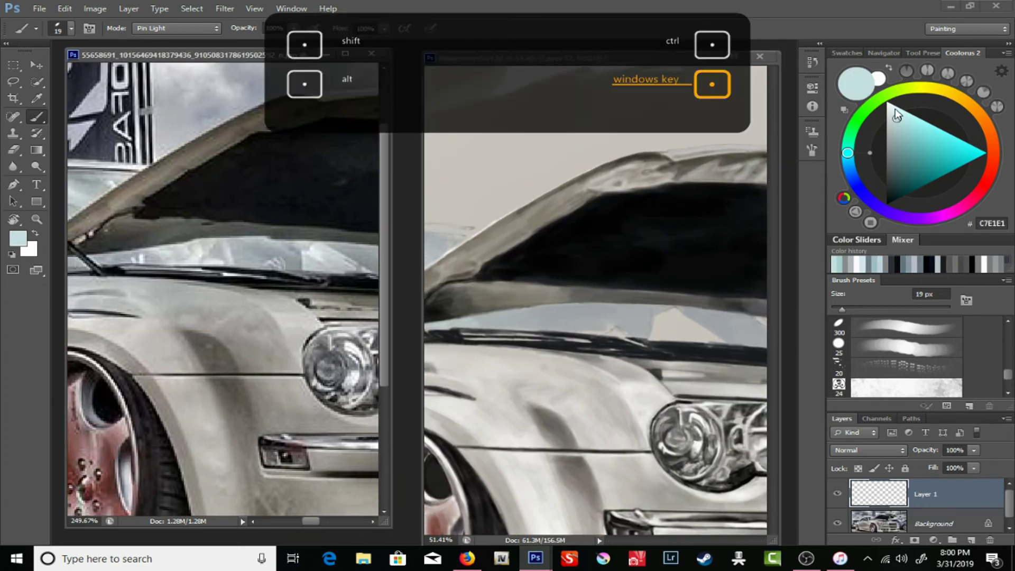
pyautogui.keyDown('alt'); pyautogui.click(526, 292); pyautogui.keyUp('alt')
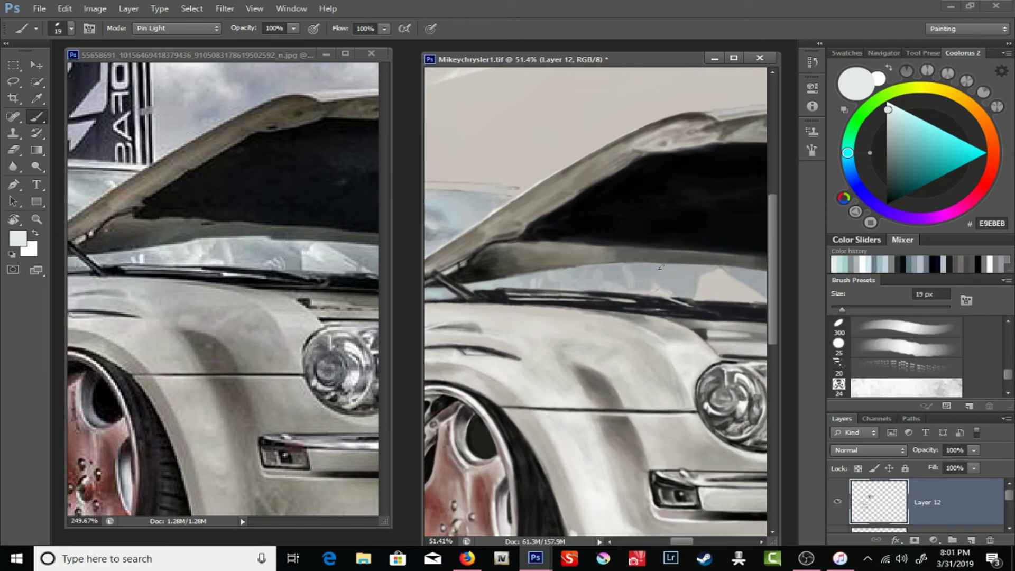
pyautogui.moveTo(688, 271); pyautogui.dragTo(545, 255)
pyautogui.keyDown('alt'); pyautogui.click(314, 251); pyautogui.keyUp('alt')
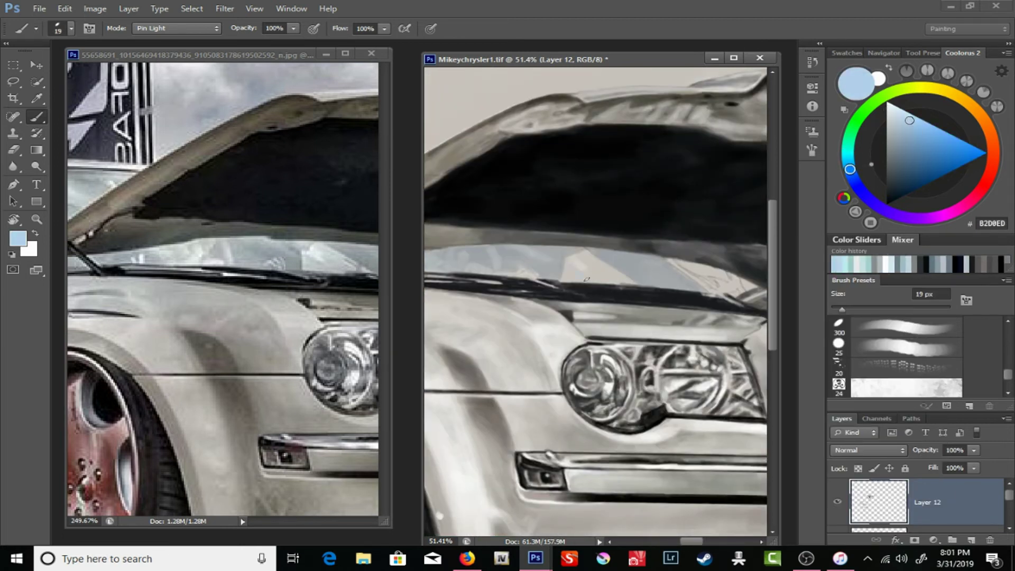
pyautogui.keyDown('alt'); pyautogui.click(575, 262); pyautogui.keyUp('alt')
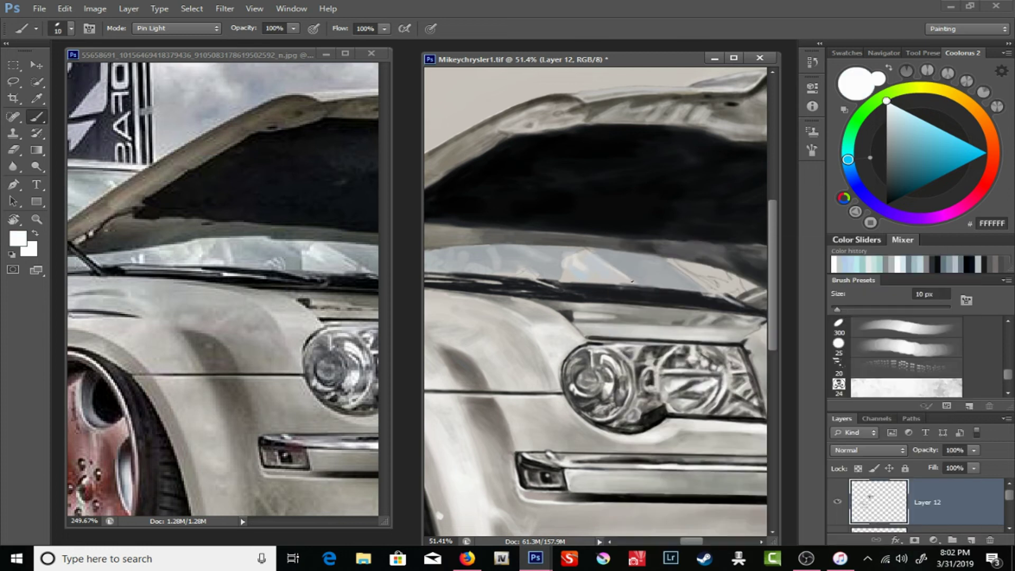
pyautogui.rightClick(530, 270)
pyautogui.moveTo(552, 224); pyautogui.dragTo(596, 234)
pyautogui.press('6')
pyautogui.press('1')
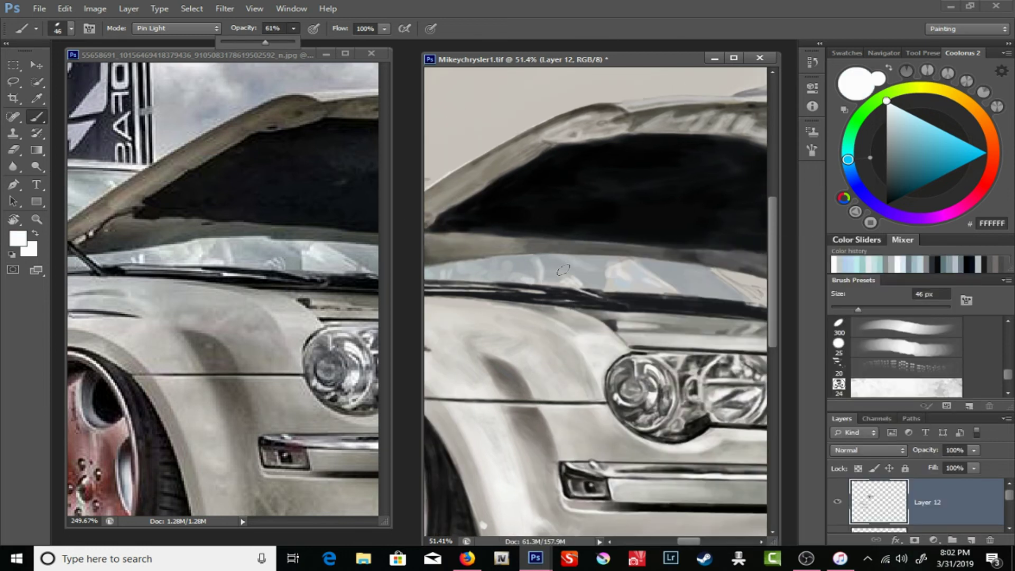
pyautogui.moveTo(521, 268); pyautogui.dragTo(490, 278)
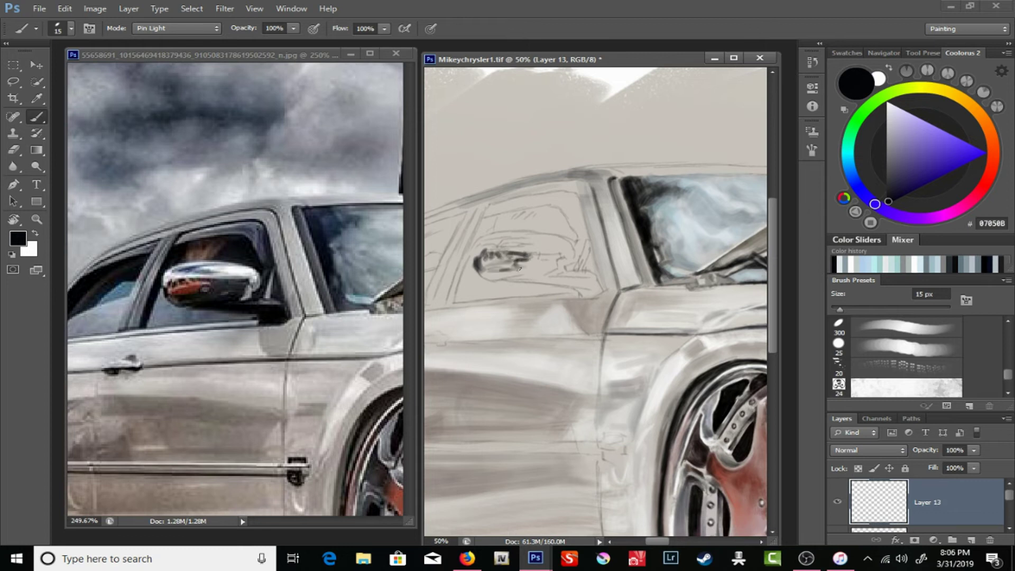
# - Outline and fill the side mirror in dark paint, adding a white highlight along its top
pyautogui.moveTo(535, 254); pyautogui.dragTo(558, 260)
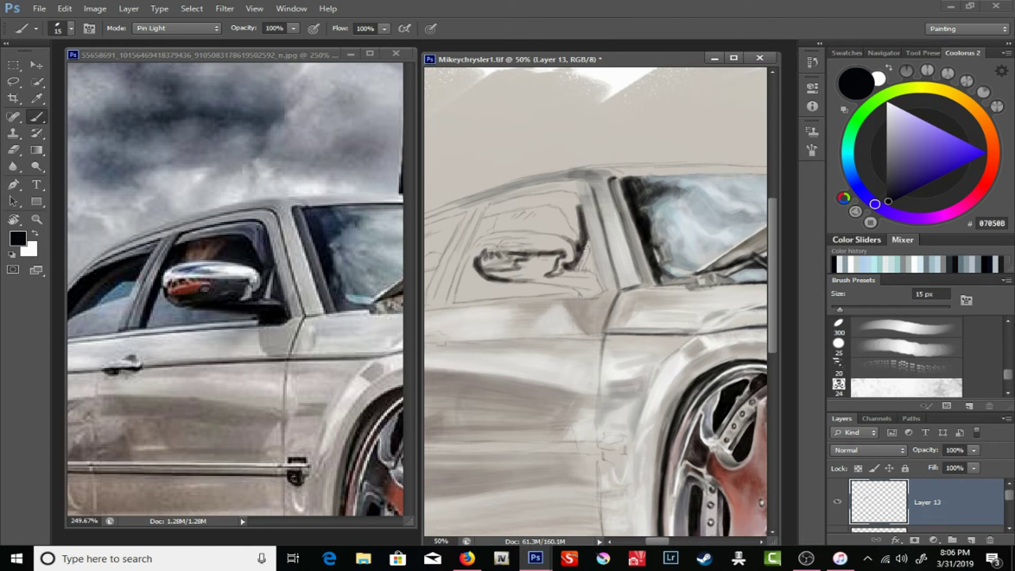
pyautogui.rightClick(584, 266)
pyautogui.press('Return')
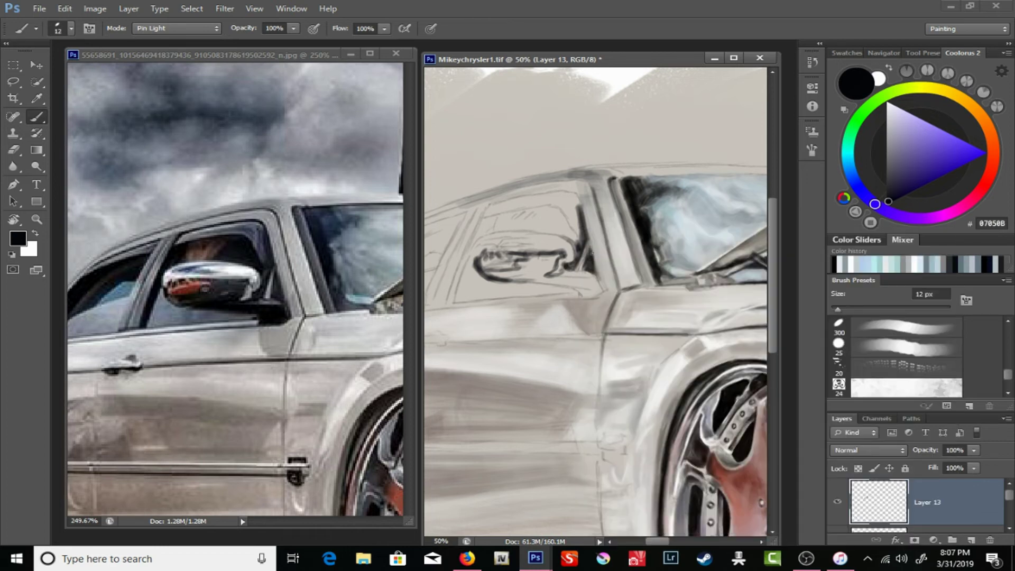
pyautogui.moveTo(509, 281); pyautogui.dragTo(555, 274)
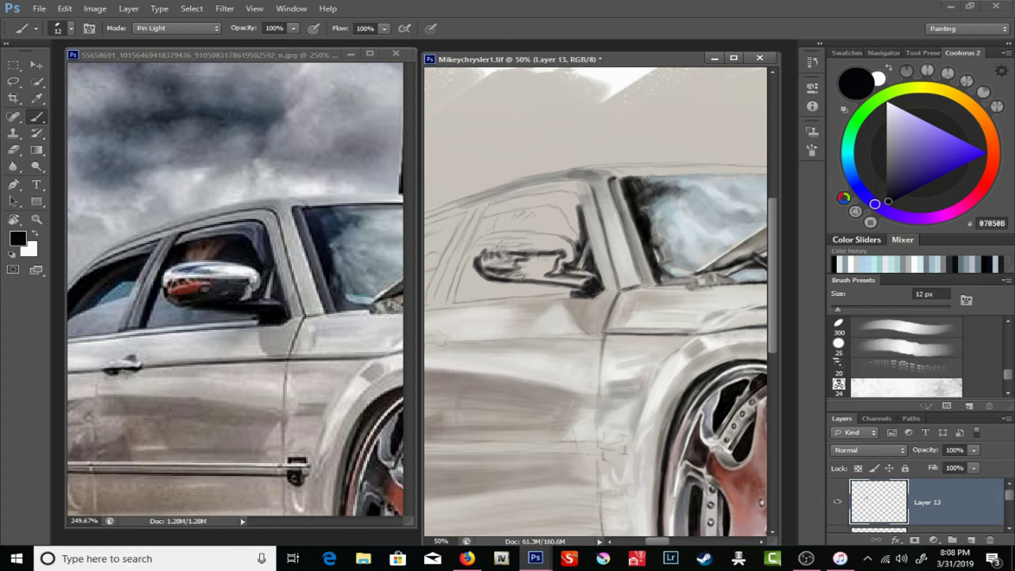
pyautogui.press(']')
pyautogui.moveTo(517, 273); pyautogui.dragTo(549, 276)
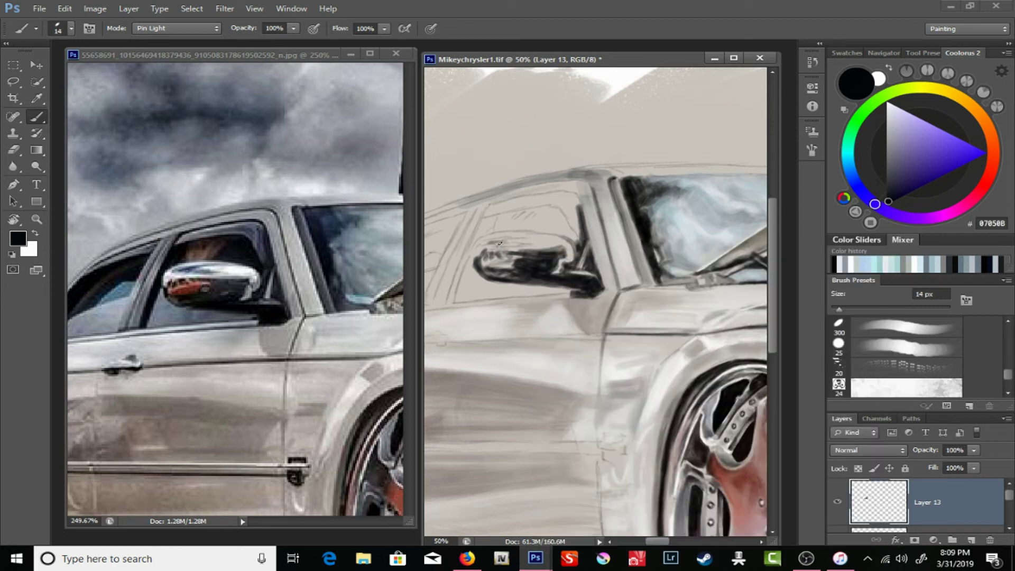
pyautogui.press('x')
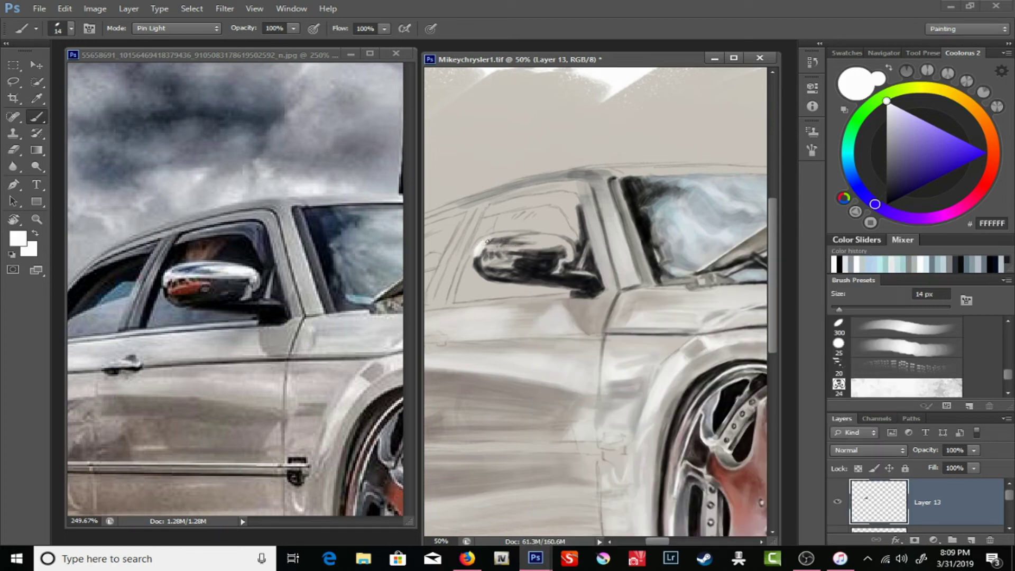
pyautogui.moveTo(493, 247); pyautogui.dragTo(510, 247)
# - Paint blue-grey tones beneath the side mirror with a 19 px brush
pyautogui.rightClick(553, 242)
pyautogui.press(']')
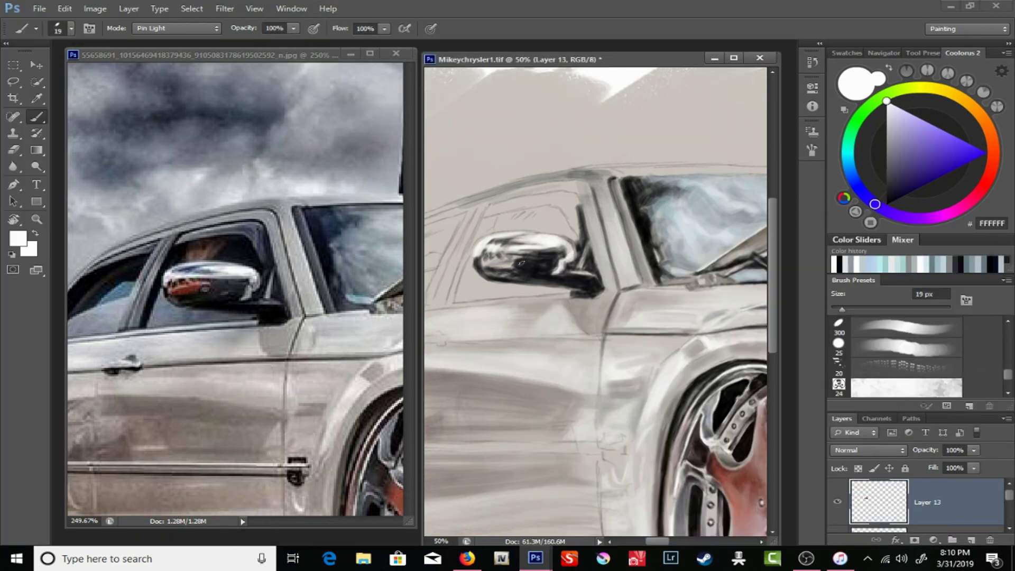
pyautogui.moveTo(624, 217); pyautogui.dragTo(724, 222)
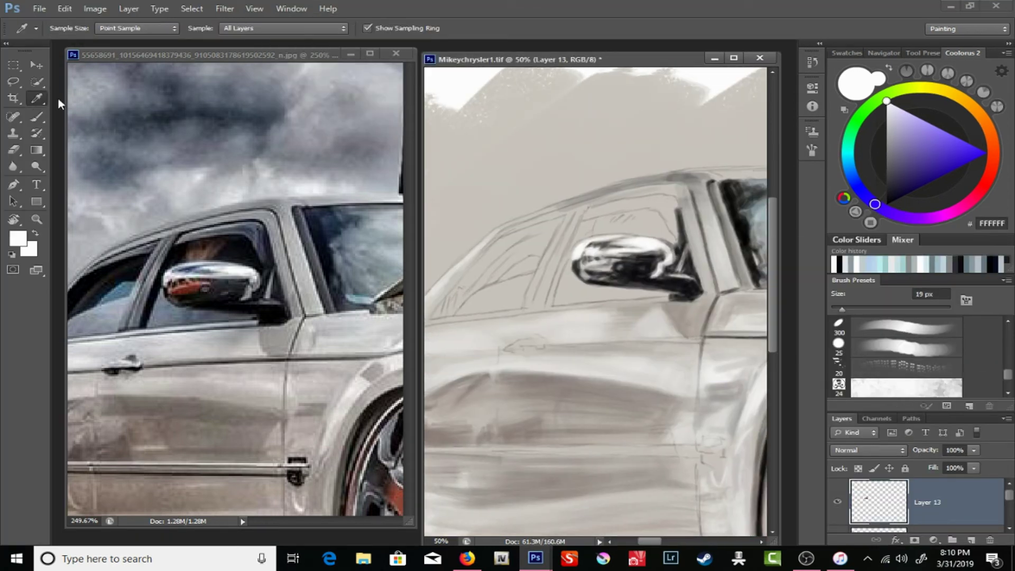
pyautogui.keyDown('alt'); pyautogui.click(560, 285); pyautogui.keyUp('alt')
pyautogui.moveTo(560, 285); pyautogui.dragTo(608, 287)
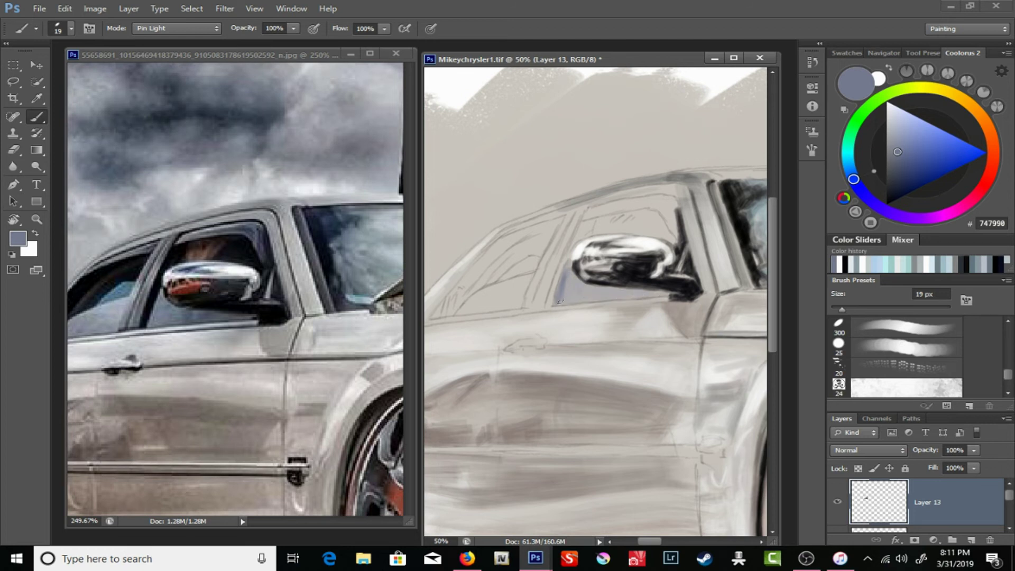
pyautogui.click(894, 127)
# - Erase stray blue-grey strokes with the eraser at 28% opacity
pyautogui.press('e')
pyautogui.moveTo(239, 29); pyautogui.dragTo(195, 46)
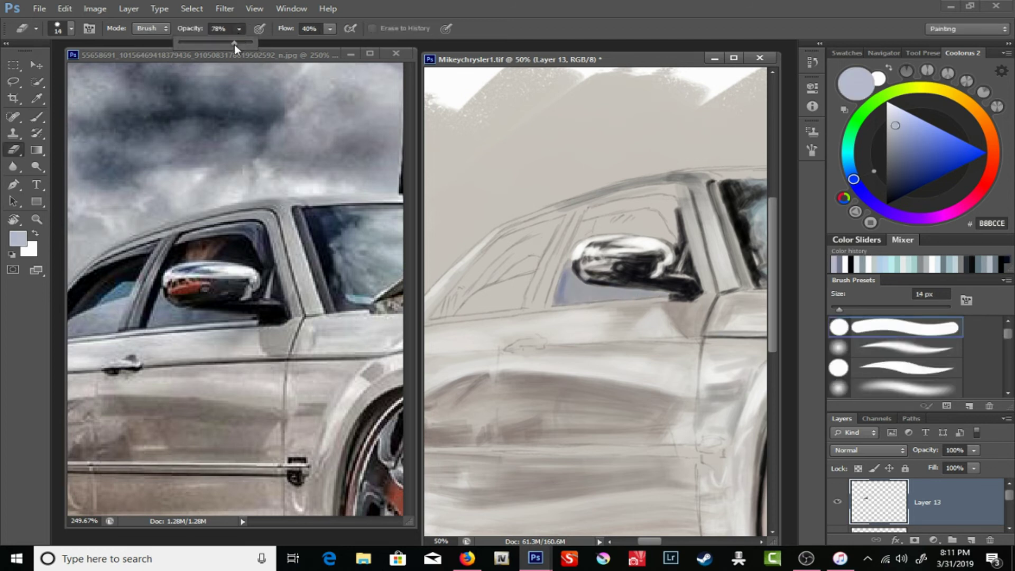
pyautogui.press('x')
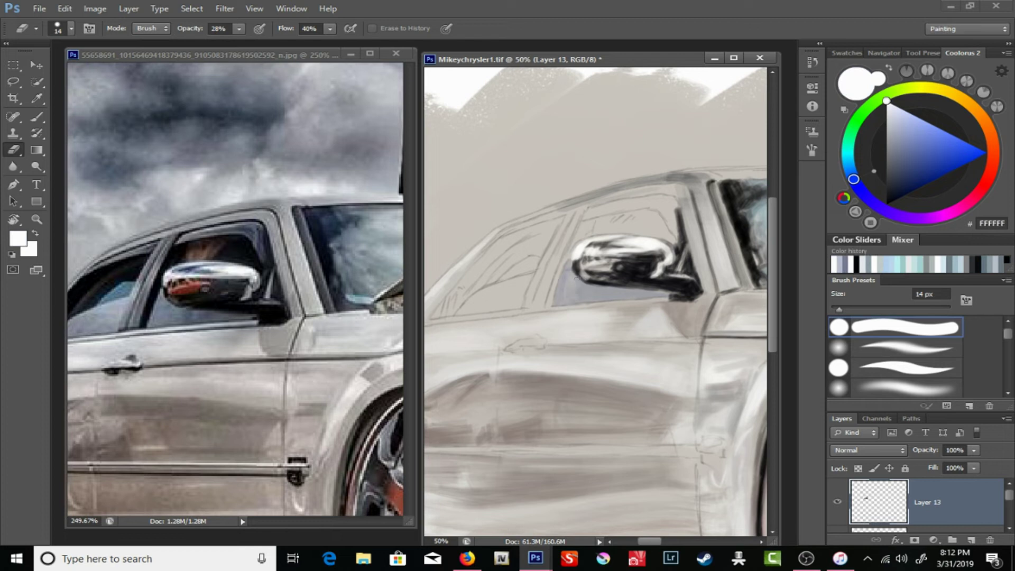
pyautogui.press('b')
# - Darken the side window's top edge with a near-black navy
pyautogui.keyDown('alt'); pyautogui.click(589, 293); pyautogui.keyUp('alt')
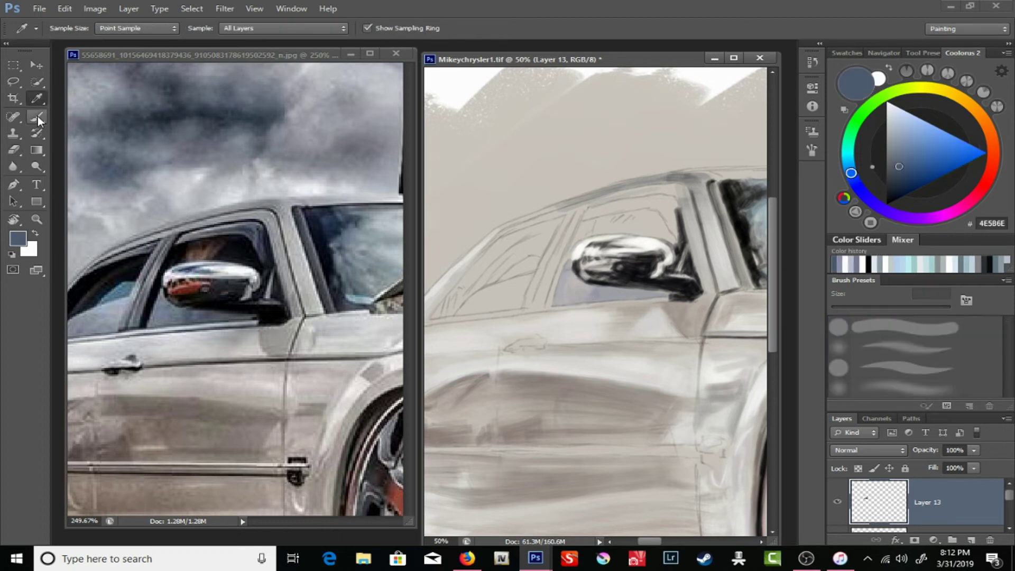
pyautogui.keyDown('alt'); pyautogui.click(643, 286); pyautogui.keyUp('alt')
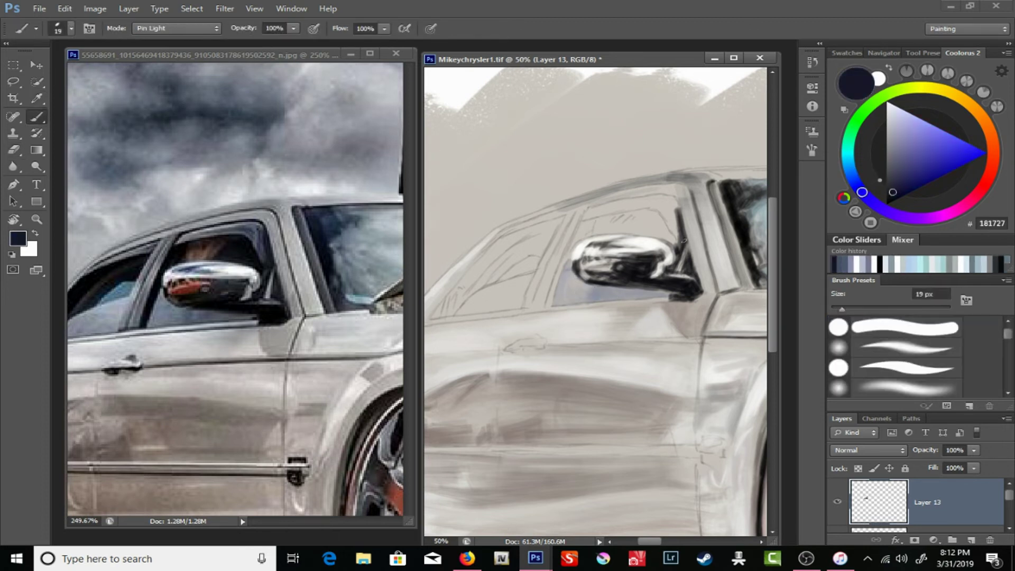
pyautogui.moveTo(599, 210); pyautogui.dragTo(654, 201)
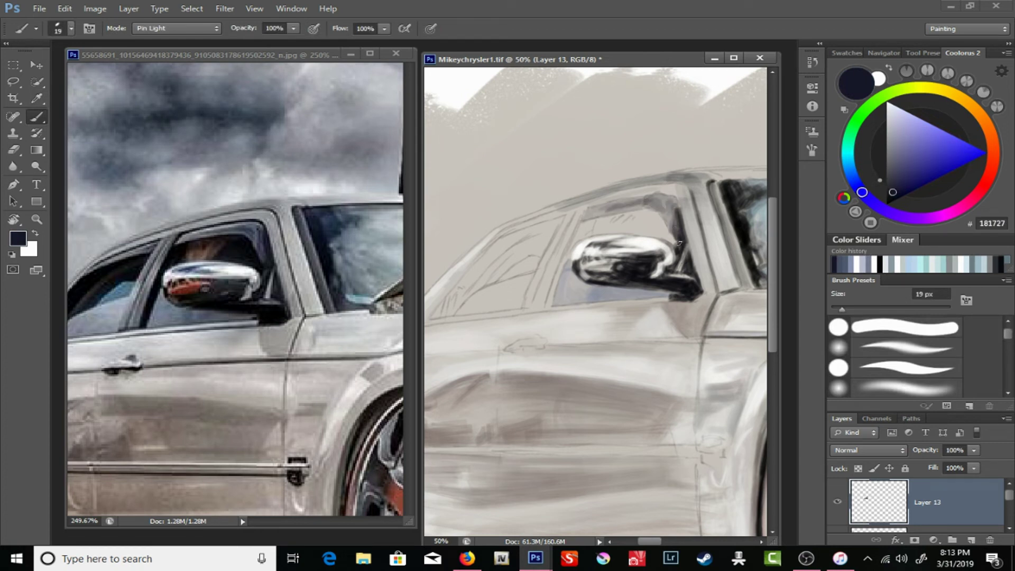
# - Outline the window's front pillar in dark navy using a 9 px textured brush
pyautogui.rightClick(682, 200)
pyautogui.write('9')
pyautogui.press('Return')
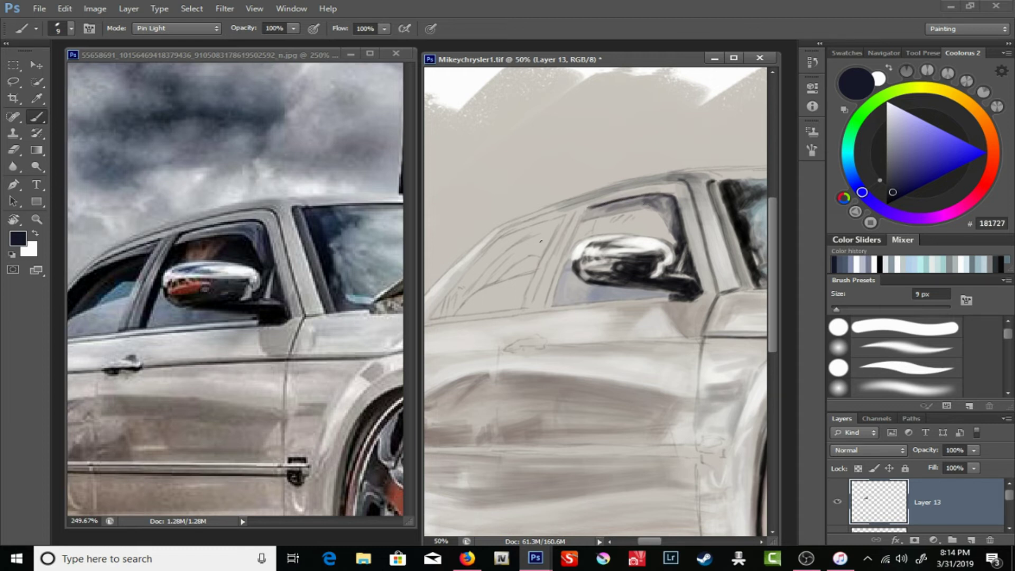
pyautogui.rightClick(609, 240)
pyautogui.click(697, 396)
pyautogui.press('Return')
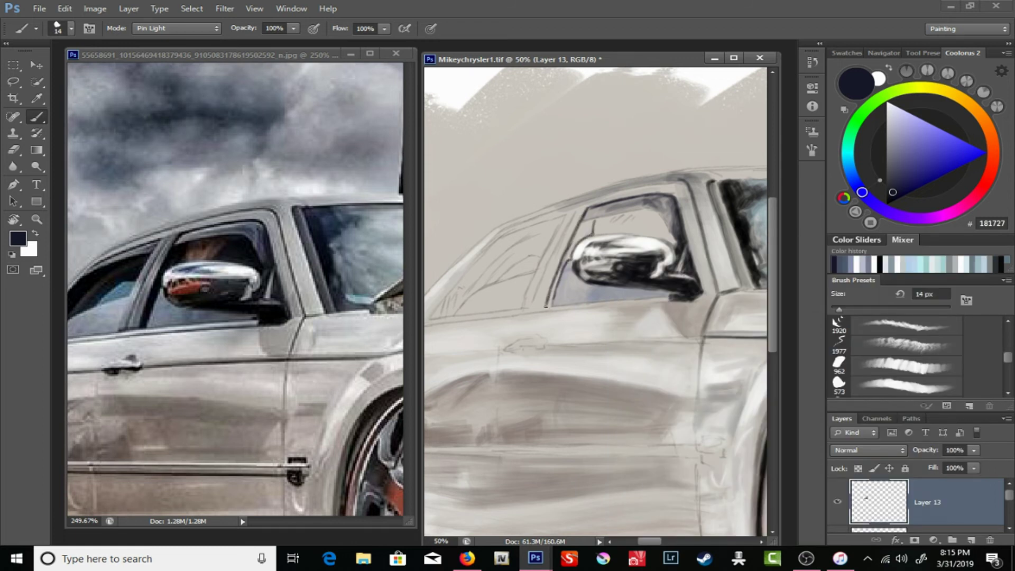
pyautogui.moveTo(548, 304); pyautogui.dragTo(559, 276)
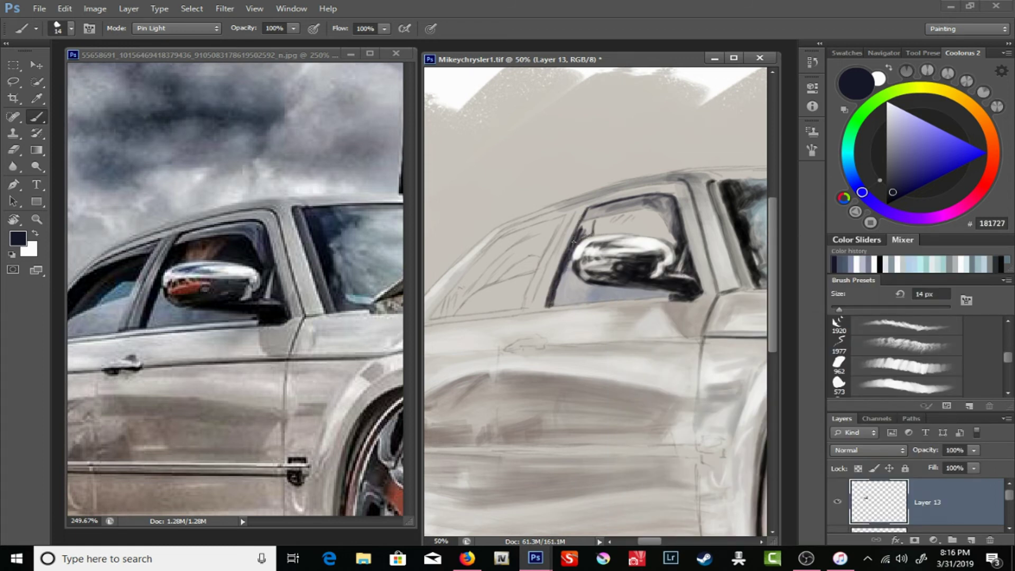
pyautogui.press('x')
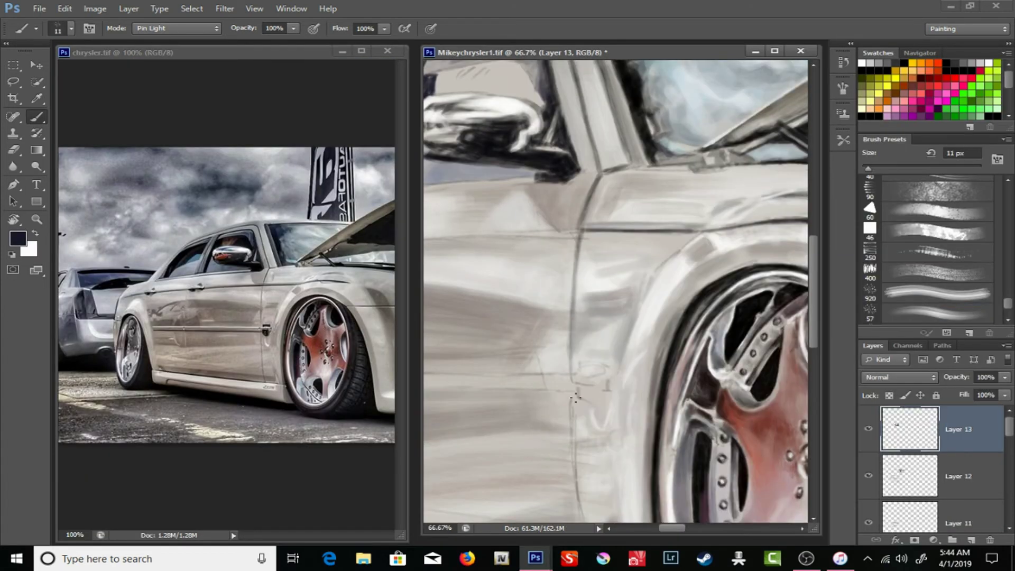
# - Pick a light grey paint colour and review the brush settings panel
pyautogui.scroll(-5, 575, 396)
pyautogui.keyDown('alt'); pyautogui.click(548, 289); pyautogui.keyUp('alt')
pyautogui.rightClick(605, 369)
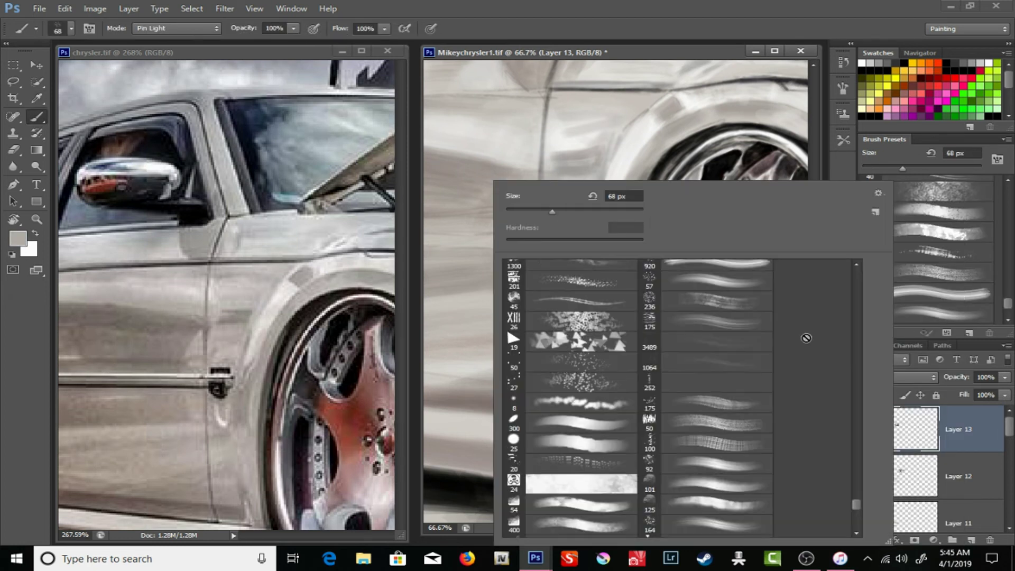
pyautogui.press('Return')
pyautogui.scroll(-5, 583, 217)
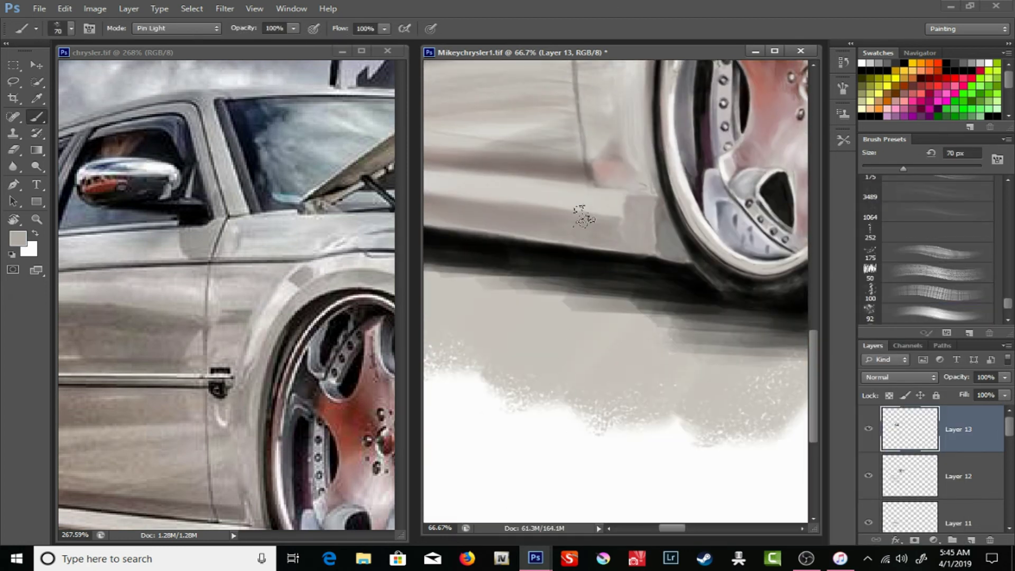
pyautogui.scroll(5, 583, 216)
pyautogui.click(843, 88)
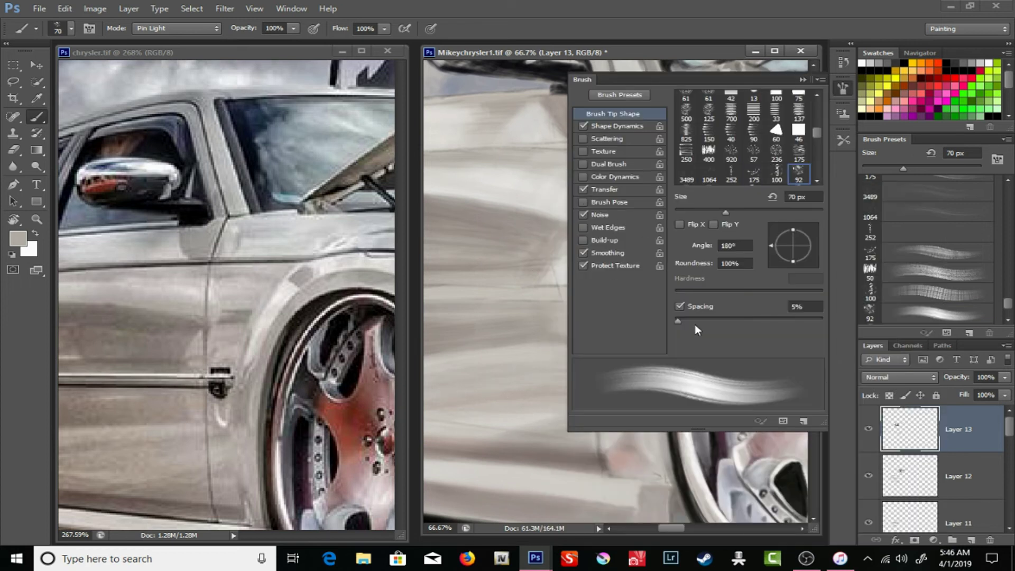
pyautogui.press('F5')
pyautogui.scroll(2, 579, 317)
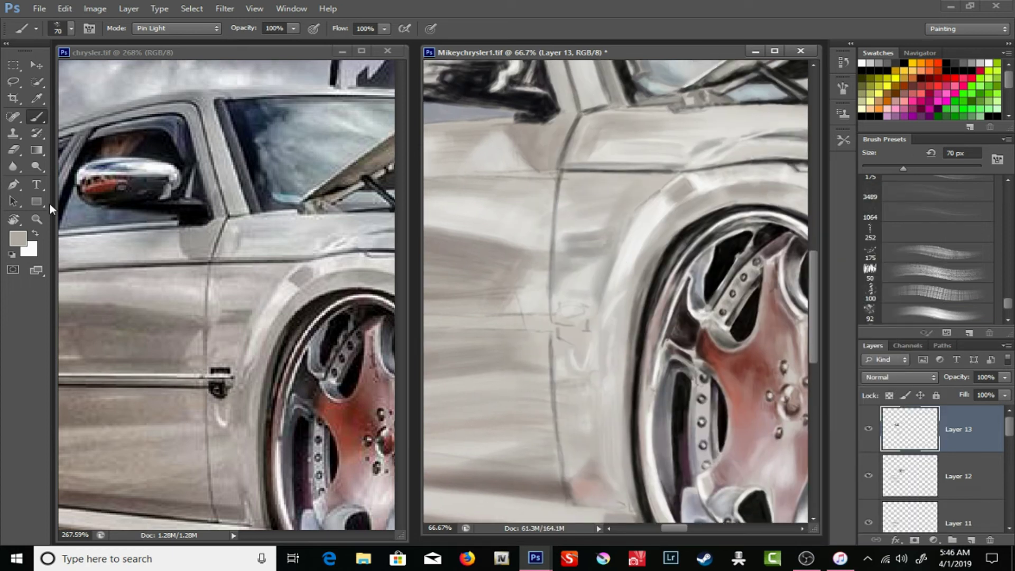
# - Sample a beige grey from the reference photo and shrink the brush to 17 px
pyautogui.keyDown('alt'); pyautogui.click(595, 206); pyautogui.keyUp('alt')
pyautogui.moveTo(534, 267); pyautogui.dragTo(575, 199)
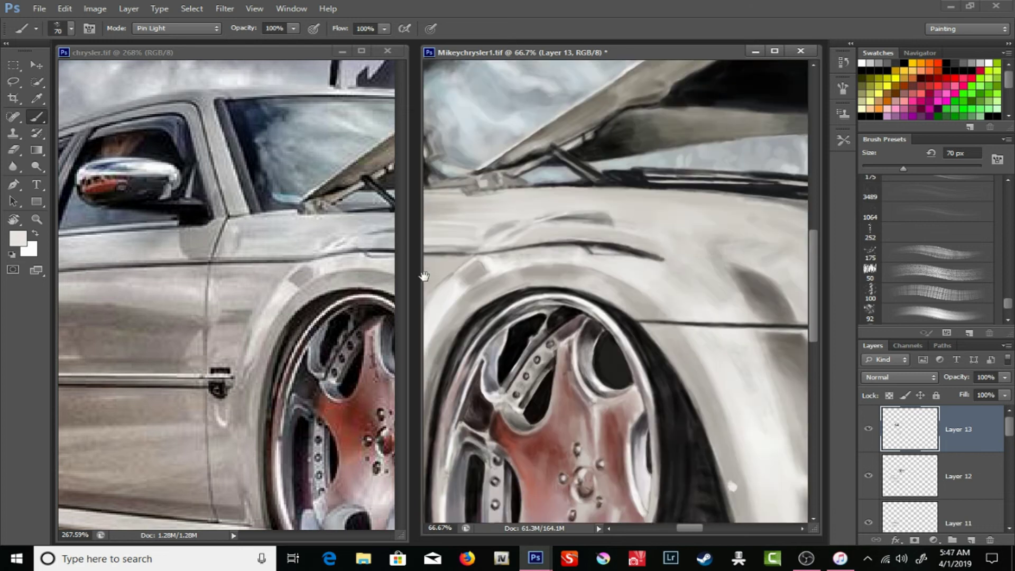
pyautogui.keyDown('alt'); pyautogui.click(169, 341); pyautogui.keyUp('alt')
pyautogui.press('[')
pyautogui.press('[')
pyautogui.press('[')
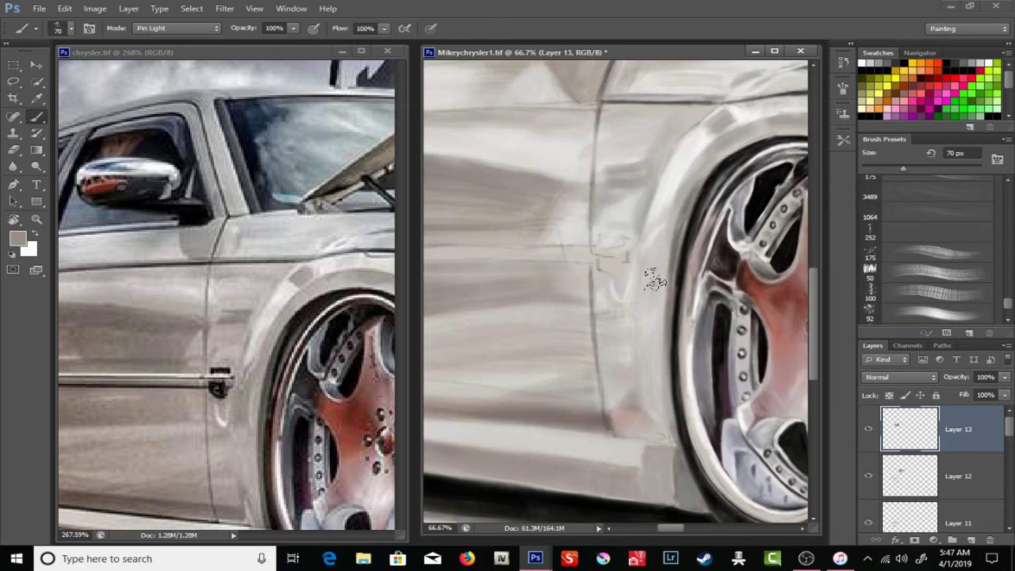
pyautogui.press('[')
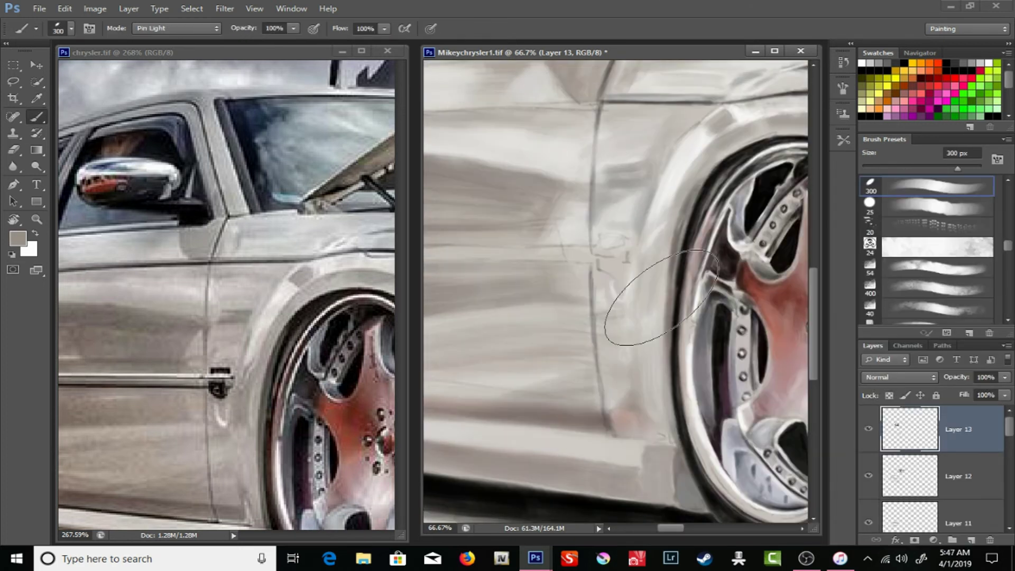
pyautogui.press('[')
pyautogui.press('[')
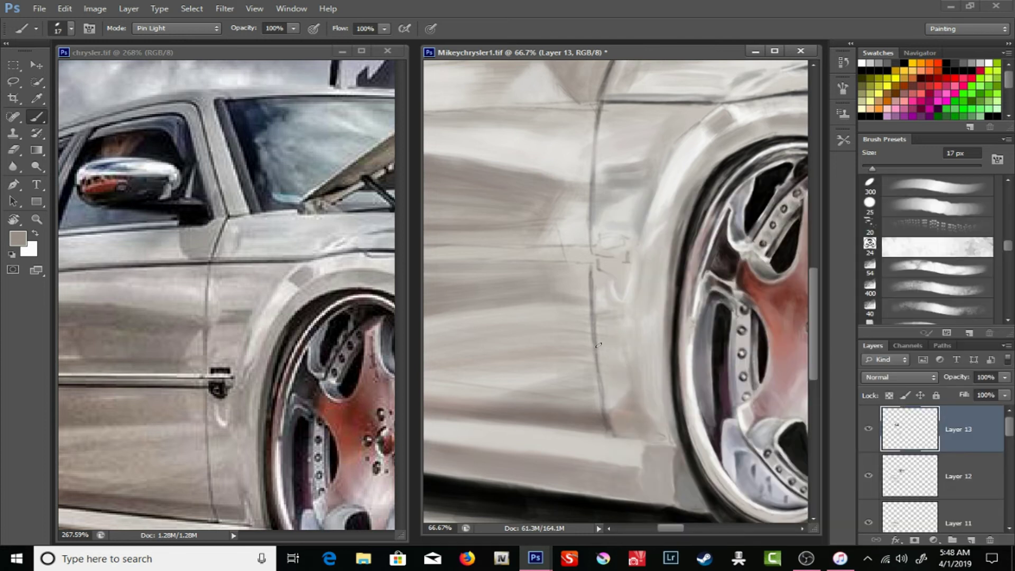
# - Switch to a 40 px soft brush with reduced opacity and flow (about 16% and 33%)
pyautogui.rightClick(599, 344)
pyautogui.scroll(-5, 824, 397)
pyautogui.doubleClick(826, 492)
pyautogui.scroll(-5, 510, 398)
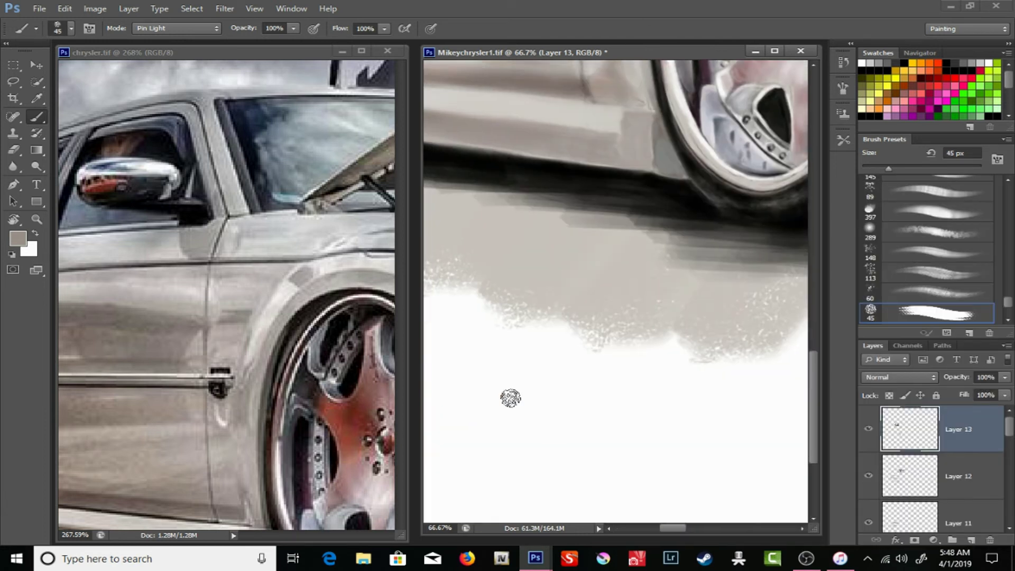
pyautogui.rightClick(510, 398)
pyautogui.rightClick(475, 419)
pyautogui.scroll(-10, 740, 396)
pyautogui.click(712, 455)
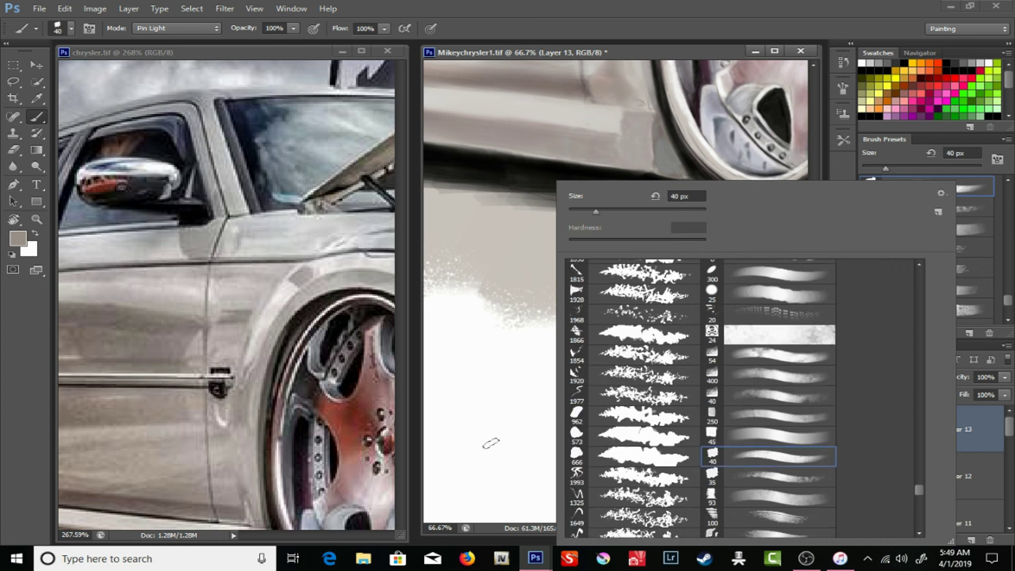
pyautogui.press('Return')
pyautogui.rightClick(557, 390)
pyautogui.click(505, 476)
pyautogui.moveTo(293, 28); pyautogui.dragTo(232, 55)
pyautogui.moveTo(384, 28); pyautogui.dragTo(351, 46)
pyautogui.scroll(5, 512, 431)
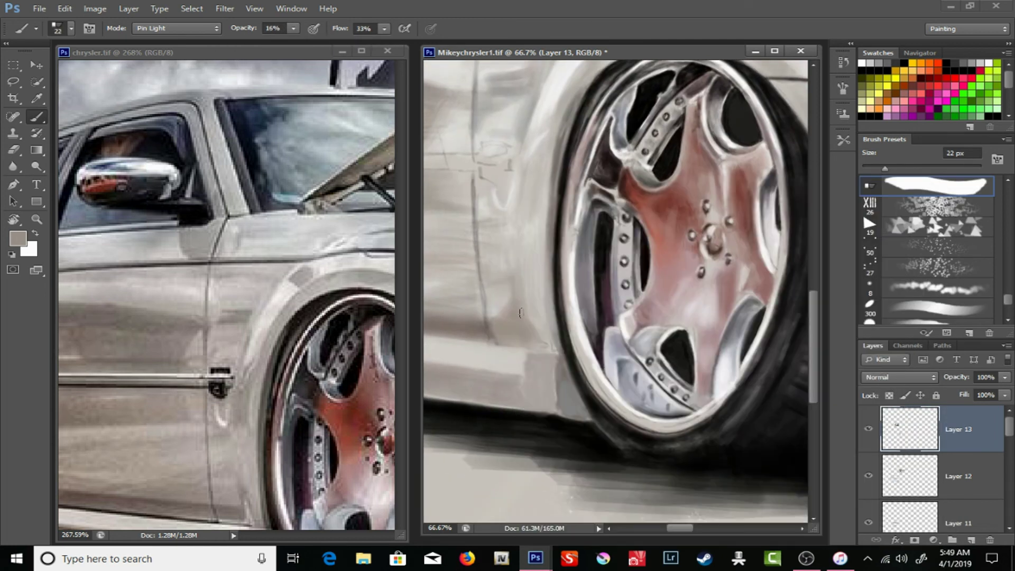
# - Dab faint light grey highlight strokes on the door beside the front wheel
pyautogui.keyDown('alt'); pyautogui.click(507, 312); pyautogui.keyUp('alt')
pyautogui.moveTo(502, 288); pyautogui.dragTo(491, 317)
pyautogui.keyDown('alt'); pyautogui.click(485, 309); pyautogui.keyUp('alt')
pyautogui.rightClick(518, 181)
pyautogui.moveTo(550, 211); pyautogui.dragTo(541, 211)
pyautogui.press('Return')
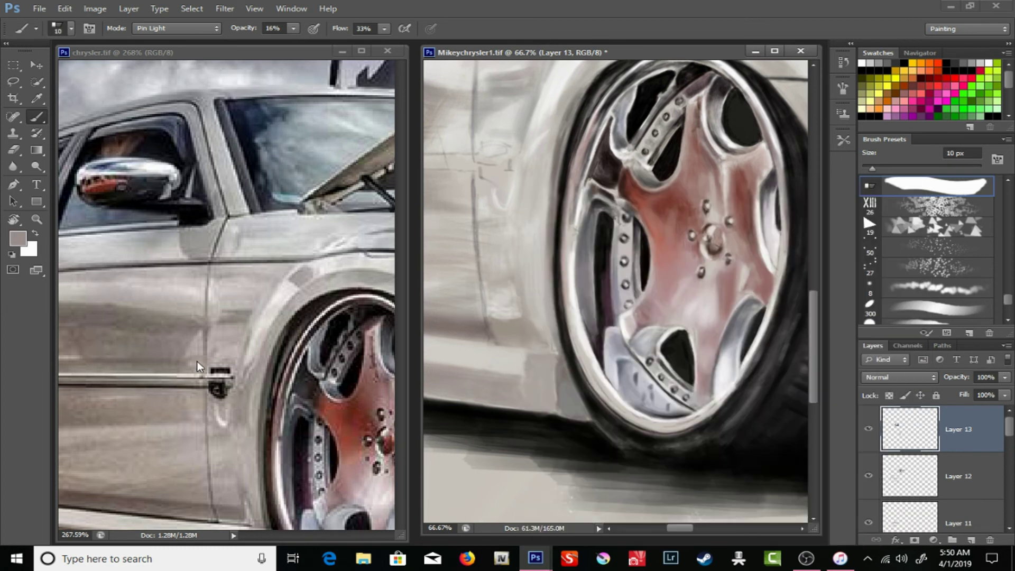
pyautogui.press('x')
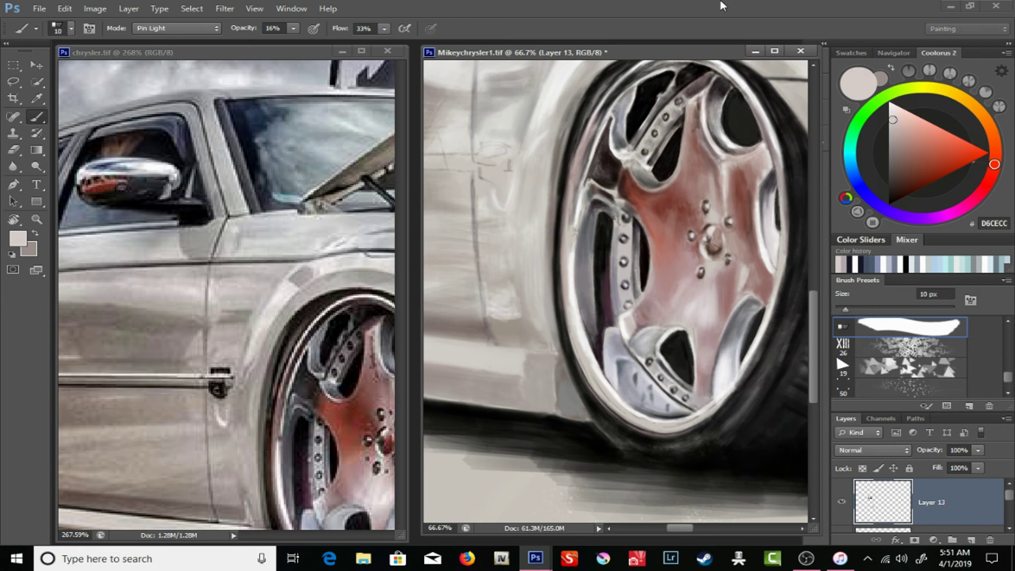
# - Sample a light grey from the reference, add new empty Layer 14, and pick a 7 px brush
pyautogui.scroll(-2, 503, 300)
pyautogui.scroll(-3, 227, 296)
pyautogui.press('super')
pyautogui.press('super')
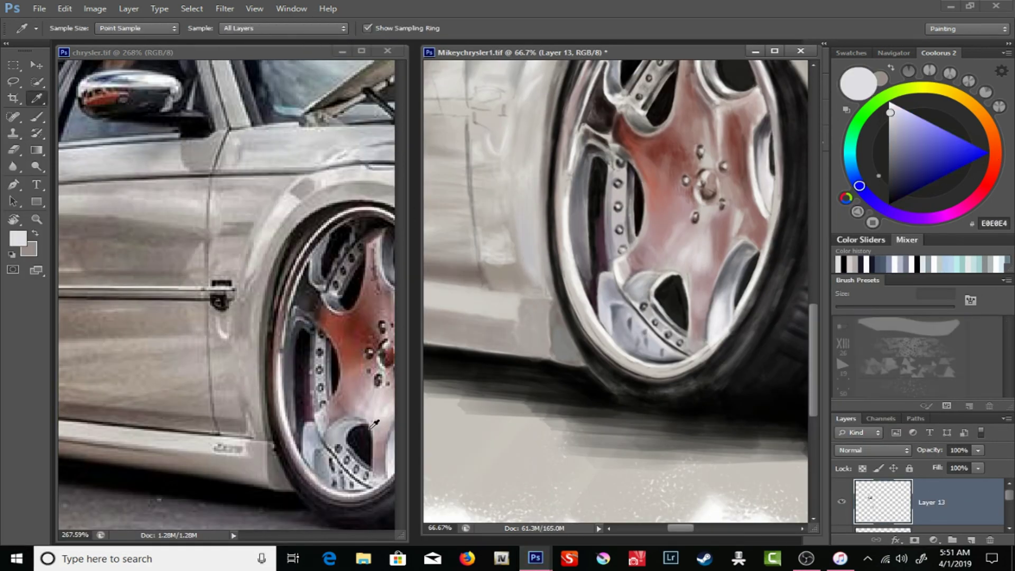
pyautogui.keyDown('alt'); pyautogui.click(531, 178); pyautogui.keyUp('alt')
pyautogui.hotkey('ctrl', 'shift', 'alt', 'n')
pyautogui.rightClick(521, 259)
pyautogui.rightClick(522, 280)
pyautogui.keyDown('alt'); pyautogui.click(571, 280); pyautogui.keyUp('alt')
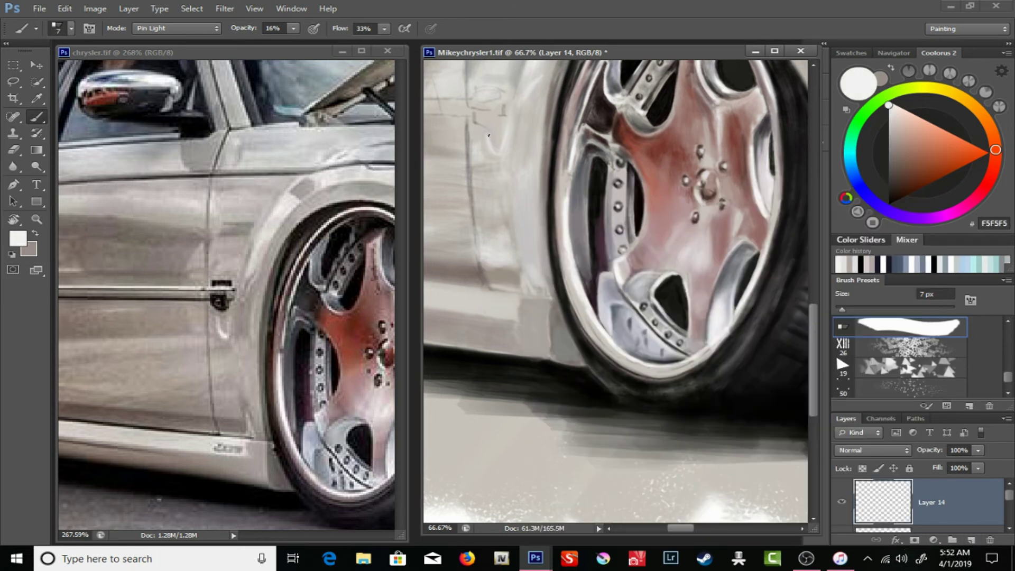
# - Sample a grey-brown tone and delete the unused new layer
pyautogui.moveTo(534, 124); pyautogui.dragTo(516, 174)
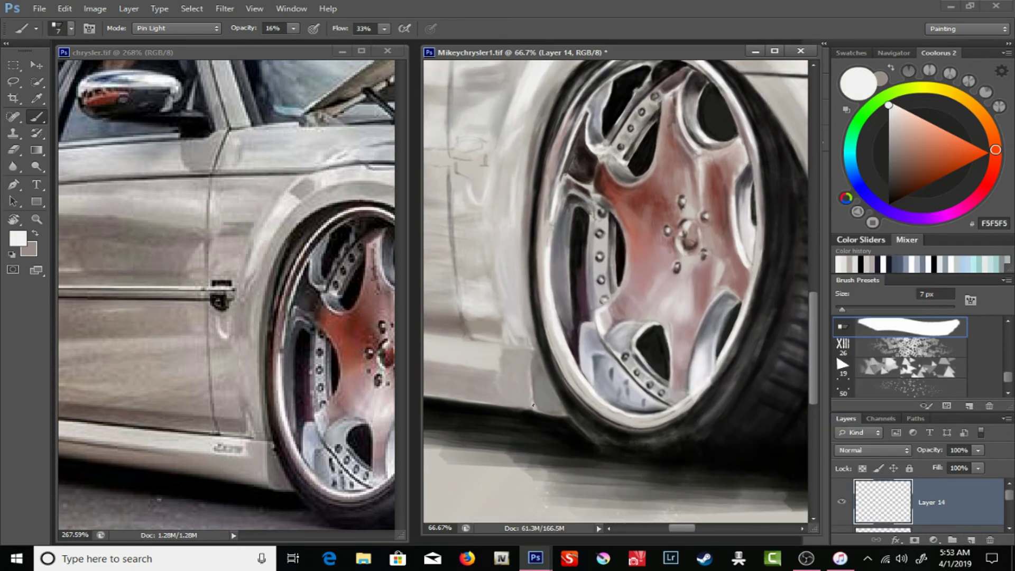
pyautogui.moveTo(529, 238); pyautogui.dragTo(590, 246)
pyautogui.click(904, 153)
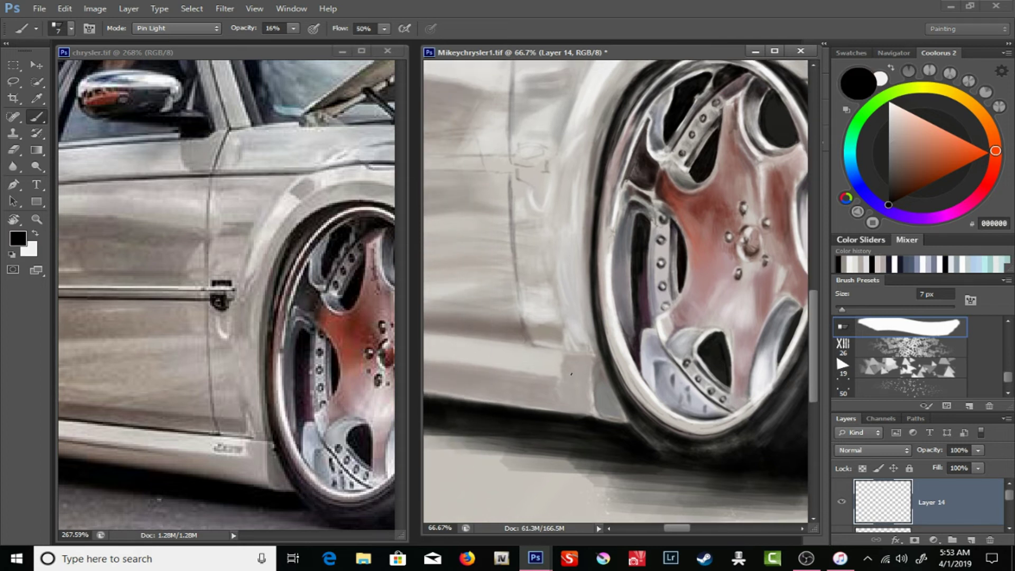
pyautogui.press('w')
pyautogui.click(894, 154)
pyautogui.press('e')
pyautogui.rightClick(521, 220)
pyautogui.press('Escape')
pyautogui.press('Delete')
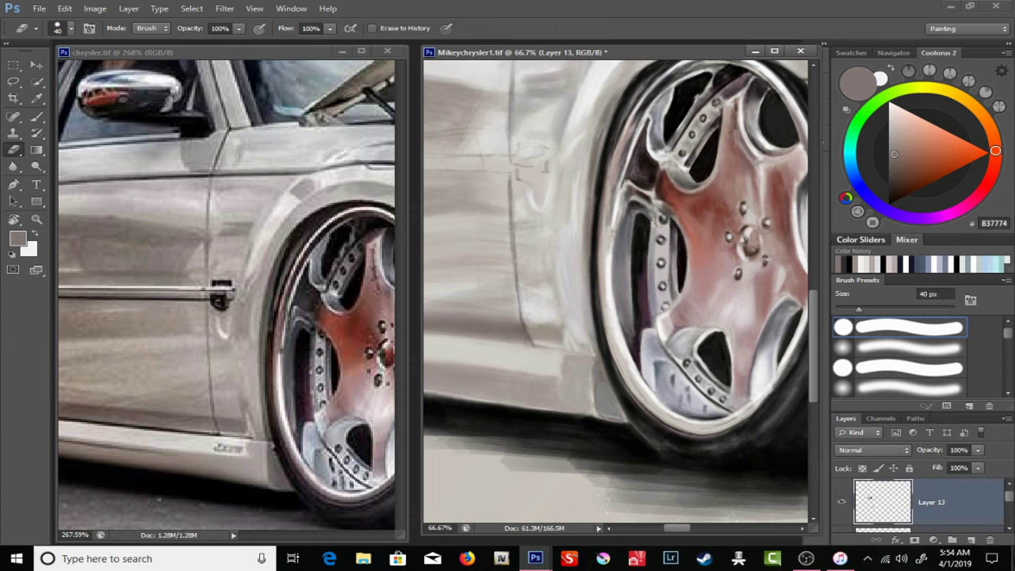
pyautogui.press('b')
# - Paint light grey strokes along the door sill with a 16 px brush at 69% opacity
pyautogui.rightClick(478, 151)
pyautogui.write('16')
pyautogui.press('Return')
pyautogui.press('0')
pyautogui.keyDown('alt'); pyautogui.click(507, 186); pyautogui.keyUp('alt')
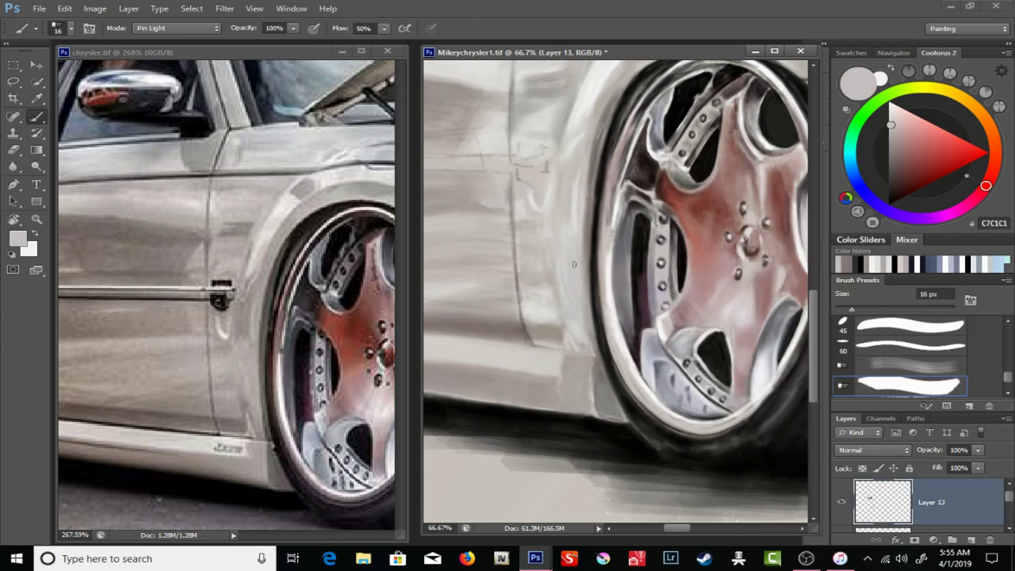
pyautogui.keyDown('alt'); pyautogui.click(581, 338); pyautogui.keyUp('alt')
pyautogui.moveTo(293, 28); pyautogui.dragTo(273, 42)
pyautogui.moveTo(510, 364); pyautogui.dragTo(569, 359)
pyautogui.moveTo(479, 360); pyautogui.dragTo(533, 360)
# - Rotate the view sideways and set a 38 px white brush at 43% opacity
pyautogui.moveTo(502, 304); pyautogui.dragTo(663, 301)
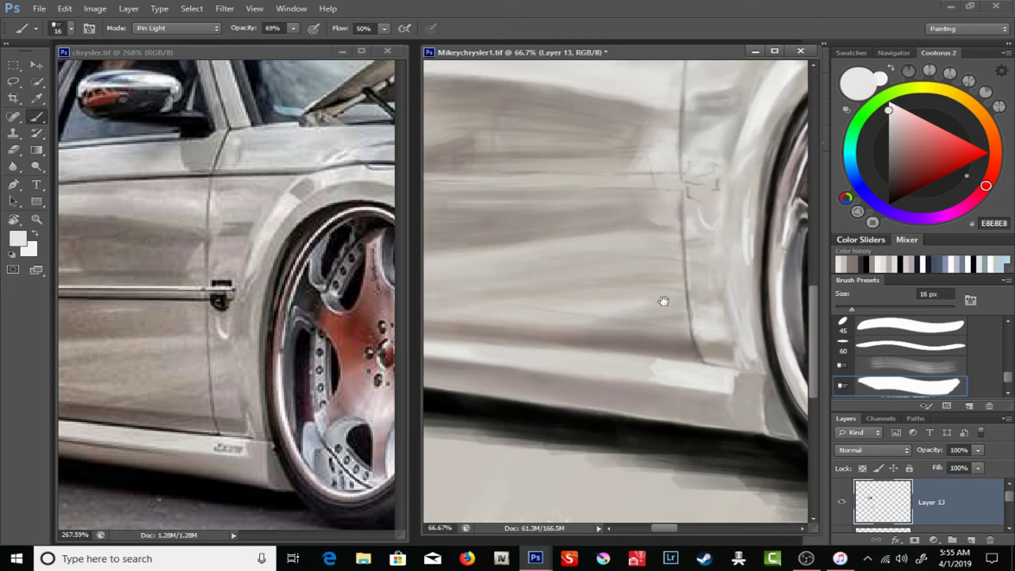
pyautogui.keyDown('alt'); pyautogui.scroll(-3, 663, 301); pyautogui.keyUp('alt')
pyautogui.rightClick(579, 183)
pyautogui.write('38')
pyautogui.press('Return')
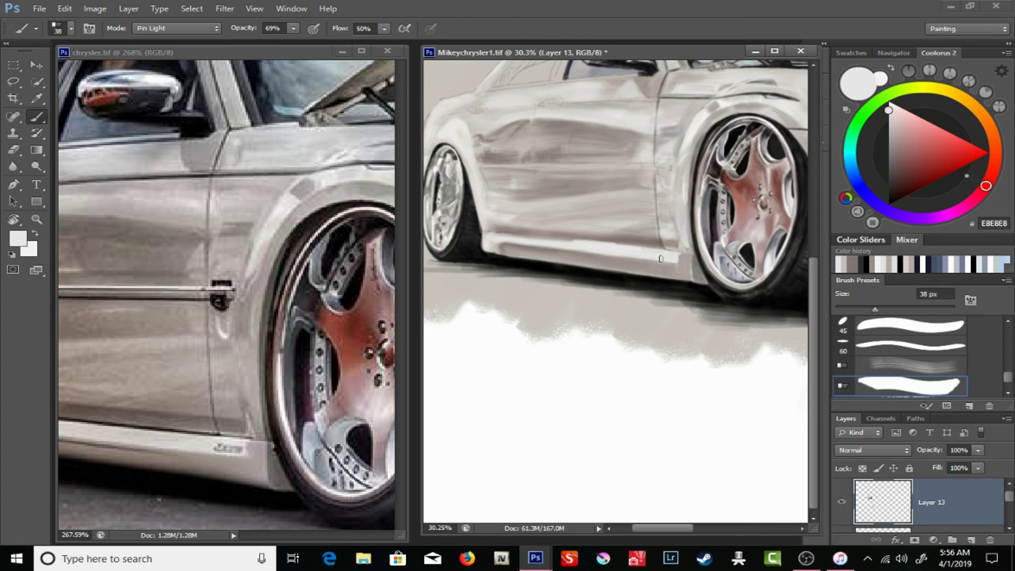
pyautogui.moveTo(660, 258); pyautogui.dragTo(487, 224)
pyautogui.keyDown('alt'); pyautogui.click(550, 207); pyautogui.keyUp('alt')
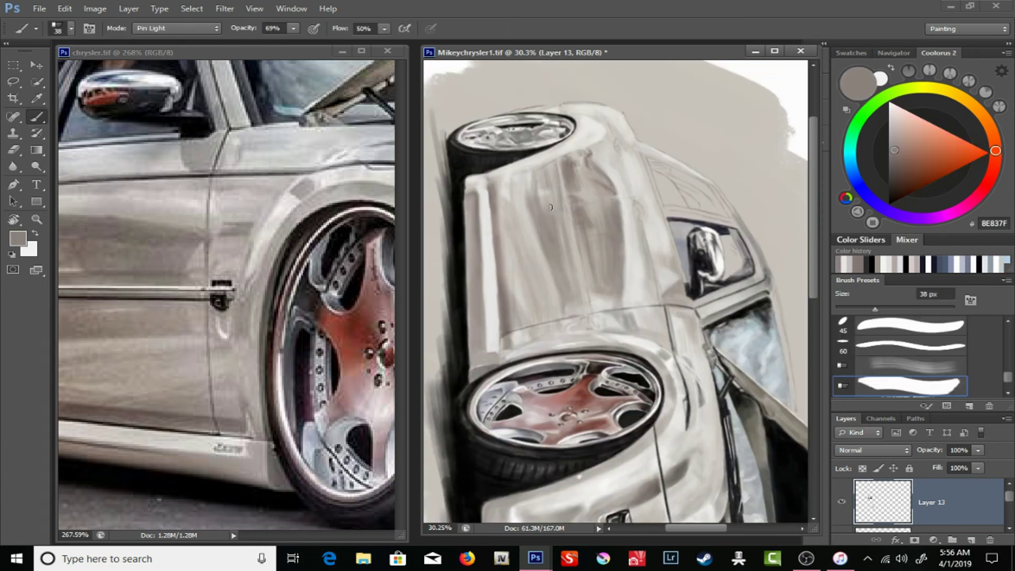
pyautogui.press('e')
pyautogui.press('b')
pyautogui.press('x')
pyautogui.press('4')
pyautogui.press('3')
# - Paint loose vertical white strokes over the grey backdrop, then reset the view upright
pyautogui.scroll(3, 521, 136)
pyautogui.moveTo(523, 127); pyautogui.dragTo(526, 217)
pyautogui.moveTo(536, 258)
pyautogui.mouseDown()
pyautogui.moveTo(538, 178)
pyautogui.moveTo(525, 374)
pyautogui.mouseUp()
pyautogui.moveTo(523, 122)
pyautogui.mouseDown()
pyautogui.moveTo(512, 340)
pyautogui.moveTo(490, 269)
pyautogui.mouseUp()
pyautogui.press('r')
pyautogui.press('z')
pyautogui.scroll(-5, 615, 291)
pyautogui.scroll(-2, 227, 291)
# - Switch the painting colour to near-white at 10% opacity, then sample a dark brown-grey from the painting
pyautogui.scroll(3, 615, 291)
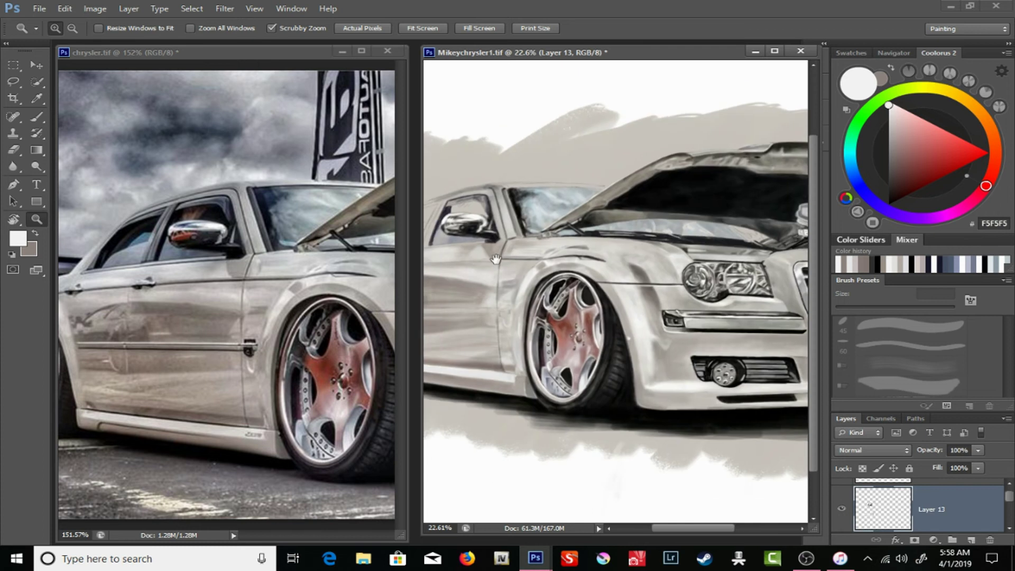
pyautogui.click(41, 117)
pyautogui.press('x')
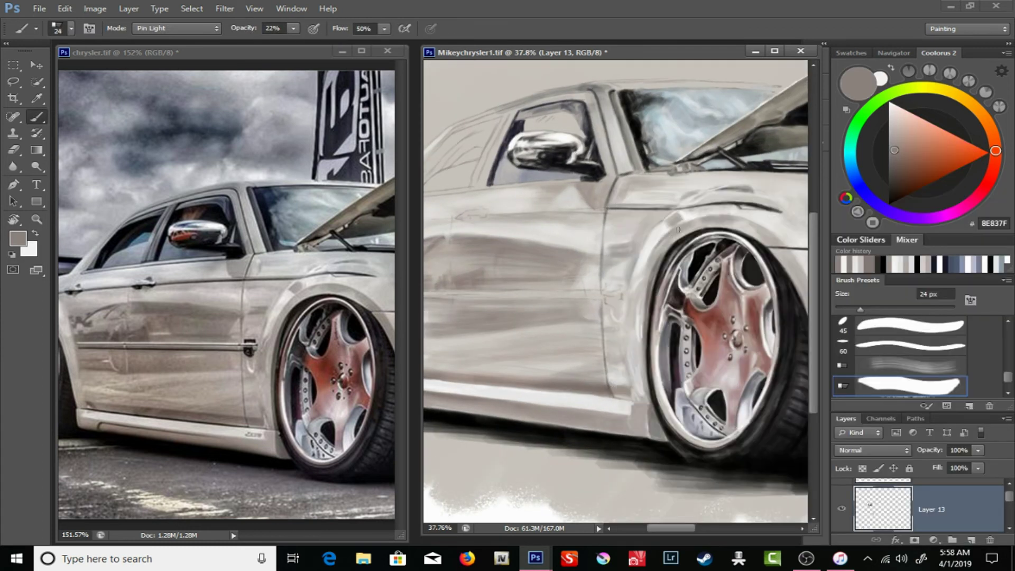
pyautogui.press('x')
pyautogui.press('1')
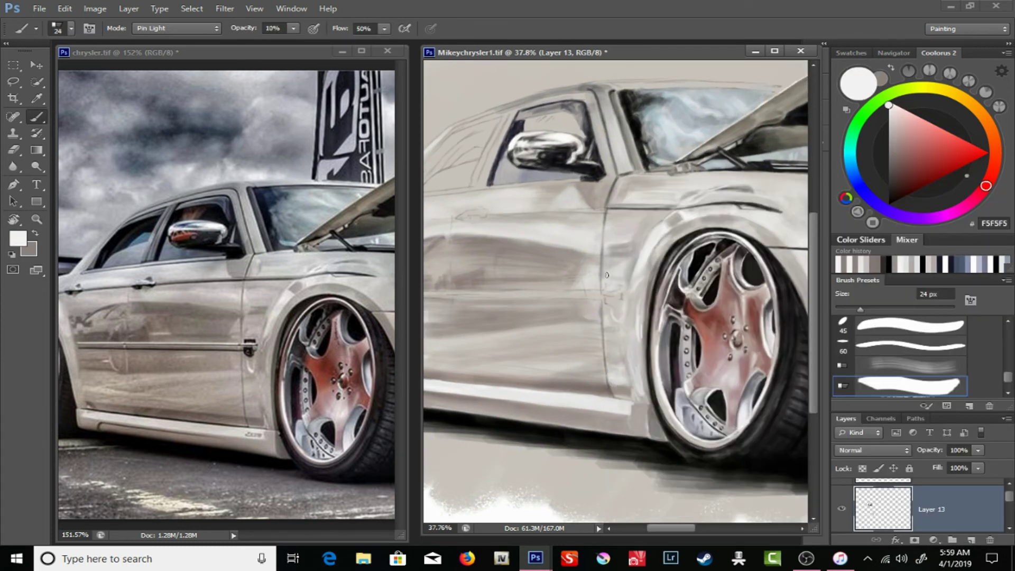
pyautogui.keyDown('alt'); pyautogui.click(634, 333); pyautogui.keyUp('alt')
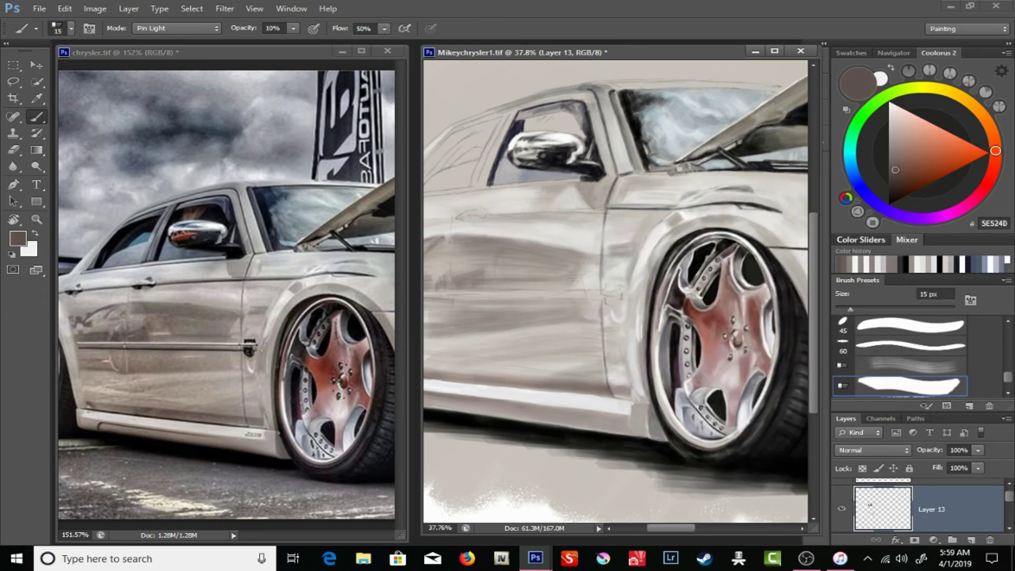
# - Add a new layer and shade the lower door with a faint 20 px stroke at 8% opacity
pyautogui.hotkey('ctrl', 'shift', 'alt', 'n')
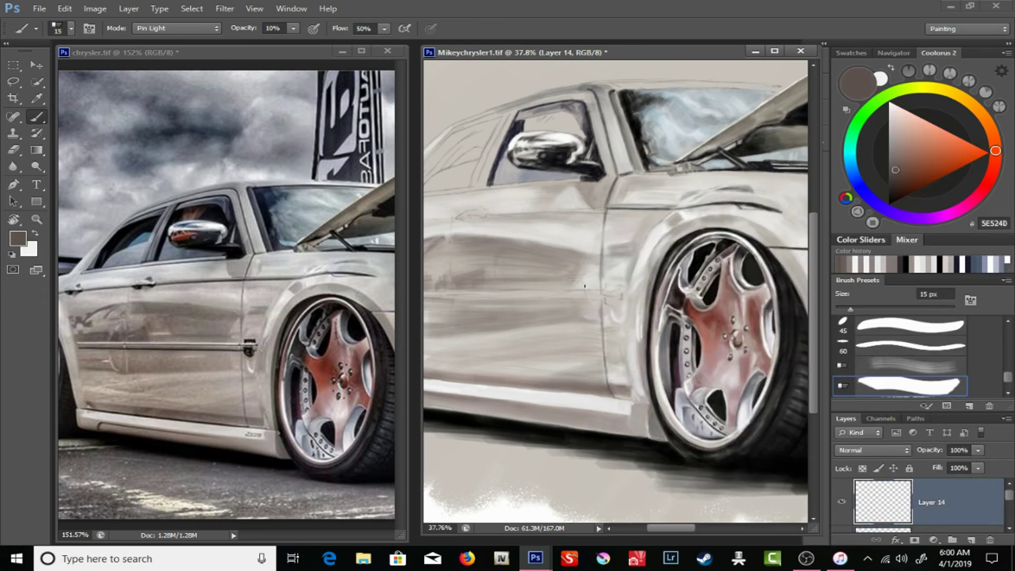
pyautogui.rightClick(614, 376)
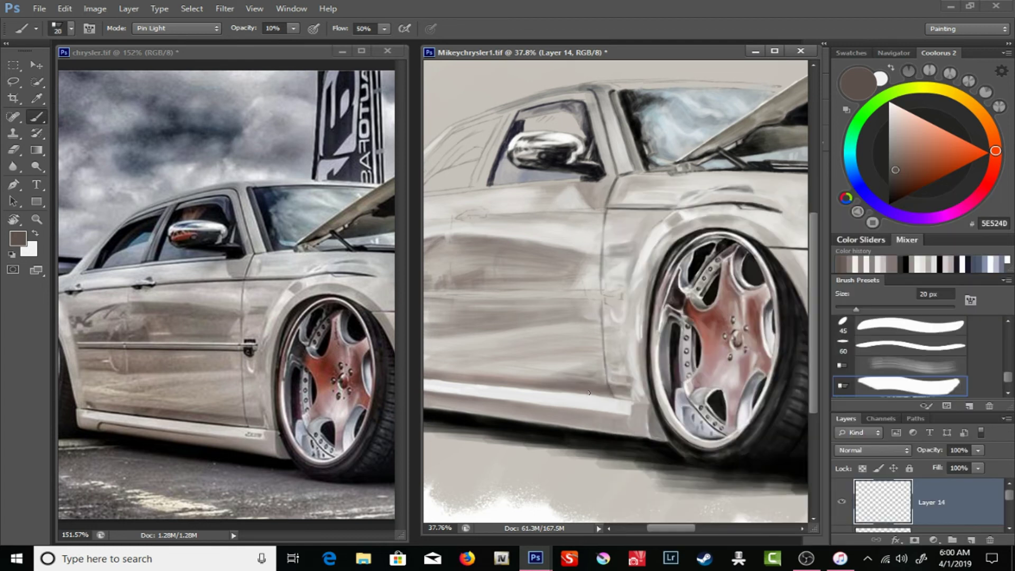
pyautogui.moveTo(539, 360); pyautogui.dragTo(605, 333)
pyautogui.press('0')
pyautogui.press('8')
pyautogui.moveTo(528, 353); pyautogui.dragTo(547, 353)
# - Sample greys from the door and reference photo, then lay faint 35 px strokes across the door
pyautogui.keyDown('alt'); pyautogui.click(619, 359); pyautogui.keyUp('alt')
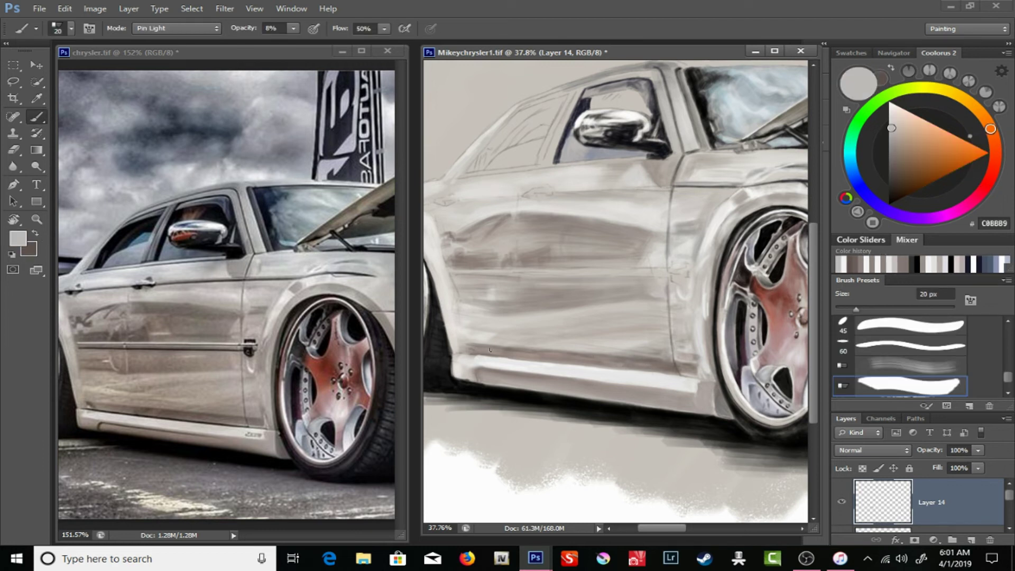
pyautogui.keyDown('alt'); pyautogui.click(477, 338); pyautogui.keyUp('alt')
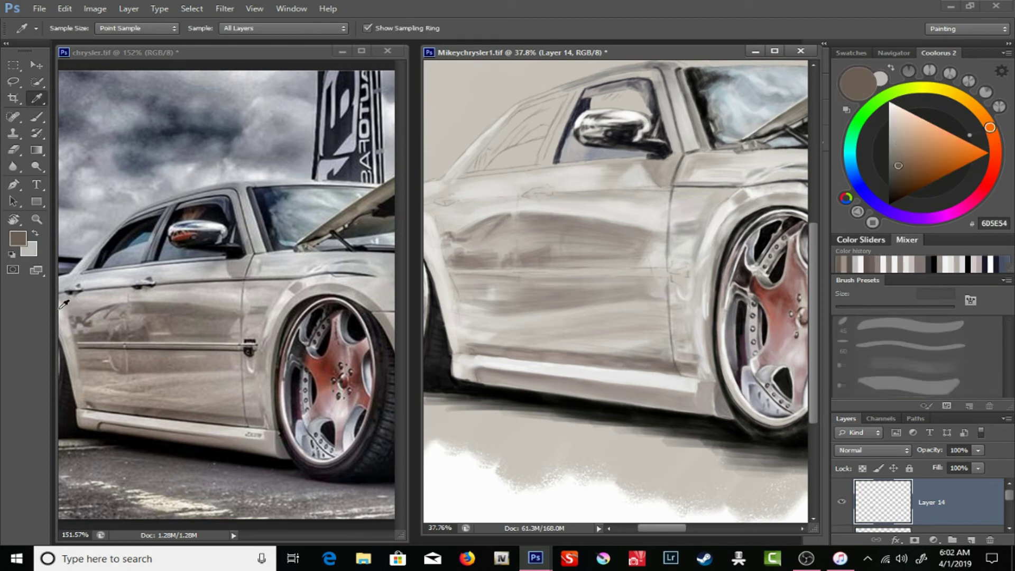
pyautogui.press(']')
pyautogui.press(']')
pyautogui.press(']')
pyautogui.rightClick(477, 335)
pyautogui.doubleClick(505, 326)
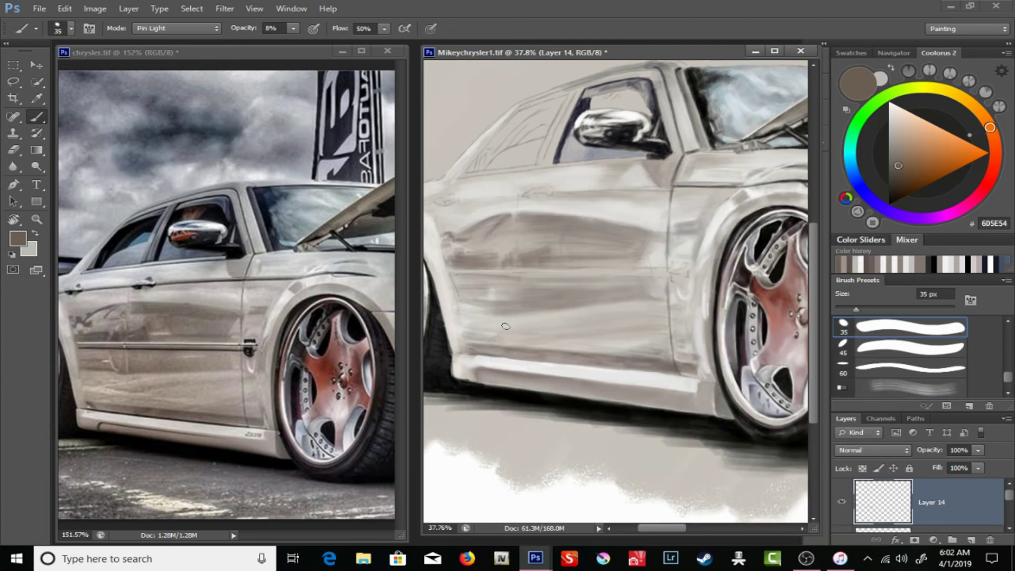
pyautogui.moveTo(293, 28); pyautogui.dragTo(292, 41)
pyautogui.moveTo(455, 285); pyautogui.dragTo(498, 280)
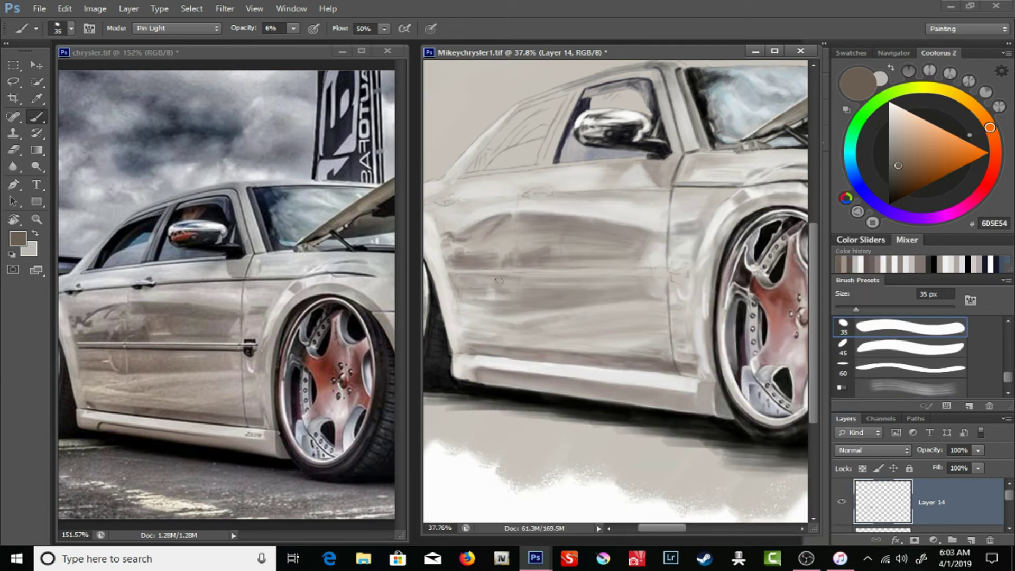
# - Paint soft 46 px strokes across the door, then darken it with a 25 px stroke
pyautogui.rightClick(597, 294)
pyautogui.moveTo(604, 211); pyautogui.dragTo(607, 211)
pyautogui.press('Return')
pyautogui.moveTo(523, 222)
pyautogui.mouseDown()
pyautogui.moveTo(603, 227)
pyautogui.moveTo(585, 234)
pyautogui.moveTo(596, 211)
pyautogui.mouseUp()
pyautogui.rightClick(581, 246)
pyautogui.press('Return')
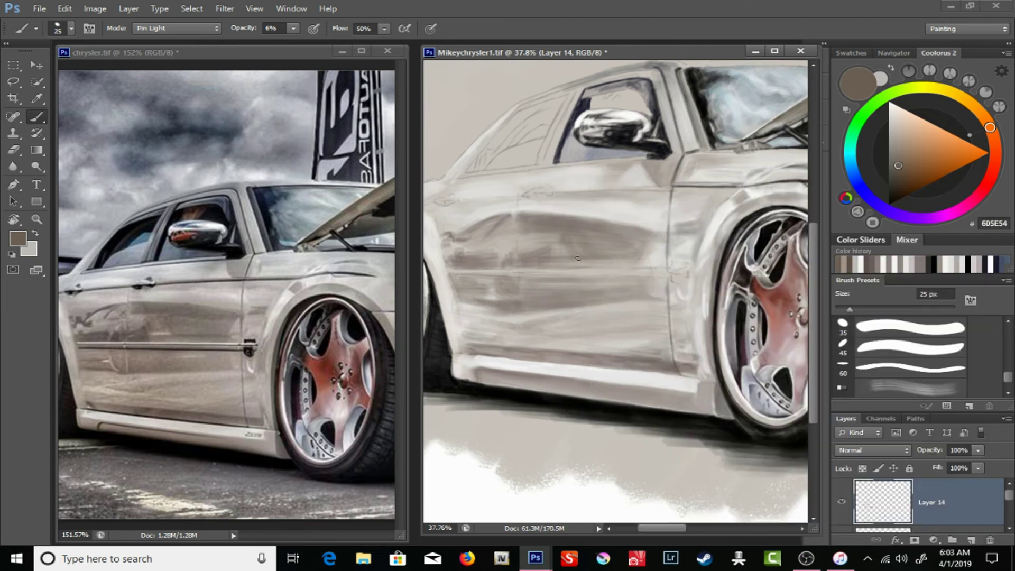
pyautogui.moveTo(465, 232); pyautogui.dragTo(499, 217)
# - Set brush opacity to 13% and sample pale warm greys and a near-white highlight from the reference
pyautogui.keyDown('alt'); pyautogui.click(519, 351); pyautogui.keyUp('alt')
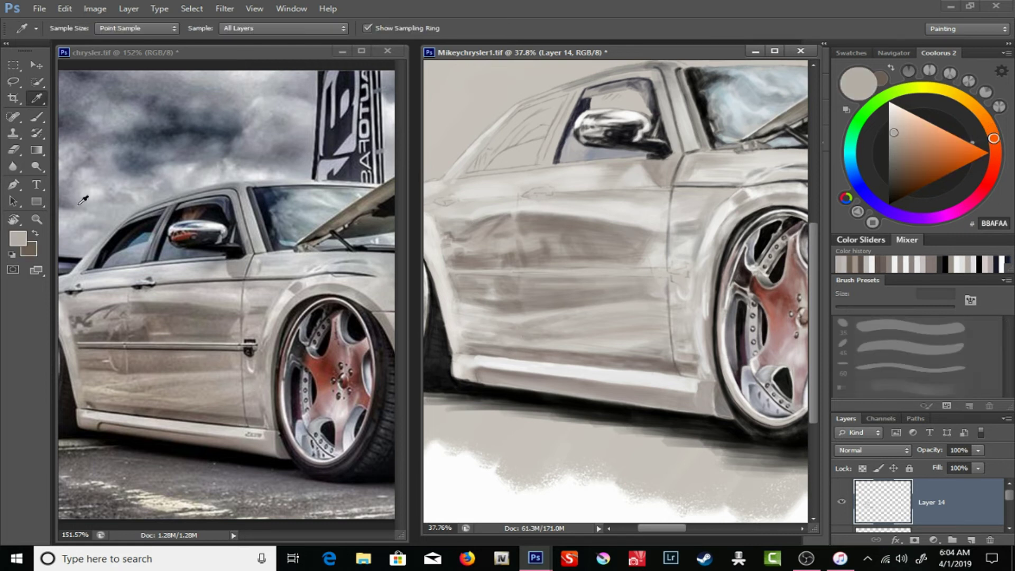
pyautogui.keyDown('alt'); pyautogui.click(592, 309); pyautogui.keyUp('alt')
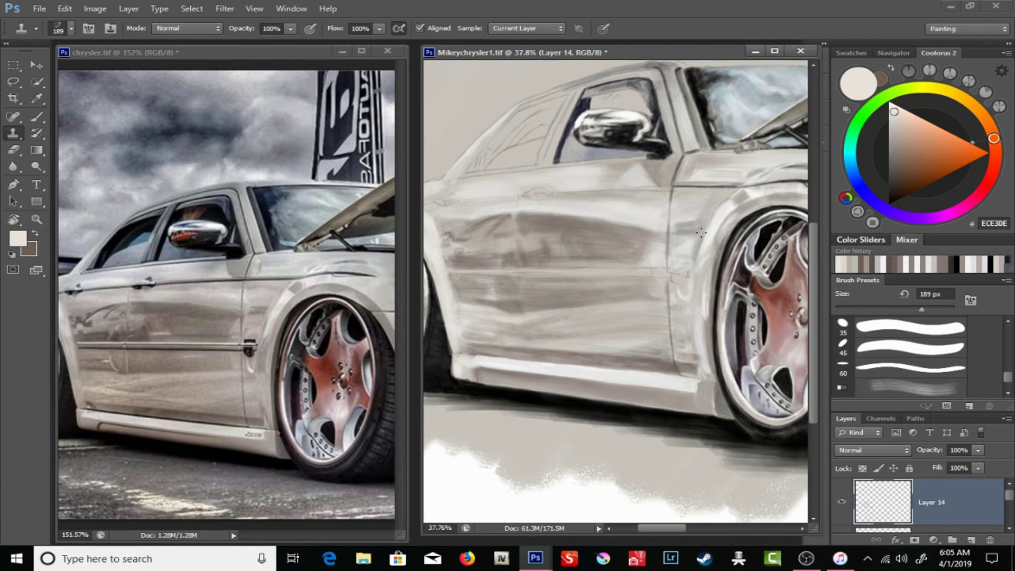
pyautogui.rightClick(549, 182)
pyautogui.press('Escape')
pyautogui.press('1')
pyautogui.press('3')
pyautogui.keyDown('alt'); pyautogui.click(525, 317); pyautogui.keyUp('alt')
pyautogui.keyDown('alt'); pyautogui.click(482, 333); pyautogui.keyUp('alt')
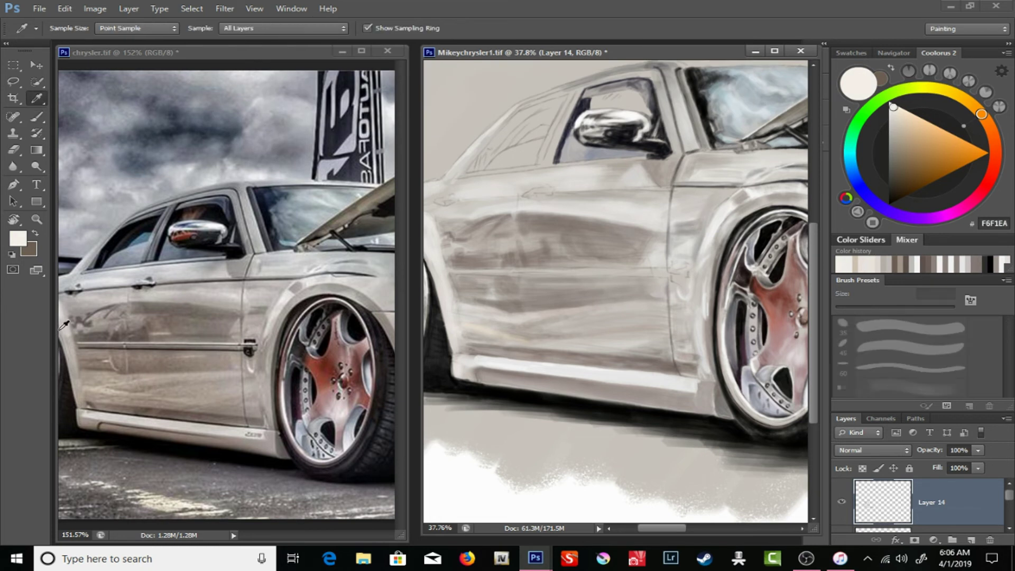
pyautogui.keyDown('alt'); pyautogui.click(892, 107); pyautogui.keyUp('alt')
# - Set a 32 px brush at 8% and sample rear-door warm grey, then dark charcoal at 6%
pyautogui.rightClick(555, 344)
pyautogui.press('0')
pyautogui.press('8')
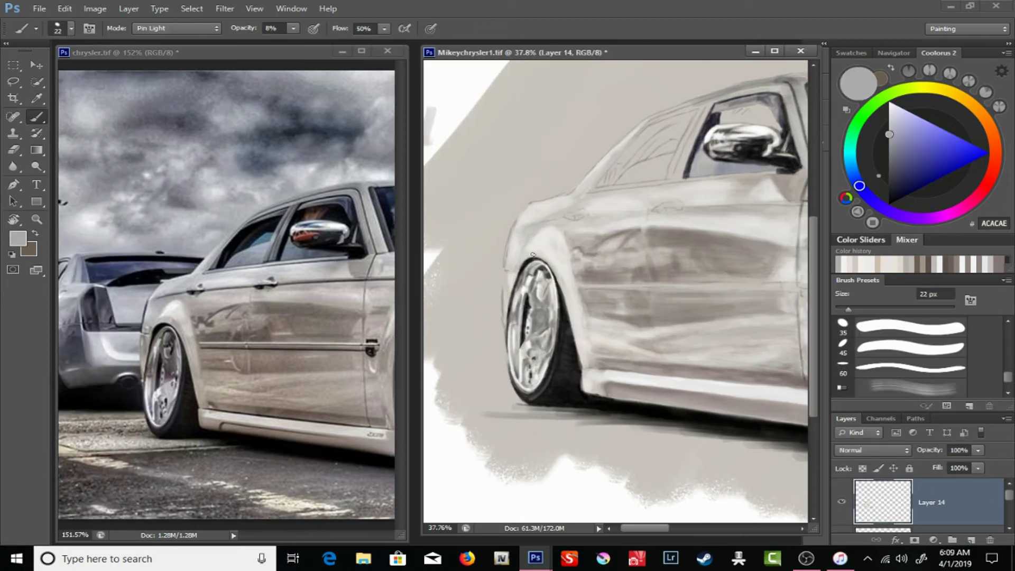
pyautogui.keyDown('alt'); pyautogui.click(565, 279); pyautogui.keyUp('alt')
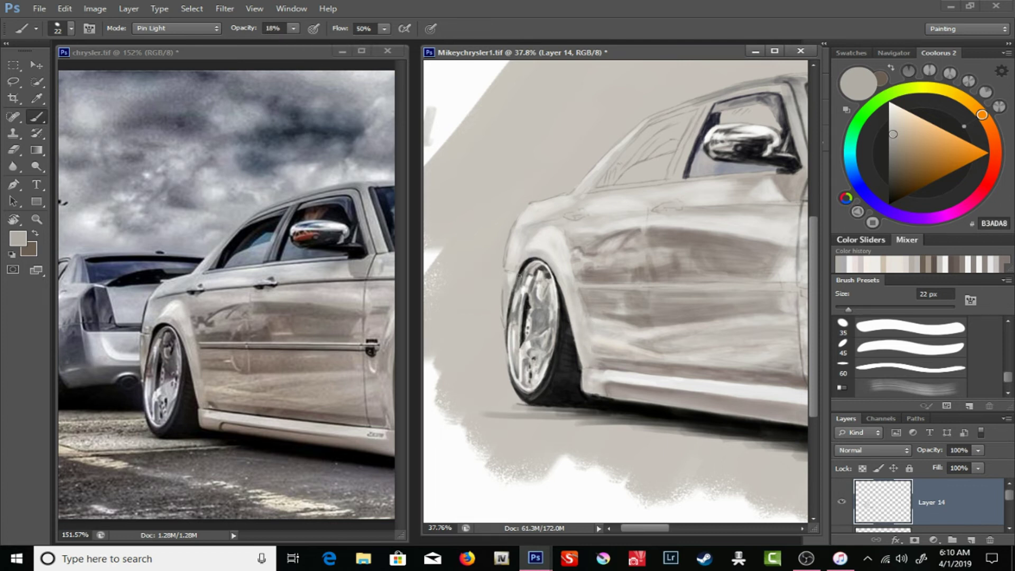
pyautogui.keyDown('alt'); pyautogui.click(514, 283); pyautogui.keyUp('alt')
pyautogui.press('0')
pyautogui.press('6')
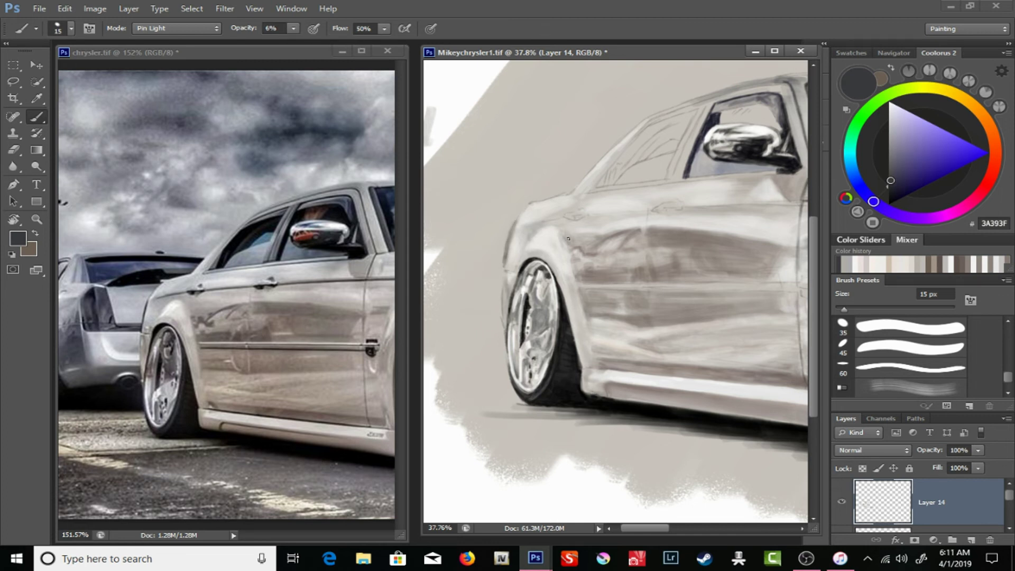
# - Sample near-black and fill the window glass above the mirror and its left pillar at 100% flow
pyautogui.press('i')
pyautogui.click(333, 207)
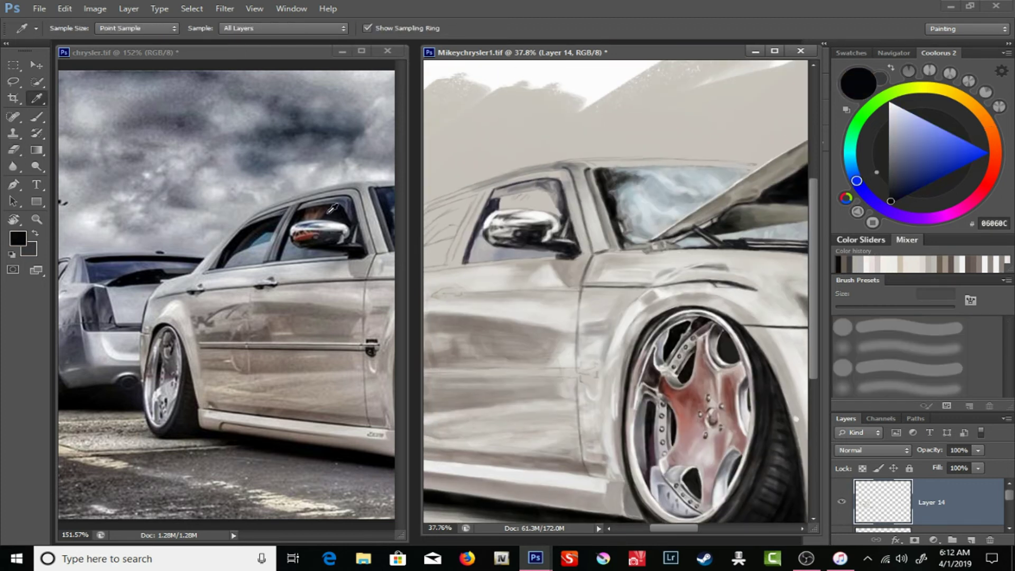
pyautogui.scroll(5, 466, 178)
pyautogui.press('b')
pyautogui.moveTo(668, 236); pyautogui.dragTo(697, 267)
pyautogui.hotkey('shift', '0')
pyautogui.moveTo(666, 209)
pyautogui.mouseDown()
pyautogui.moveTo(650, 245)
pyautogui.moveTo(687, 258)
pyautogui.mouseUp()
pyautogui.moveTo(613, 239)
pyautogui.mouseDown()
pyautogui.moveTo(648, 249)
pyautogui.moveTo(657, 203)
pyautogui.moveTo(690, 248)
pyautogui.mouseUp()
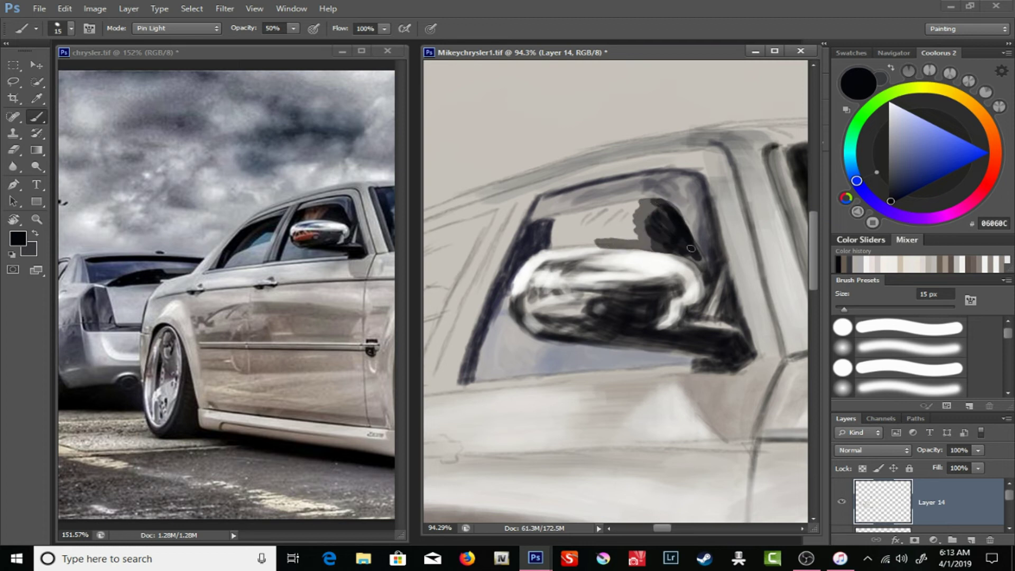
pyautogui.moveTo(598, 243)
pyautogui.mouseDown()
pyautogui.moveTo(653, 227)
pyautogui.moveTo(653, 200)
pyautogui.mouseUp()
pyautogui.moveTo(579, 214)
pyautogui.mouseDown()
pyautogui.moveTo(663, 198)
pyautogui.moveTo(646, 216)
pyautogui.moveTo(547, 245)
pyautogui.moveTo(598, 211)
pyautogui.moveTo(510, 270)
pyautogui.moveTo(502, 293)
pyautogui.mouseUp()
pyautogui.moveTo(547, 254)
pyautogui.mouseDown()
pyautogui.moveTo(520, 246)
pyautogui.moveTo(462, 383)
pyautogui.mouseUp()
pyautogui.moveTo(502, 270); pyautogui.dragTo(479, 346)
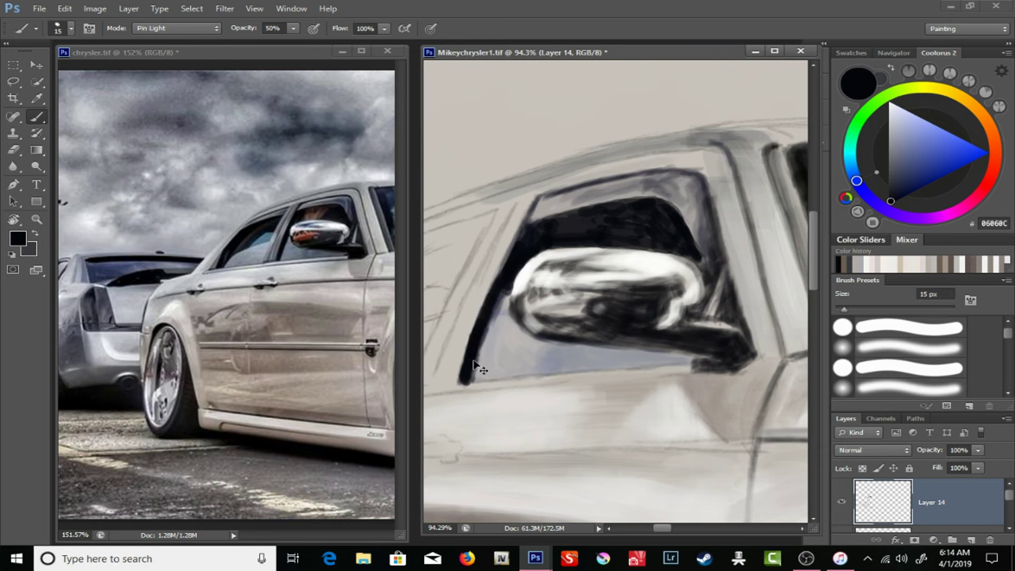
# - Outline the mirror's top and right edges in dark with an 11 px brush
pyautogui.rightClick(473, 364)
pyautogui.moveTo(531, 255); pyautogui.dragTo(592, 242)
pyautogui.moveTo(695, 255)
pyautogui.mouseDown()
pyautogui.moveTo(694, 300)
pyautogui.moveTo(730, 285)
pyautogui.mouseUp()
pyautogui.moveTo(719, 319); pyautogui.dragTo(745, 296)
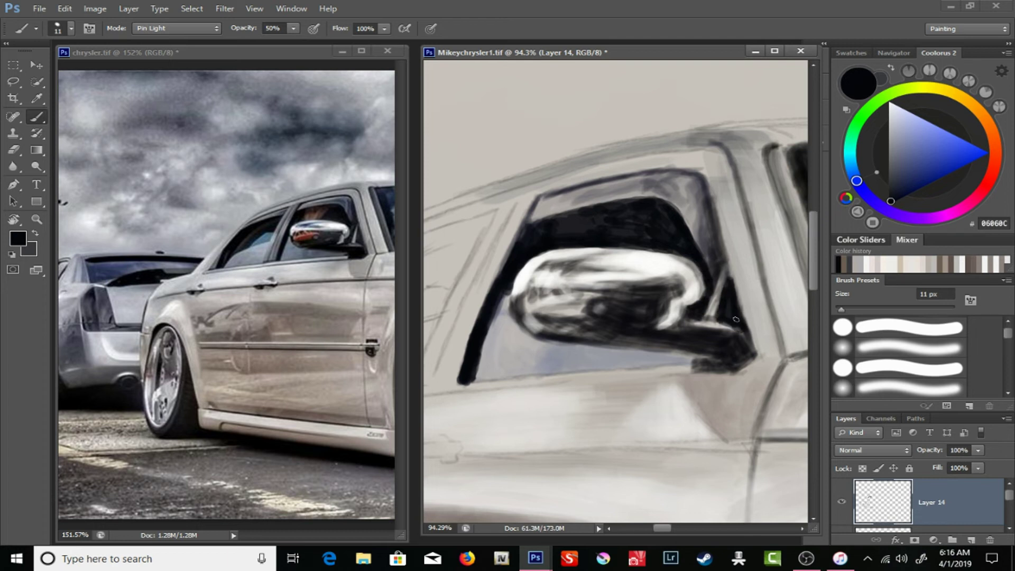
# - Add a new layer, zoom in on the mirror, and paint the arm in the window brown
pyautogui.hotkey('ctrl', 'shift', 'alt', 'n')
pyautogui.press('z')
pyautogui.moveTo(634, 317); pyautogui.dragTo(933, 488)
pyautogui.press('b')
pyautogui.keyDown('alt'); pyautogui.scroll(3, 613, 264); pyautogui.keyUp('alt')
pyautogui.keyDown('alt'); pyautogui.scroll(3, 227, 264); pyautogui.keyUp('alt')
pyautogui.keyDown('alt'); pyautogui.click(312, 208); pyautogui.keyUp('alt')
pyautogui.moveTo(534, 233)
pyautogui.mouseDown()
pyautogui.moveTo(571, 242)
pyautogui.moveTo(618, 206)
pyautogui.mouseUp()
pyautogui.moveTo(561, 253)
pyautogui.mouseDown()
pyautogui.moveTo(581, 217)
pyautogui.moveTo(602, 211)
pyautogui.mouseUp()
# - Paint the arm at 26% flow and 22% opacity, sampling several skin and shadow browns
pyautogui.hotkey('shift', '2')
pyautogui.hotkey('shift', '6')
pyautogui.moveTo(552, 257); pyautogui.dragTo(547, 229)
pyautogui.rightClick(565, 238)
pyautogui.press('Escape')
pyautogui.press('2')
pyautogui.press('2')
pyautogui.keyDown('alt'); pyautogui.click(585, 226); pyautogui.keyUp('alt')
pyautogui.keyDown('alt'); pyautogui.click(563, 238); pyautogui.keyUp('alt')
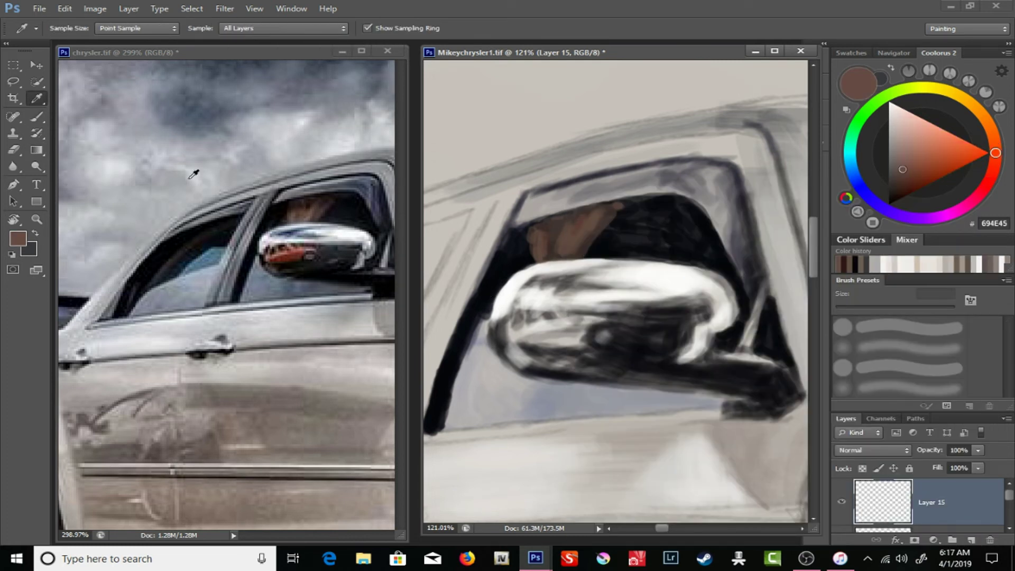
pyautogui.keyDown('alt'); pyautogui.click(585, 234); pyautogui.keyUp('alt')
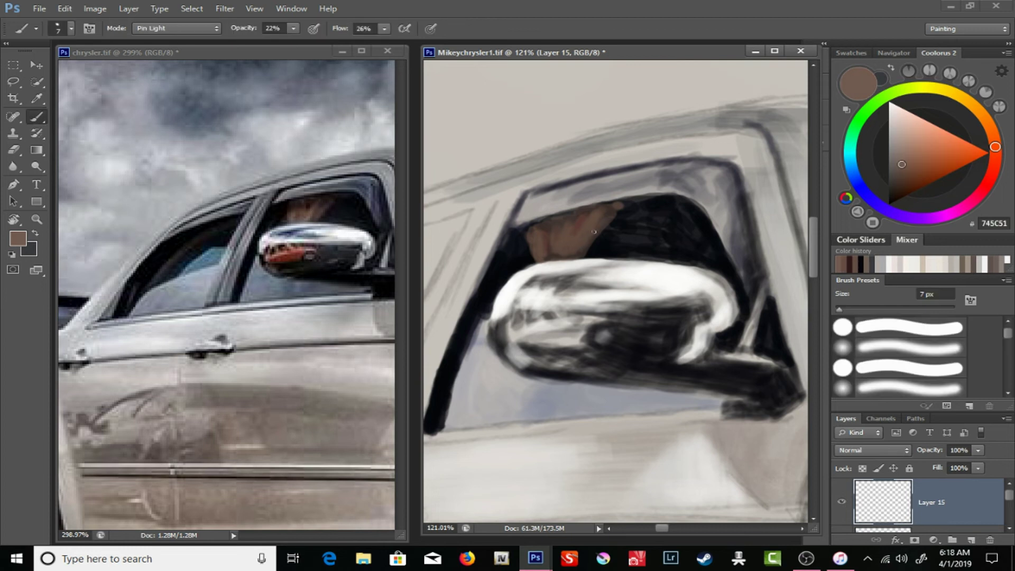
pyautogui.keyDown('alt'); pyautogui.click(594, 231); pyautogui.keyUp('alt')
pyautogui.press('i')
pyautogui.press('b')
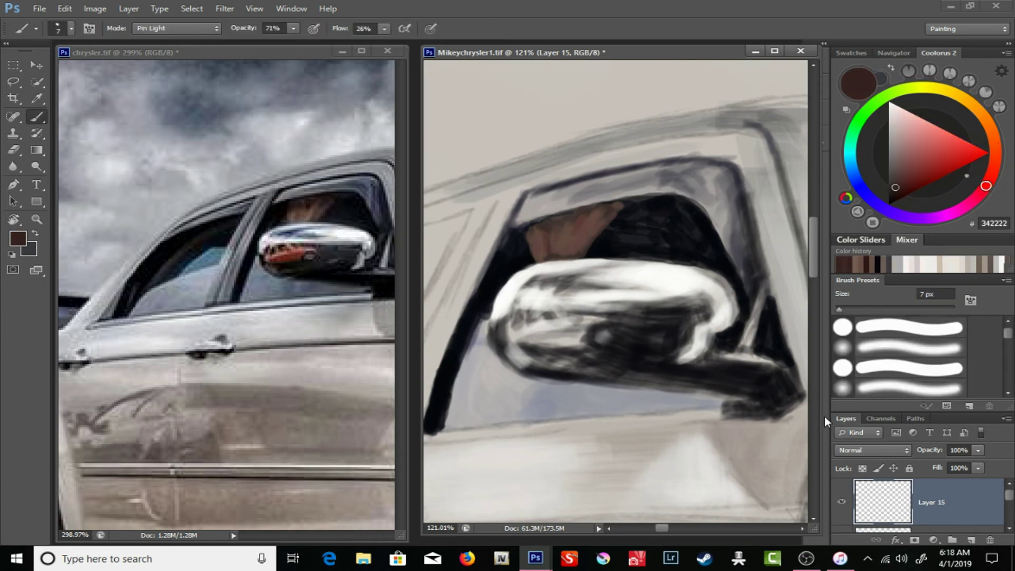
# - Set the eraser to 9% opacity, then paint a red mirror reflection with a 12 px brush at 13%
pyautogui.press('e')
pyautogui.press('0')
pyautogui.press('9')
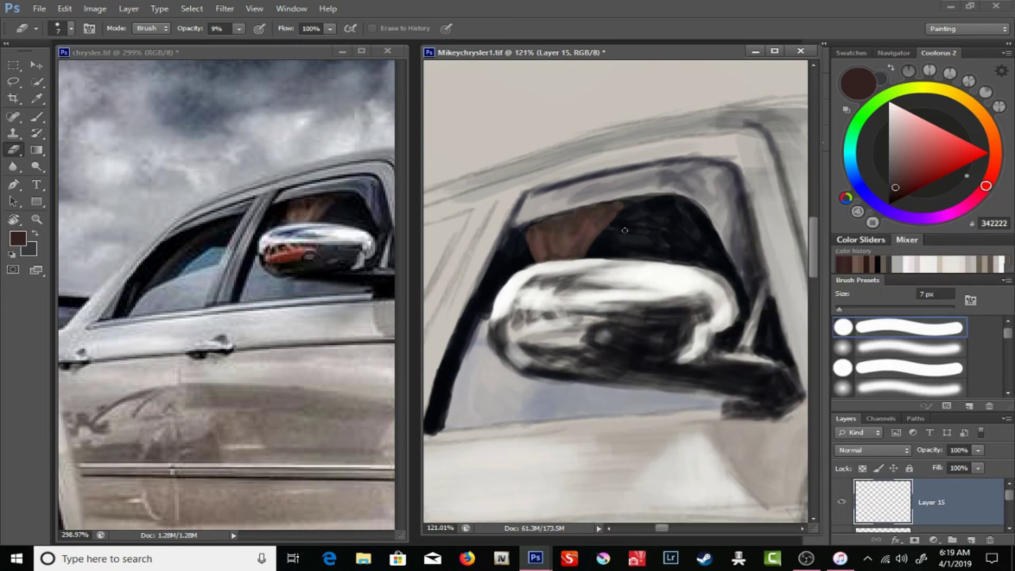
pyautogui.press('b')
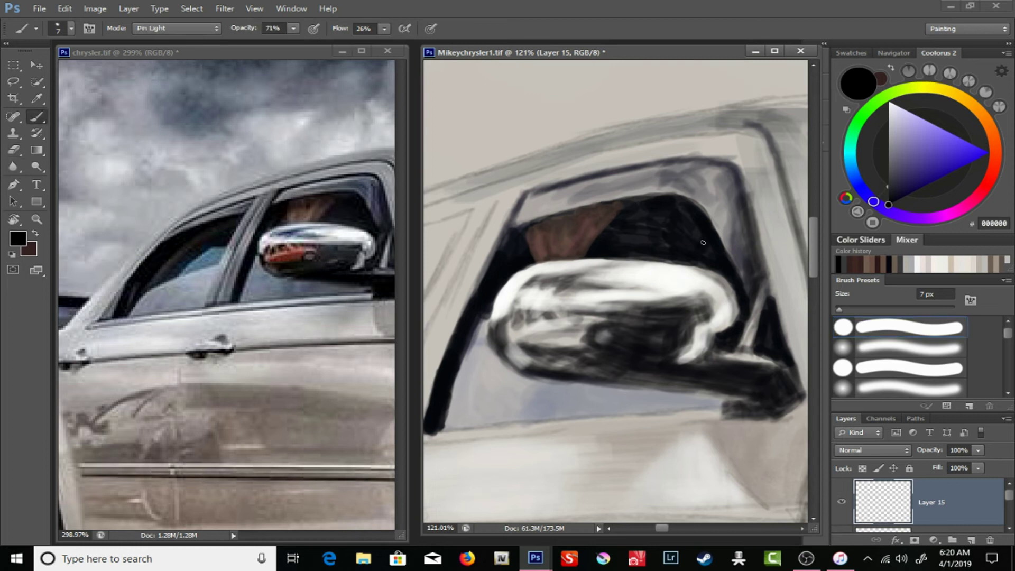
pyautogui.rightClick(541, 323)
pyautogui.press('Escape')
pyautogui.press('1')
pyautogui.press('3')
pyautogui.moveTo(521, 333)
pyautogui.mouseDown()
pyautogui.moveTo(560, 338)
pyautogui.moveTo(522, 338)
pyautogui.moveTo(565, 317)
pyautogui.moveTo(584, 347)
pyautogui.moveTo(621, 317)
pyautogui.moveTo(565, 312)
pyautogui.moveTo(703, 317)
pyautogui.moveTo(676, 365)
pyautogui.mouseUp()
# - Darken the mirror's face, lower-left edge and underside in black with a 6 px brush at 23%
pyautogui.press('x')
pyautogui.rightClick(549, 275)
pyautogui.press('2')
pyautogui.press('3')
pyautogui.moveTo(539, 290); pyautogui.dragTo(602, 261)
pyautogui.moveTo(506, 335)
pyautogui.mouseDown()
pyautogui.moveTo(528, 363)
pyautogui.moveTo(660, 385)
pyautogui.mouseUp()
pyautogui.moveTo(575, 370)
pyautogui.mouseDown()
pyautogui.moveTo(724, 391)
pyautogui.moveTo(682, 383)
pyautogui.mouseUp()
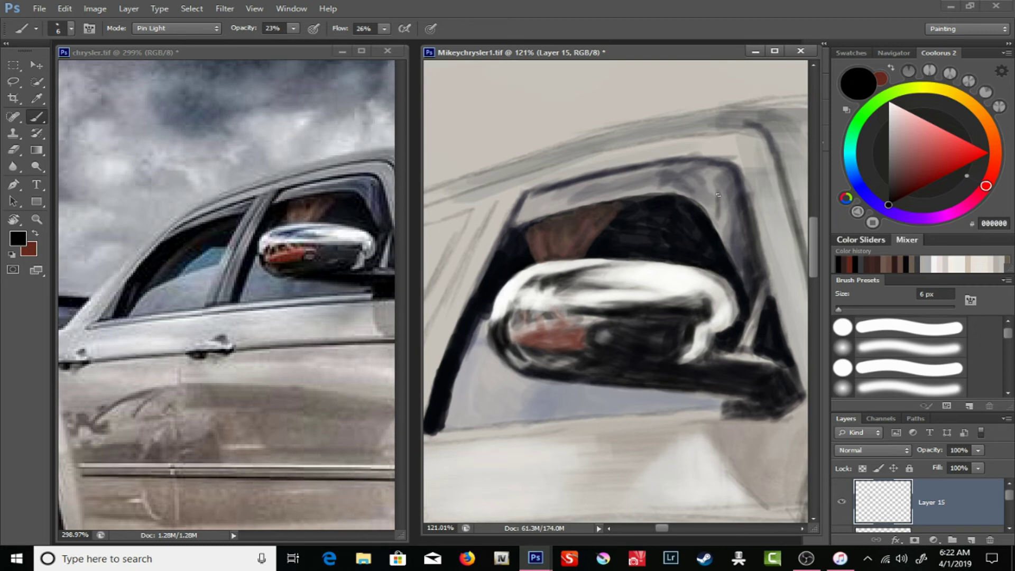
# - Darken the window frame along the door pillar, then set opacity to 21% and flow to 13%
pyautogui.moveTo(677, 207); pyautogui.dragTo(576, 211)
pyautogui.moveTo(589, 177); pyautogui.dragTo(616, 291)
pyautogui.moveTo(608, 253)
pyautogui.mouseDown()
pyautogui.moveTo(614, 288)
pyautogui.moveTo(600, 227)
pyautogui.moveTo(601, 282)
pyautogui.mouseUp()
pyautogui.press('4')
pyautogui.press('1')
pyautogui.hotkey('shift', '1')
pyautogui.hotkey('shift', '3')
pyautogui.press('2')
pyautogui.press('1')
# - Darken the upper window frame with blue-grey and near-black, adding light grey highlights
pyautogui.keyDown('alt'); pyautogui.click(539, 189); pyautogui.keyUp('alt')
pyautogui.press(']')
pyautogui.press(']')
pyautogui.press(']')
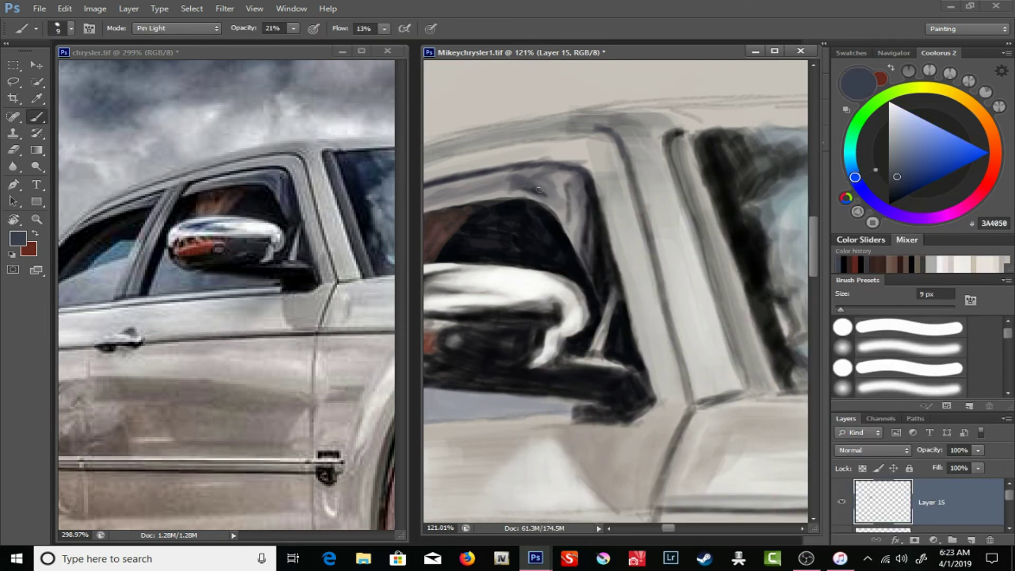
pyautogui.moveTo(515, 185); pyautogui.dragTo(471, 188)
pyautogui.keyDown('alt'); pyautogui.click(460, 191); pyautogui.keyUp('alt')
pyautogui.press('[')
pyautogui.moveTo(587, 165)
pyautogui.mouseDown()
pyautogui.moveTo(544, 165)
pyautogui.moveTo(650, 169)
pyautogui.mouseUp()
pyautogui.keyDown('alt'); pyautogui.click(540, 185); pyautogui.keyUp('alt')
pyautogui.moveTo(520, 185)
pyautogui.mouseDown()
pyautogui.moveTo(587, 175)
pyautogui.moveTo(475, 211)
pyautogui.moveTo(486, 200)
pyautogui.mouseUp()
pyautogui.click(888, 100)
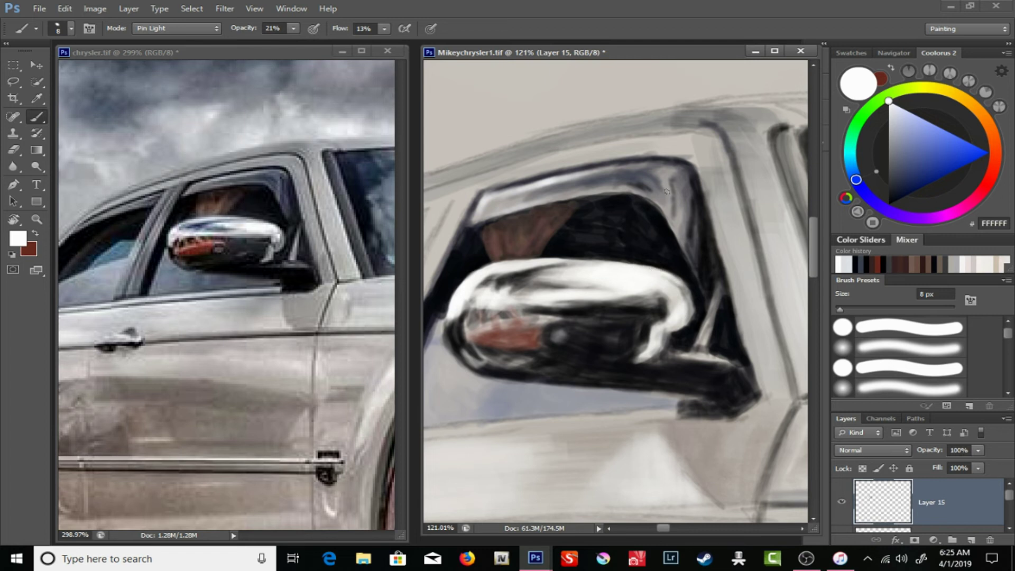
# - Paint black shadows beneath and around the mirror base at 65% opacity, then zoom out
pyautogui.keyDown('alt'); pyautogui.click(679, 409); pyautogui.keyUp('alt')
pyautogui.moveTo(674, 417)
pyautogui.mouseDown()
pyautogui.moveTo(682, 402)
pyautogui.moveTo(724, 402)
pyautogui.mouseUp()
pyautogui.press('6')
pyautogui.press('5')
pyautogui.moveTo(650, 393); pyautogui.dragTo(750, 378)
pyautogui.moveTo(740, 352); pyautogui.dragTo(650, 344)
pyautogui.moveTo(761, 369)
pyautogui.mouseDown()
pyautogui.moveTo(734, 417)
pyautogui.moveTo(679, 418)
pyautogui.mouseUp()
pyautogui.press('z')
pyautogui.moveTo(581, 165)
pyautogui.mouseDown()
pyautogui.moveTo(547, 165)
pyautogui.moveTo(475, 203)
pyautogui.mouseUp()
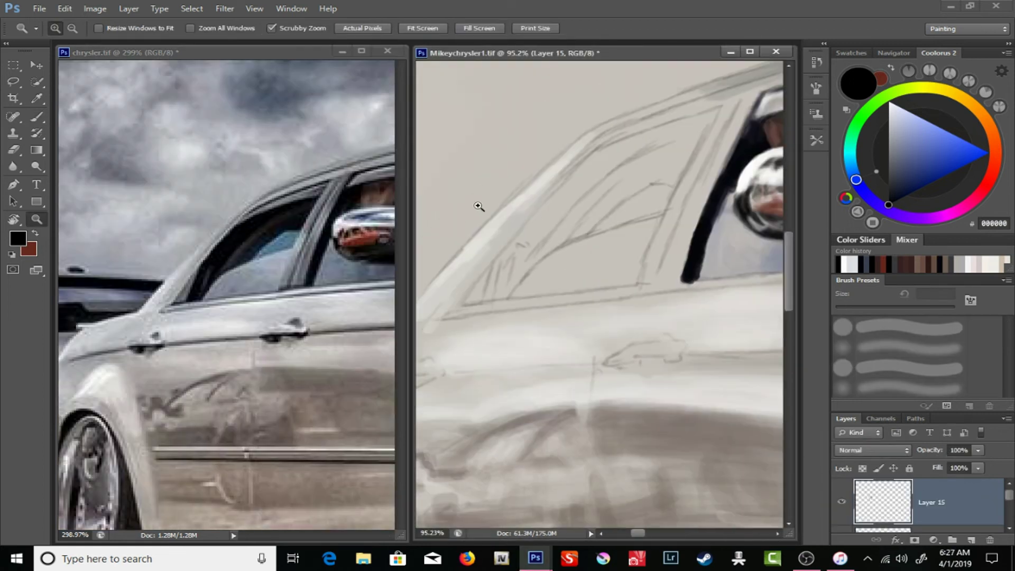
# - Add a new layer and lay a short dark stroke near the front window at 54% opacity
pyautogui.press('b')
pyautogui.hotkey('ctrl', 'shift', 'alt', 'n')
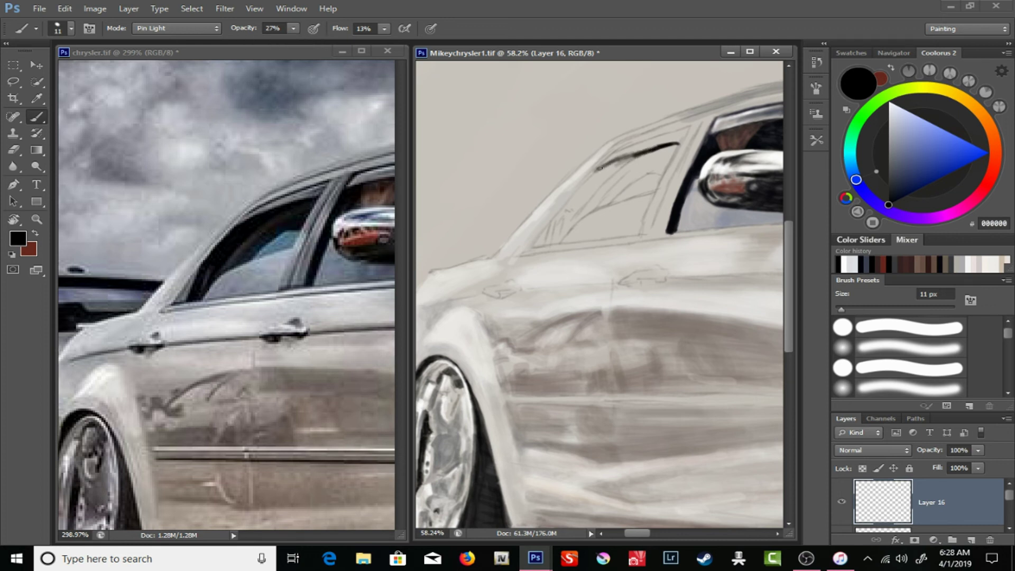
pyautogui.moveTo(293, 29); pyautogui.dragTo(313, 42)
pyautogui.moveTo(598, 205)
pyautogui.mouseDown()
pyautogui.moveTo(653, 171)
pyautogui.moveTo(615, 192)
pyautogui.mouseUp()
pyautogui.moveTo(661, 166); pyautogui.dragTo(687, 166)
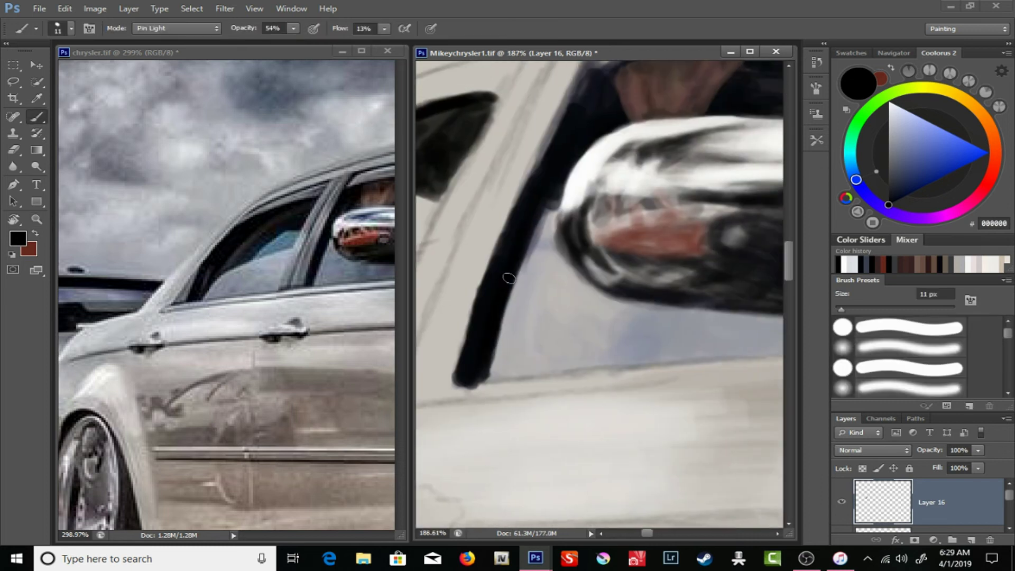
pyautogui.moveTo(528, 212); pyautogui.dragTo(687, 291)
# - Paint black strokes along the window edge with a 7 px brush at full opacity
pyautogui.rightClick(623, 114)
pyautogui.moveTo(636, 140); pyautogui.dragTo(632, 139)
pyautogui.press('Return')
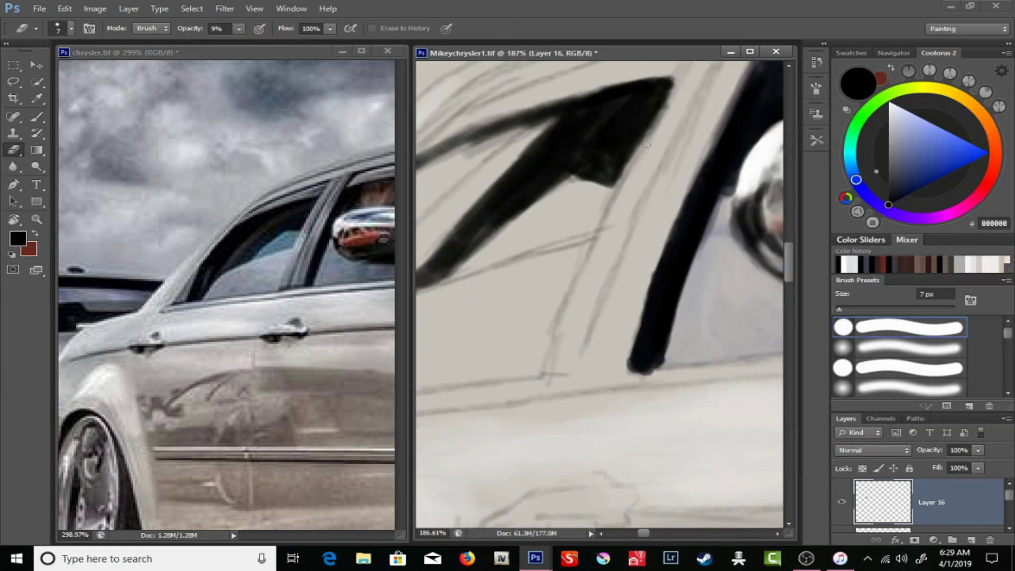
pyautogui.click(293, 28)
pyautogui.moveTo(295, 36); pyautogui.dragTo(331, 36)
pyautogui.moveTo(492, 230)
pyautogui.mouseDown()
pyautogui.moveTo(467, 298)
pyautogui.moveTo(568, 153)
pyautogui.mouseUp()
pyautogui.moveTo(523, 193); pyautogui.dragTo(465, 262)
# - Add parallel black strokes to thicken the window frame, the sill and its lower end
pyautogui.moveTo(505, 228); pyautogui.dragTo(674, 82)
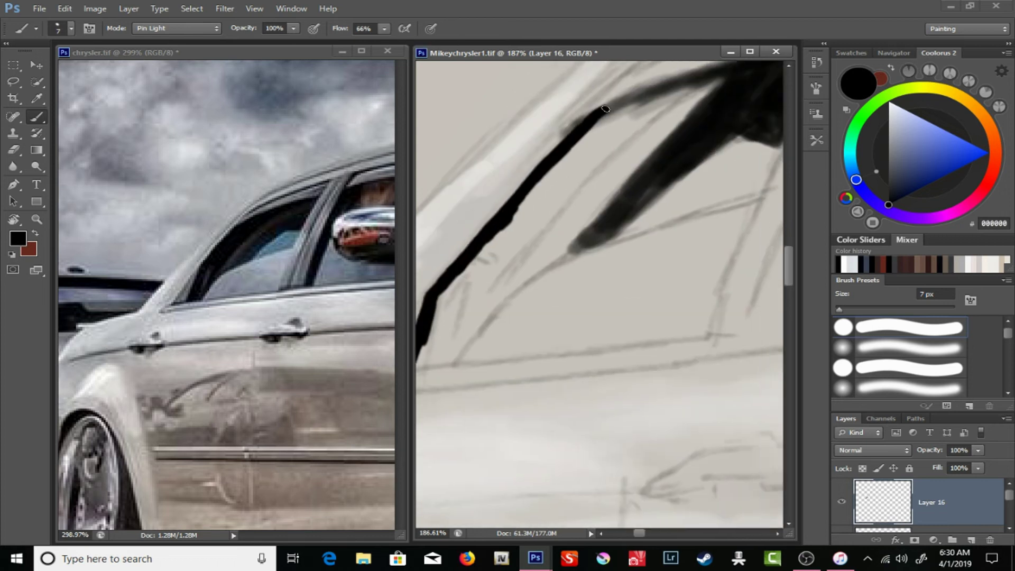
pyautogui.moveTo(502, 272)
pyautogui.mouseDown()
pyautogui.moveTo(693, 85)
pyautogui.moveTo(574, 148)
pyautogui.mouseUp()
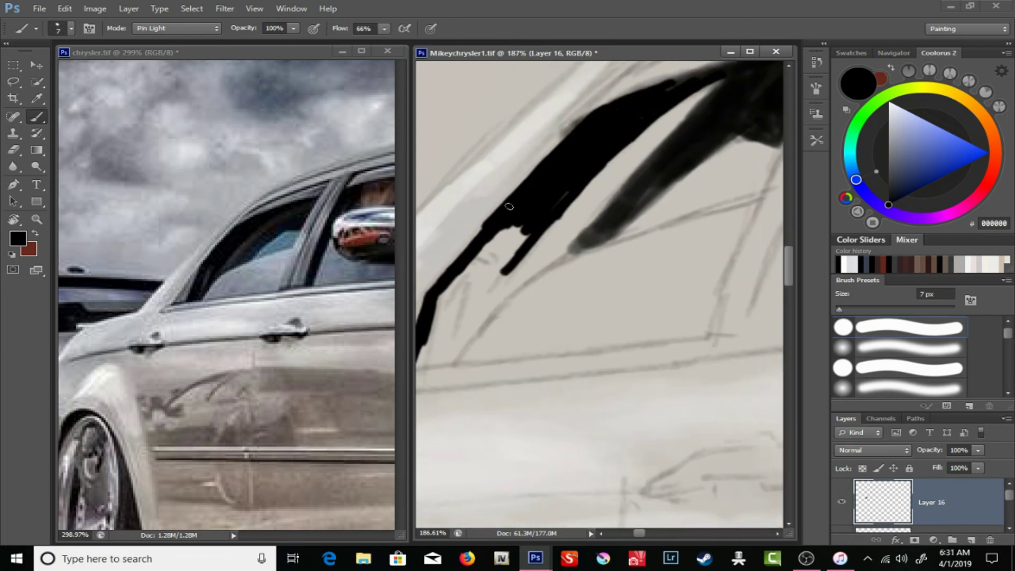
pyautogui.moveTo(509, 206); pyautogui.dragTo(494, 269)
pyautogui.moveTo(452, 355)
pyautogui.mouseDown()
pyautogui.moveTo(607, 239)
pyautogui.moveTo(655, 185)
pyautogui.mouseUp()
pyautogui.moveTo(454, 311)
pyautogui.mouseDown()
pyautogui.moveTo(502, 307)
pyautogui.moveTo(476, 249)
pyautogui.moveTo(532, 225)
pyautogui.mouseUp()
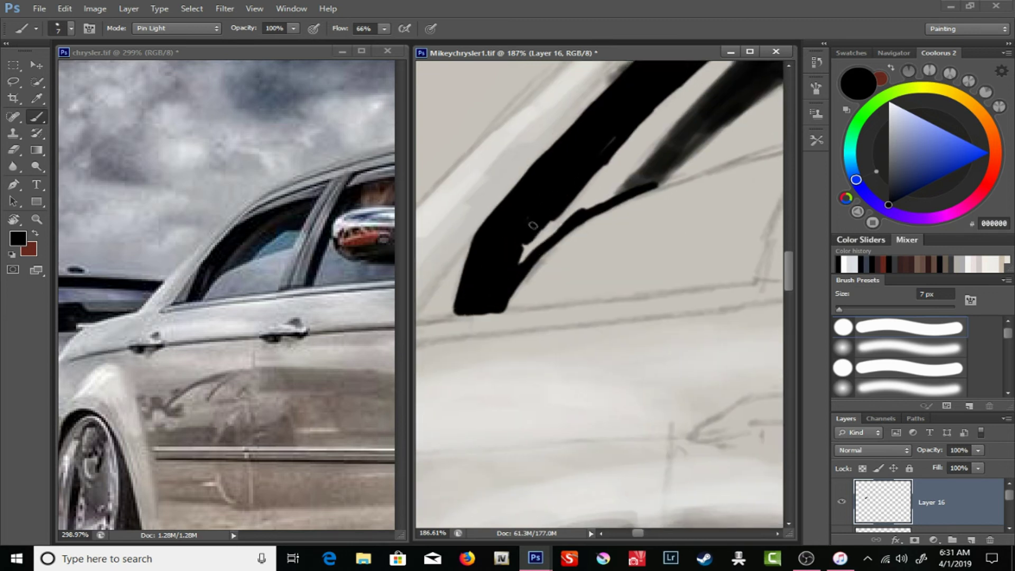
pyautogui.scroll(2, 638, 176)
pyautogui.scroll(2, 505, 255)
# - Erase faint soft highlight streaks into the black window frame
pyautogui.keyDown('alt'); pyautogui.click(224, 378); pyautogui.keyUp('alt')
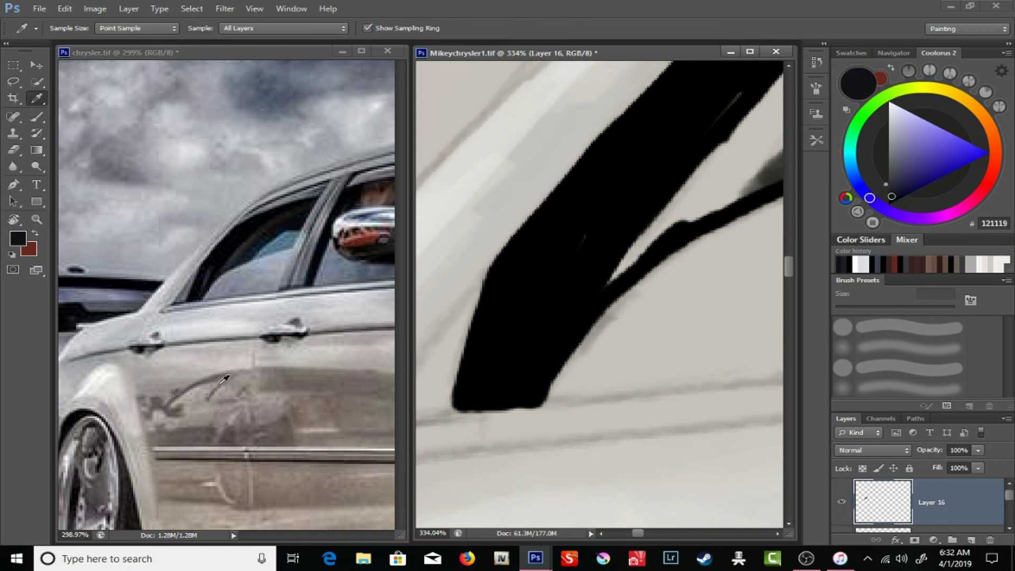
pyautogui.press('b')
pyautogui.rightClick(507, 180)
pyautogui.press('Escape')
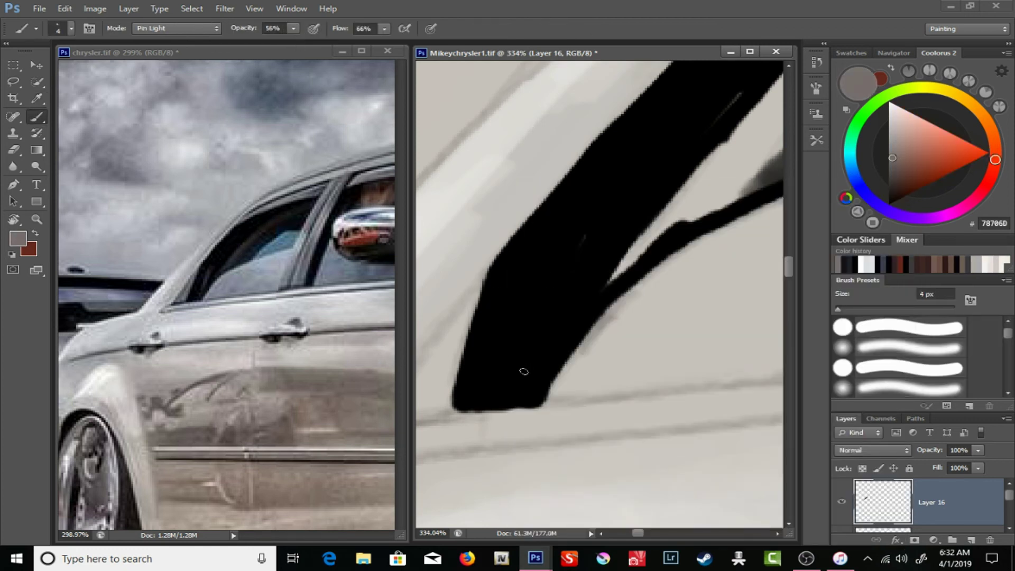
pyautogui.press('e')
pyautogui.moveTo(532, 370); pyautogui.dragTo(550, 298)
pyautogui.rightClick(545, 322)
pyautogui.moveTo(533, 352)
pyautogui.mouseDown()
pyautogui.moveTo(563, 277)
pyautogui.moveTo(560, 248)
pyautogui.mouseUp()
pyautogui.press('Escape')
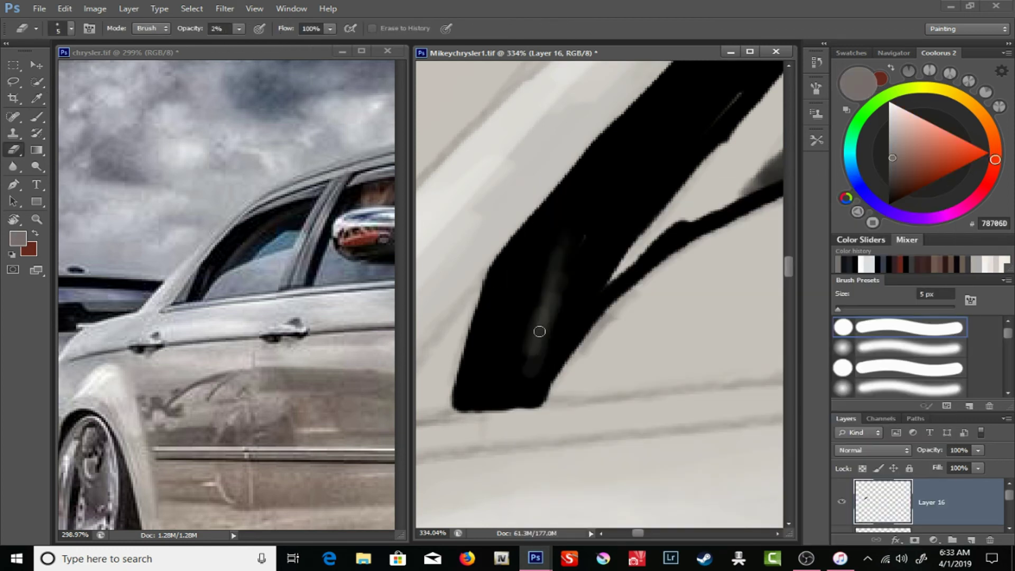
# - Paint a light grey streak inside the black pillar with a 13 px brush at 22% opacity
pyautogui.moveTo(539, 331); pyautogui.dragTo(497, 347)
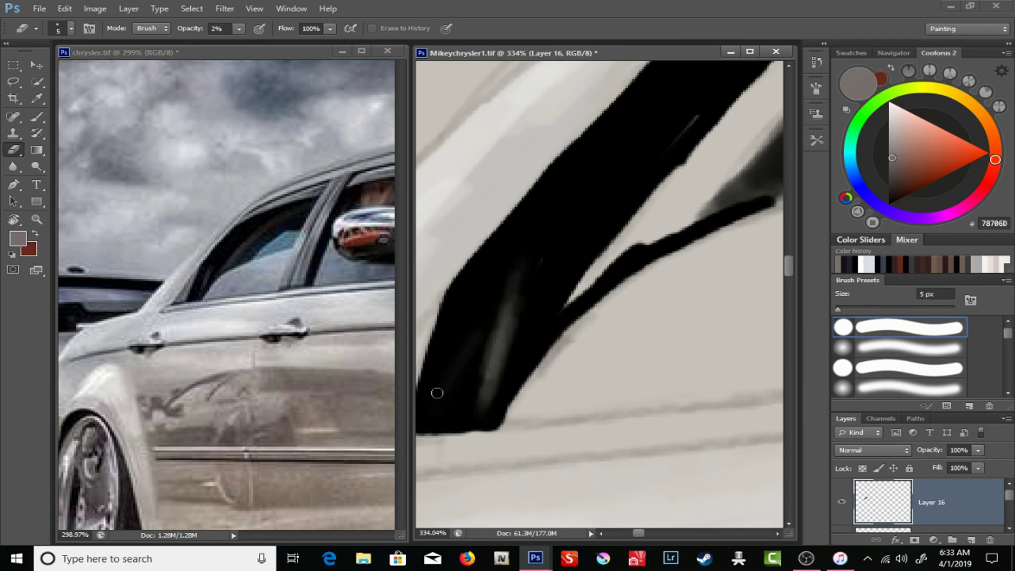
pyautogui.rightClick(507, 180)
pyautogui.press('Escape')
pyautogui.press('2')
pyautogui.press('2')
pyautogui.moveTo(491, 320)
pyautogui.mouseDown()
pyautogui.moveTo(539, 262)
pyautogui.moveTo(619, 209)
pyautogui.mouseUp()
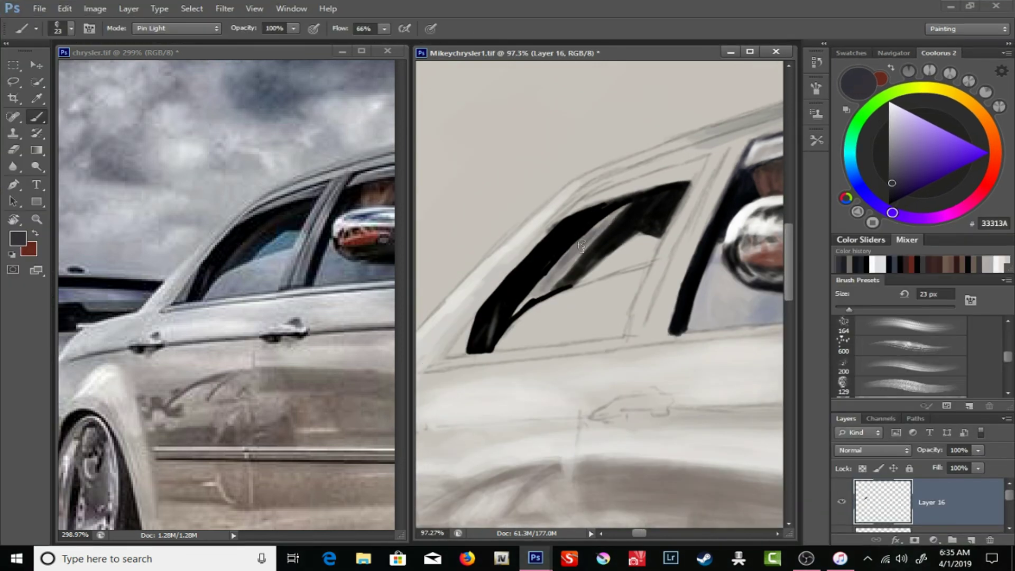
pyautogui.moveTo(579, 251)
pyautogui.mouseDown()
pyautogui.moveTo(627, 216)
pyautogui.moveTo(544, 291)
pyautogui.moveTo(619, 211)
pyautogui.mouseUp()
# - Darken the grey streak in the pillar with black at 63% opacity and full flow
pyautogui.keyDown('alt'); pyautogui.click(613, 219); pyautogui.keyUp('alt')
pyautogui.press('6')
pyautogui.press('3')
pyautogui.hotkey('shift', '0')
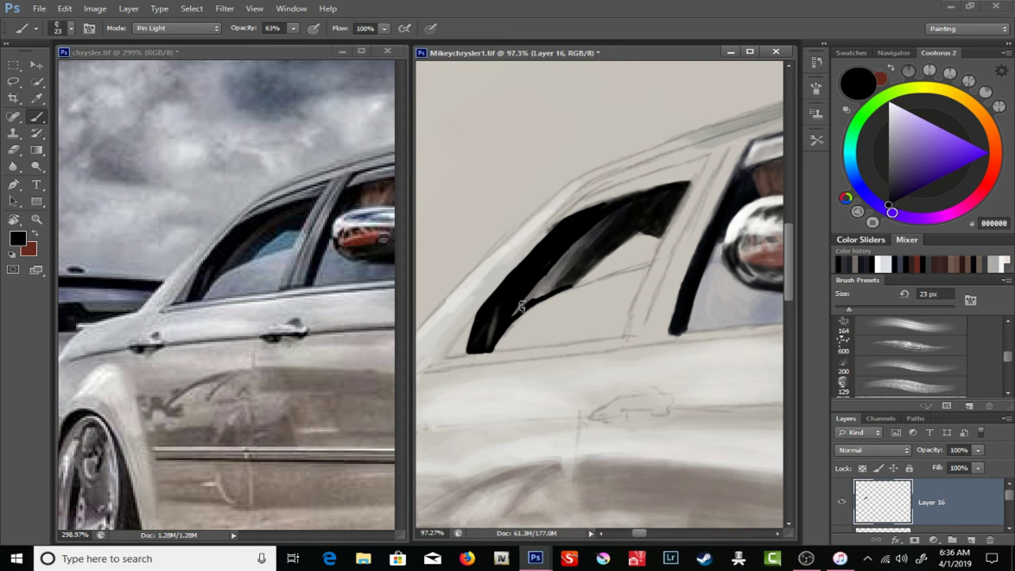
pyautogui.moveTo(547, 286)
pyautogui.mouseDown()
pyautogui.moveTo(584, 237)
pyautogui.moveTo(607, 239)
pyautogui.mouseUp()
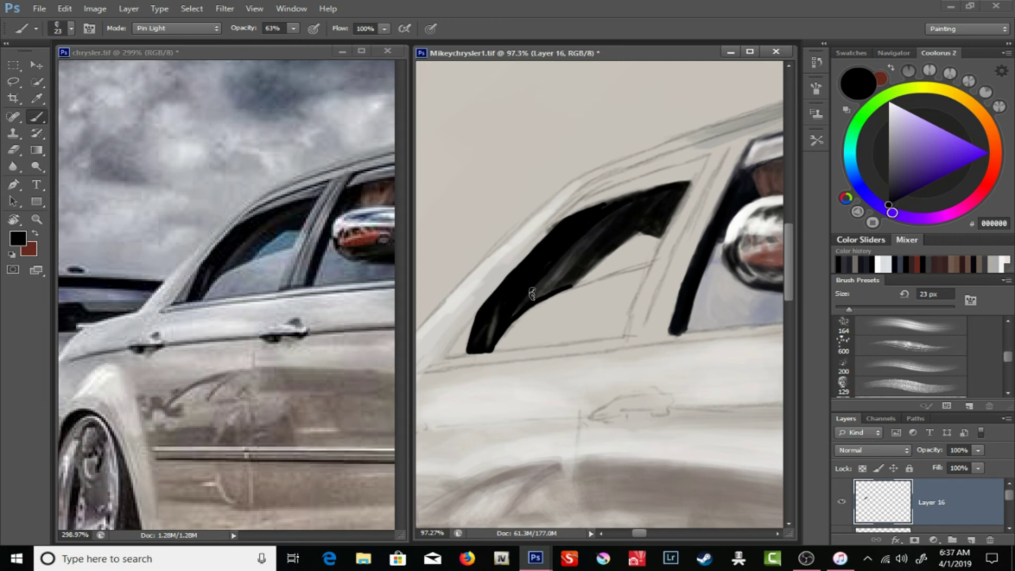
# - Paint a blue-grey reflection inside the window using the last brush preset
pyautogui.keyDown('alt'); pyautogui.click(717, 302); pyautogui.keyUp('alt')
pyautogui.rightClick(717, 301)
pyautogui.scroll(-10, 920, 380)
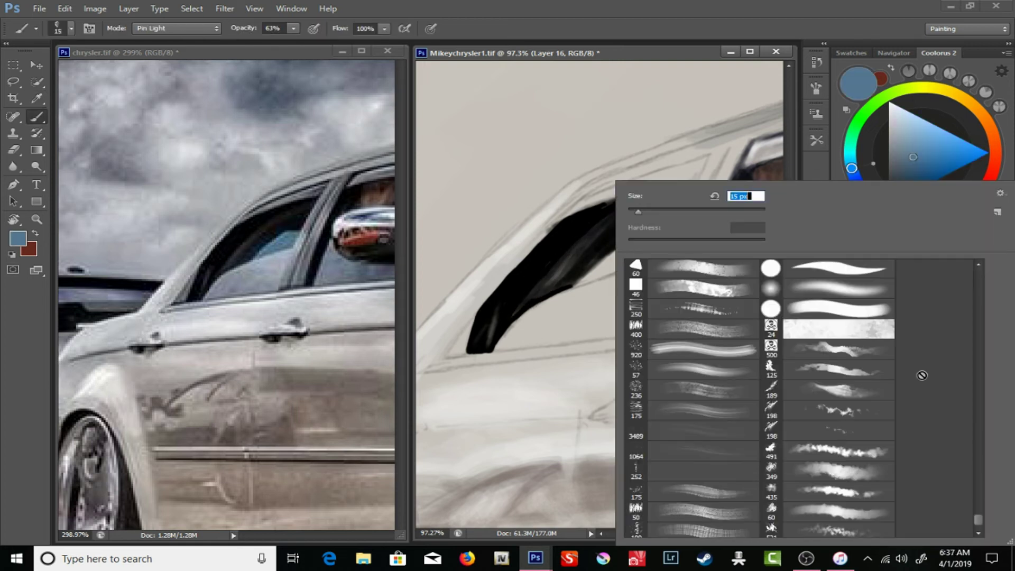
pyautogui.doubleClick(855, 529)
pyautogui.moveTo(578, 283)
pyautogui.mouseDown()
pyautogui.moveTo(632, 247)
pyautogui.moveTo(624, 268)
pyautogui.mouseUp()
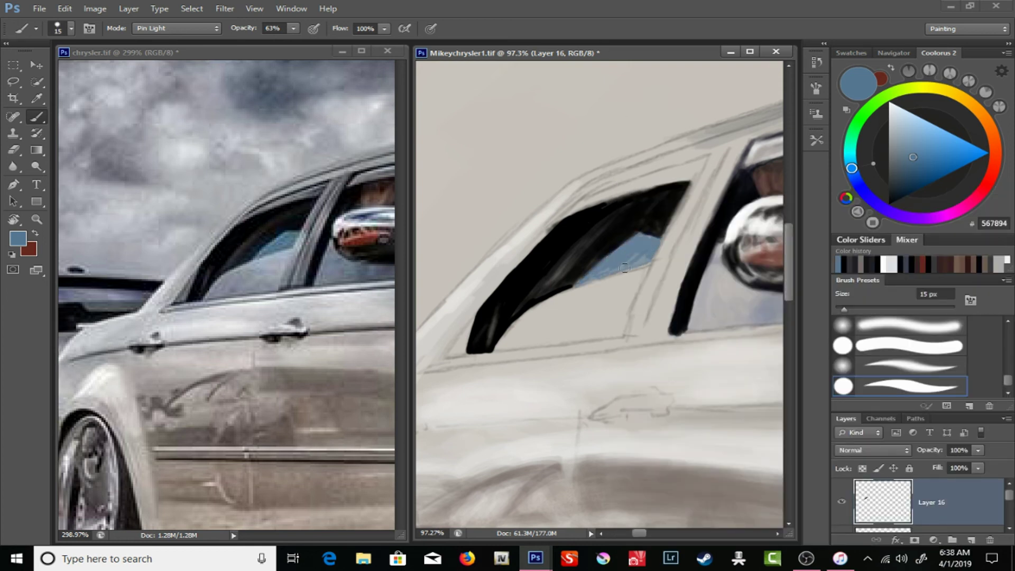
pyautogui.press(']')
pyautogui.press(']')
pyautogui.press(']')
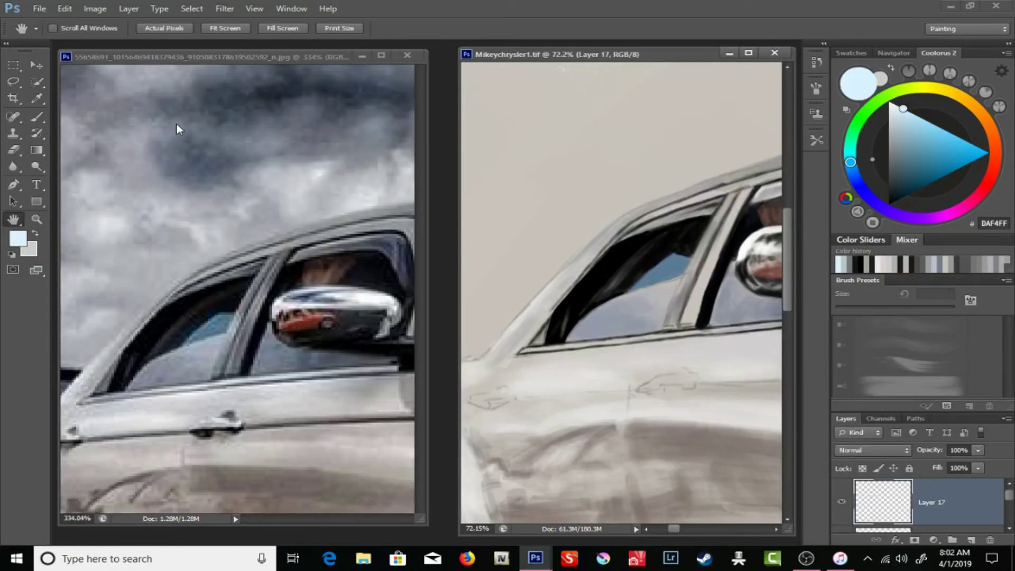
# - Paint a grey stroke along the window edge at 26% opacity
pyautogui.press('b')
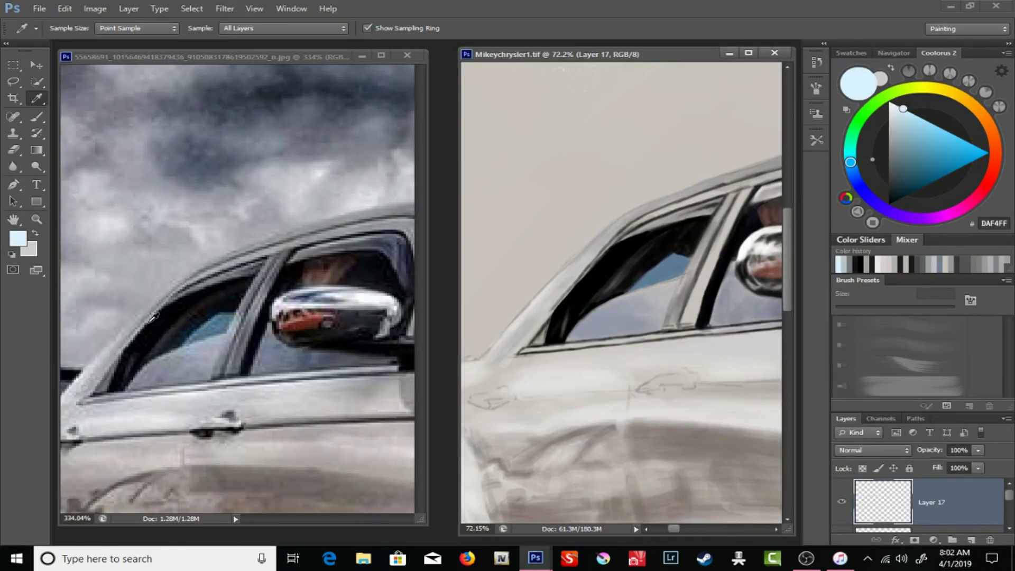
pyautogui.scroll(2, 178, 129)
pyautogui.scroll(2, 576, 268)
pyautogui.press('2')
pyautogui.press('6')
pyautogui.moveTo(549, 309); pyautogui.dragTo(618, 225)
pyautogui.keyDown('alt'); pyautogui.click(623, 222); pyautogui.keyUp('alt')
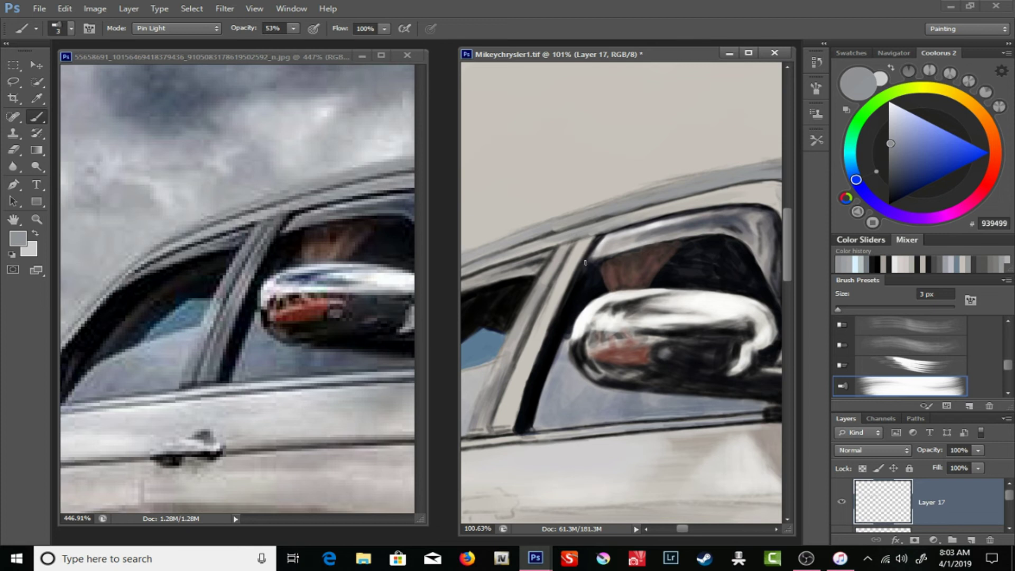
# - Paint dark grey strokes down the window pillar at 25% opacity
pyautogui.keyDown('alt'); pyautogui.click(588, 243); pyautogui.keyUp('alt')
pyautogui.press('5')
pyautogui.press('3')
pyautogui.press('2')
pyautogui.press('5')
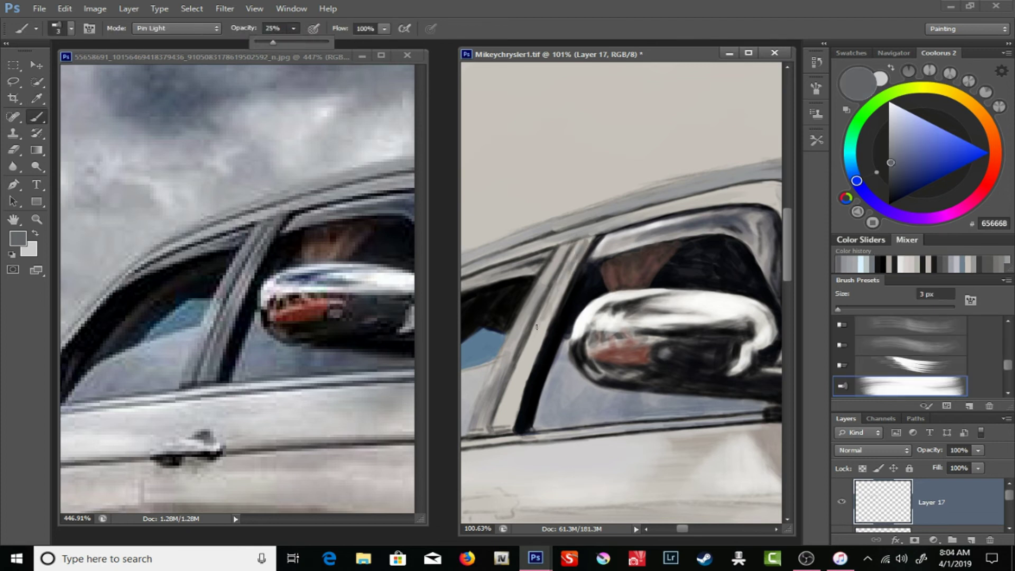
pyautogui.keyDown('alt'); pyautogui.click(554, 274); pyautogui.keyUp('alt')
pyautogui.moveTo(549, 299); pyautogui.dragTo(503, 428)
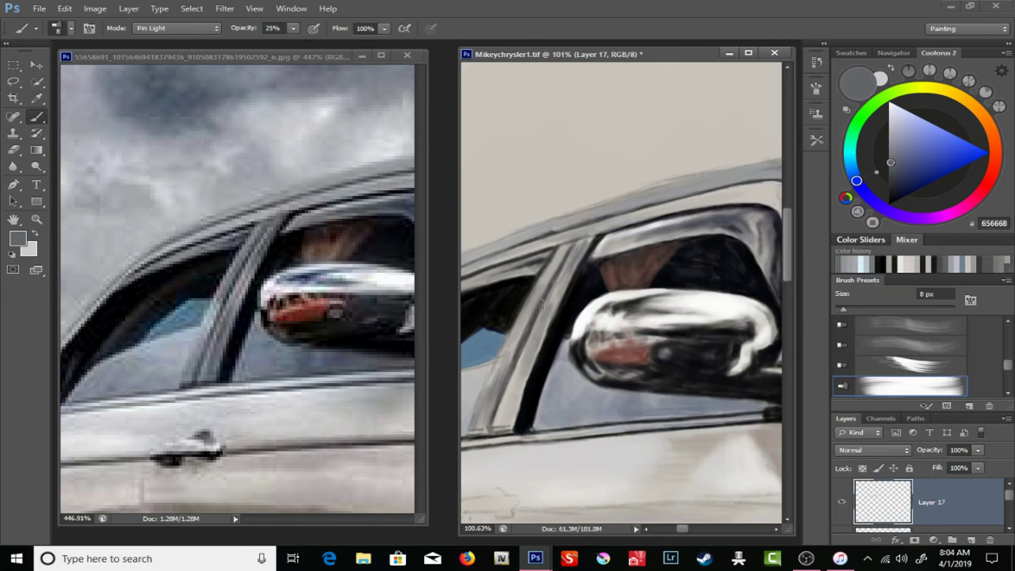
pyautogui.press(']')
pyautogui.press(']')
pyautogui.press(']')
pyautogui.moveTo(491, 376); pyautogui.dragTo(478, 423)
pyautogui.press('[')
pyautogui.press('[')
pyautogui.press('[')
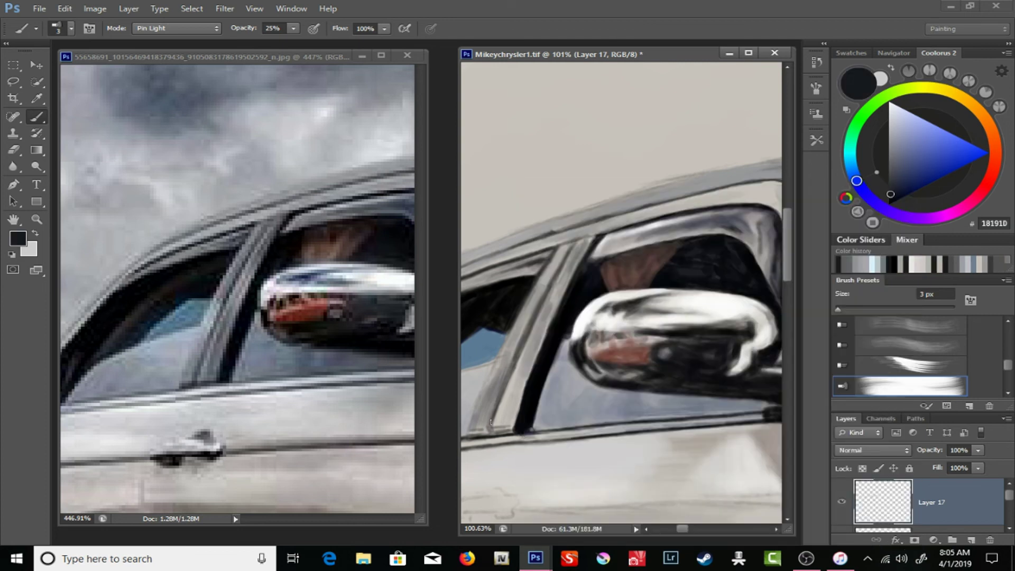
# - Add a new layer for trim details with the brush at 40% opacity
pyautogui.keyDown('alt'); pyautogui.click(76, 244); pyautogui.keyUp('alt')
pyautogui.moveTo(293, 33); pyautogui.dragTo(306, 42)
pyautogui.keyDown('alt'); pyautogui.click(534, 337); pyautogui.keyUp('alt')
pyautogui.click(970, 539)
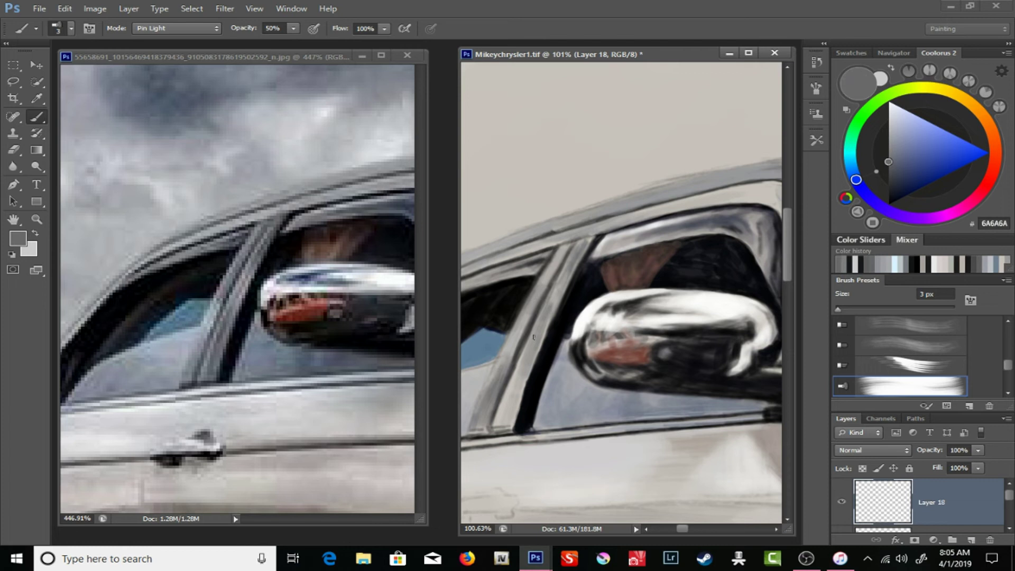
pyautogui.press('4')
# - Sample light grey and blue window reflection colours and set a small brush
pyautogui.rightClick(494, 383)
pyautogui.press('Escape')
pyautogui.press('i')
pyautogui.click(191, 308)
pyautogui.click(500, 338)
pyautogui.scroll(3, 500, 338)
pyautogui.press('b')
pyautogui.rightClick(544, 207)
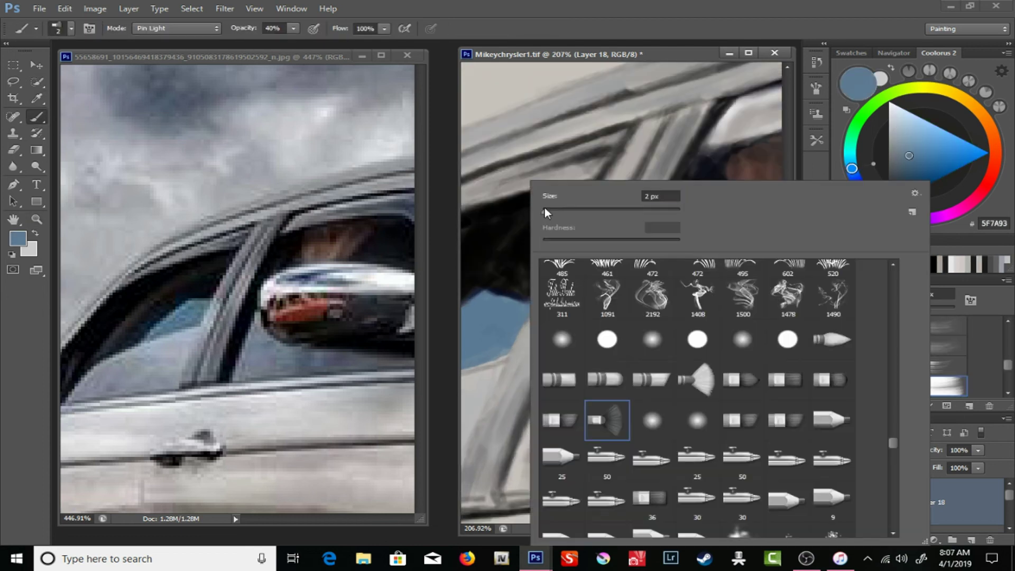
pyautogui.press('Escape')
# - Set up a 1 px brush with mid grey and near-black as working colours
pyautogui.click(40, 233)
pyautogui.keyDown('alt'); pyautogui.click(538, 305); pyautogui.keyUp('alt')
pyautogui.rightClick(539, 305)
pyautogui.press('Escape')
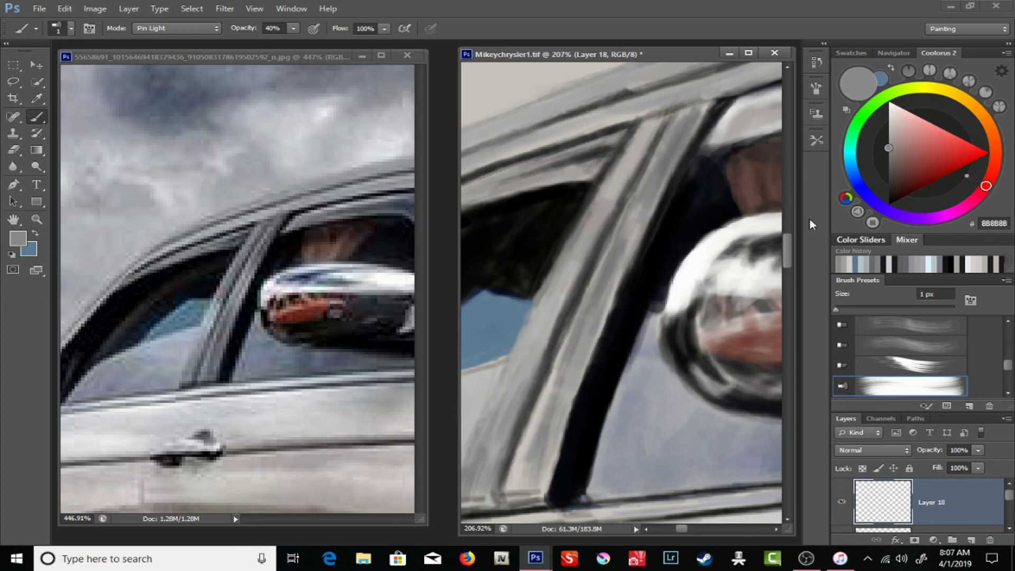
pyautogui.keyDown('alt'); pyautogui.click(533, 284); pyautogui.keyUp('alt')
pyautogui.rightClick(583, 171)
pyautogui.press('Escape')
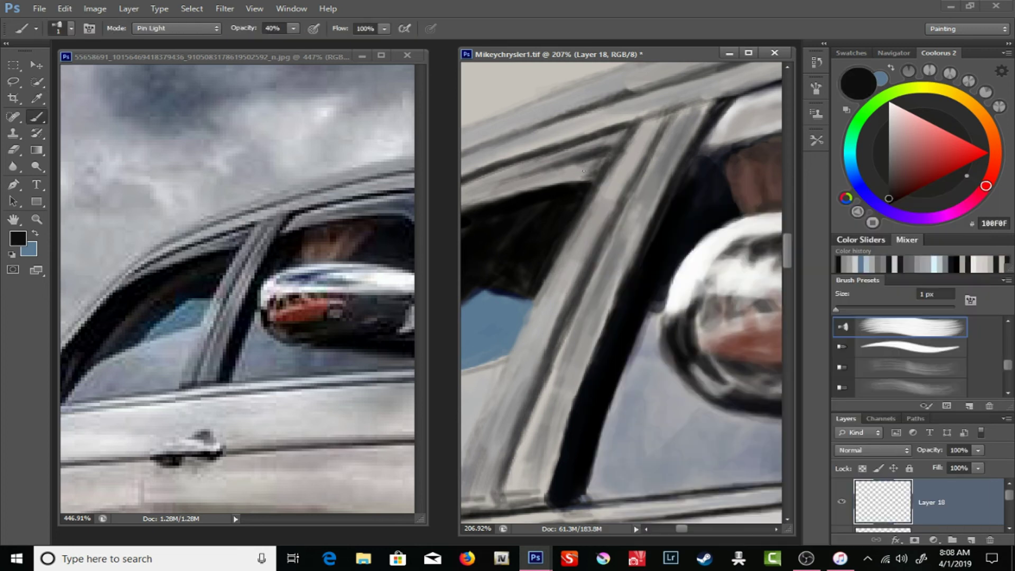
pyautogui.press('x')
# - Paint pale blue glass reflections at 79% opacity and a light highlight along the roof trim
pyautogui.hscroll(-5, 623, 295)
pyautogui.keyDown('alt'); pyautogui.click(736, 339); pyautogui.keyUp('alt')
pyautogui.press('7')
pyautogui.press('9')
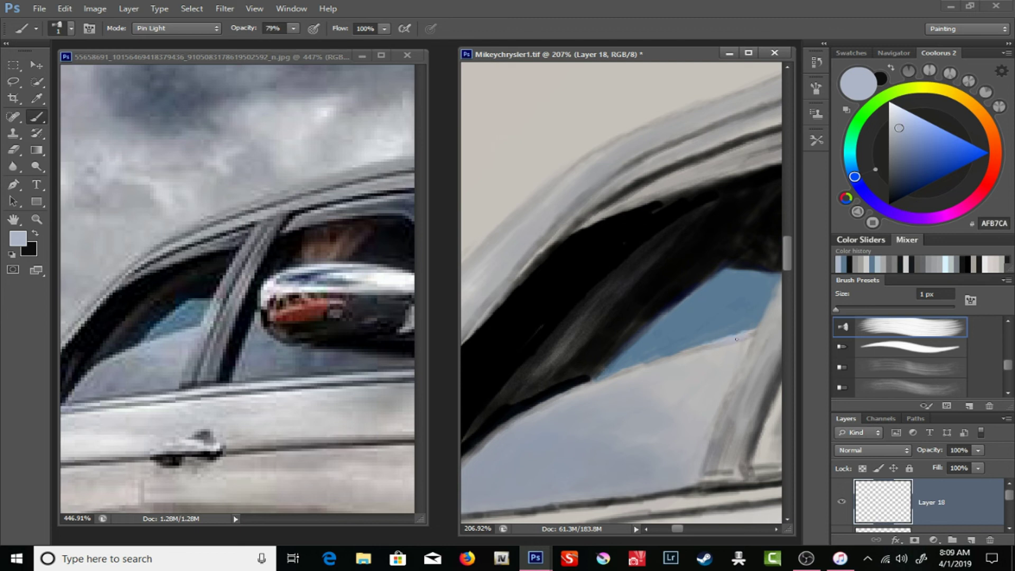
pyautogui.moveTo(567, 414); pyautogui.dragTo(626, 314)
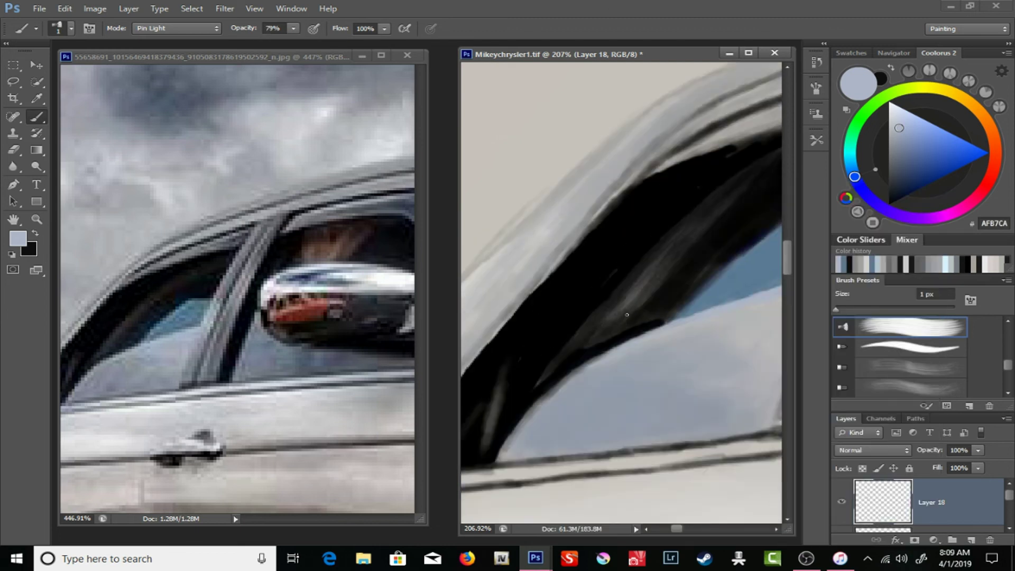
pyautogui.moveTo(565, 389); pyautogui.dragTo(476, 418)
pyautogui.keyDown('alt'); pyautogui.click(476, 418); pyautogui.keyUp('alt')
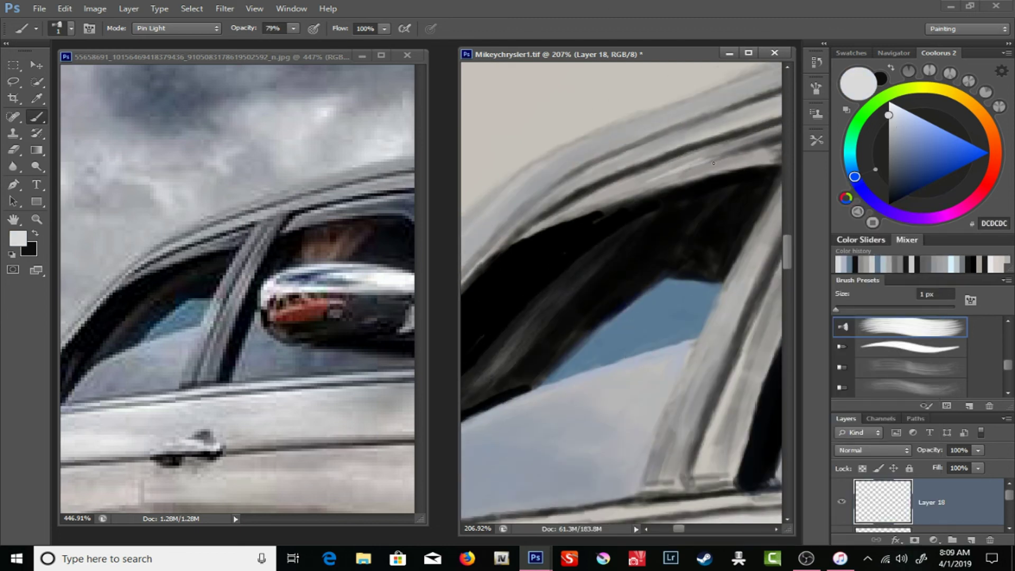
pyautogui.moveTo(634, 338); pyautogui.dragTo(678, 316)
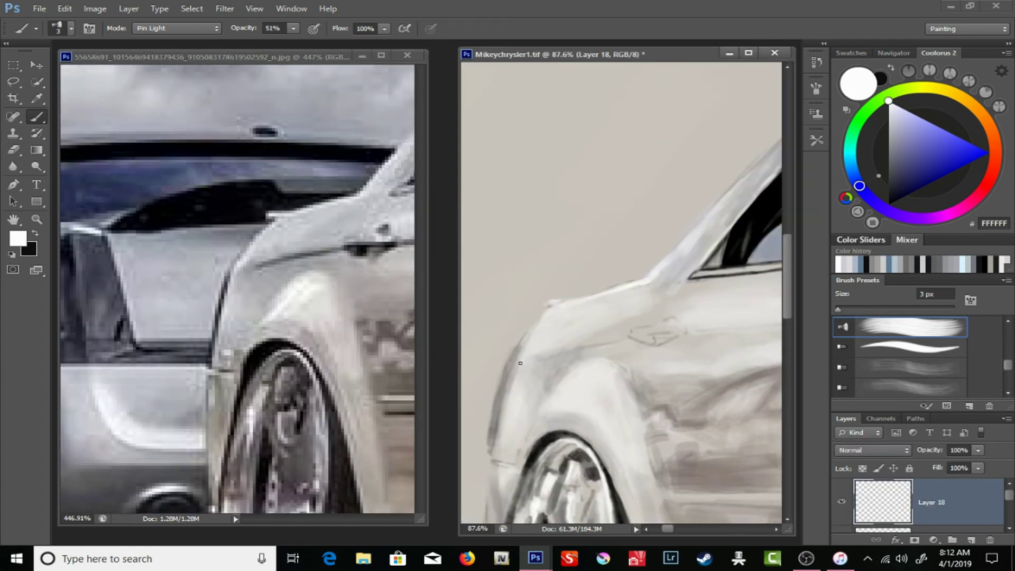
# - Paint a dark stroke down the door edge with an 11 px brush
pyautogui.rightClick(565, 406)
pyautogui.press('Escape')
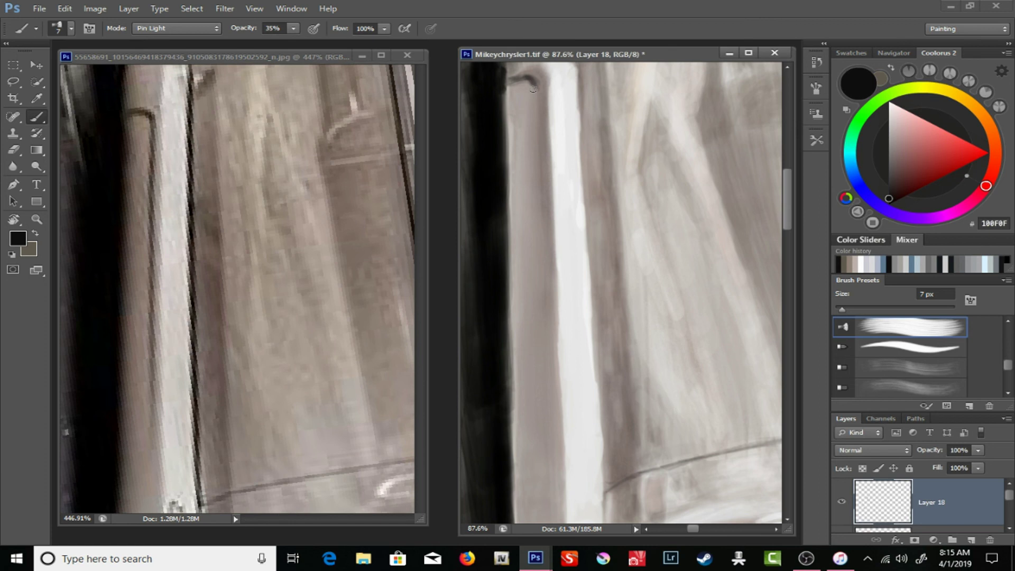
pyautogui.moveTo(539, 169); pyautogui.dragTo(554, 315)
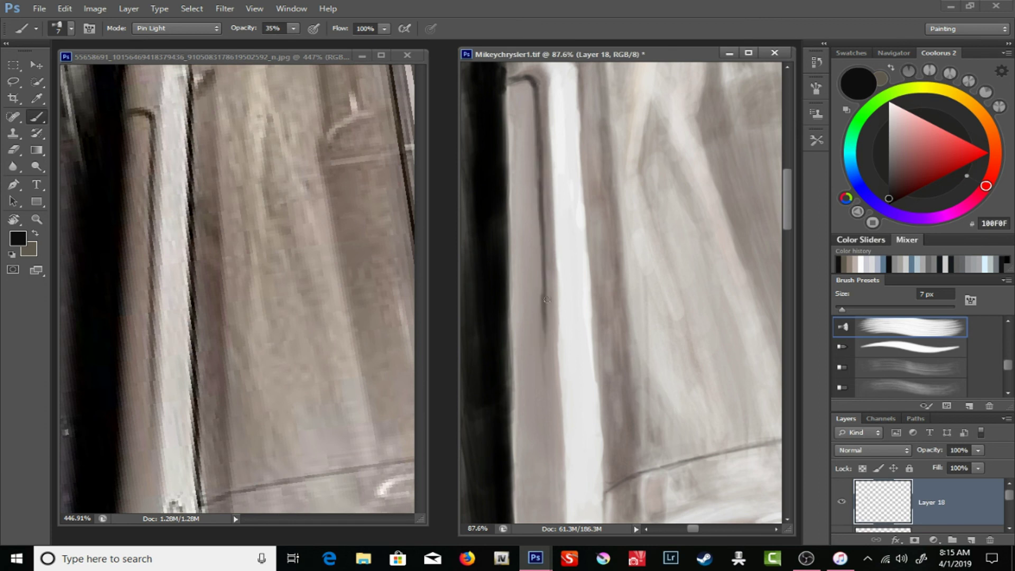
# - Blend the door panel with light beige strokes using a larger, lower-opacity brush
pyautogui.press('x')
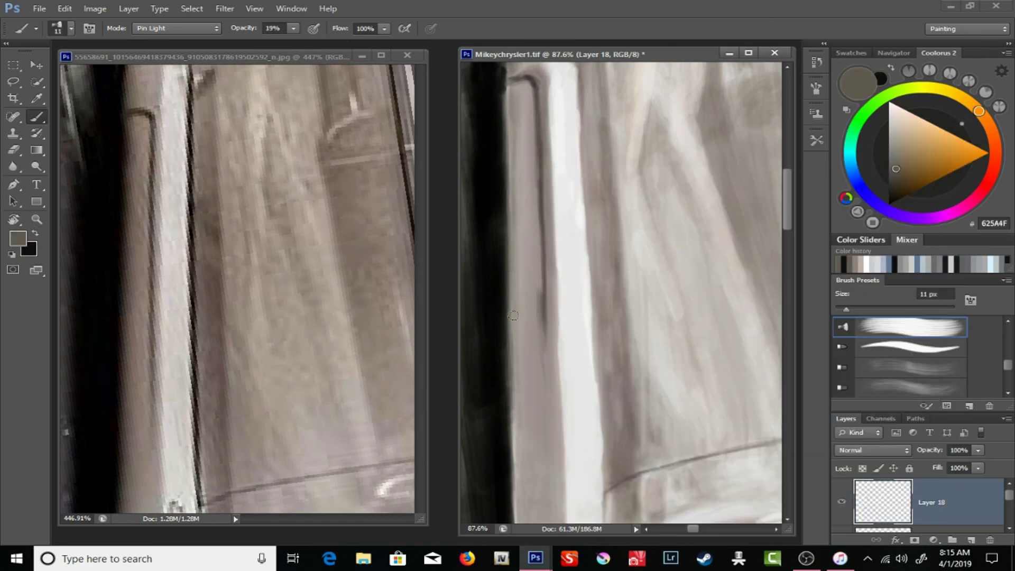
pyautogui.keyDown('alt'); pyautogui.click(539, 344); pyautogui.keyUp('alt')
pyautogui.press('0')
pyautogui.press('8')
pyautogui.press('1')
pyautogui.keyDown('alt'); pyautogui.click(524, 322); pyautogui.keyUp('alt')
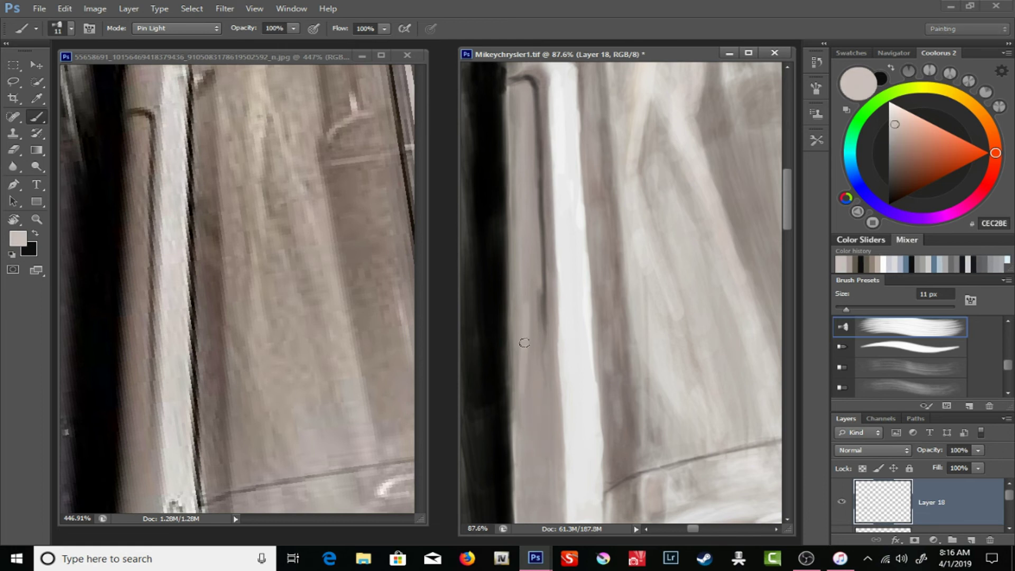
pyautogui.moveTo(530, 245); pyautogui.dragTo(510, 247)
pyautogui.moveTo(549, 158); pyautogui.dragTo(553, 252)
pyautogui.moveTo(536, 79); pyautogui.dragTo(548, 370)
# - Set brush opacity to 57% and sample a dark reddish-brown from the painting
pyautogui.press('5')
pyautogui.press('7')
pyautogui.keyDown('alt'); pyautogui.click(629, 356); pyautogui.keyUp('alt')
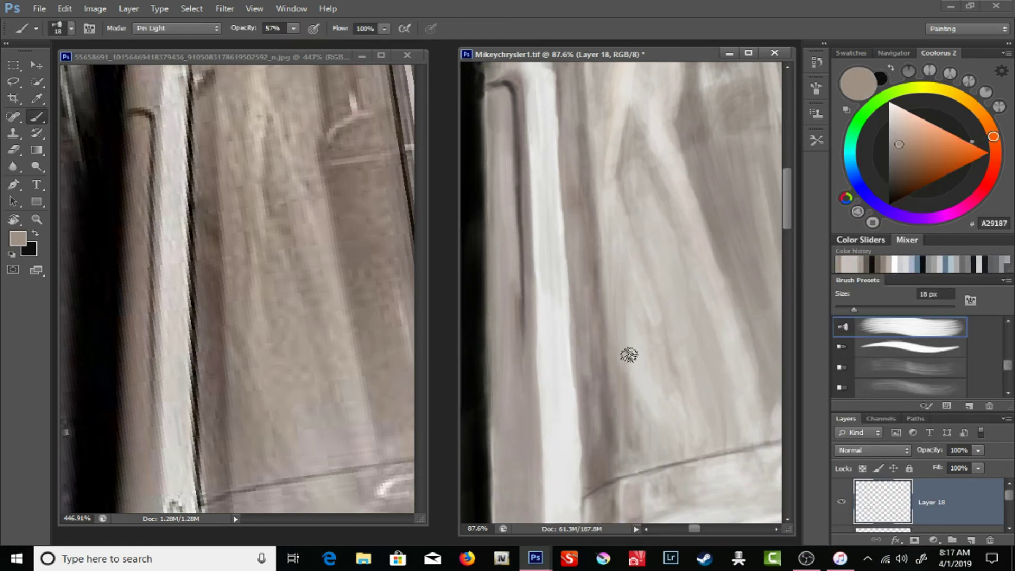
pyautogui.scroll(10, 629, 356)
pyautogui.keyDown('alt'); pyautogui.click(498, 269); pyautogui.keyUp('alt')
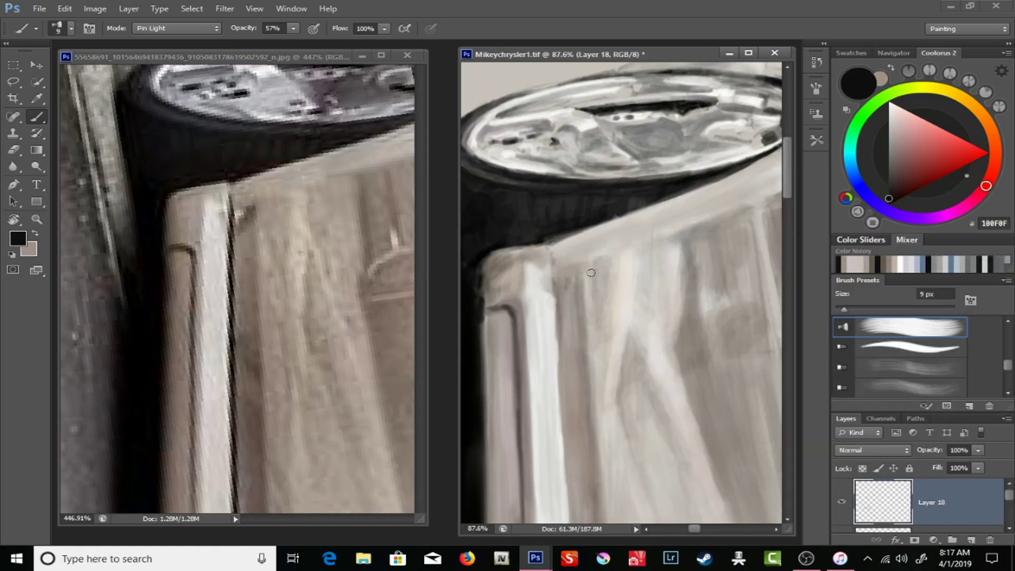
pyautogui.click(293, 28)
pyautogui.keyDown('alt'); pyautogui.click(572, 280); pyautogui.keyUp('alt')
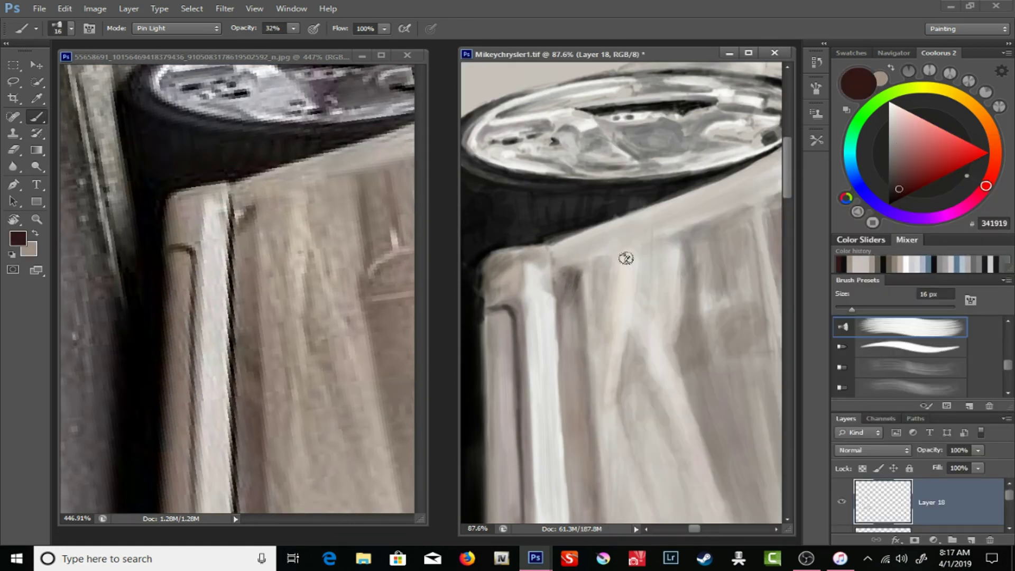
# - Rotate the canvas upright, zoom out and pan to the upper car, sampling a light grey
pyautogui.press('r')
pyautogui.moveTo(623, 256); pyautogui.dragTo(581, 296)
pyautogui.moveTo(174, 267); pyautogui.dragTo(170, 258)
pyautogui.press('z')
pyautogui.scroll(-3, 171, 257)
pyautogui.scroll(-4, 580, 330)
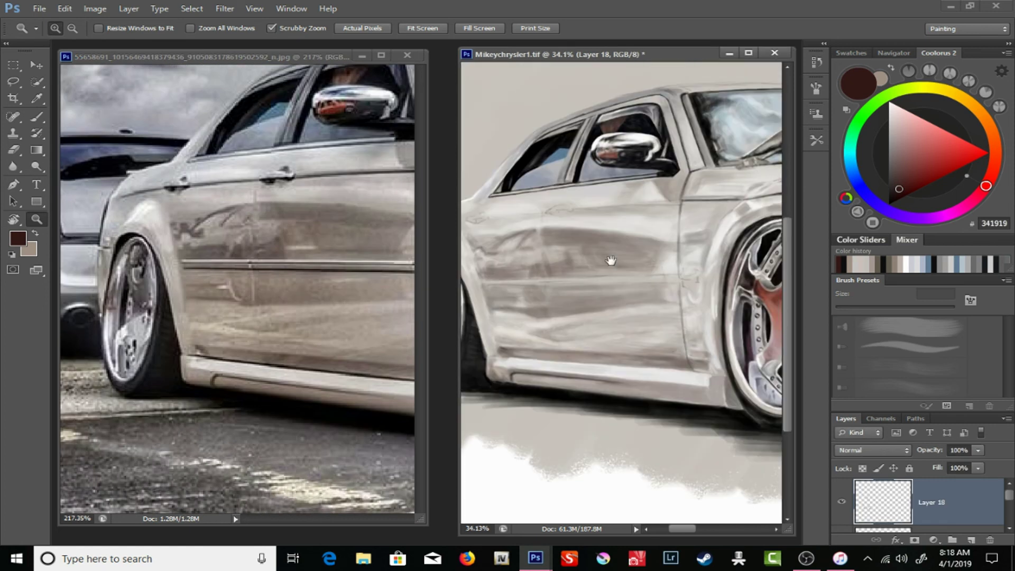
pyautogui.moveTo(611, 260); pyautogui.dragTo(566, 358)
pyautogui.press('b')
pyautogui.keyDown('alt'); pyautogui.click(687, 296); pyautogui.keyUp('alt')
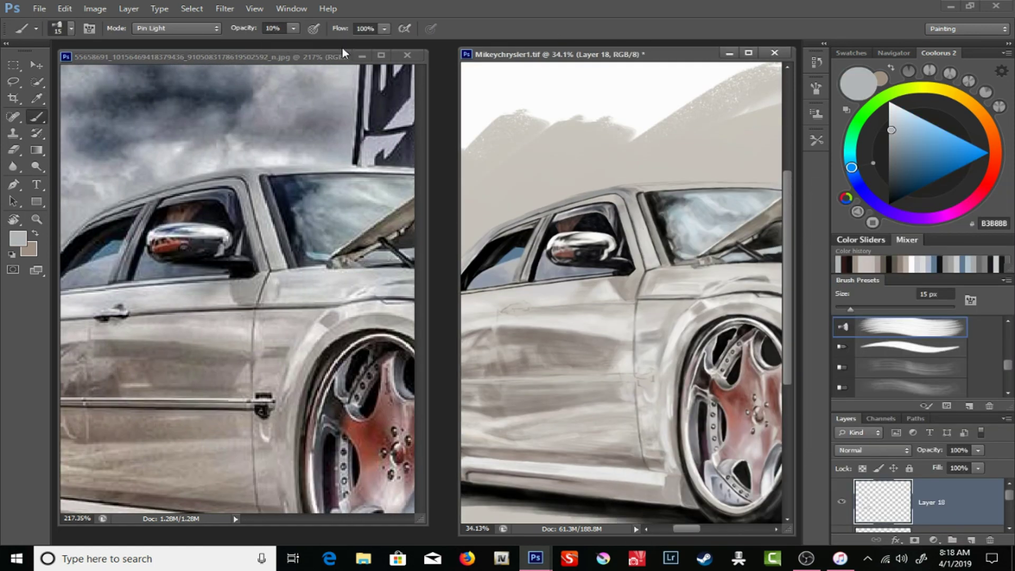
# - Zoom in on the side window and set an 8 px brush at 37% opacity
pyautogui.press('z')
pyautogui.scroll(5, 645, 243)
pyautogui.press('b')
pyautogui.press('5')
pyautogui.press('8')
pyautogui.rightClick(597, 182)
pyautogui.moveTo(614, 213); pyautogui.dragTo(612, 212)
pyautogui.press('3')
pyautogui.press('7')
# - Sample greys from the painting and lighten the colour to a near-white warm grey
pyautogui.keyDown('alt'); pyautogui.click(573, 192); pyautogui.keyUp('alt')
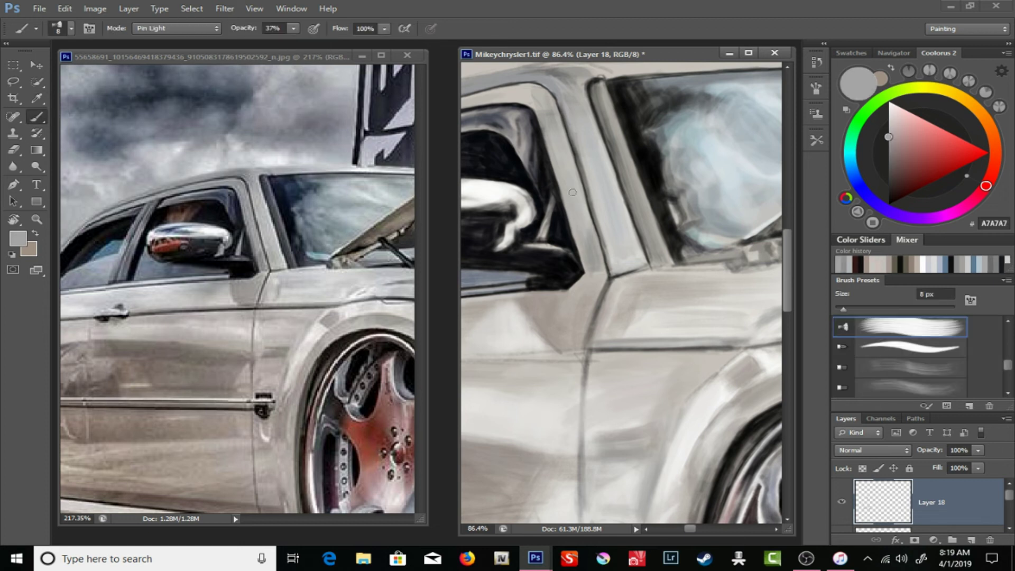
pyautogui.keyDown('alt'); pyautogui.click(521, 308); pyautogui.keyUp('alt')
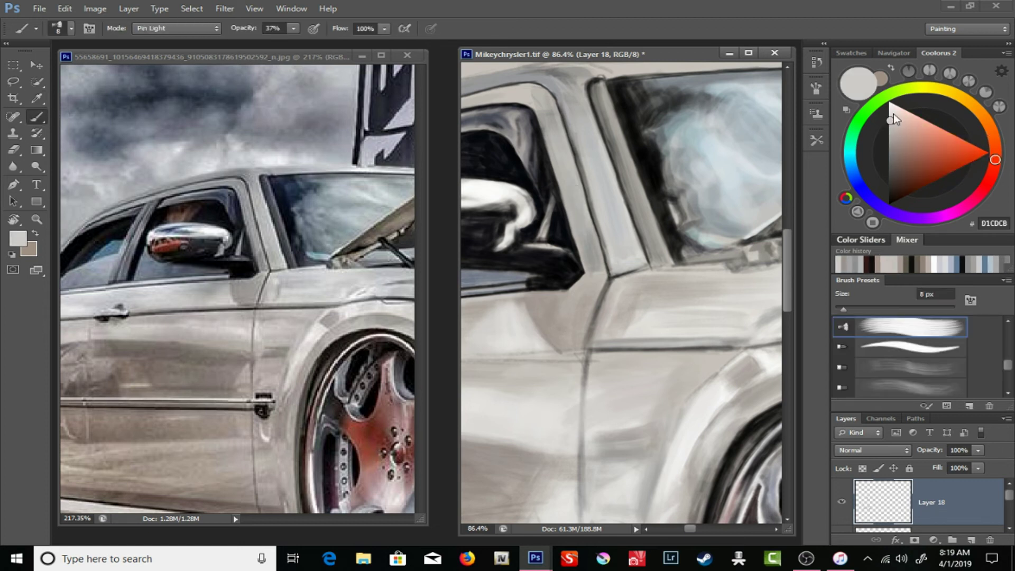
pyautogui.moveTo(893, 114); pyautogui.dragTo(889, 108)
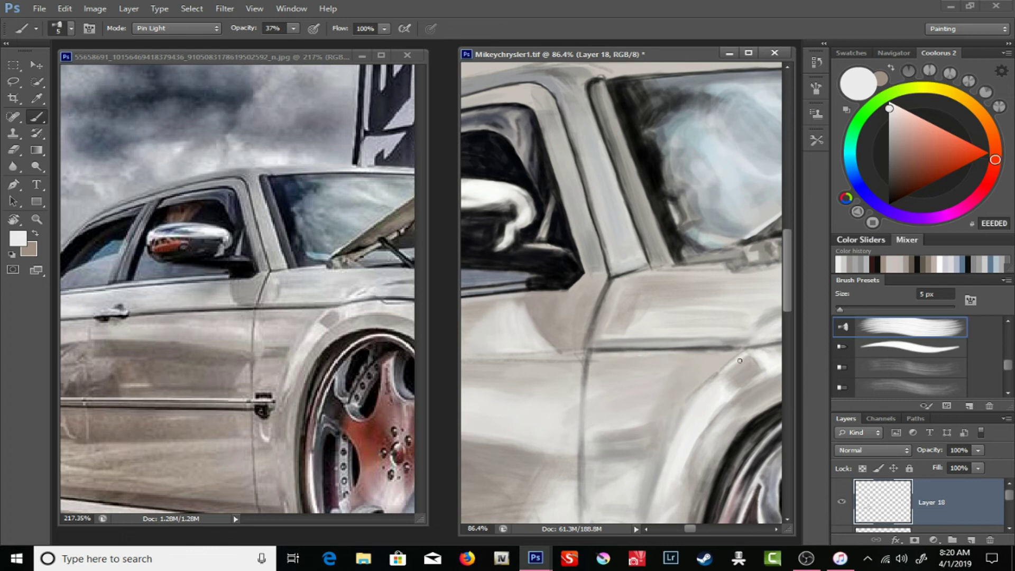
pyautogui.keyDown('alt'); pyautogui.click(685, 375); pyautogui.keyUp('alt')
pyautogui.press('7')
# - Paint the small dark emblem near the wheel arch with a 4 px brush, then shrink to 2 px
pyautogui.rightClick(685, 375)
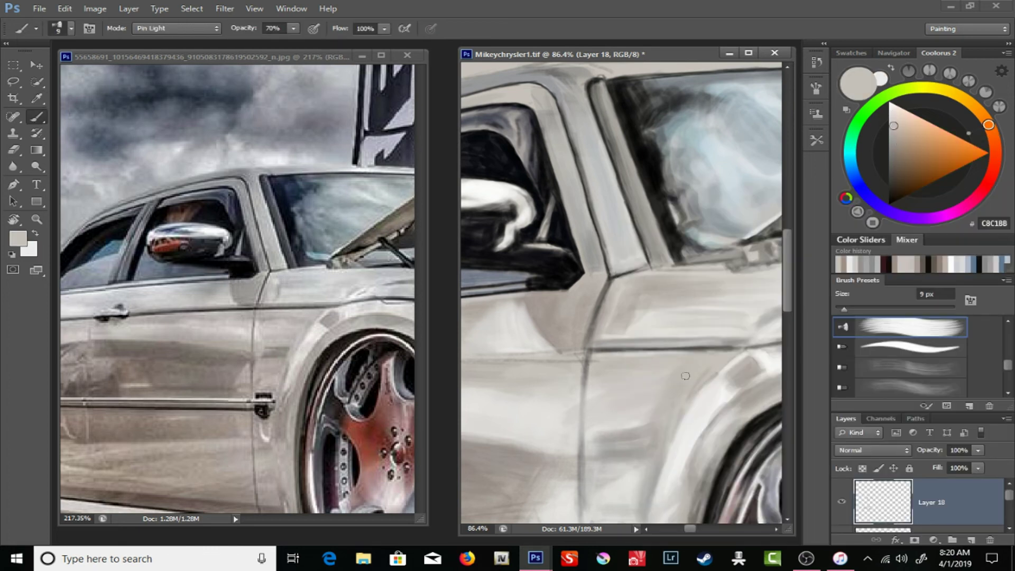
pyautogui.rightClick(618, 182)
pyautogui.moveTo(675, 451)
pyautogui.mouseDown()
pyautogui.moveTo(633, 321)
pyautogui.moveTo(663, 271)
pyautogui.mouseUp()
pyautogui.press('Return')
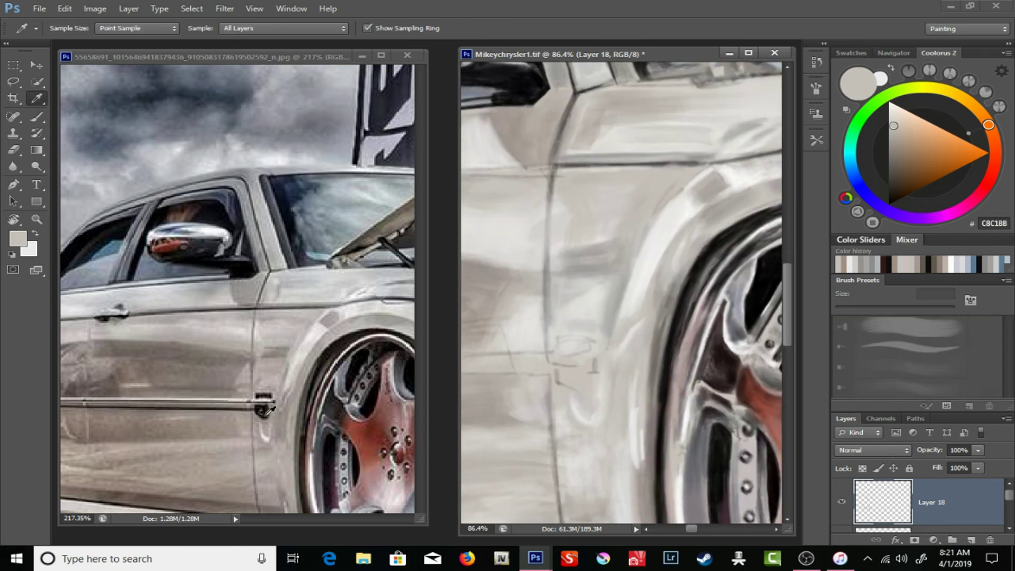
pyautogui.moveTo(556, 371); pyautogui.dragTo(562, 385)
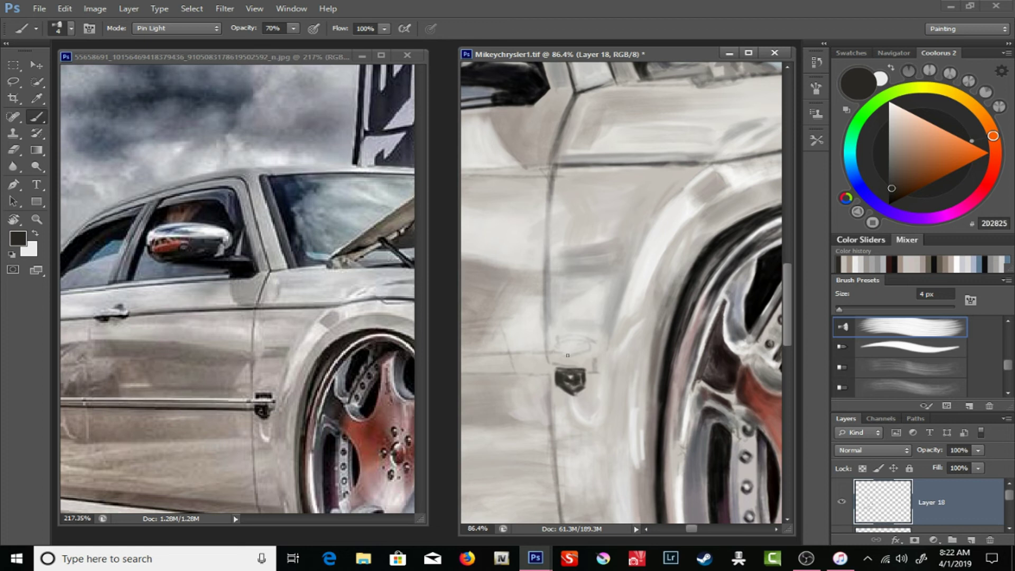
pyautogui.rightClick(535, 297)
pyautogui.press('Return')
pyautogui.moveTo(548, 350); pyautogui.dragTo(544, 312)
pyautogui.moveTo(547, 367); pyautogui.dragTo(543, 160)
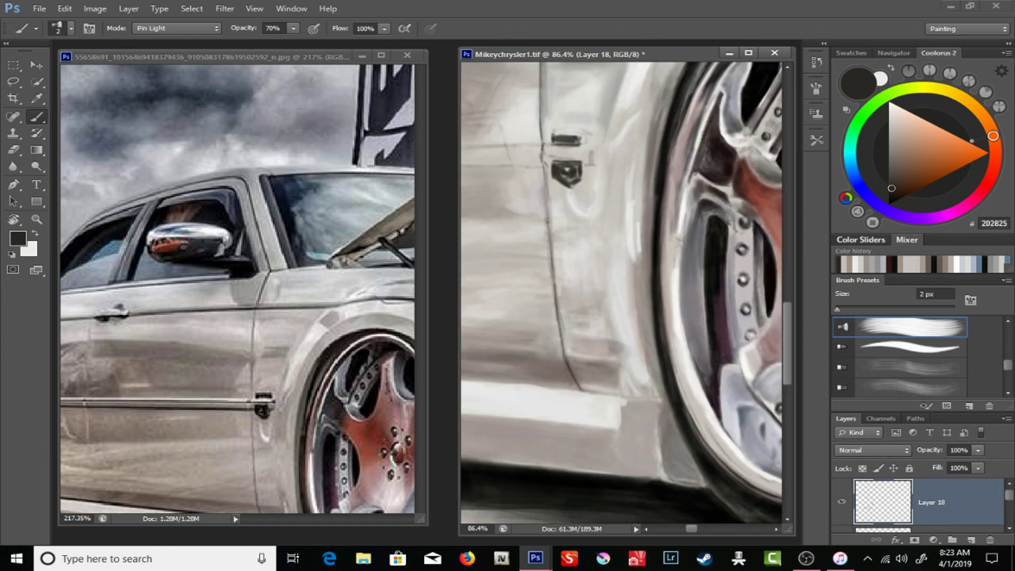
# - Paint a thin vertical seam line down the door at 26% opacity
pyautogui.press('z')
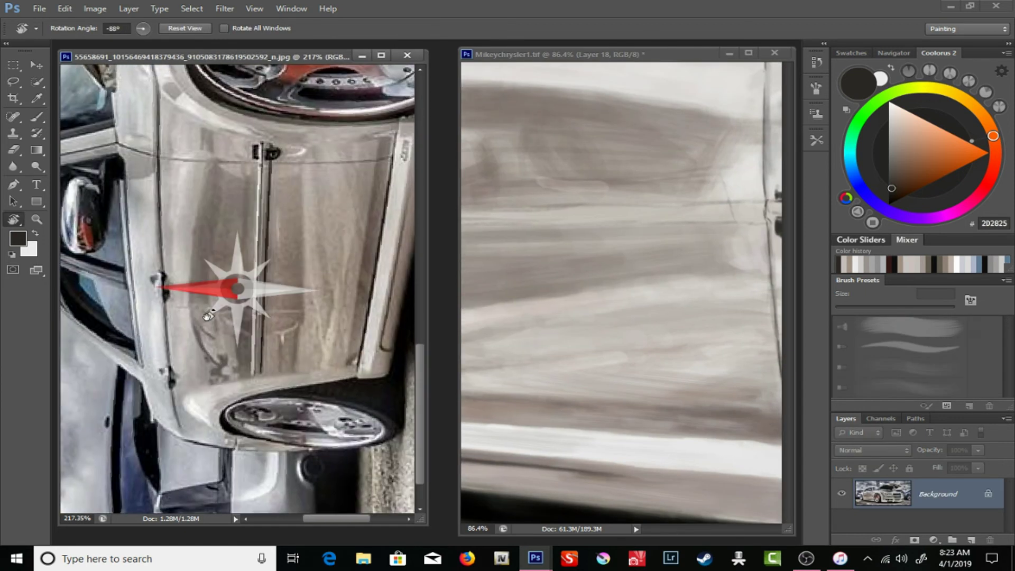
pyautogui.moveTo(613, 225)
pyautogui.mouseDown()
pyautogui.moveTo(576, 226)
pyautogui.moveTo(605, 169)
pyautogui.mouseUp()
pyautogui.click(43, 118)
pyautogui.press('4')
pyautogui.press('3')
pyautogui.moveTo(582, 93); pyautogui.dragTo(581, 126)
pyautogui.press('2')
pyautogui.press('6')
pyautogui.moveTo(582, 224); pyautogui.dragTo(582, 332)
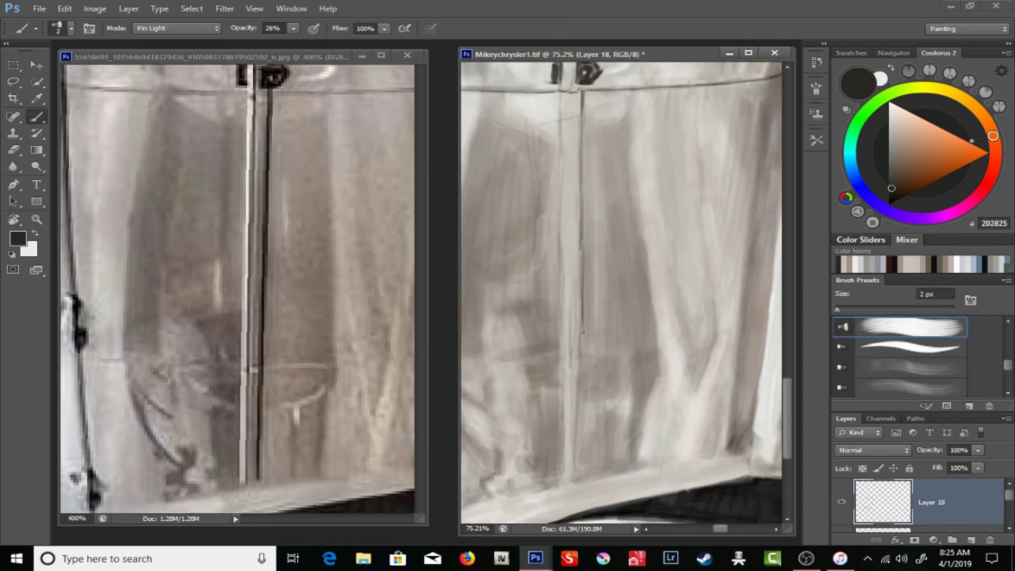
# - Darken the seam line along its length with sampled dark greys
pyautogui.keyDown('alt'); pyautogui.click(561, 477); pyautogui.keyUp('alt')
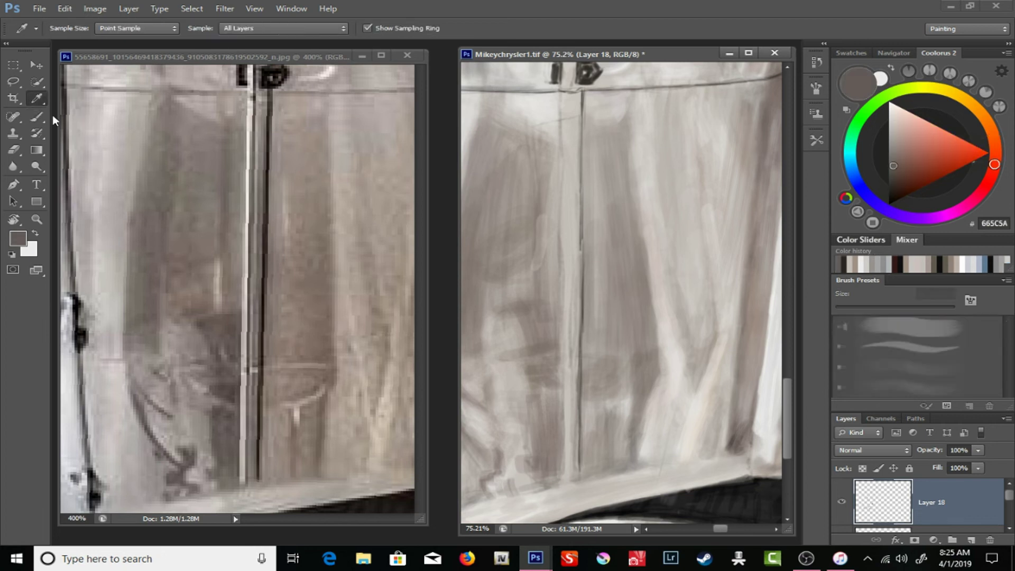
pyautogui.moveTo(561, 461); pyautogui.dragTo(563, 352)
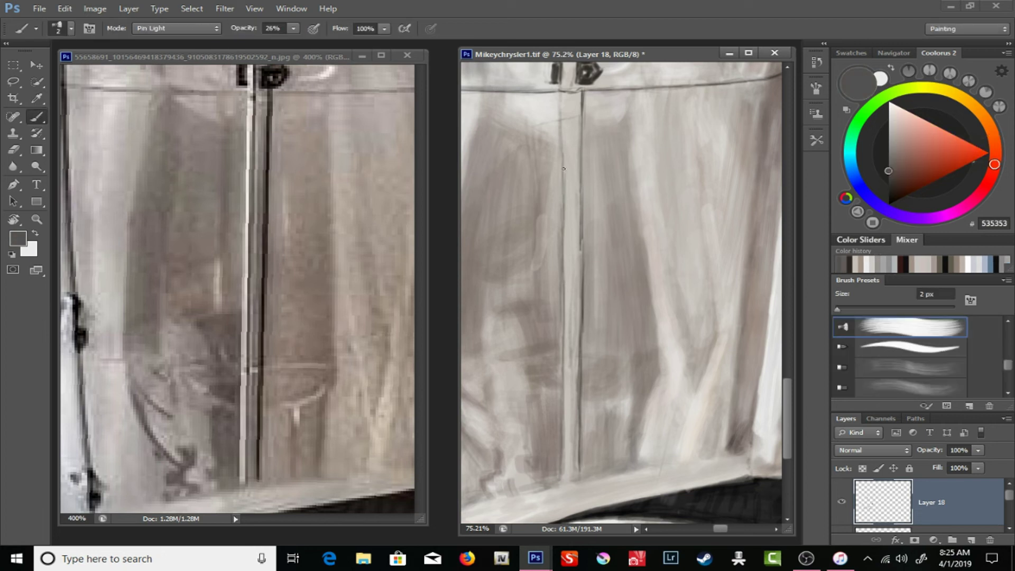
pyautogui.keyDown('alt'); pyautogui.click(577, 465); pyautogui.keyUp('alt')
pyautogui.moveTo(576, 473); pyautogui.dragTo(577, 403)
pyautogui.moveTo(579, 288); pyautogui.dragTo(577, 168)
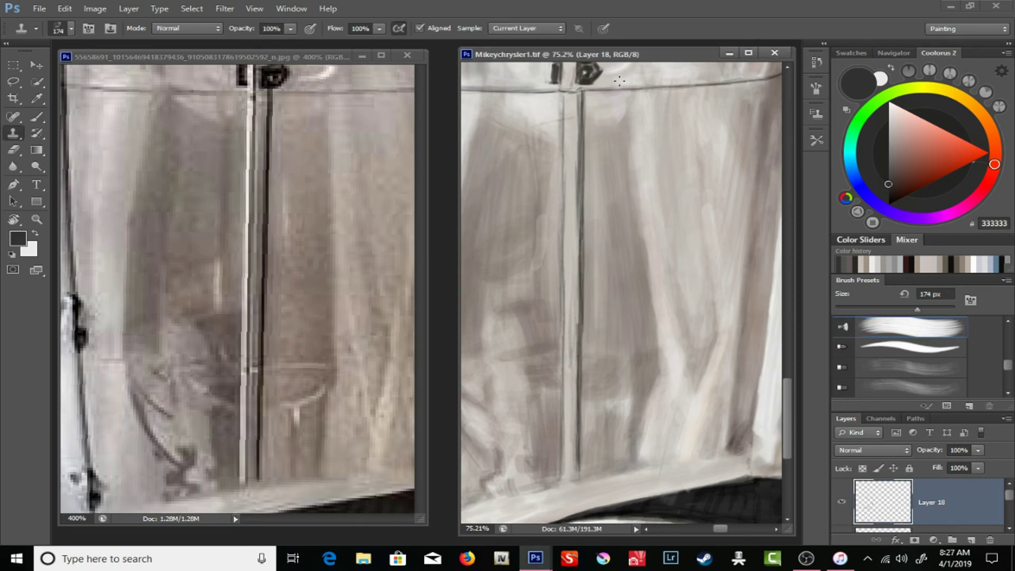
# - Paint a soft warm shadow beside the seam with a 7 px brush
pyautogui.keyDown('alt'); pyautogui.click(678, 404); pyautogui.keyUp('alt')
pyautogui.rightClick(572, 180)
pyautogui.moveTo(603, 227); pyautogui.dragTo(607, 227)
pyautogui.press('Return')
pyautogui.moveTo(568, 468); pyautogui.dragTo(570, 204)
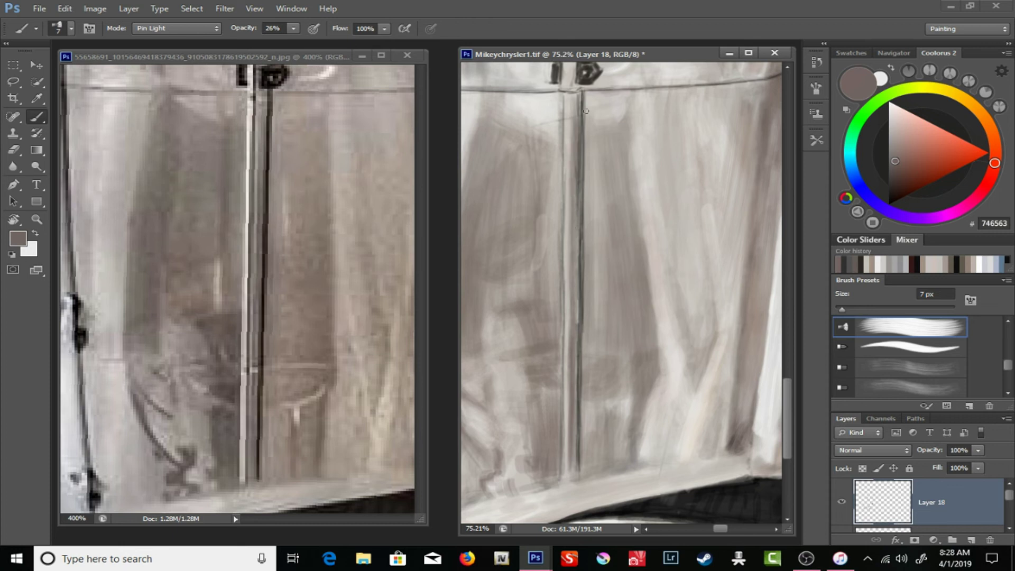
# - Redraw the seam line crisply in dark grey with a 3 px brush
pyautogui.keyDown('alt'); pyautogui.click(570, 205); pyautogui.keyUp('alt')
pyautogui.rightClick(570, 181)
pyautogui.moveTo(595, 214); pyautogui.dragTo(582, 214)
pyautogui.press('Return')
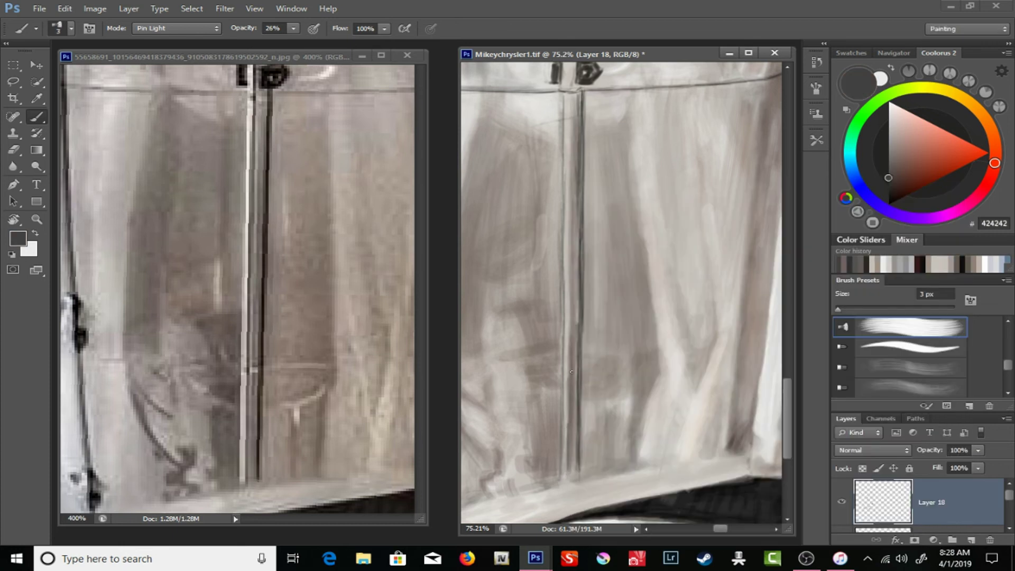
pyautogui.moveTo(571, 371); pyautogui.dragTo(569, 114)
# - Add light grey and pure white highlights beside the seam at higher opacity
pyautogui.keyDown('alt'); pyautogui.click(562, 475); pyautogui.keyUp('alt')
pyautogui.click(293, 28)
pyautogui.moveTo(292, 46); pyautogui.dragTo(314, 46)
pyautogui.moveTo(566, 416); pyautogui.dragTo(567, 282)
pyautogui.scroll(5, 514, 265)
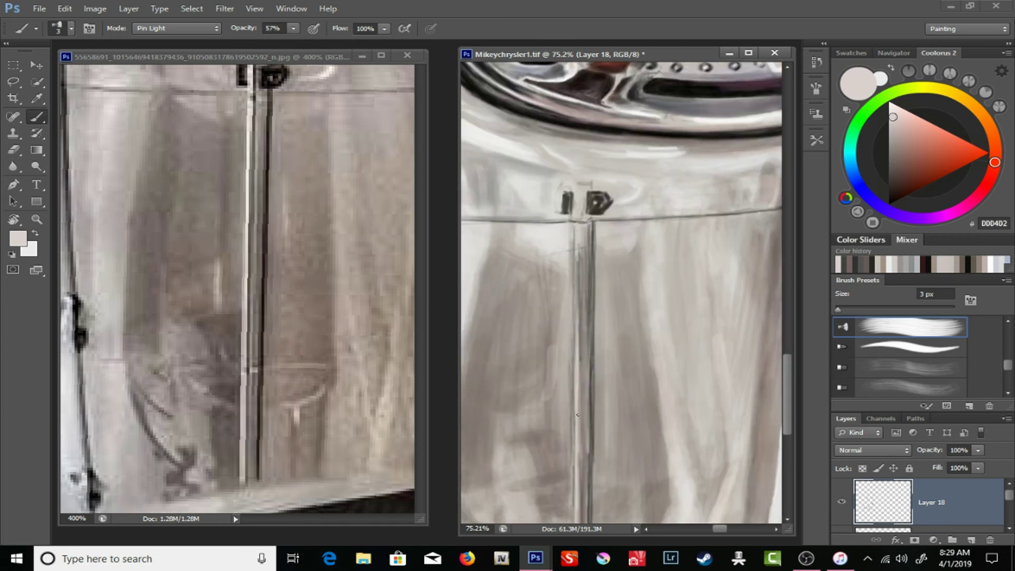
pyautogui.keyDown('alt'); pyautogui.click(575, 206); pyautogui.keyUp('alt')
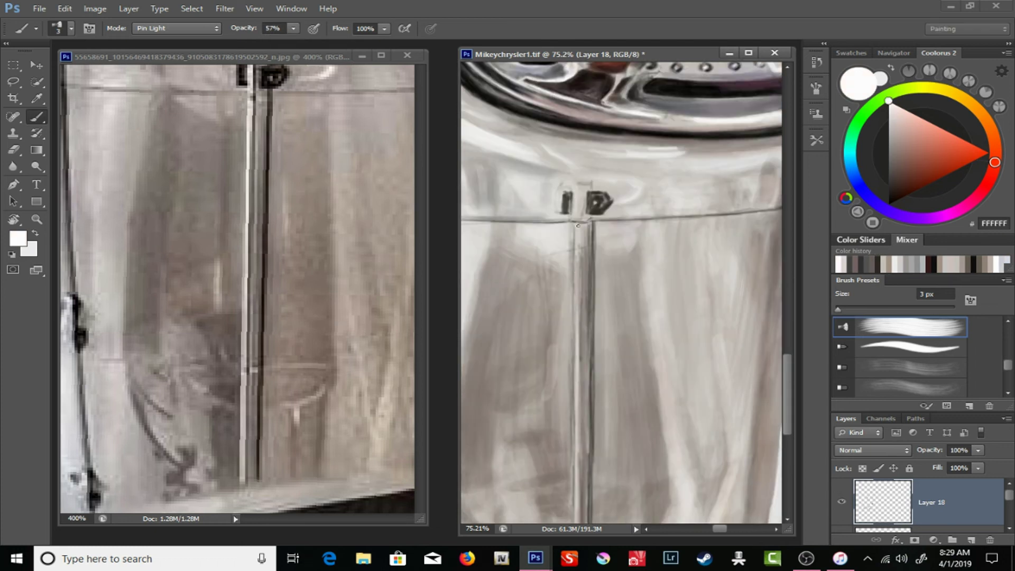
pyautogui.moveTo(578, 318)
pyautogui.mouseDown()
pyautogui.moveTo(578, 406)
pyautogui.moveTo(734, 208)
pyautogui.mouseUp()
pyautogui.scroll(-5, 584, 233)
# - Rotate the view so the car is level and sample a door mid-tone
pyautogui.press('r')
pyautogui.moveTo(317, 237); pyautogui.dragTo(346, 264)
pyautogui.moveTo(660, 238); pyautogui.dragTo(581, 288)
pyautogui.press('b')
pyautogui.keyDown('alt'); pyautogui.click(492, 252); pyautogui.keyUp('alt')
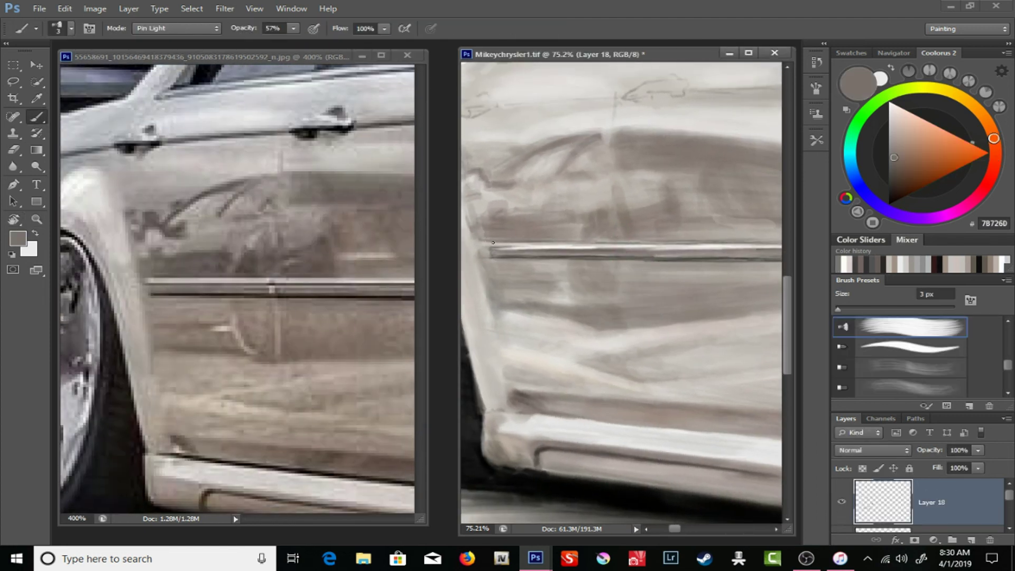
# - Darken the front door handle stroke with a 3 px brush at 12% opacity
pyautogui.scroll(5, 647, 261)
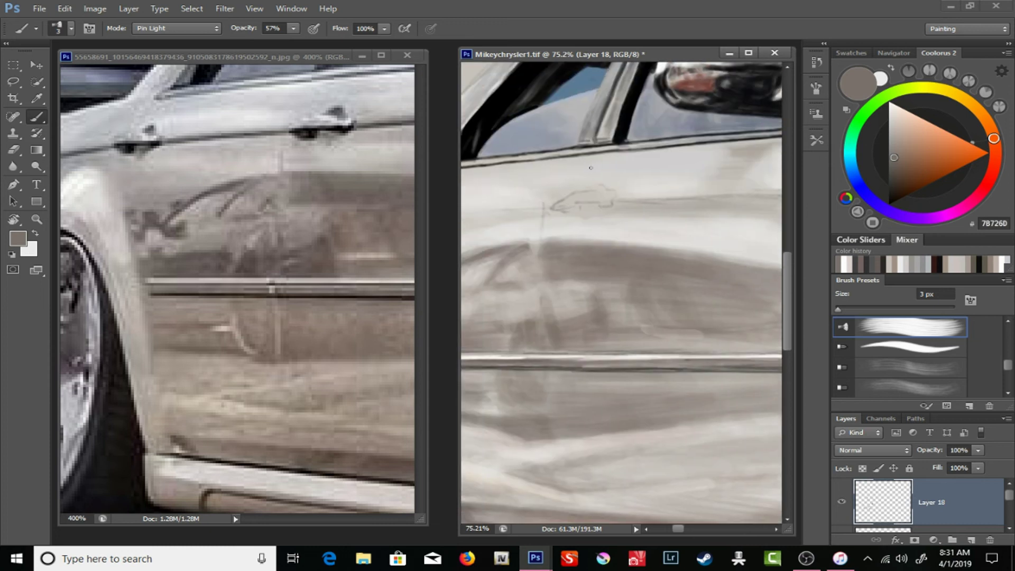
pyautogui.keyDown('alt'); pyautogui.click(565, 211); pyautogui.keyUp('alt')
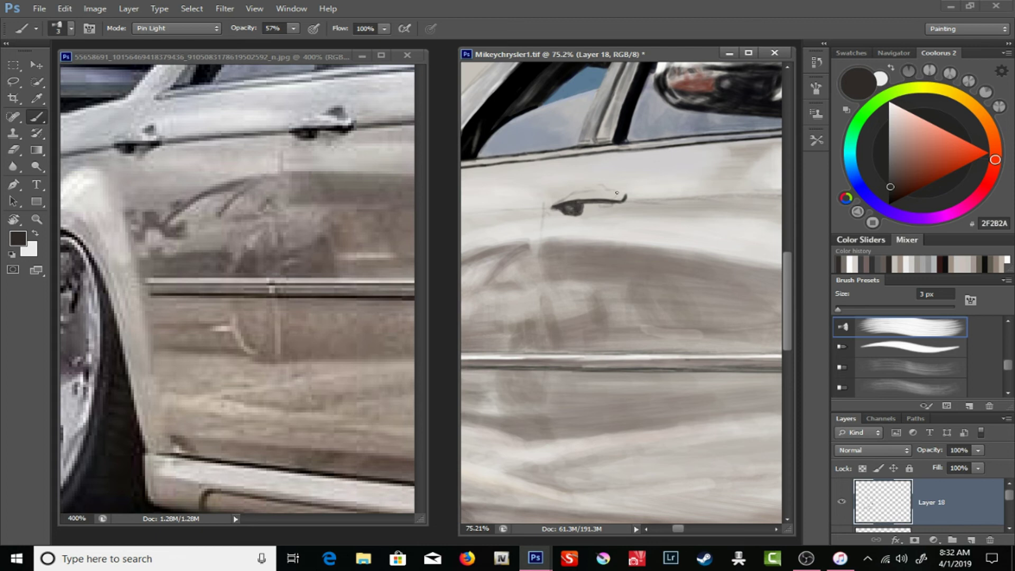
pyautogui.scroll(-3, 616, 192)
pyautogui.keyDown('alt'); pyautogui.click(588, 118); pyautogui.keyUp('alt')
pyautogui.rightClick(565, 113)
pyautogui.press('Escape')
pyautogui.press('1')
pyautogui.press('2')
pyautogui.press('x')
pyautogui.press('[')
pyautogui.press('[')
pyautogui.press('[')
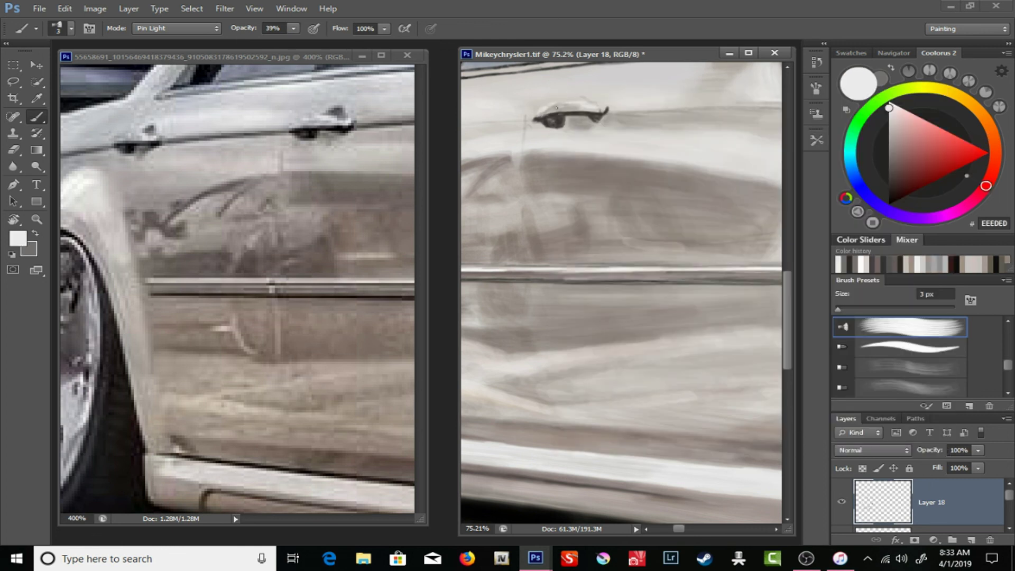
pyautogui.moveTo(481, 143); pyautogui.dragTo(494, 147)
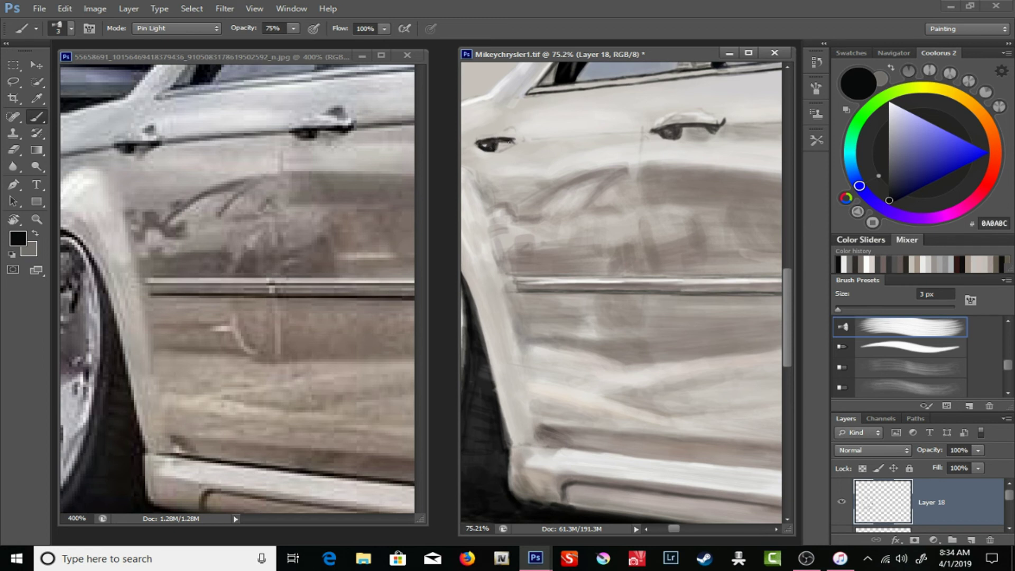
# - Paint dark accents above the front handle and along the rear handle top at 4 px
pyautogui.keyDown('alt'); pyautogui.click(511, 141); pyautogui.keyUp('alt')
pyautogui.press(']')
pyautogui.press(']')
pyautogui.press(']')
pyautogui.press('5')
pyautogui.press('3')
pyautogui.press('[')
pyautogui.press('[')
pyautogui.press('[')
pyautogui.moveTo(503, 130); pyautogui.dragTo(515, 129)
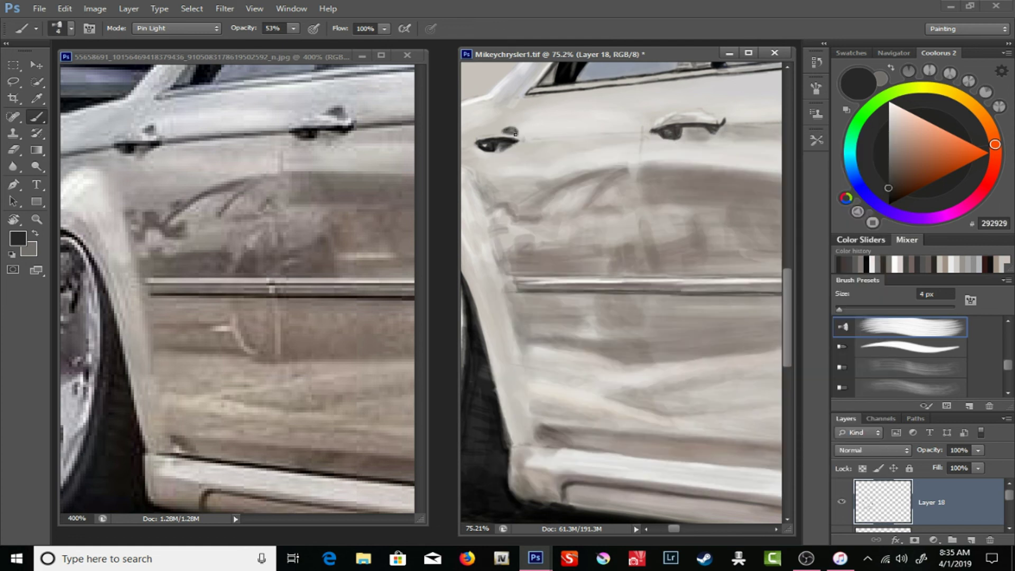
pyautogui.moveTo(718, 112); pyautogui.dragTo(710, 111)
# - Zoom out to view more of the car
pyautogui.press('e')
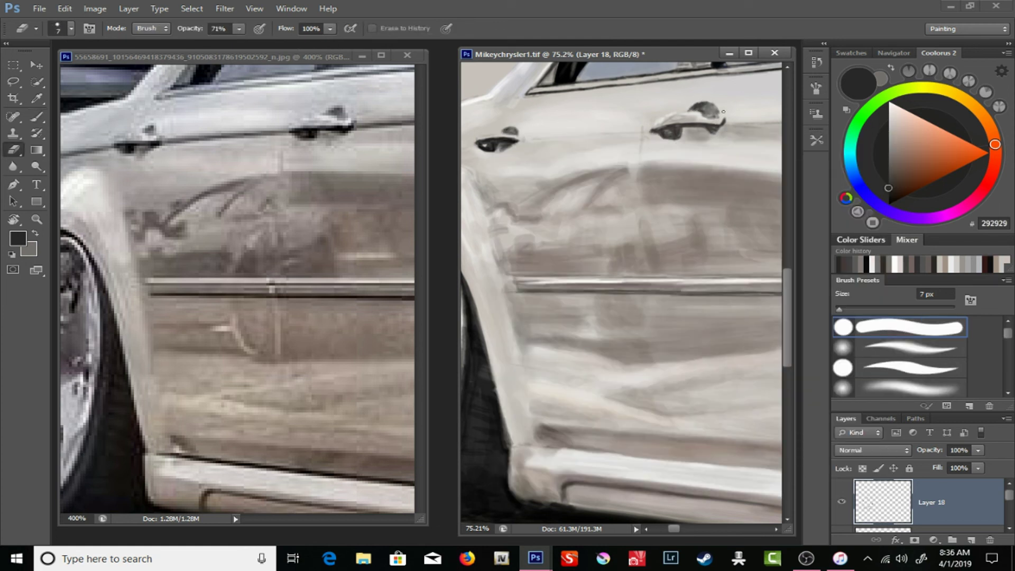
pyautogui.press('b')
pyautogui.keyDown('alt'); pyautogui.click(385, 124); pyautogui.keyUp('alt')
pyautogui.press('z')
pyautogui.moveTo(692, 134); pyautogui.dragTo(580, 272)
# - Rotate the view, step through the layers and make Layer 18 active for painting
pyautogui.press('r')
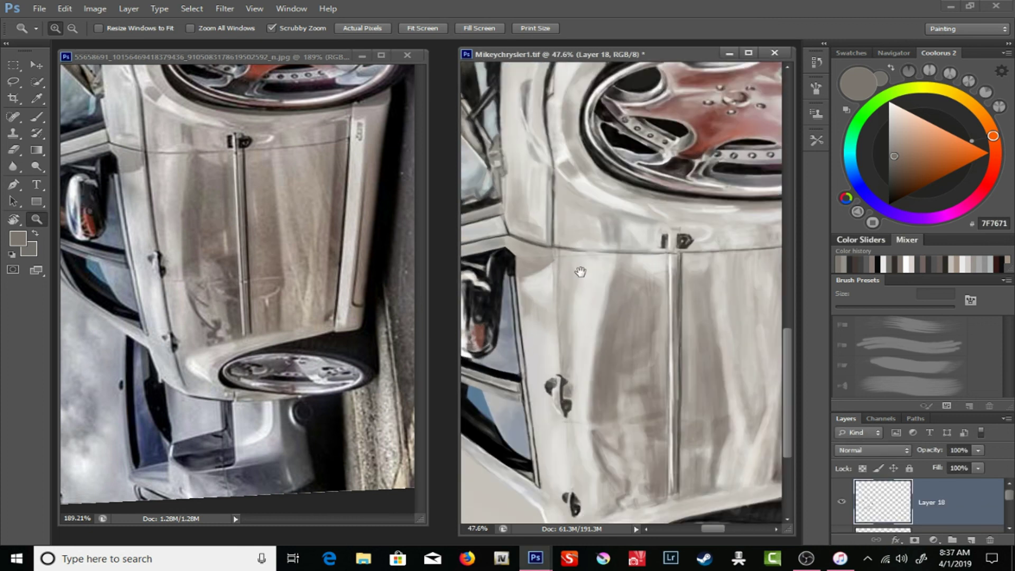
pyautogui.press('e')
pyautogui.rightClick(583, 72)
pyautogui.press('Return')
pyautogui.hotkey('alt', '[')
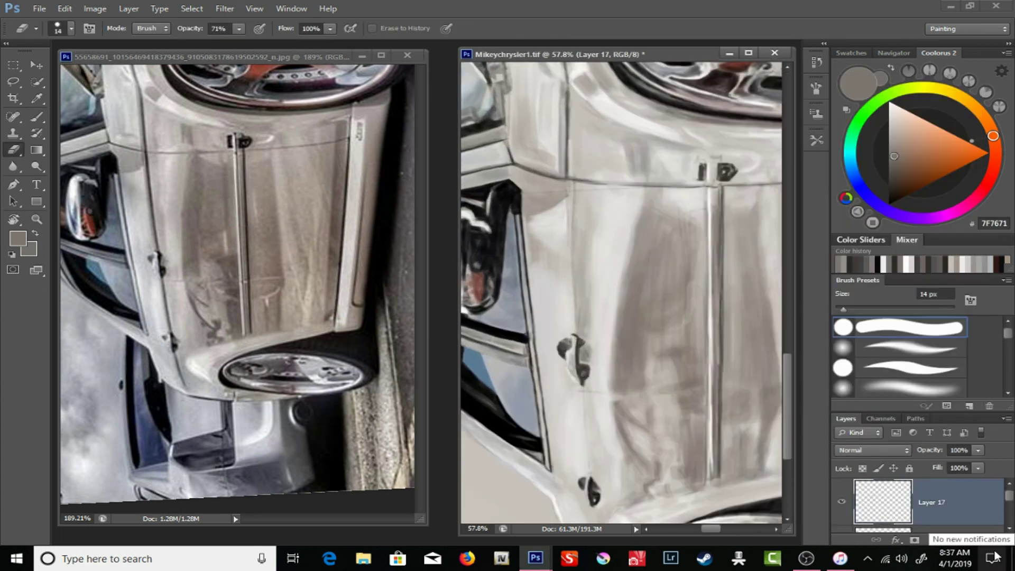
pyautogui.hotkey('alt', '[')
pyautogui.hotkey('alt', ']')
pyautogui.hotkey('alt', ']')
pyautogui.hotkey('alt', ']')
pyautogui.press('b')
pyautogui.rightClick(37, 116)
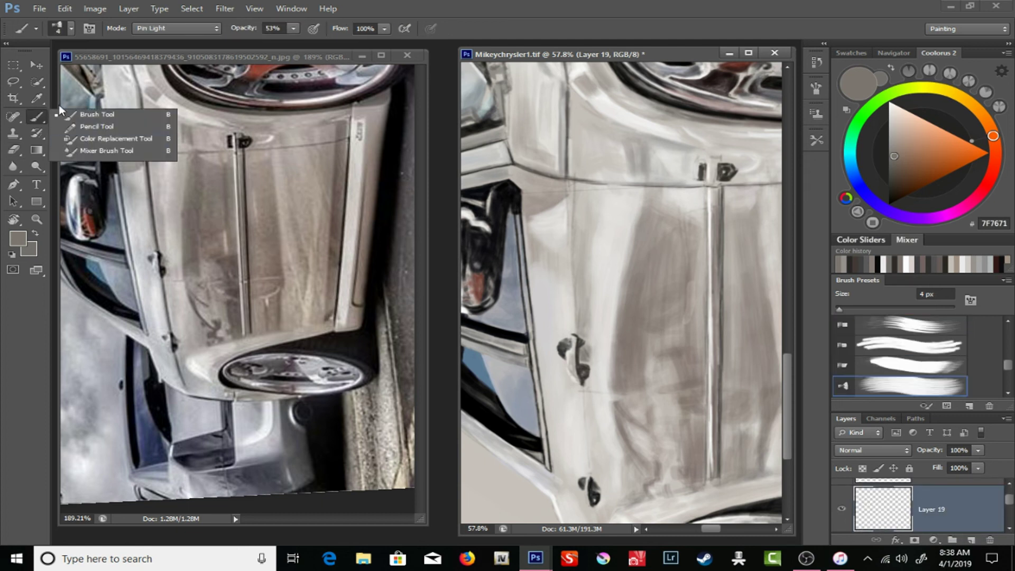
pyautogui.keyDown('alt'); pyautogui.click(150, 120); pyautogui.keyUp('alt')
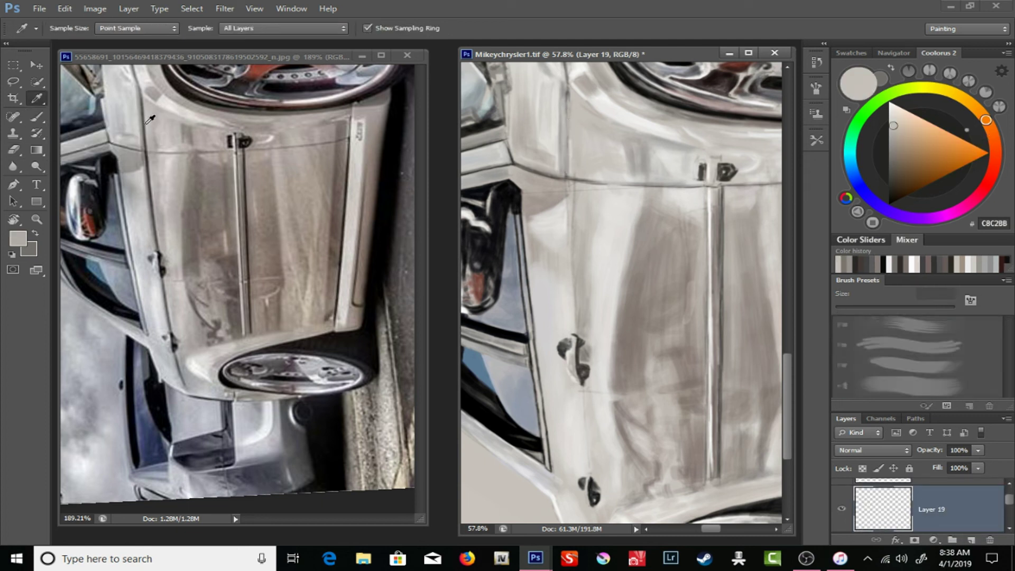
pyautogui.moveTo(293, 28); pyautogui.dragTo(298, 42)
pyautogui.scroll(1, 935, 501)
pyautogui.click(935, 500)
# - Paint a dark line down the front door edge beside the fender
pyautogui.moveTo(565, 102); pyautogui.dragTo(569, 144)
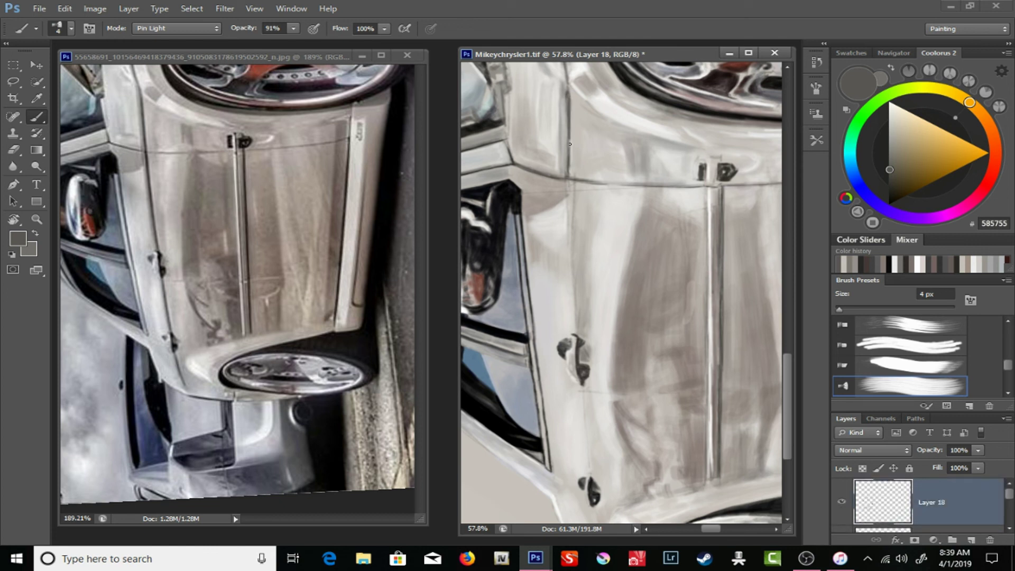
pyautogui.moveTo(570, 184); pyautogui.dragTo(575, 292)
pyautogui.moveTo(571, 240); pyautogui.dragTo(579, 331)
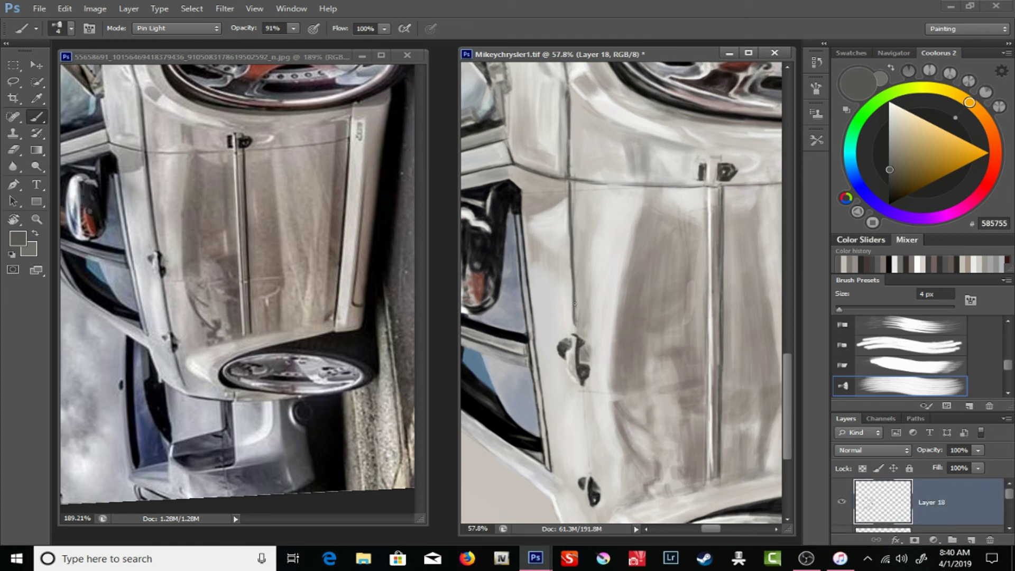
pyautogui.moveTo(573, 295); pyautogui.dragTo(575, 334)
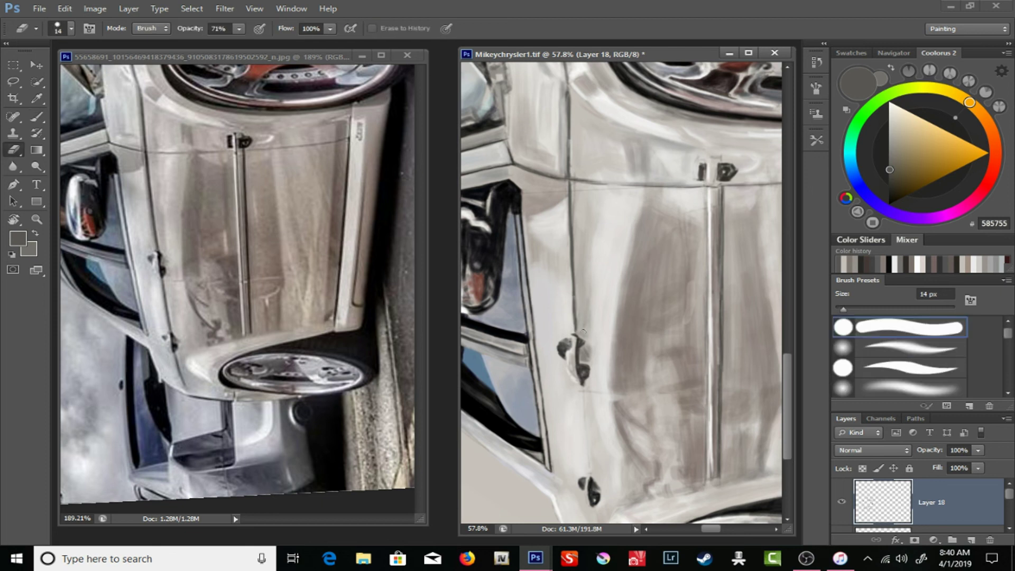
pyautogui.moveTo(621, 204); pyautogui.dragTo(610, 51)
pyautogui.moveTo(566, 236); pyautogui.dragTo(579, 323)
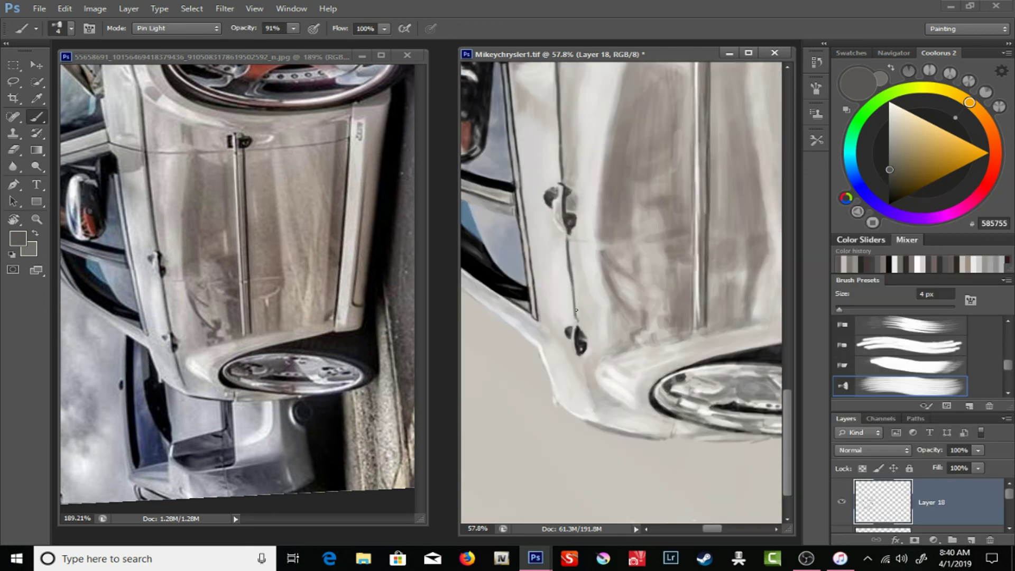
# - Clean up the door-edge line by erasing and repainting it
pyautogui.press('e')
pyautogui.moveTo(574, 258); pyautogui.dragTo(576, 321)
pyautogui.press('b')
pyautogui.moveTo(566, 244); pyautogui.dragTo(573, 317)
pyautogui.press('e')
pyautogui.press('b')
pyautogui.moveTo(580, 359); pyautogui.dragTo(589, 407)
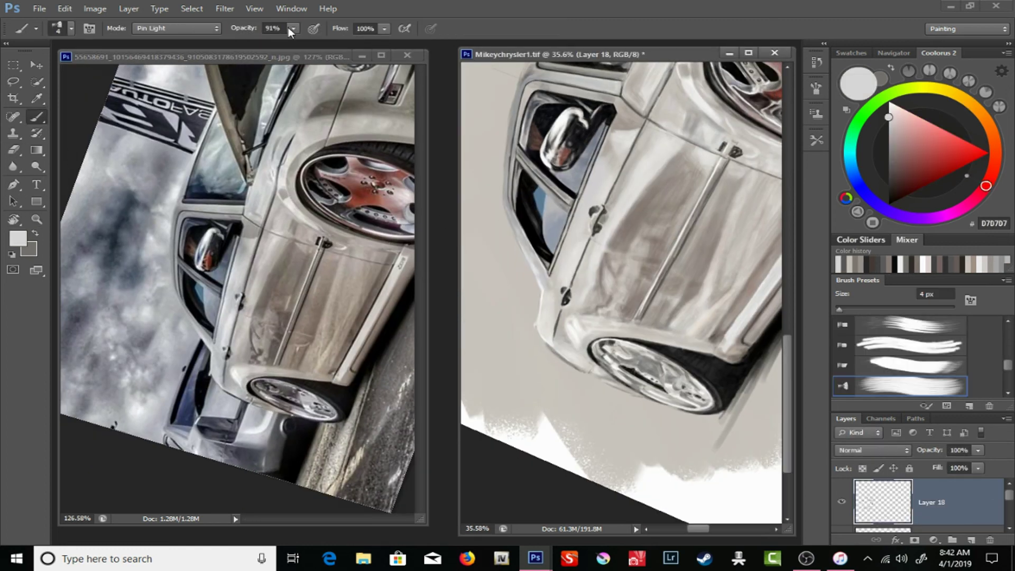
# - Set a 13 px brush and pick near-white EBE9E9 at 81% opacity
pyautogui.moveTo(289, 32); pyautogui.dragTo(285, 32)
pyautogui.rightClick(597, 180)
pyautogui.keyDown('alt'); pyautogui.click(596, 178); pyautogui.keyUp('alt')
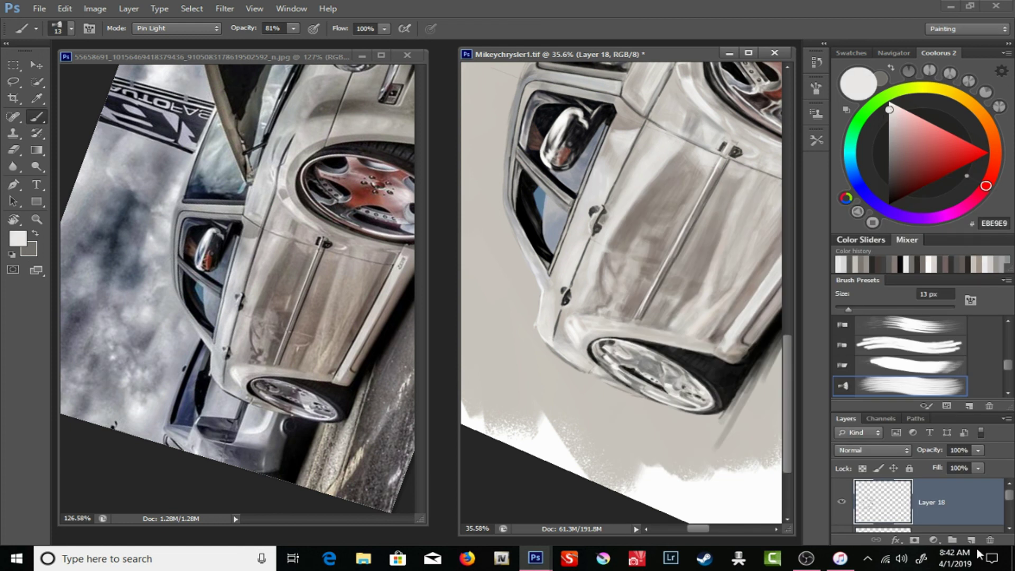
# - Level the rotated view and shrink the brush to 4 px at 59% opacity
pyautogui.moveTo(293, 28); pyautogui.dragTo(276, 46)
pyautogui.press('[')
pyautogui.press('[')
pyautogui.press('[')
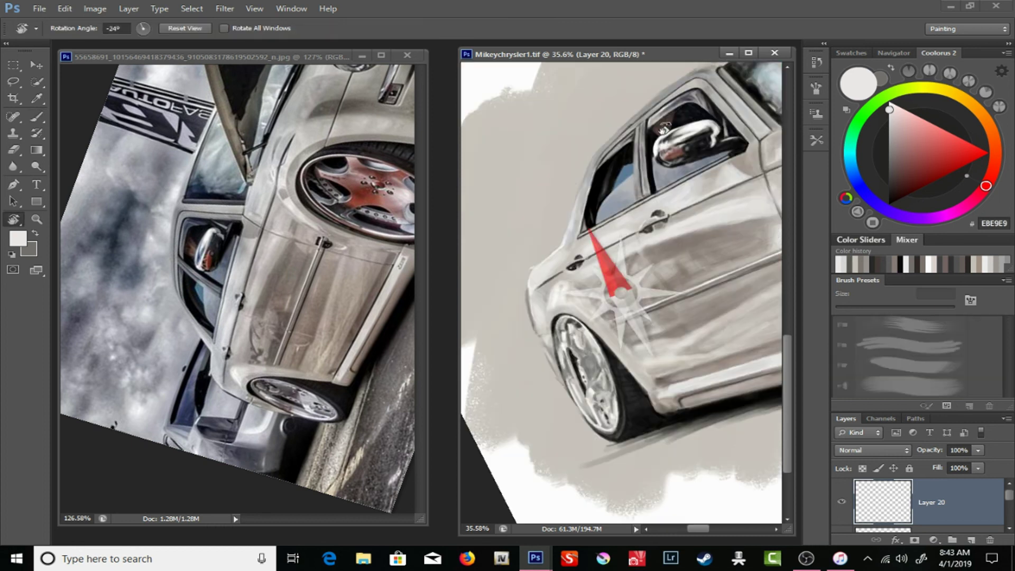
pyautogui.moveTo(564, 273); pyautogui.dragTo(555, 246)
pyautogui.press('[')
pyautogui.press('[')
pyautogui.press('[')
pyautogui.rightClick(594, 238)
pyautogui.press('Escape')
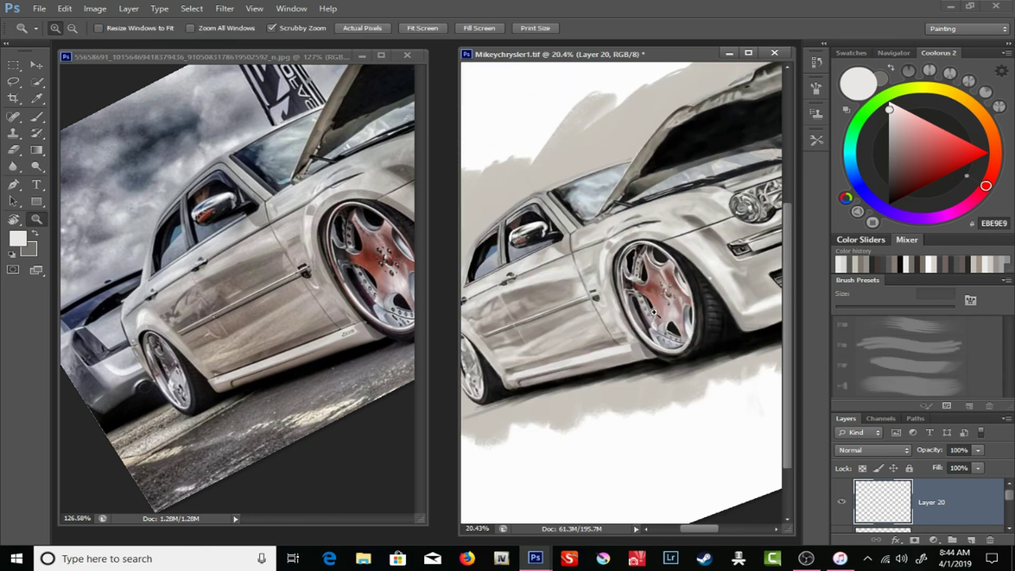
pyautogui.rightClick(638, 199)
pyautogui.press('Escape')
# - Fine-tune the brush, settling on 4 px at 50% opacity
pyautogui.press(']')
pyautogui.press(']')
pyautogui.press(']')
pyautogui.rightClick(631, 215)
pyautogui.press('Escape')
pyautogui.press('7')
pyautogui.press('3')
pyautogui.rightClick(638, 165)
pyautogui.press('Escape')
pyautogui.press('[')
pyautogui.press('[')
pyautogui.press('[')
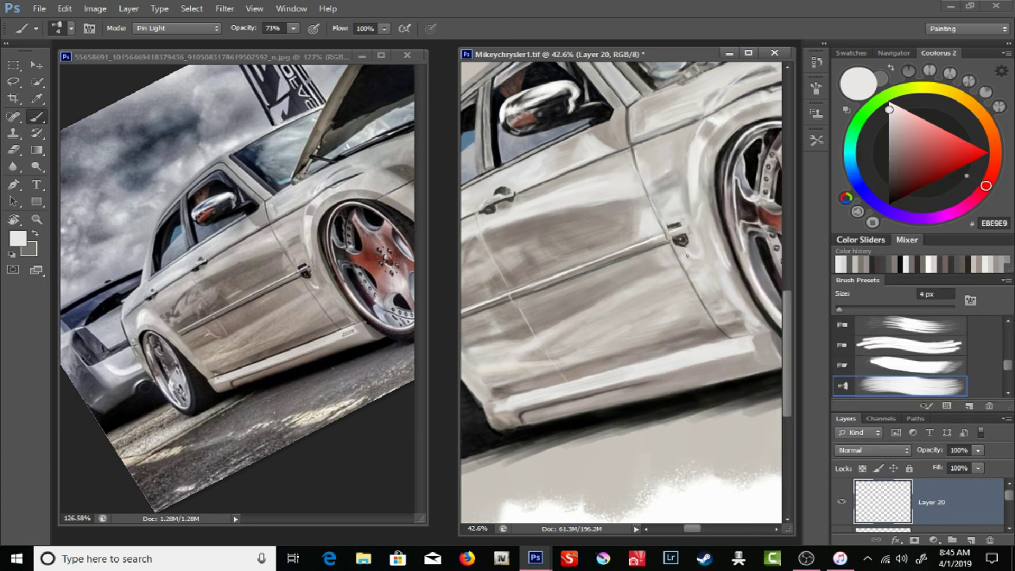
pyautogui.scroll(5, 687, 279)
pyautogui.moveTo(293, 28); pyautogui.dragTo(276, 32)
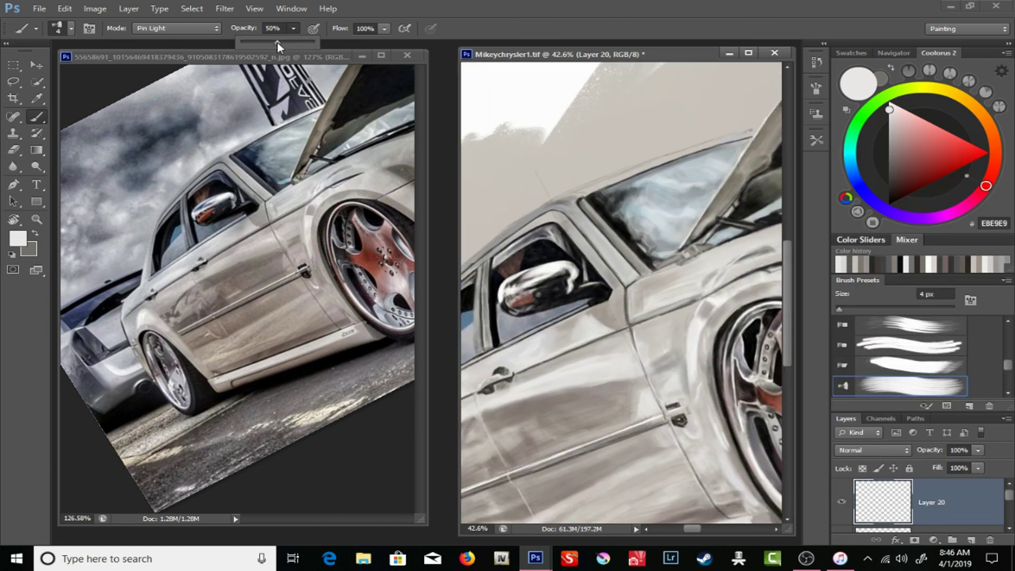
# - Choose the dark 202020 colour and frame the front wheel and car side
pyautogui.scroll(-3, 698, 383)
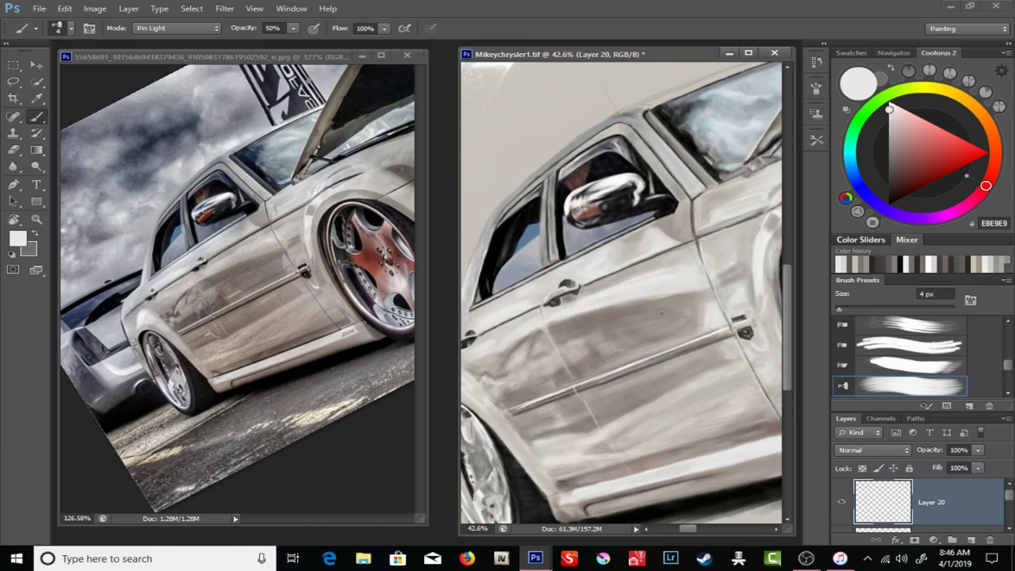
pyautogui.scroll(-1, 506, 379)
pyautogui.moveTo(524, 357); pyautogui.dragTo(592, 366)
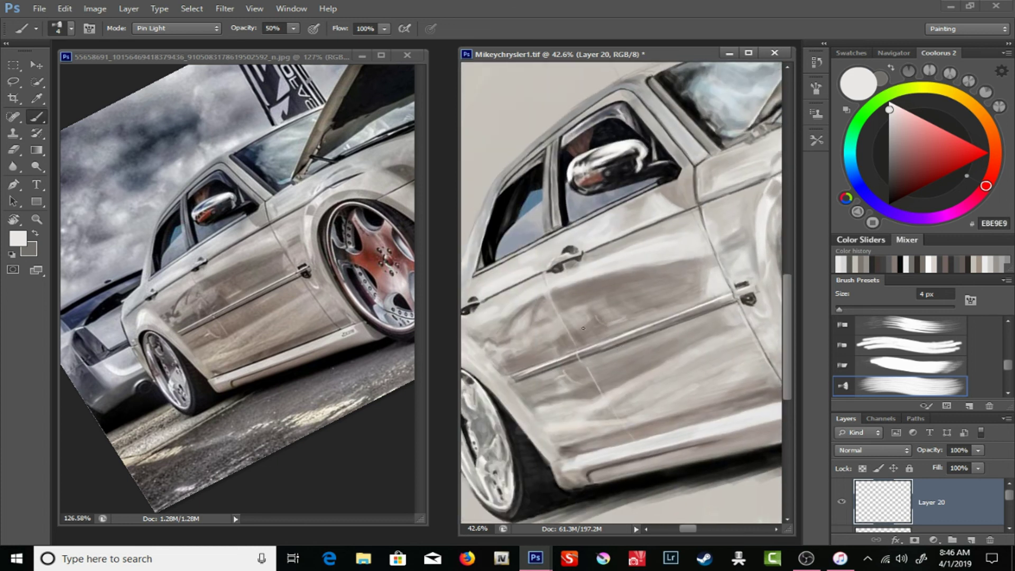
pyautogui.moveTo(583, 328); pyautogui.dragTo(624, 330)
pyautogui.keyDown('alt'); pyautogui.click(607, 370); pyautogui.keyUp('alt')
pyautogui.moveTo(211, 317); pyautogui.dragTo(254, 317)
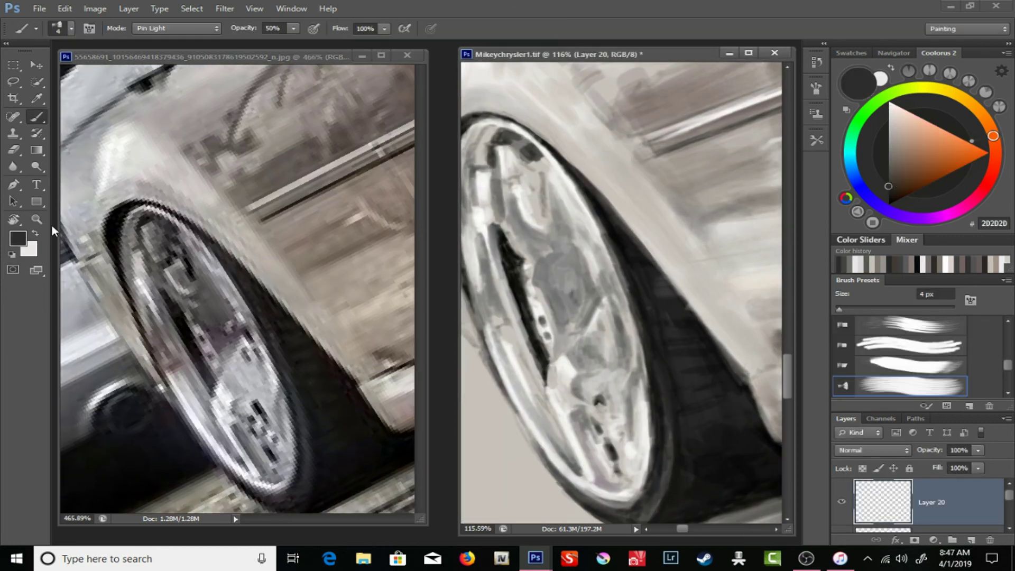
pyautogui.moveTo(576, 283); pyautogui.dragTo(527, 282)
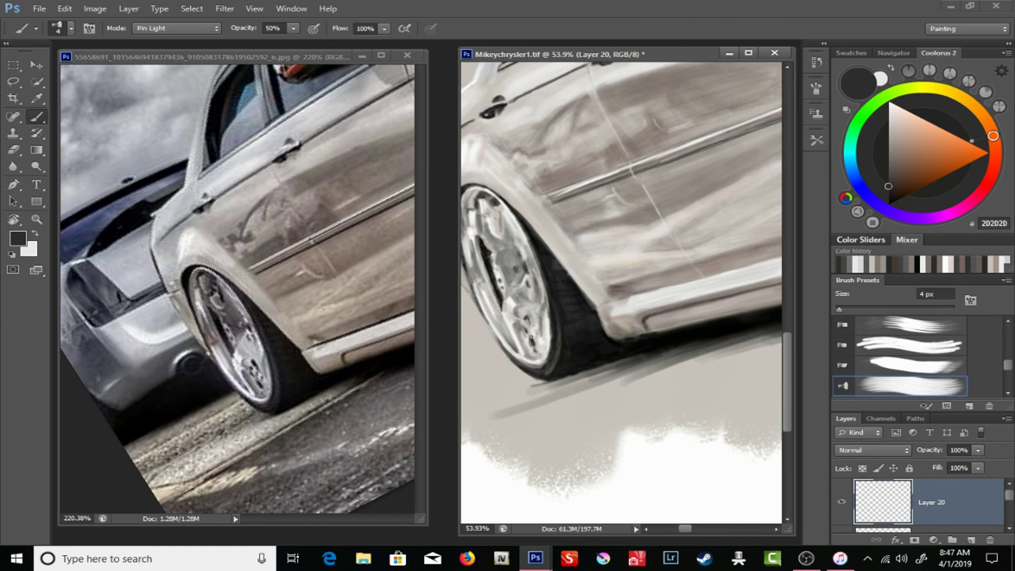
pyautogui.moveTo(504, 329); pyautogui.dragTo(558, 319)
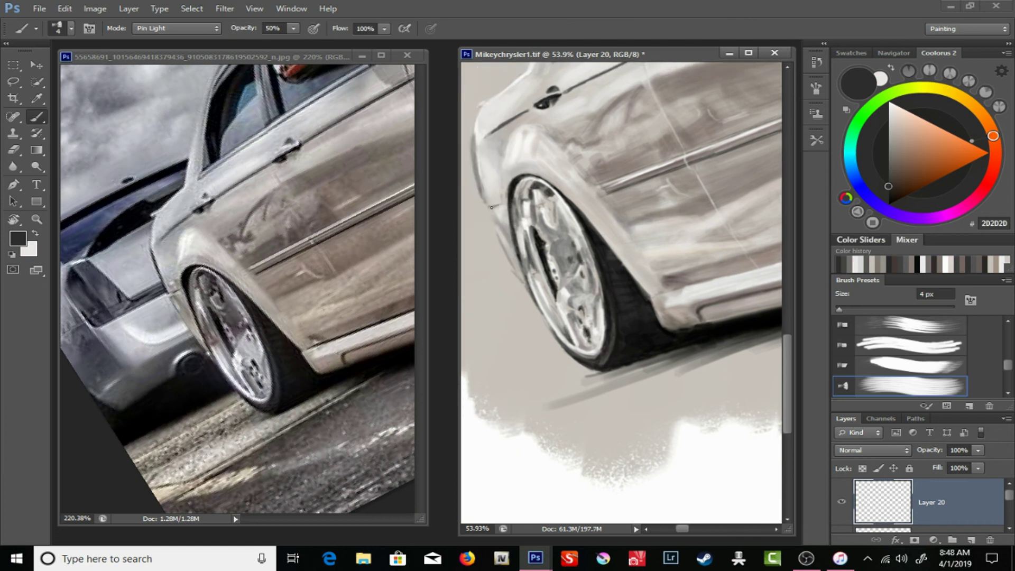
# - Paint dark strokes along the fender and tyre edge, then darken the fender's leading edge at 11% opacity
pyautogui.moveTo(493, 226)
pyautogui.mouseDown()
pyautogui.moveTo(533, 311)
pyautogui.moveTo(572, 354)
pyautogui.mouseUp()
pyautogui.press('1')
pyautogui.press('1')
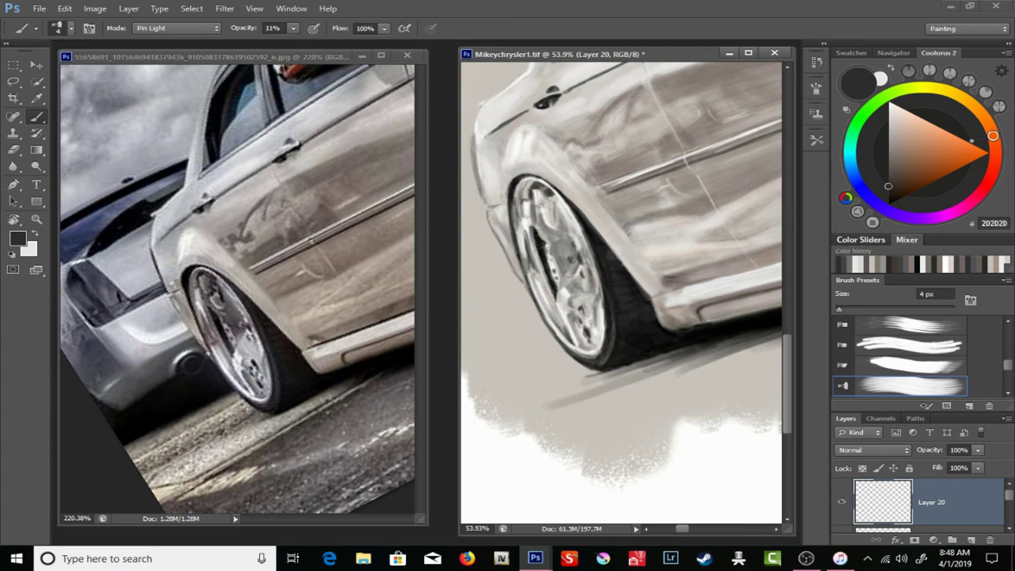
pyautogui.moveTo(475, 142); pyautogui.dragTo(482, 203)
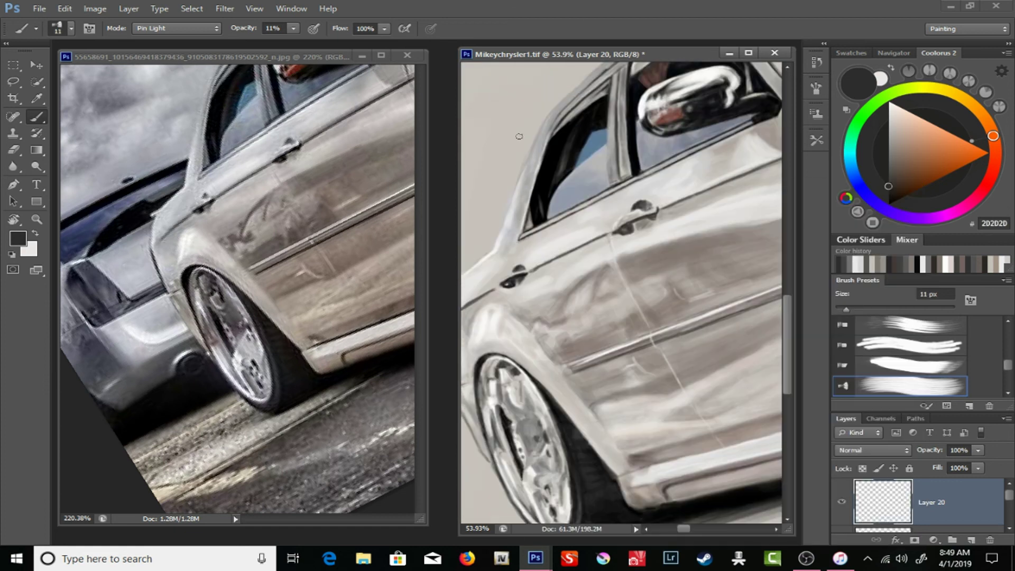
pyautogui.rightClick(555, 168)
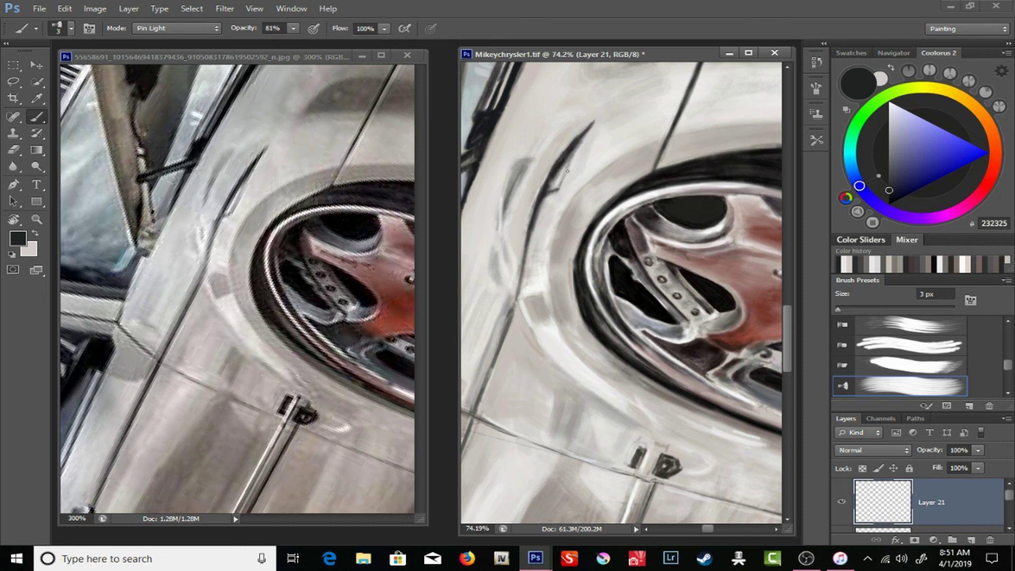
# - Sample a mid-grey and paint light 11 px strokes beside the wheel arch
pyautogui.keyDown('alt'); pyautogui.click(521, 283); pyautogui.keyUp('alt')
pyautogui.rightClick(521, 188)
pyautogui.press('Return')
pyautogui.moveTo(522, 187); pyautogui.dragTo(555, 140)
pyautogui.moveTo(526, 209)
pyautogui.mouseDown()
pyautogui.moveTo(515, 169)
pyautogui.moveTo(552, 140)
pyautogui.mouseUp()
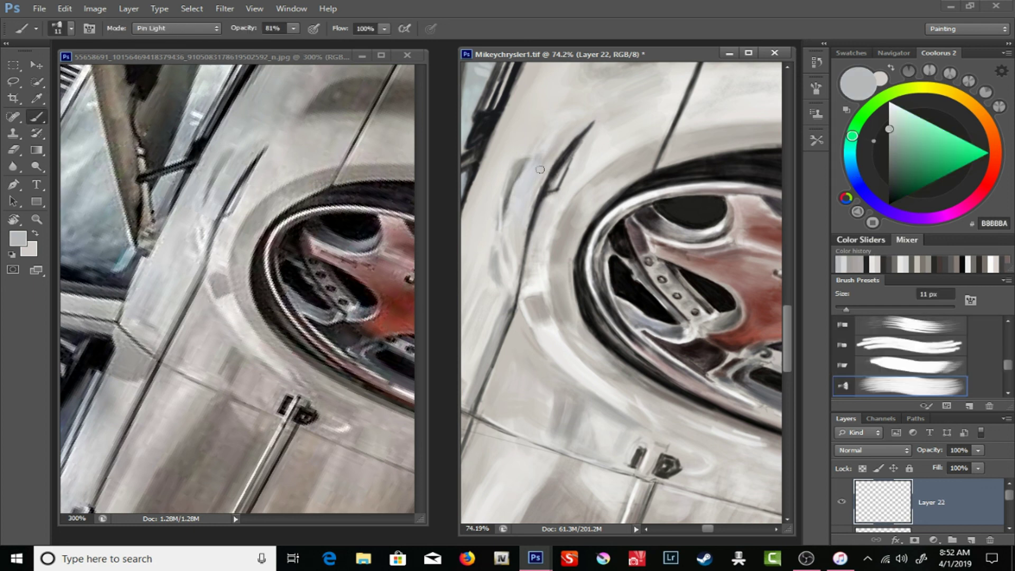
# - Add soft 27% fender highlights, then a near-white F3F3F3 highlight along the wheel-arch edge at 50%
pyautogui.press('[')
pyautogui.press('[')
pyautogui.press('[')
pyautogui.press('2')
pyautogui.press('7')
pyautogui.moveTo(508, 174); pyautogui.dragTo(529, 151)
pyautogui.keyDown('alt'); pyautogui.click(523, 153); pyautogui.keyUp('alt')
pyautogui.click(888, 106)
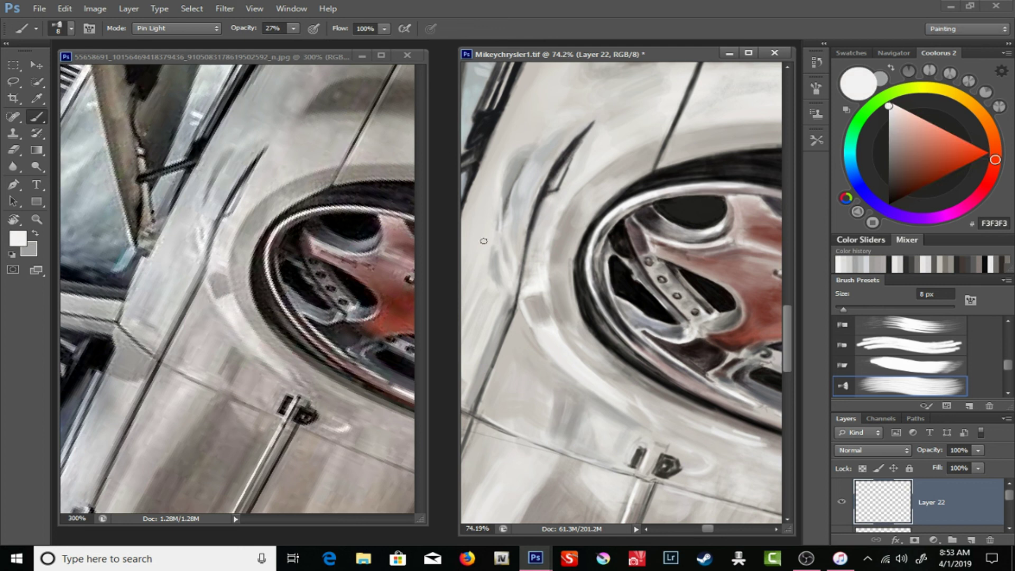
pyautogui.moveTo(483, 241); pyautogui.dragTo(555, 193)
pyautogui.press('5')
pyautogui.moveTo(646, 182); pyautogui.dragTo(646, 230)
# - Switch to a 4 px brush, view the upper fender, and sample beige CBC5BE for the window edge
pyautogui.rightClick(627, 129)
pyautogui.press('Escape')
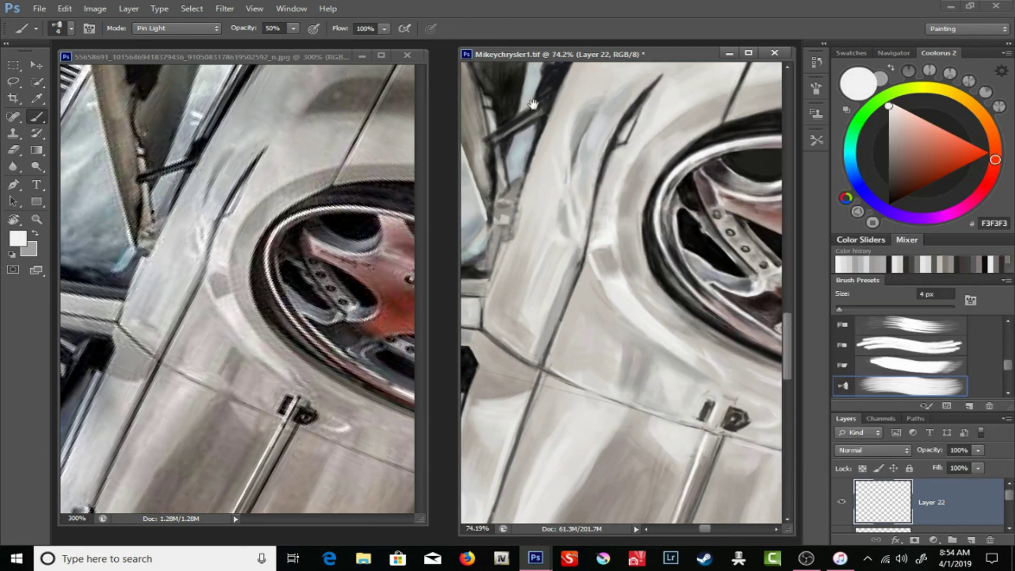
pyautogui.moveTo(628, 130); pyautogui.dragTo(508, 233)
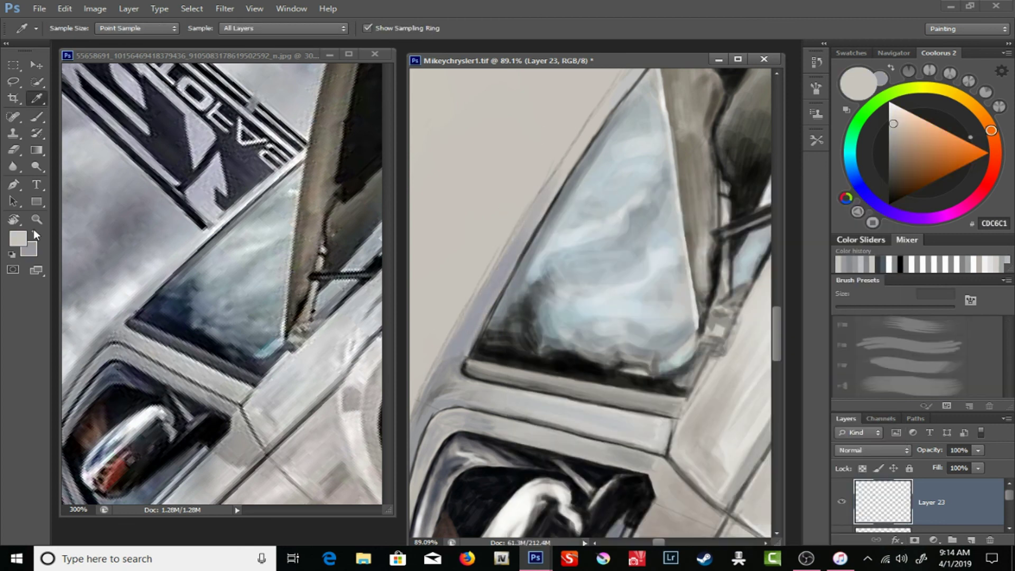
pyautogui.keyDown('alt'); pyautogui.click(626, 105); pyautogui.keyUp('alt')
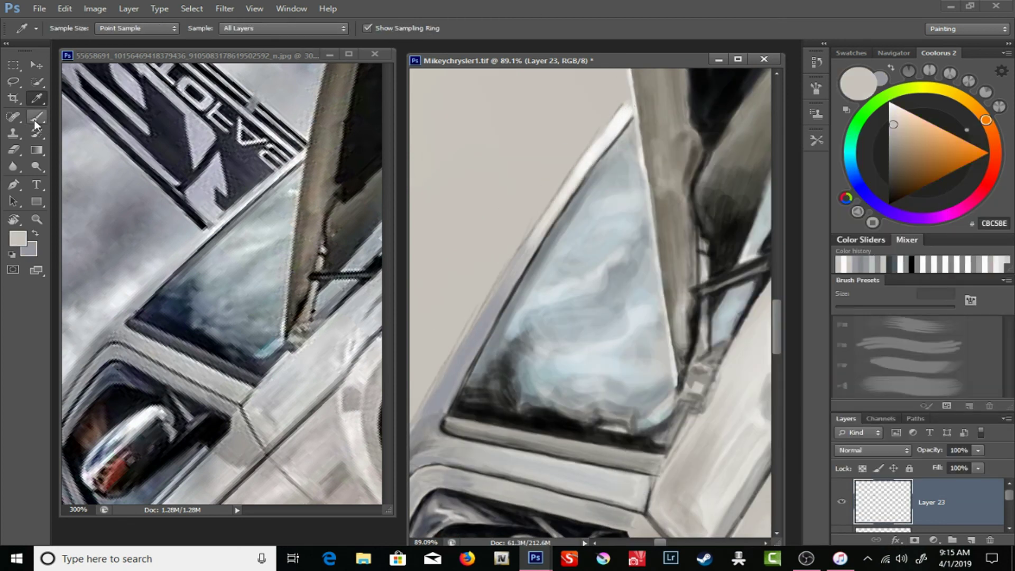